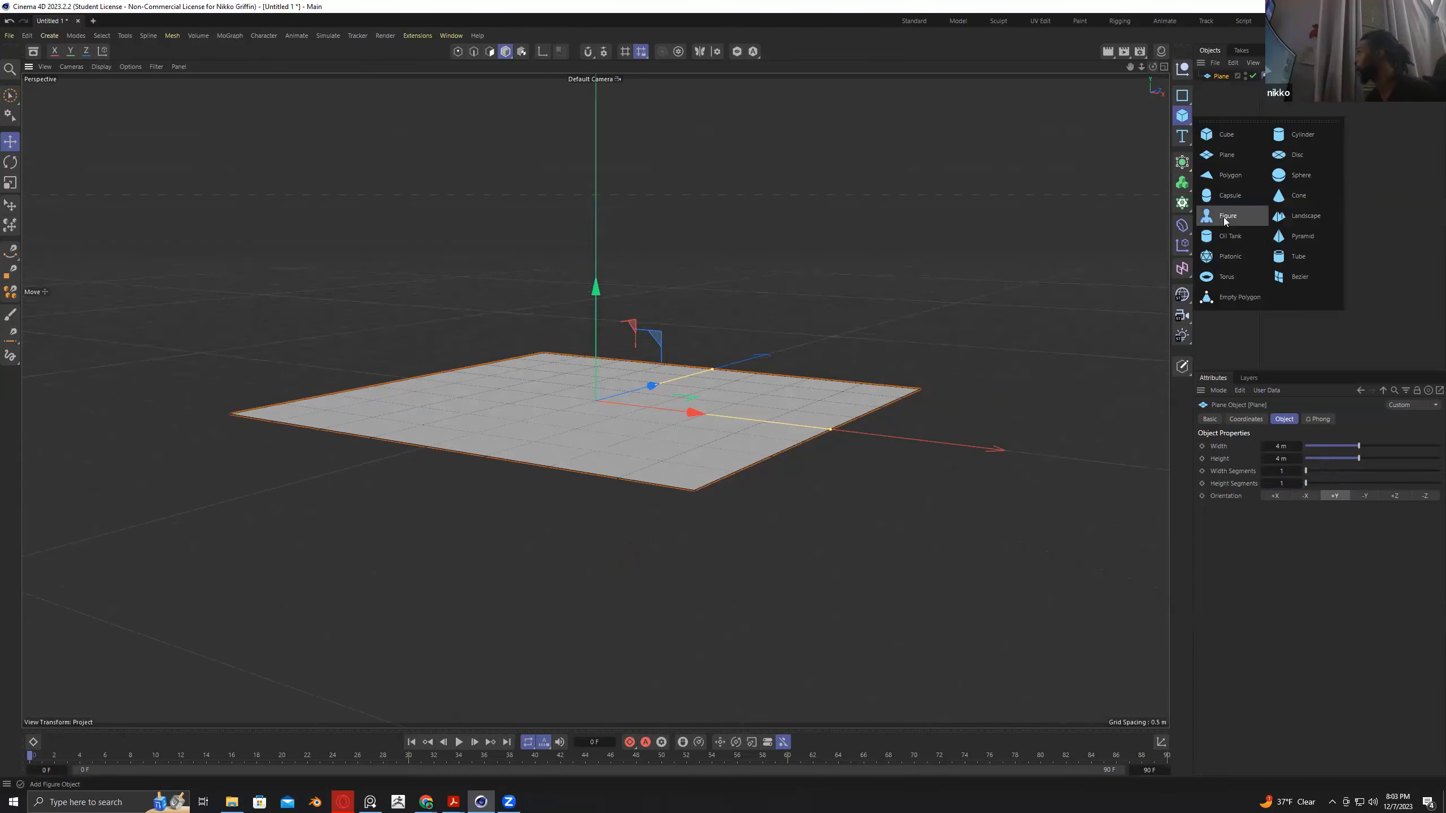
Add a human Figure as a scale reference and set the plane's width to 3 m.
{"action": "left_click", "coordinate": [1223, 217]}
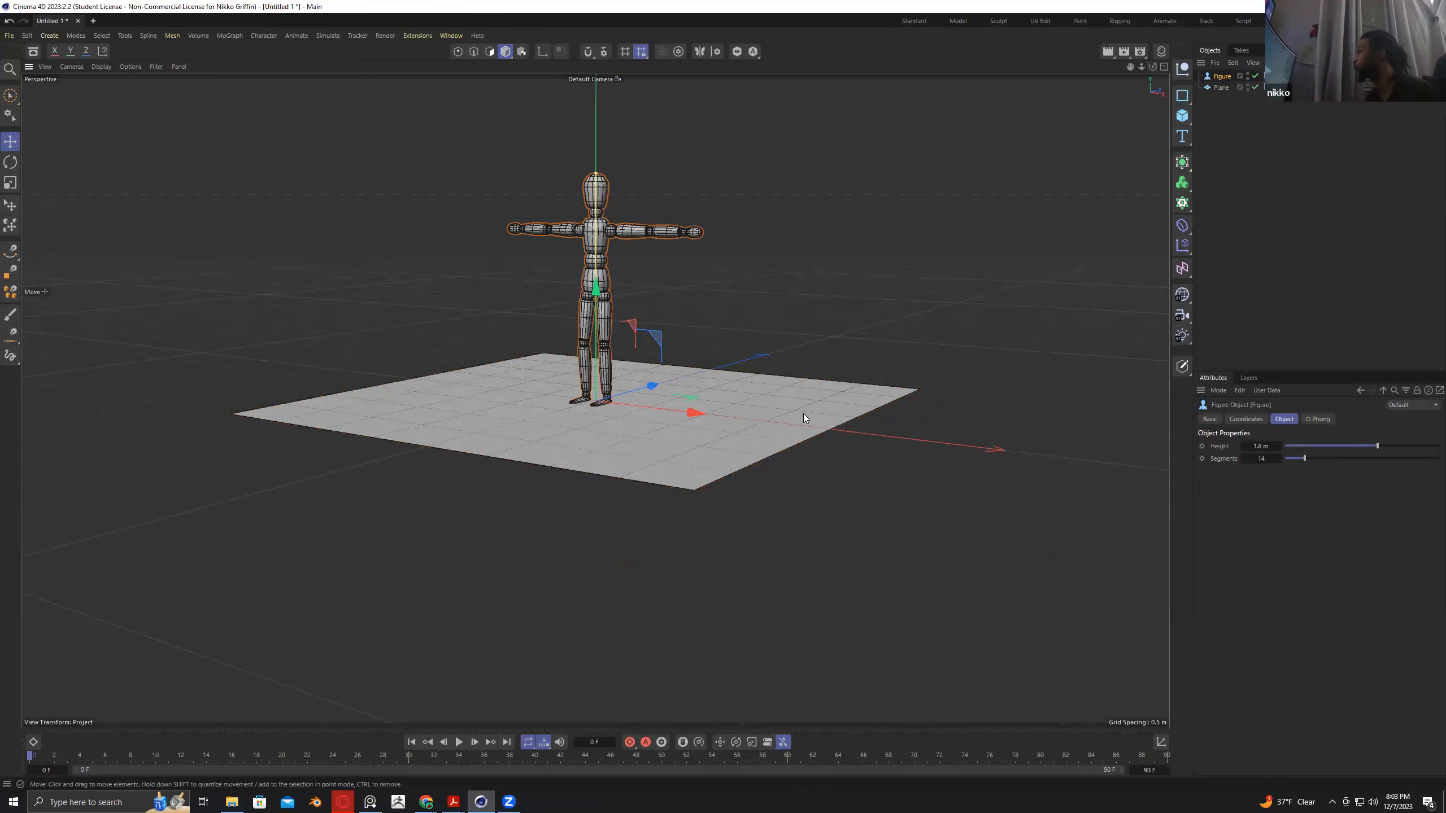
{"action": "left_click", "coordinate": [789, 425]}
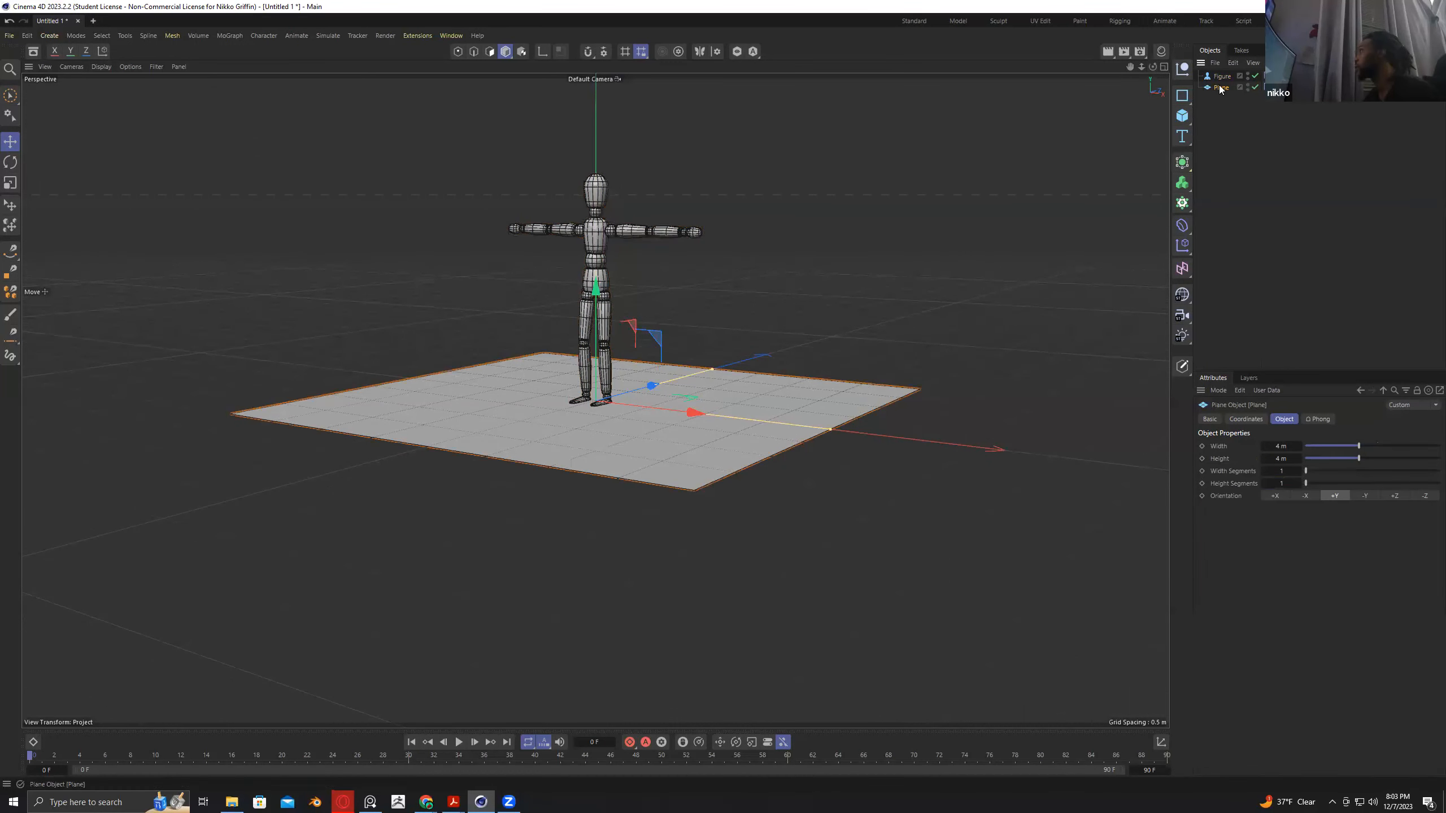
{"action": "left_click_drag", "start_coordinate": [1153, 67], "coordinate": [1173, 210]}
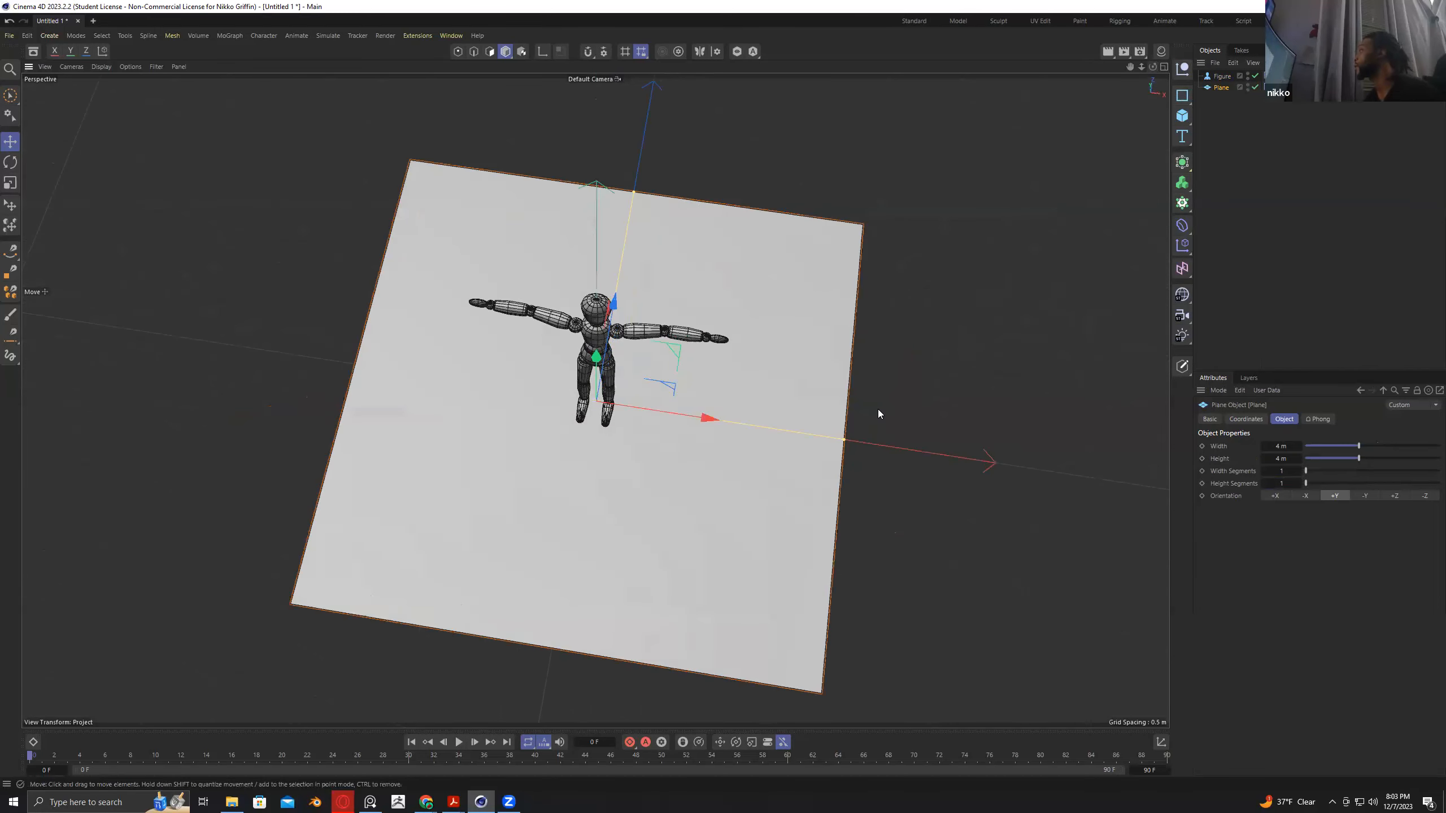
{"action": "left_click_drag", "start_coordinate": [844, 439], "coordinate": [799, 437]}
{"action": "left_click", "coordinate": [1271, 445]}
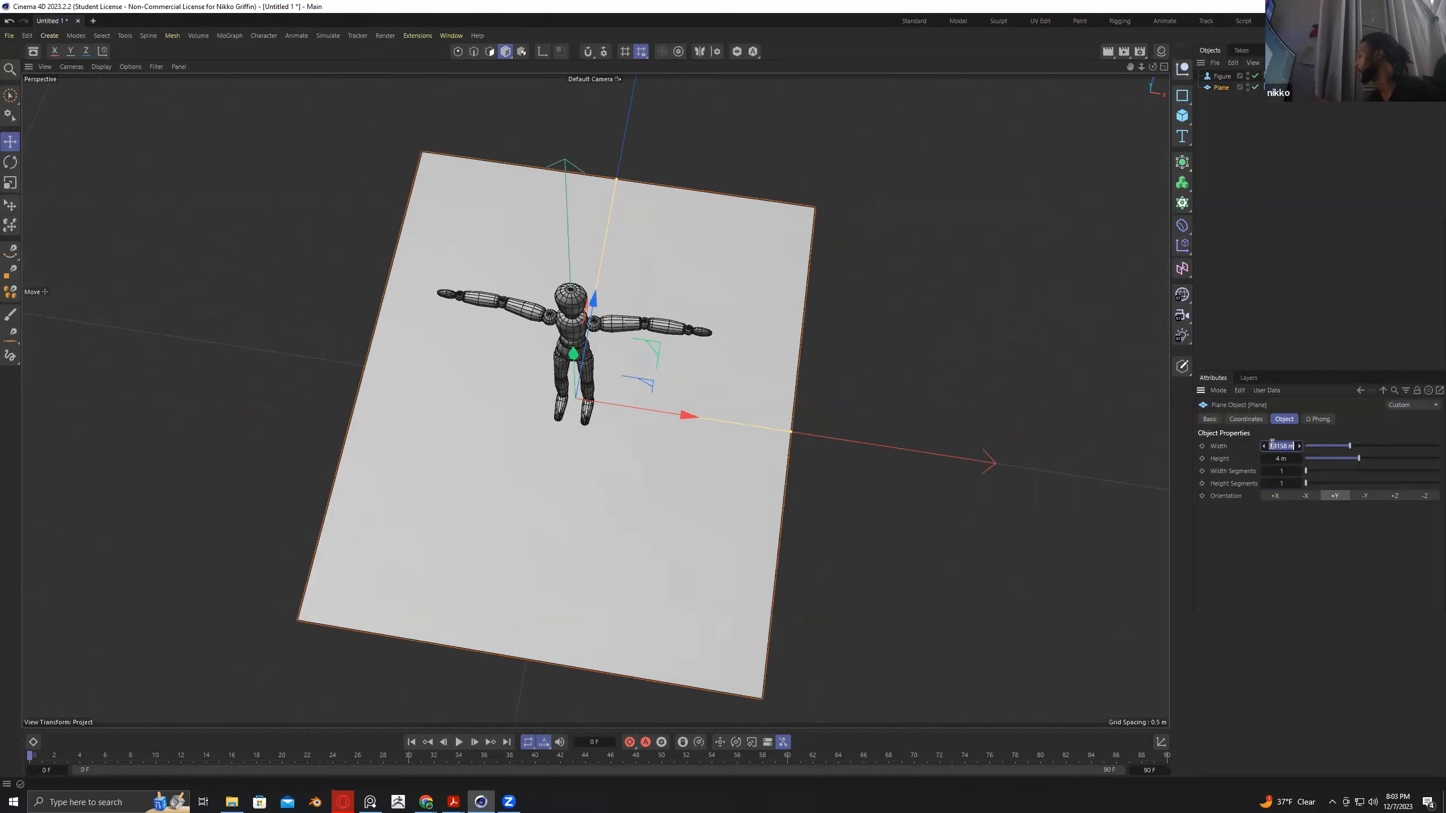
{"action": "type", "text": "3"}
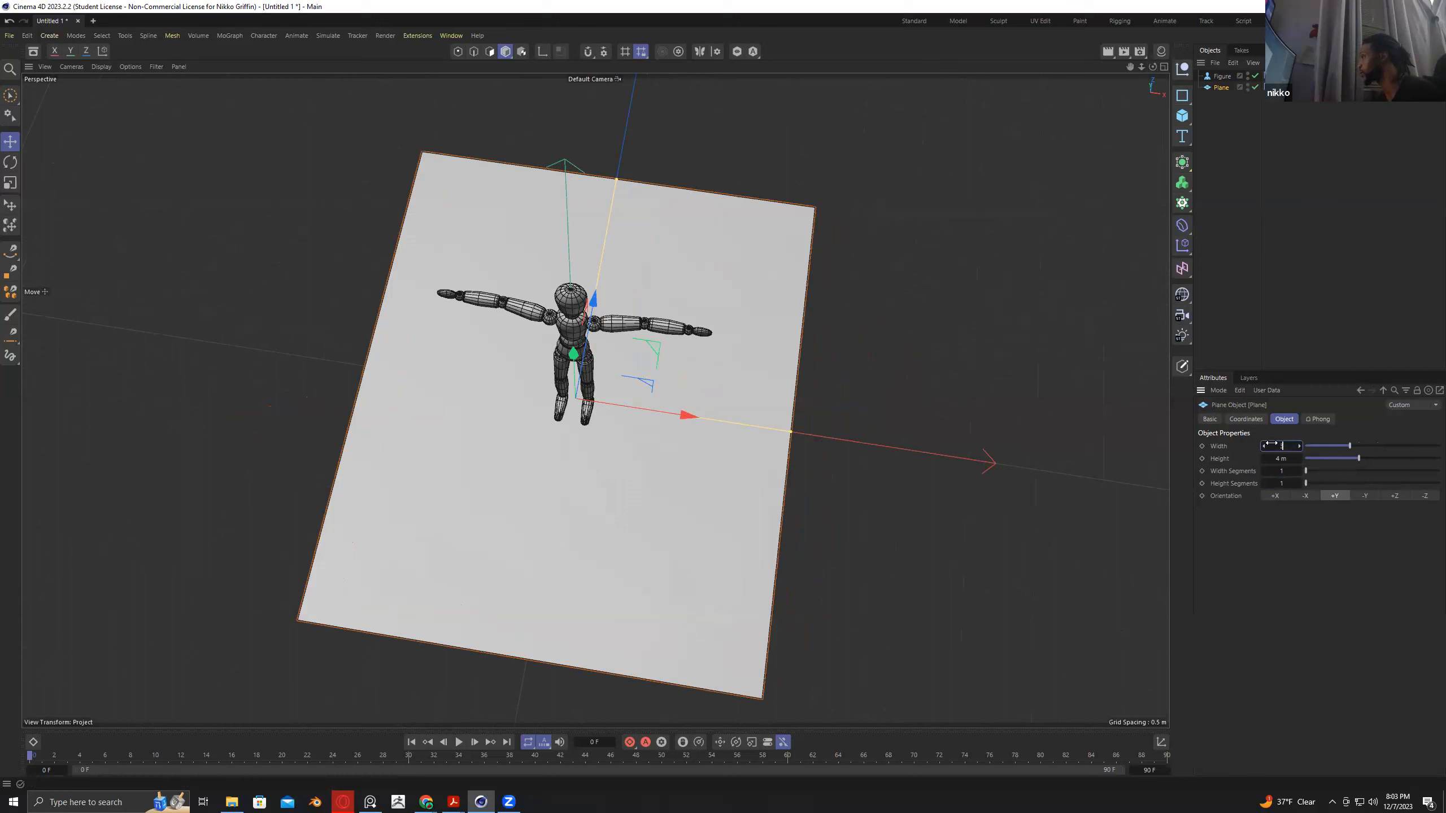
{"action": "key", "text": "Return"}
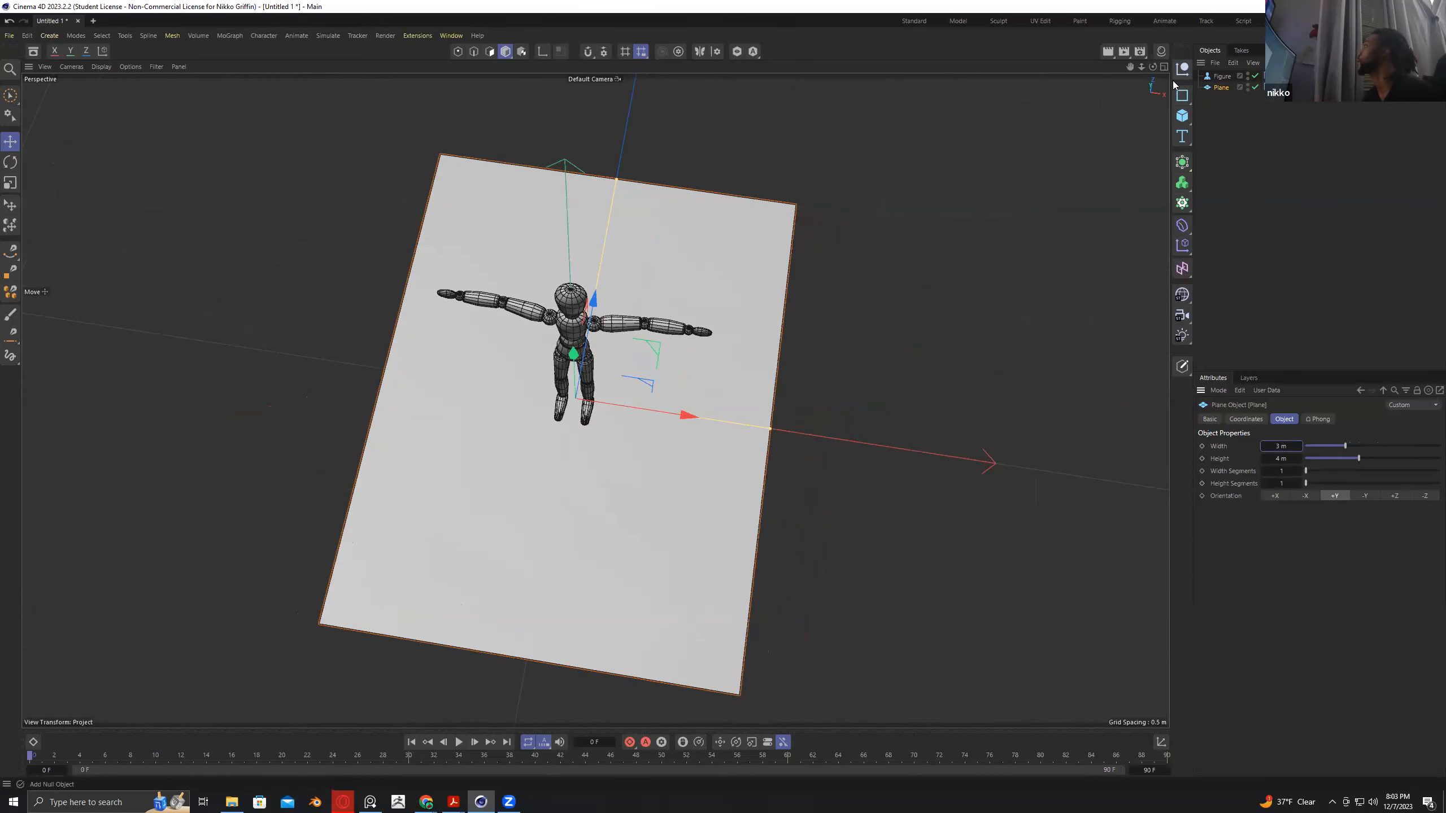
Make the plane editable and switch to edge editing.
{"action": "left_click_drag", "start_coordinate": [1152, 67], "coordinate": [1137, 95]}
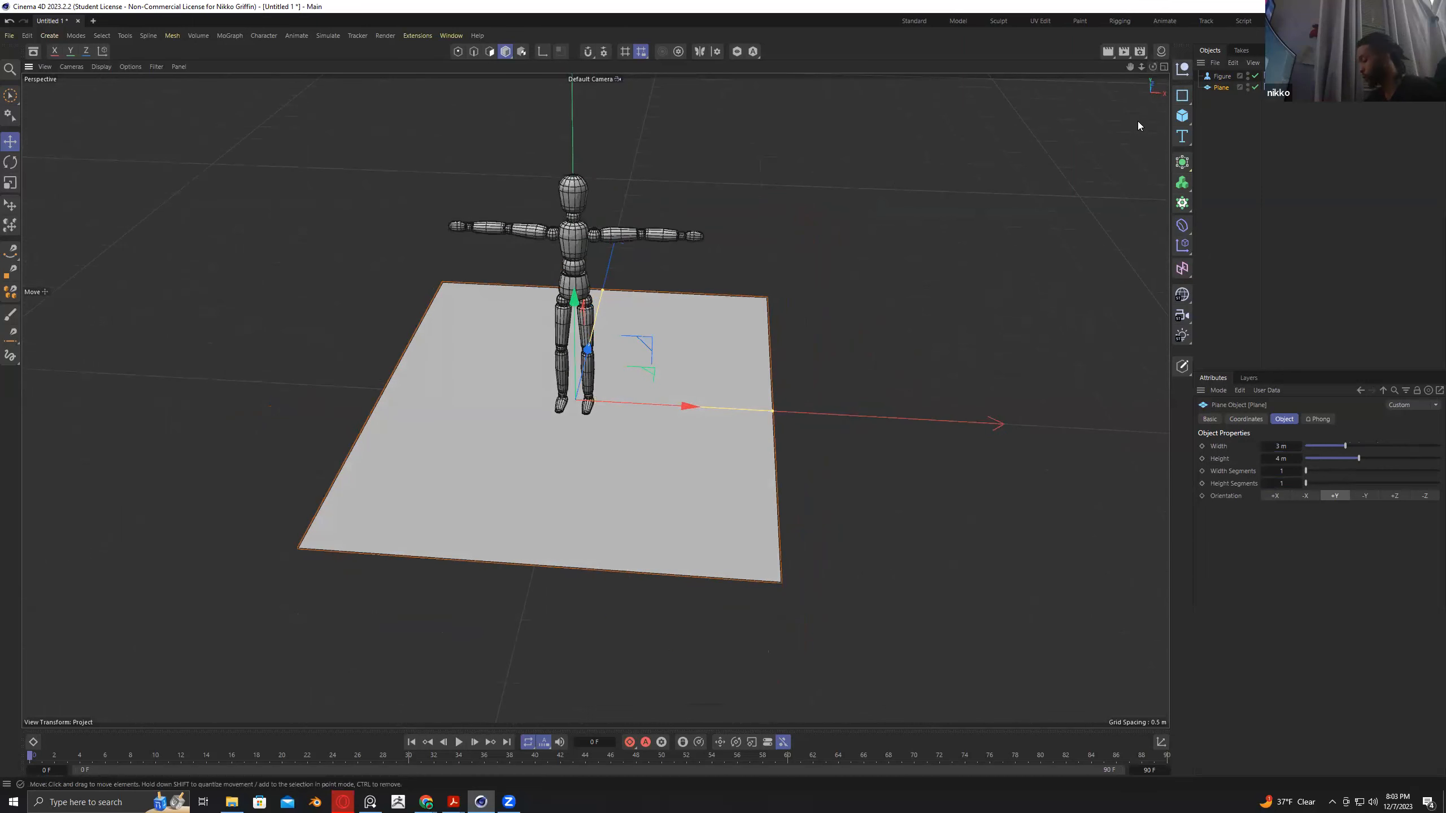
{"action": "key", "text": "c"}
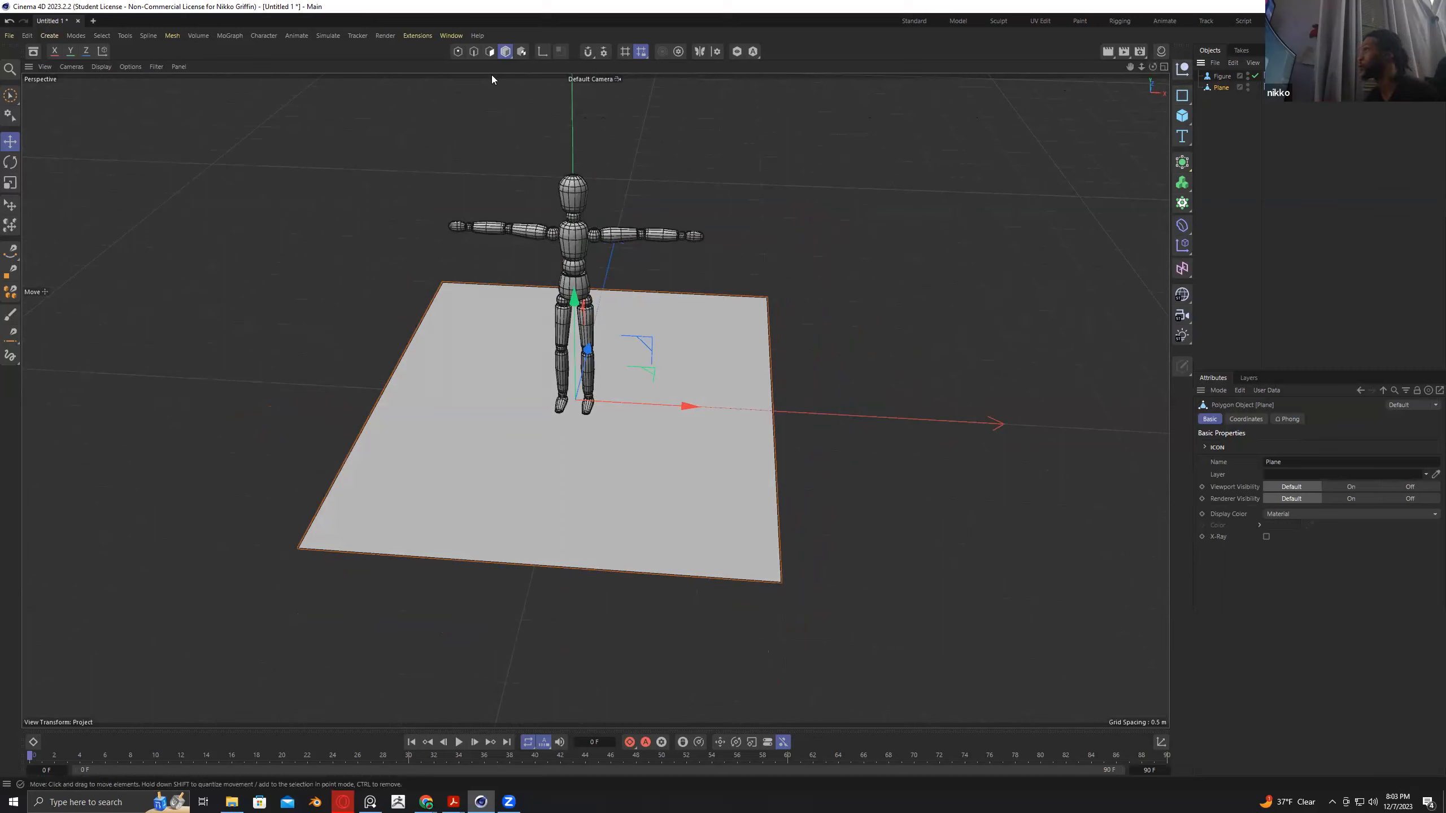
{"action": "left_click", "coordinate": [474, 52]}
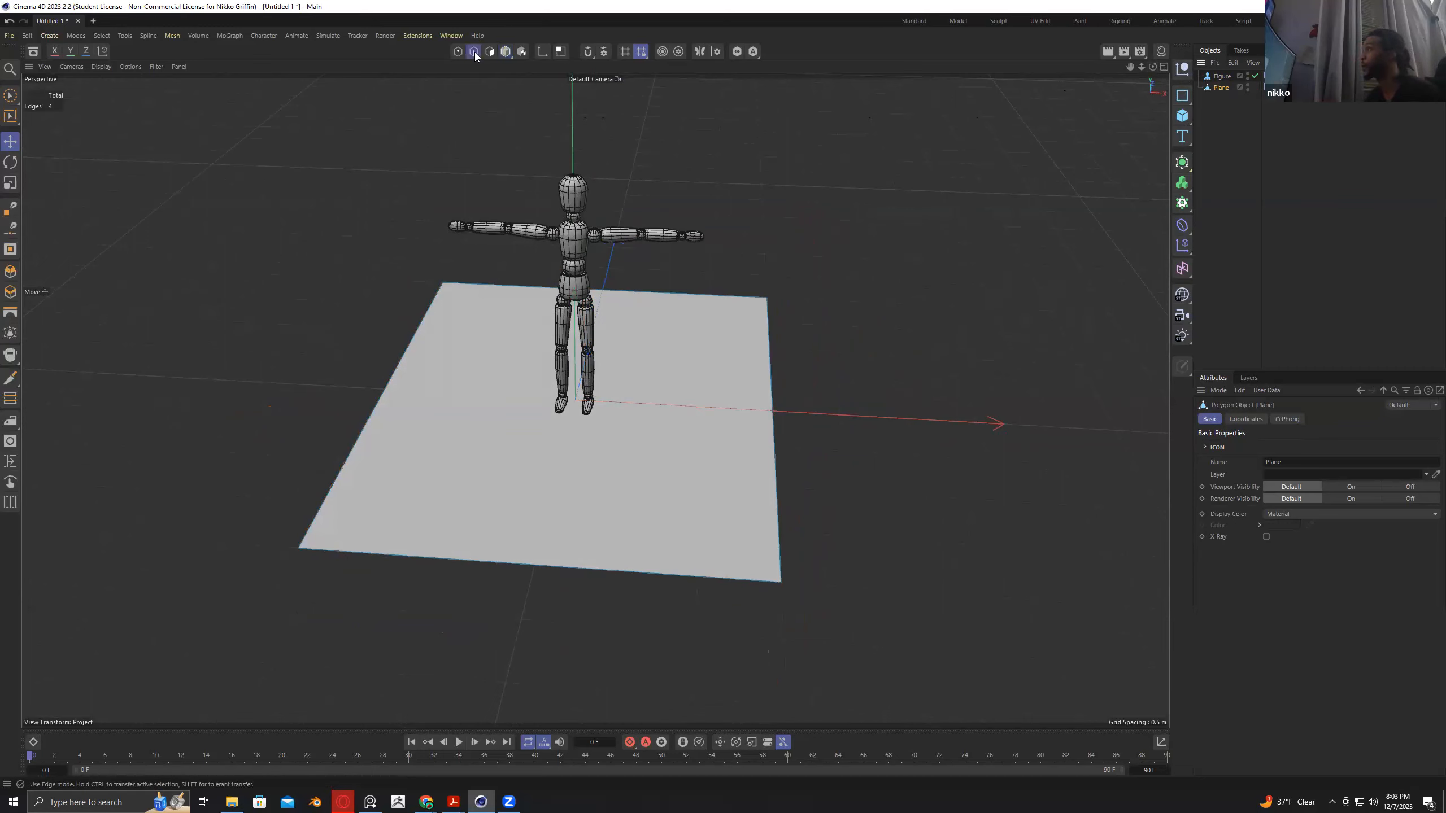
Extrude the plane's far edge along the ground twice to lengthen the floor by two segments.
{"action": "left_click", "coordinate": [492, 284]}
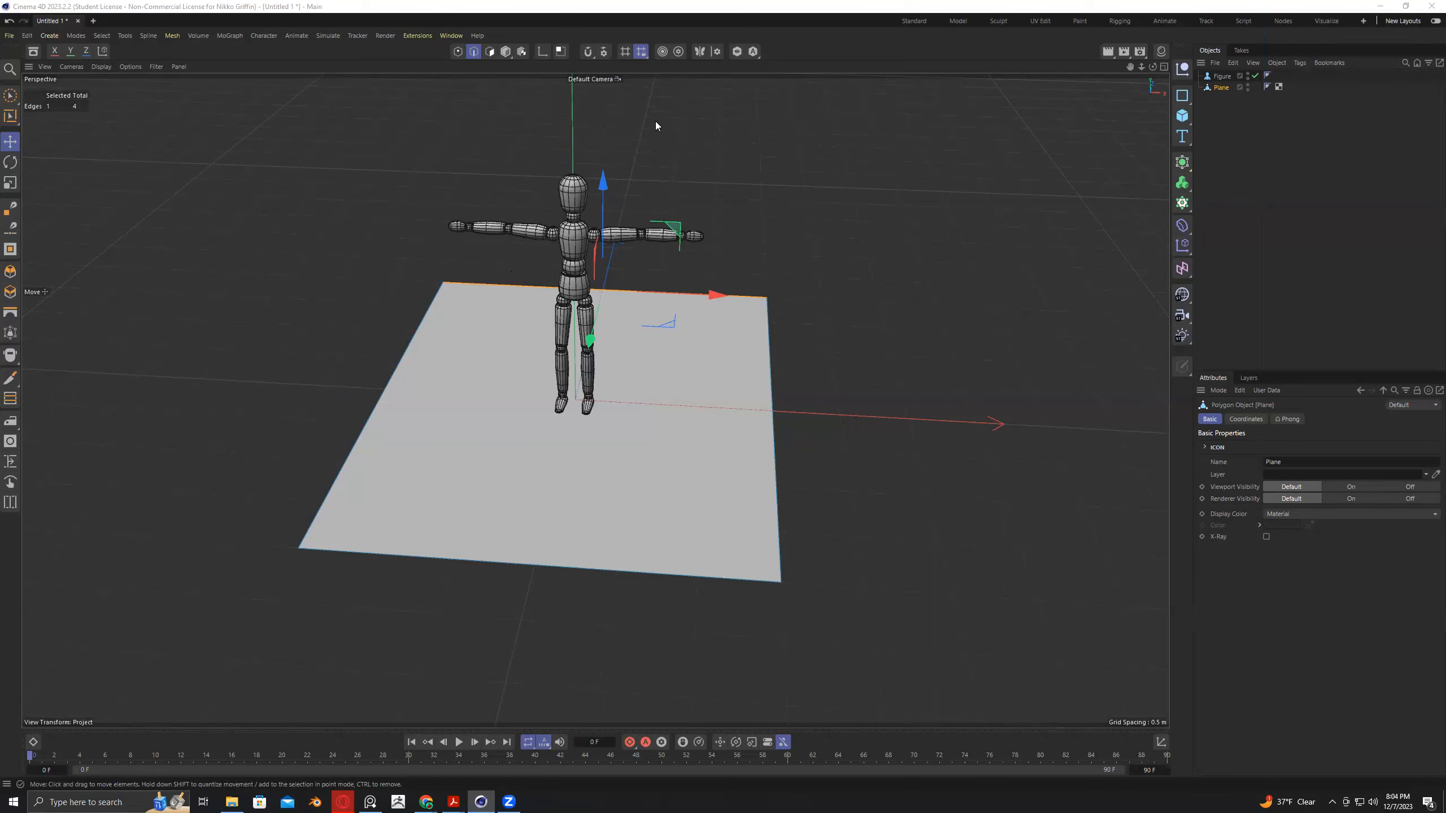
{"action": "mouse_move", "coordinate": [640, 132]}
{"action": "left_mouse_down", "text": "alt"}
{"action": "mouse_move", "coordinate": [679, 147]}
{"action": "mouse_move", "coordinate": [667, 140]}
{"action": "left_mouse_up", "text": "alt"}
{"action": "left_click_drag", "start_coordinate": [1140, 67], "coordinate": [1053, 67]}
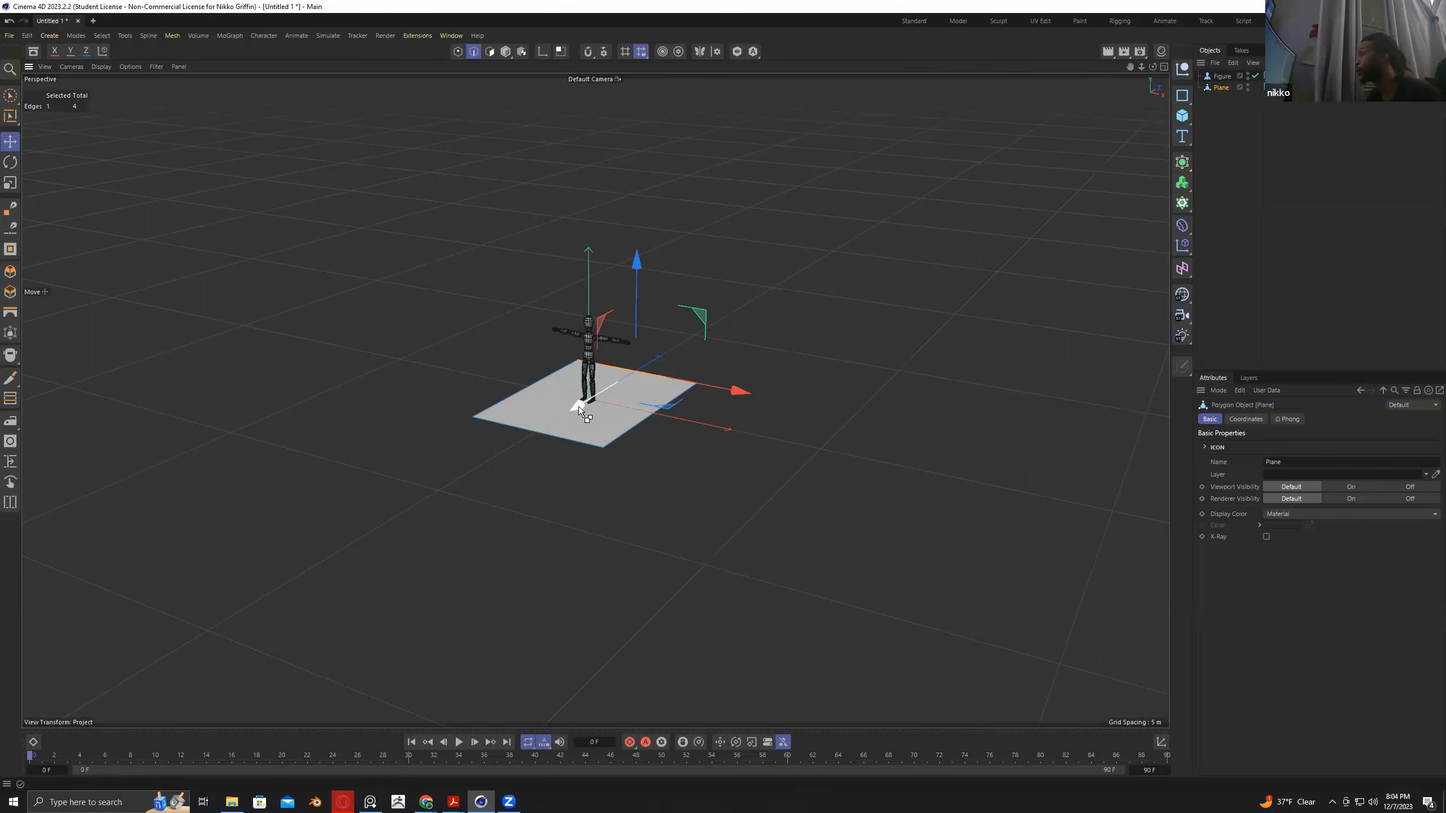
{"action": "left_click_drag", "start_coordinate": [578, 407], "coordinate": [727, 317], "text": "ctrl"}
Extrude both side edges of the farthest floor segment outward with the Scale tool to form a T-shape.
{"action": "left_click_drag", "start_coordinate": [1154, 66], "coordinate": [1173, 225]}
{"action": "left_click", "coordinate": [689, 383]}
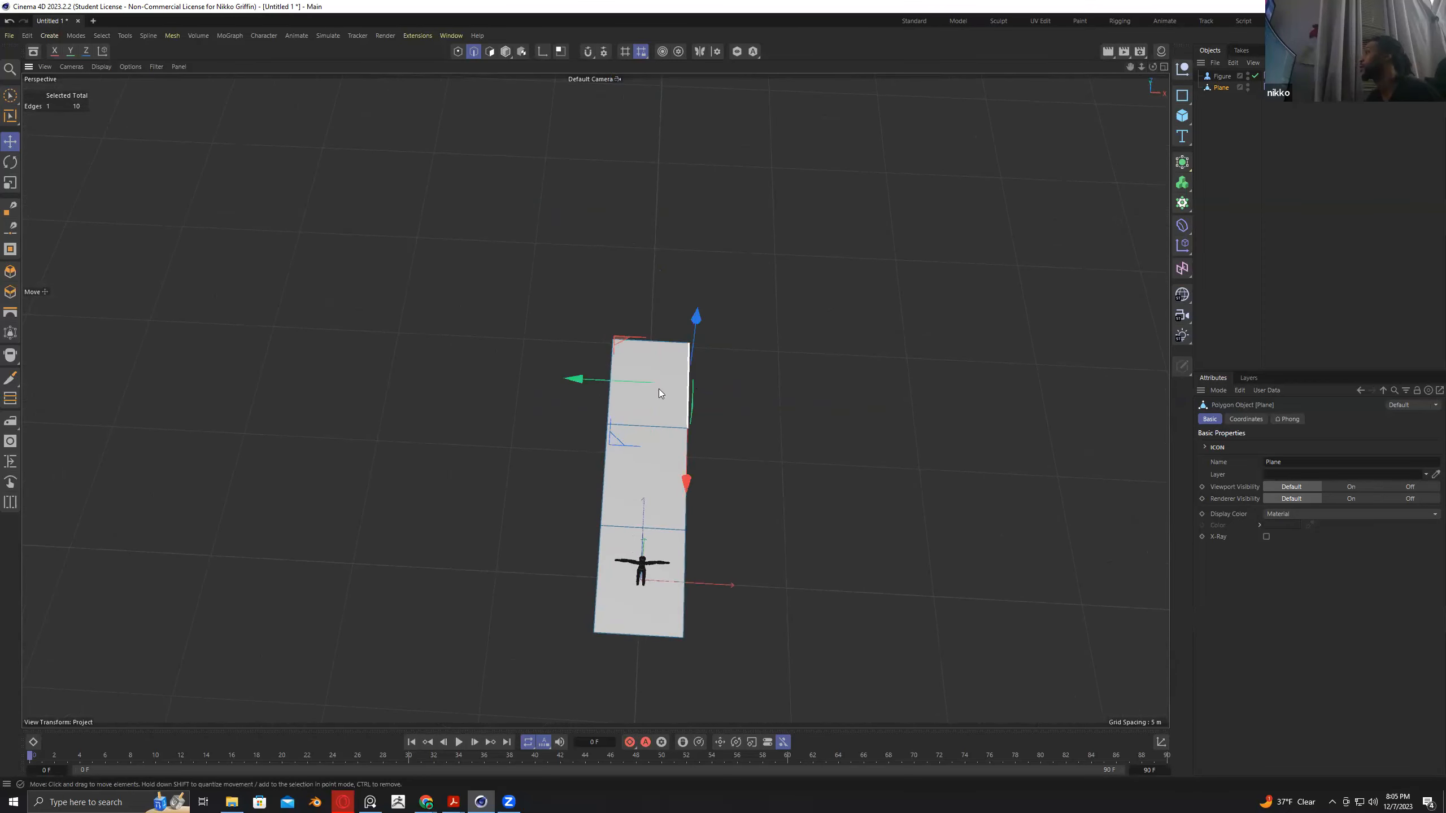
{"action": "left_click", "coordinate": [608, 401], "text": "shift"}
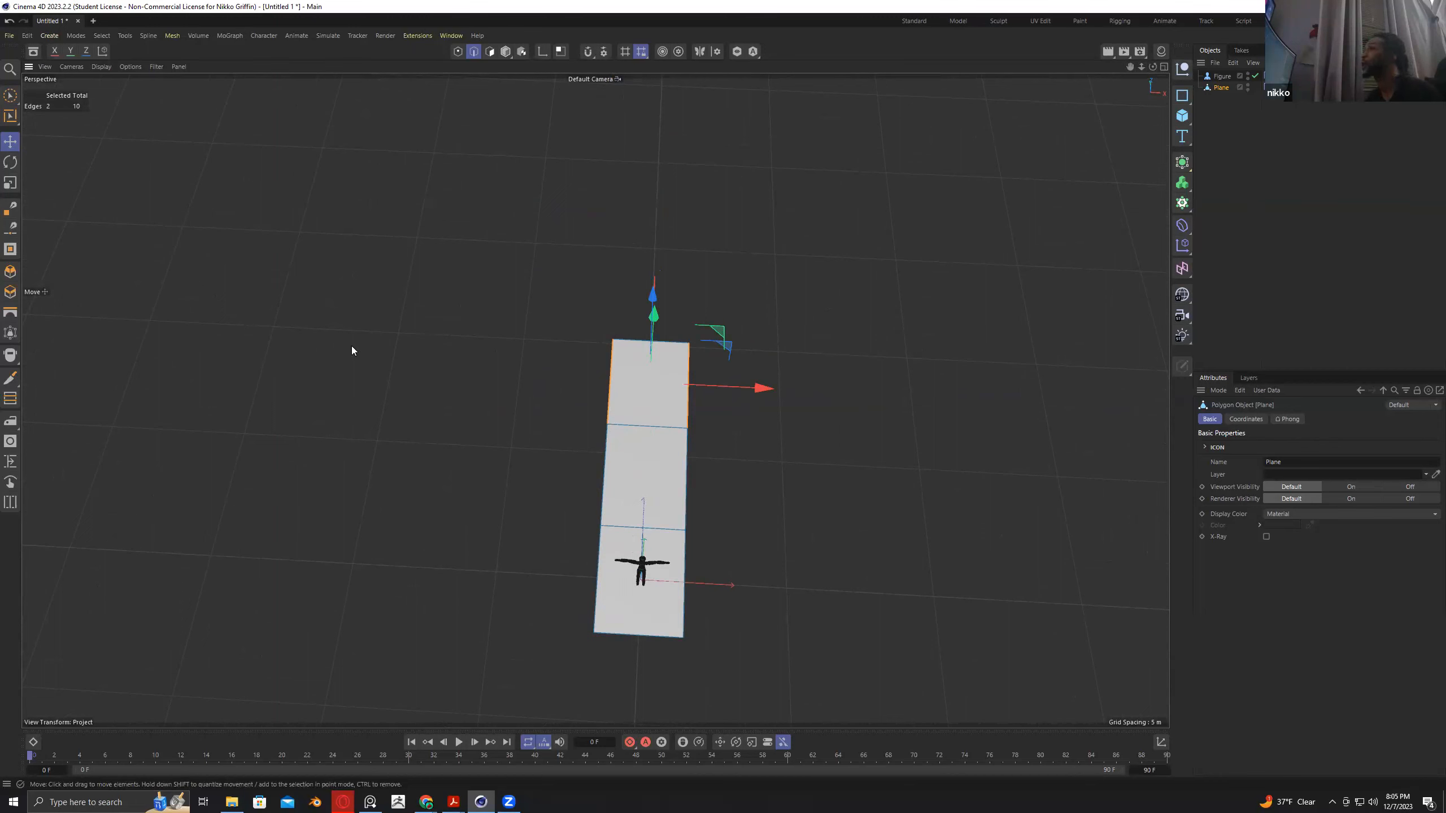
{"action": "left_click", "coordinate": [10, 182]}
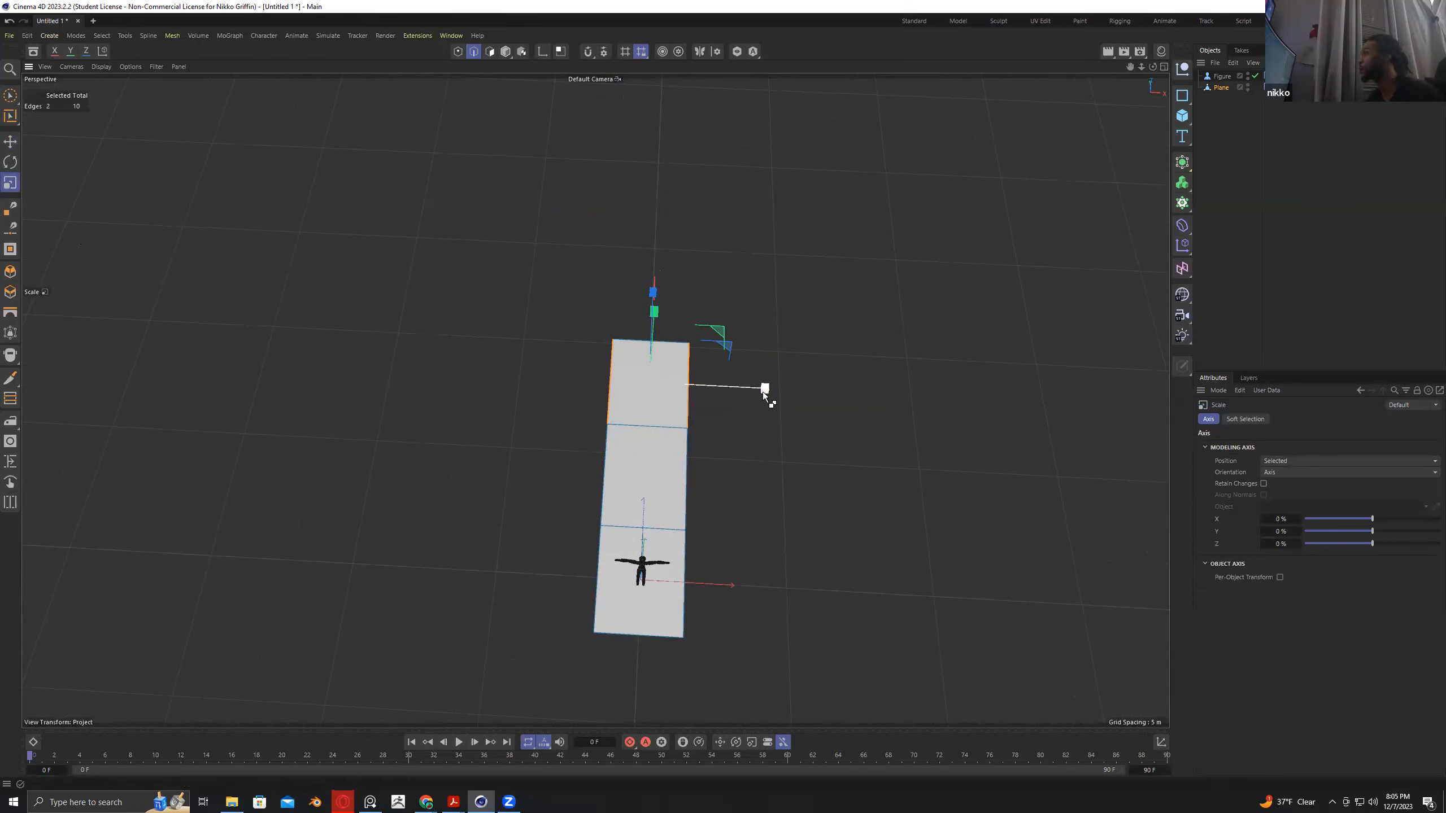
{"action": "left_click_drag", "start_coordinate": [763, 391], "coordinate": [1117, 468], "text": "ctrl"}
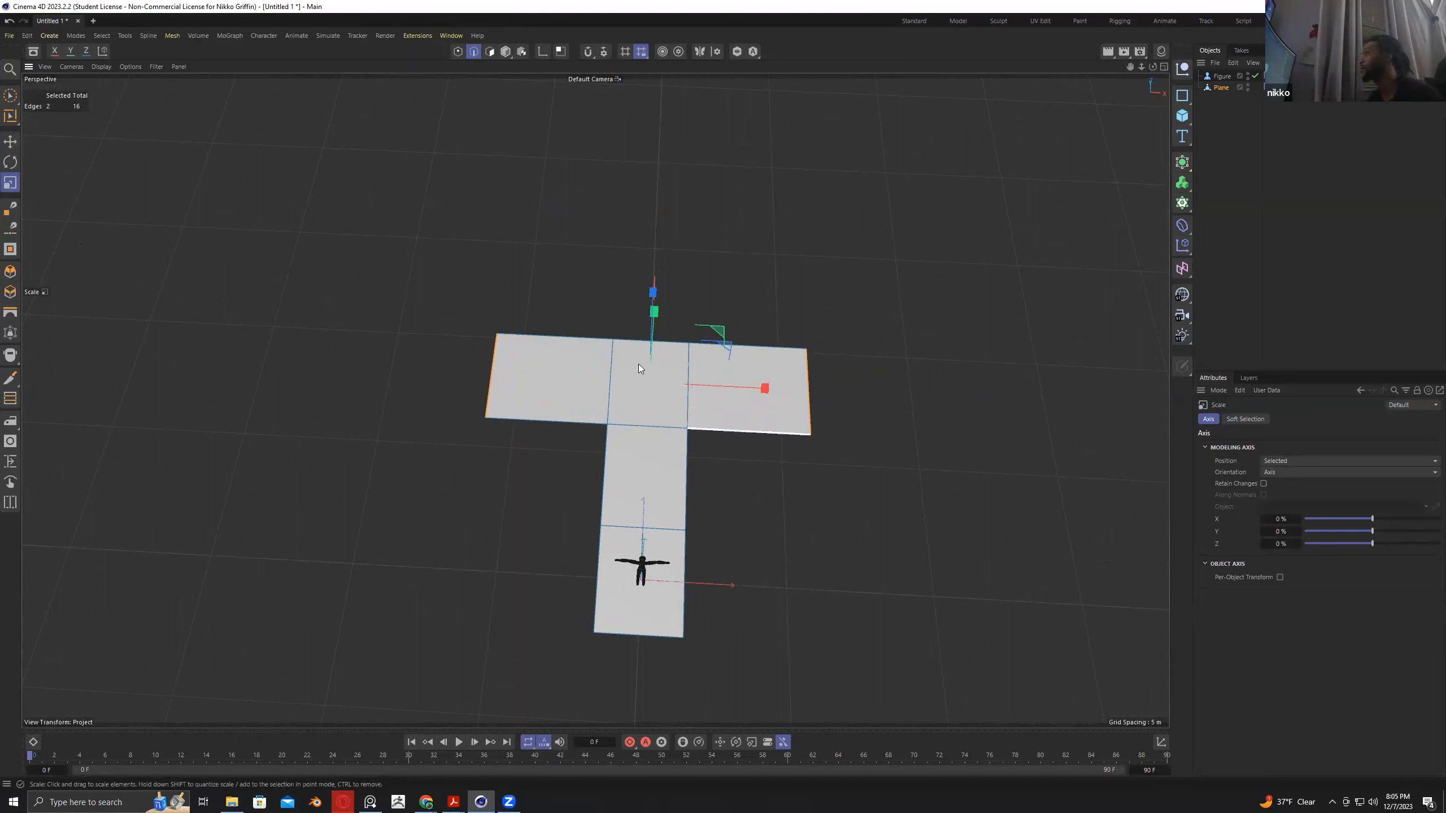
Select the two inner edges of the crossbar's middle segment and set the Scale tool's modeling axis orientation to Normal.
{"action": "left_click", "coordinate": [605, 373]}
{"action": "left_click", "coordinate": [693, 409], "text": "shift"}
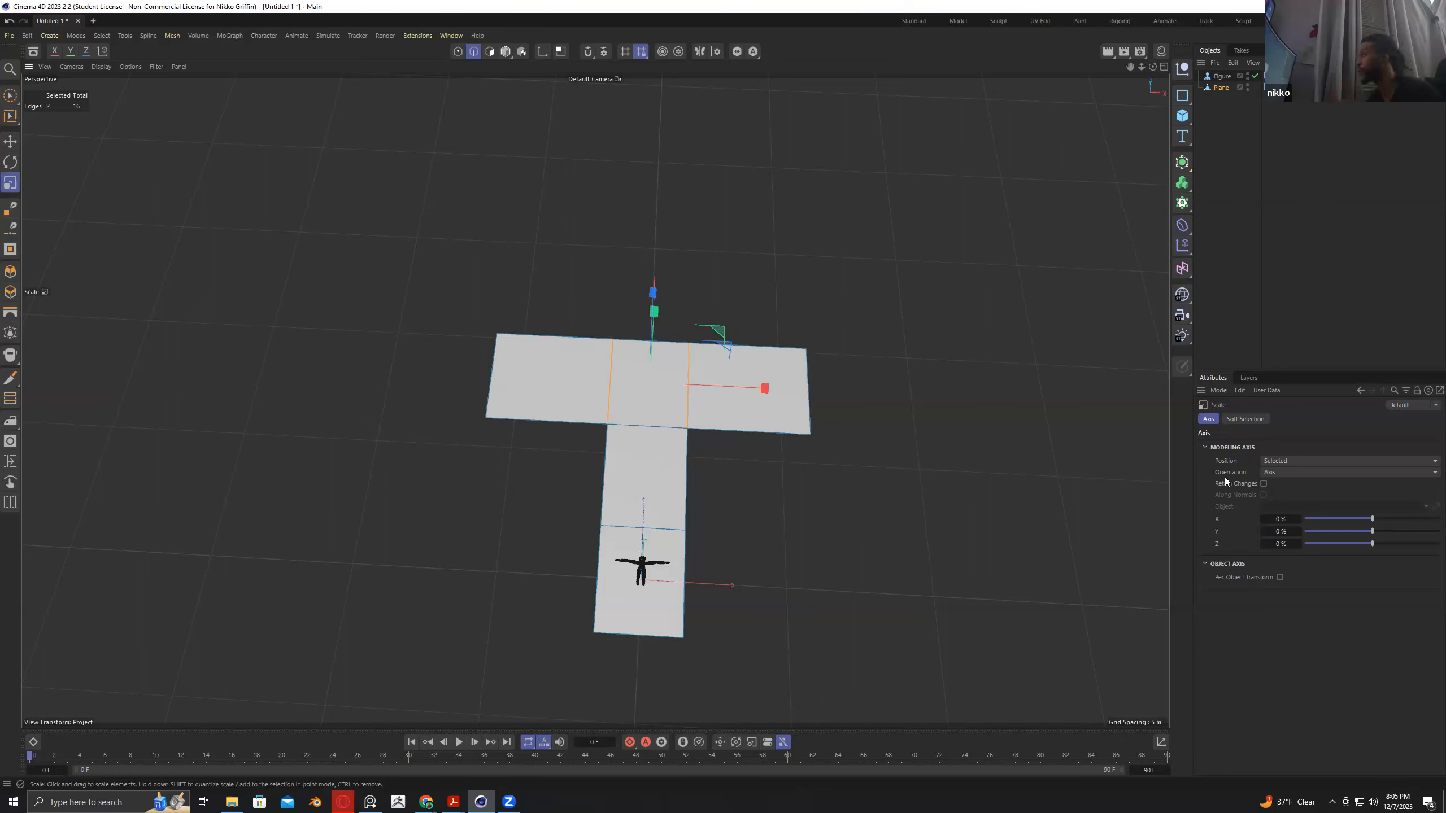
{"action": "left_click", "coordinate": [1279, 462]}
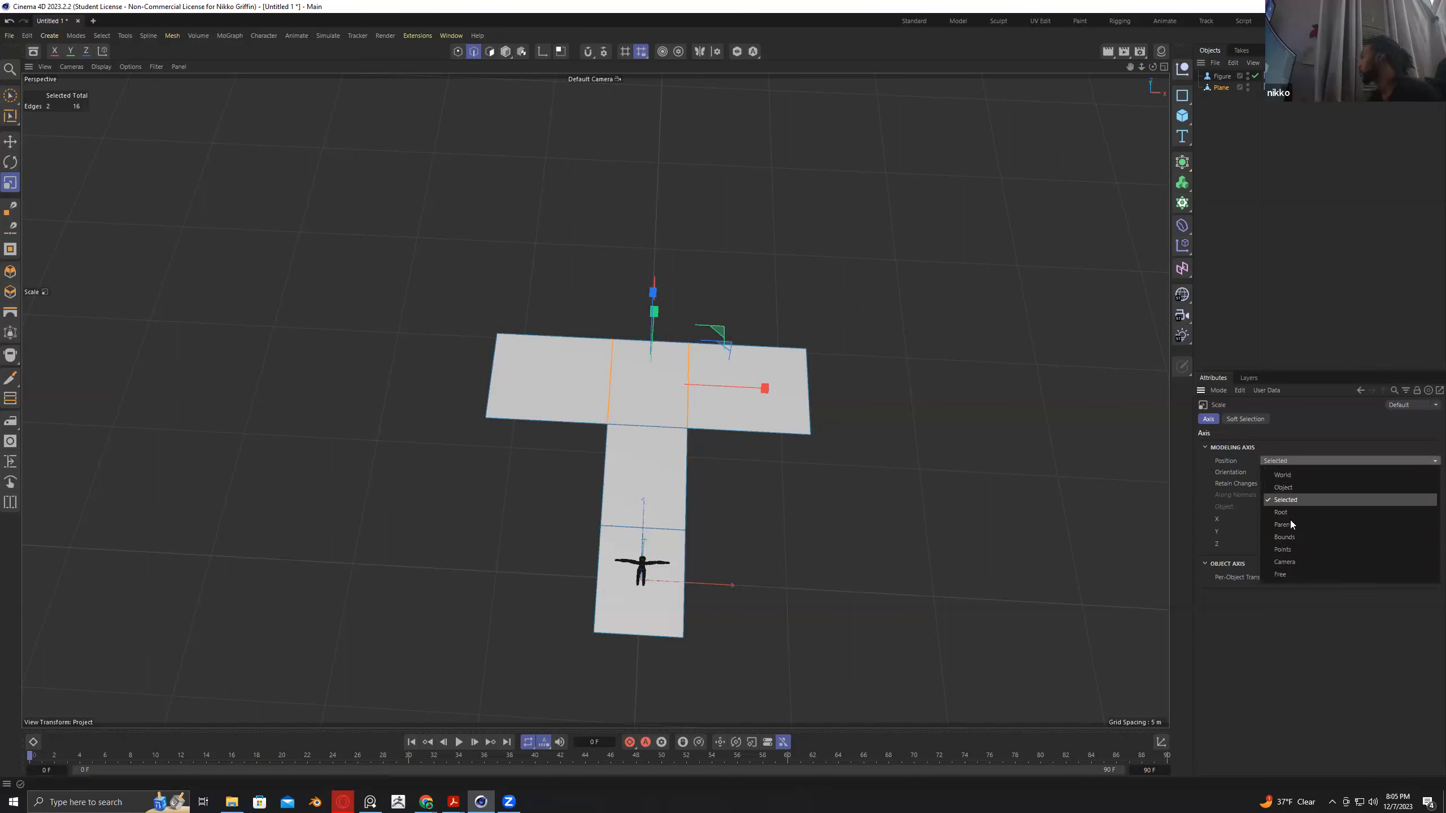
{"action": "left_click", "coordinate": [1294, 461]}
{"action": "left_click", "coordinate": [1289, 471]}
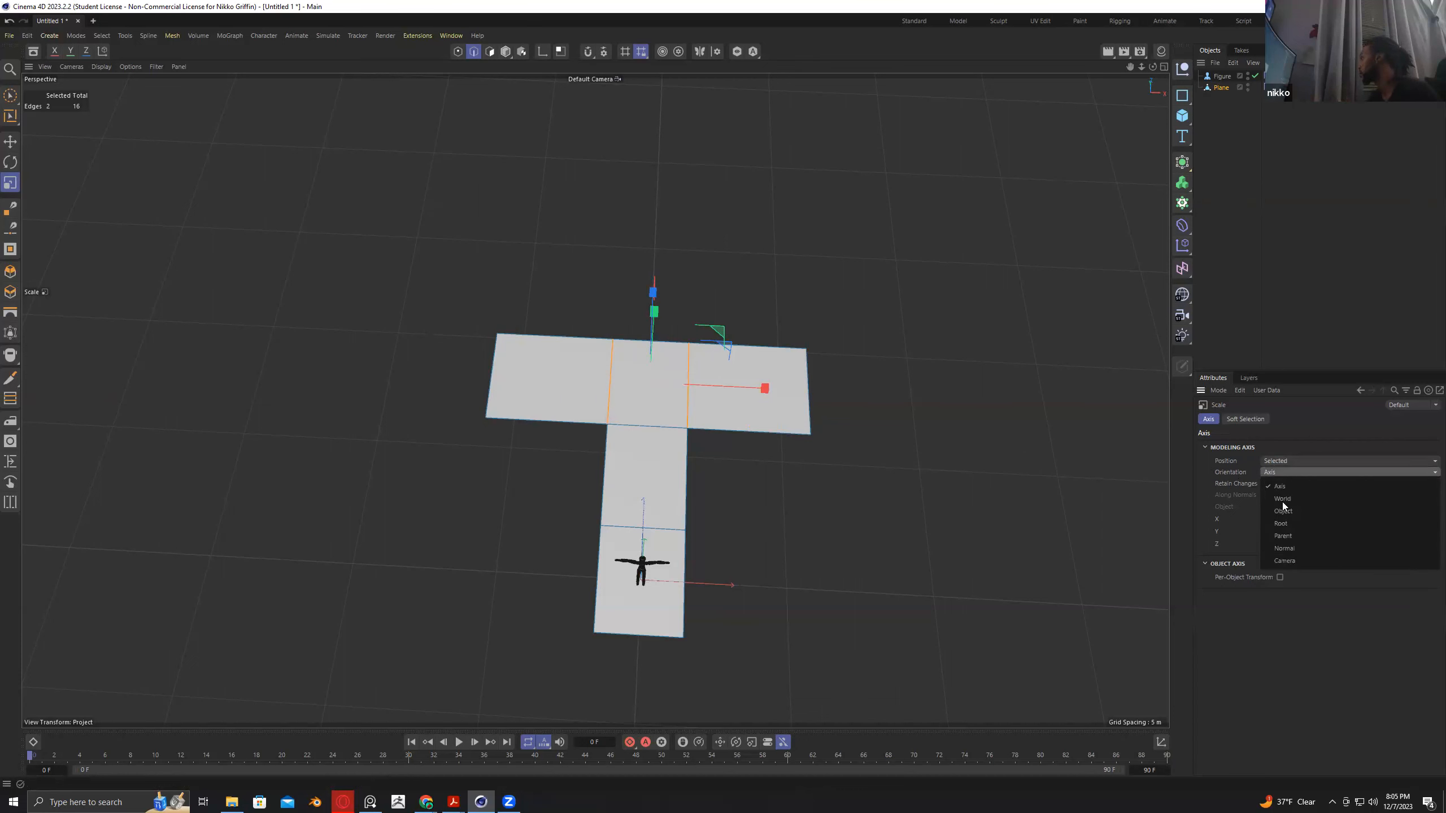
{"action": "left_click", "coordinate": [1285, 548]}
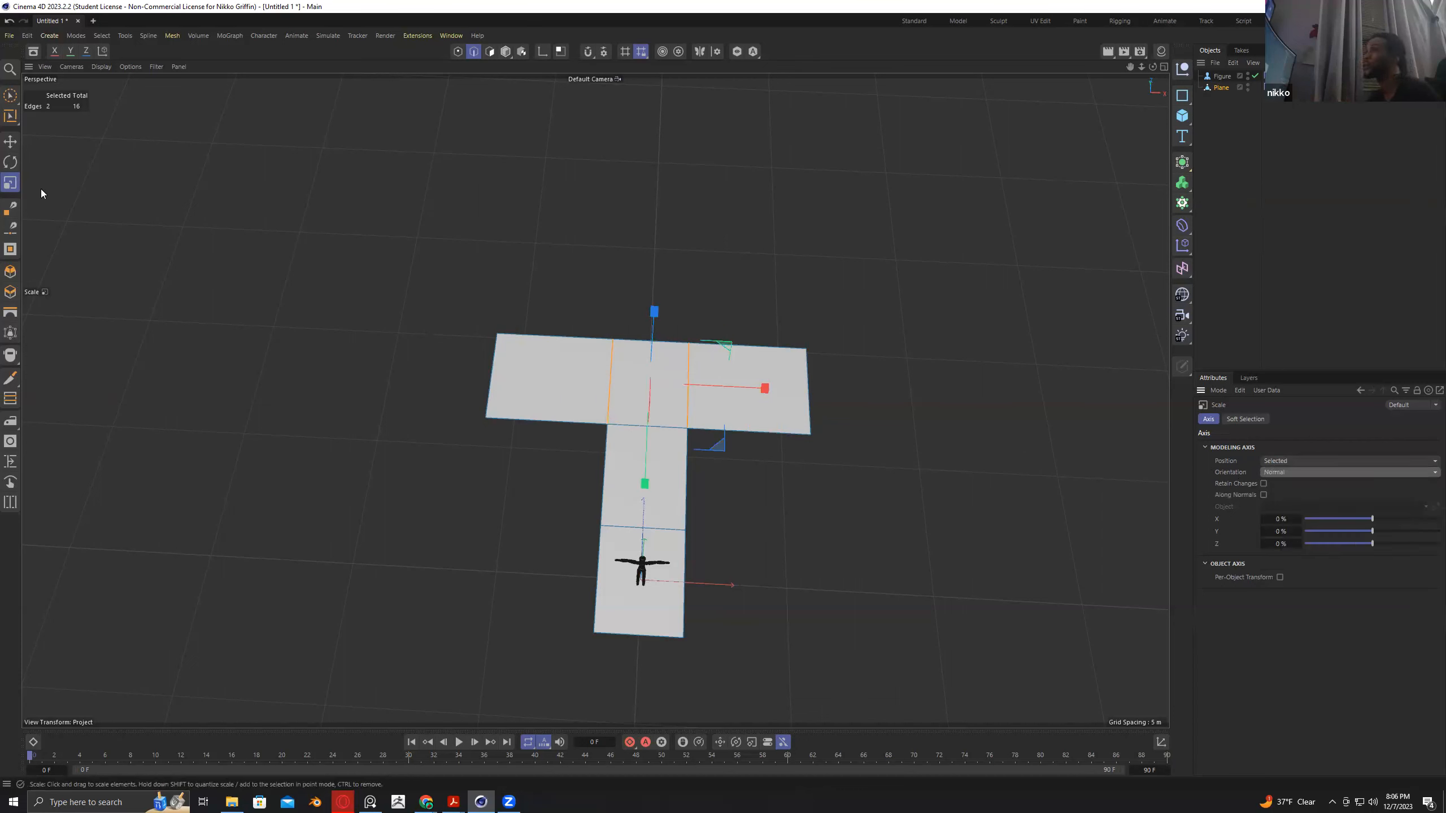
Activate the Rotate tool with Normal axis orientation and select the middle segment's far corner point beside the figure's left-hand-side wing in point mode.
{"action": "left_click", "coordinate": [11, 163]}
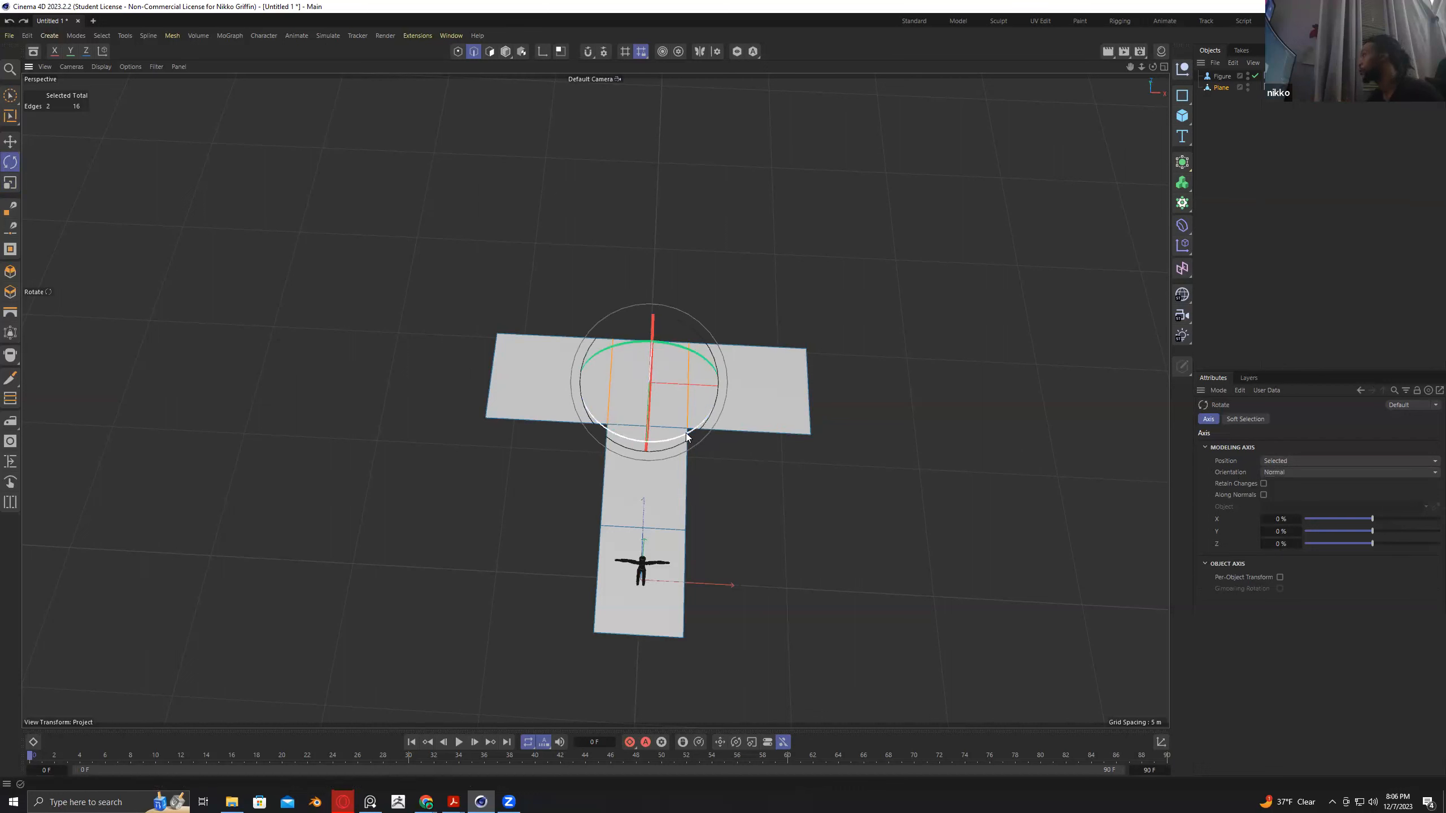
{"action": "left_click", "coordinate": [1277, 462]}
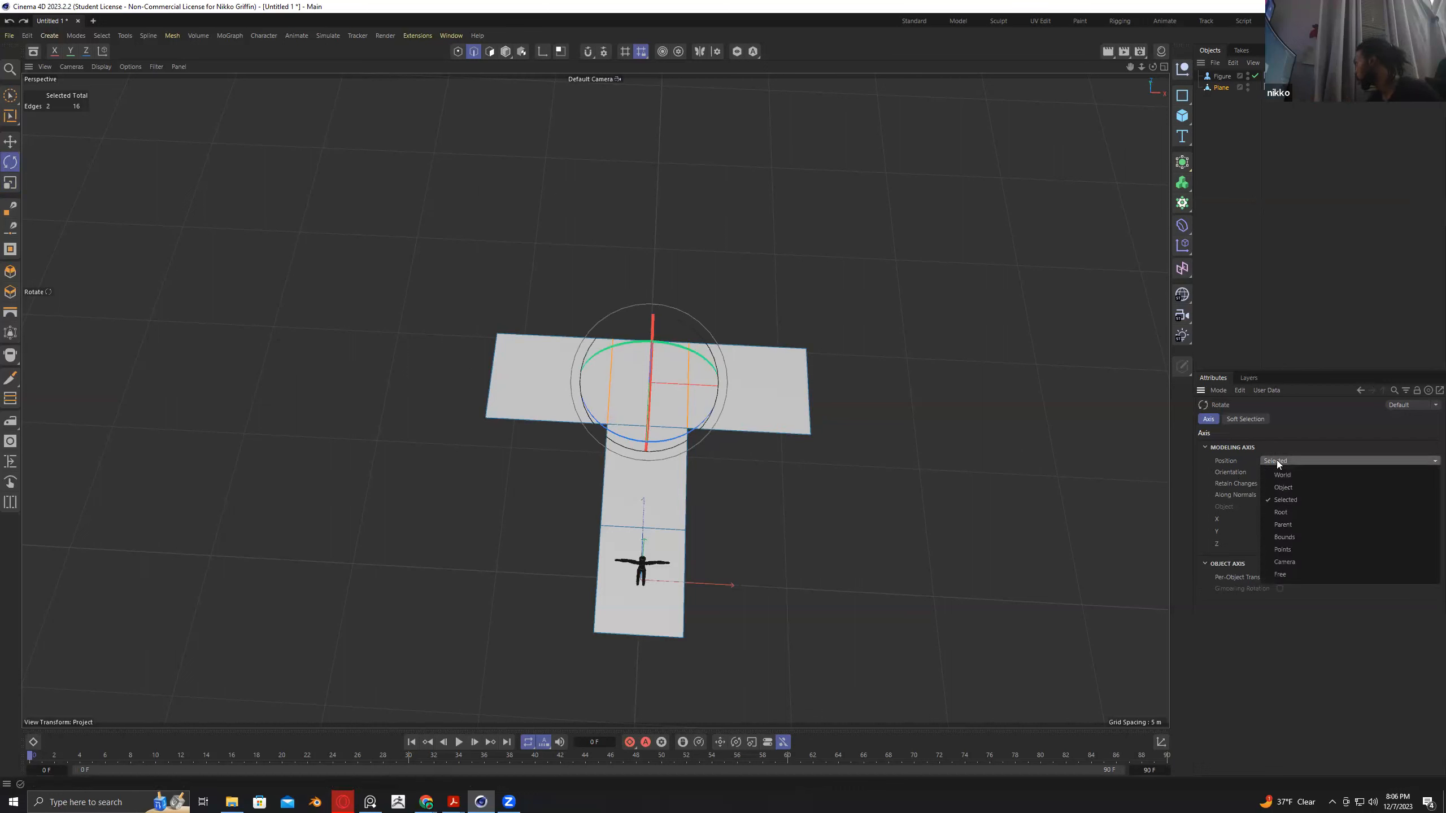
{"action": "left_click", "coordinate": [1264, 471]}
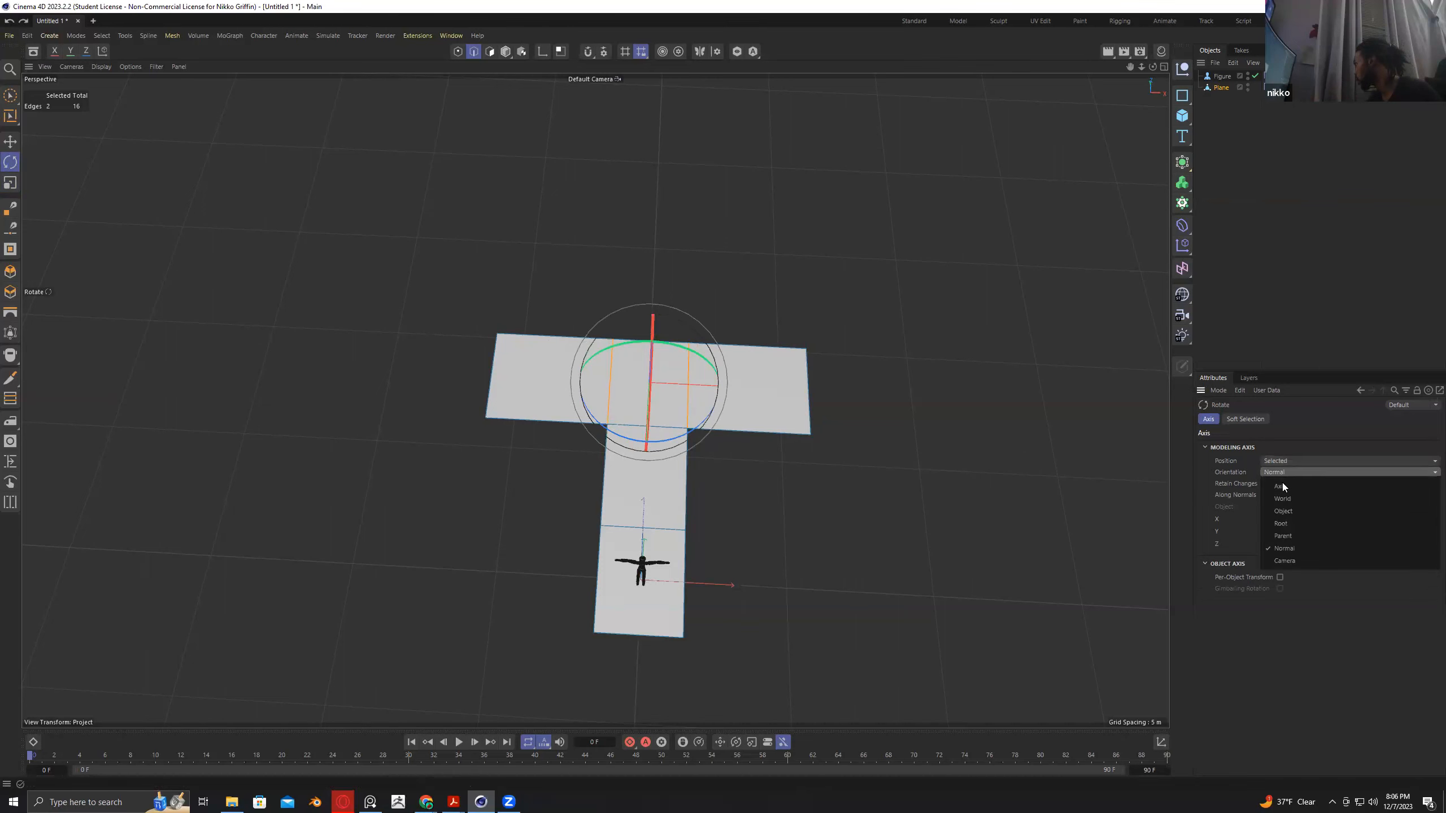
{"action": "left_click", "coordinate": [1300, 547]}
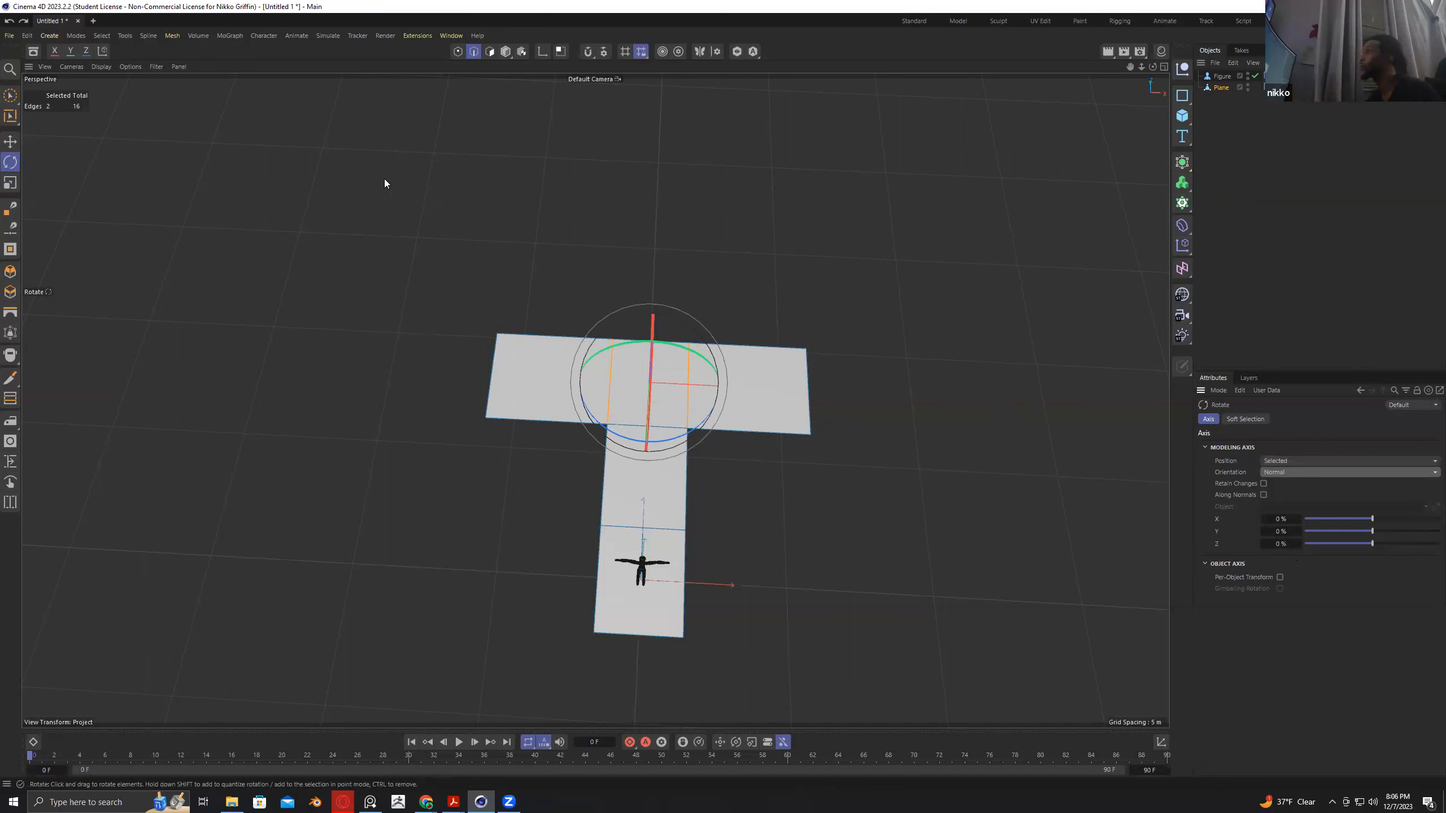
{"action": "left_click", "coordinate": [457, 51]}
{"action": "left_click", "coordinate": [690, 345]}
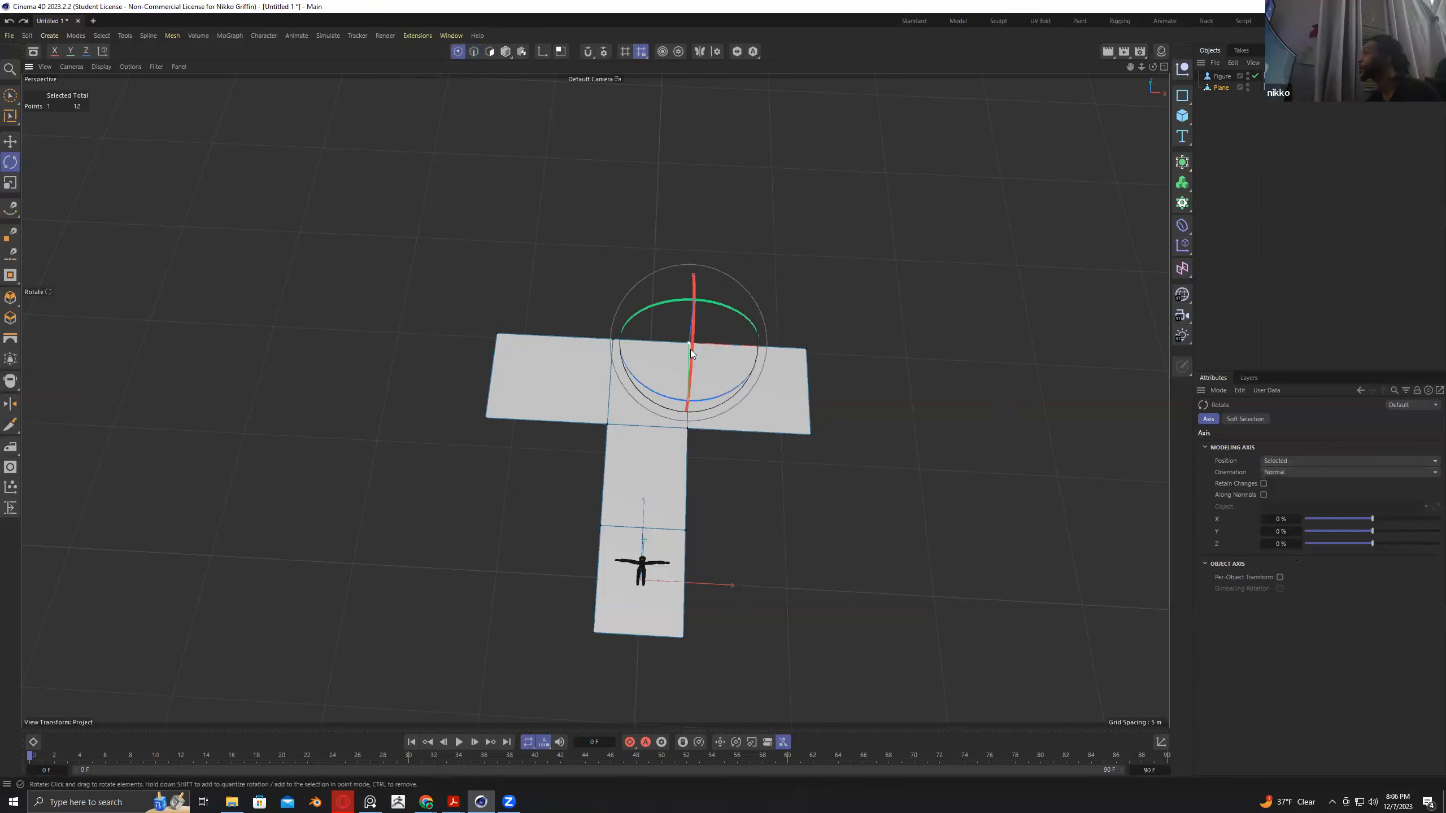
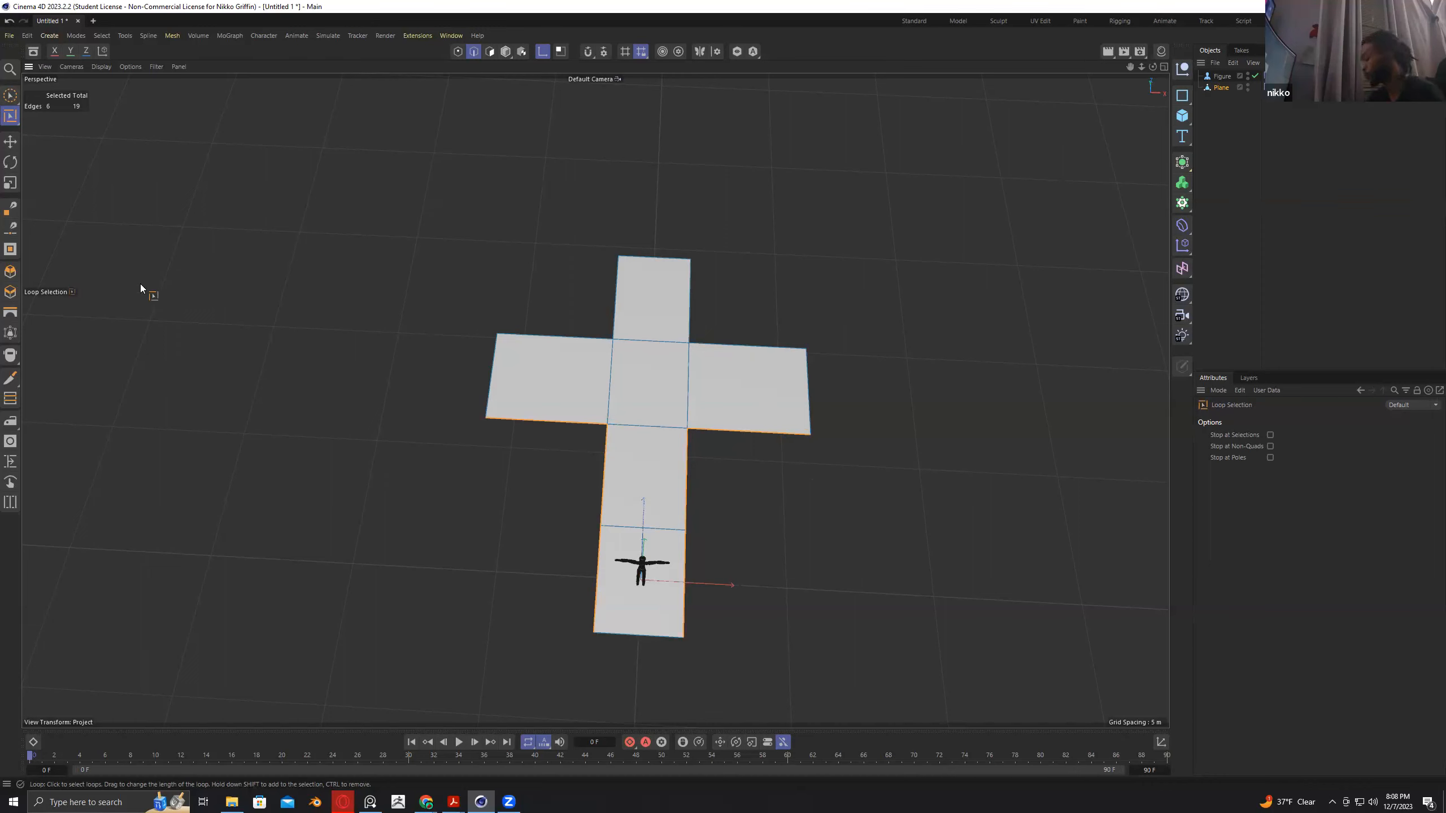
Clear the edge selection and loop-select the long outer side edges of the cross-shaped floor, leaving out the four end edges.
{"action": "left_click", "coordinate": [9, 94]}
{"action": "left_click", "coordinate": [528, 442]}
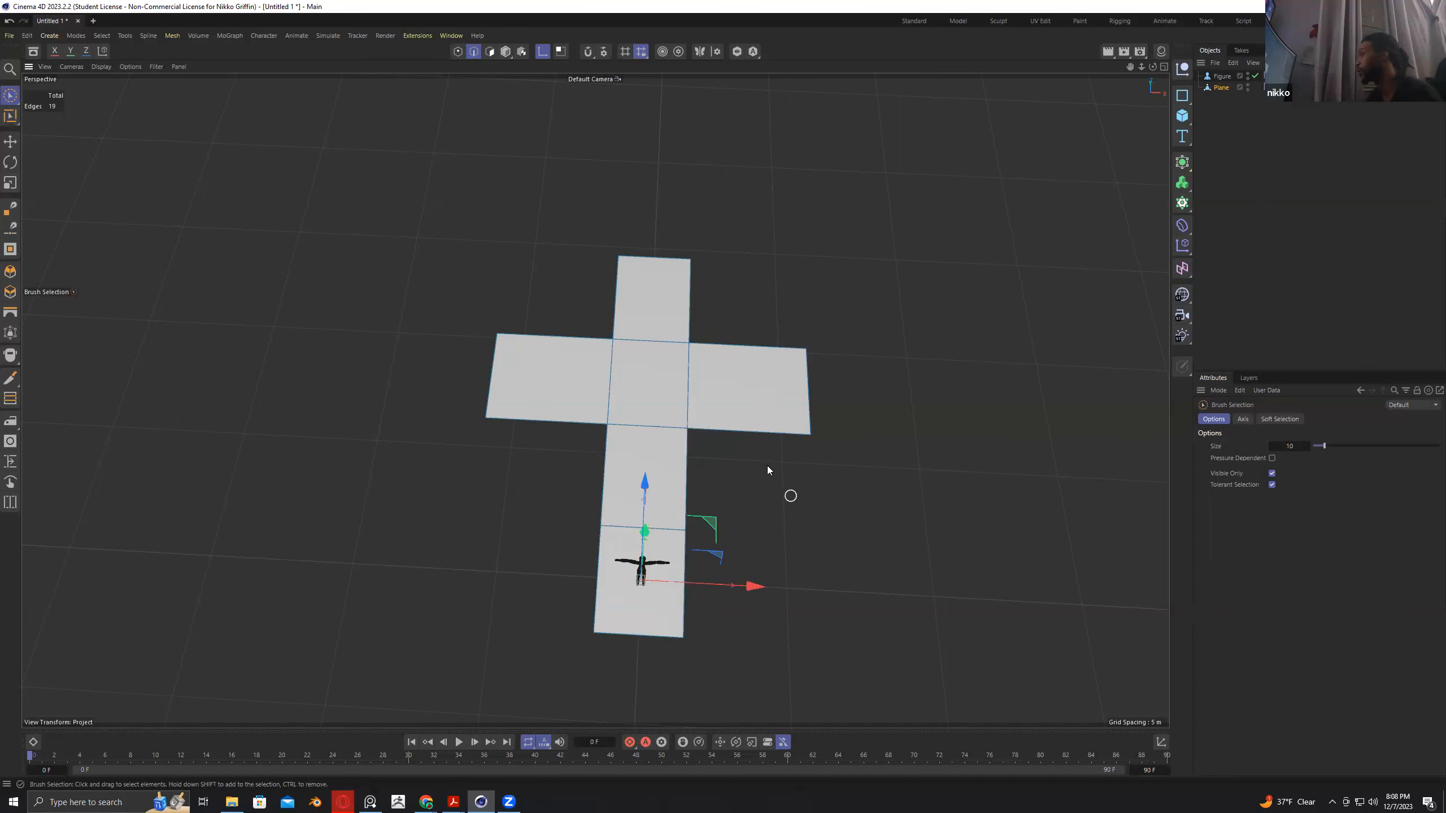
{"action": "left_click_drag", "start_coordinate": [755, 506], "coordinate": [655, 527], "text": "alt"}
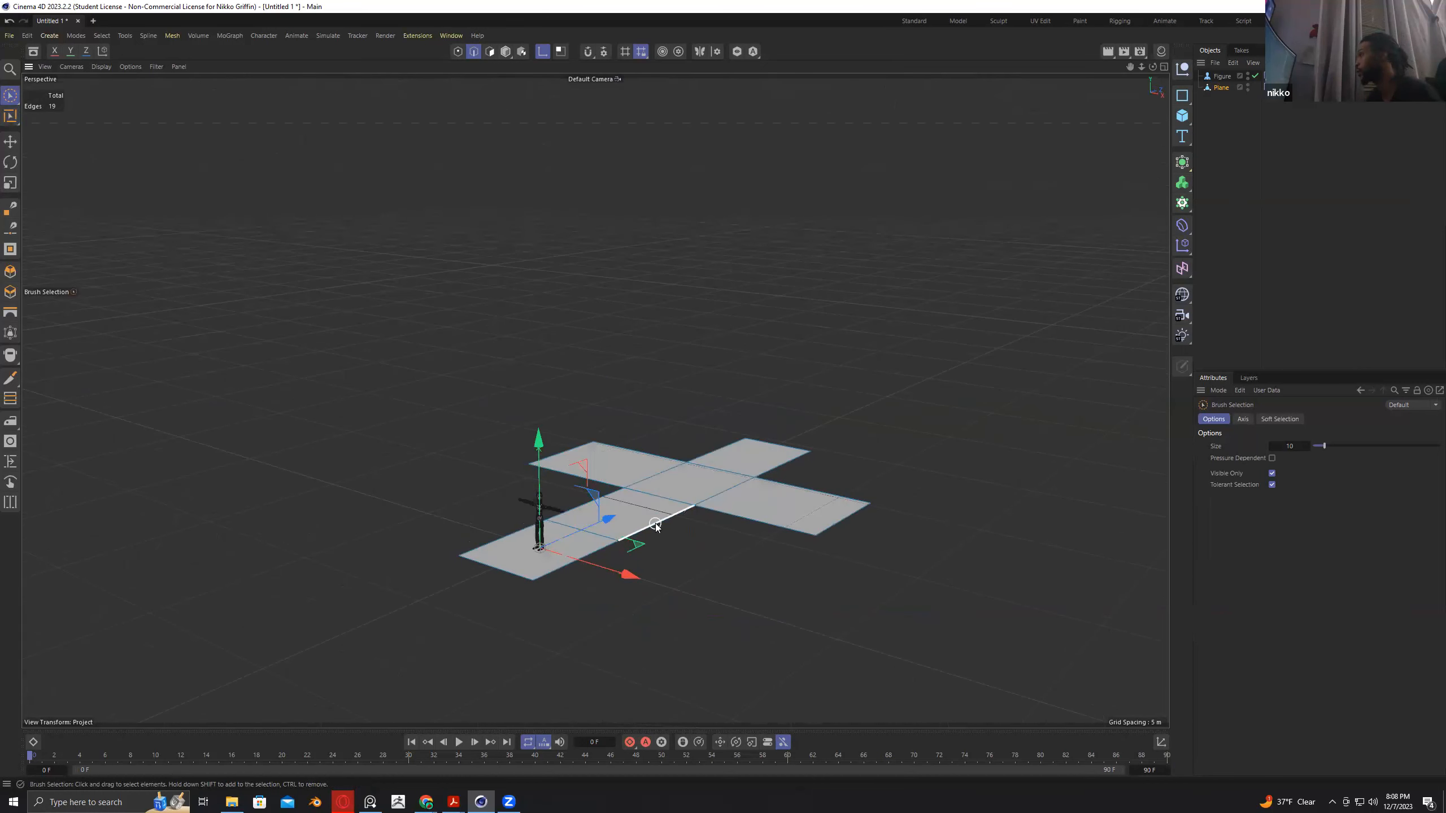
{"action": "left_click", "coordinate": [656, 527]}
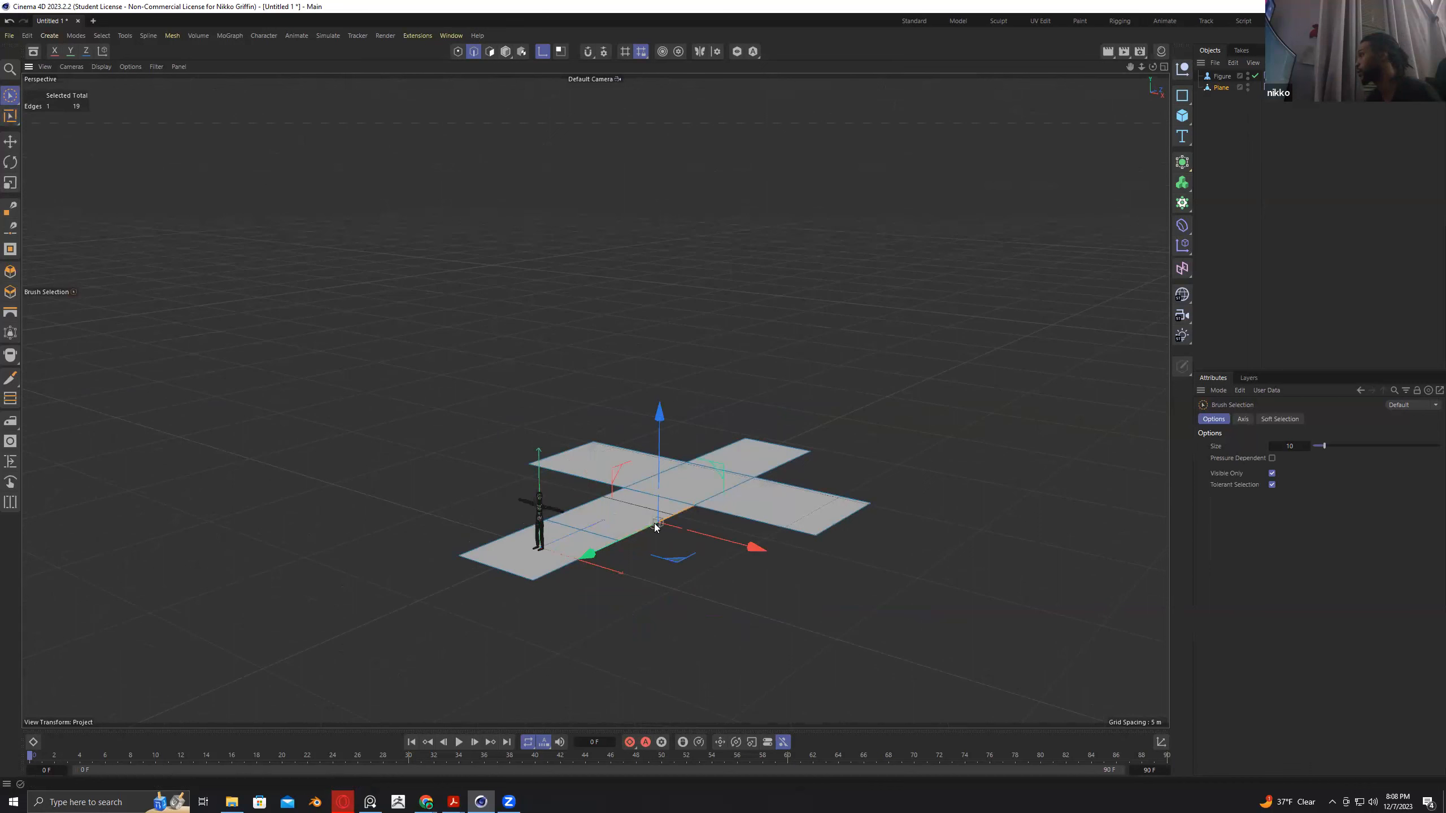
{"action": "key", "text": "u"}
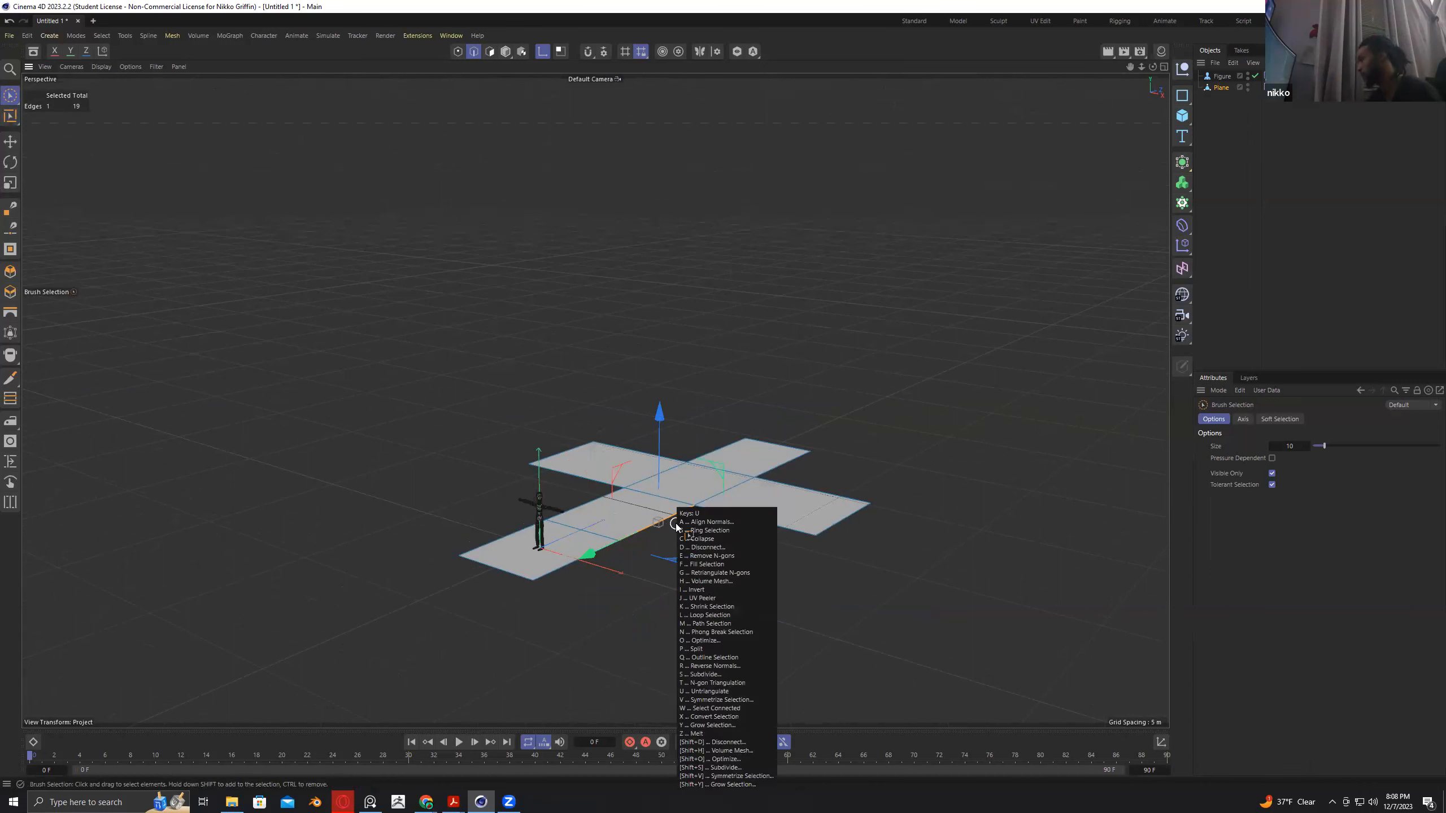
{"action": "key", "text": "l"}
{"action": "left_click", "coordinate": [665, 520]}
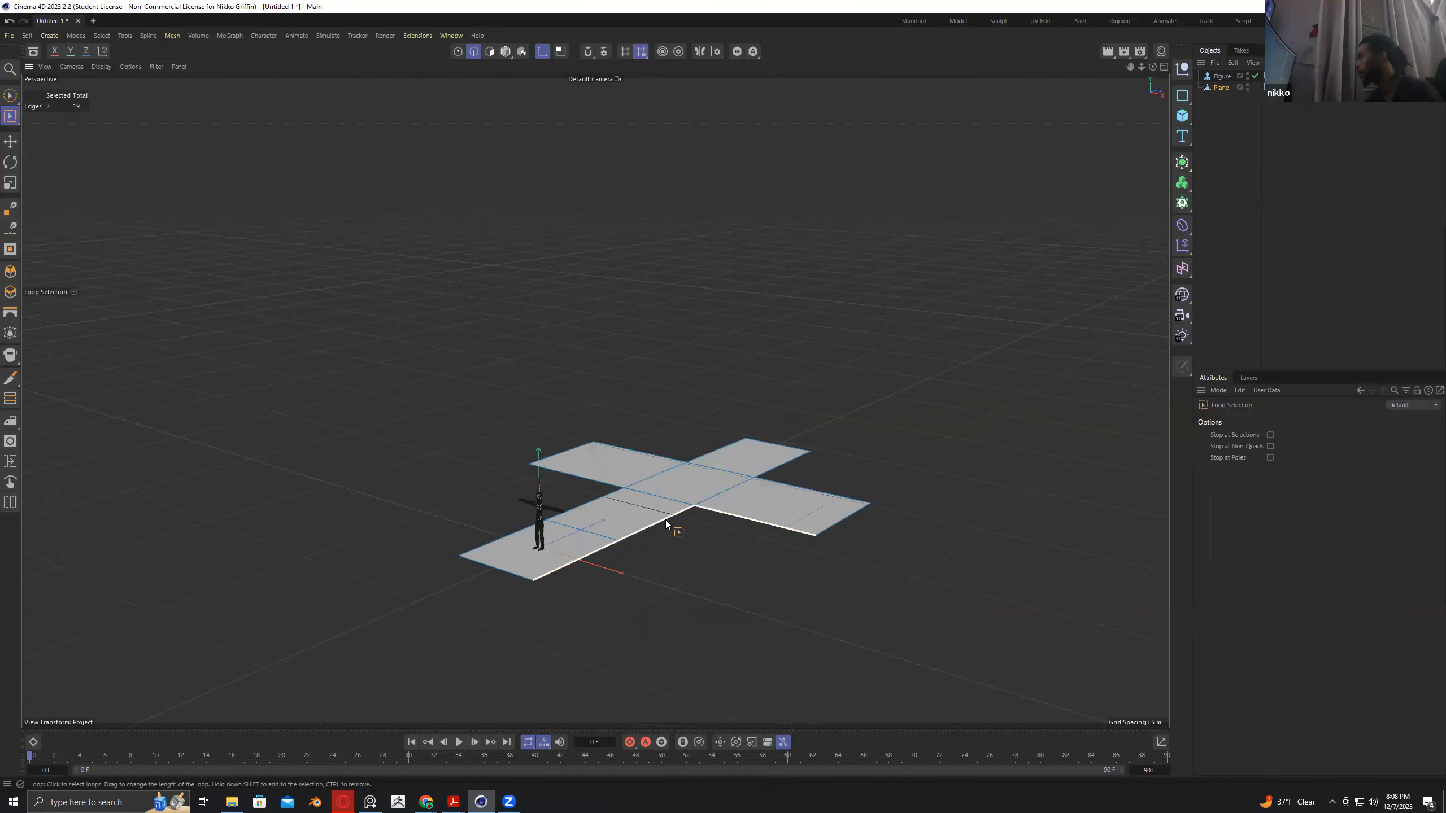
{"action": "left_click", "coordinate": [595, 500], "text": "shift"}
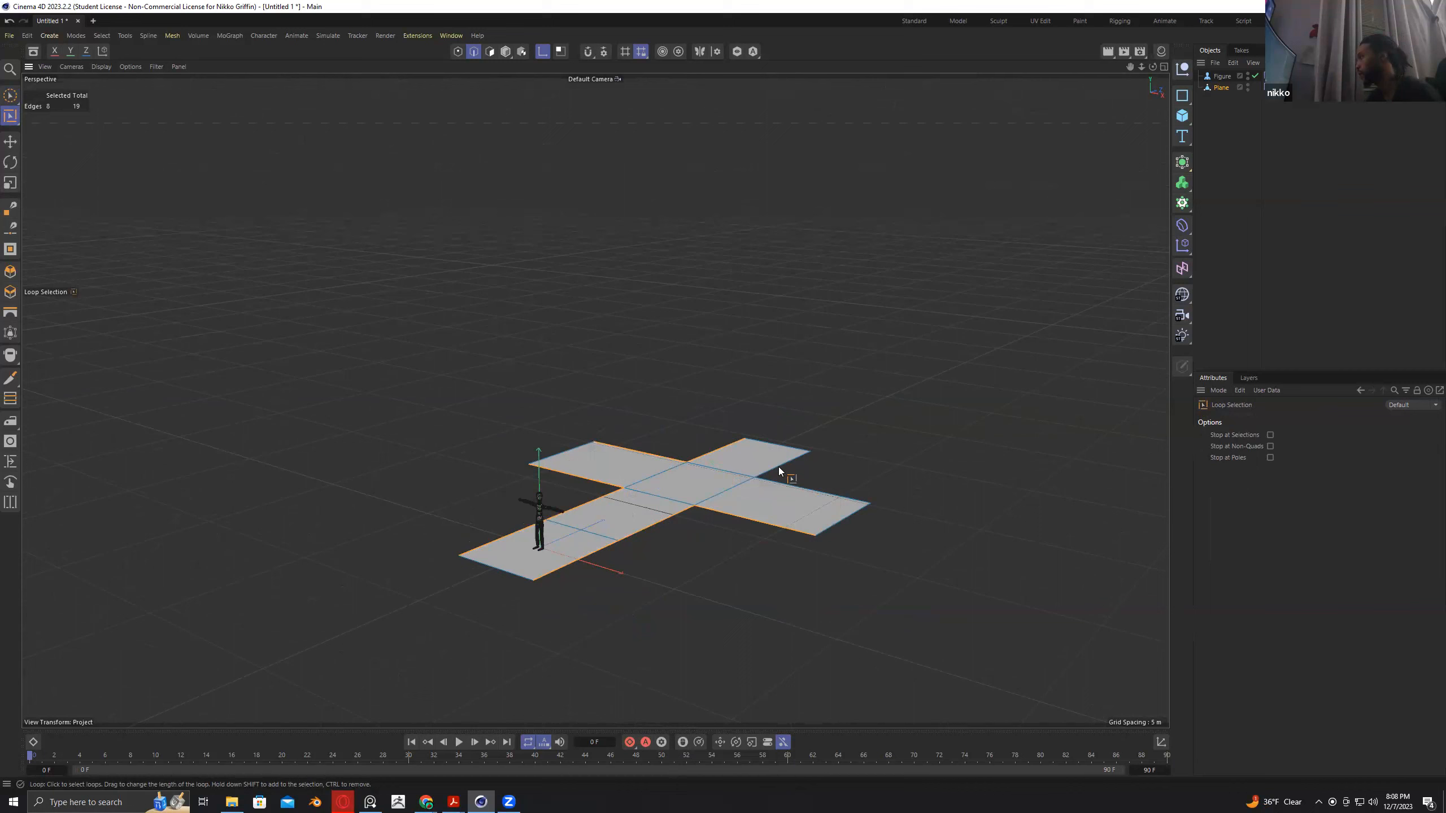
{"action": "left_click_drag", "start_coordinate": [782, 455], "coordinate": [794, 430], "text": "alt"}
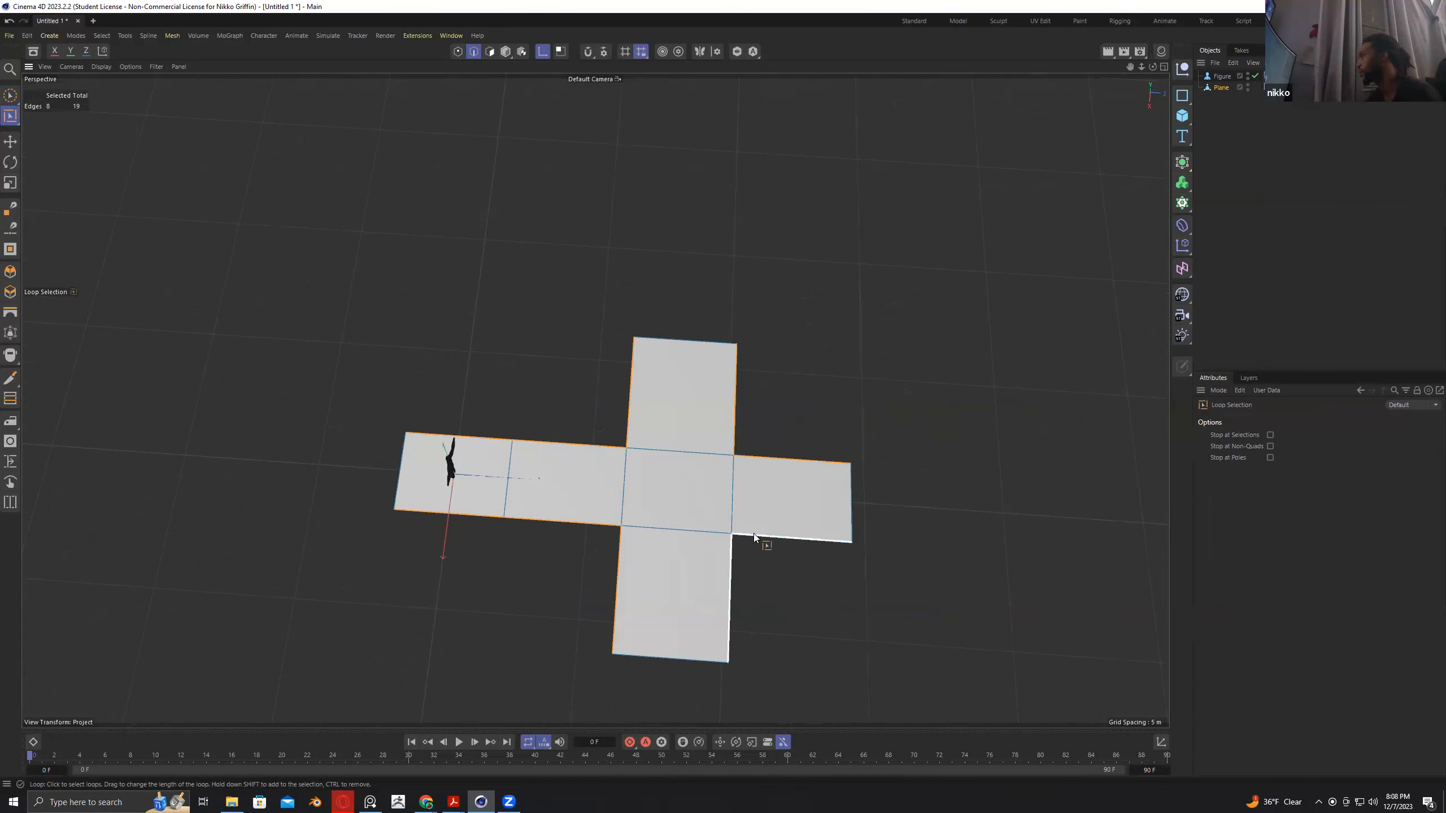
{"action": "left_click_drag", "start_coordinate": [738, 548], "coordinate": [838, 480], "text": "alt"}
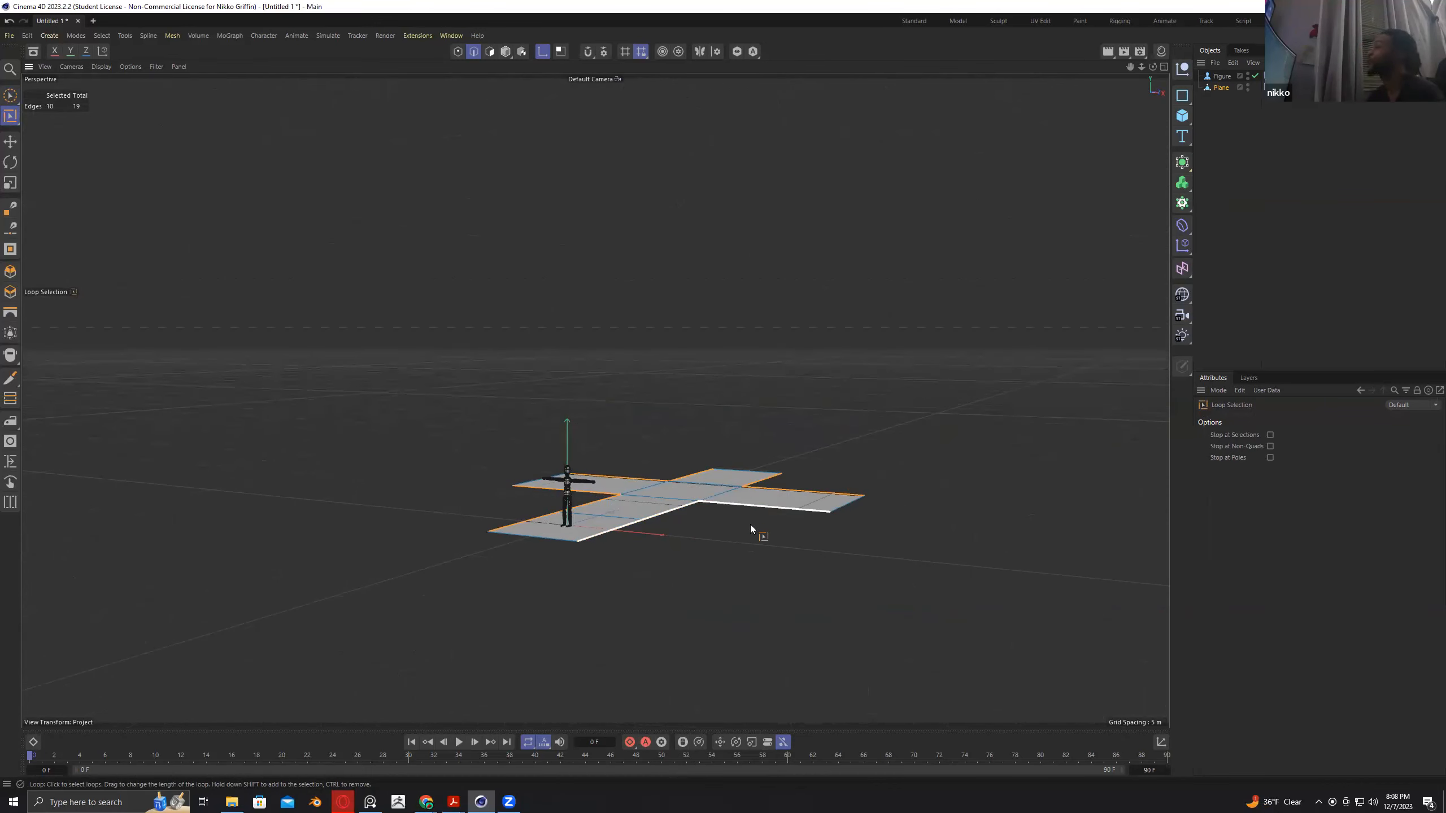
{"action": "left_click_drag", "start_coordinate": [731, 538], "coordinate": [608, 413], "text": "alt"}
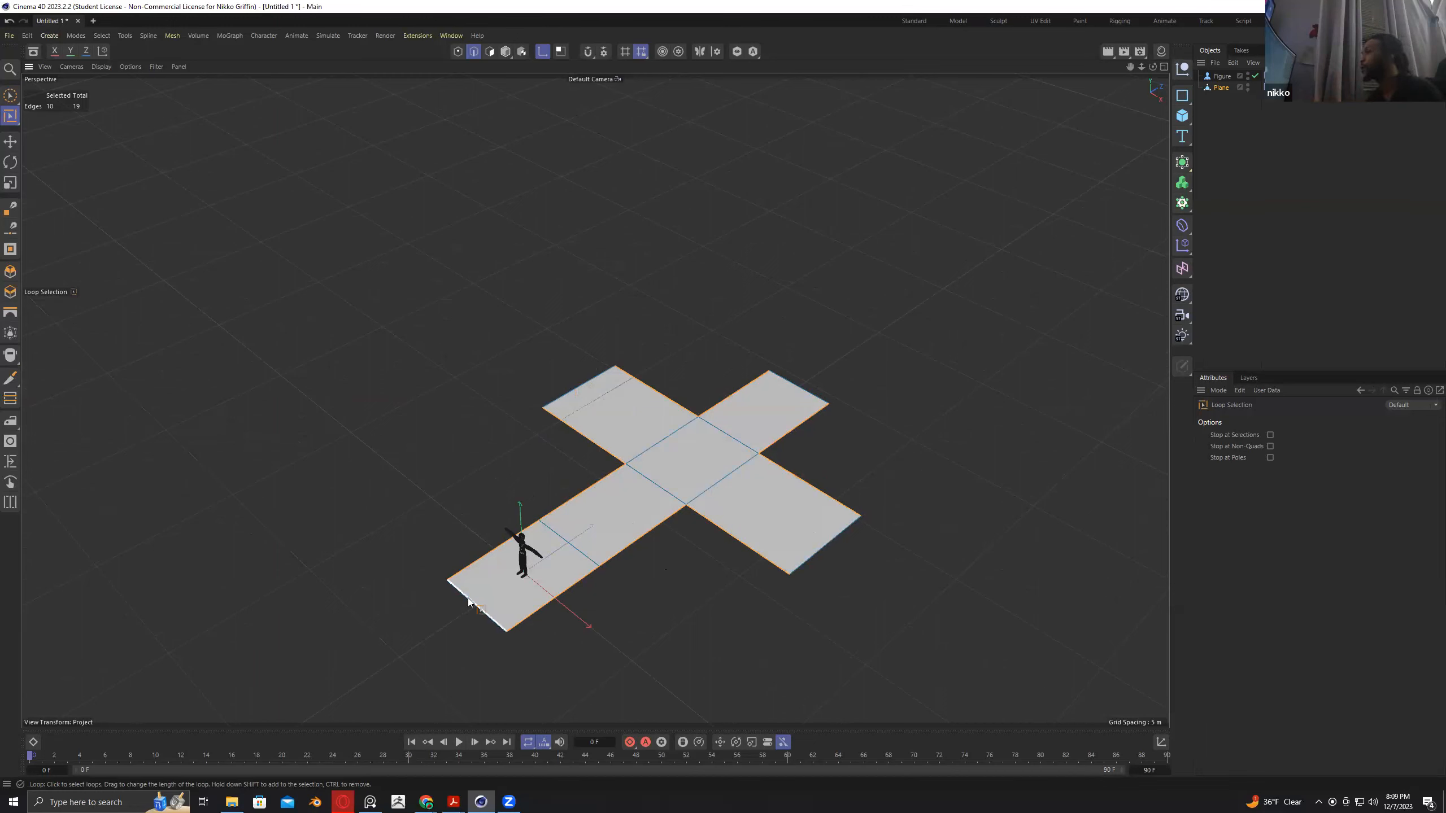
{"action": "left_click", "coordinate": [12, 98]}
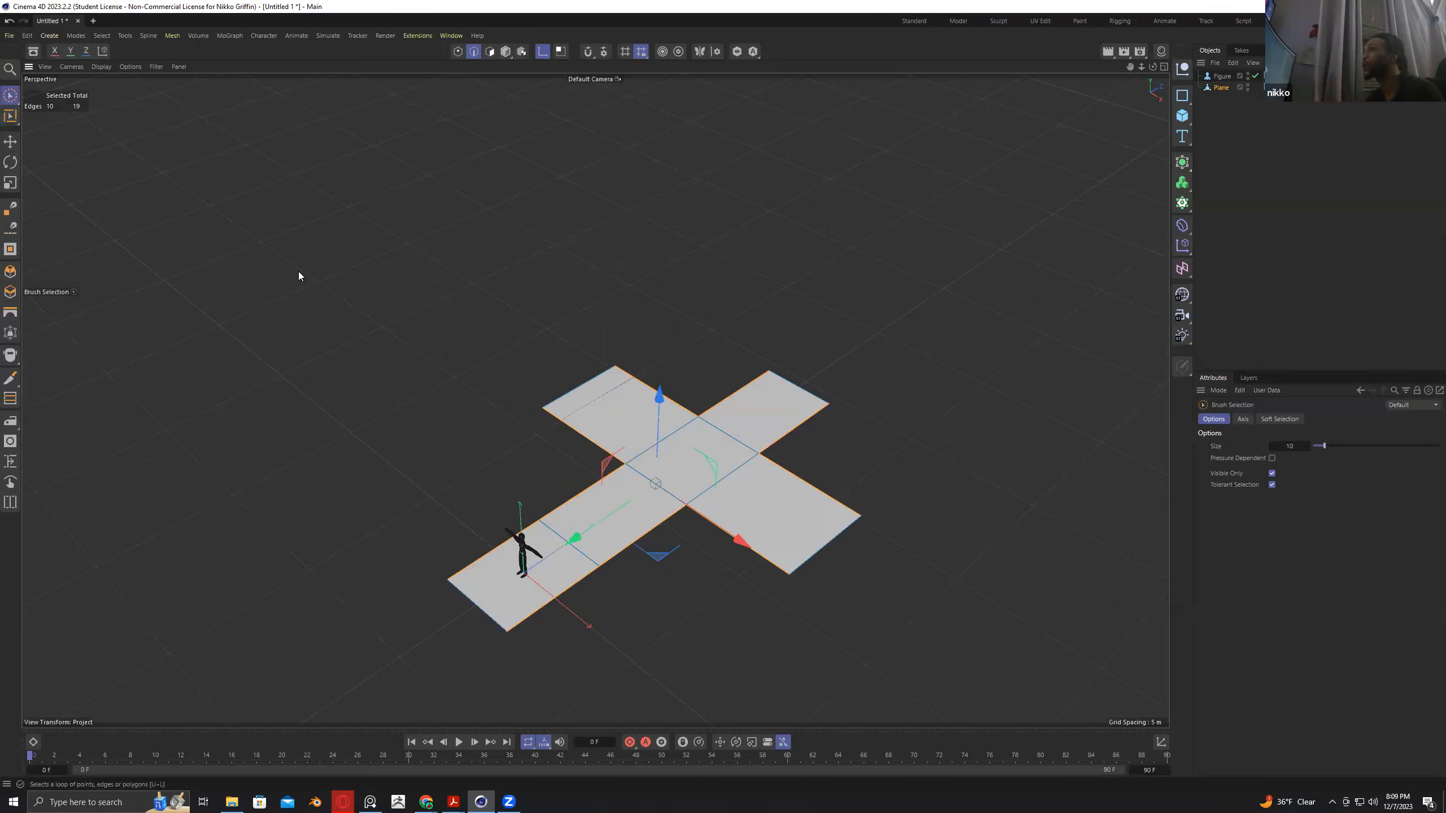
Add the end edges of the two side wings and the far arm to the selection, leaving out the end beside the figure.
{"action": "mouse_move", "coordinate": [612, 405]}
{"action": "left_mouse_down", "text": "shift"}
{"action": "mouse_move", "coordinate": [811, 509]}
{"action": "mouse_move", "coordinate": [699, 462]}
{"action": "left_mouse_up", "text": "shift"}
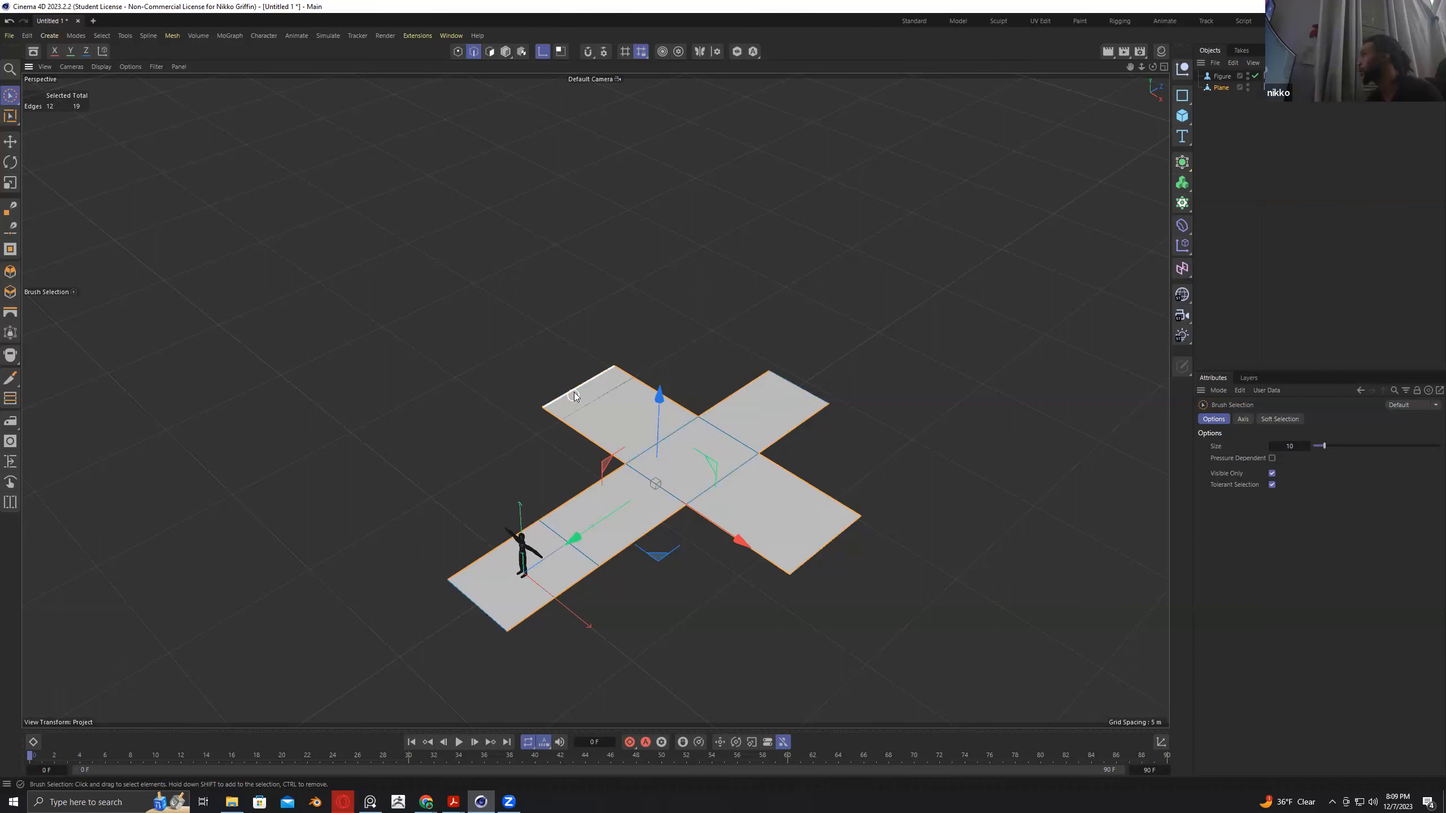
{"action": "left_click", "coordinate": [803, 389]}
{"action": "left_click_drag", "start_coordinate": [666, 623], "coordinate": [664, 335], "text": "alt"}
Extrude the selected outer floor edges straight upward into corridor walls taller than the figure, leaving the near end open.
{"action": "key", "text": "ctrl+z"}
{"action": "key", "text": "l"}
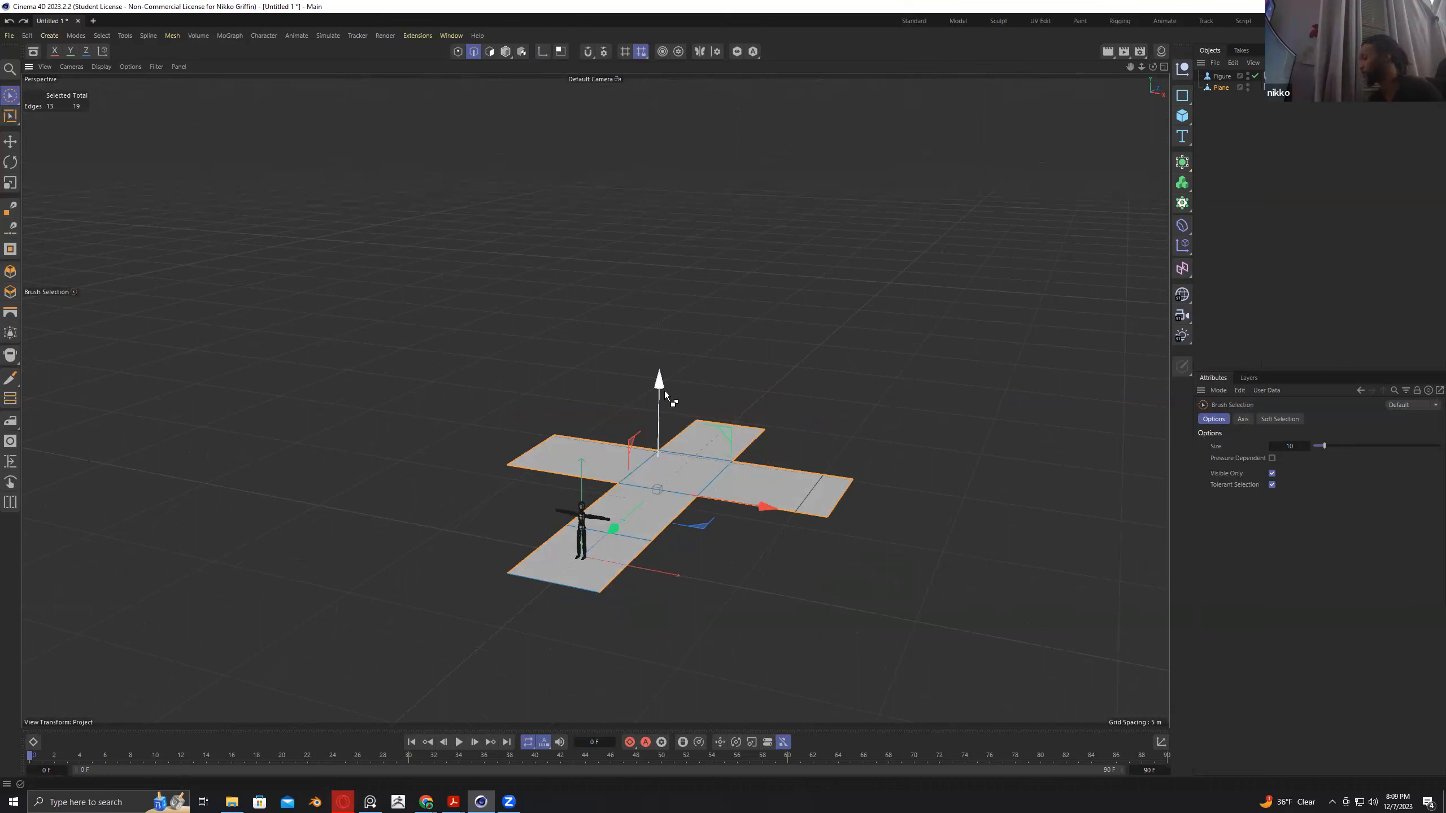
{"action": "key", "text": "l"}
{"action": "key", "text": "l"}
{"action": "key", "text": "l"}
{"action": "key", "text": "l"}
{"action": "key", "text": "l"}
{"action": "key", "text": "l"}
{"action": "left_click_drag", "start_coordinate": [660, 389], "coordinate": [611, 326], "text": "ctrl"}
{"action": "left_click_drag", "start_coordinate": [483, 532], "coordinate": [648, 374], "text": "alt"}
{"action": "left_click_drag", "start_coordinate": [699, 293], "coordinate": [701, 276], "text": "alt"}
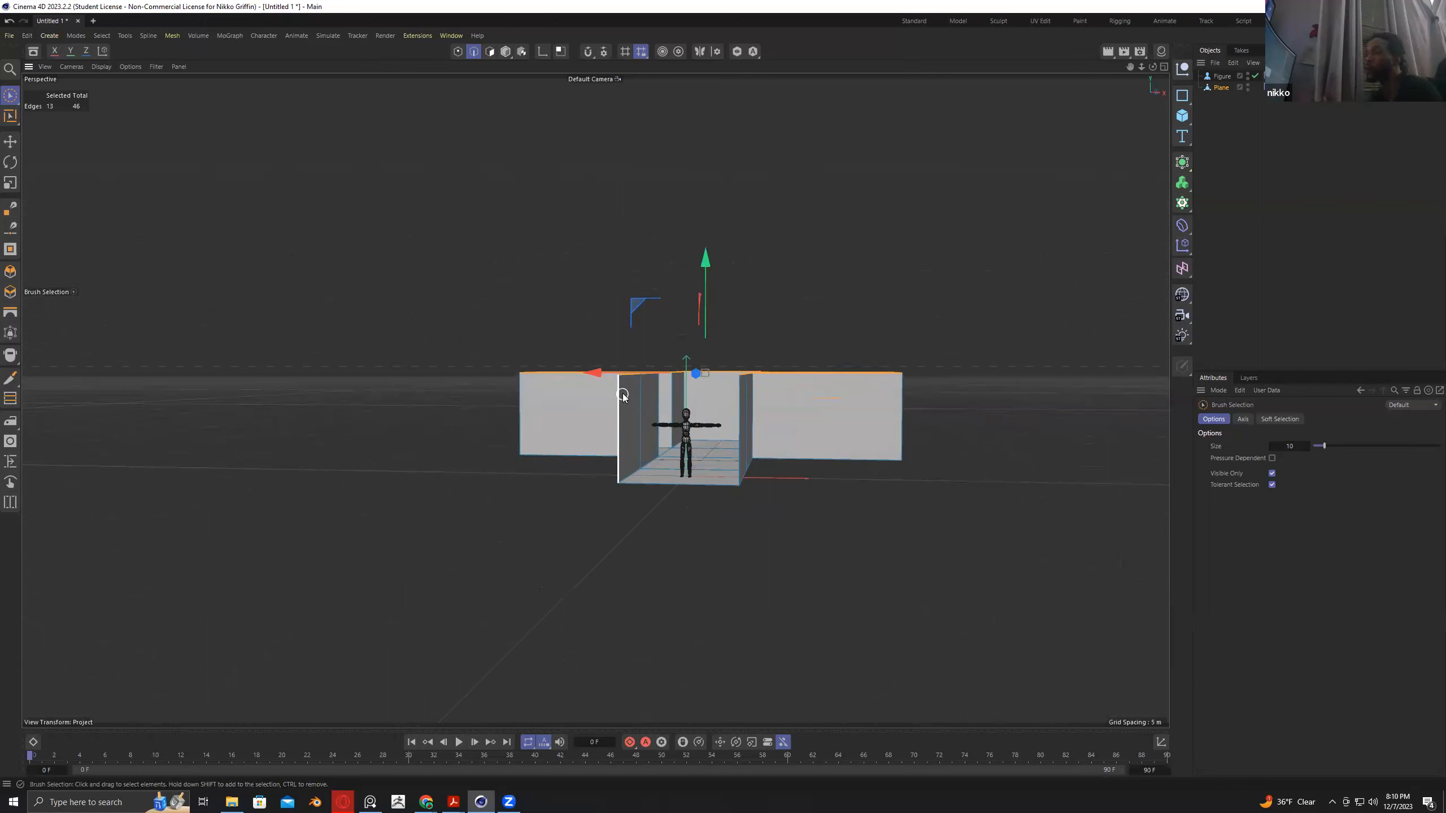
{"action": "left_click_drag", "start_coordinate": [782, 452], "coordinate": [705, 466], "text": "alt"}
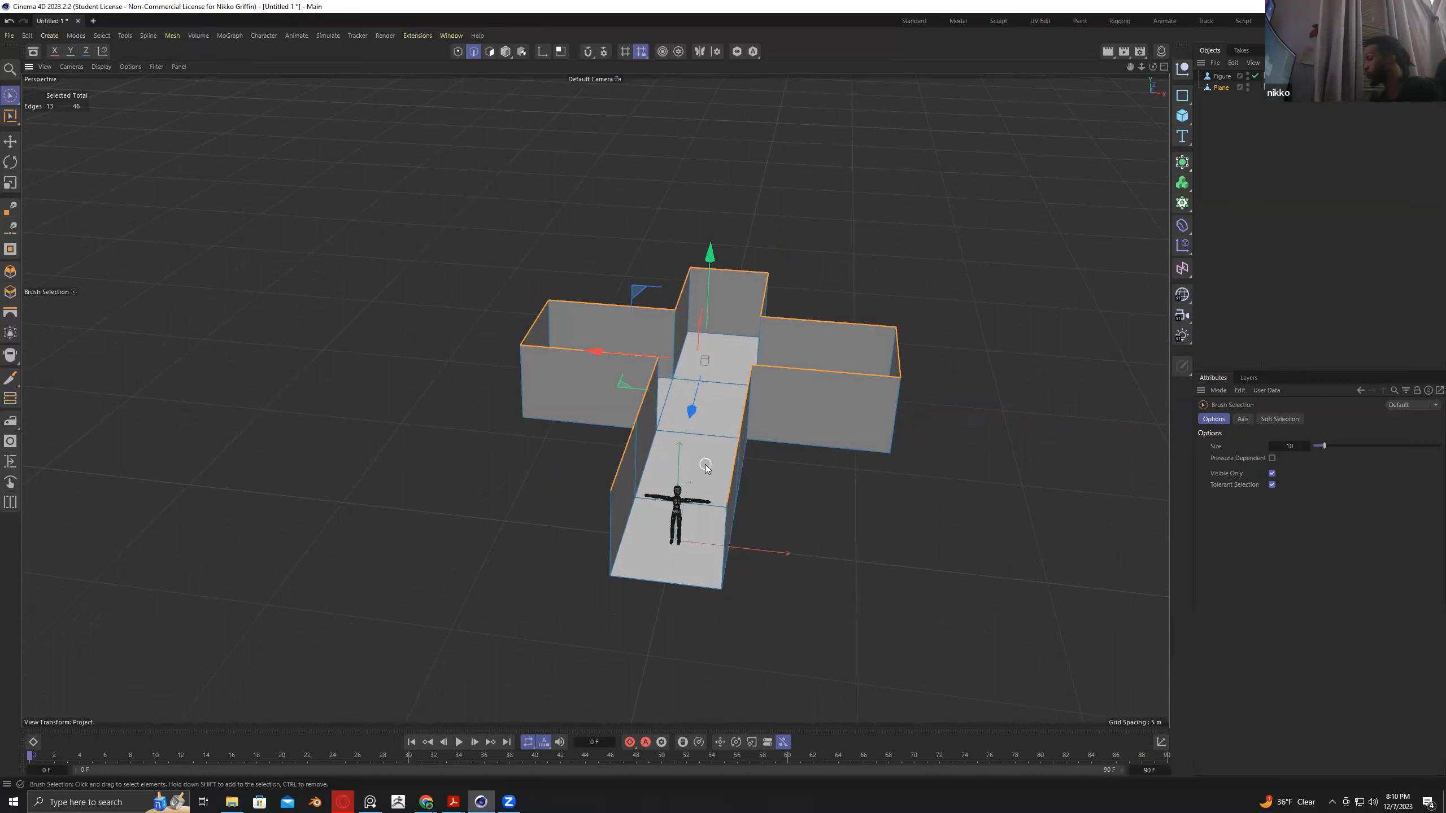
Activate the Loop/Path Cut tool in Loop mode for cutting the corridor walls.
{"action": "key", "text": "k"}
{"action": "key", "text": "l"}
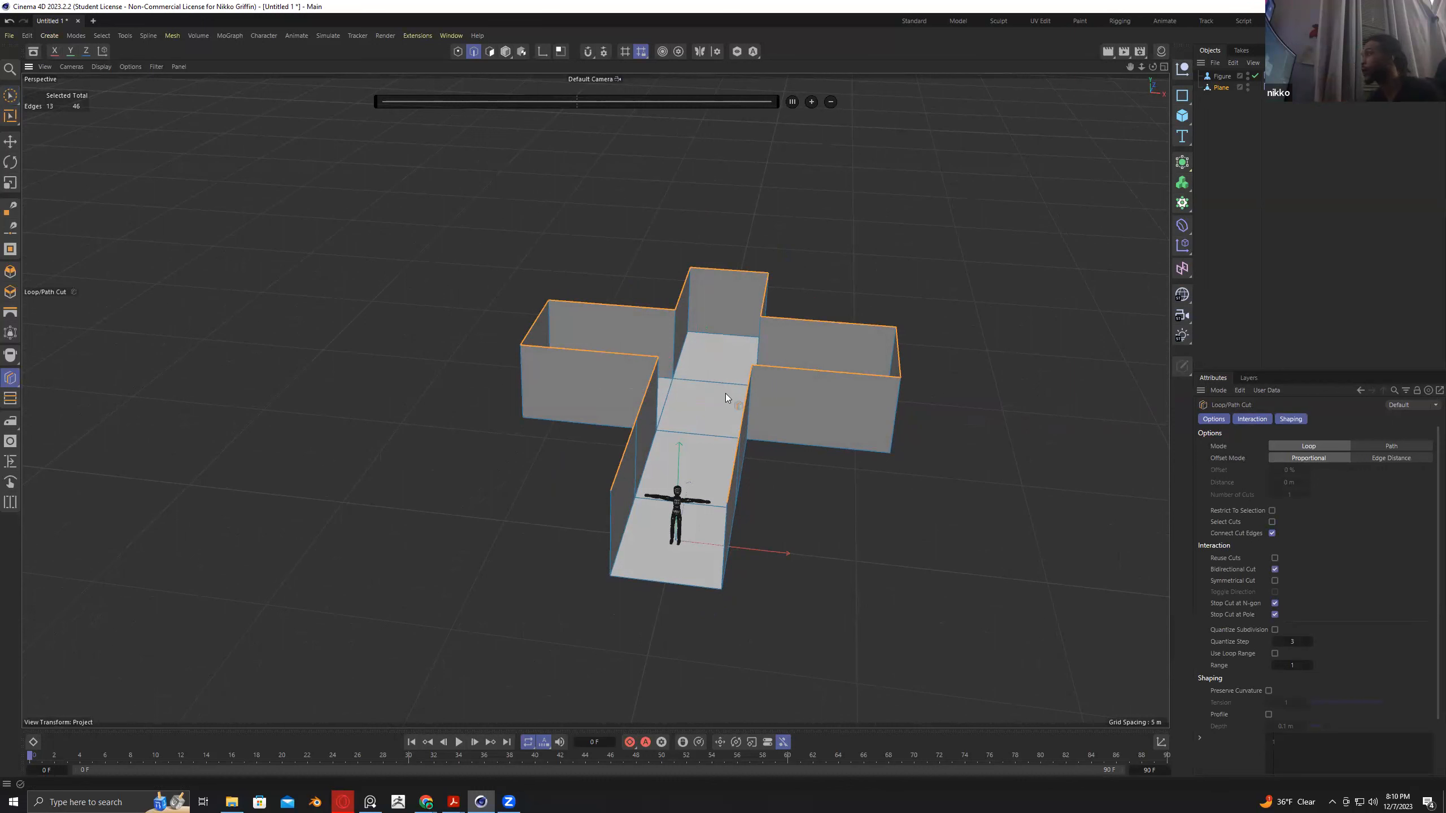
{"action": "left_click_drag", "start_coordinate": [781, 476], "coordinate": [754, 450], "text": "alt"}
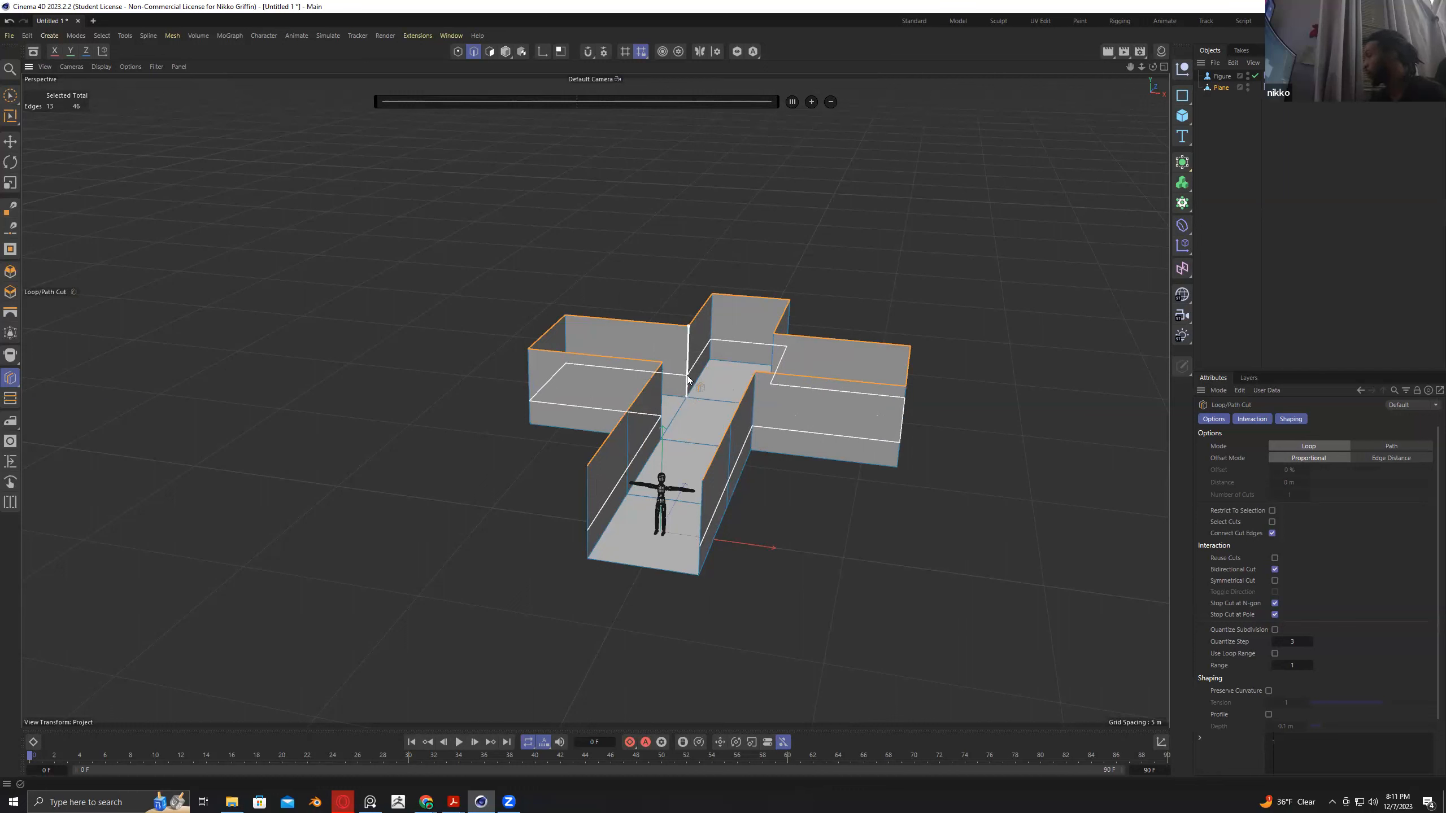
{"action": "key", "text": "k"}
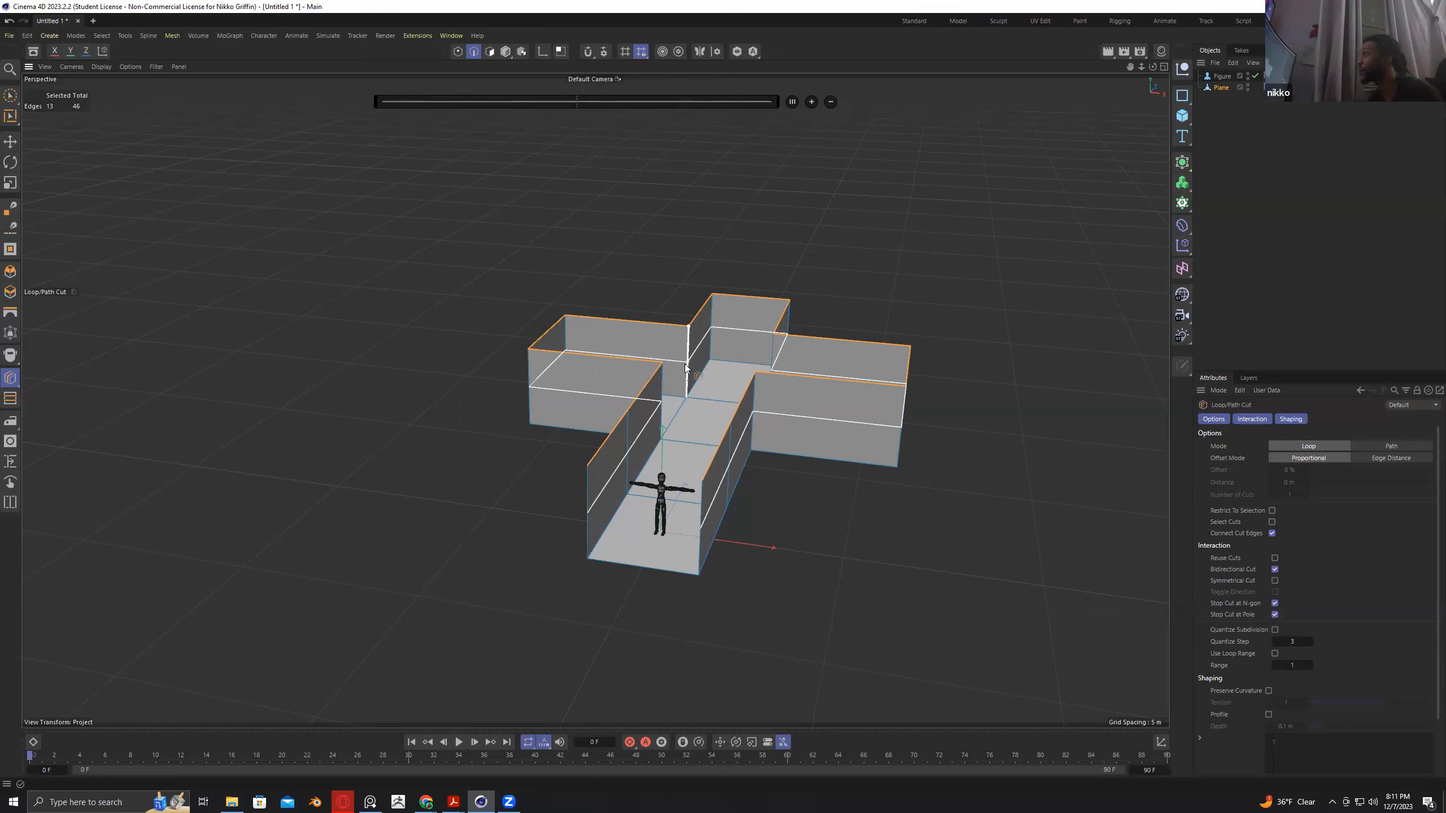
Try evenly spaced horizontal loop cuts around the corridor walls, and undo them.
{"action": "left_click", "coordinate": [684, 367]}
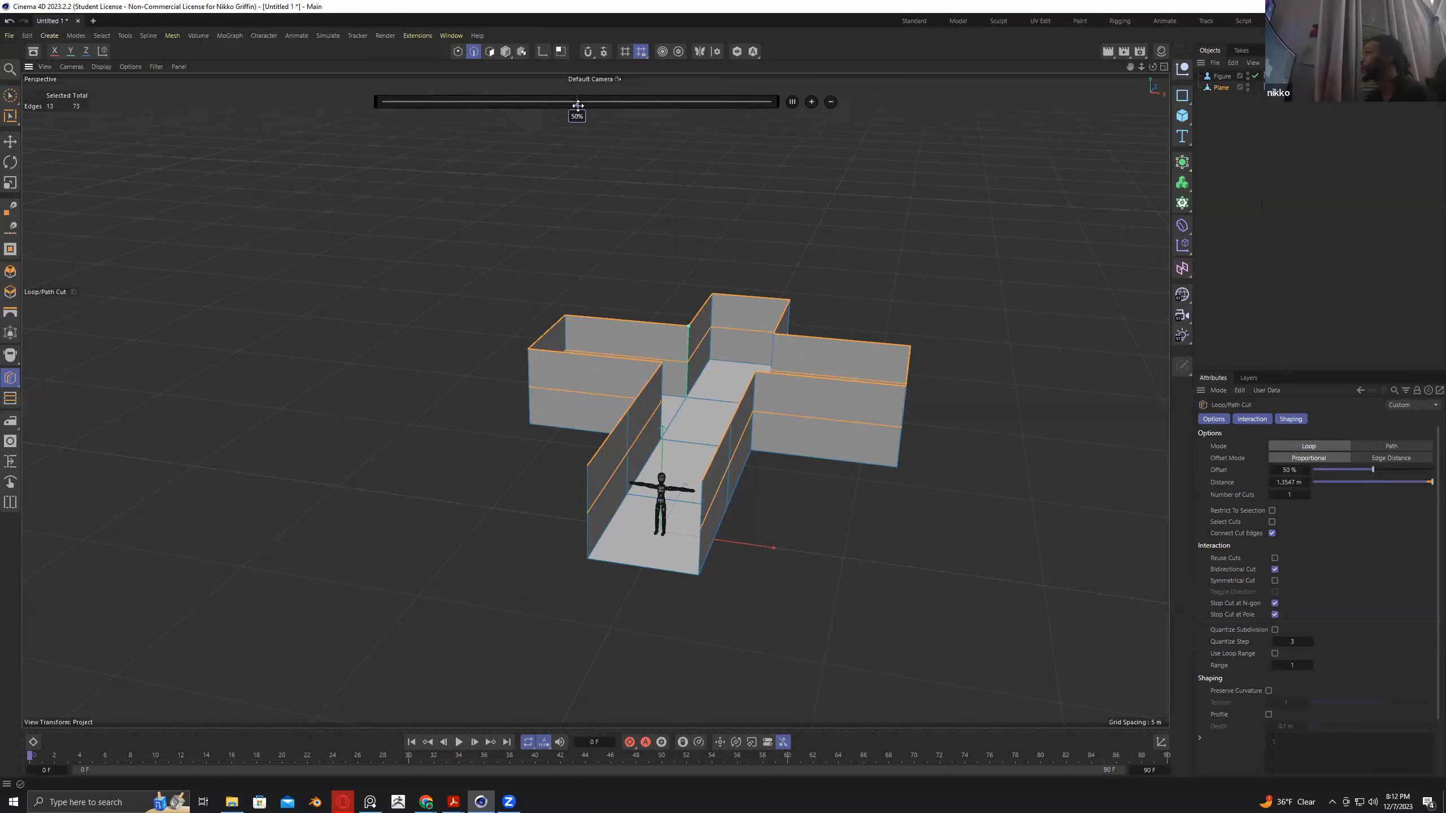
{"action": "left_click", "coordinate": [811, 103]}
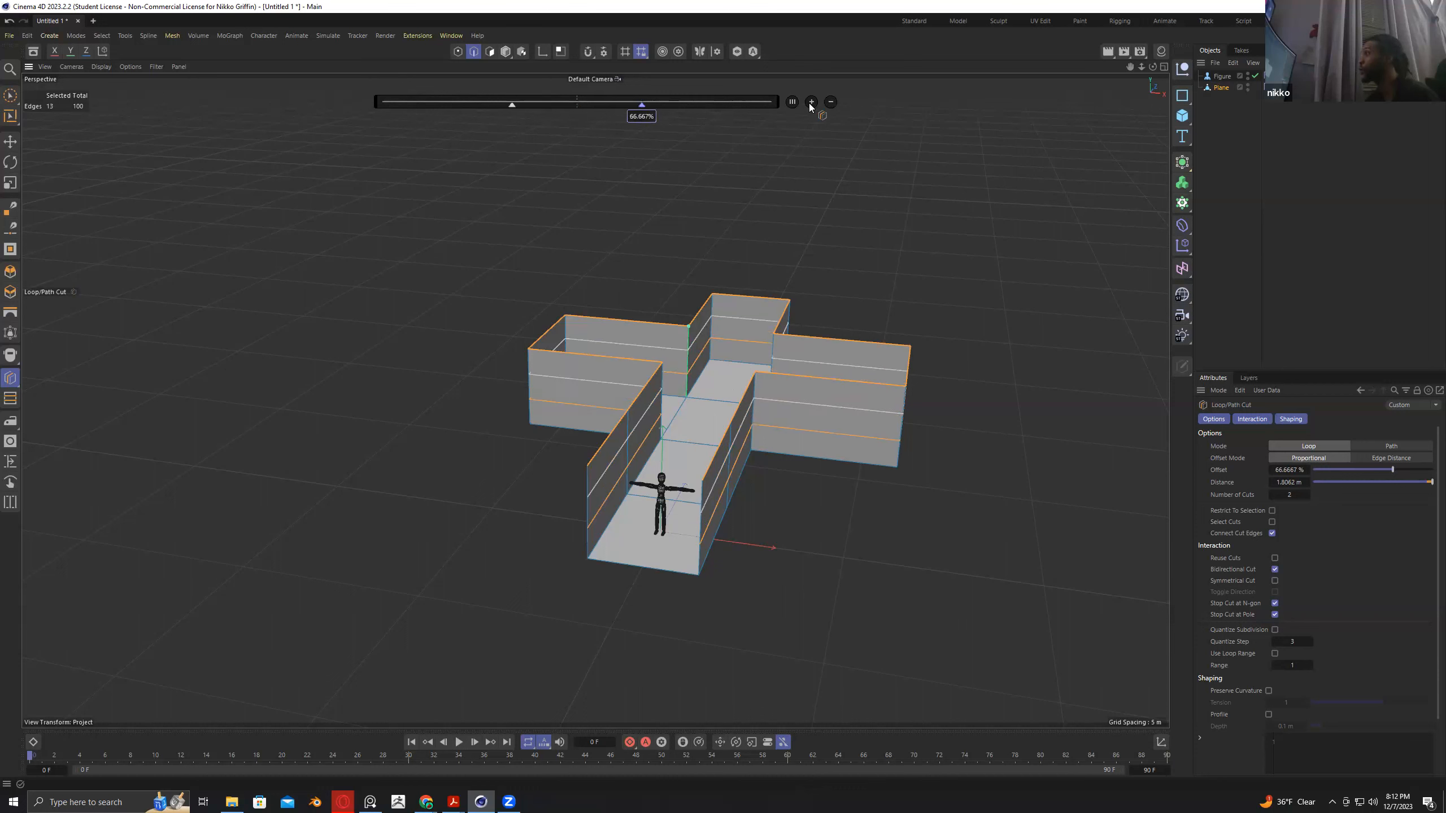
{"action": "left_click", "coordinate": [811, 103]}
{"action": "left_click", "coordinate": [811, 102]}
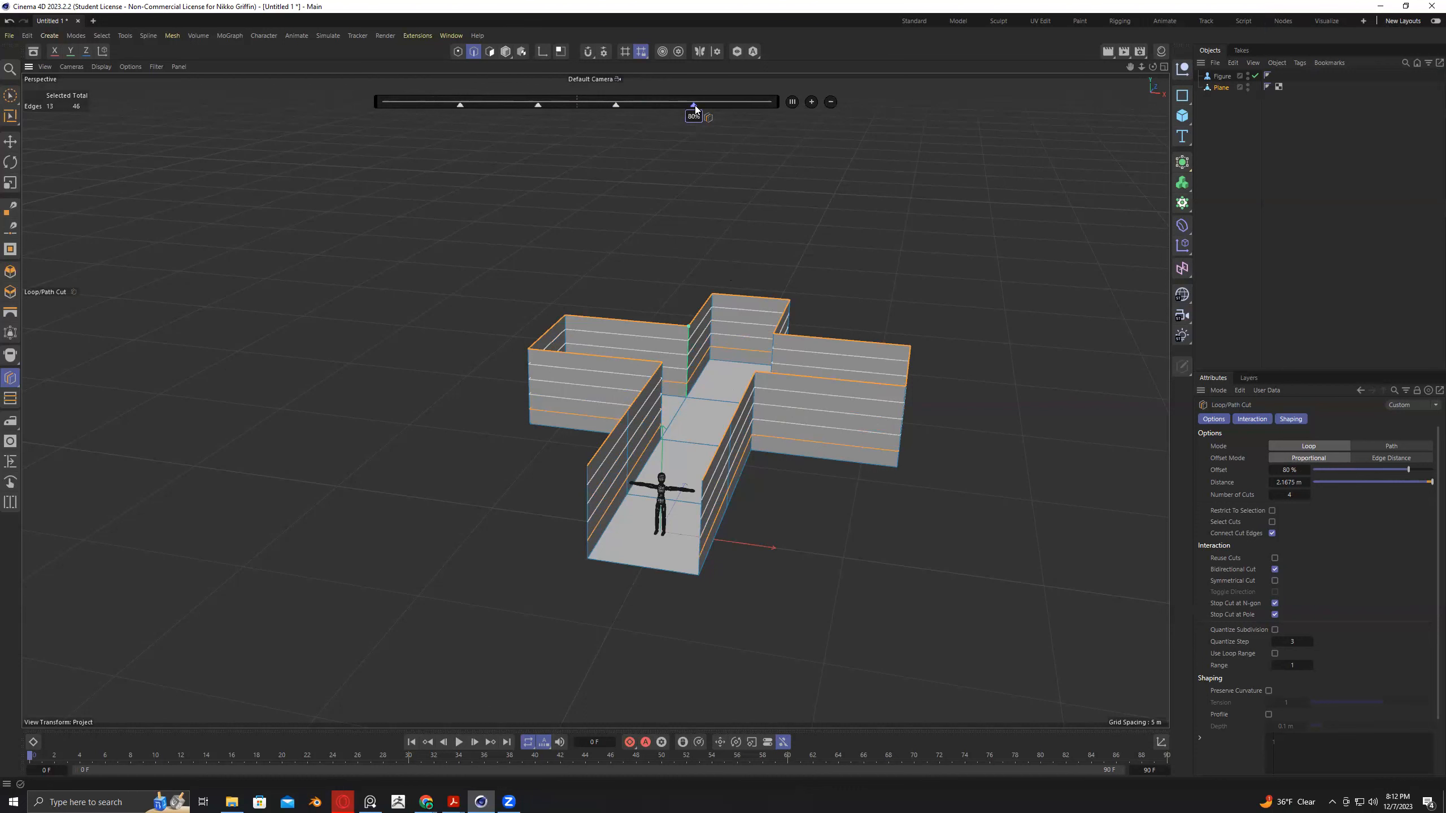
{"action": "key", "text": "ctrl+z"}
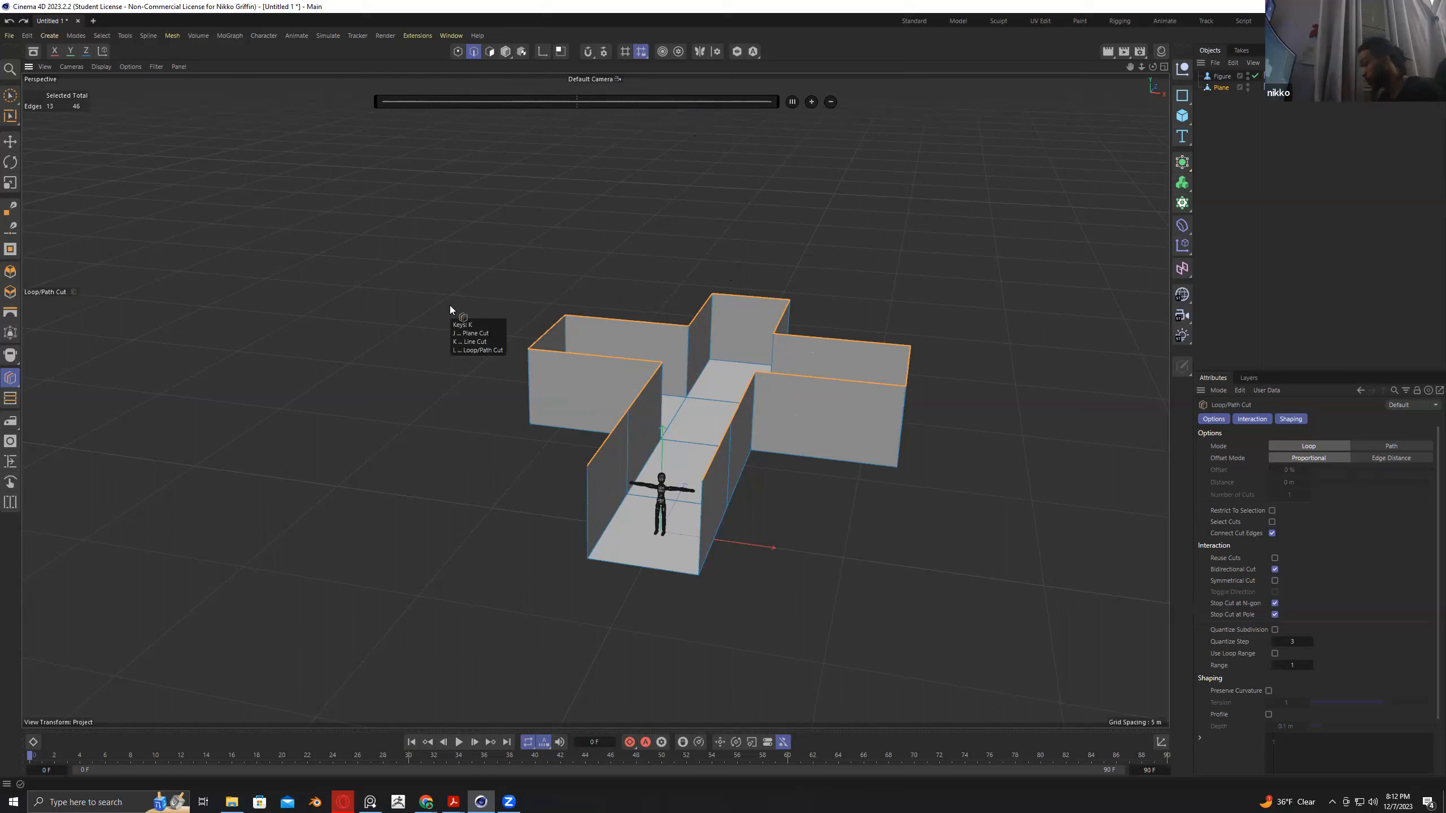
{"action": "left_click", "coordinate": [685, 363]}
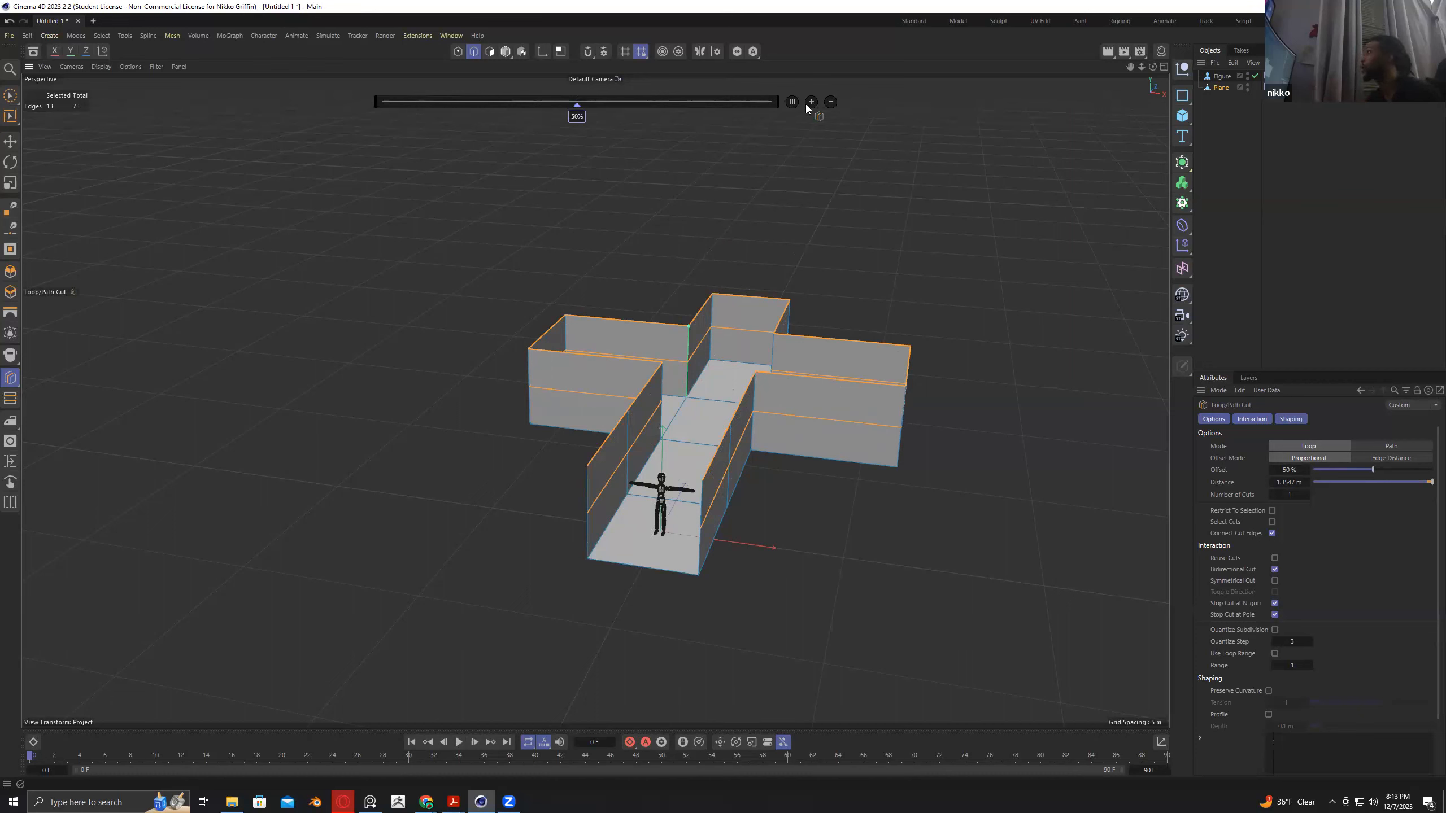
{"action": "key", "text": "ctrl+z"}
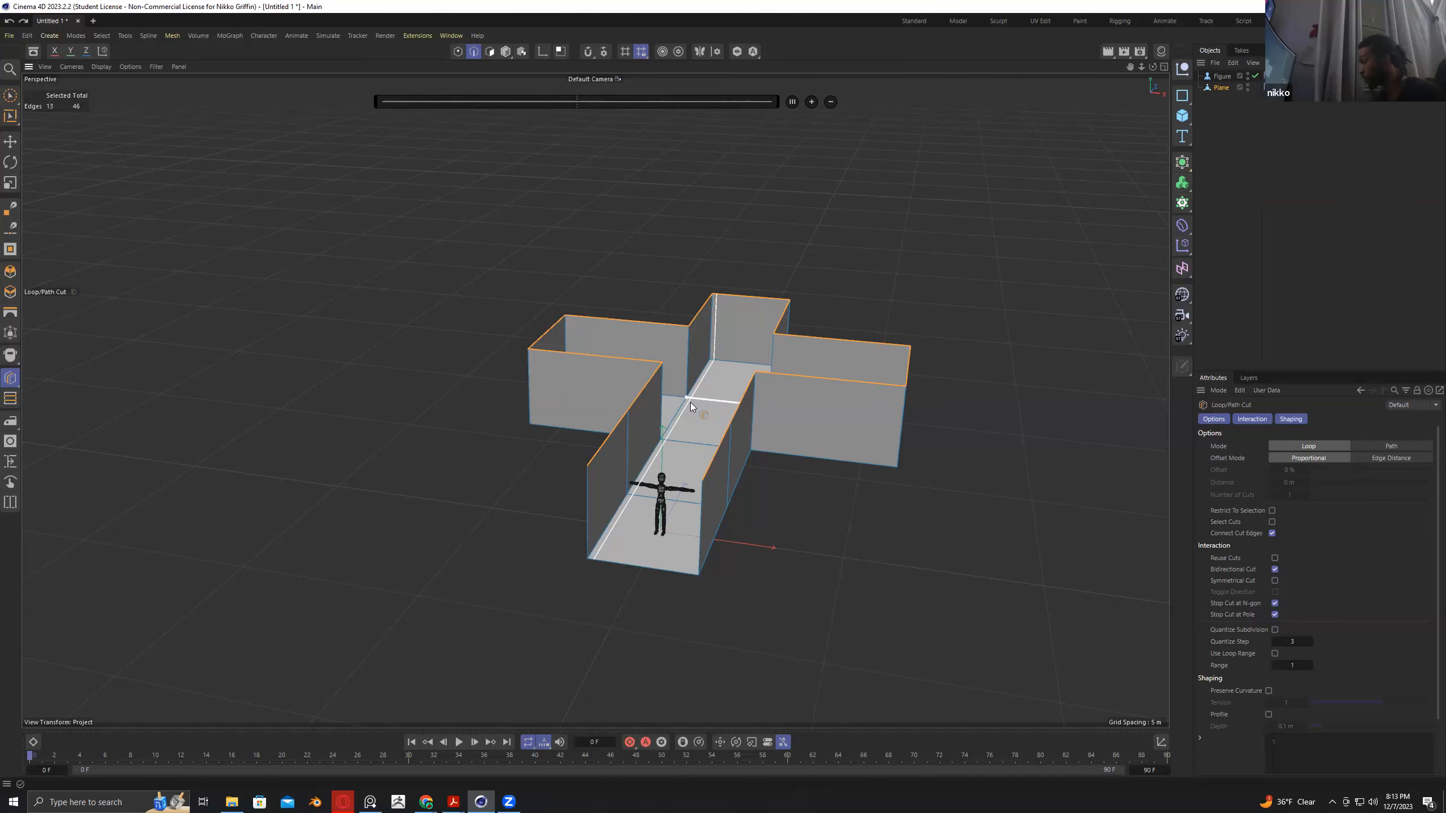
Cut a horizontal loop around the corridor walls and increase it to four evenly spaced cuts.
{"action": "left_click", "coordinate": [686, 366]}
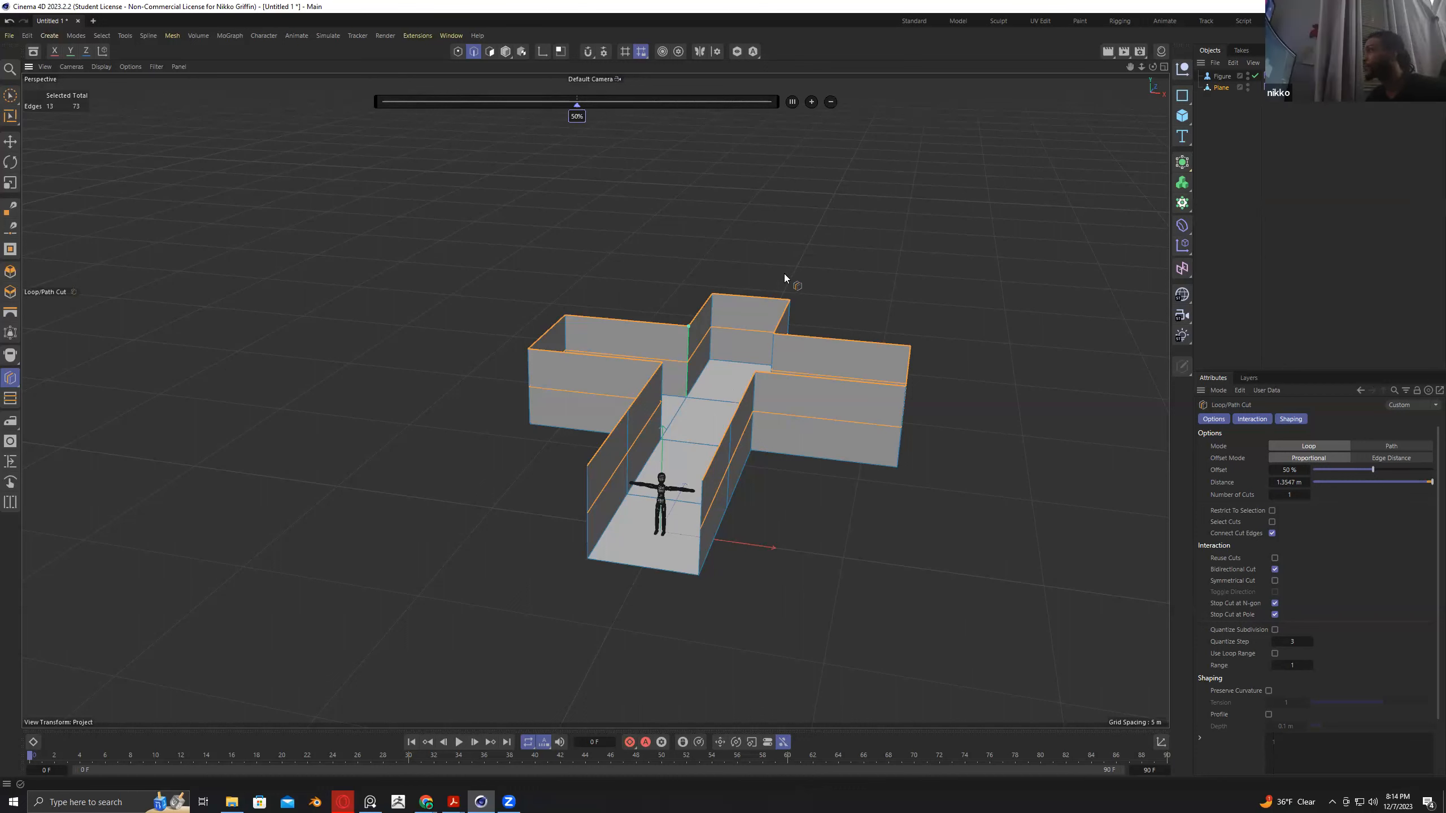
{"action": "left_click", "coordinate": [811, 102]}
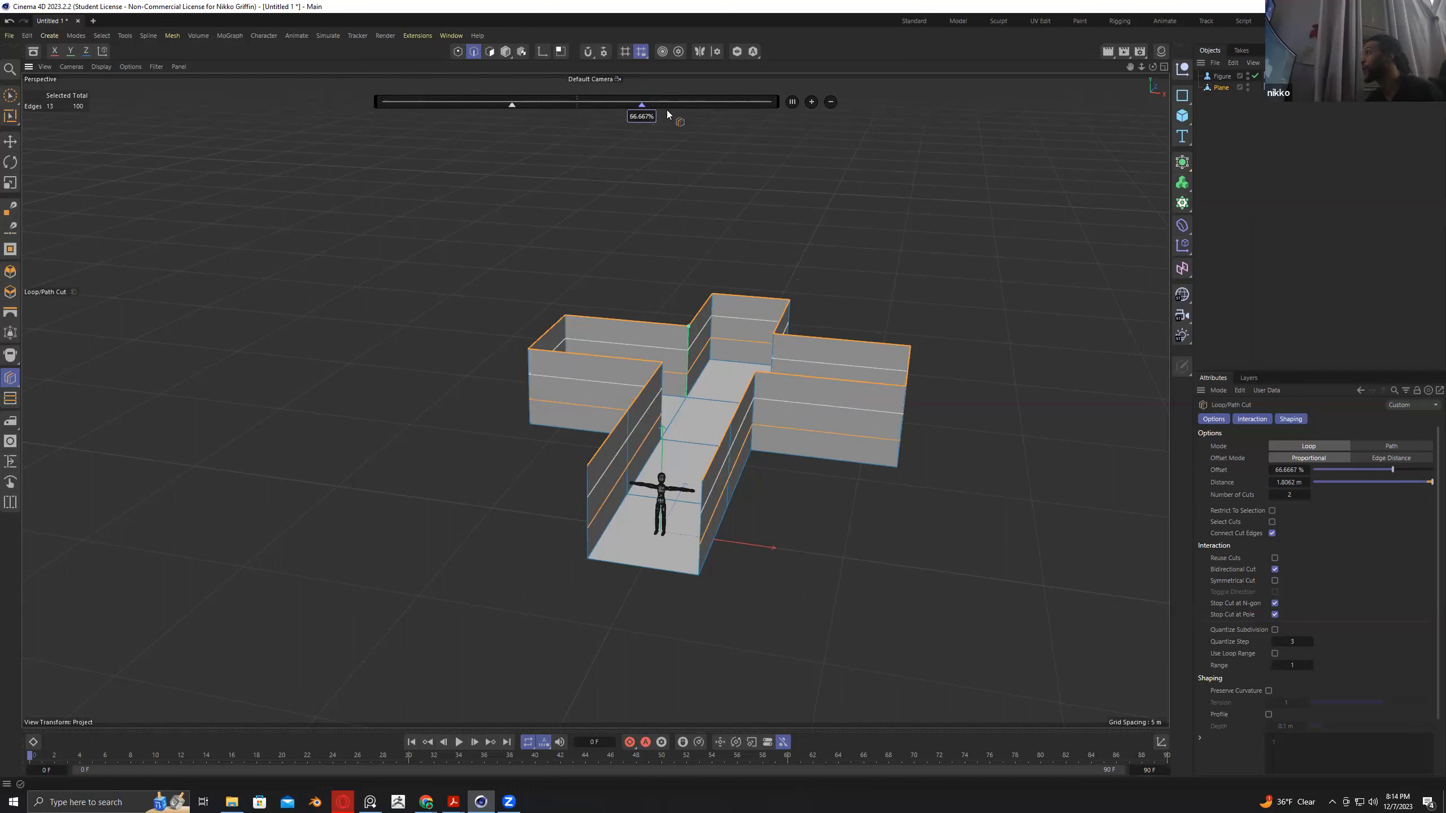
{"action": "left_click", "coordinate": [811, 102]}
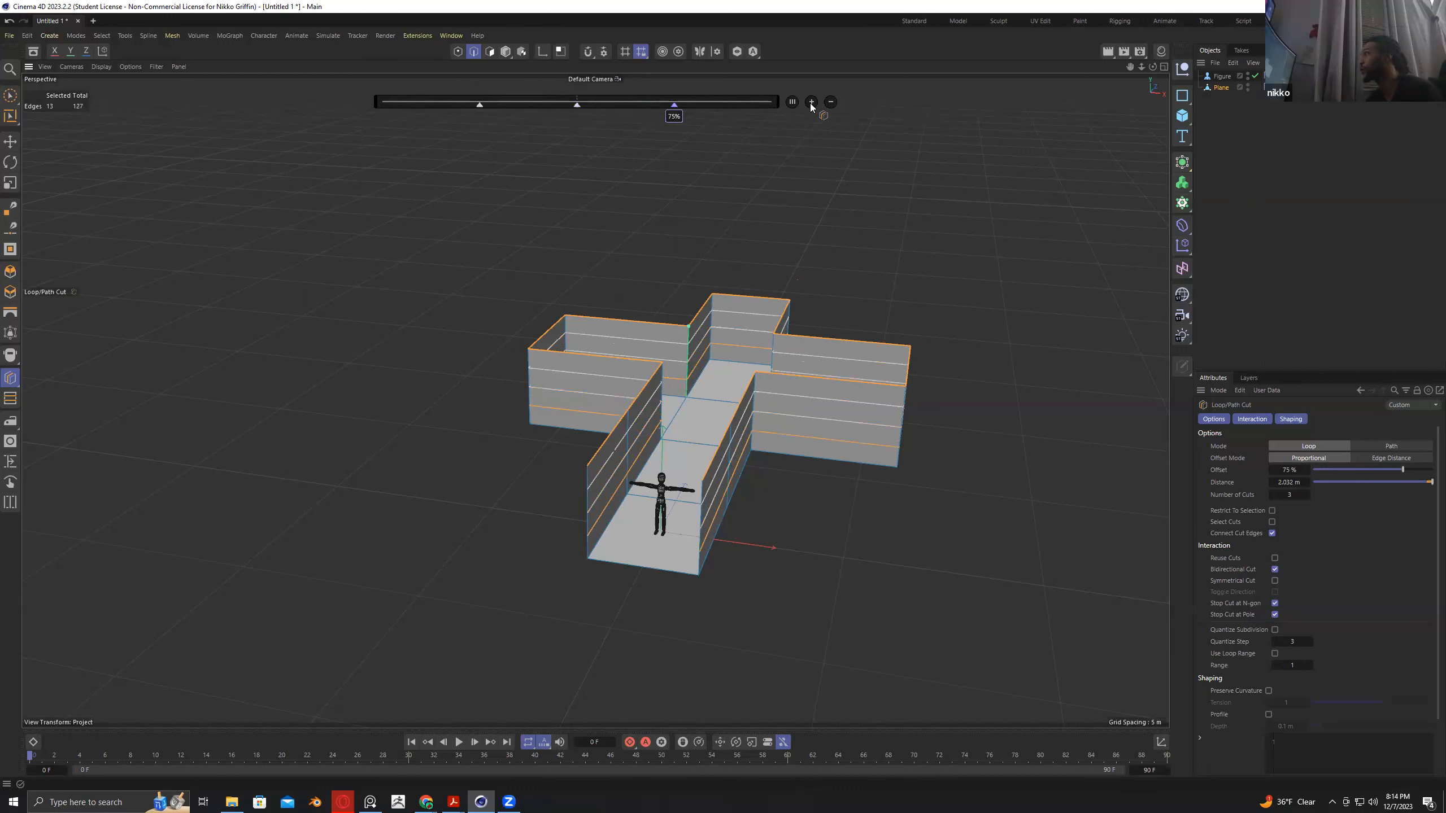
{"action": "left_click", "coordinate": [811, 102]}
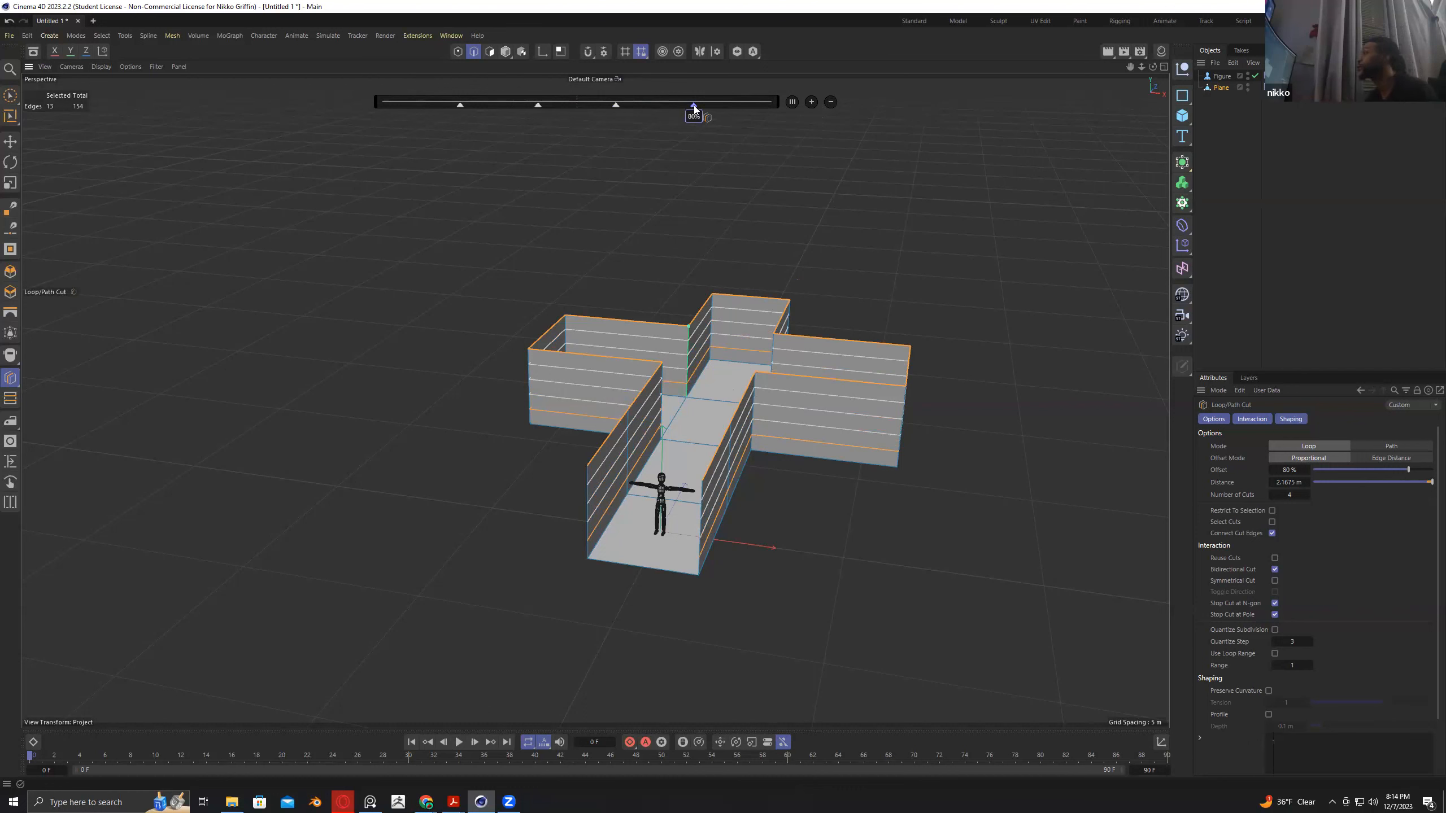
Slide the lowest wall loop cut down near the floor, to an offset of about 93.3 %.
{"action": "left_click_drag", "start_coordinate": [700, 106], "coordinate": [744, 118]}
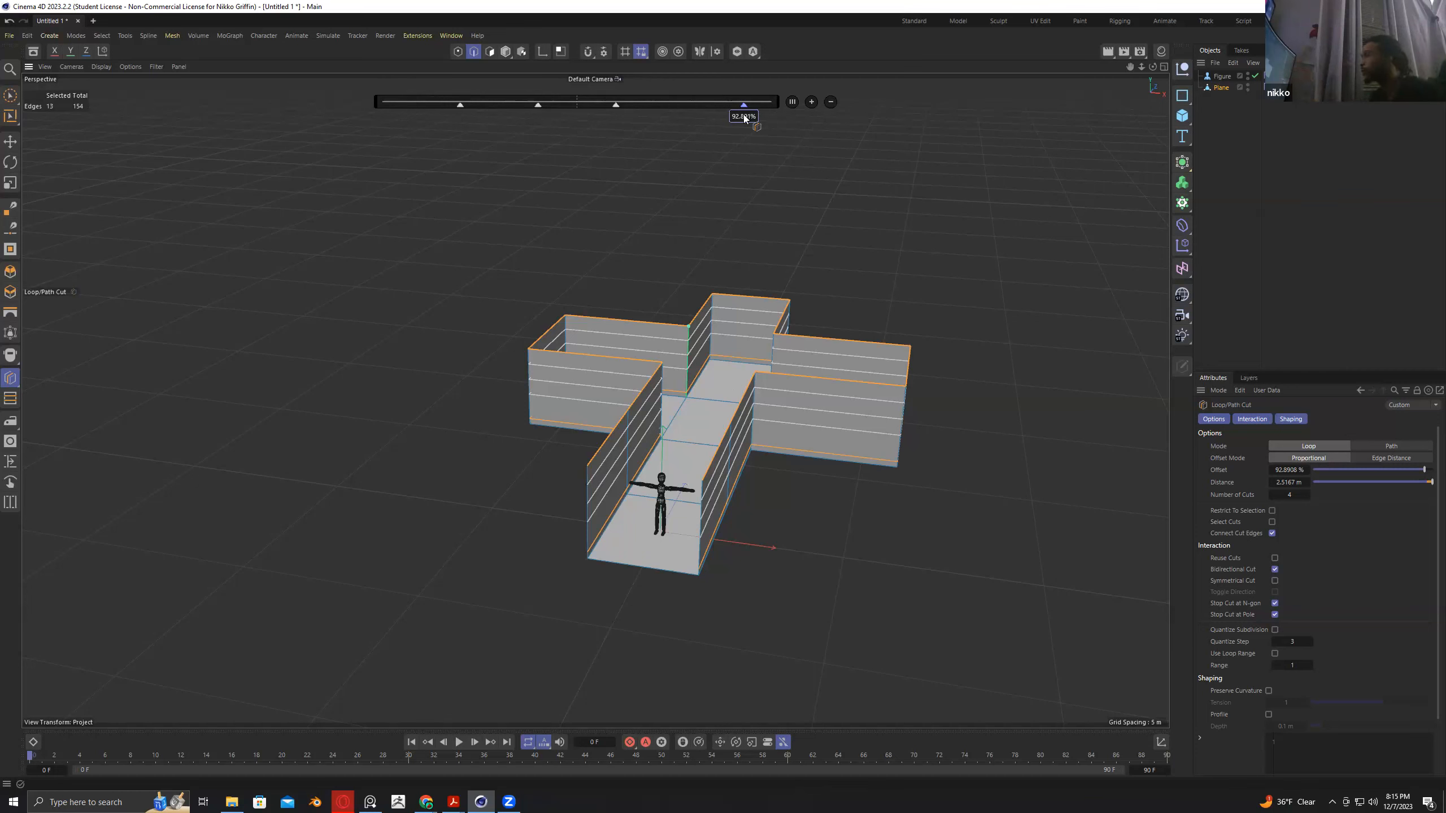
{"action": "scroll", "coordinate": [683, 451], "scroll_direction": "up", "scroll_amount": 2}
{"action": "scroll", "coordinate": [656, 437], "scroll_direction": "up", "scroll_amount": 6}
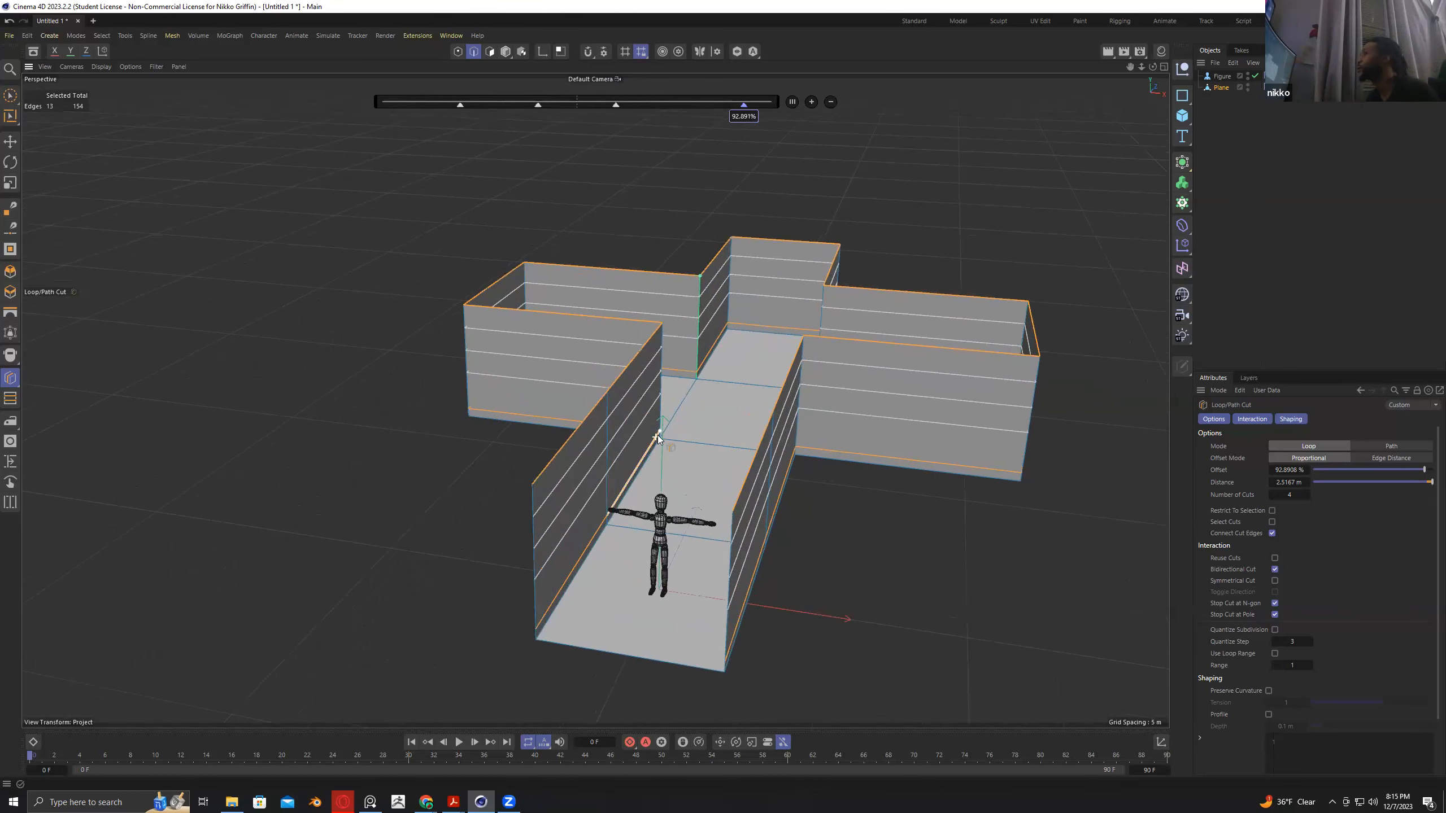
{"action": "scroll", "coordinate": [657, 440], "scroll_direction": "up", "scroll_amount": 2}
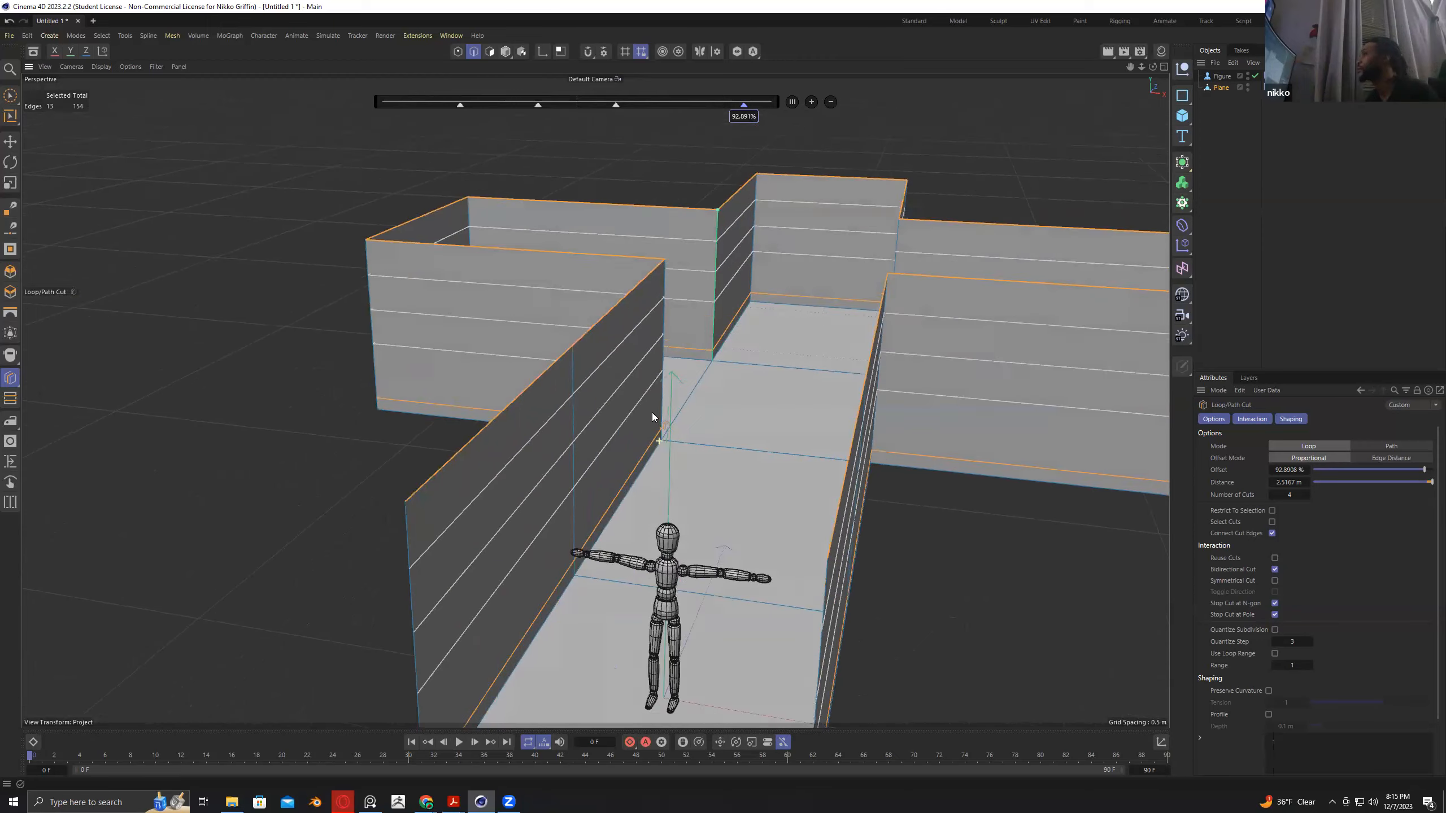
{"action": "left_click_drag", "start_coordinate": [656, 410], "coordinate": [698, 305], "text": "alt"}
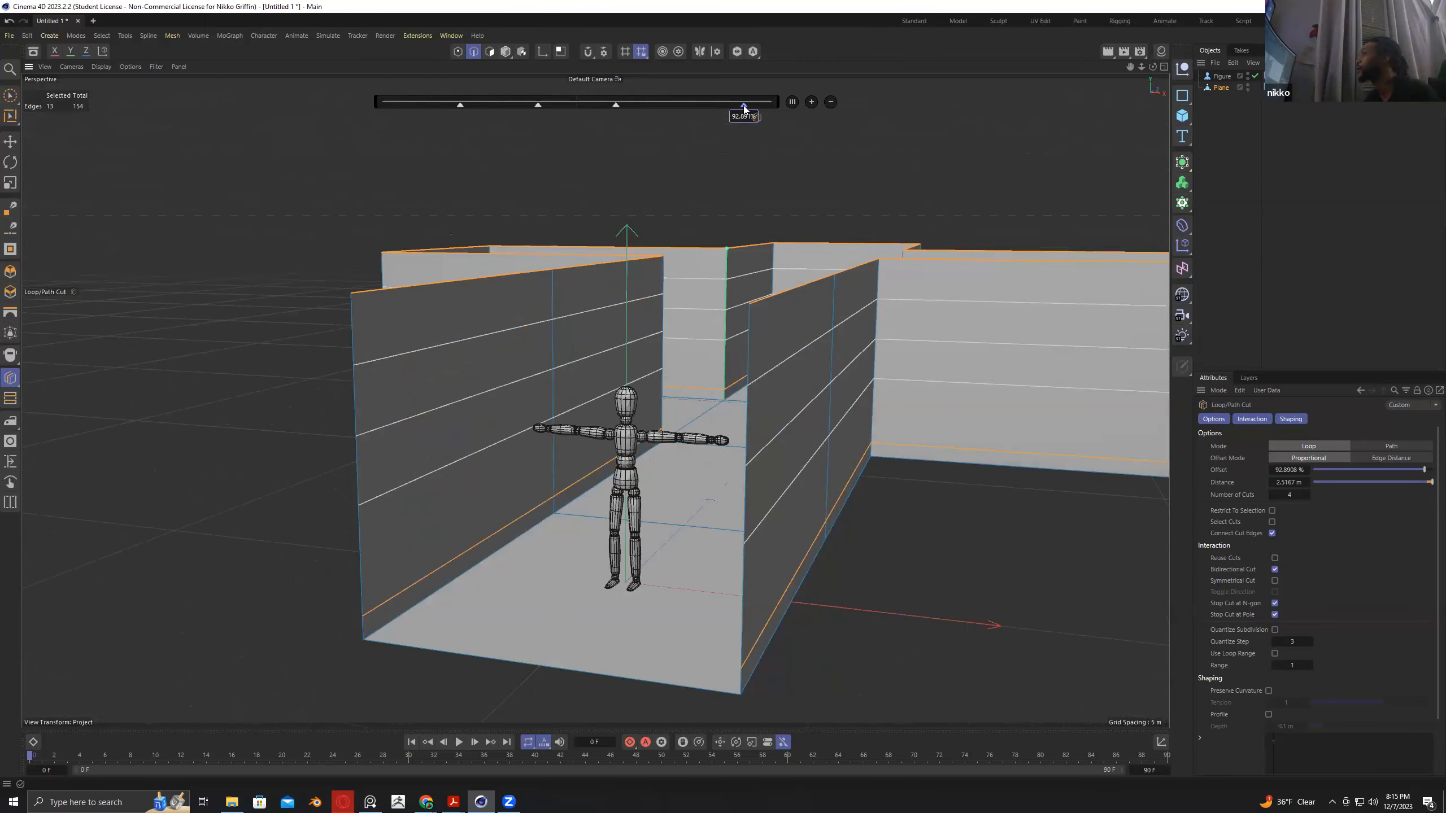
{"action": "left_click_drag", "start_coordinate": [745, 108], "coordinate": [746, 109]}
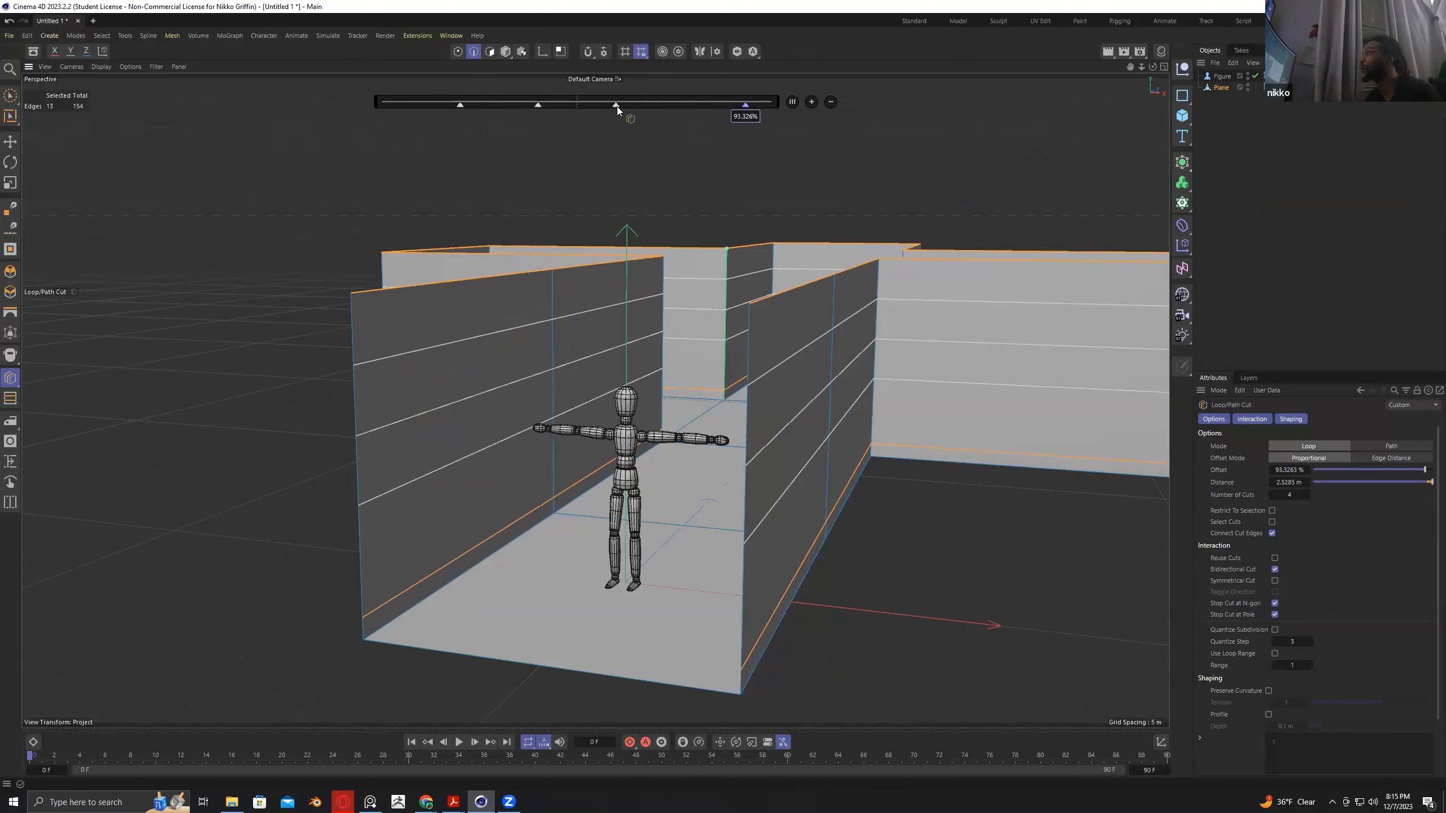
Slide the top cut to about 4.1 % with the second just below it, and the third cut to about 90.7 %.
{"action": "left_click_drag", "start_coordinate": [617, 106], "coordinate": [692, 120]}
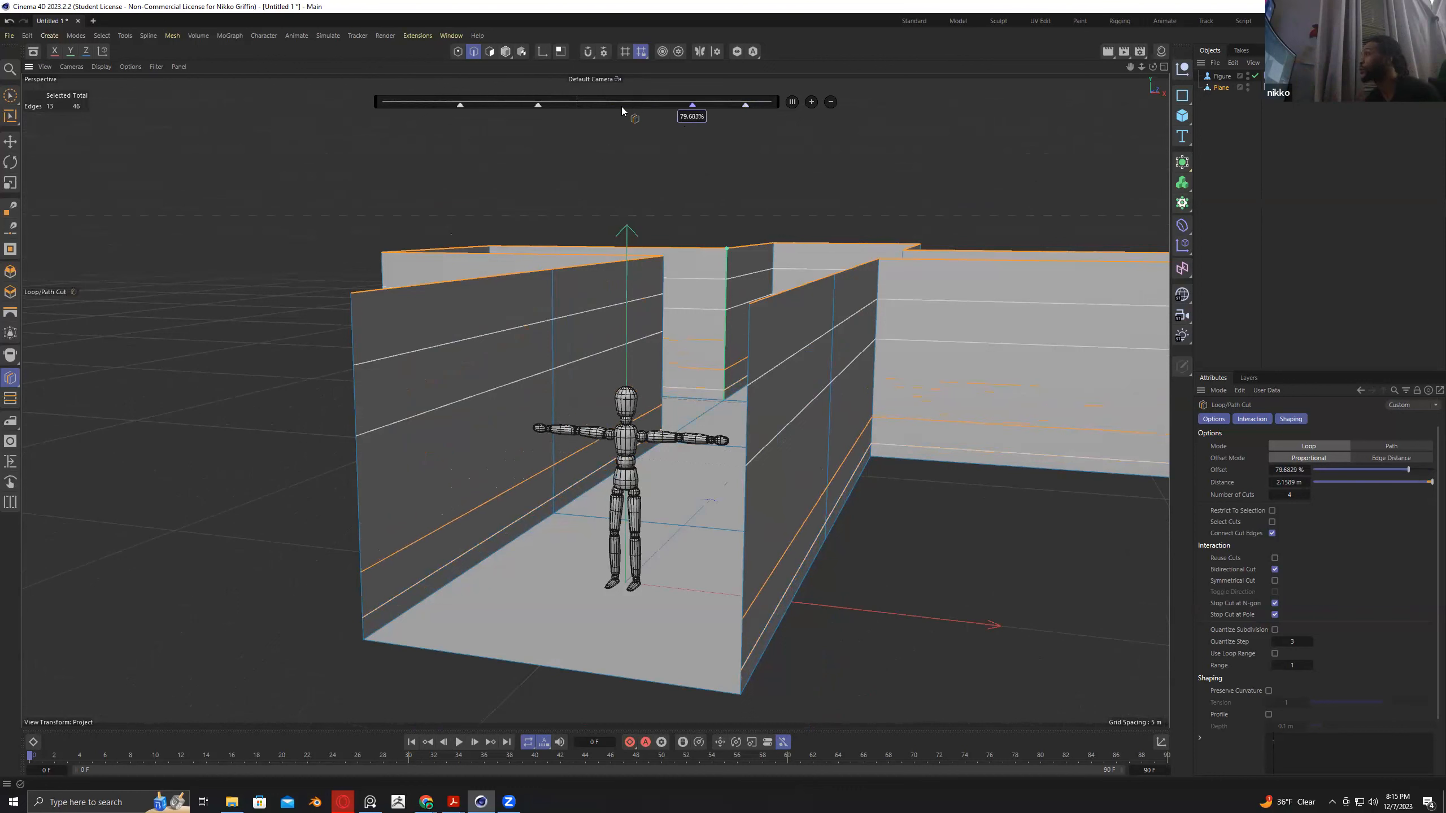
{"action": "left_click_drag", "start_coordinate": [461, 106], "coordinate": [397, 96]}
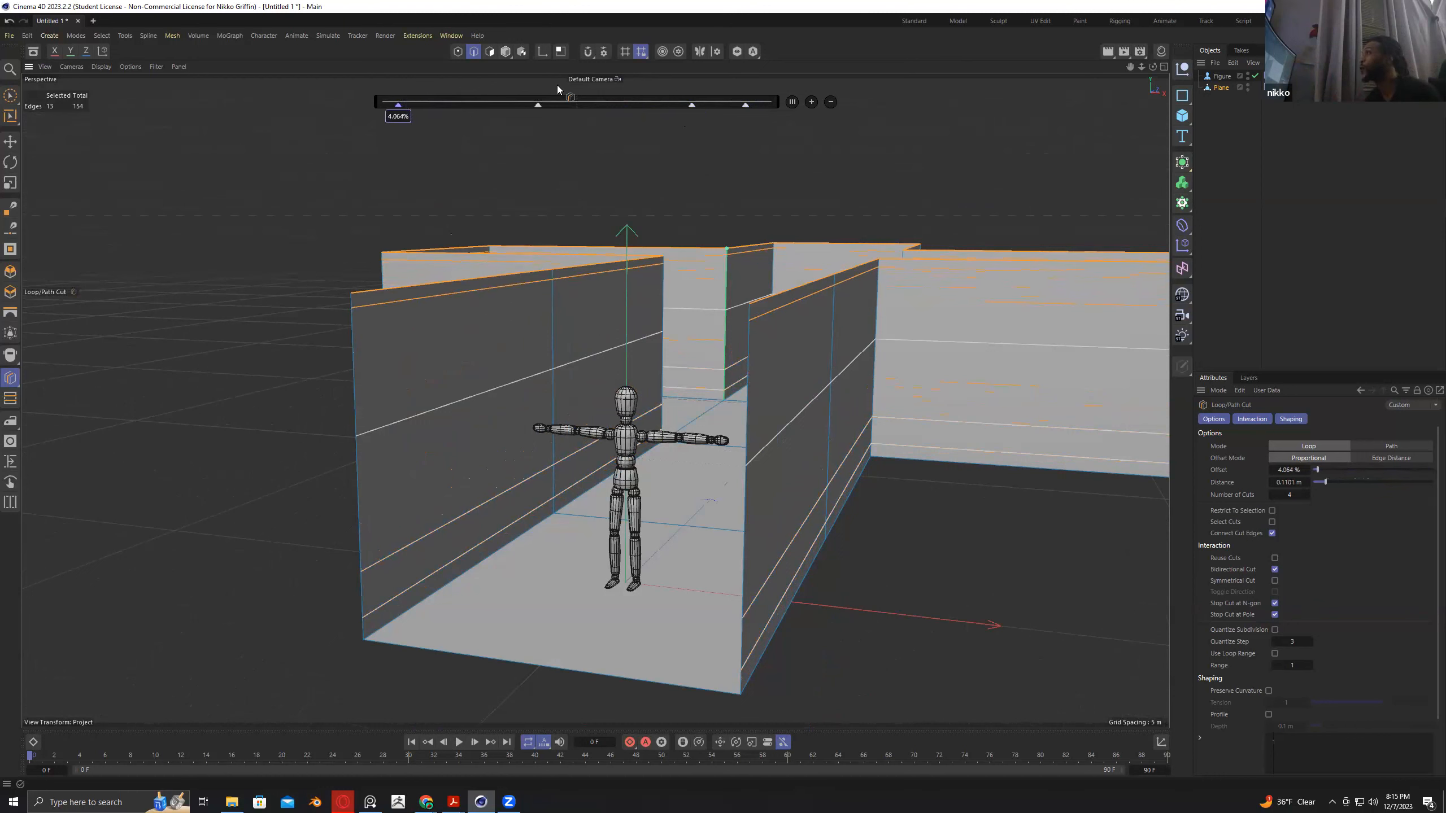
{"action": "left_click_drag", "start_coordinate": [538, 105], "coordinate": [440, 83]}
{"action": "mouse_move", "coordinate": [692, 106]}
{"action": "left_mouse_down"}
{"action": "mouse_move", "coordinate": [755, 107]}
{"action": "mouse_move", "coordinate": [720, 106]}
{"action": "left_mouse_up"}
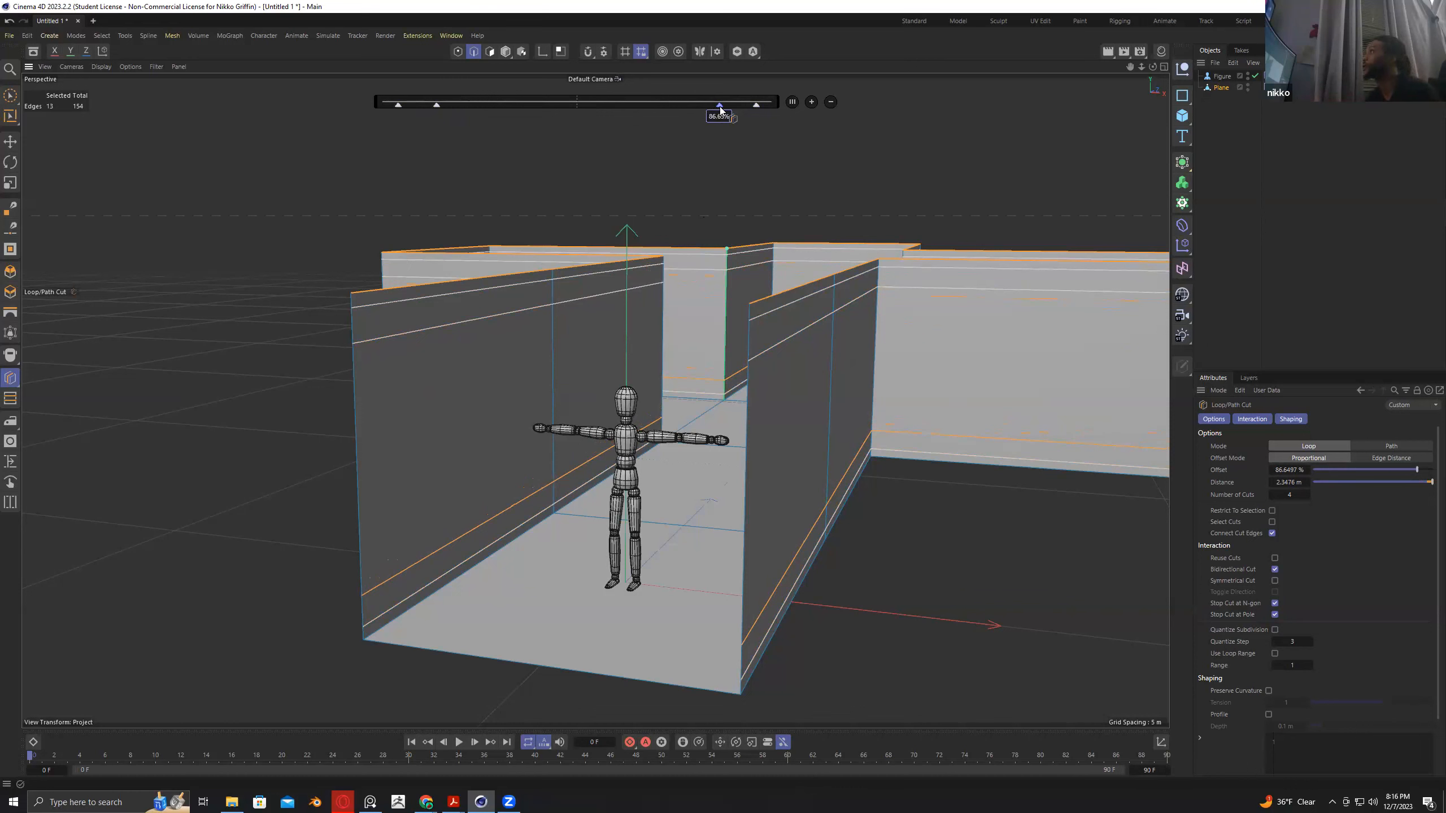
{"action": "mouse_move", "coordinate": [720, 109]}
{"action": "left_mouse_down"}
{"action": "mouse_move", "coordinate": [763, 108]}
{"action": "mouse_move", "coordinate": [734, 108]}
{"action": "left_mouse_up"}
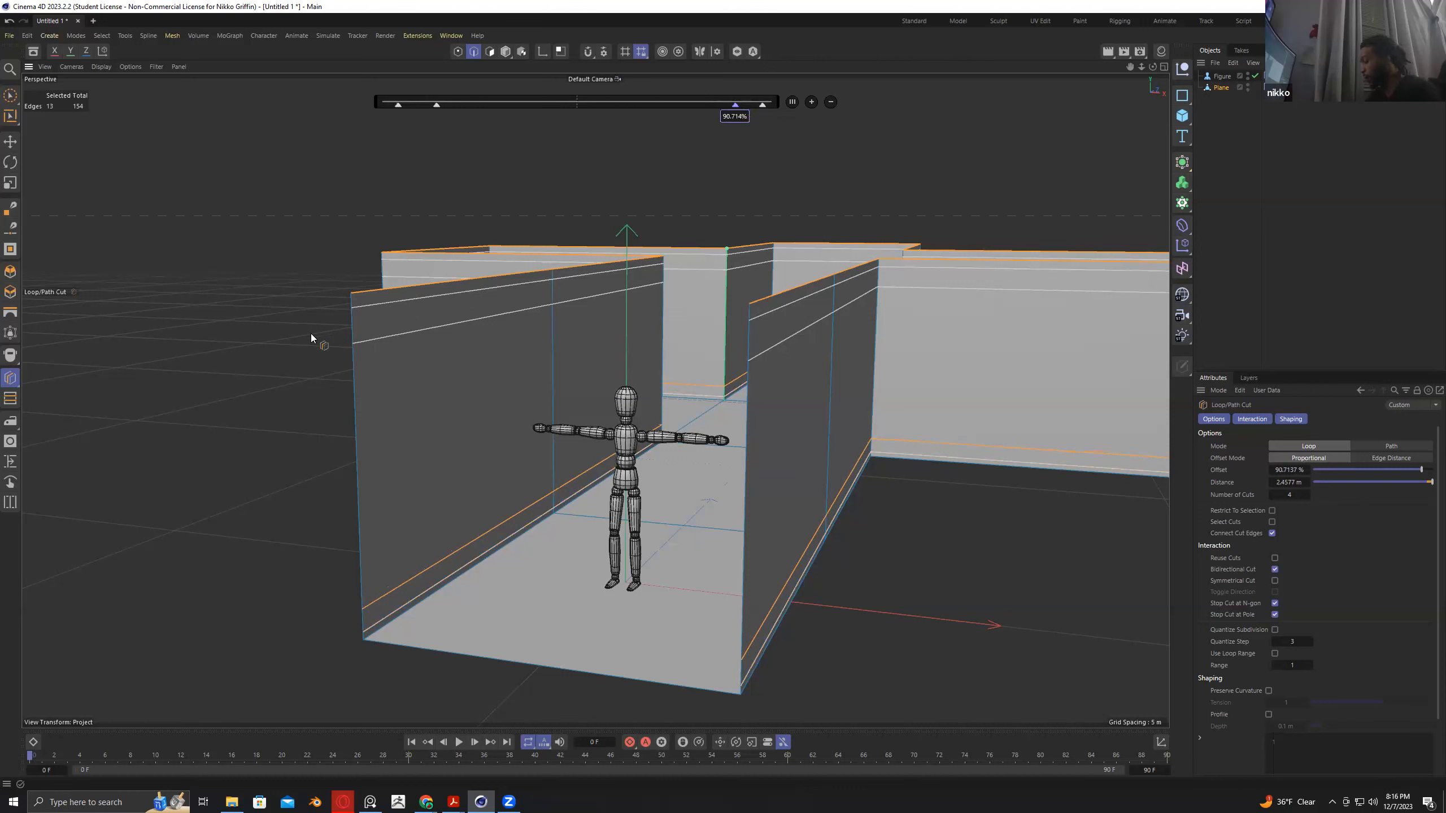
Loop-select the wide middle band of wall polygons between the upper and lower cuts in polygon mode.
{"action": "key", "text": "u"}
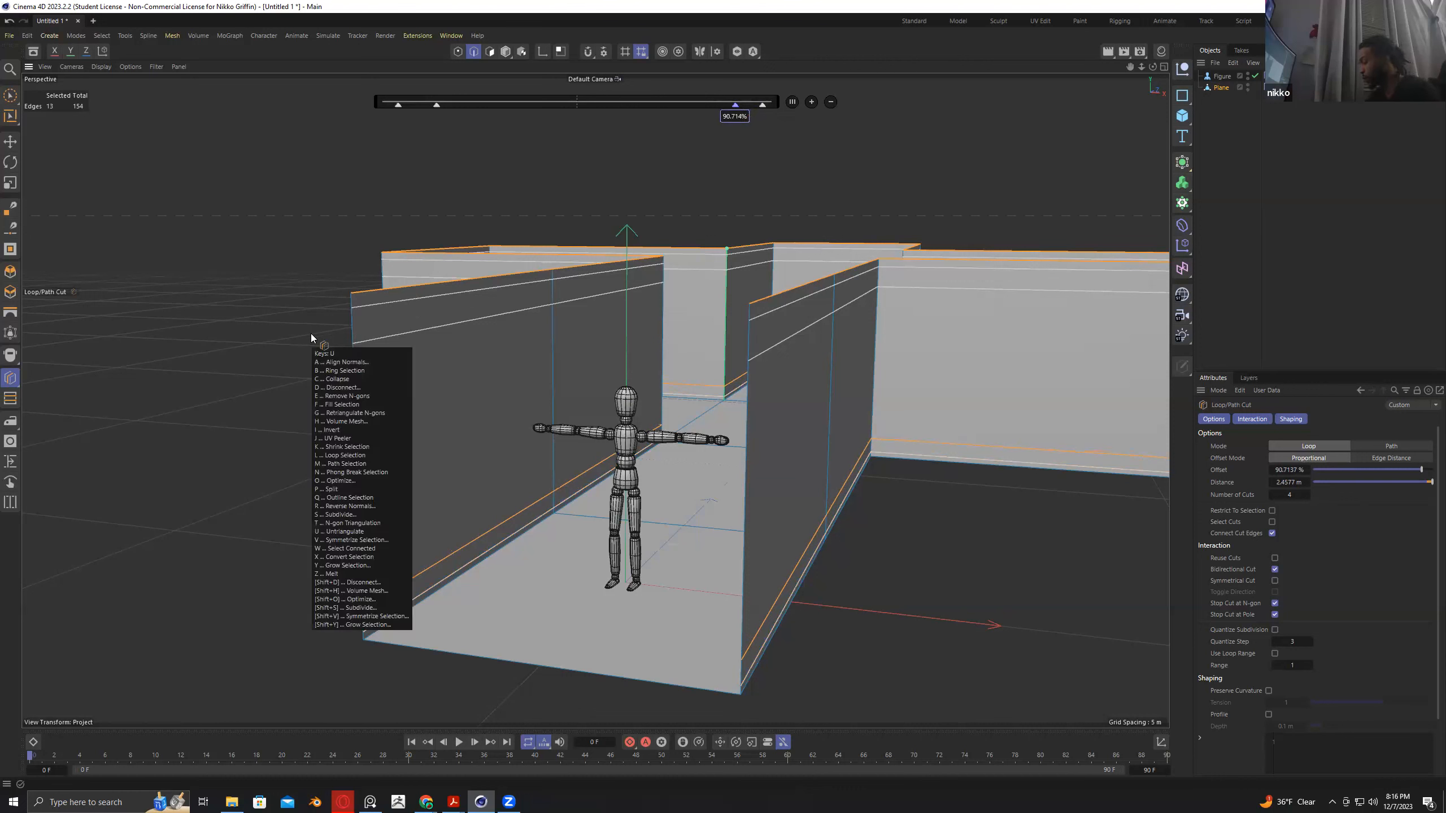
{"action": "key", "text": "l"}
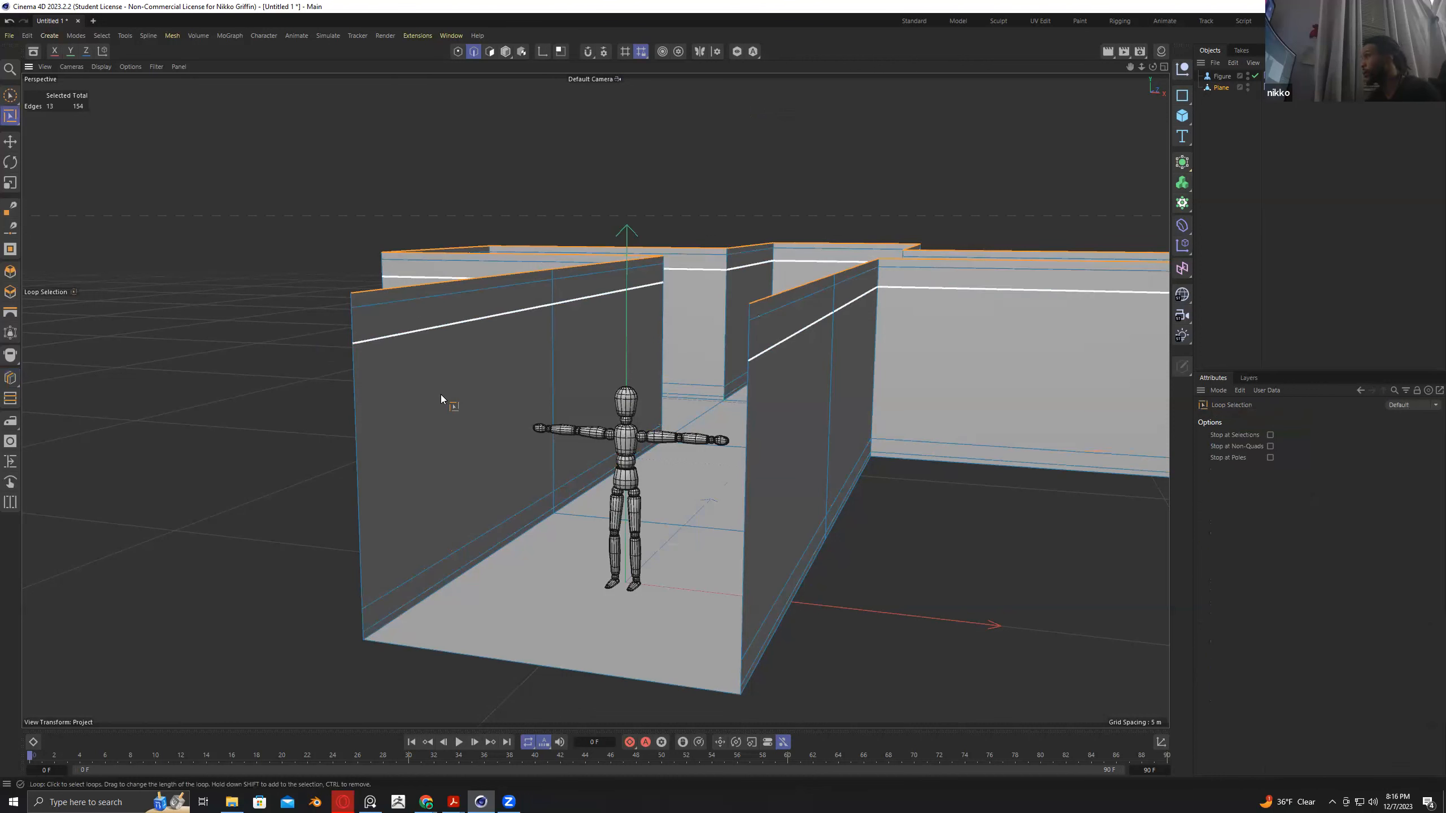
{"action": "left_click", "coordinate": [488, 53]}
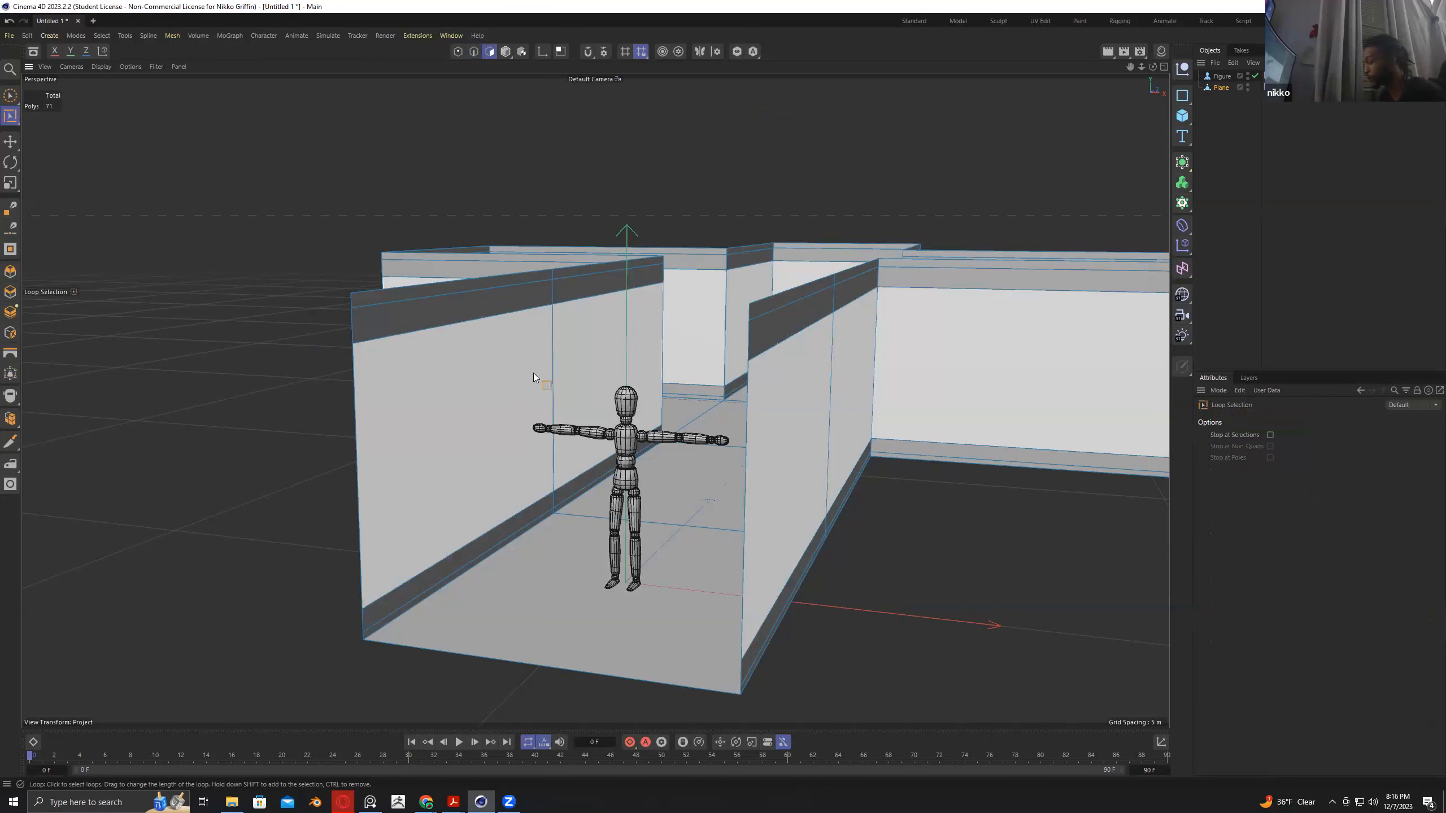
{"action": "right_click", "coordinate": [533, 373]}
{"action": "key", "text": "Escape"}
{"action": "left_click", "coordinate": [533, 374]}
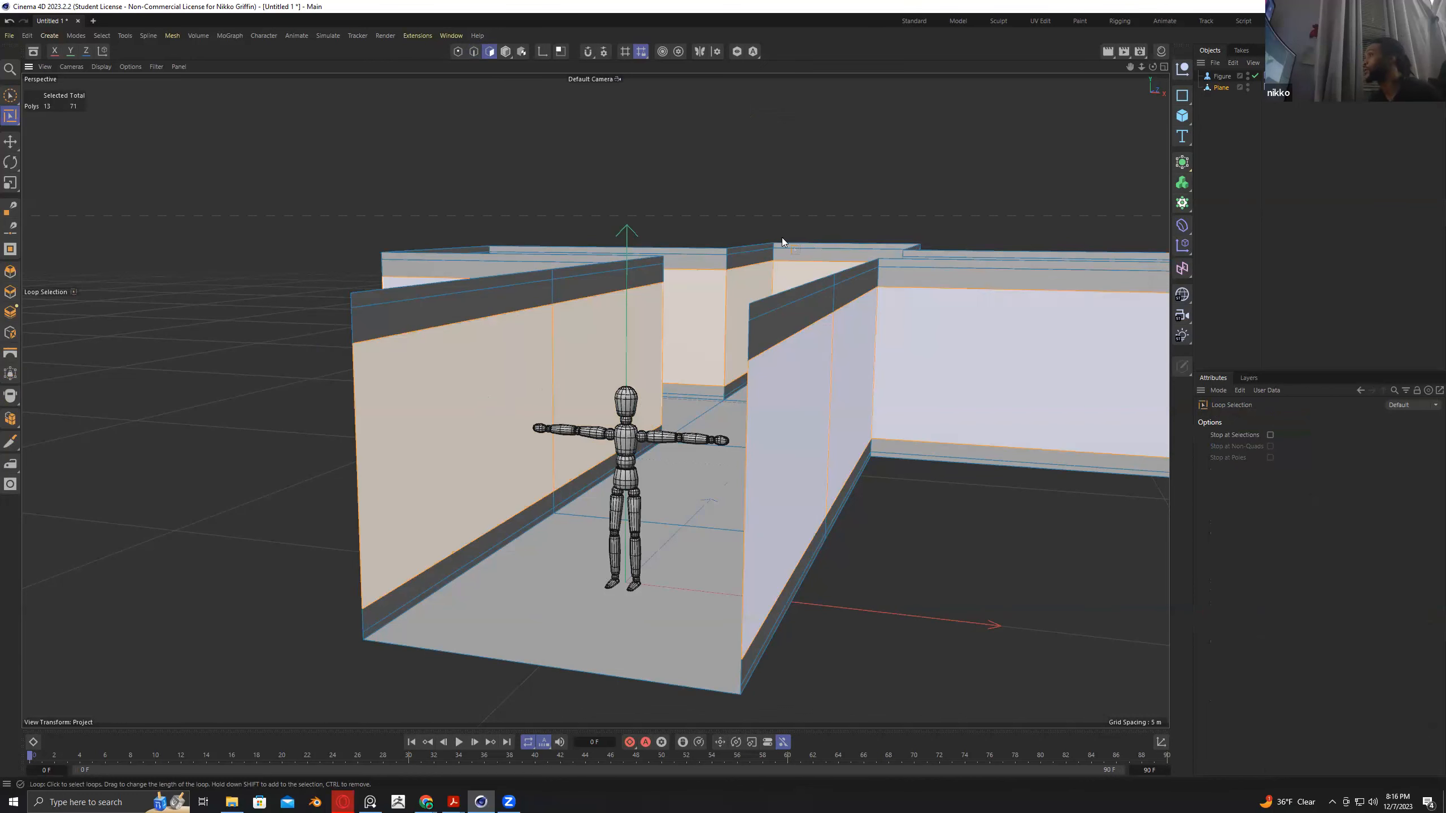
Inset the selected wall polygons individually by 0.372 m with Preserve Groups turned off.
{"action": "left_click_drag", "start_coordinate": [1141, 67], "coordinate": [1127, 86]}
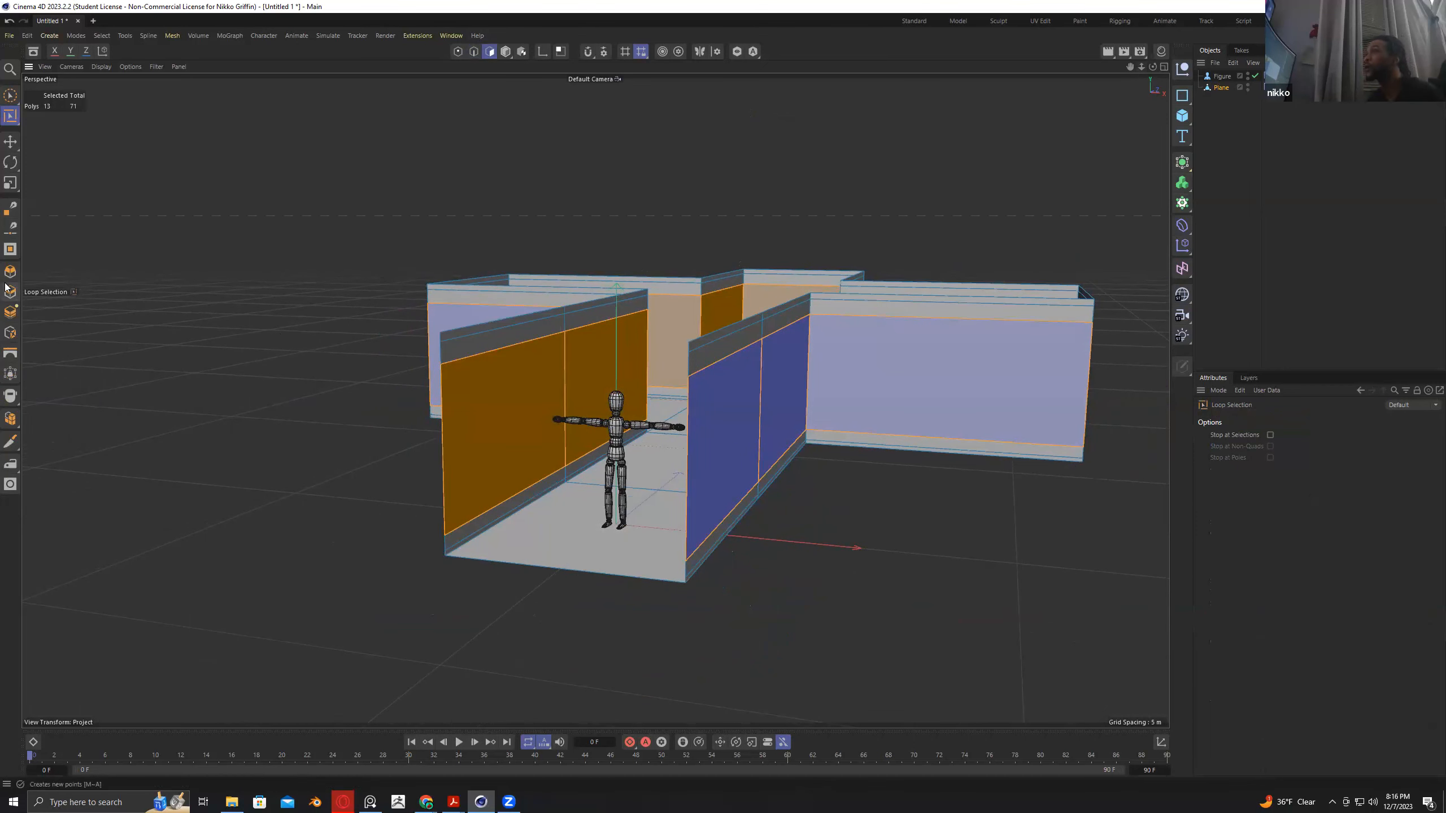
{"action": "left_click", "coordinate": [11, 342]}
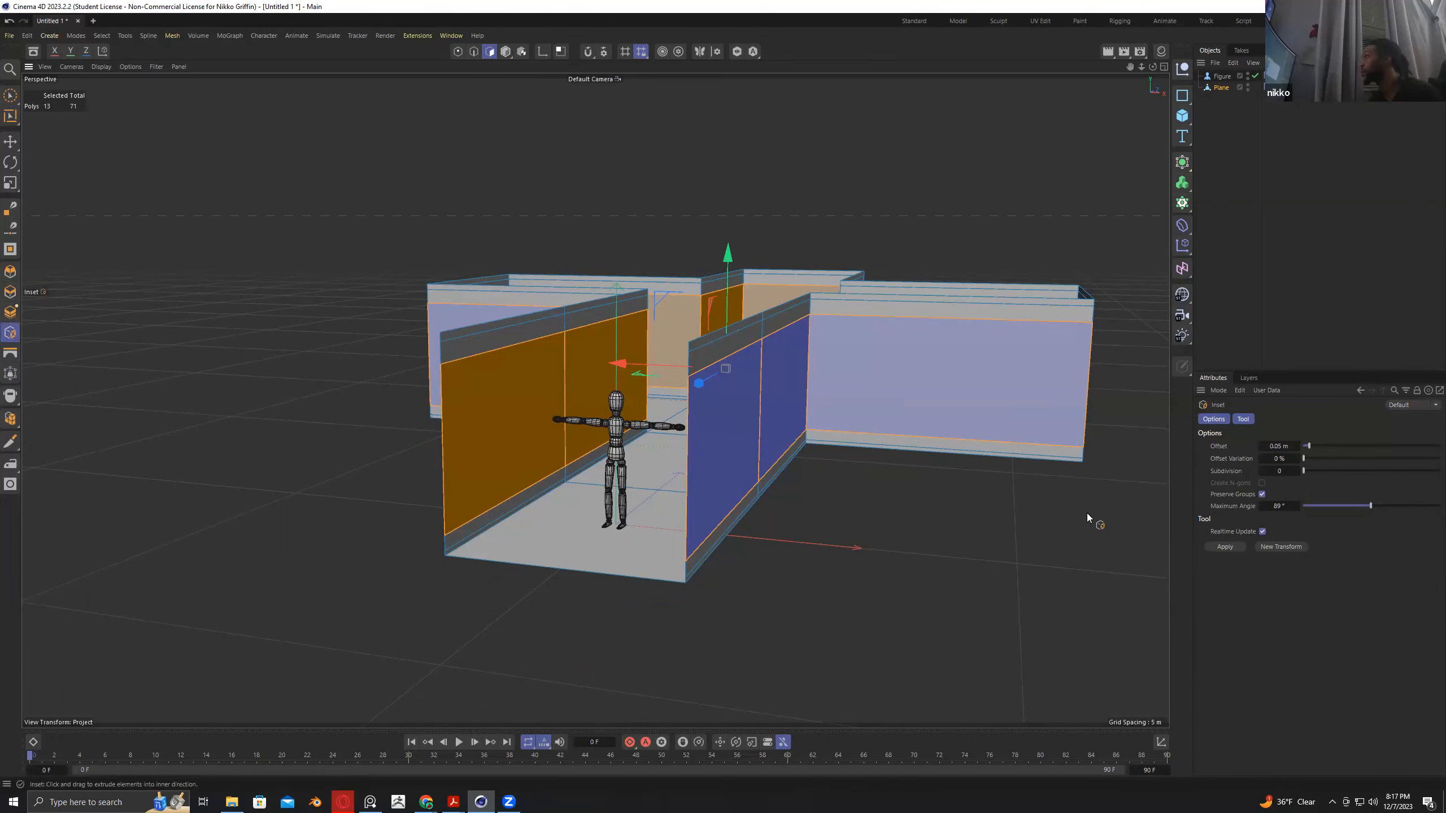
{"action": "left_click_drag", "start_coordinate": [1114, 511], "coordinate": [1214, 513]}
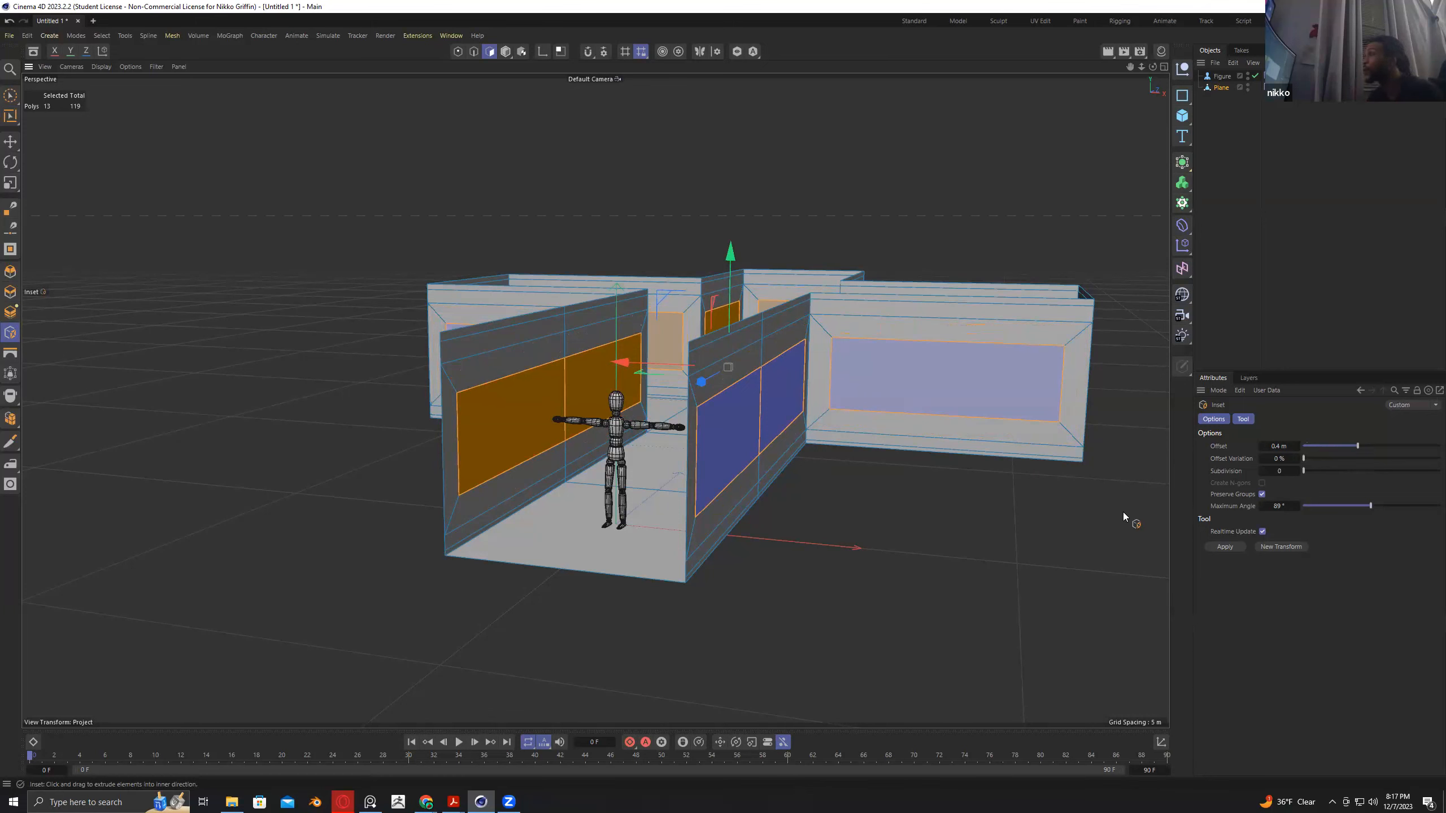
{"action": "key", "text": "ctrl+z"}
{"action": "left_click", "coordinate": [1261, 494]}
{"action": "left_click_drag", "start_coordinate": [1048, 502], "coordinate": [1084, 503]}
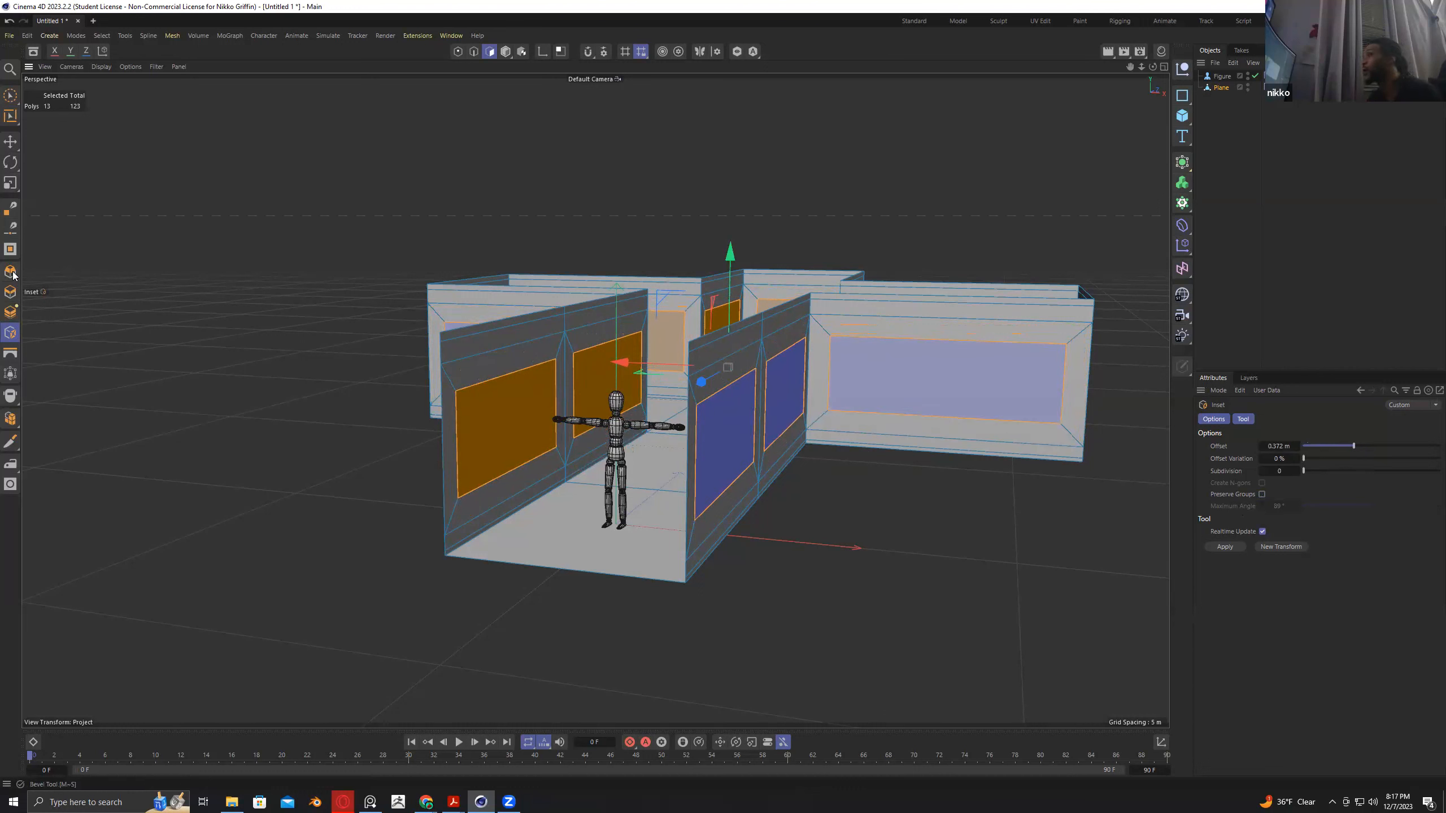
Extrude the selected inset wall panels by -0.069 m with Preserve Groups turned off.
{"action": "left_click", "coordinate": [9, 293]}
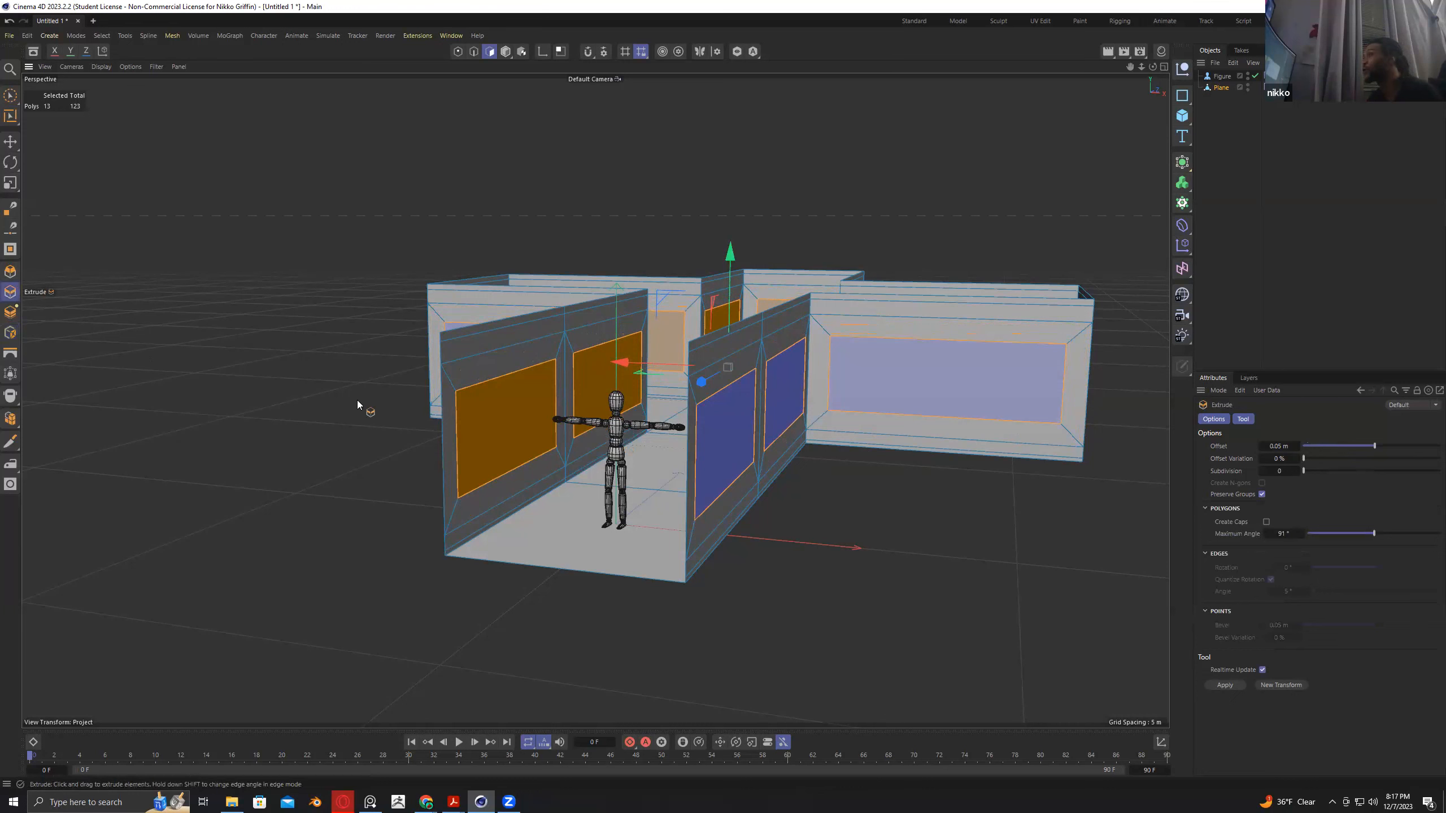
{"action": "left_click_drag", "start_coordinate": [355, 421], "coordinate": [353, 416]}
{"action": "left_click", "coordinate": [1259, 493]}
{"action": "left_click_drag", "start_coordinate": [966, 533], "coordinate": [954, 536]}
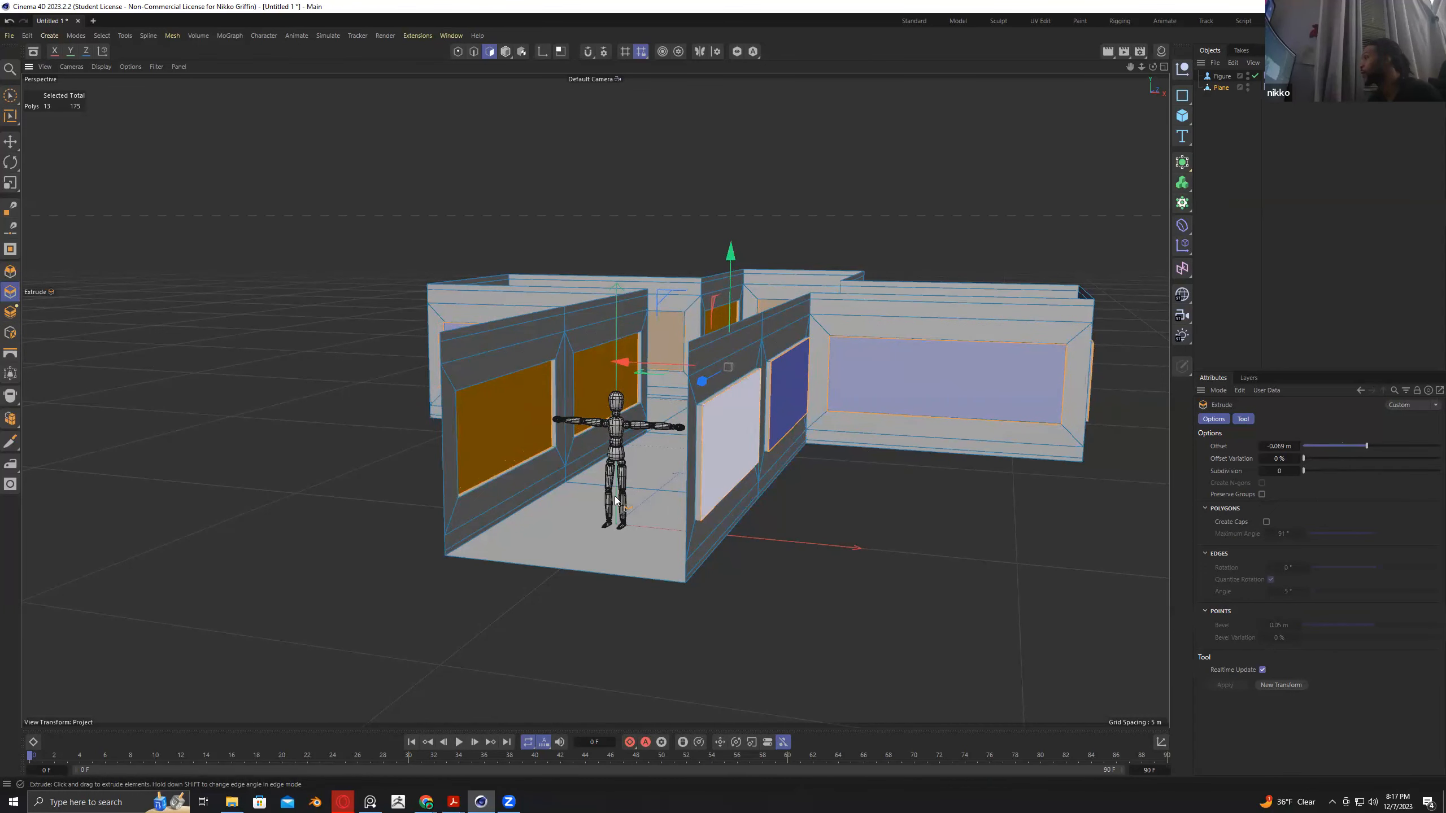
Examine the extruded wall panels beside the figure from inside the corridor and from outside.
{"action": "scroll", "coordinate": [620, 523], "scroll_direction": "up", "scroll_amount": 4}
{"action": "scroll", "coordinate": [621, 523], "scroll_direction": "up", "scroll_amount": 1}
{"action": "left_click_drag", "start_coordinate": [593, 513], "coordinate": [662, 448], "text": "alt"}
{"action": "scroll", "coordinate": [662, 446], "scroll_direction": "up", "scroll_amount": 3}
{"action": "scroll", "coordinate": [662, 446], "scroll_direction": "up", "scroll_amount": 2}
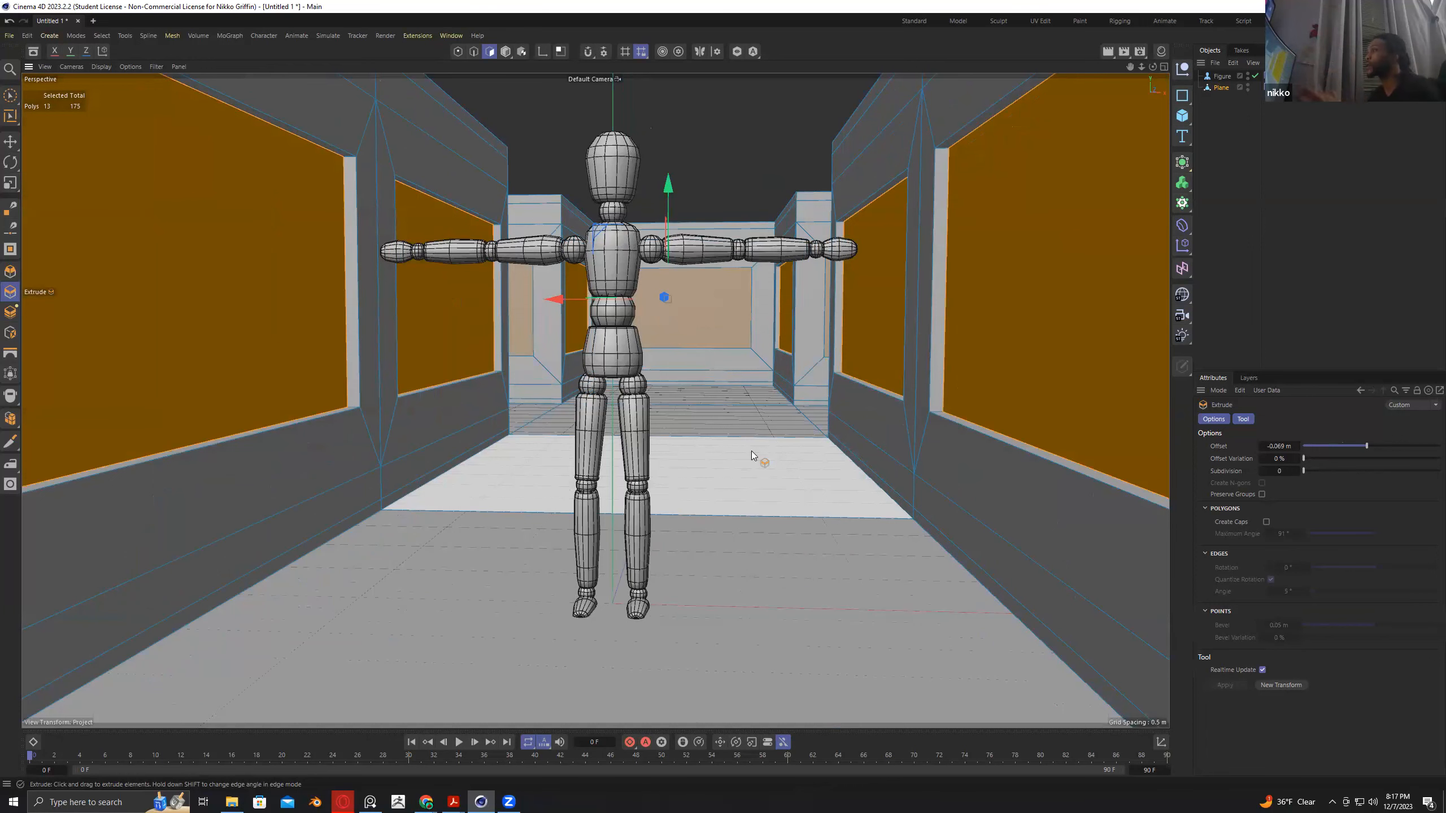
{"action": "scroll", "coordinate": [748, 420], "scroll_direction": "down", "scroll_amount": 1}
{"action": "scroll", "coordinate": [738, 447], "scroll_direction": "down", "scroll_amount": 4}
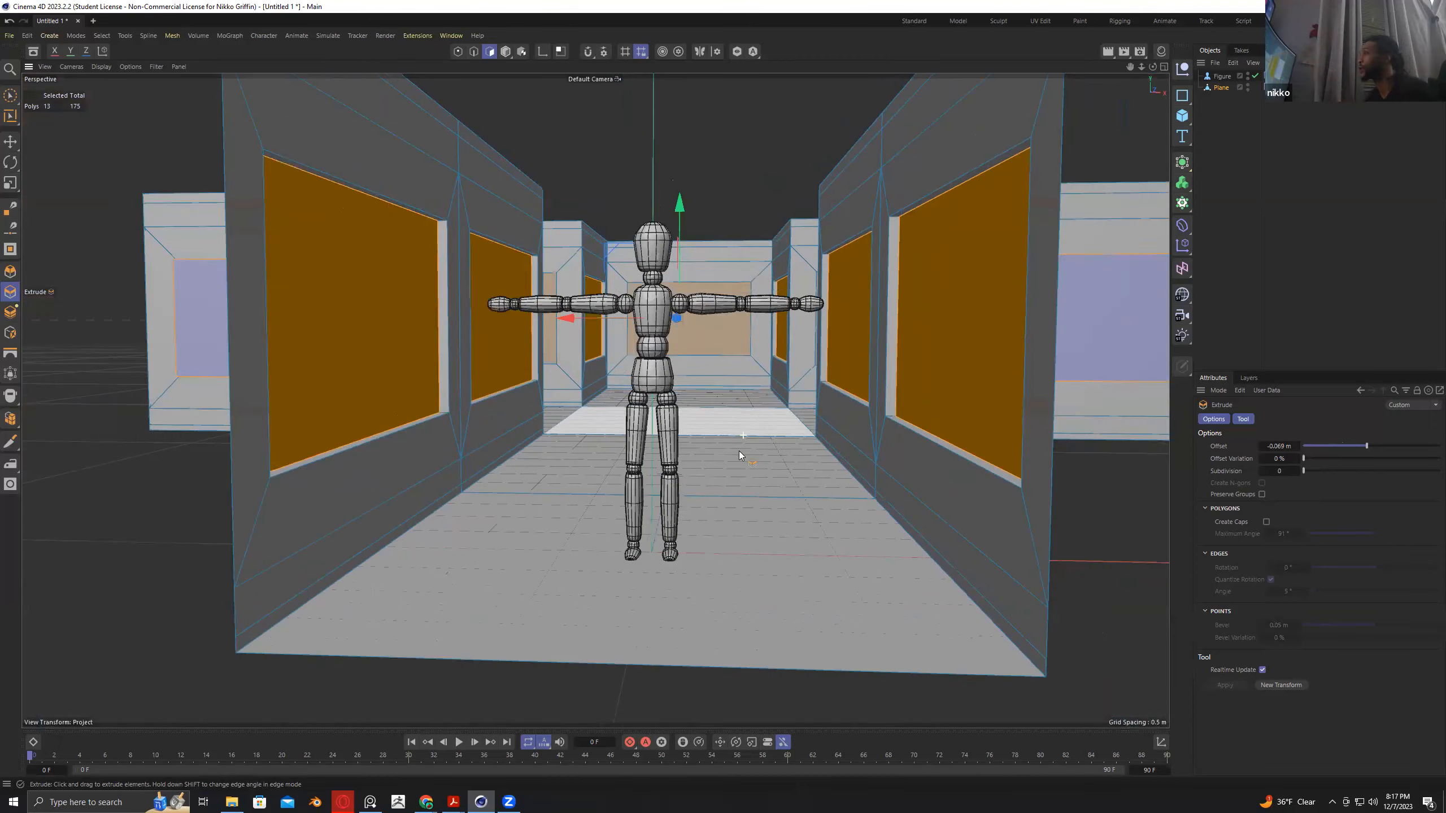
{"action": "scroll", "coordinate": [737, 448], "scroll_direction": "down", "scroll_amount": 2}
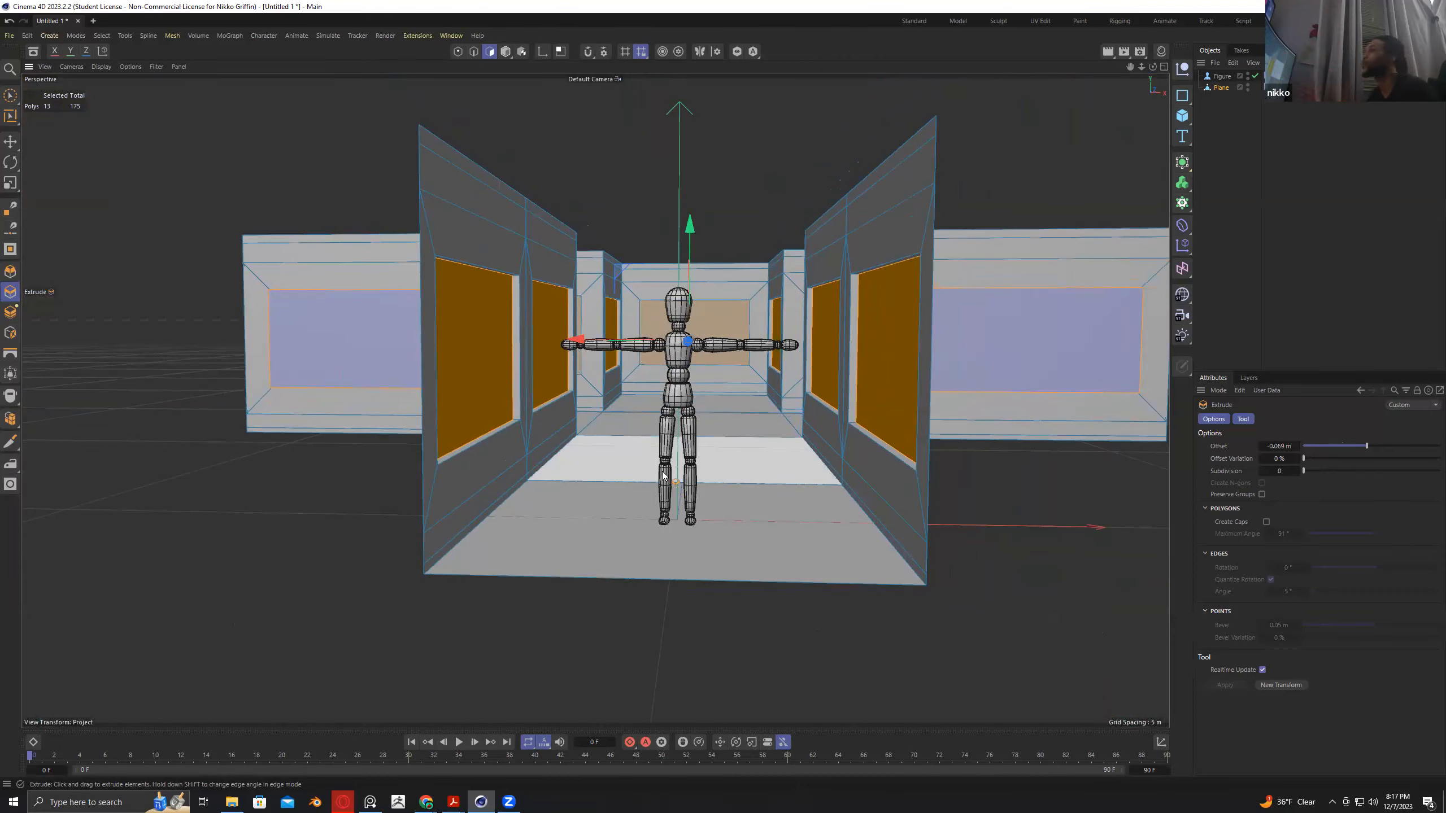
{"action": "left_click_drag", "start_coordinate": [750, 436], "coordinate": [722, 464], "text": "alt"}
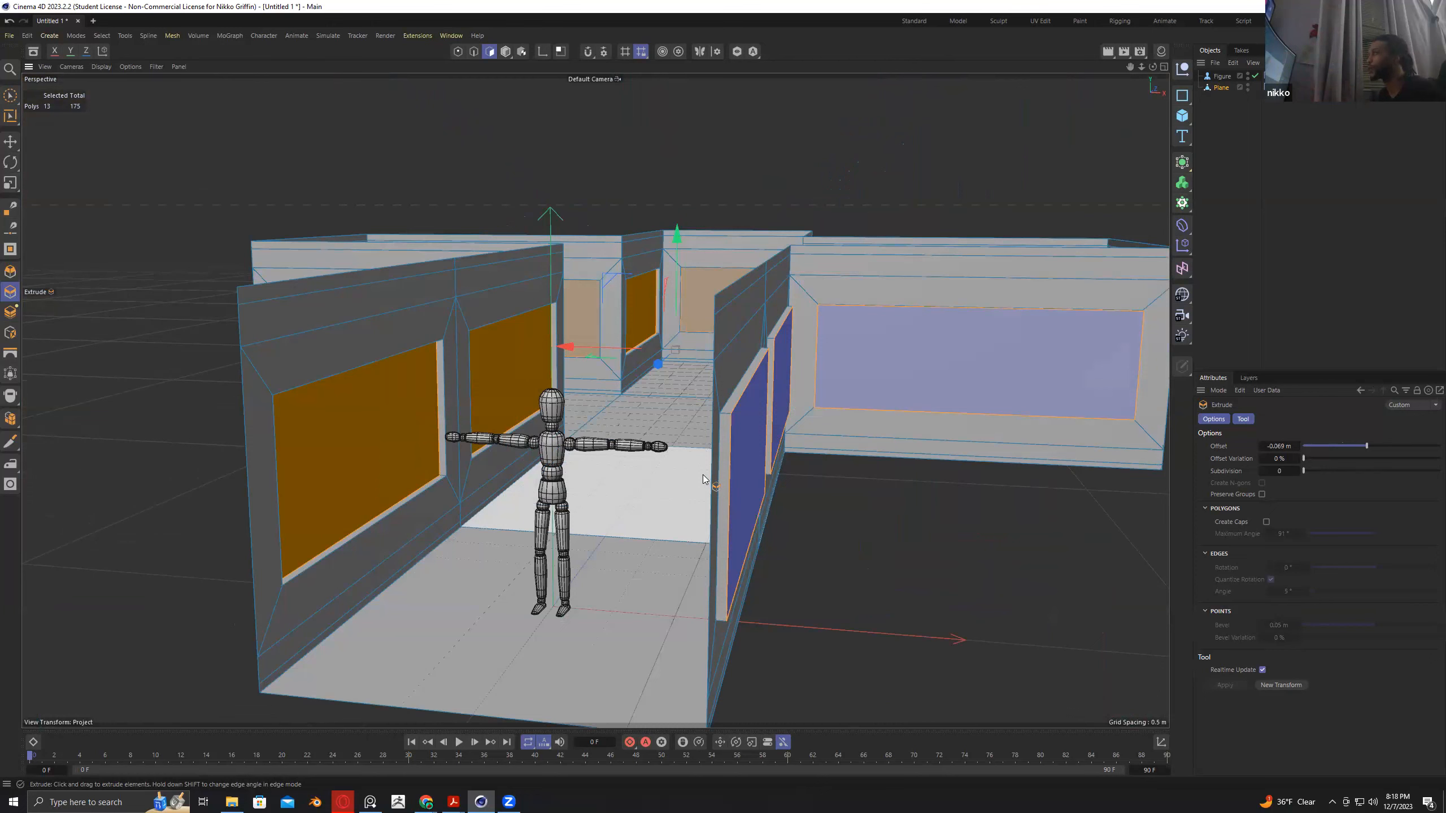
Loop-select the bottom edges where the walls meet the floor in edge mode.
{"action": "key", "text": "u"}
{"action": "key", "text": "l"}
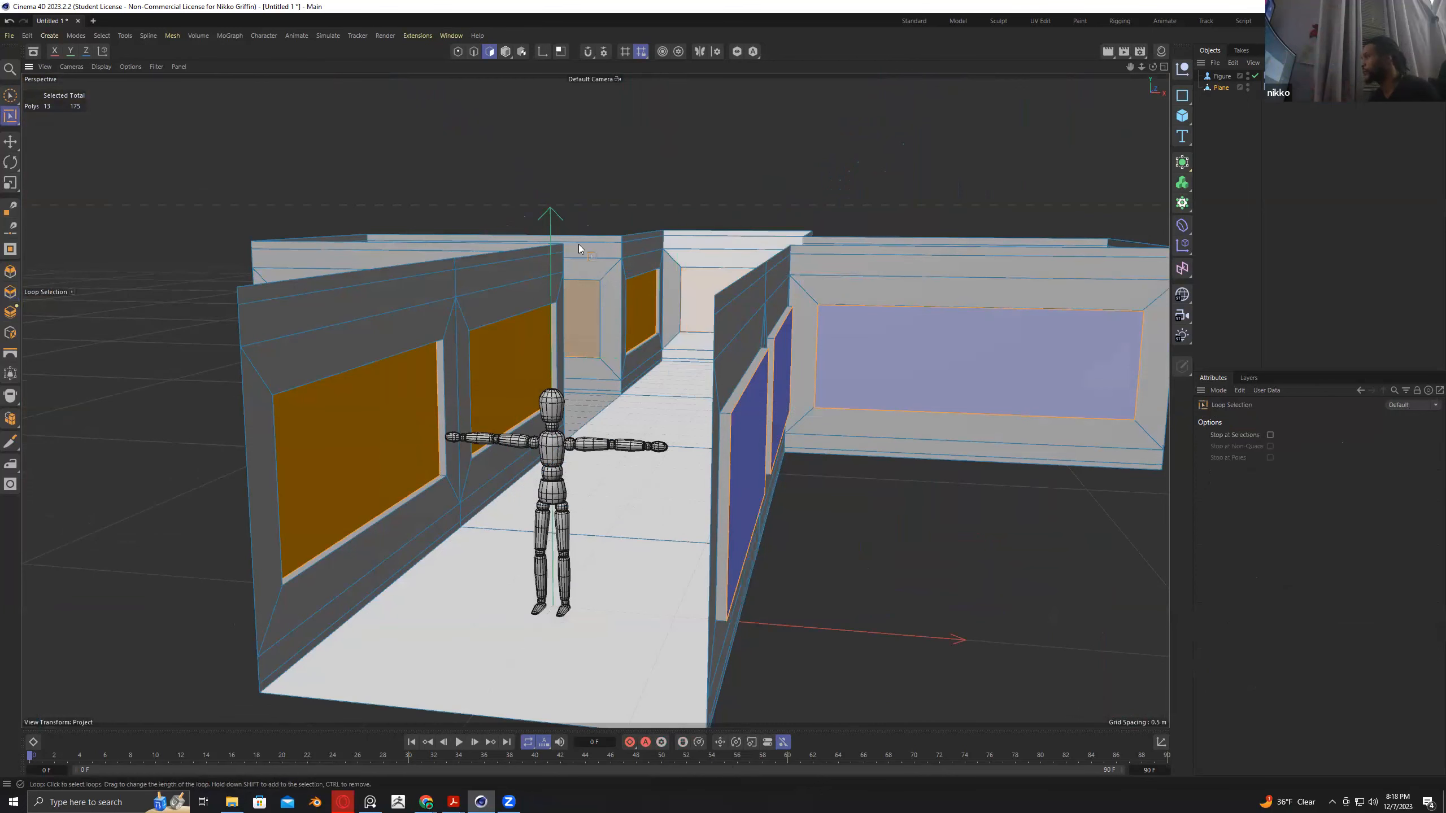
{"action": "left_click", "coordinate": [474, 51]}
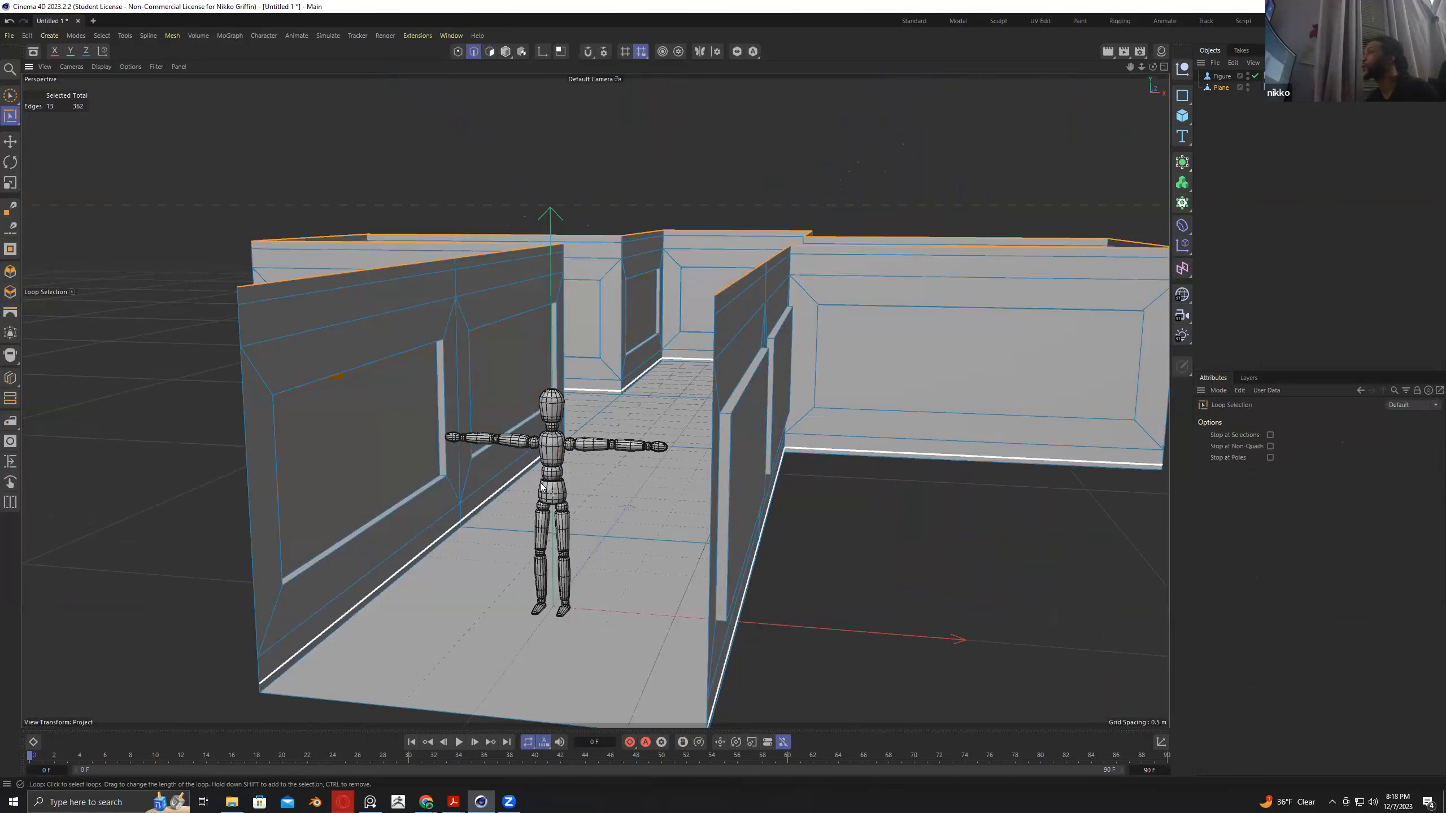
{"action": "left_click_drag", "start_coordinate": [845, 551], "coordinate": [788, 397], "text": "alt"}
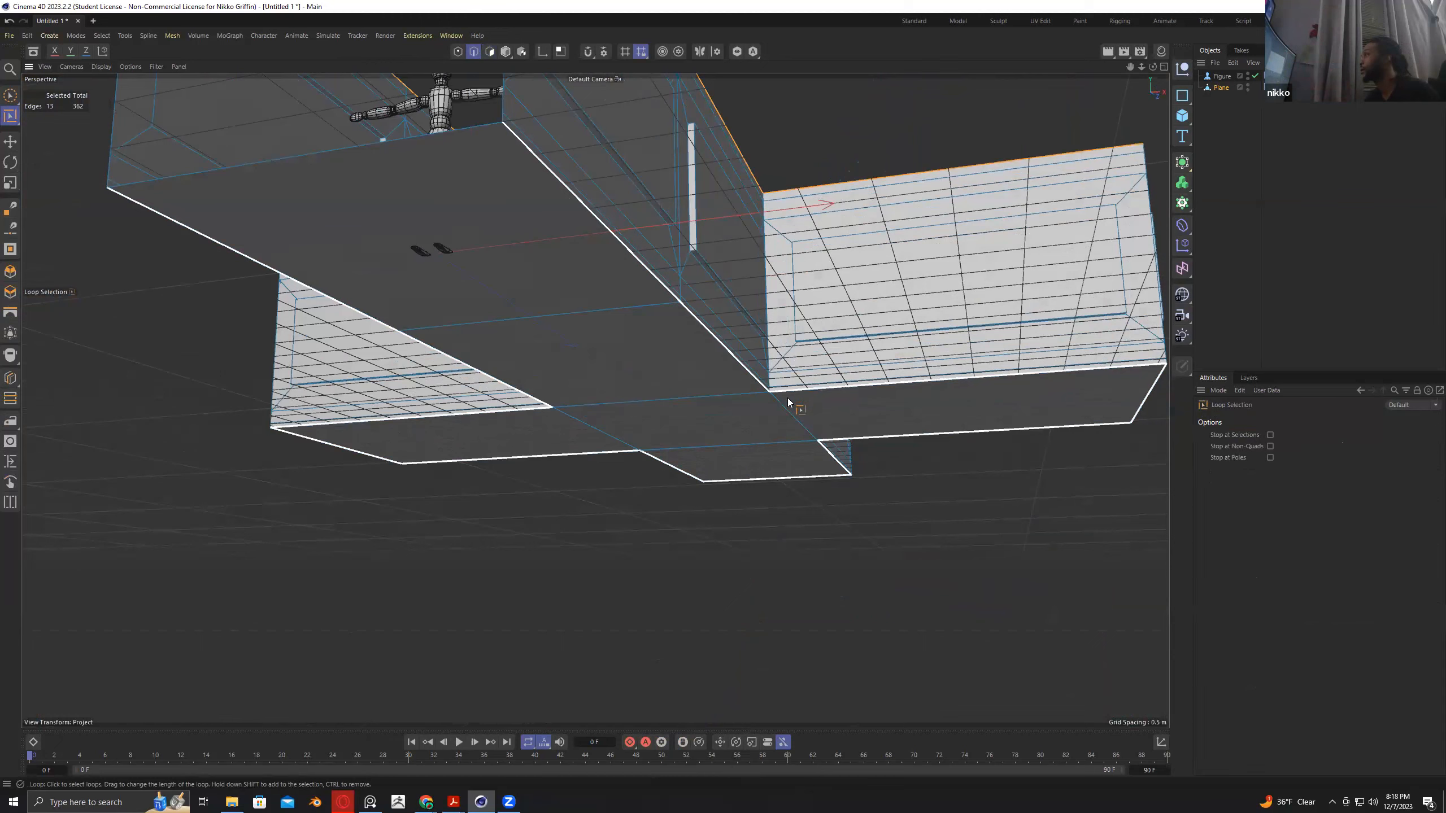
{"action": "left_click", "coordinate": [788, 399]}
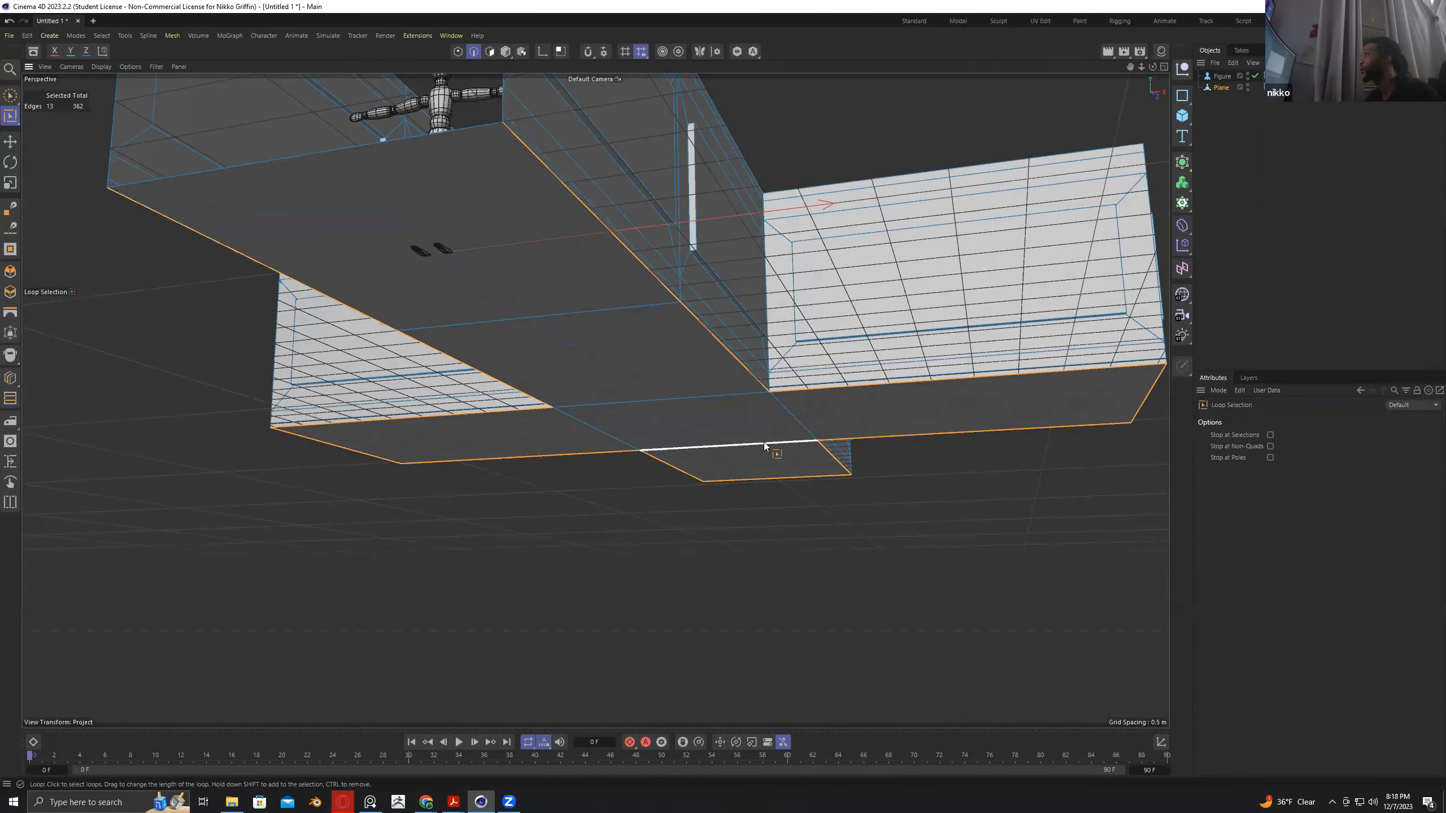
{"action": "left_click_drag", "start_coordinate": [590, 511], "coordinate": [796, 456], "text": "alt"}
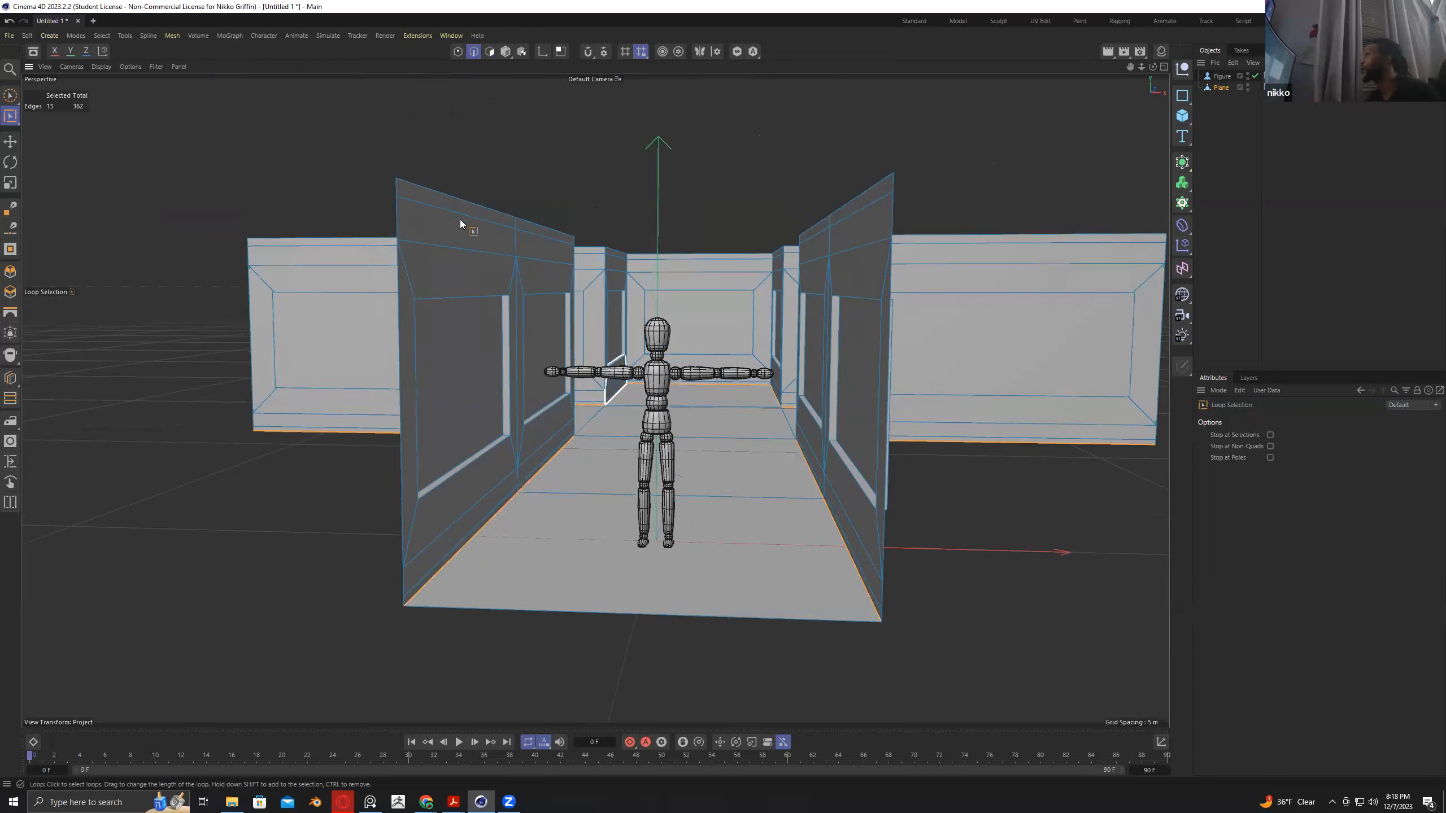
Convert the selected floor-perimeter edges to a spline with Edge to Spline and expand the plane's hierarchy.
{"action": "left_click", "coordinate": [167, 35]}
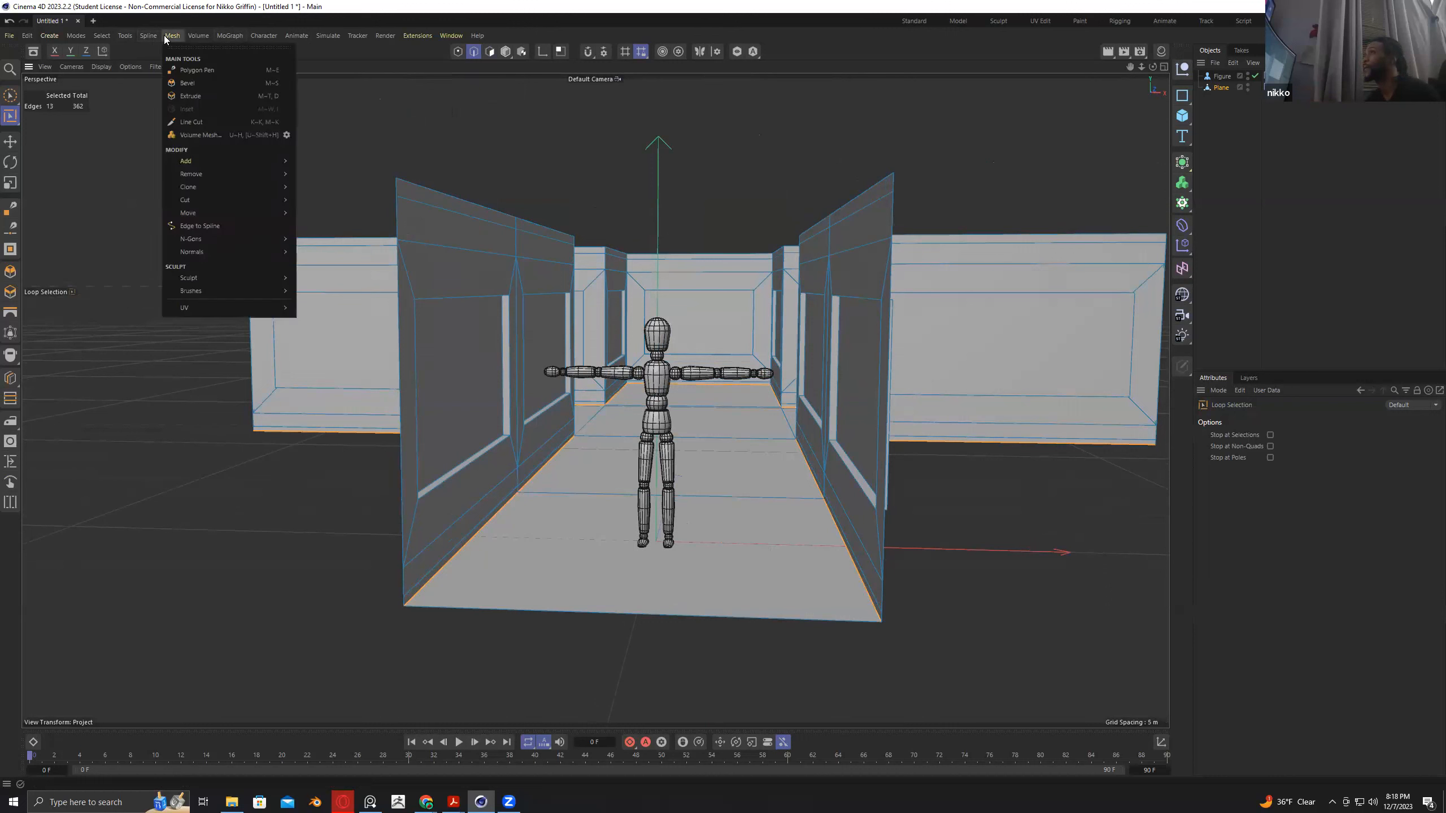
{"action": "left_click", "coordinate": [236, 226]}
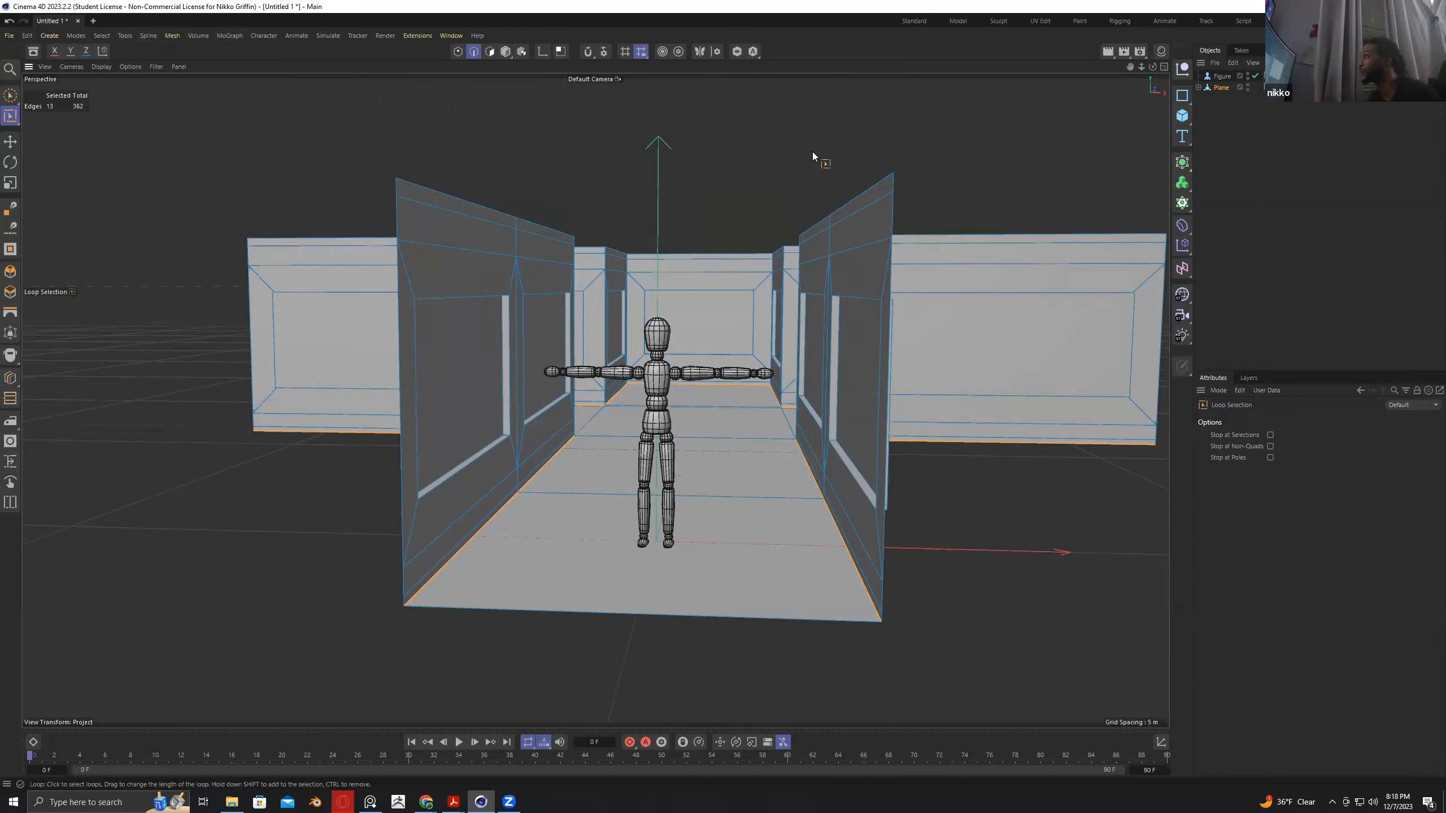
{"action": "left_click", "coordinate": [1198, 88]}
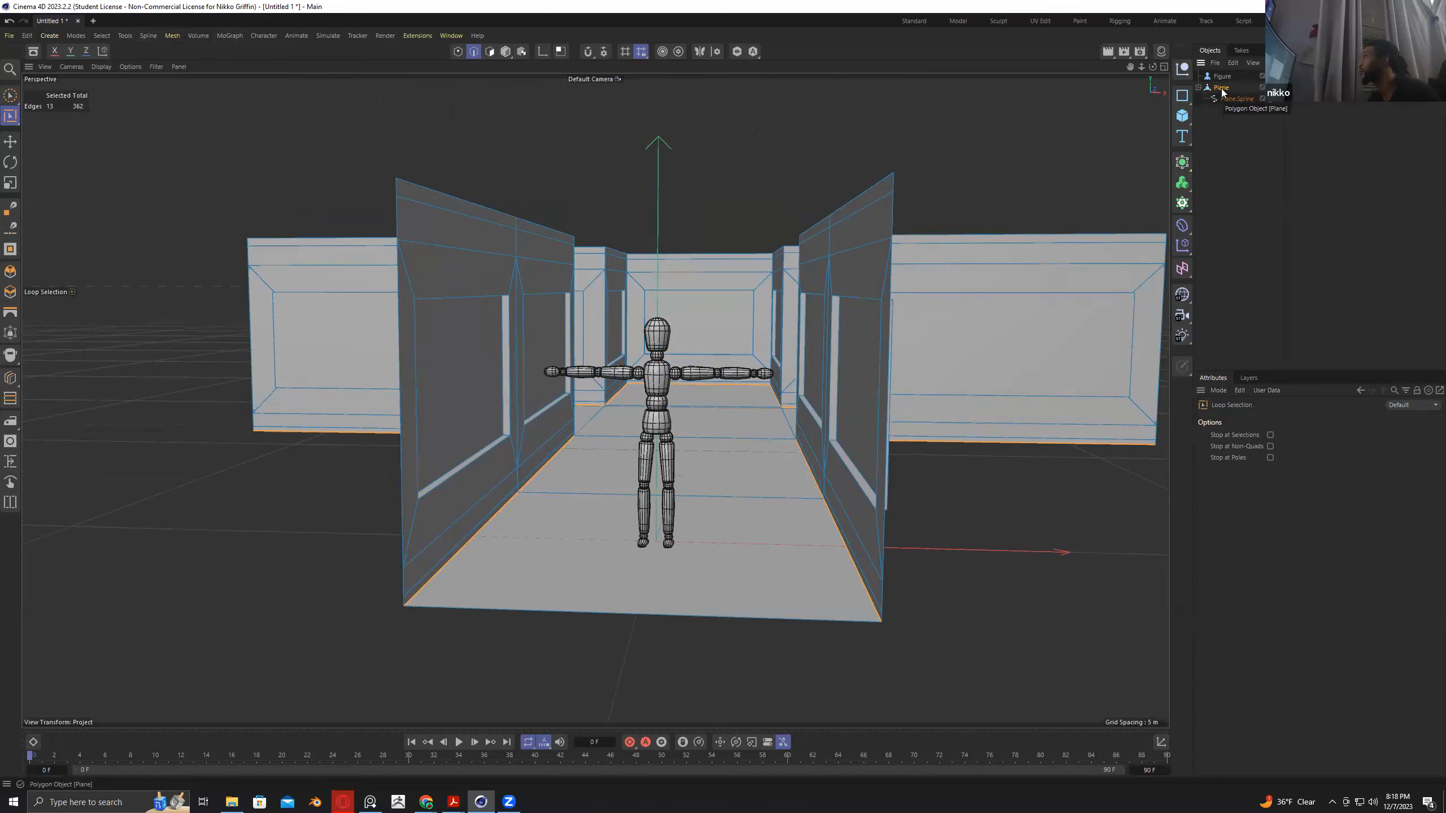
Rename the Plane polygon object as FloorWall.
{"action": "left_click", "coordinate": [1222, 89]}
{"action": "double_click", "coordinate": [1222, 88]}
{"action": "type", "text": "Floor"}
{"action": "key", "text": "Return"}
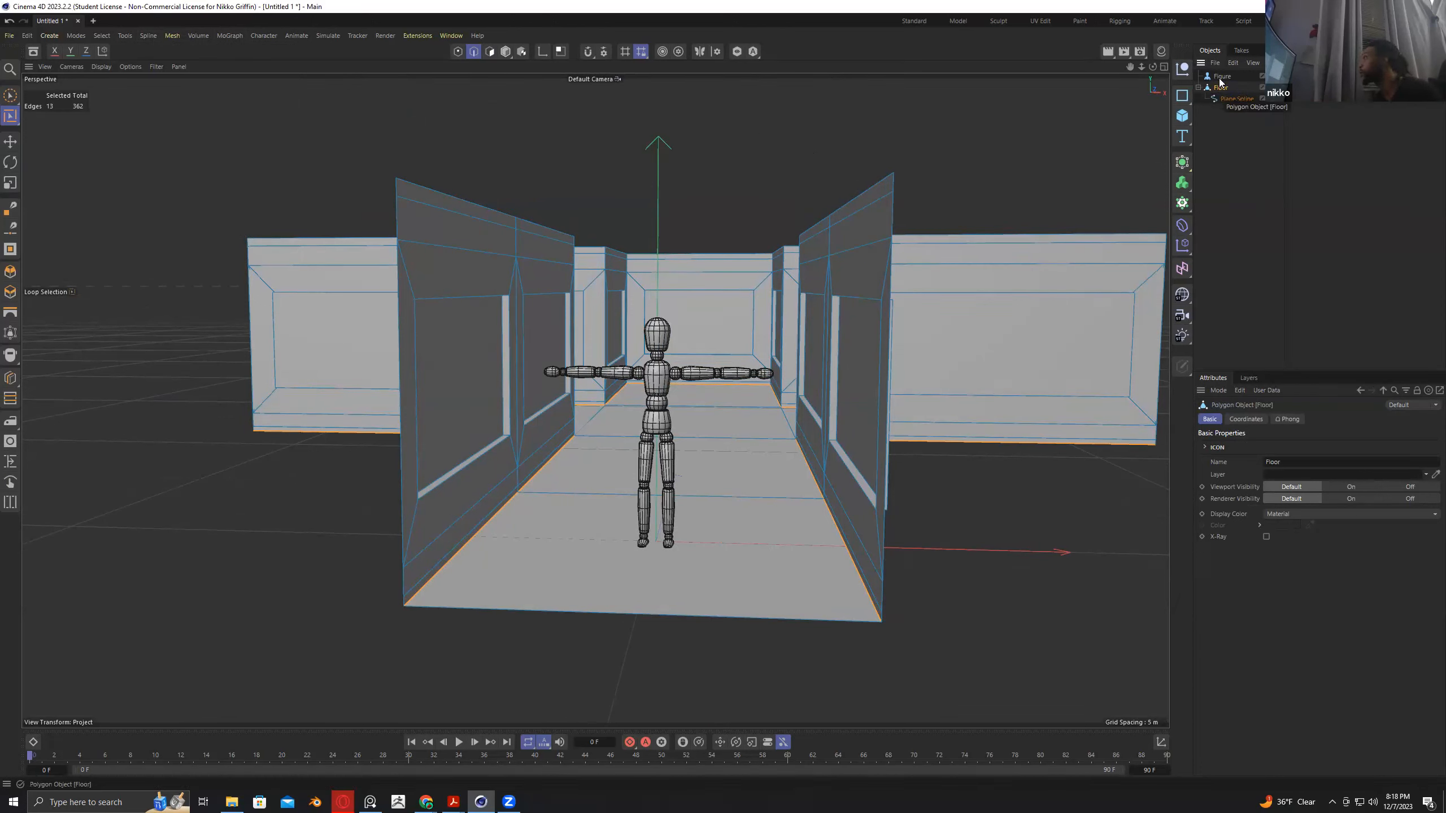
{"action": "double_click", "coordinate": [1229, 89]}
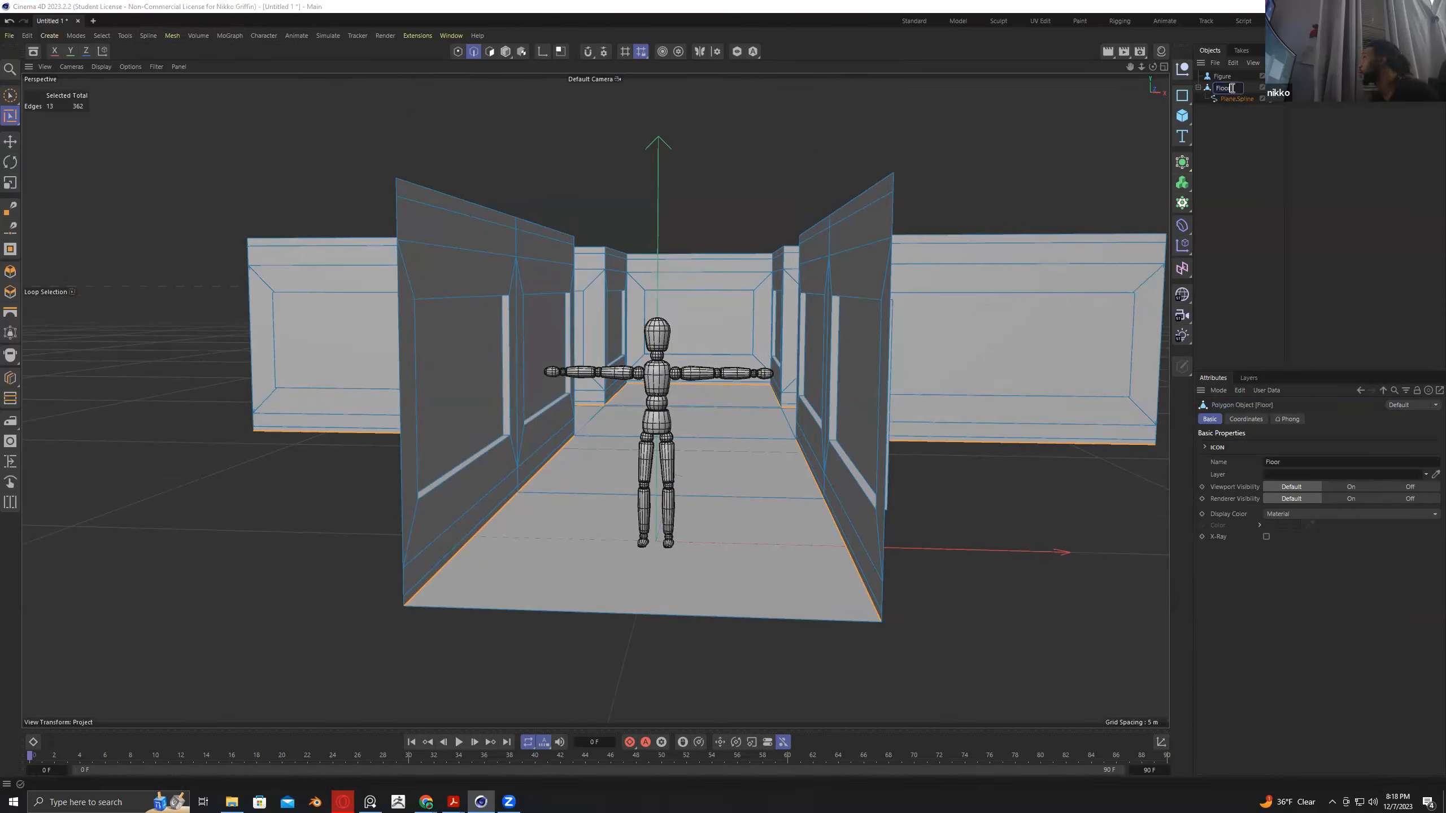
{"action": "type", "text": "/"}
{"action": "type", "text": "W"}
{"action": "type", "text": "all"}
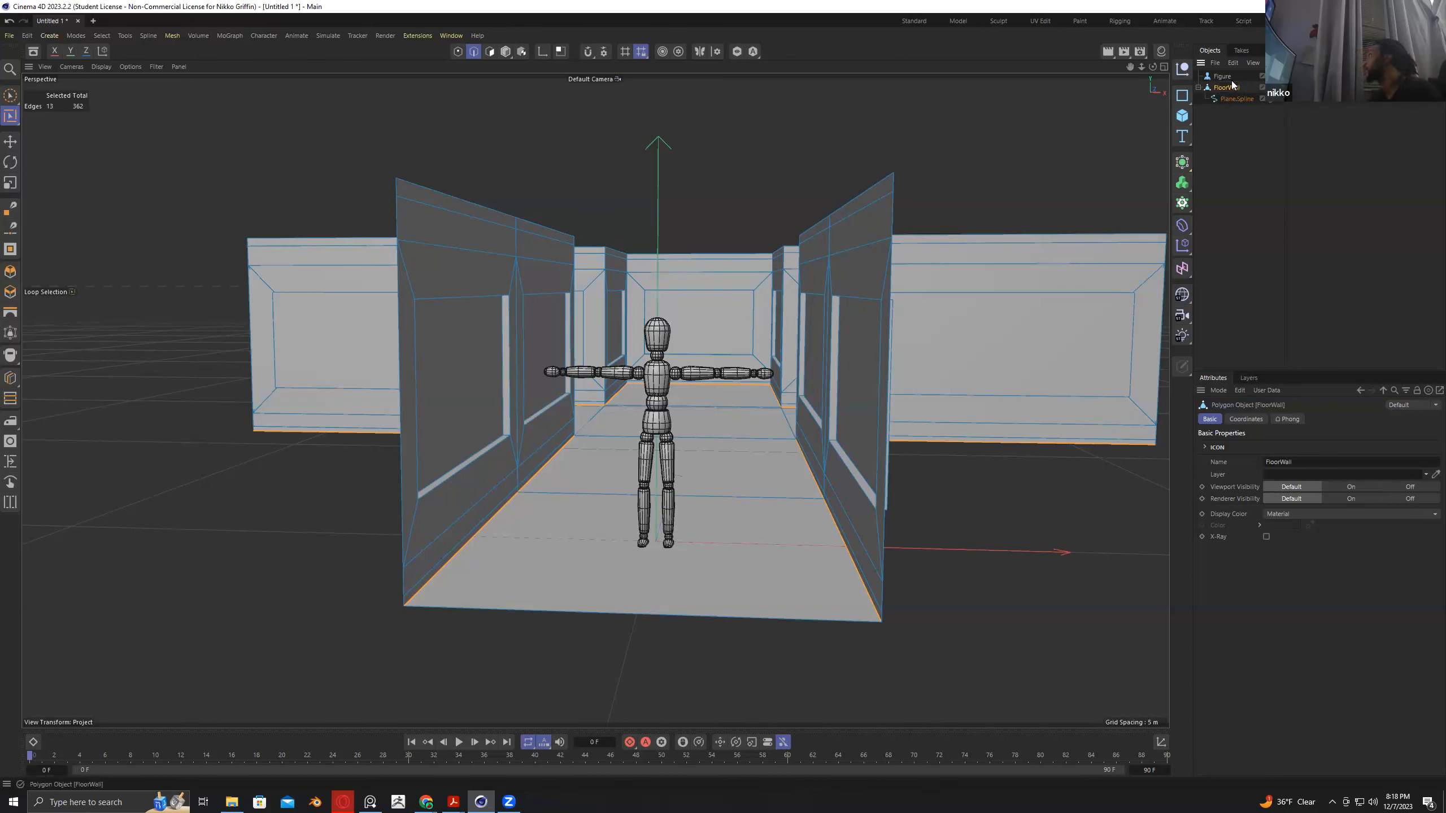
Isolate the extracted Plane.Spline in model mode to examine its outline, then show the whole scene again.
{"action": "left_click", "coordinate": [1226, 97]}
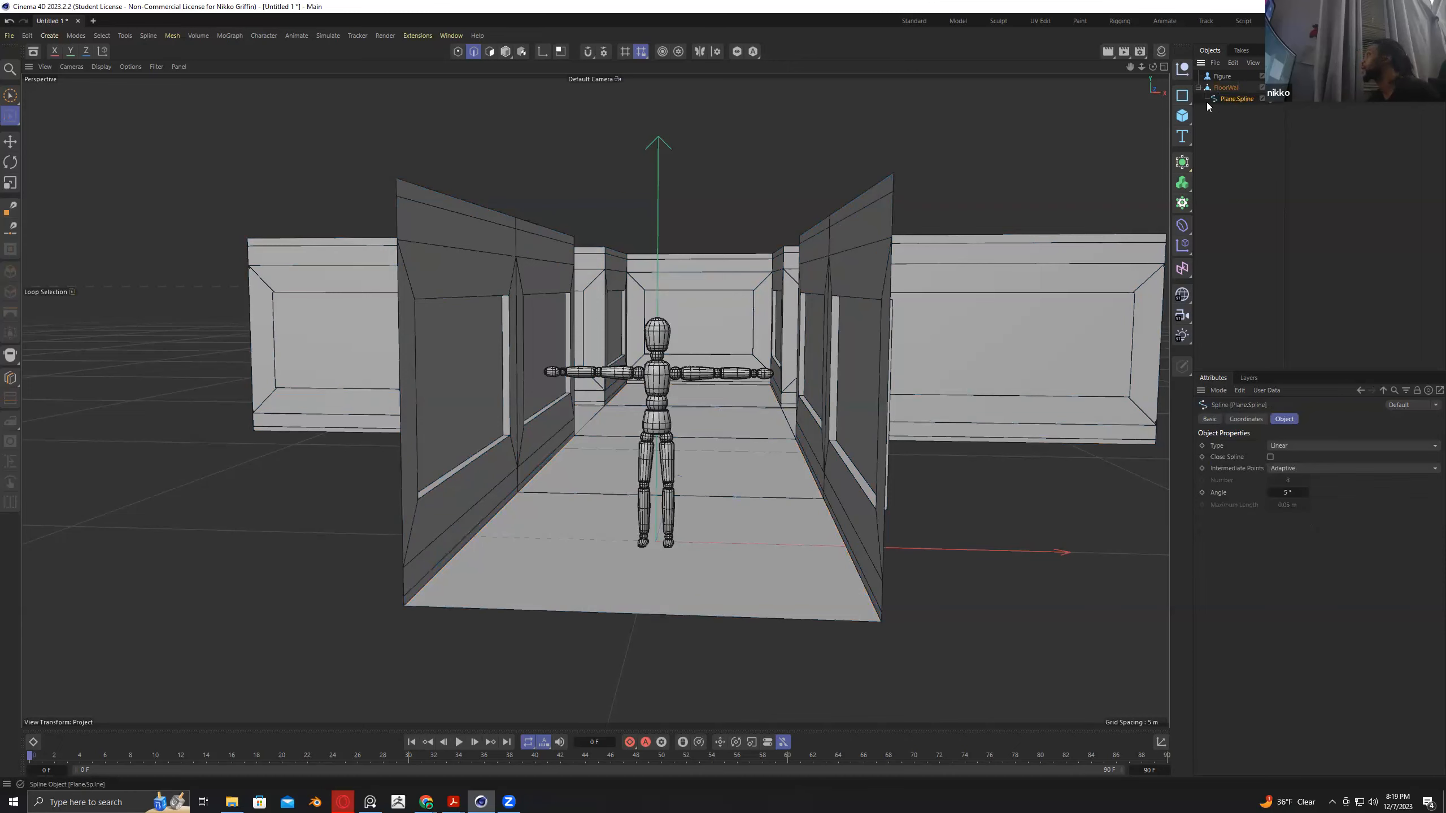
{"action": "left_click", "coordinate": [505, 51]}
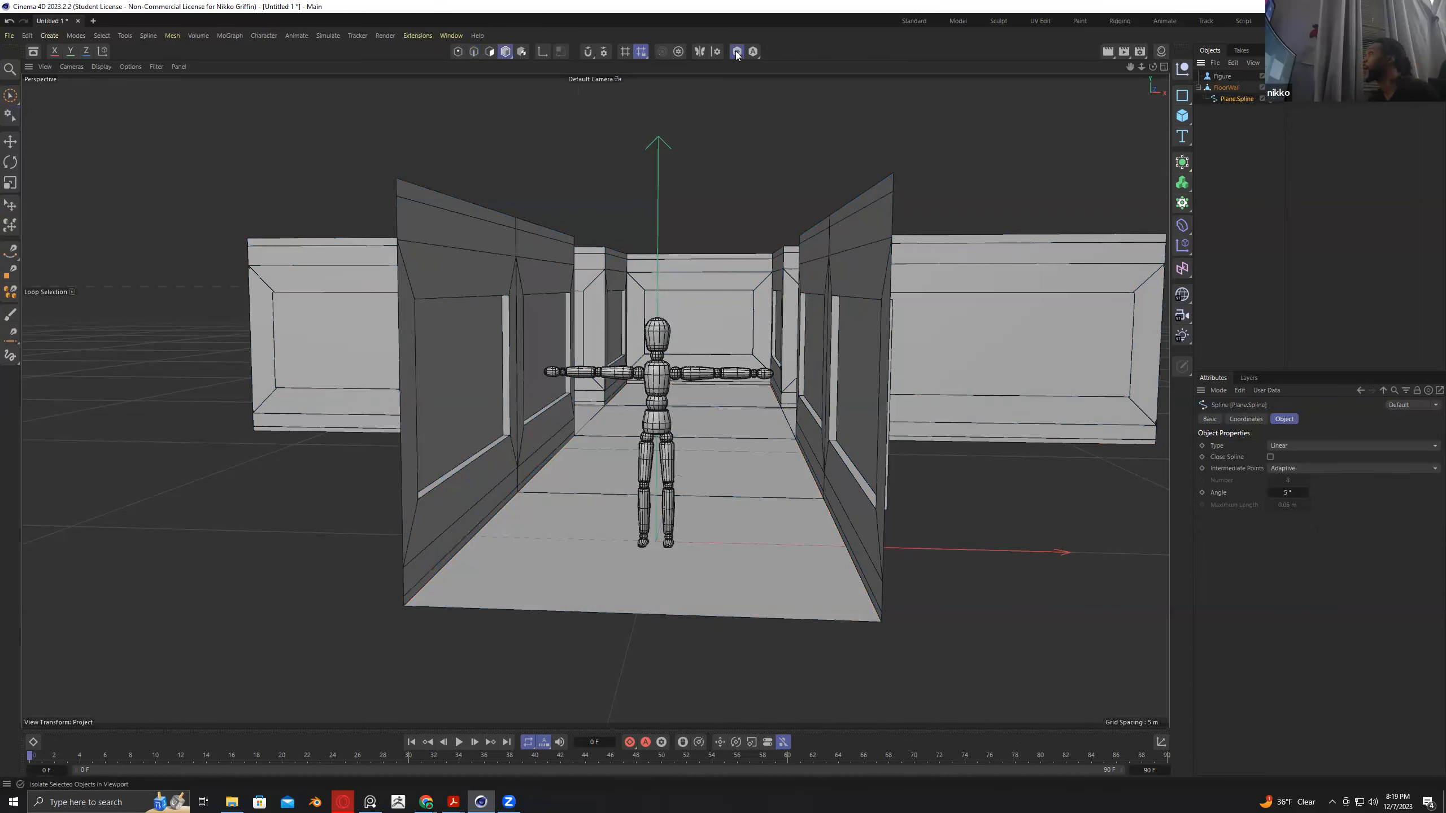
{"action": "left_click", "coordinate": [735, 51]}
{"action": "scroll", "coordinate": [717, 220], "scroll_direction": "up", "scroll_amount": 5}
{"action": "left_click_drag", "start_coordinate": [762, 226], "coordinate": [809, 193], "text": "alt"}
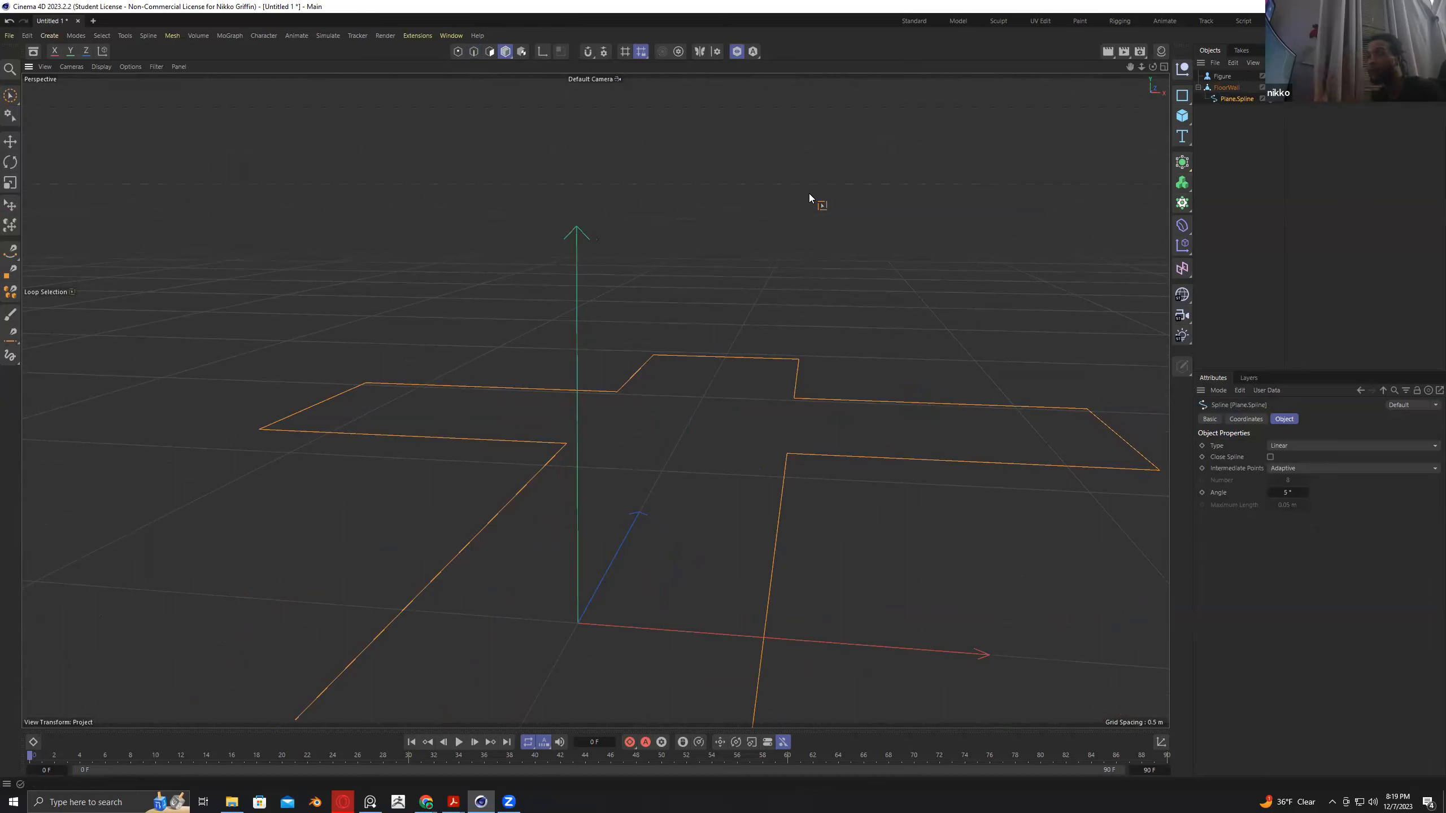
{"action": "scroll", "coordinate": [809, 291], "scroll_direction": "down", "scroll_amount": 6}
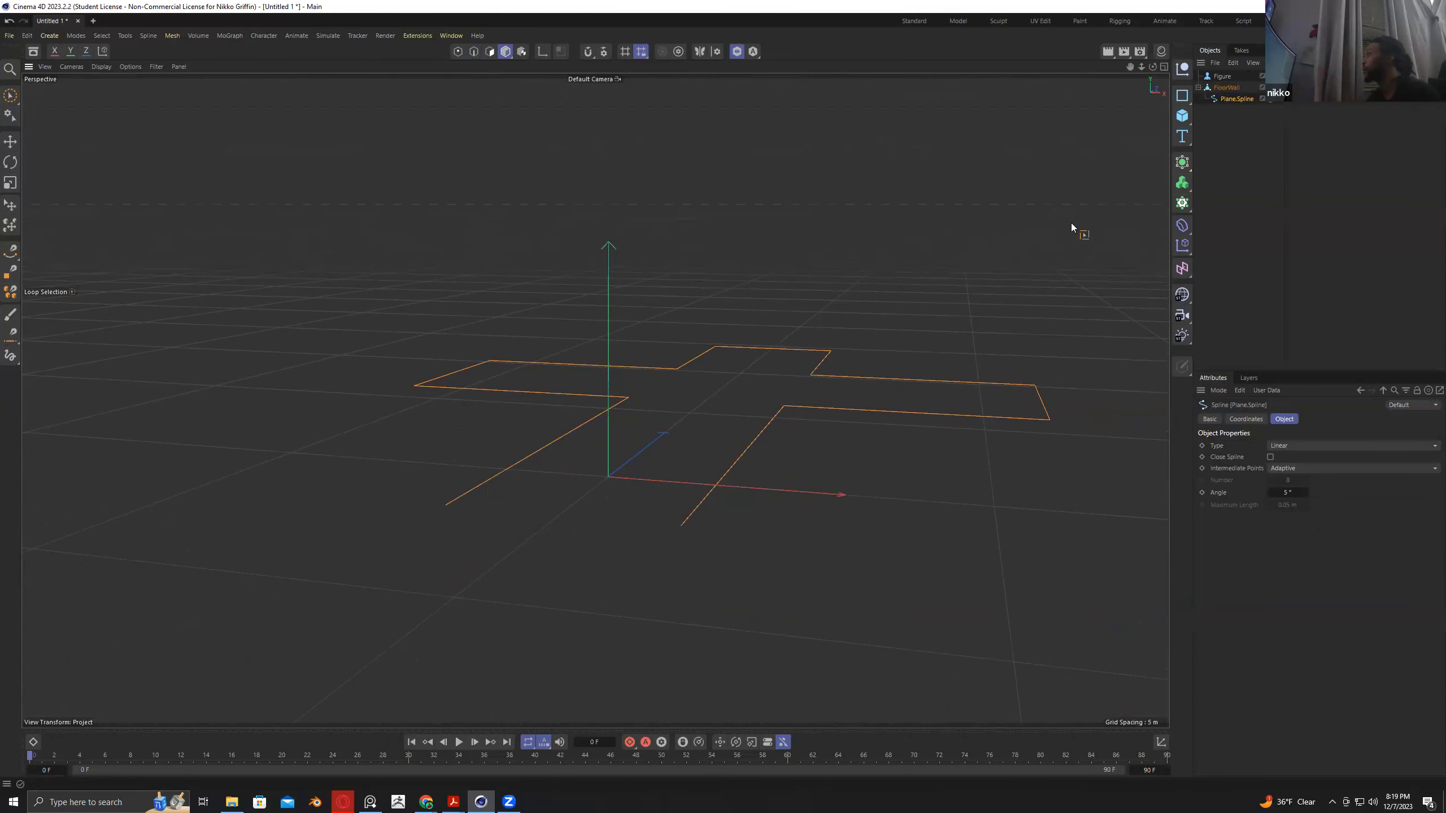
{"action": "left_click", "coordinate": [736, 52]}
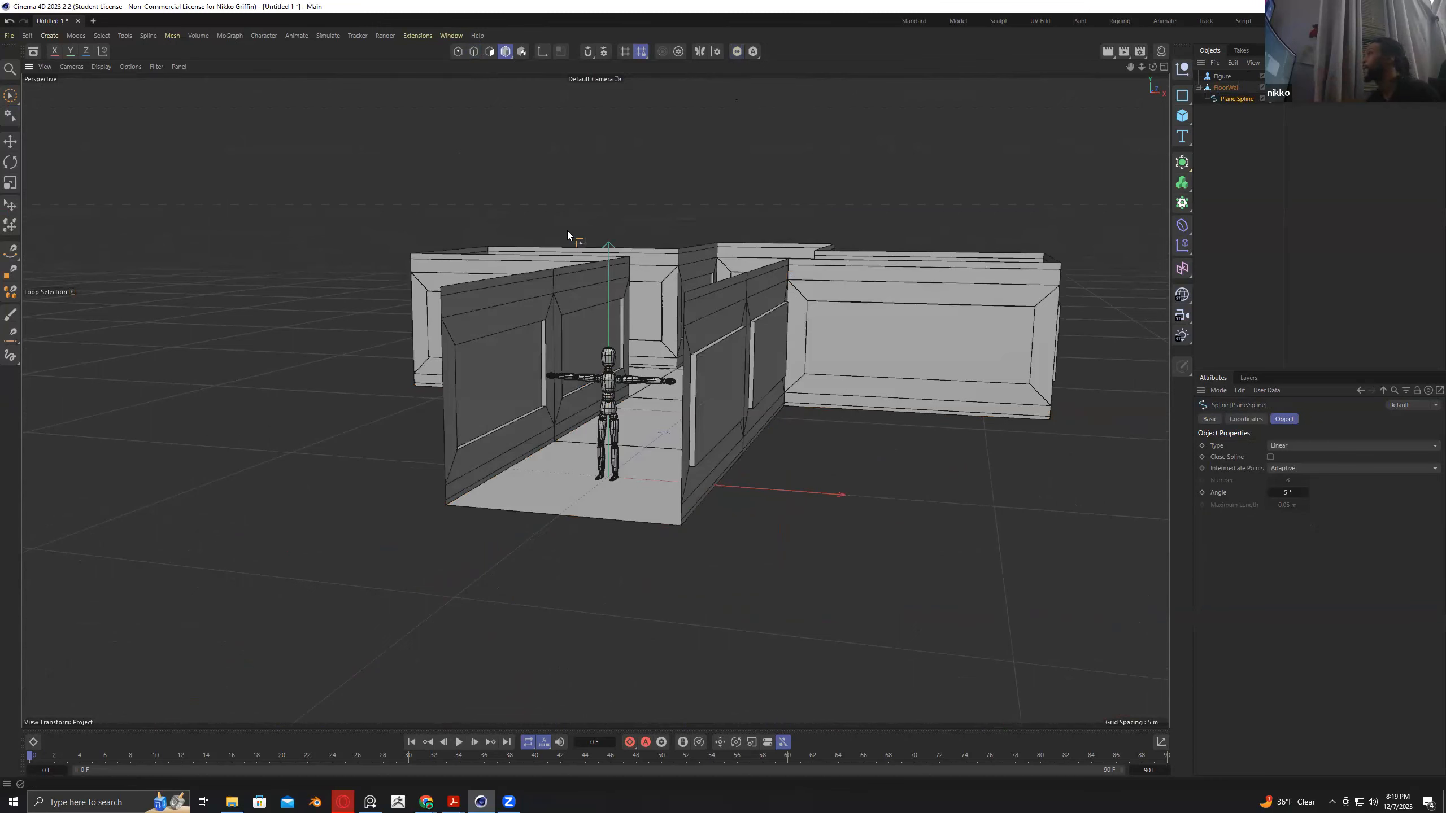
Scale the perimeter spline uniformly until it sits slightly outside the base of the walls.
{"action": "left_click", "coordinate": [10, 182]}
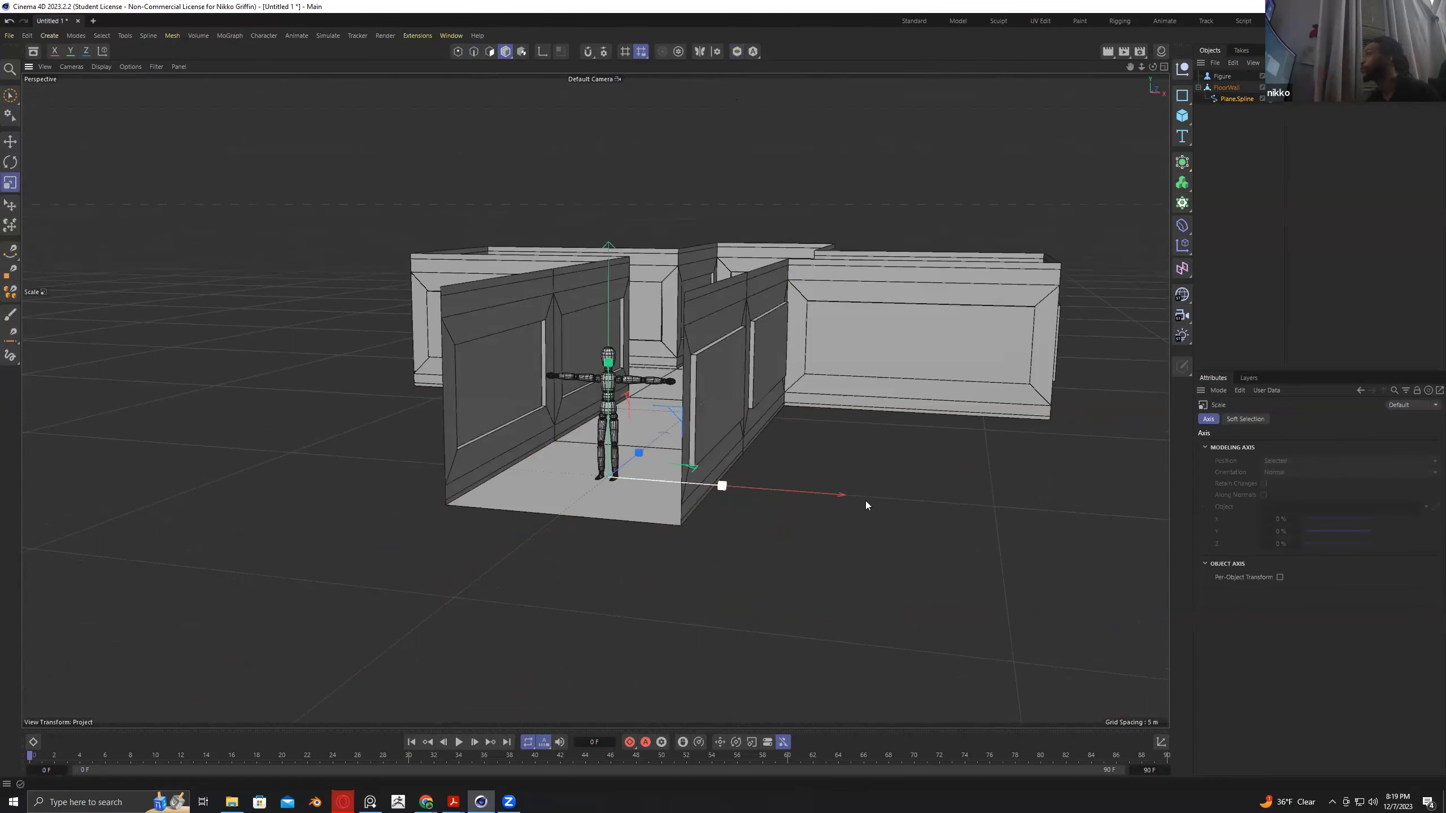
{"action": "left_click_drag", "start_coordinate": [868, 494], "coordinate": [864, 501]}
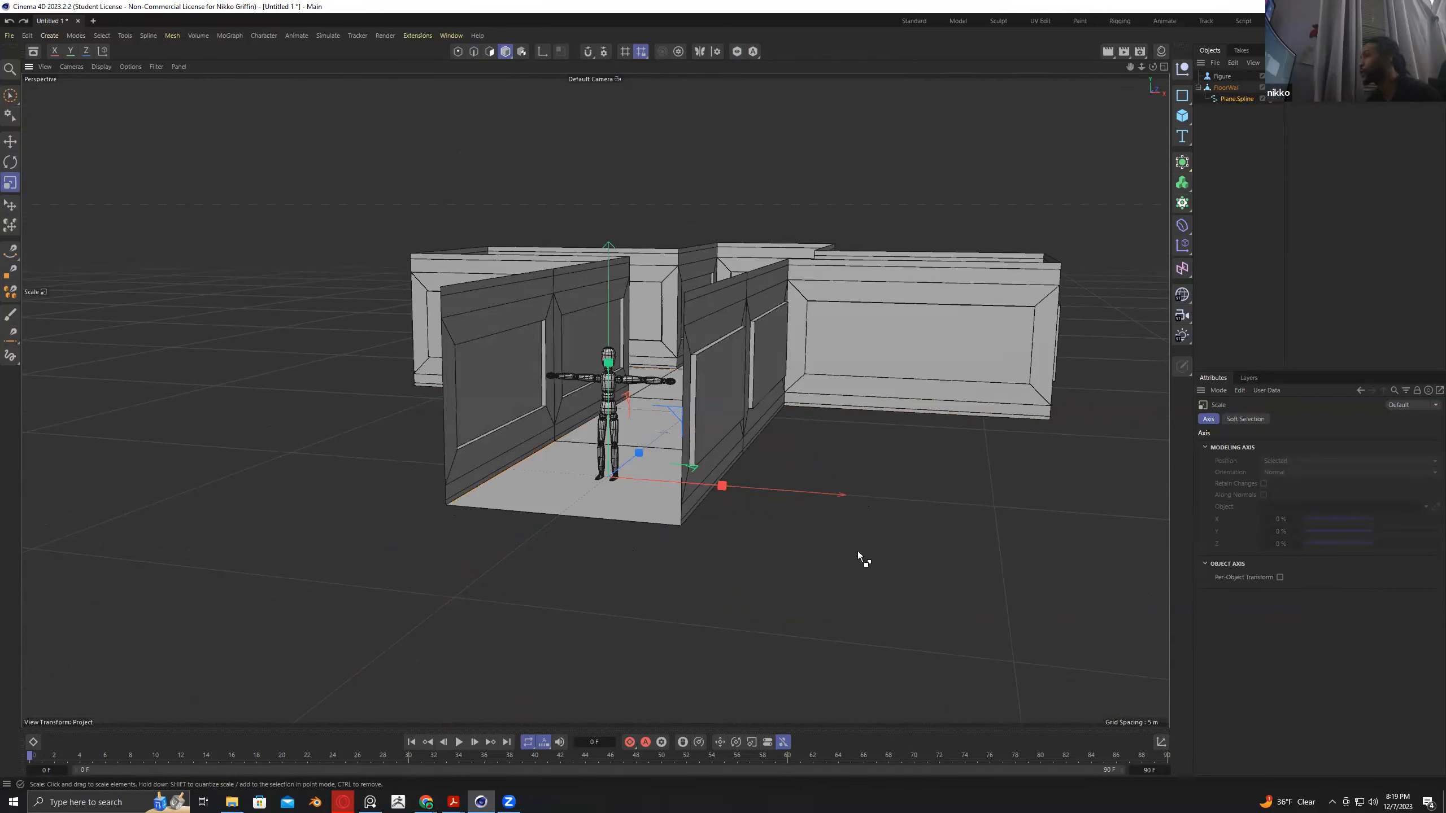
{"action": "left_click_drag", "start_coordinate": [867, 549], "coordinate": [858, 551]}
{"action": "mouse_move", "coordinate": [913, 625]}
{"action": "left_mouse_down"}
{"action": "mouse_move", "coordinate": [883, 624]}
{"action": "mouse_move", "coordinate": [929, 628]}
{"action": "left_mouse_up"}
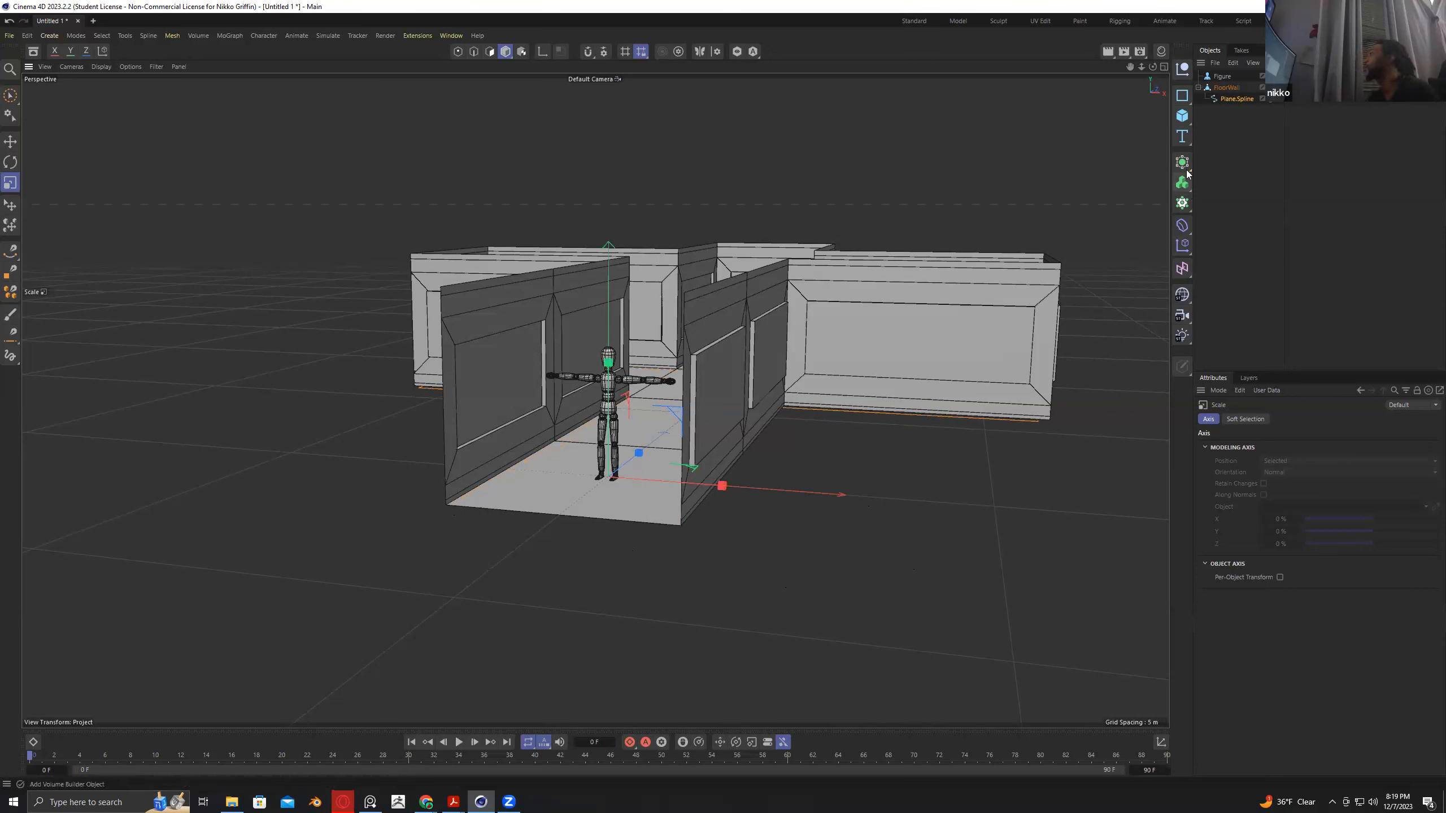
Add a Cloner object and a Cube primitive to the scene.
{"action": "left_click", "coordinate": [1182, 204]}
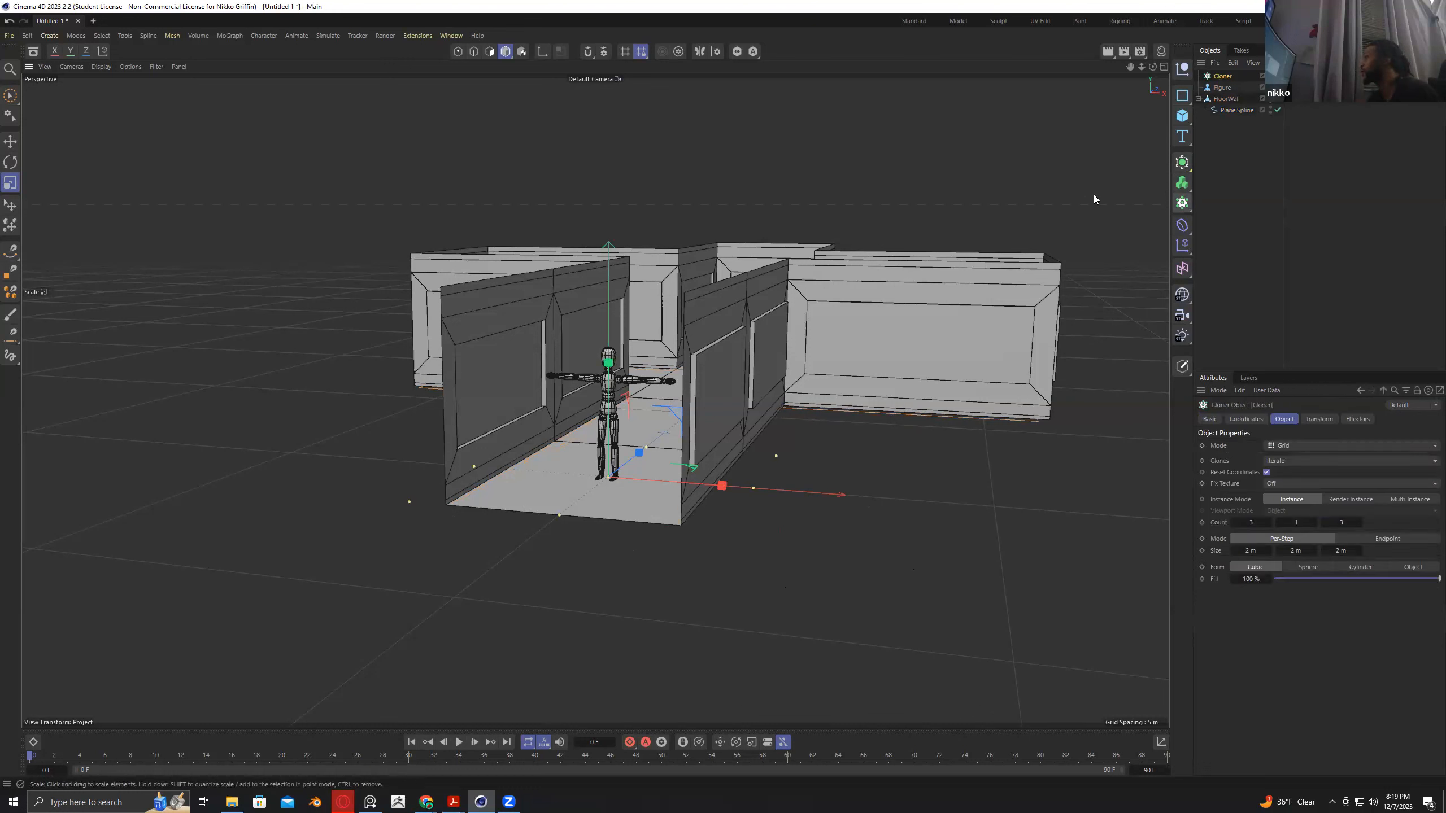
{"action": "left_click", "coordinate": [1180, 116]}
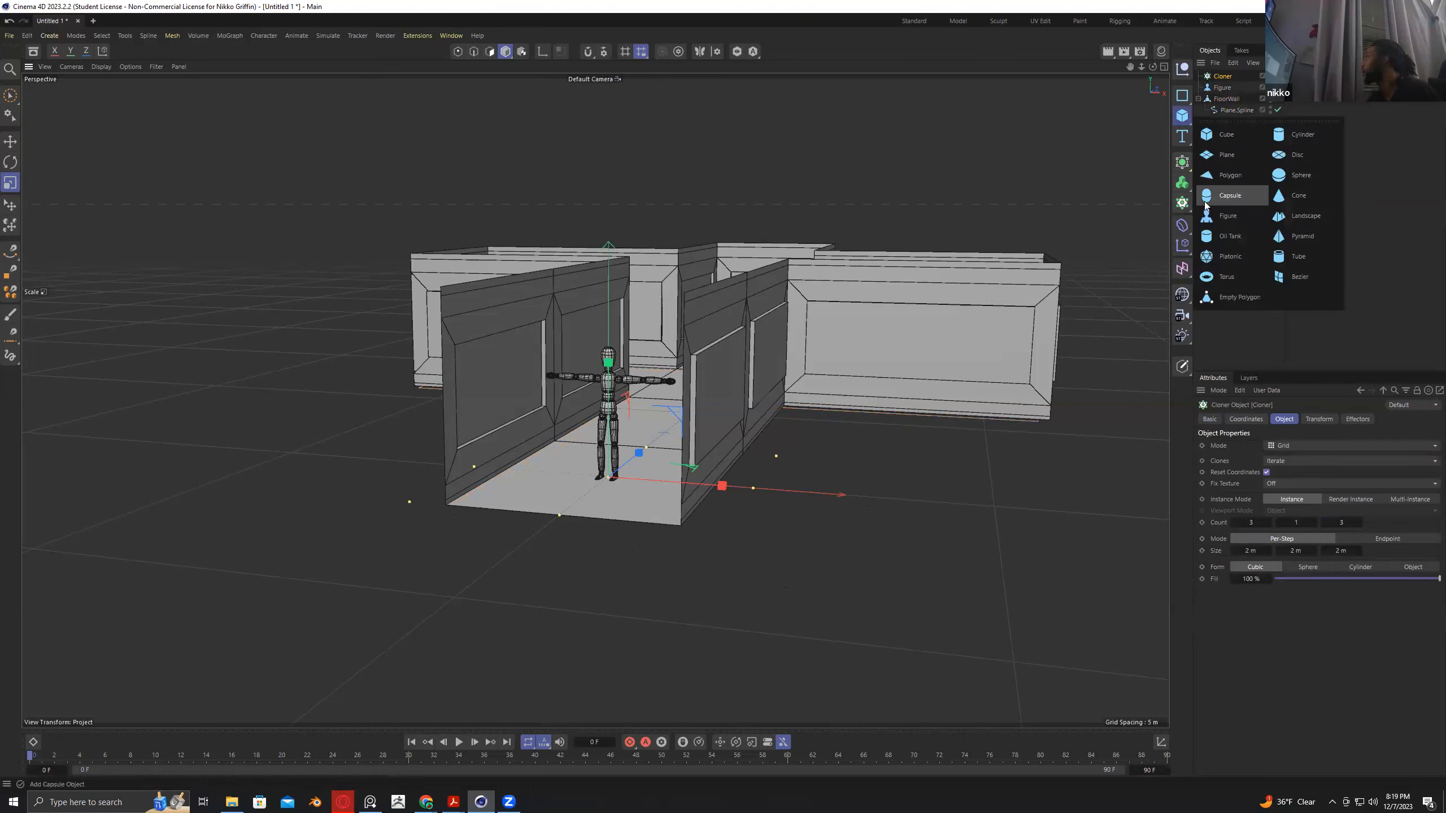
{"action": "left_click", "coordinate": [1202, 134]}
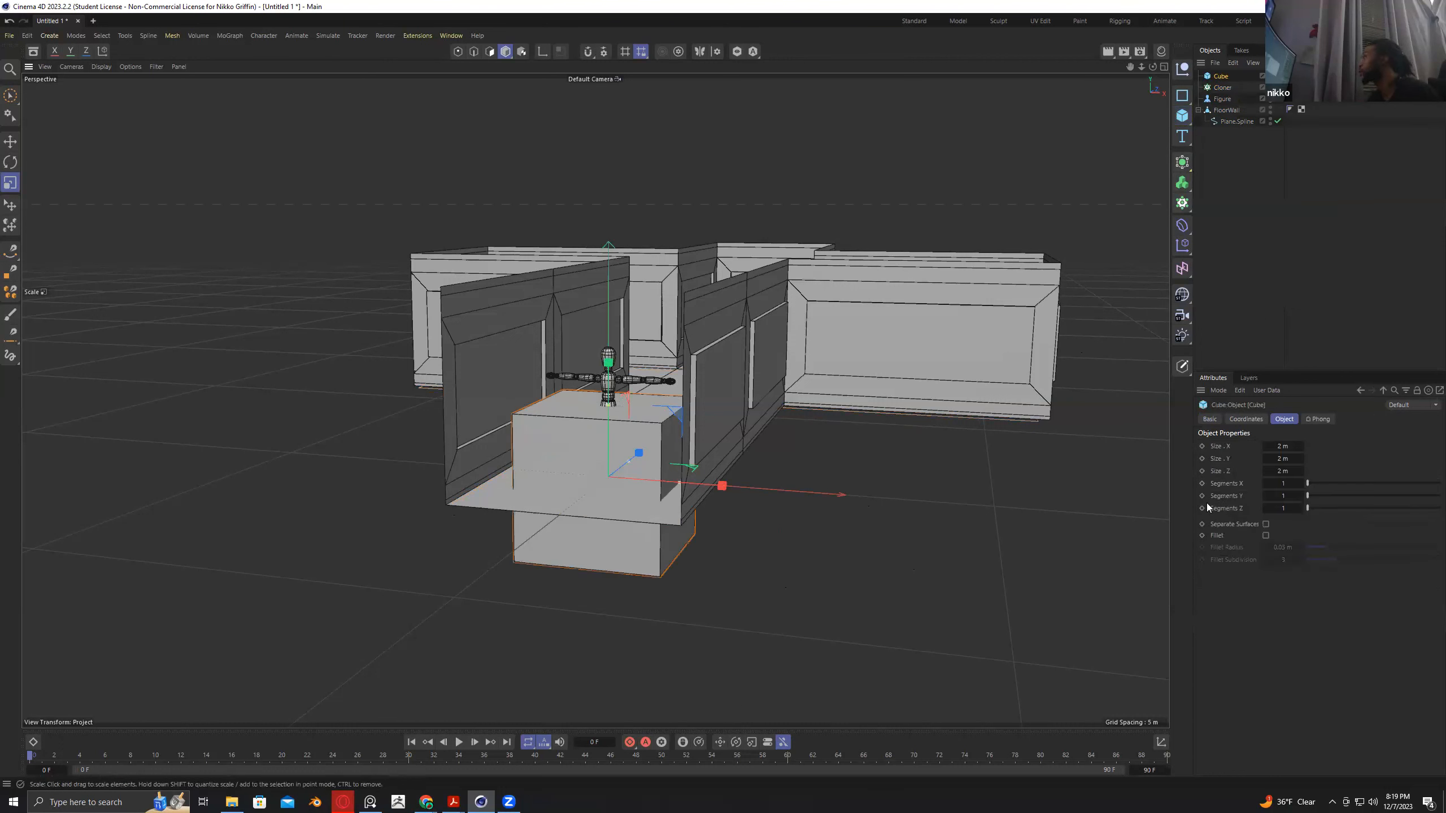
Set the cube's X and Z sizes to 0.2 m and enable its fillet with a 0.01 m radius.
{"action": "left_click", "coordinate": [1286, 448]}
{"action": "type", "text": "0"}
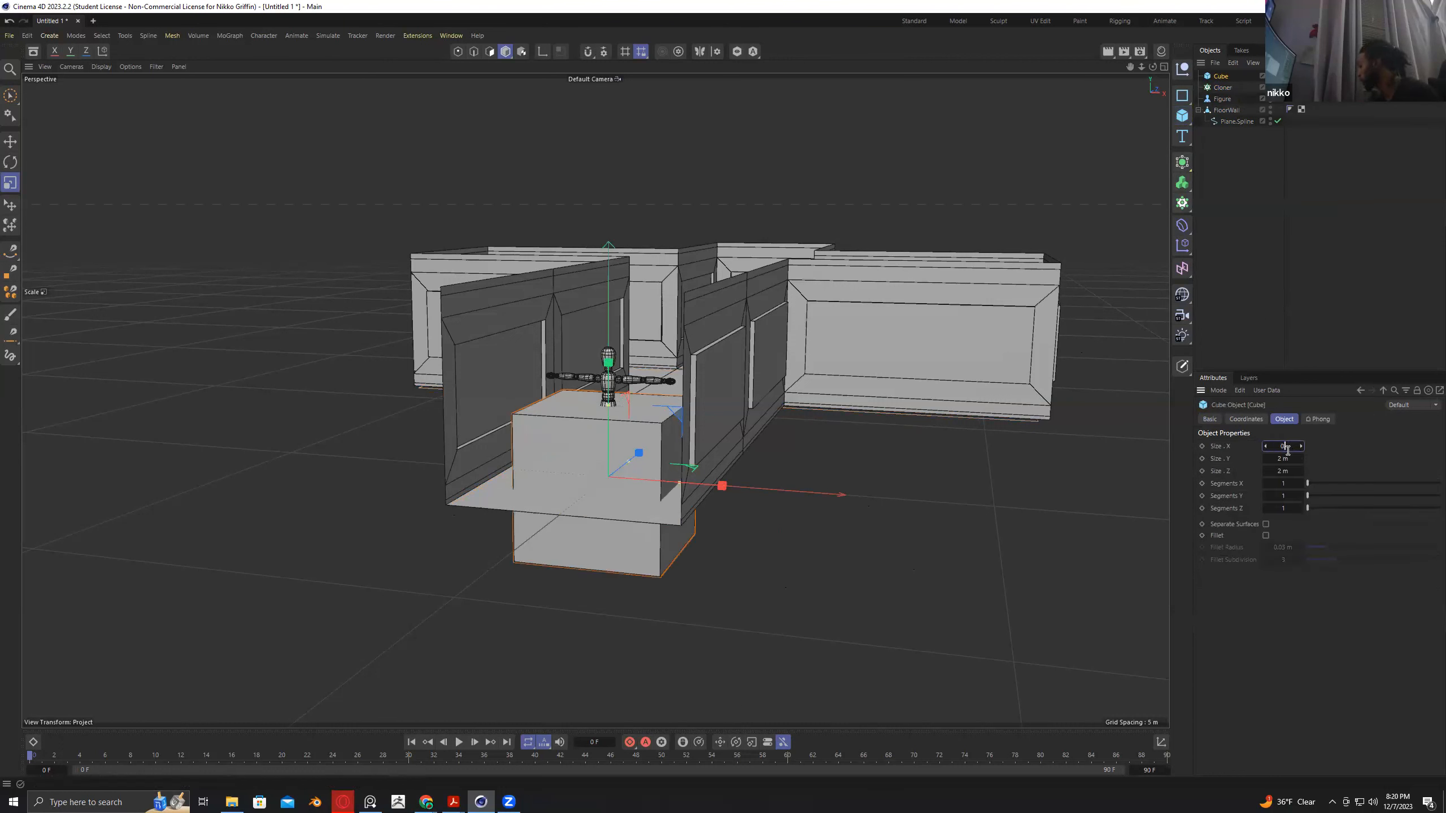
{"action": "type", "text": ".2"}
{"action": "left_click", "coordinate": [1281, 471]}
{"action": "type", "text": "0.2"}
{"action": "key", "text": "Return"}
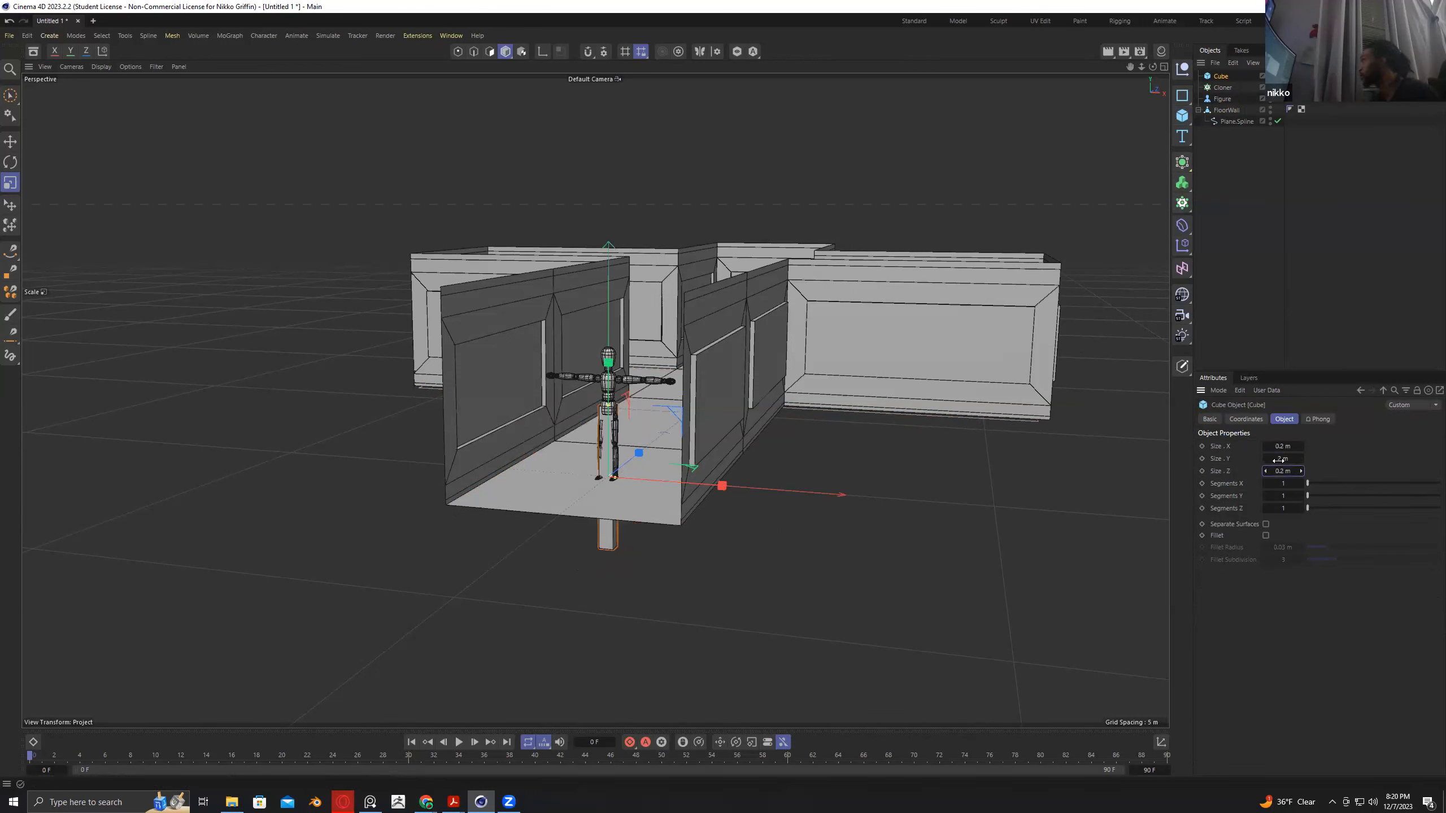
{"action": "left_click", "coordinate": [1281, 458]}
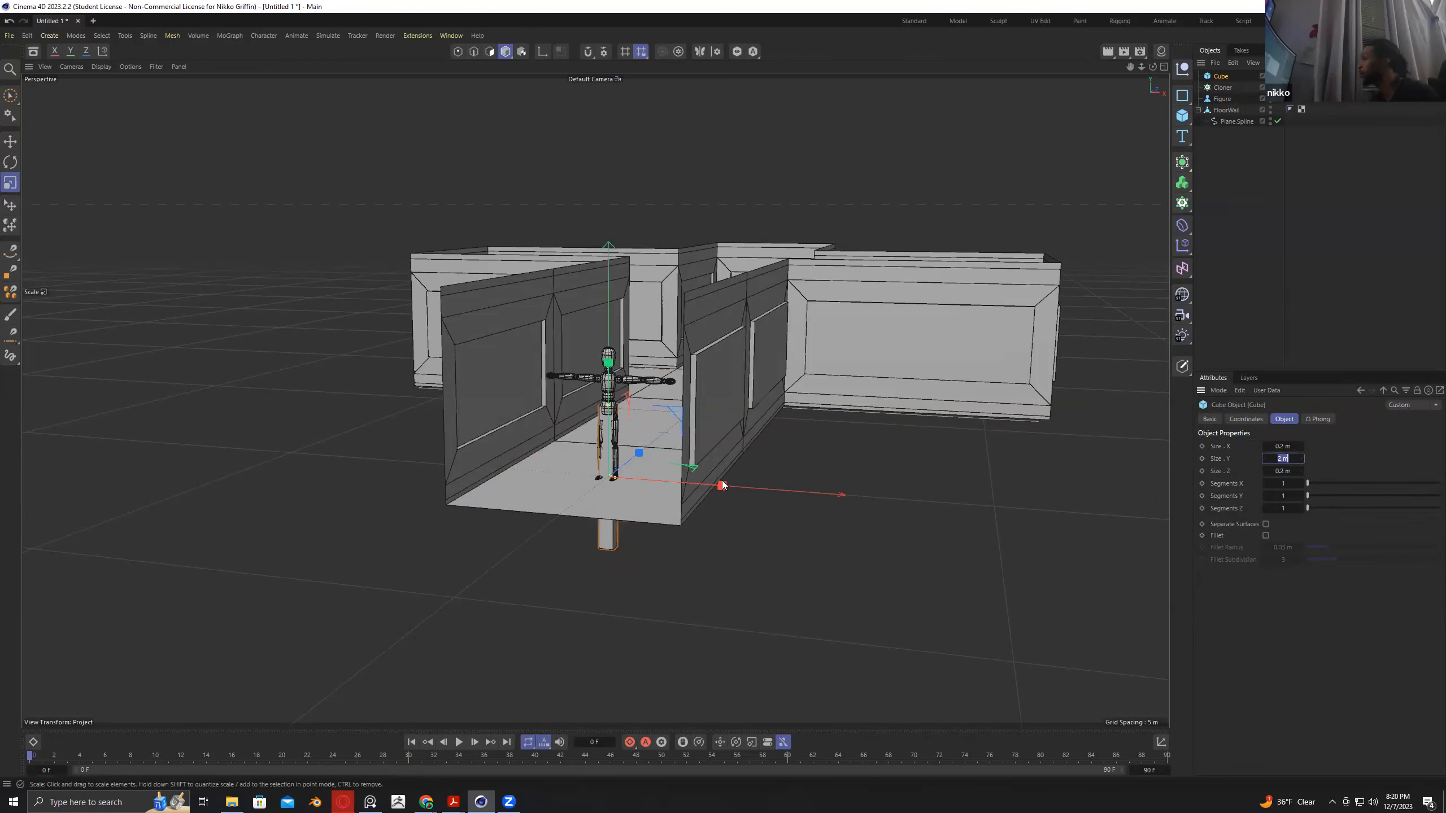
{"action": "left_click", "coordinate": [1265, 536]}
{"action": "left_click_drag", "start_coordinate": [1325, 550], "coordinate": [1311, 550]}
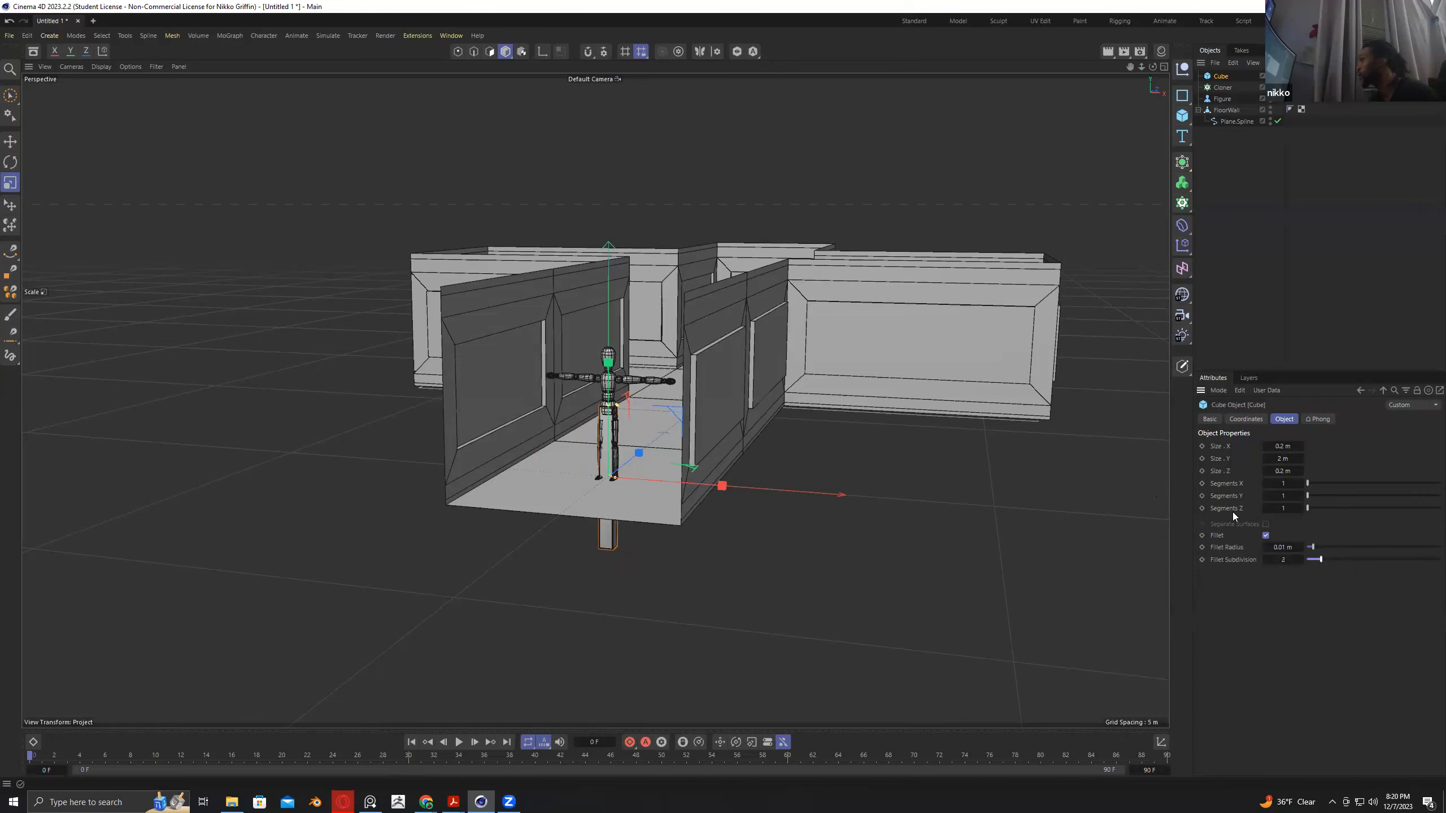
Add a Bend deformer as a child of the cube and nest the cube under the Cloner.
{"action": "left_click", "coordinate": [1182, 229]}
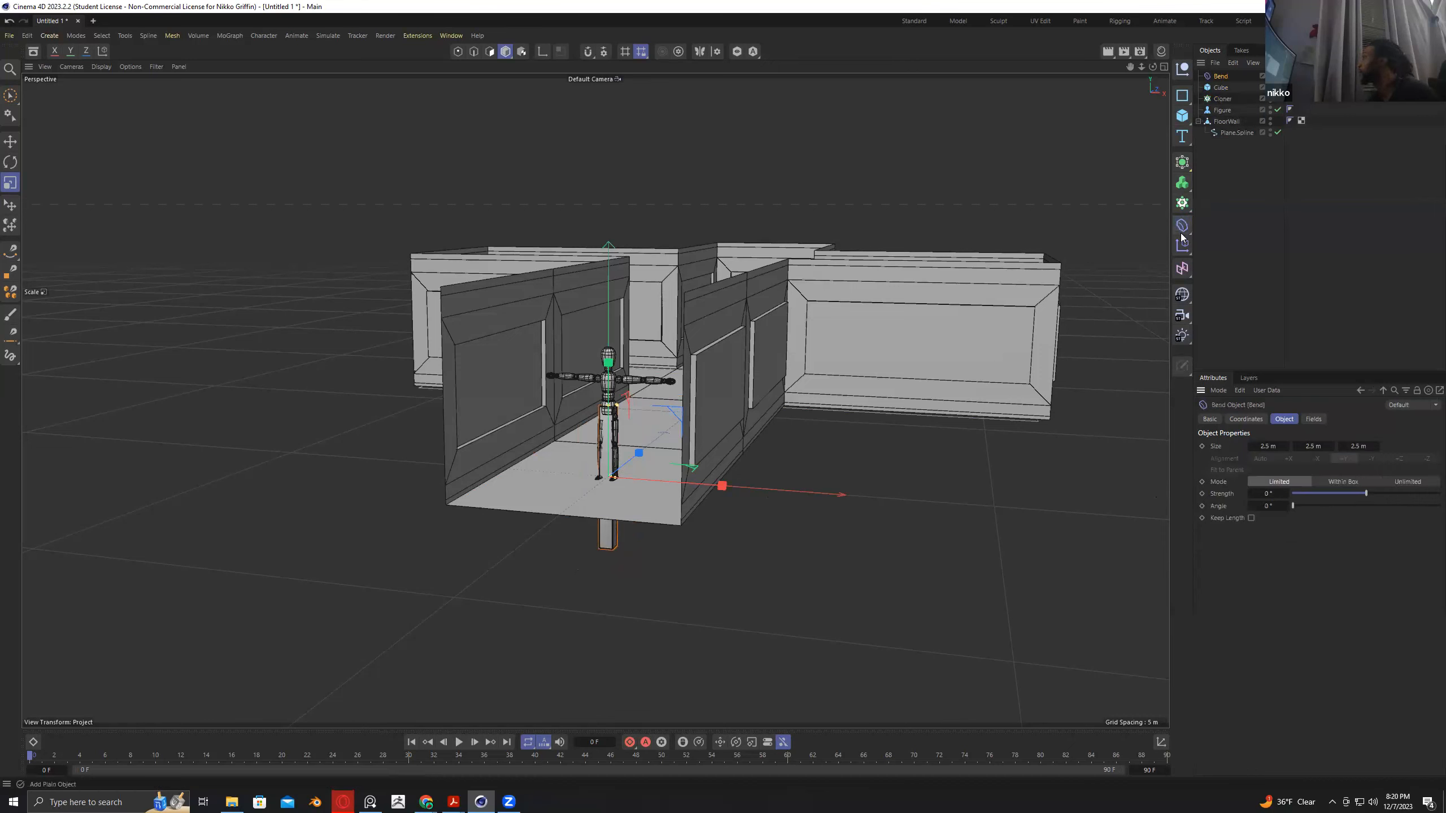
{"action": "left_click_drag", "start_coordinate": [1220, 76], "coordinate": [1217, 88]}
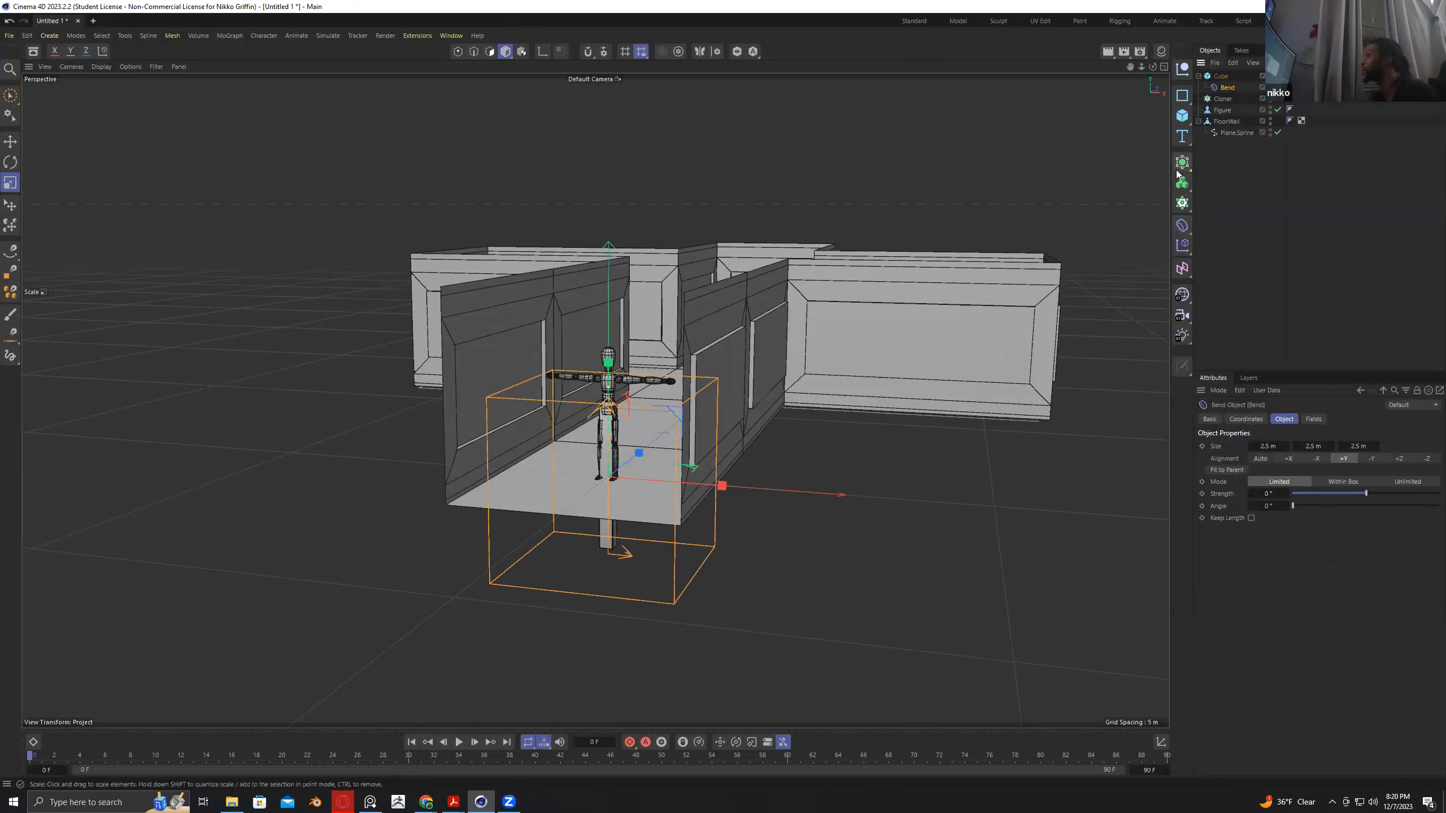
{"action": "left_click_drag", "start_coordinate": [1214, 78], "coordinate": [1221, 102]}
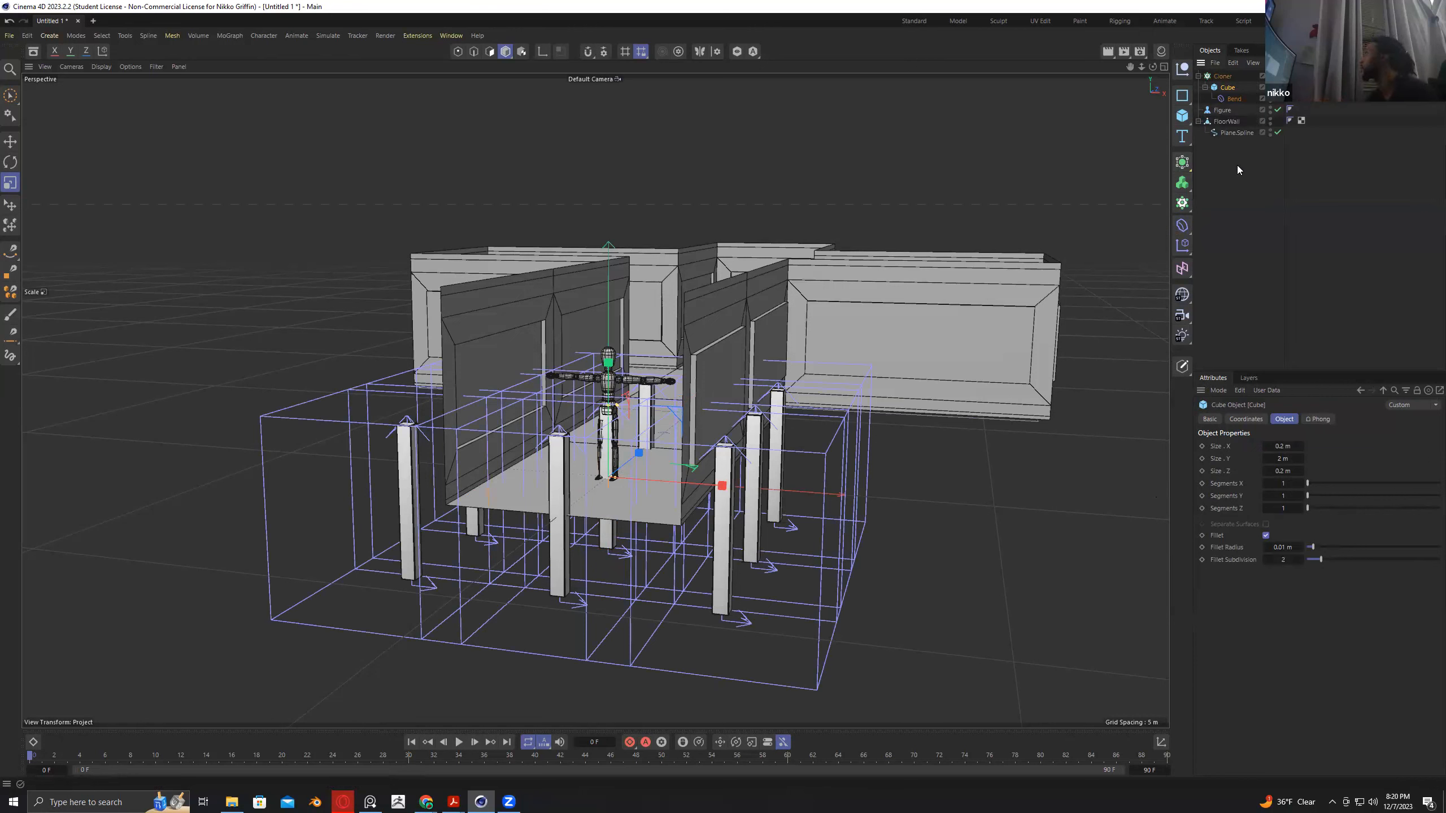
Switch the Cloner to Object mode and assign Plane.Spline as the object its clones follow.
{"action": "left_click", "coordinate": [1223, 76]}
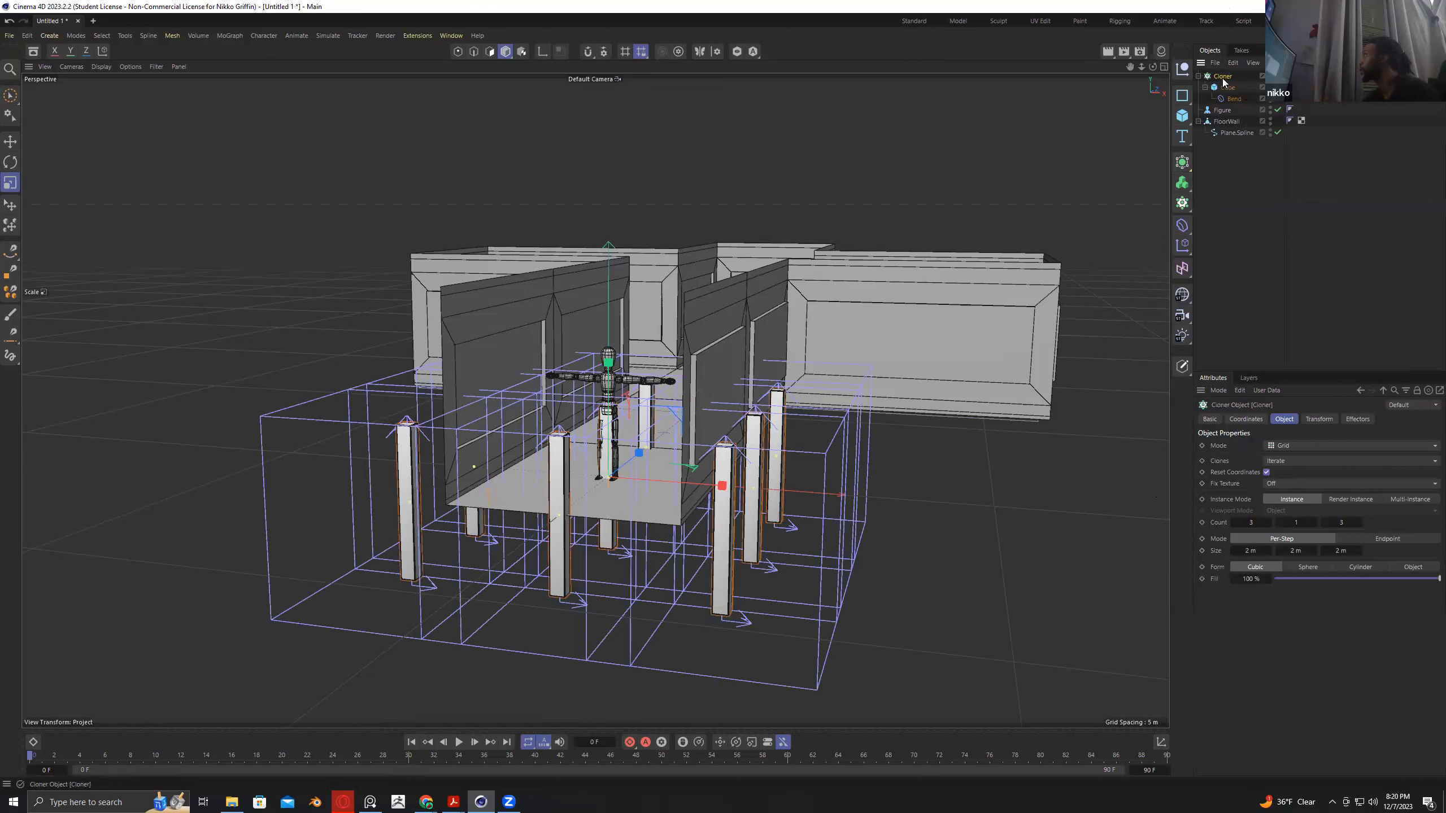
{"action": "left_click", "coordinate": [1284, 450]}
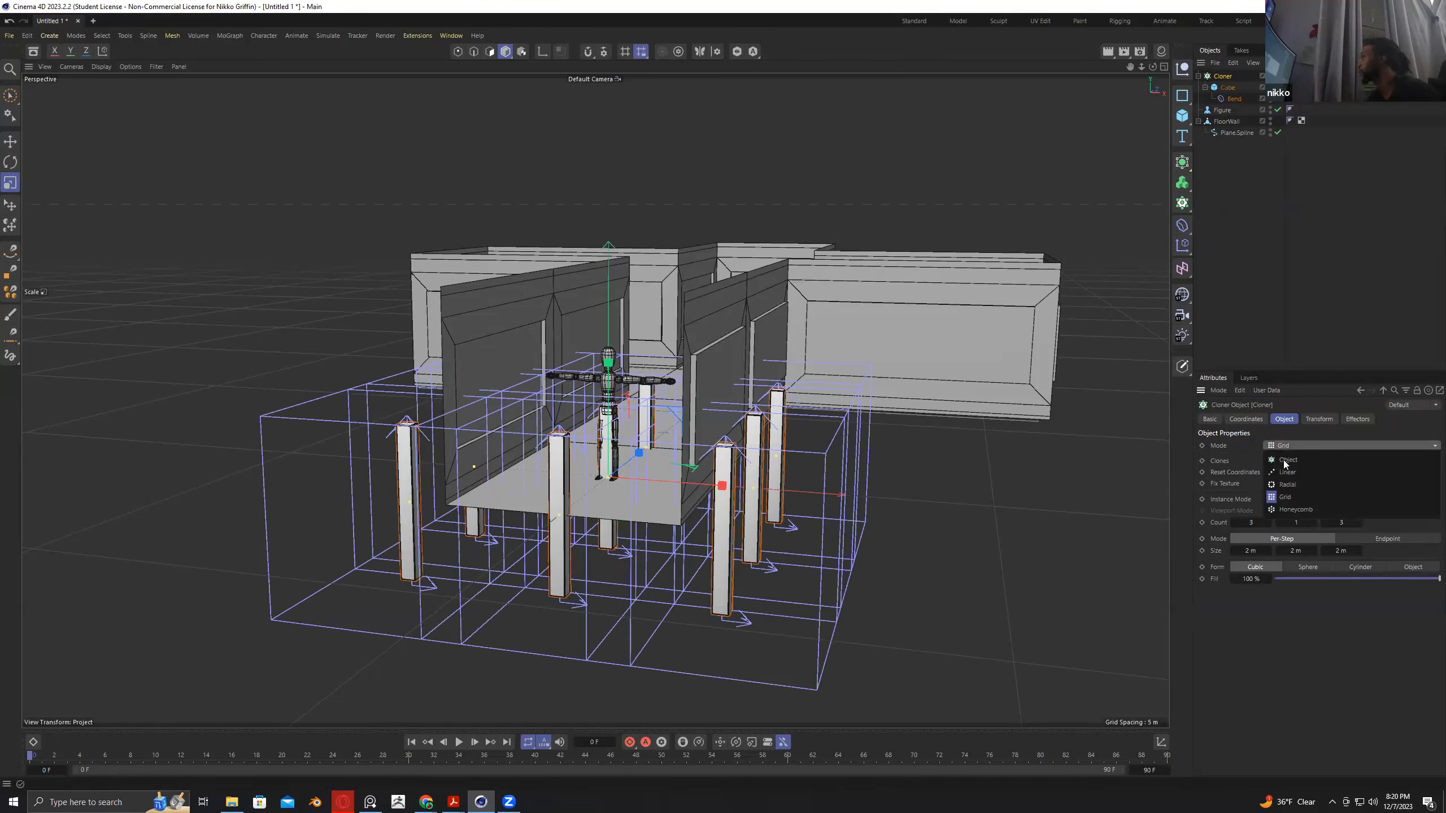
{"action": "left_click", "coordinate": [1286, 463]}
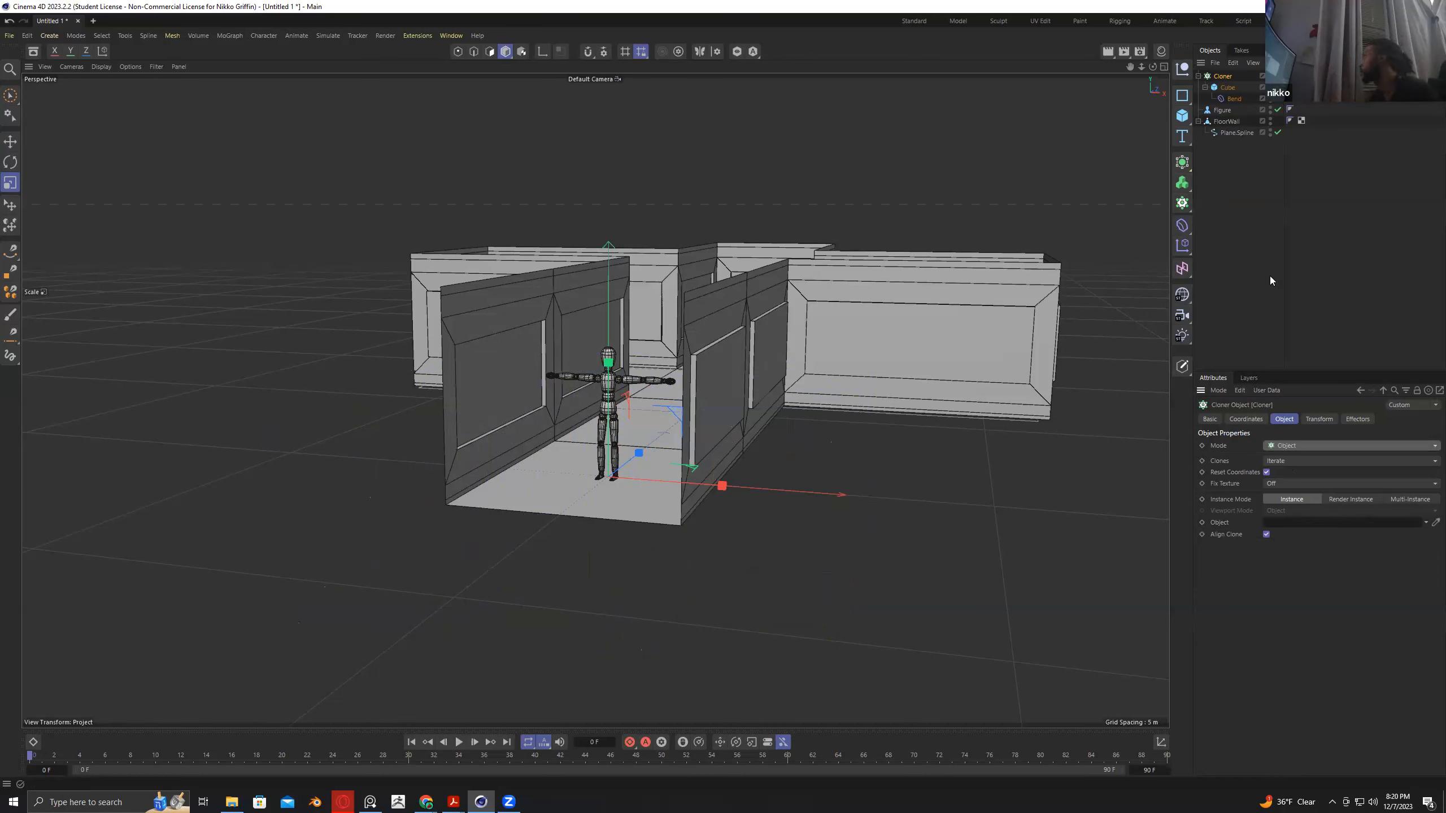
{"action": "left_click_drag", "start_coordinate": [1224, 133], "coordinate": [1288, 523]}
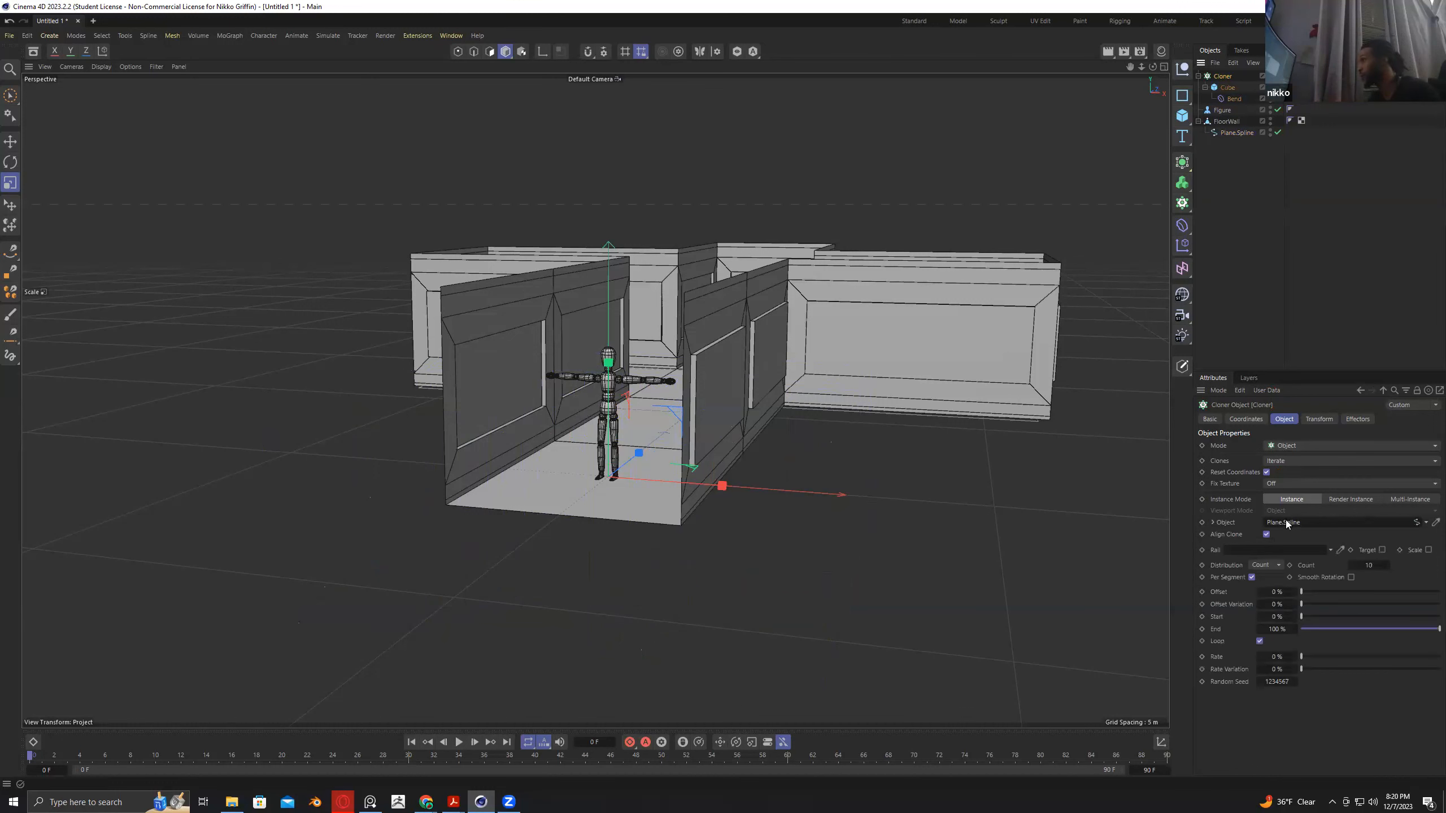
{"action": "left_click_drag", "start_coordinate": [1026, 525], "coordinate": [1005, 523], "text": "alt"}
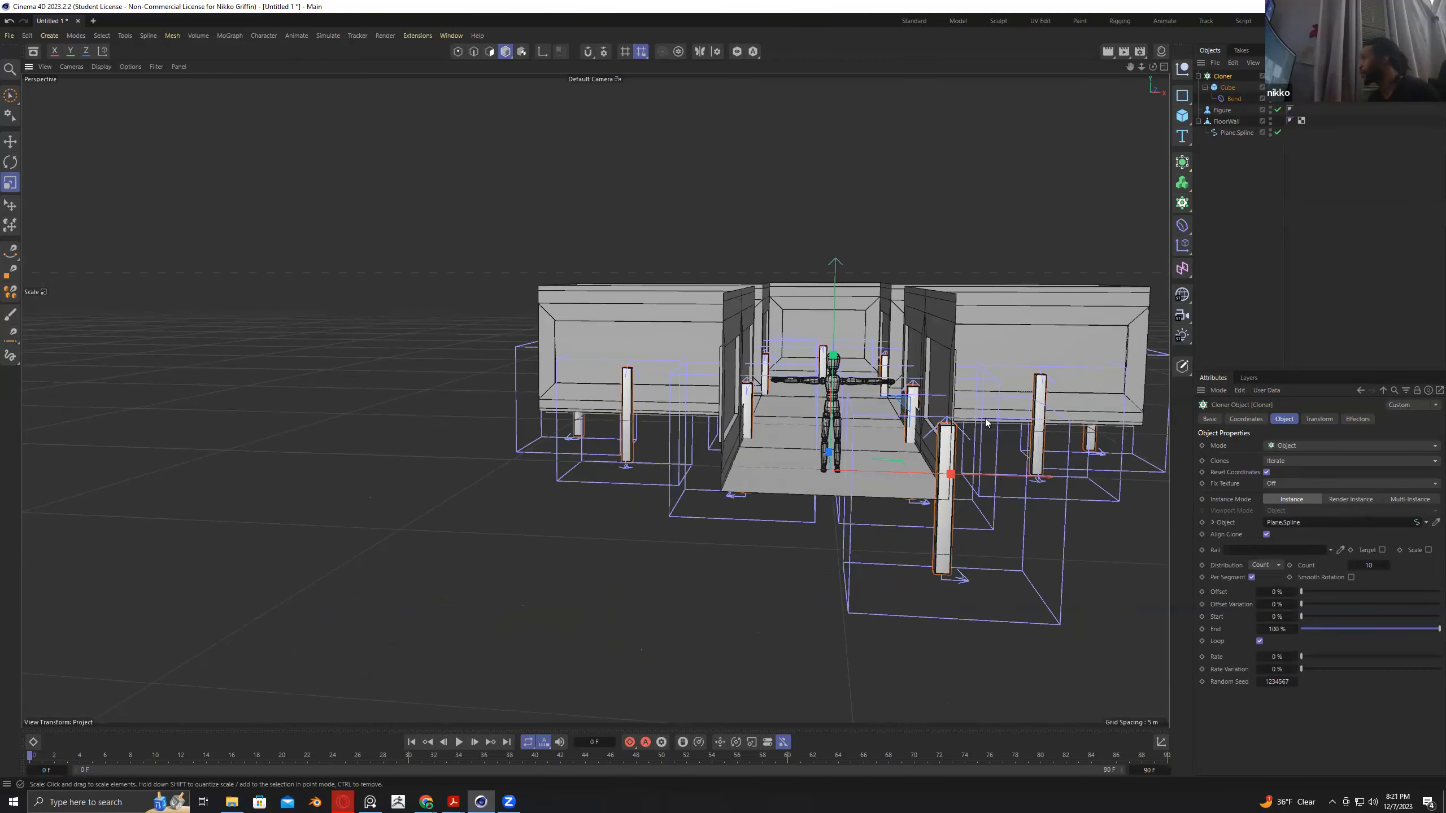
With the Cloner disabled, take the Bend deformer out of the cube and make the cube editable.
{"action": "left_click", "coordinate": [1227, 87]}
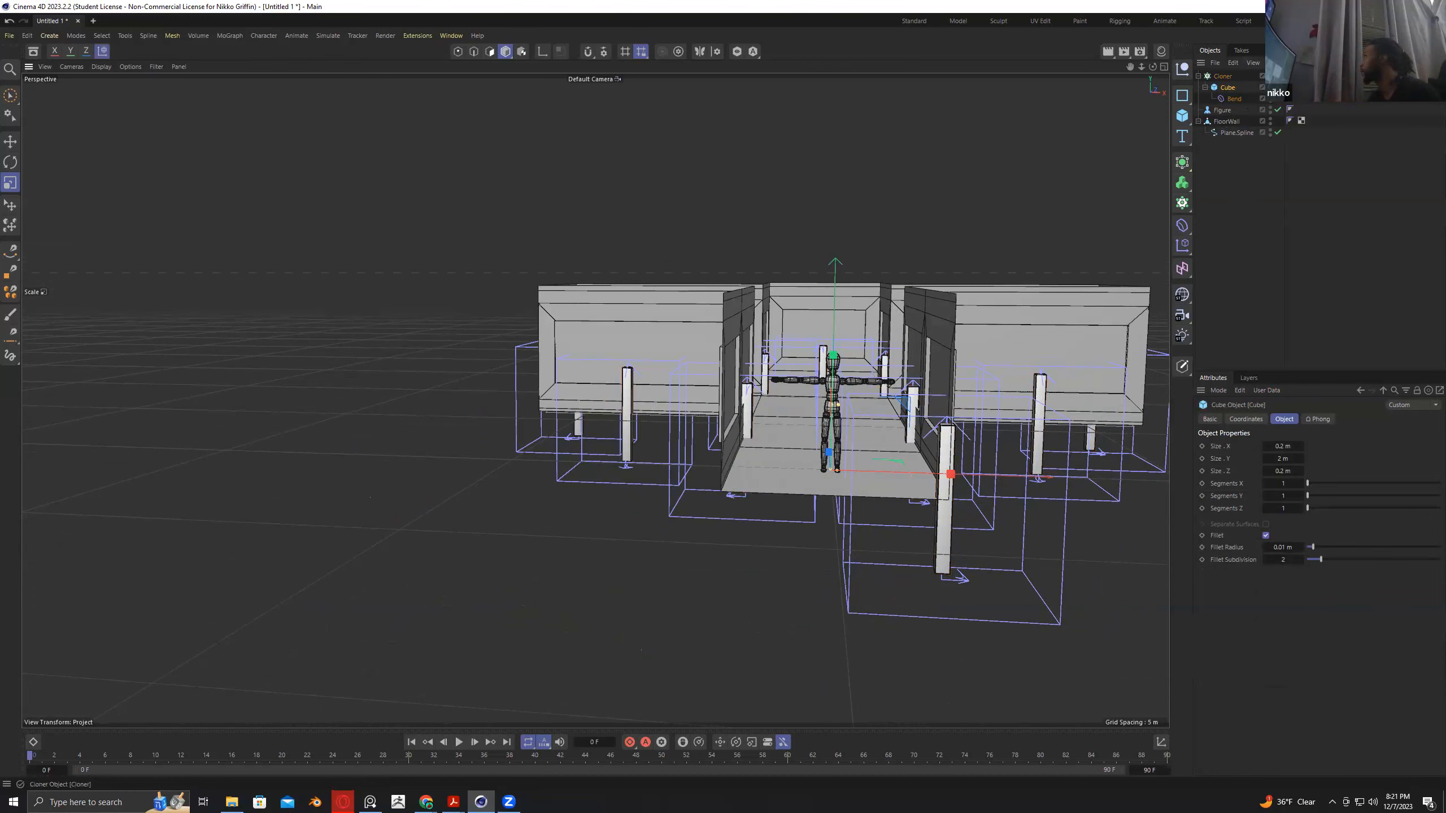
{"action": "left_click", "coordinate": [1277, 76]}
{"action": "left_click_drag", "start_coordinate": [1070, 337], "coordinate": [1045, 326], "text": "alt"}
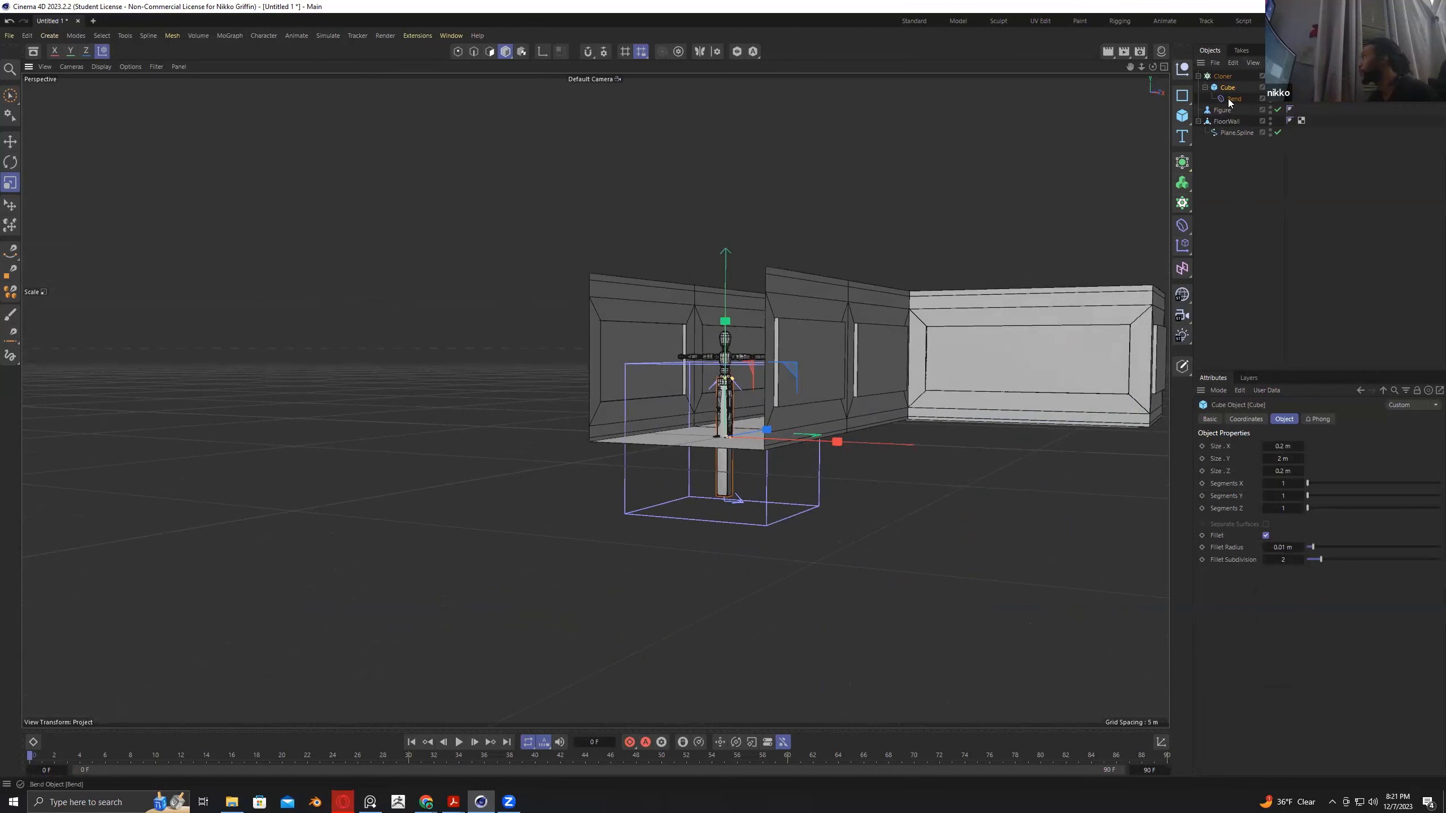
{"action": "left_click_drag", "start_coordinate": [1229, 100], "coordinate": [1225, 84]}
{"action": "left_click", "coordinate": [1227, 98]}
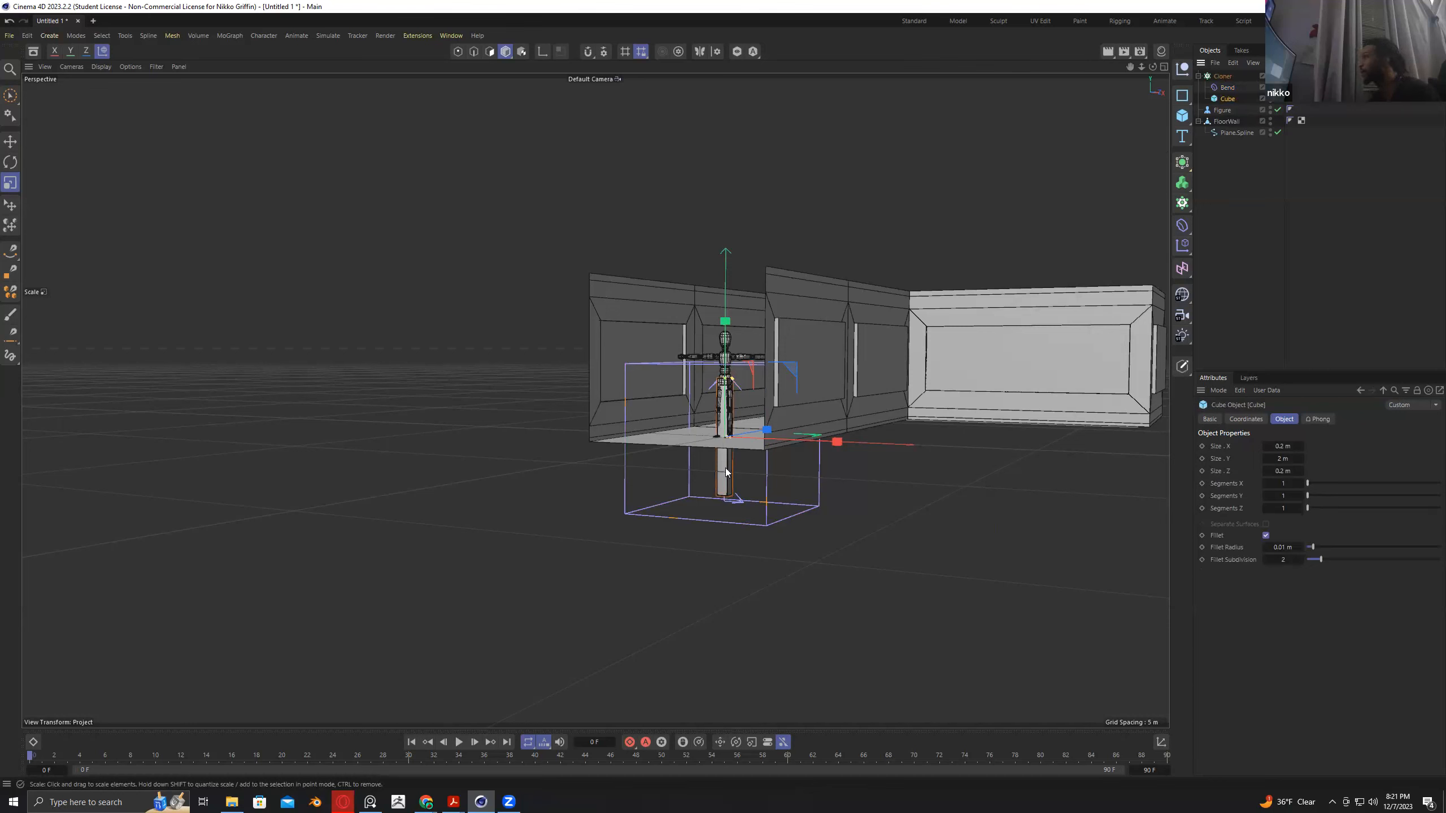
{"action": "key", "text": "c"}
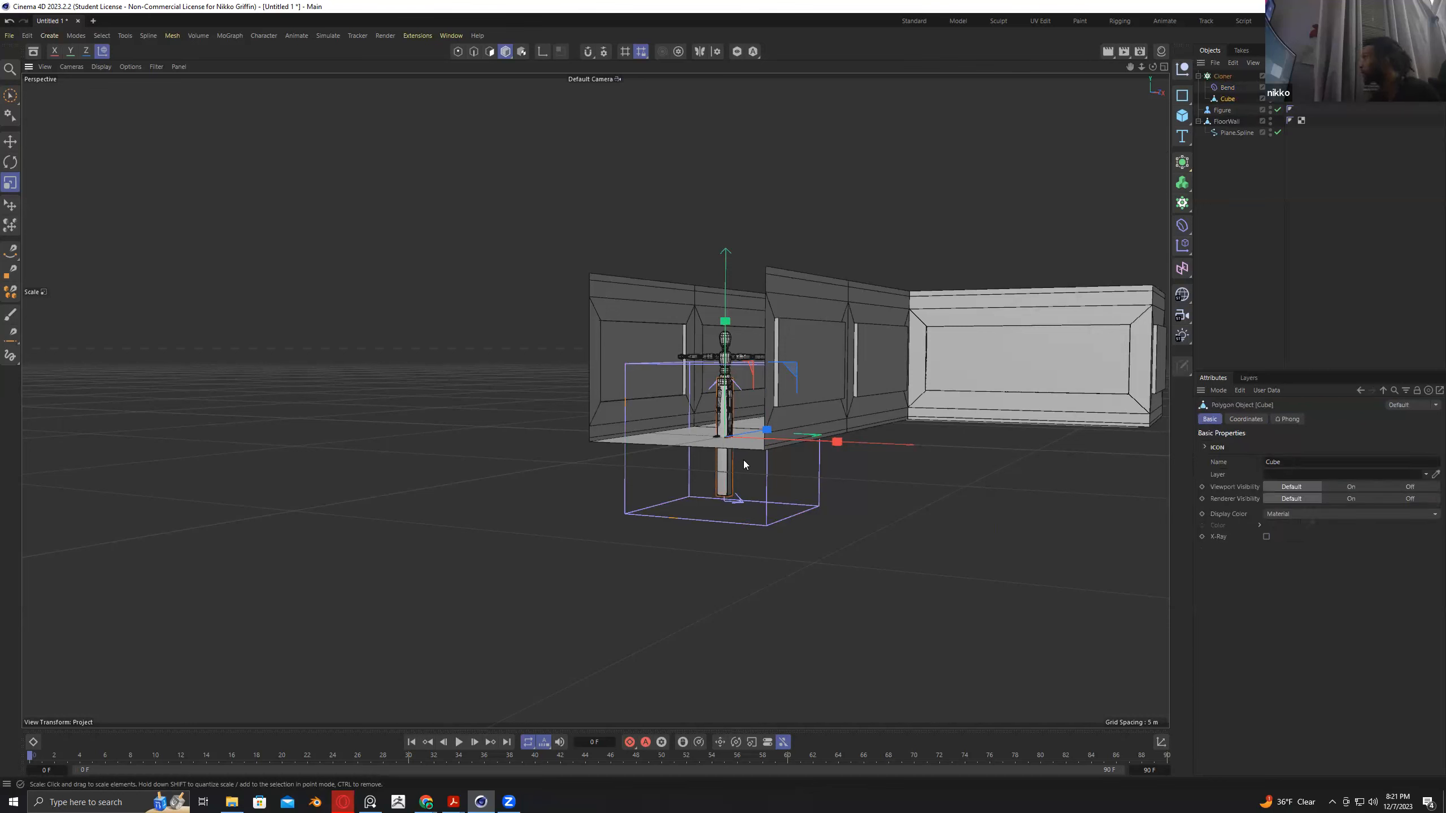
Lower the cube's axis to the base of the beam, nest the Bend deformer back under the cube and re-enable the Cloner.
{"action": "key", "text": "l"}
{"action": "key", "text": "e"}
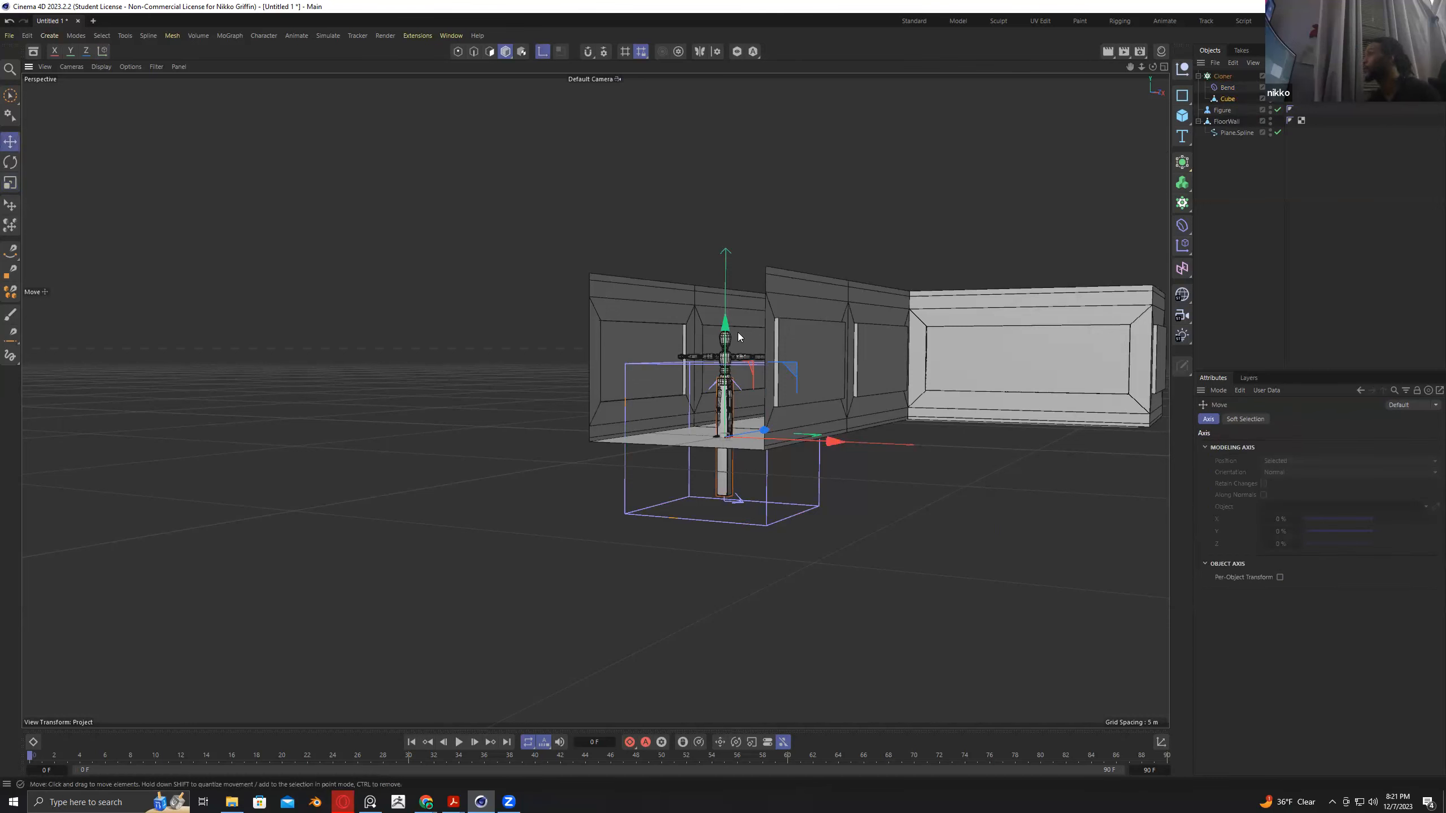
{"action": "left_click_drag", "start_coordinate": [726, 329], "coordinate": [723, 386]}
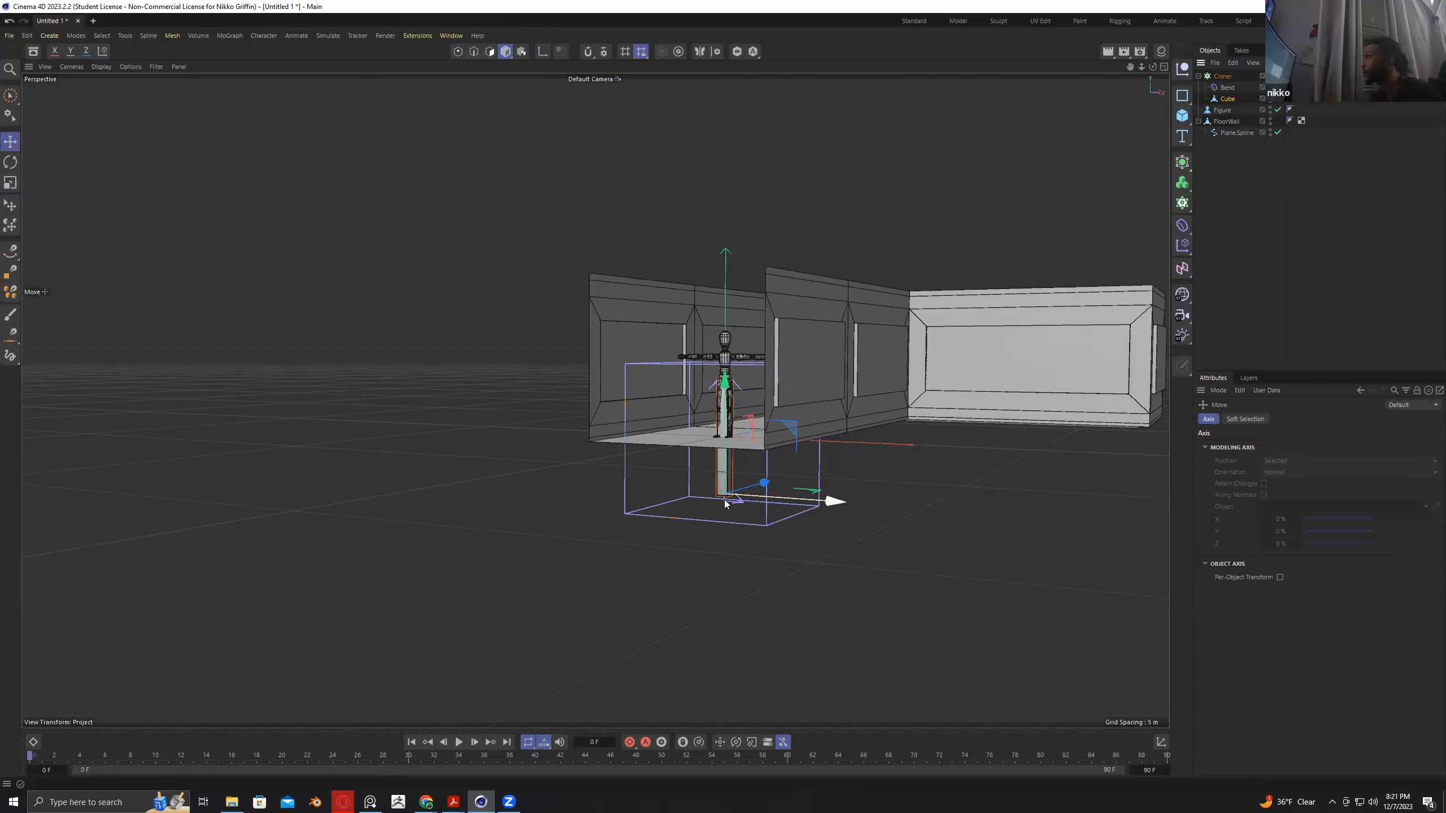
{"action": "mouse_move", "coordinate": [1228, 103]}
{"action": "left_mouse_down"}
{"action": "mouse_move", "coordinate": [1232, 84]}
{"action": "mouse_move", "coordinate": [1217, 88]}
{"action": "left_mouse_up"}
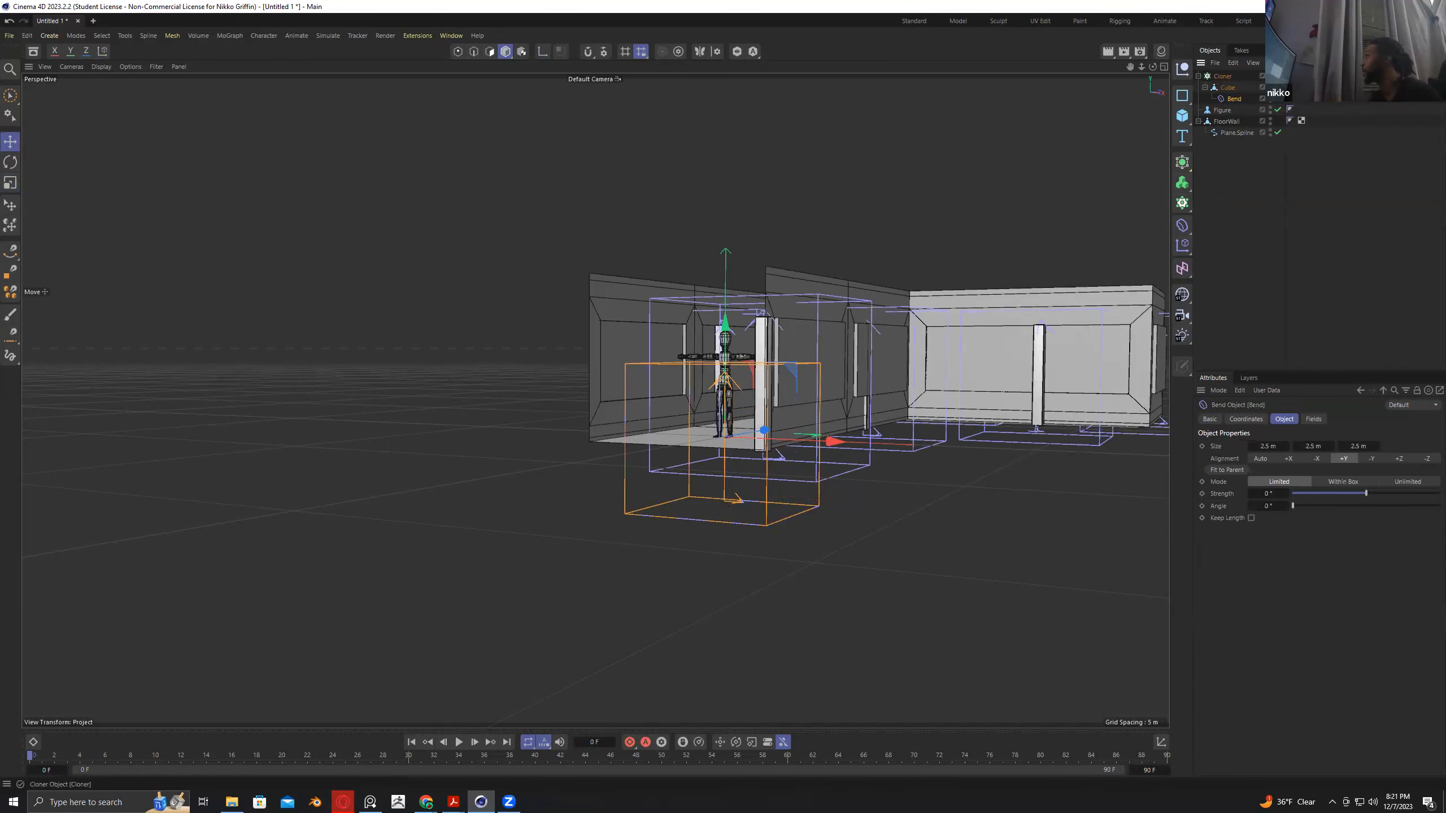
{"action": "left_click_drag", "start_coordinate": [1031, 207], "coordinate": [922, 372], "text": "alt"}
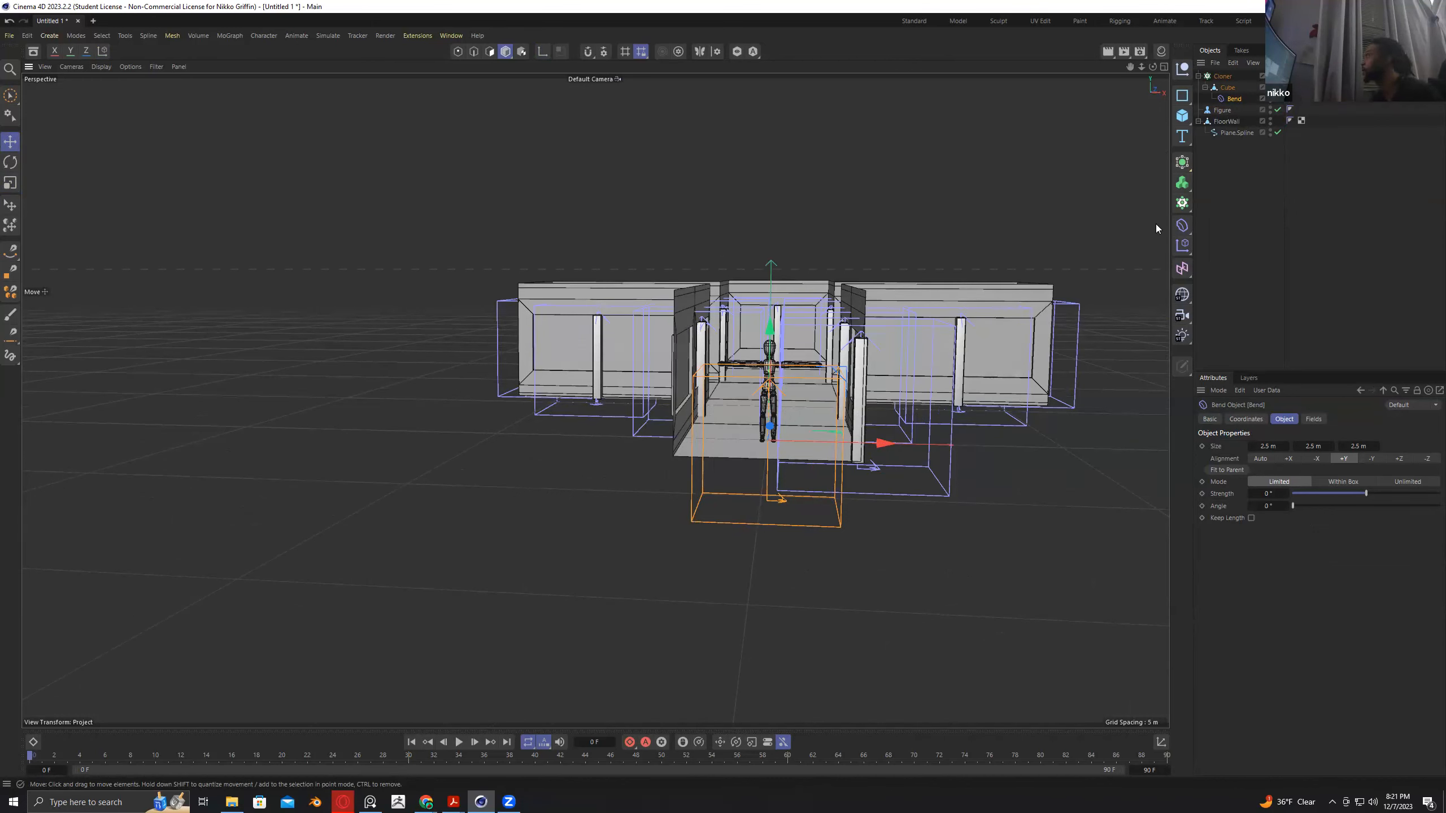
Raise the Cloner's count to 20 clones and check their spacing around the corridor walls.
{"action": "left_click", "coordinate": [1222, 77]}
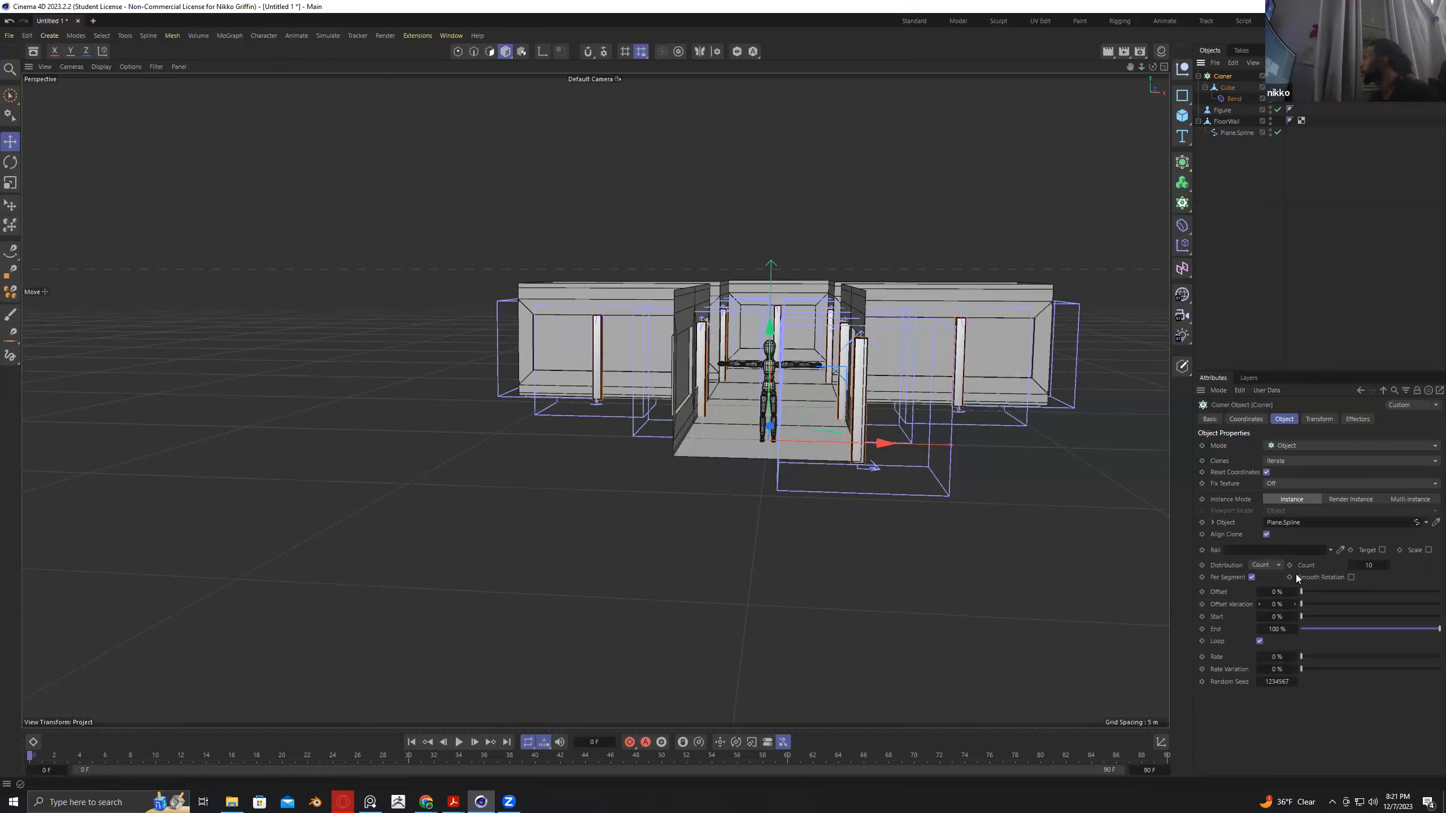
{"action": "left_click", "coordinate": [1365, 564]}
{"action": "left_click_drag", "start_coordinate": [1110, 384], "coordinate": [1116, 495], "text": "alt"}
{"action": "left_click", "coordinate": [1365, 565]}
{"action": "type", "text": "20"}
{"action": "key", "text": "Return"}
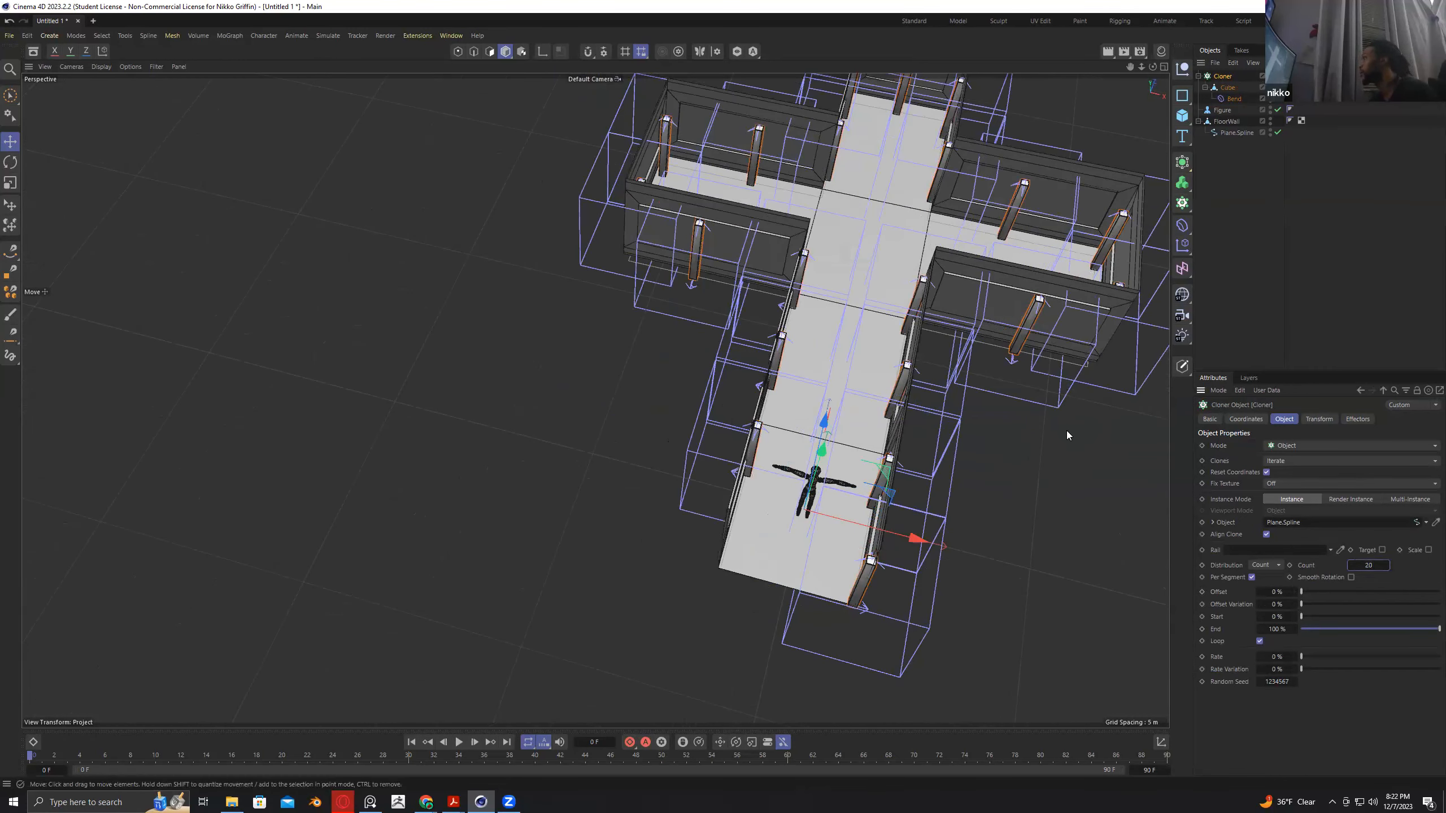
{"action": "left_click_drag", "start_coordinate": [1067, 431], "coordinate": [953, 419], "text": "alt"}
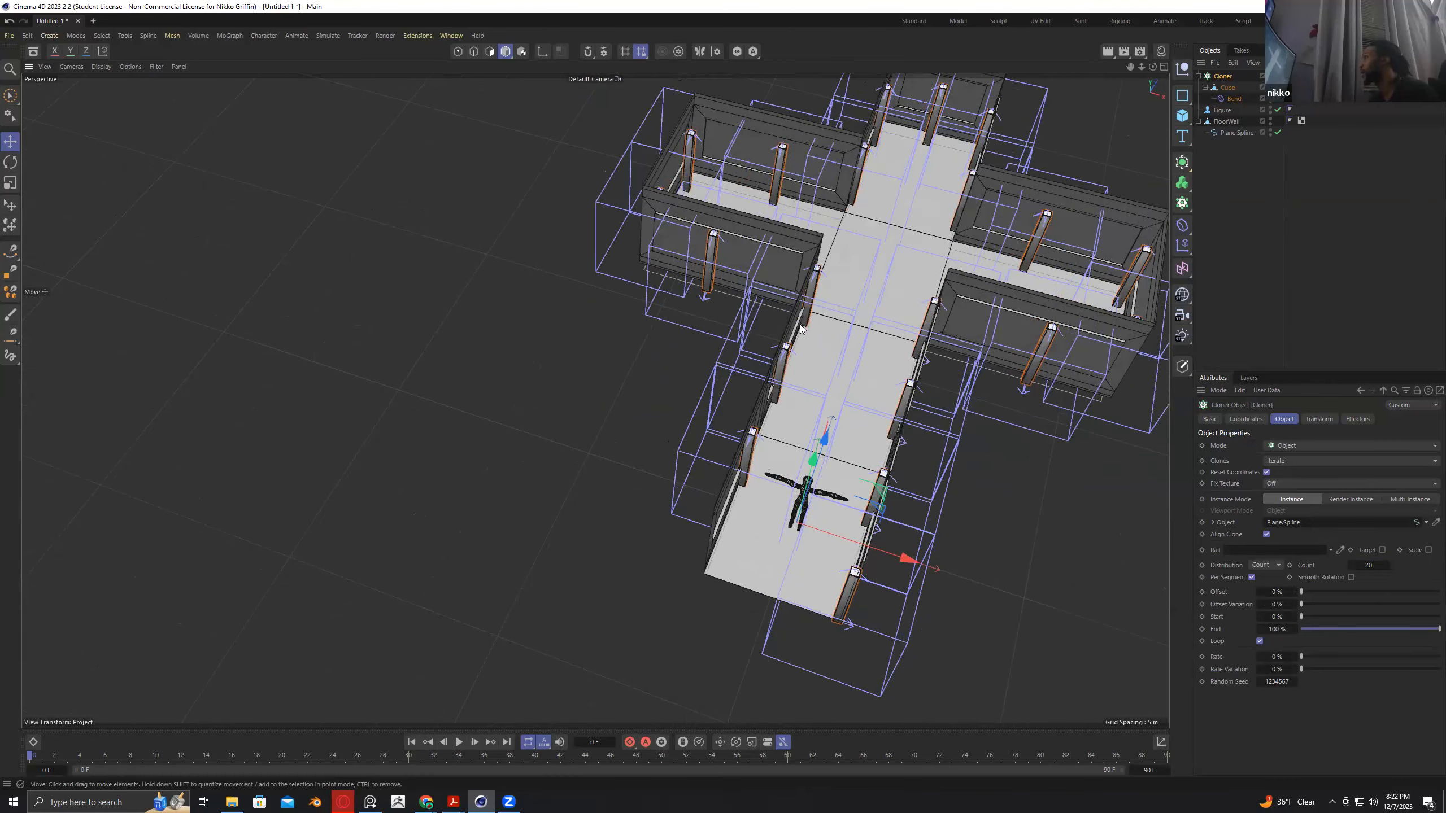
{"action": "left_click_drag", "start_coordinate": [1003, 362], "coordinate": [1065, 396], "text": "alt"}
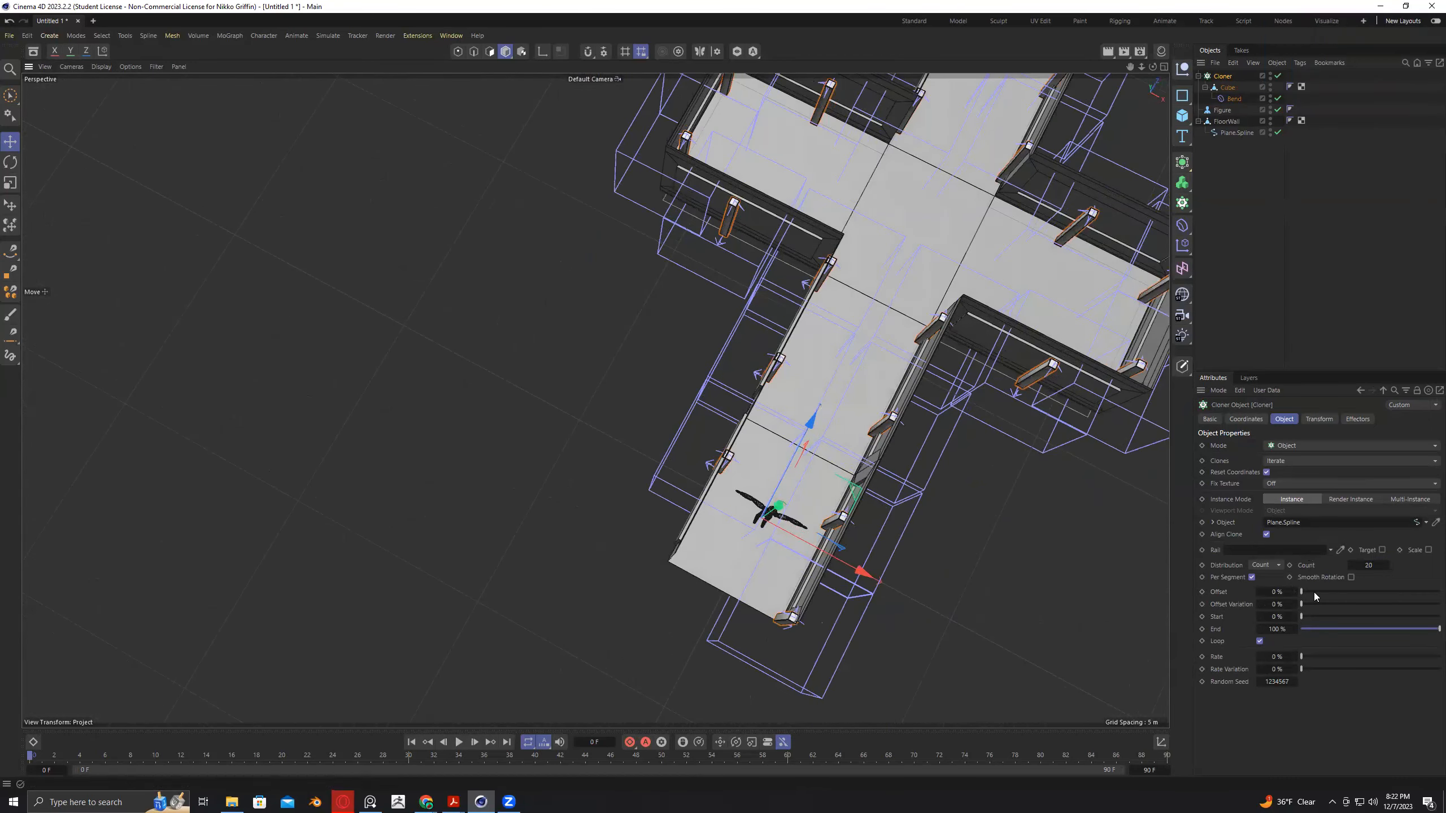
{"action": "left_click_drag", "start_coordinate": [1123, 517], "coordinate": [1098, 500], "text": "alt"}
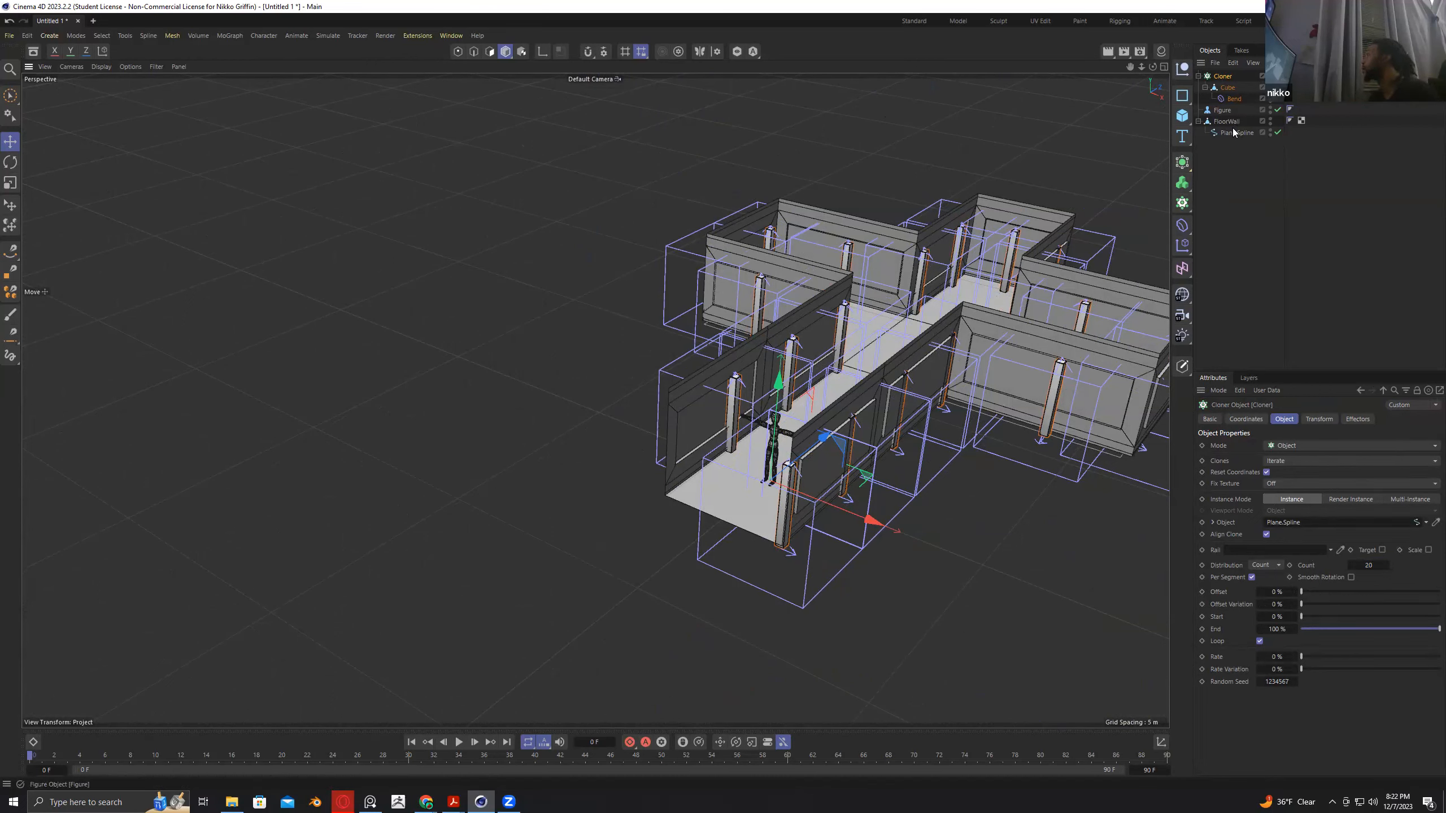
Move the cube with its Bend deformer out of the Cloner and delete the Cloner.
{"action": "left_click", "coordinate": [1416, 523]}
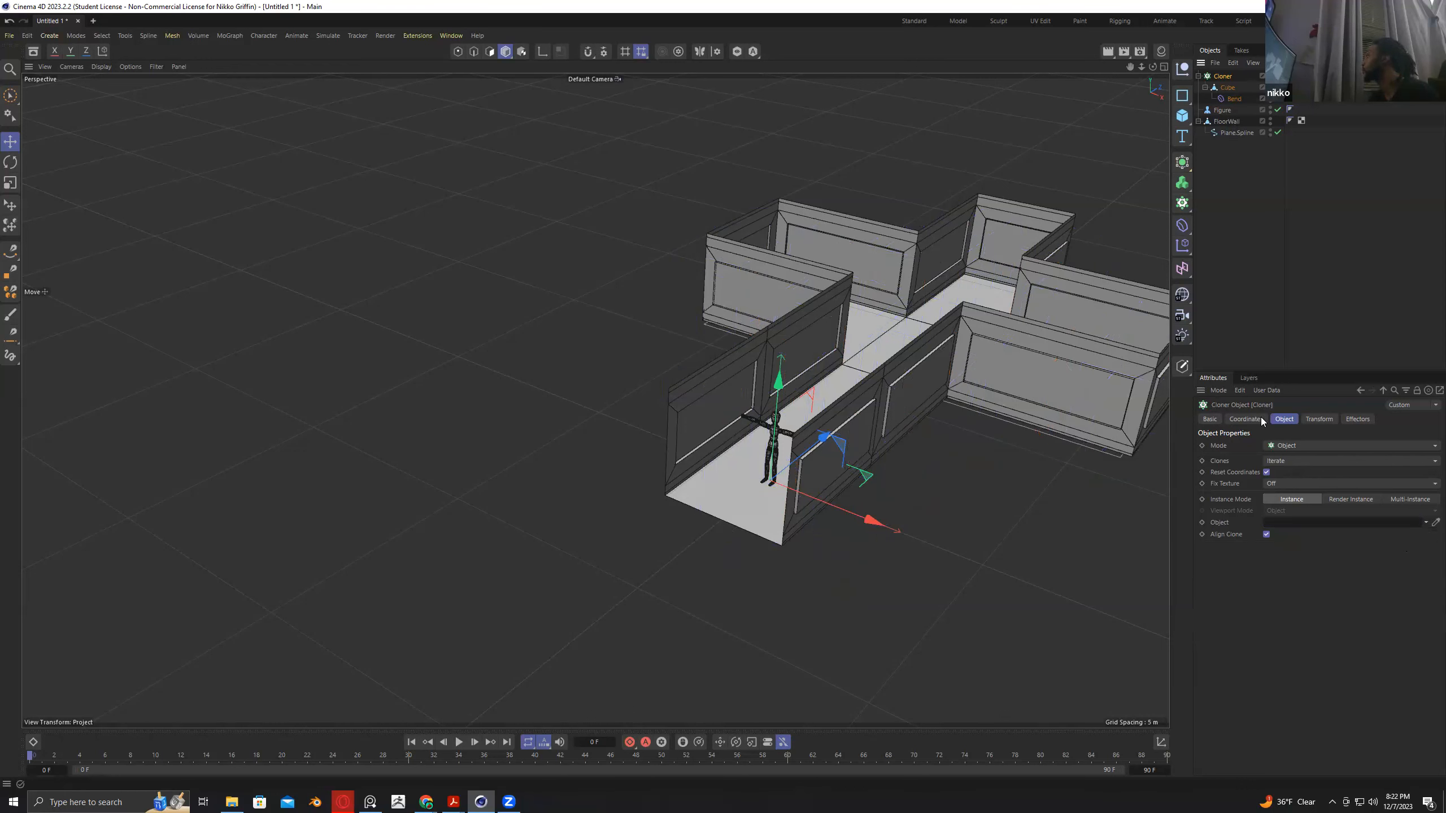
{"action": "left_click", "coordinate": [1282, 447]}
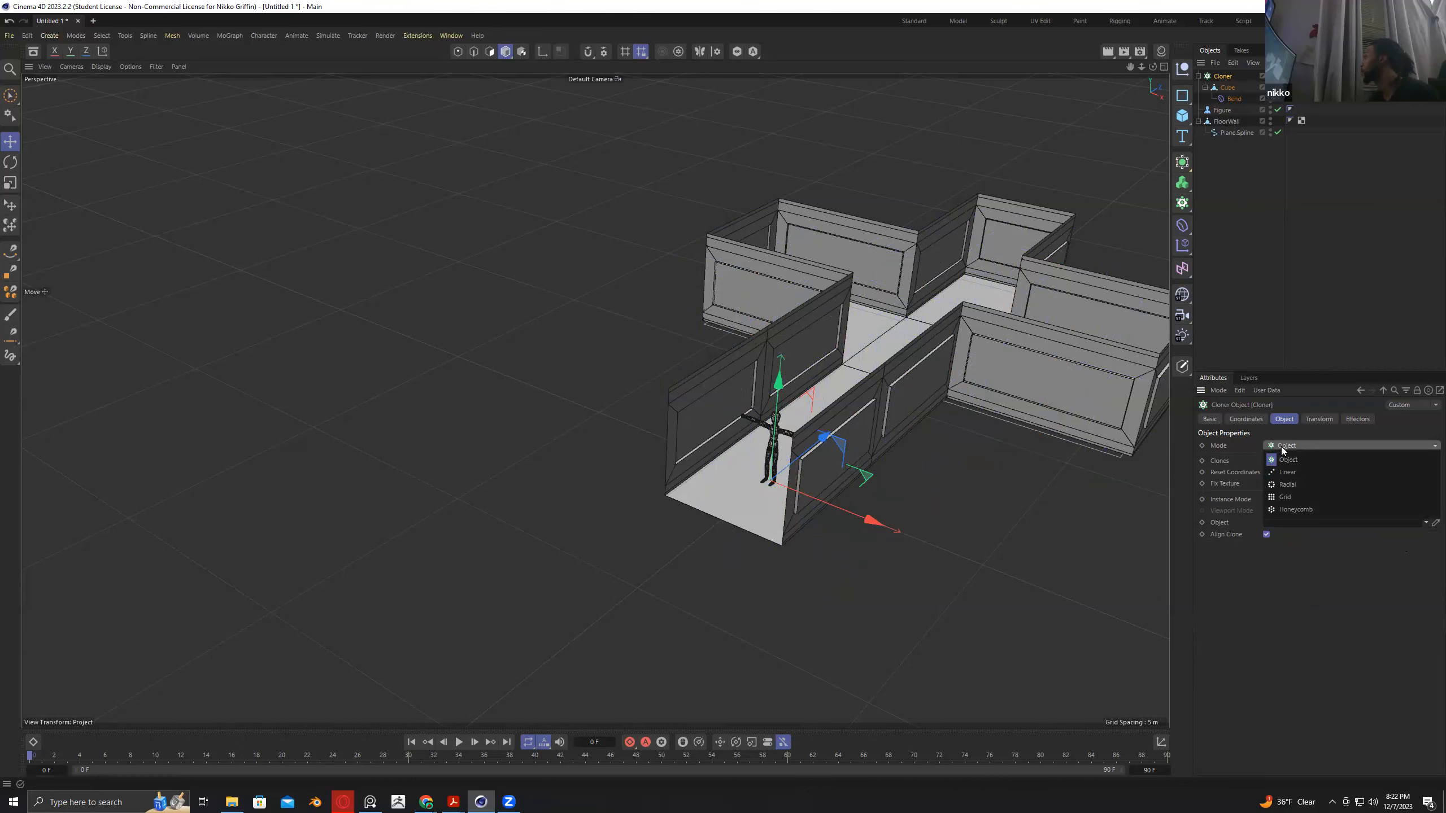
{"action": "left_click", "coordinate": [1285, 497]}
{"action": "left_click_drag", "start_coordinate": [1228, 87], "coordinate": [1220, 142]}
{"action": "left_click", "coordinate": [1221, 76]}
{"action": "key", "text": "Delete"}
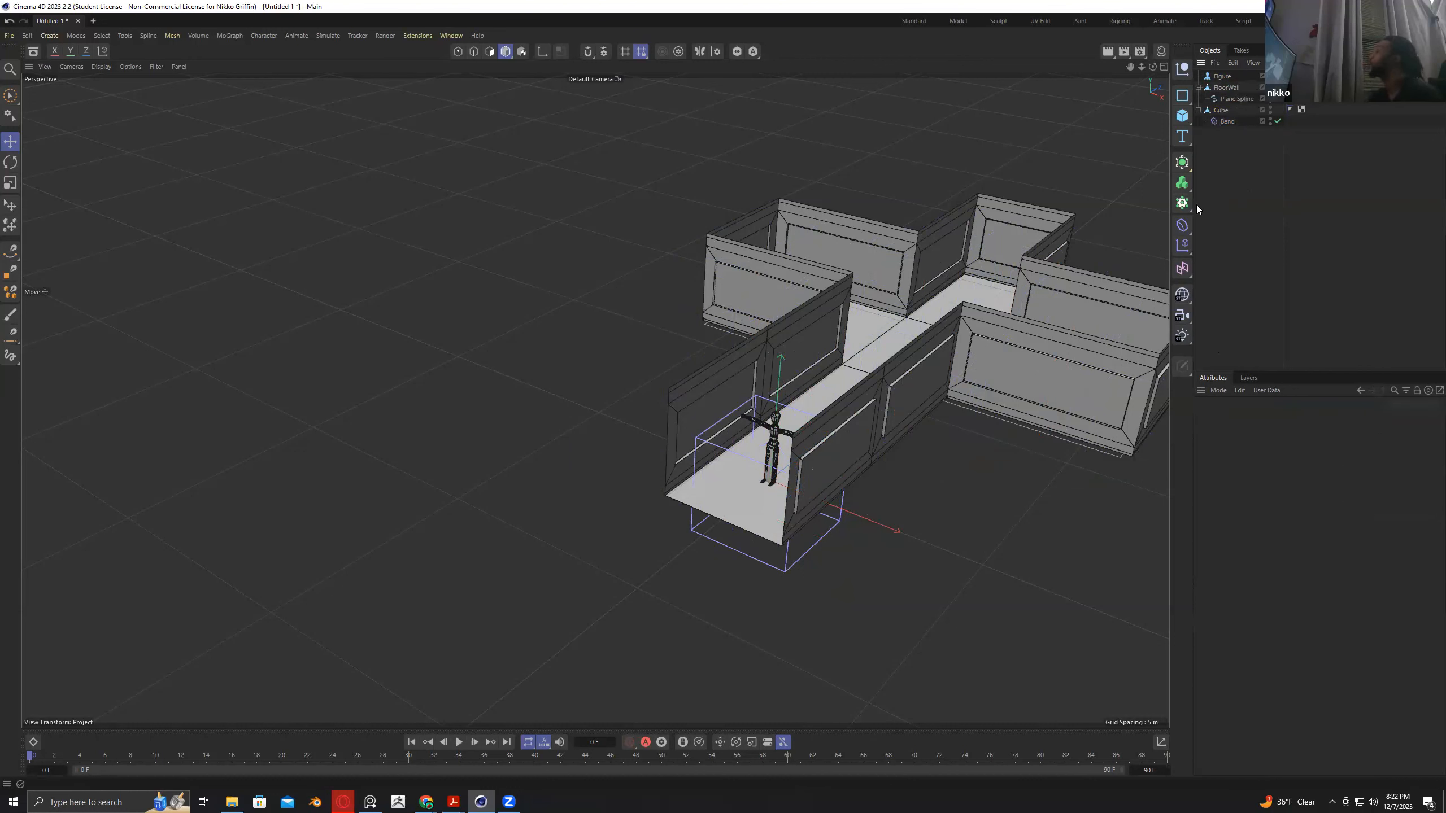
{"action": "left_click", "coordinate": [1225, 88]}
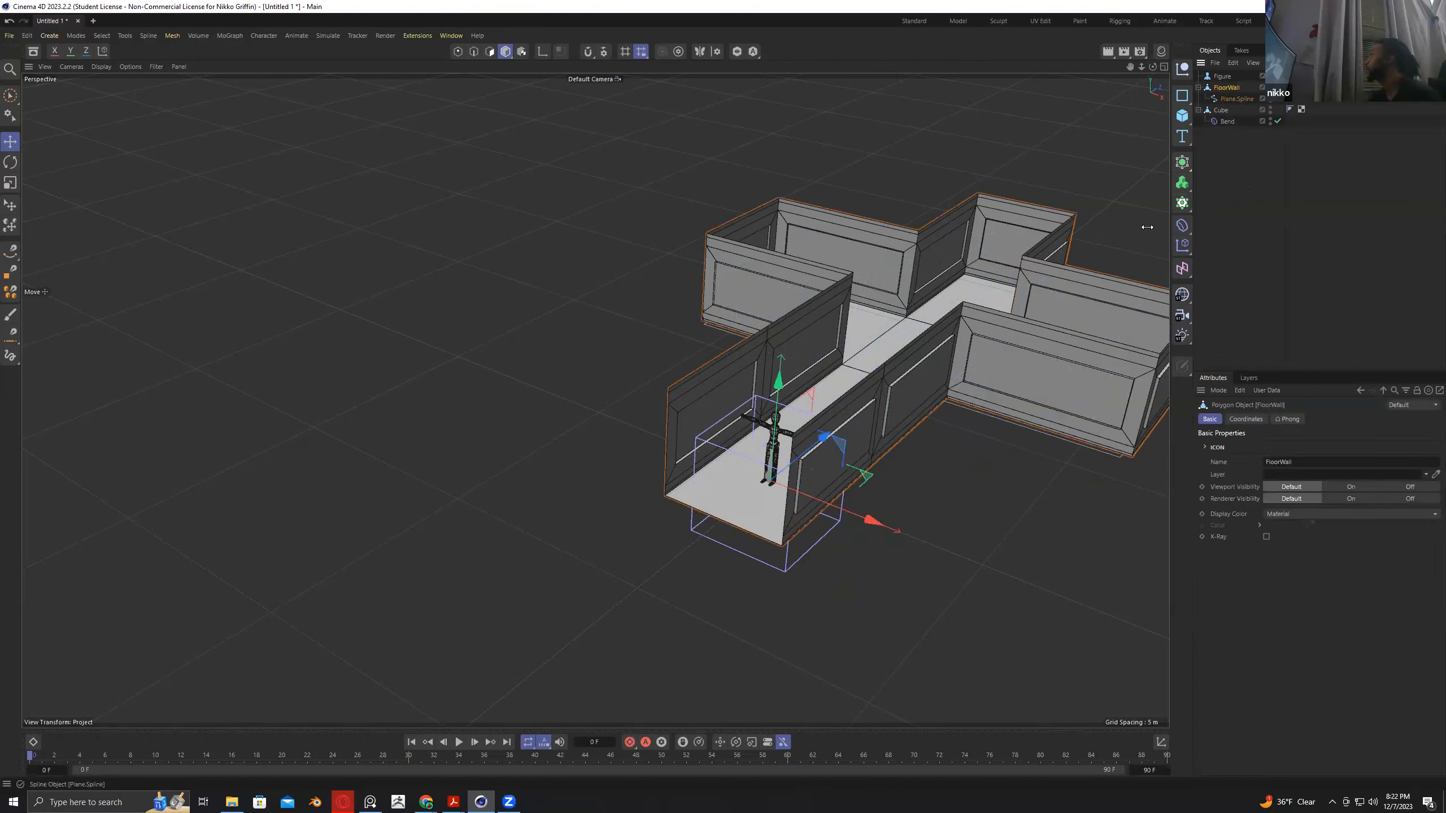
{"action": "left_click", "coordinate": [473, 52]}
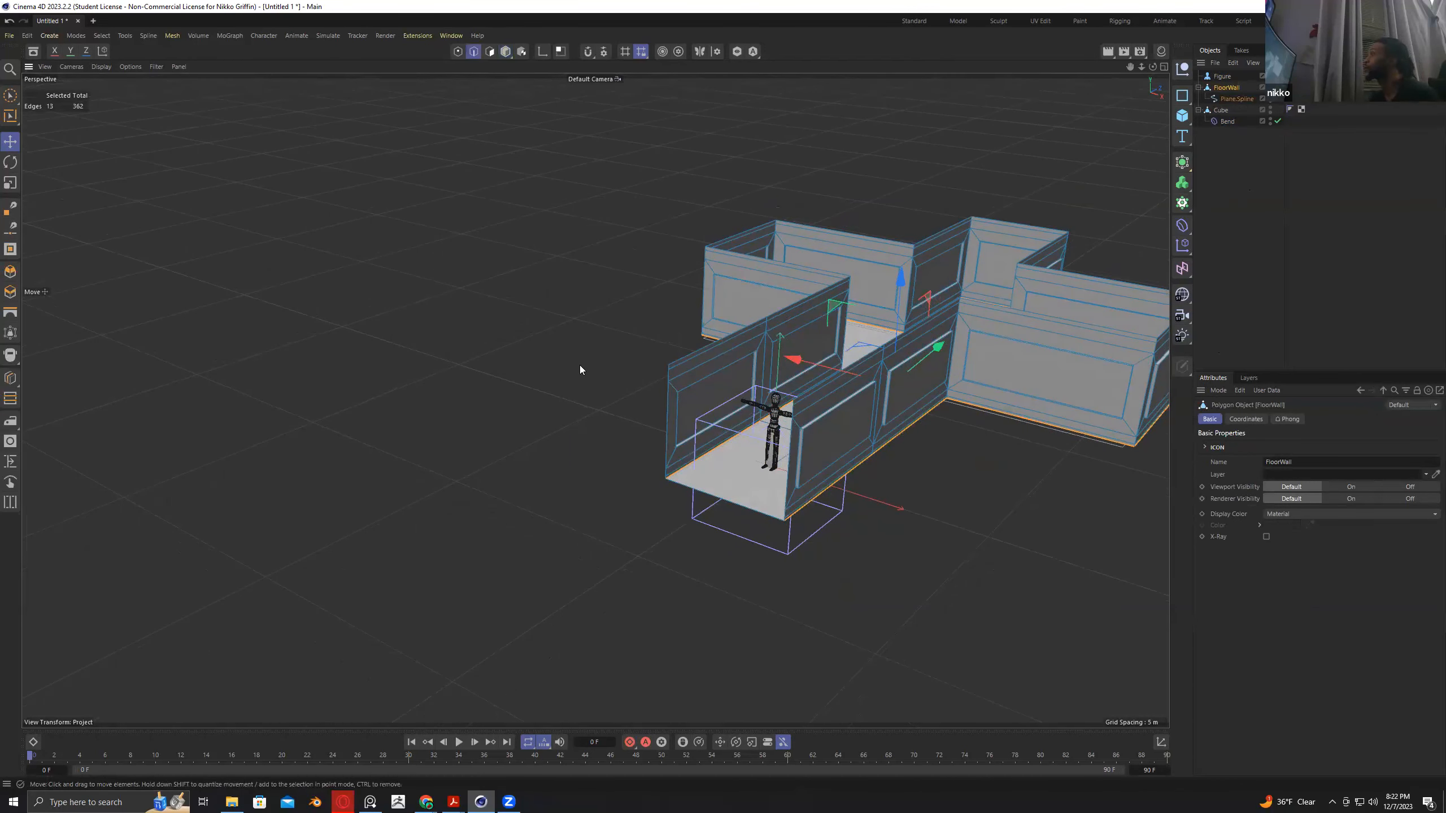
{"action": "left_click_drag", "start_coordinate": [579, 365], "coordinate": [678, 338], "text": "alt"}
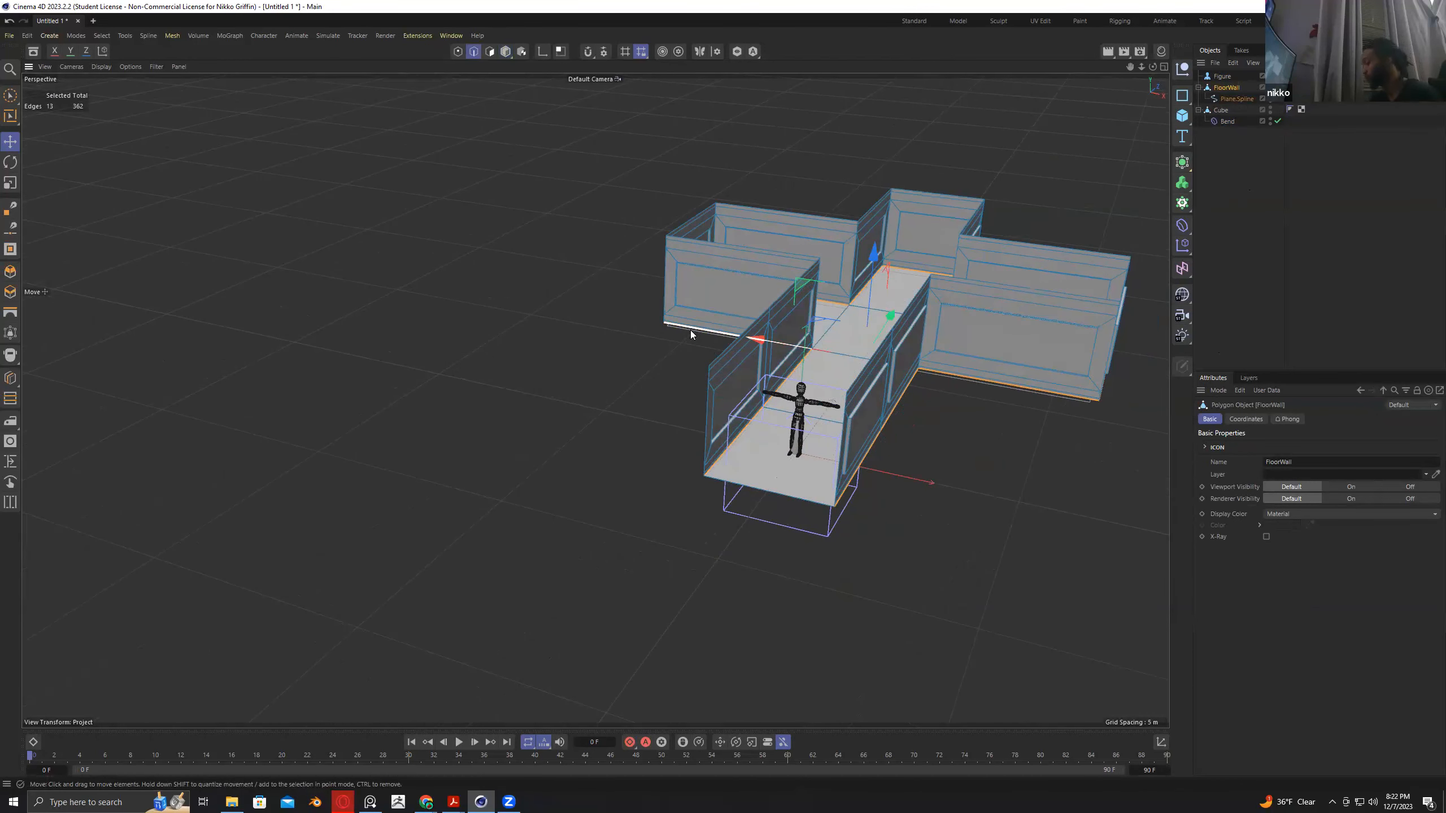
{"action": "right_click", "coordinate": [690, 334]}
{"action": "left_click", "coordinate": [790, 424]}
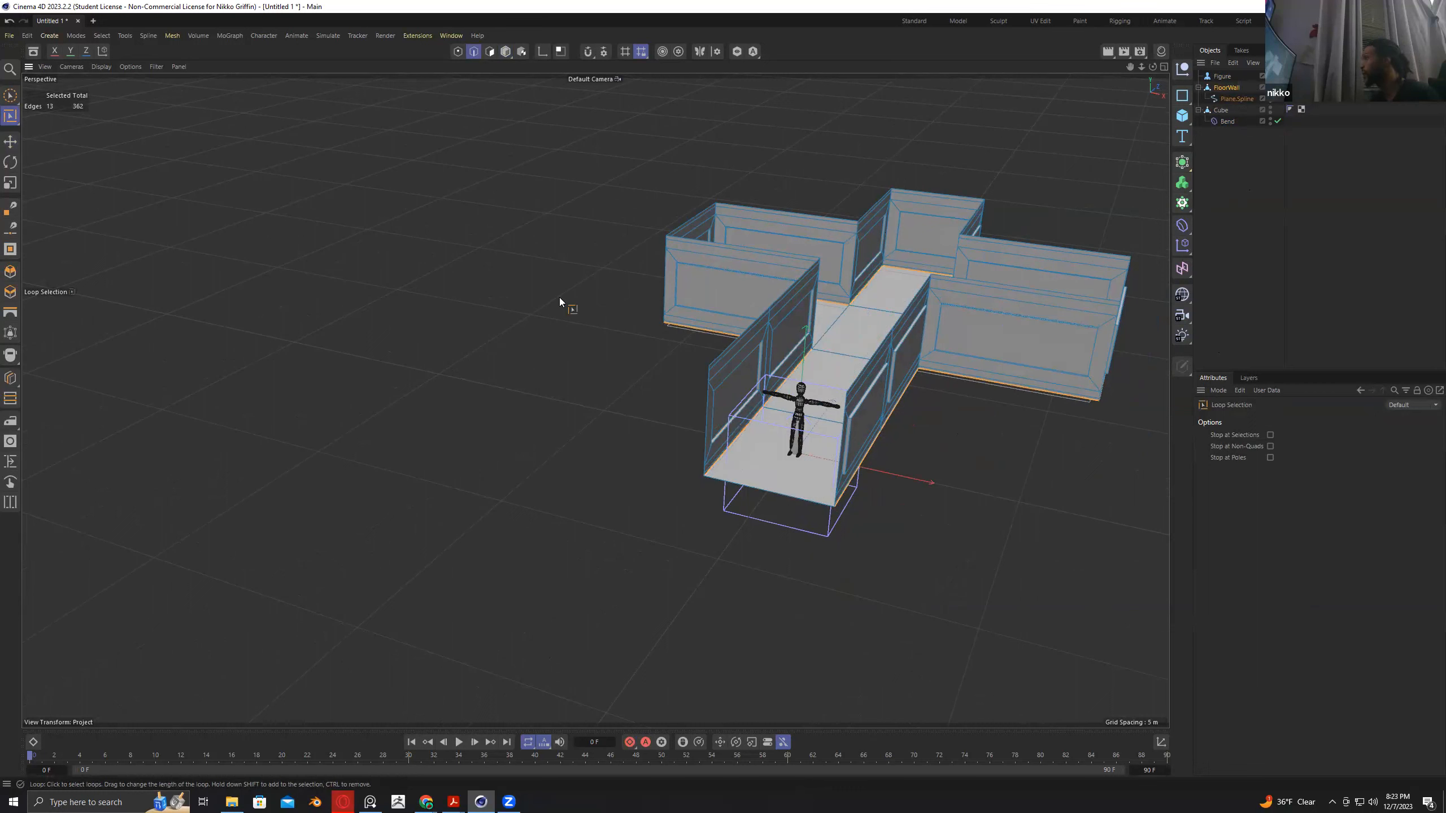
{"action": "left_click", "coordinate": [174, 36]}
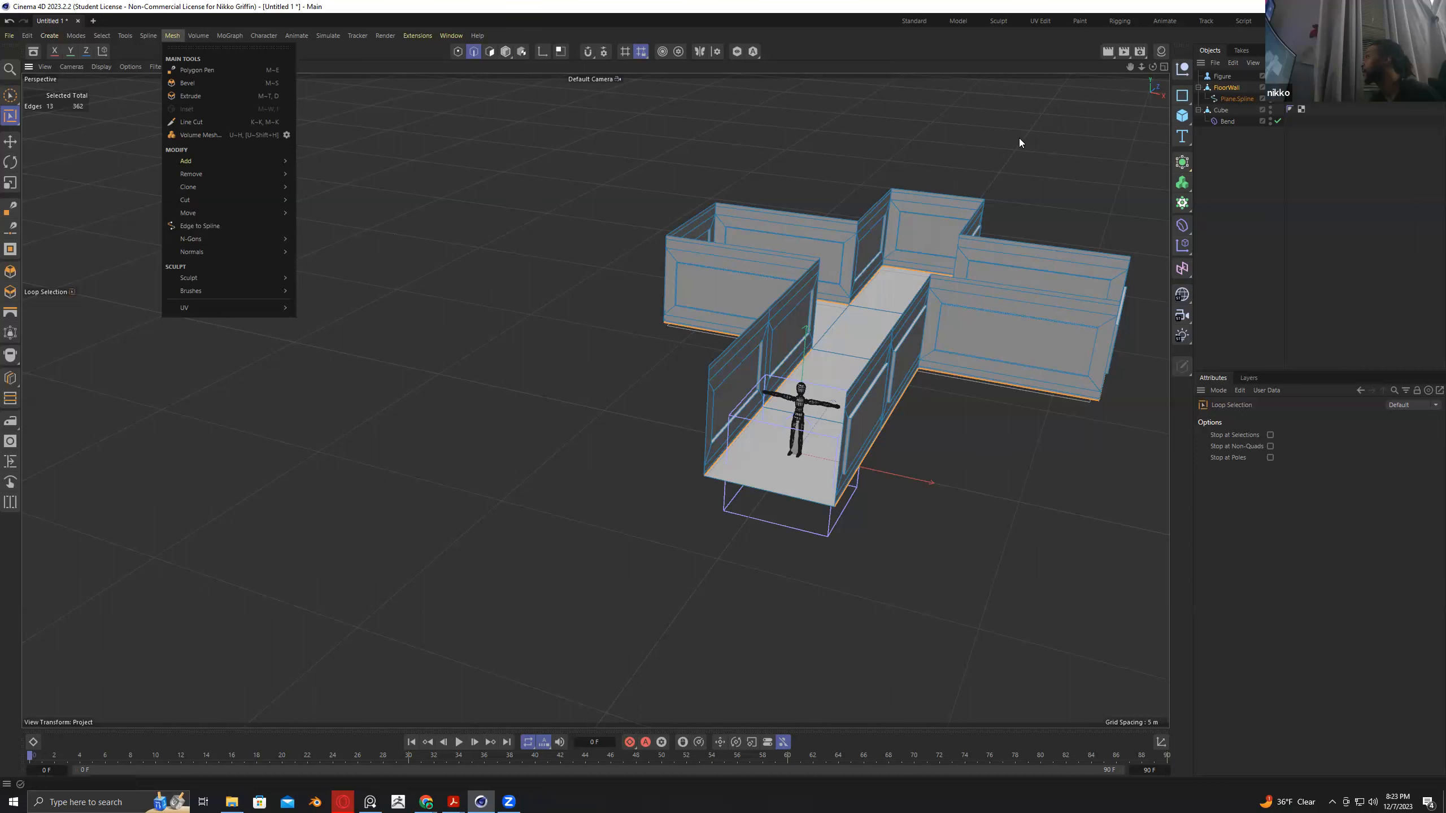
{"action": "left_click", "coordinate": [1224, 100]}
{"action": "left_click", "coordinate": [1224, 99]}
{"action": "left_click", "coordinate": [1226, 88]}
{"action": "left_click", "coordinate": [1228, 98]}
{"action": "left_click", "coordinate": [1227, 88]}
{"action": "left_click", "coordinate": [1228, 98]}
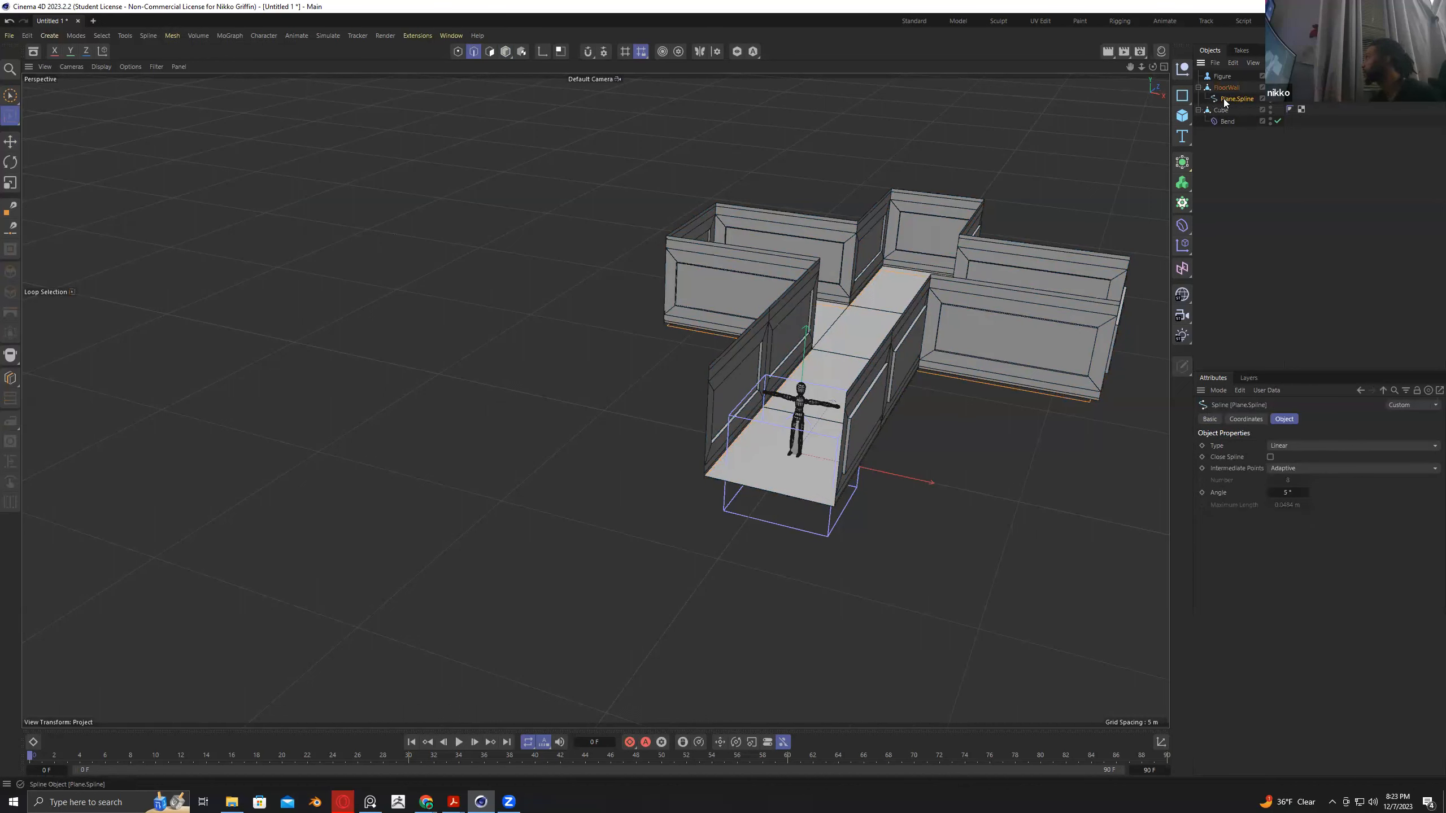
Add a new Cloner in Object mode and nest the cube with its Bend deformer under it.
{"action": "left_click", "coordinate": [1182, 203]}
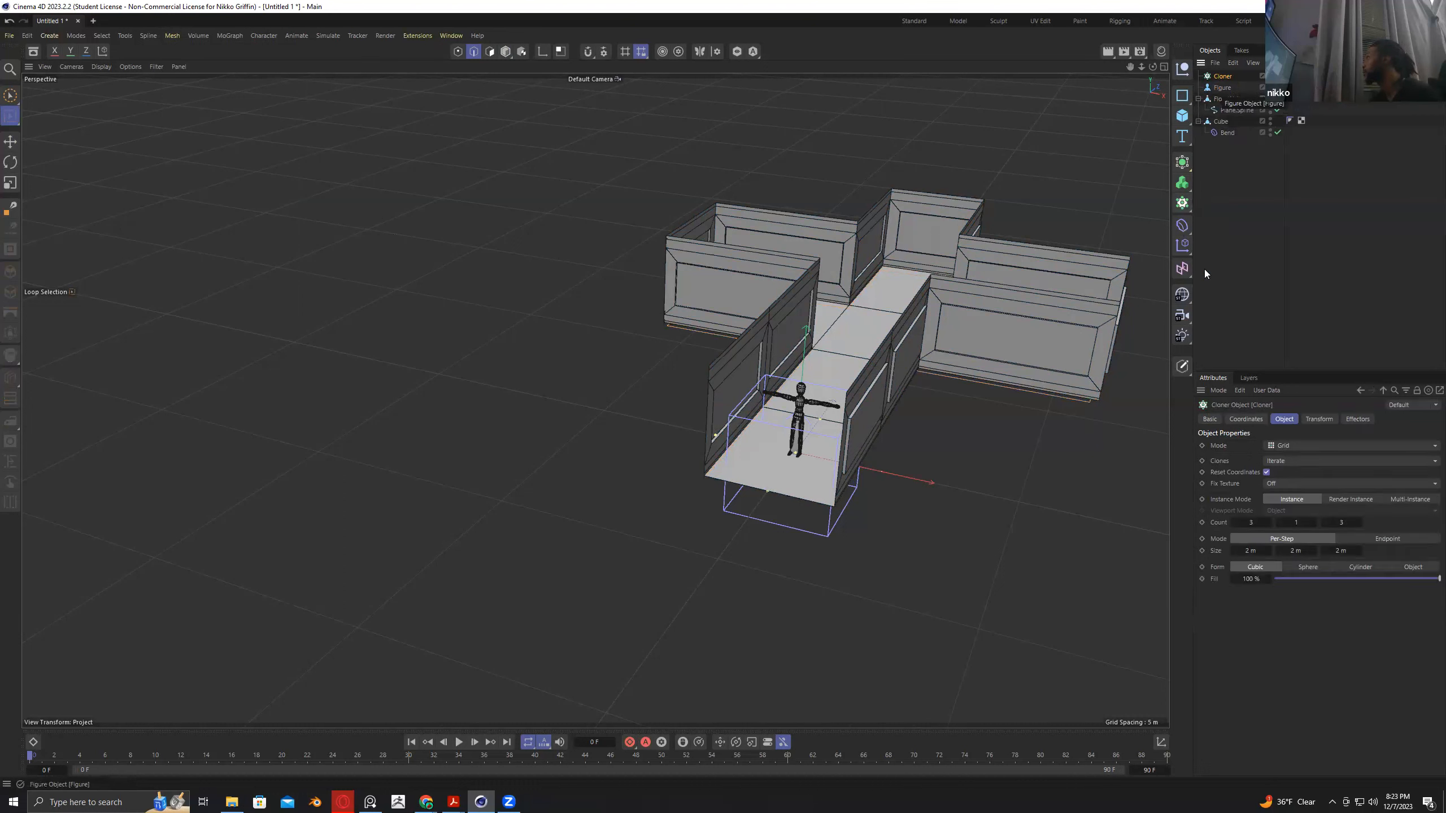
{"action": "left_click", "coordinate": [1274, 446]}
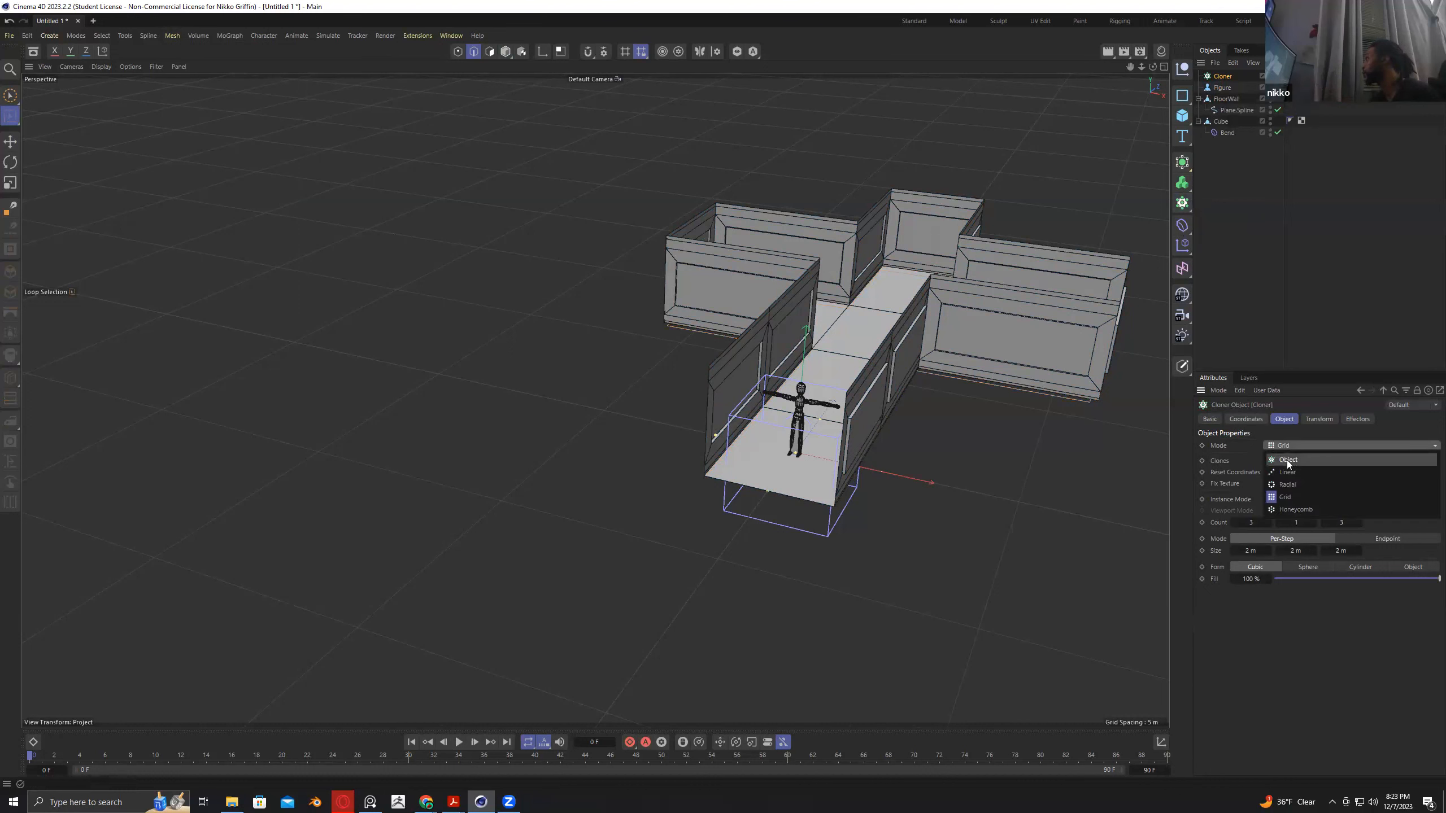
{"action": "left_click", "coordinate": [1289, 462]}
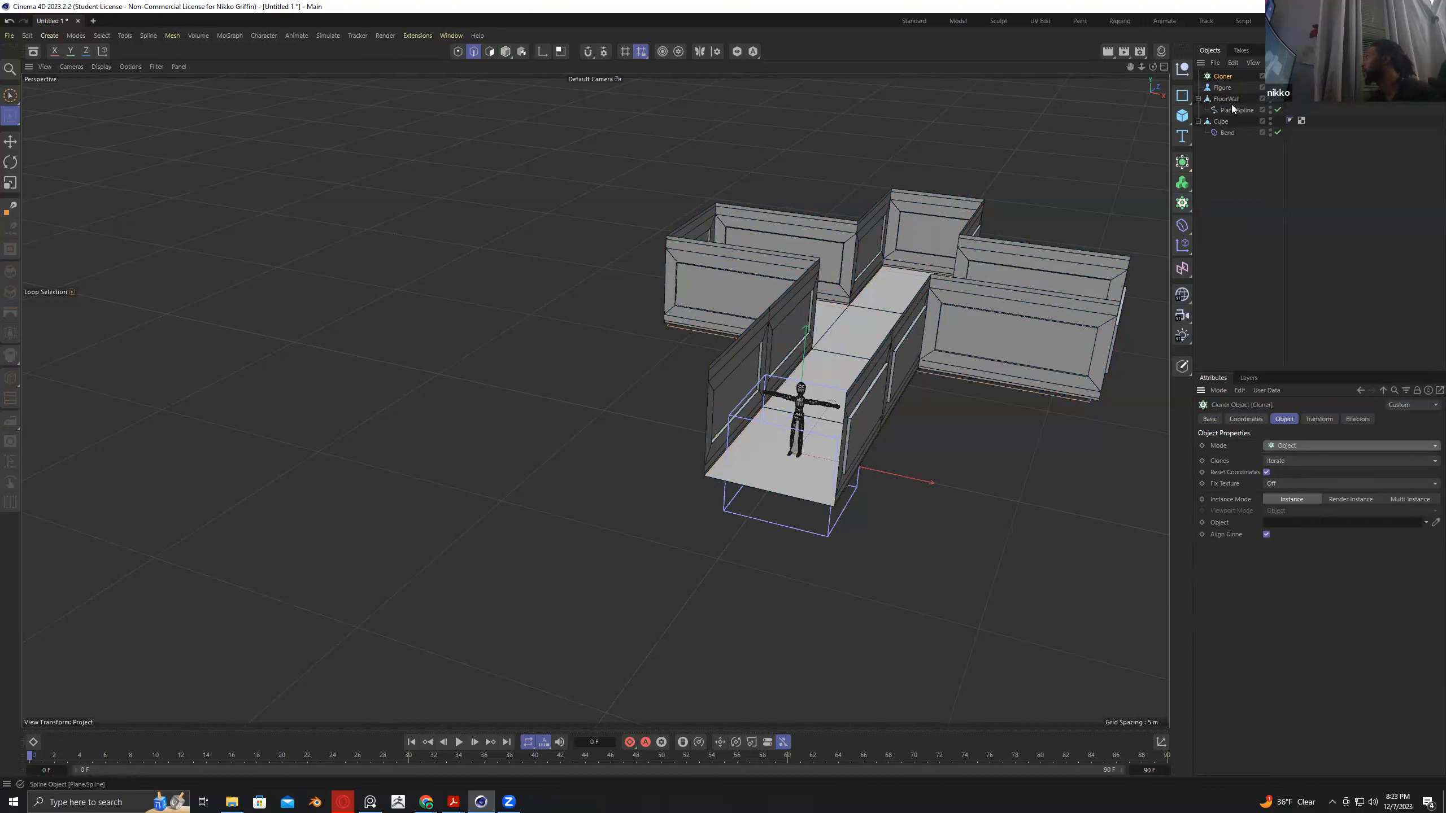
{"action": "left_click_drag", "start_coordinate": [1217, 121], "coordinate": [1219, 78]}
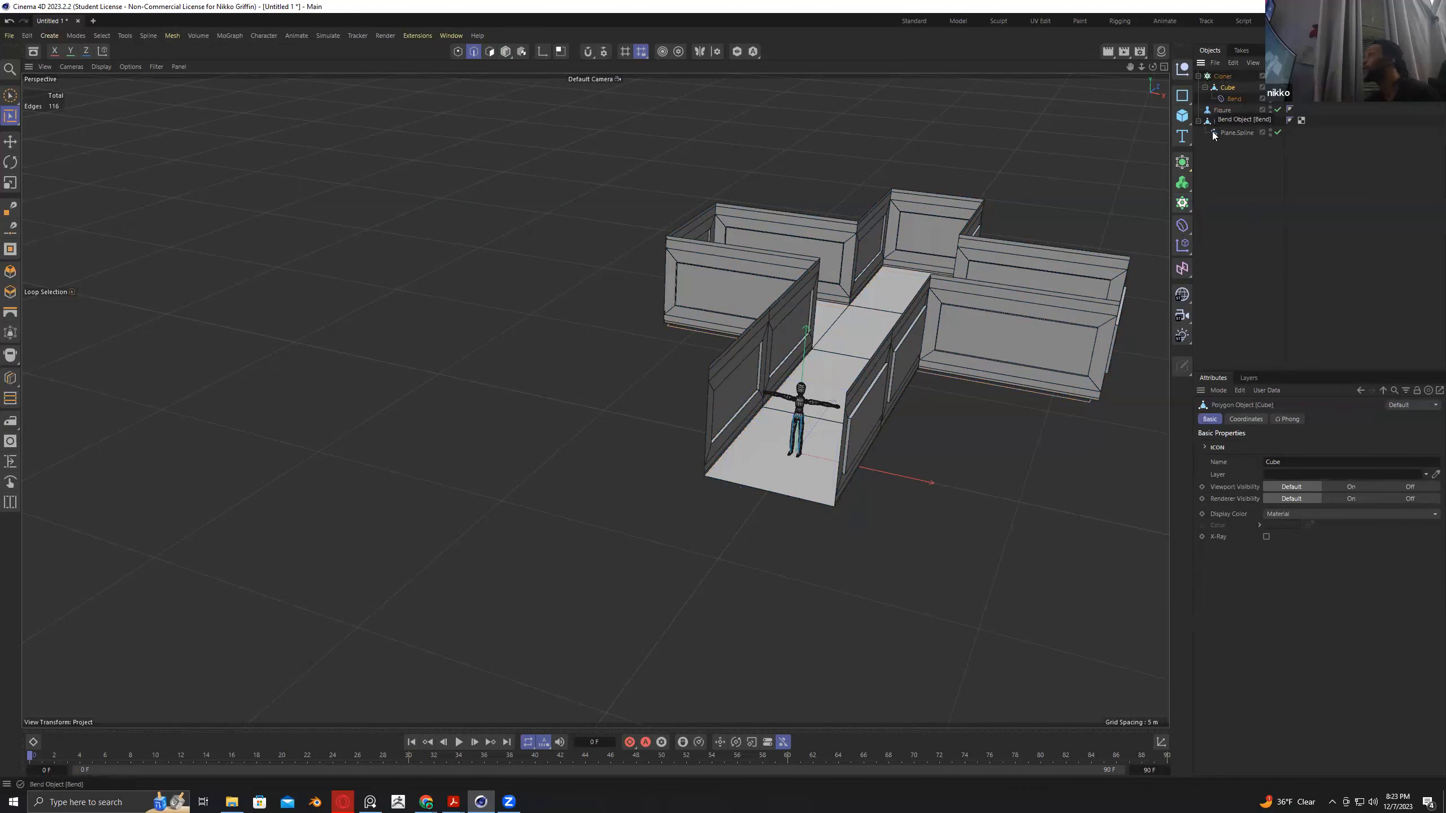
Assign Plane.Spline as the new Cloner's object and set its clone count to 20.
{"action": "left_click", "coordinate": [1223, 77]}
{"action": "left_click_drag", "start_coordinate": [1224, 134], "coordinate": [1289, 527]}
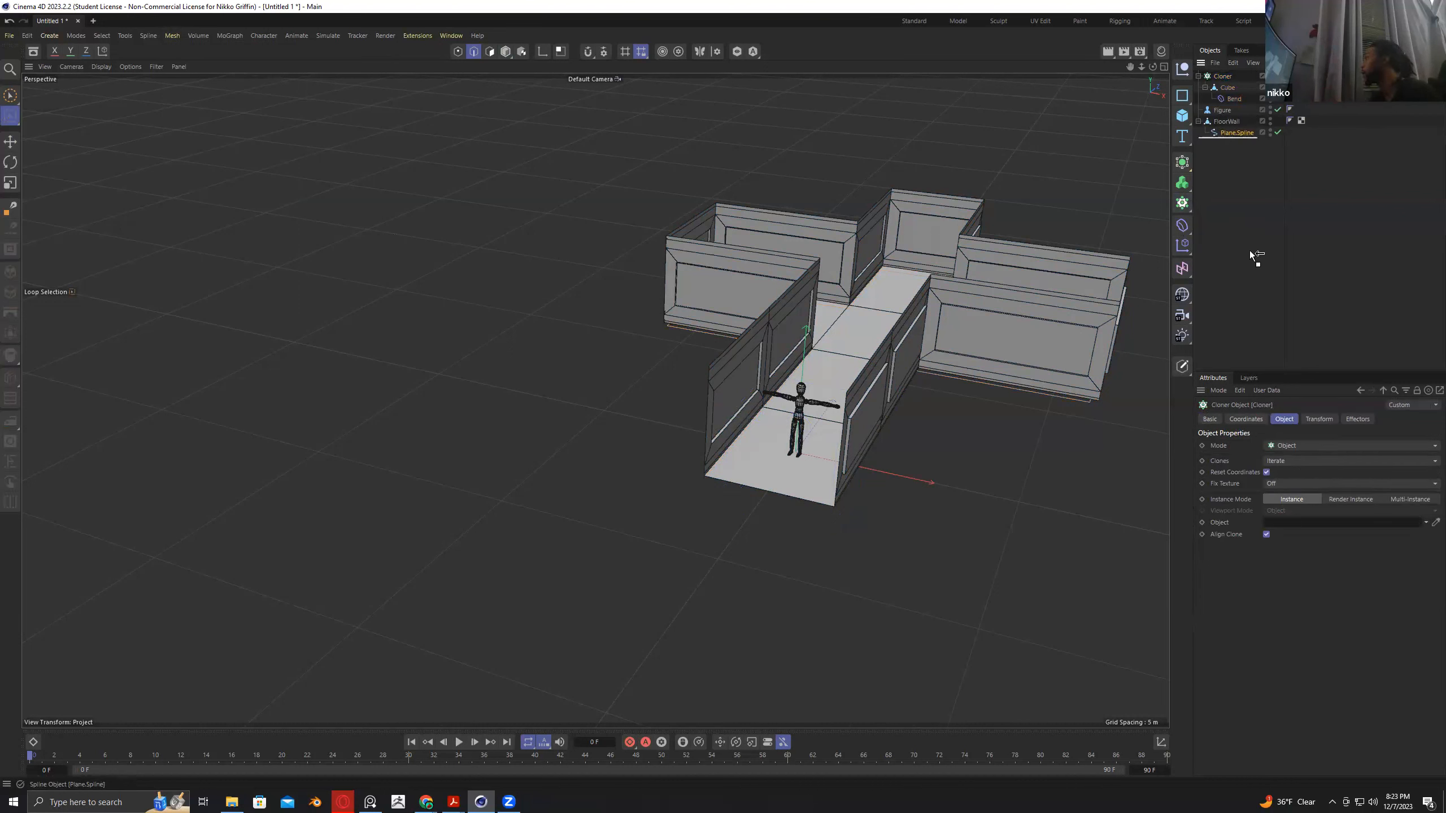
{"action": "left_click_drag", "start_coordinate": [1283, 525], "coordinate": [1283, 524]}
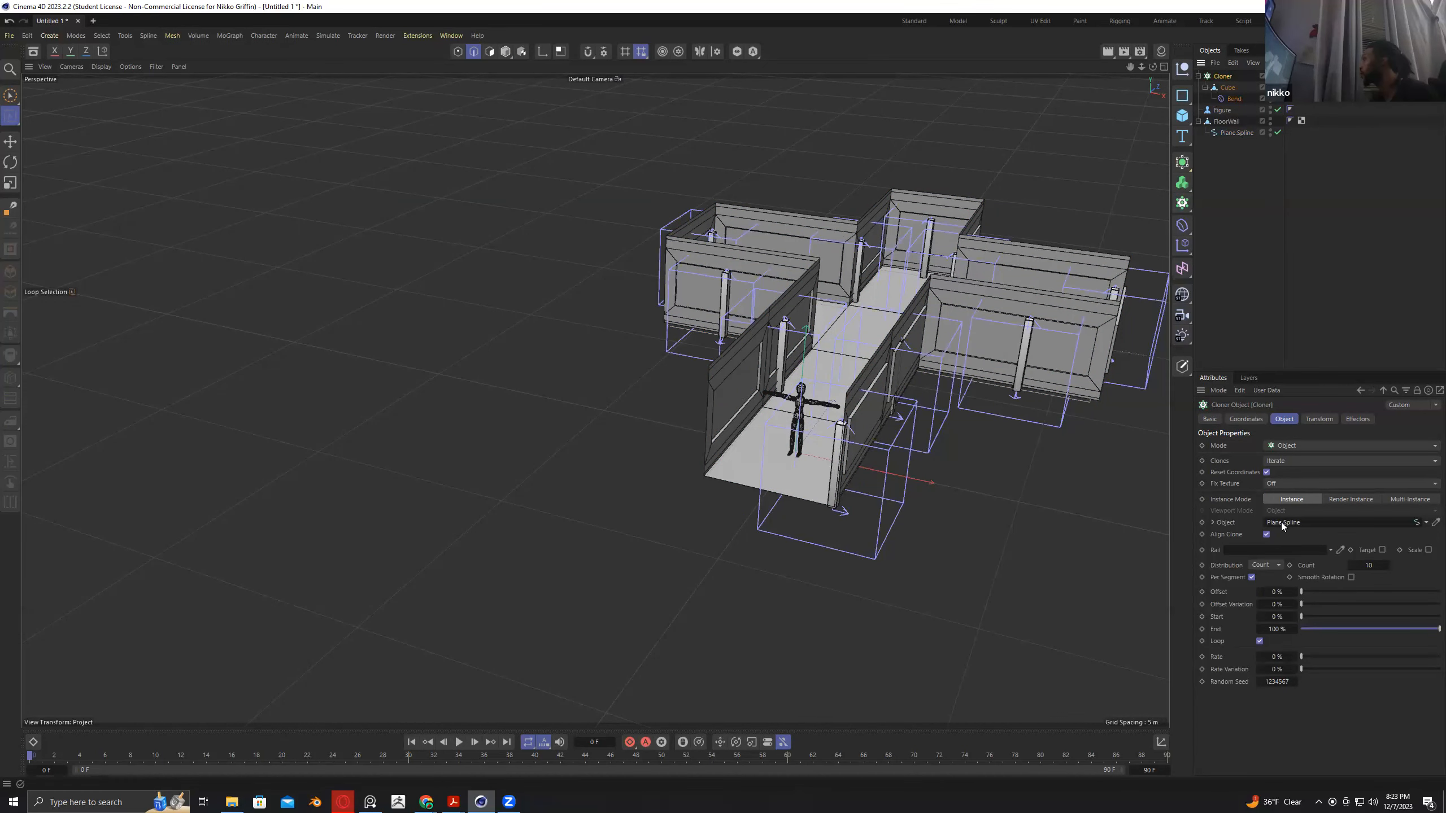
{"action": "left_click_drag", "start_coordinate": [1066, 496], "coordinate": [1139, 513], "text": "alt"}
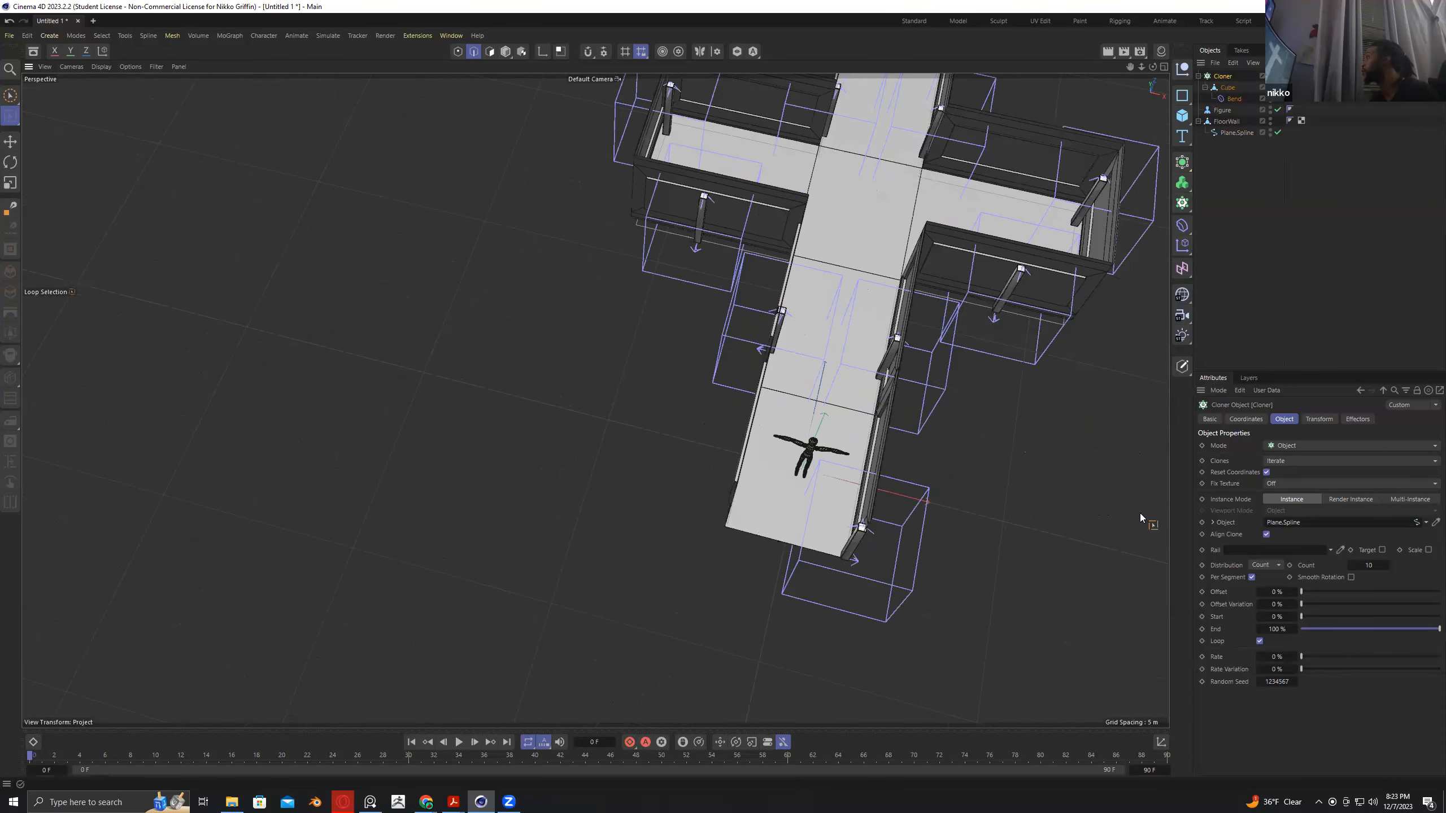
{"action": "left_click", "coordinate": [1369, 564]}
{"action": "type", "text": "20"}
{"action": "key", "text": "Return"}
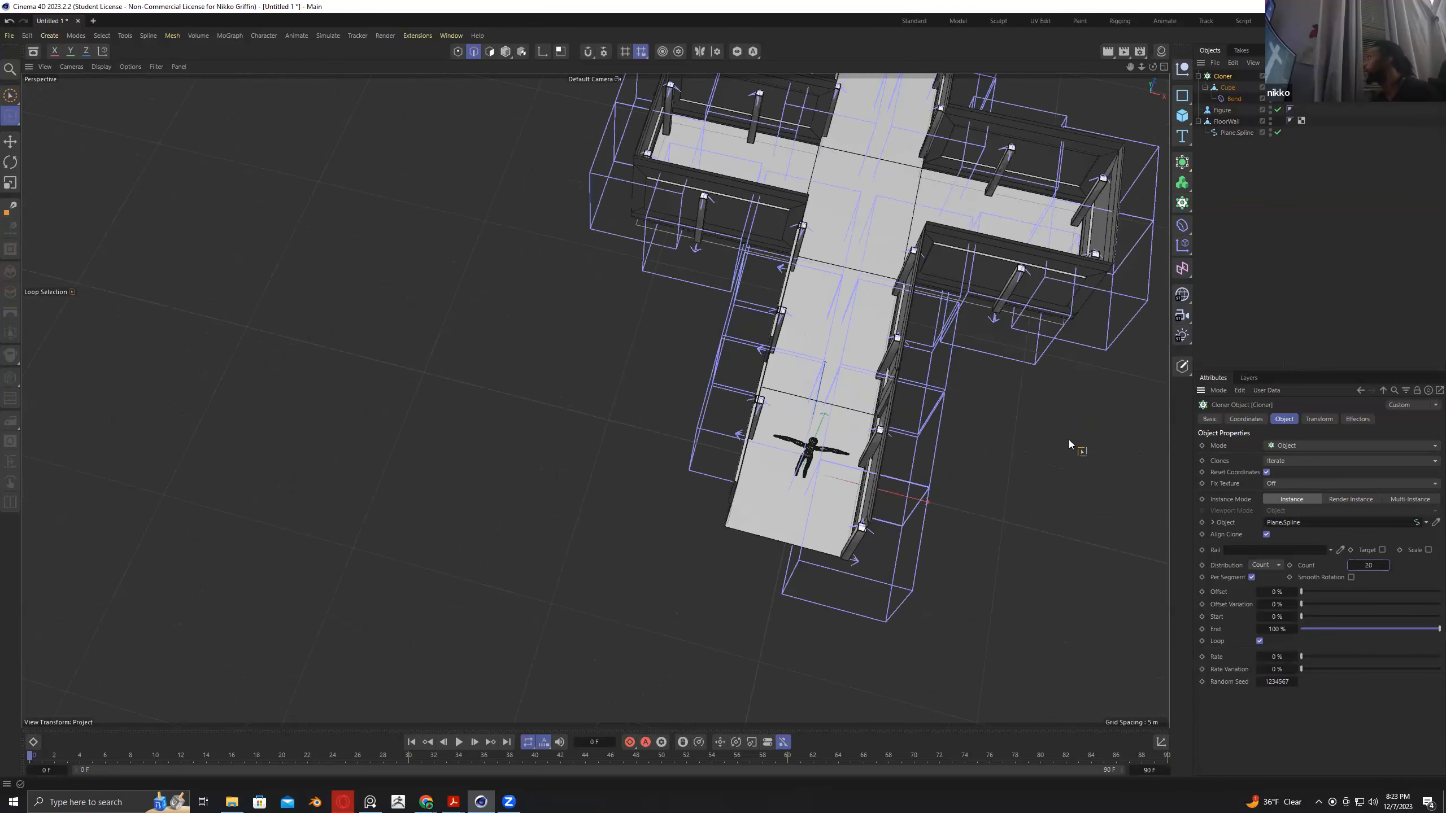
Isolate Plane.Spline in the viewport to examine its shape and points, and bring the full scene back.
{"action": "left_click_drag", "start_coordinate": [1071, 502], "coordinate": [1066, 496], "text": "alt"}
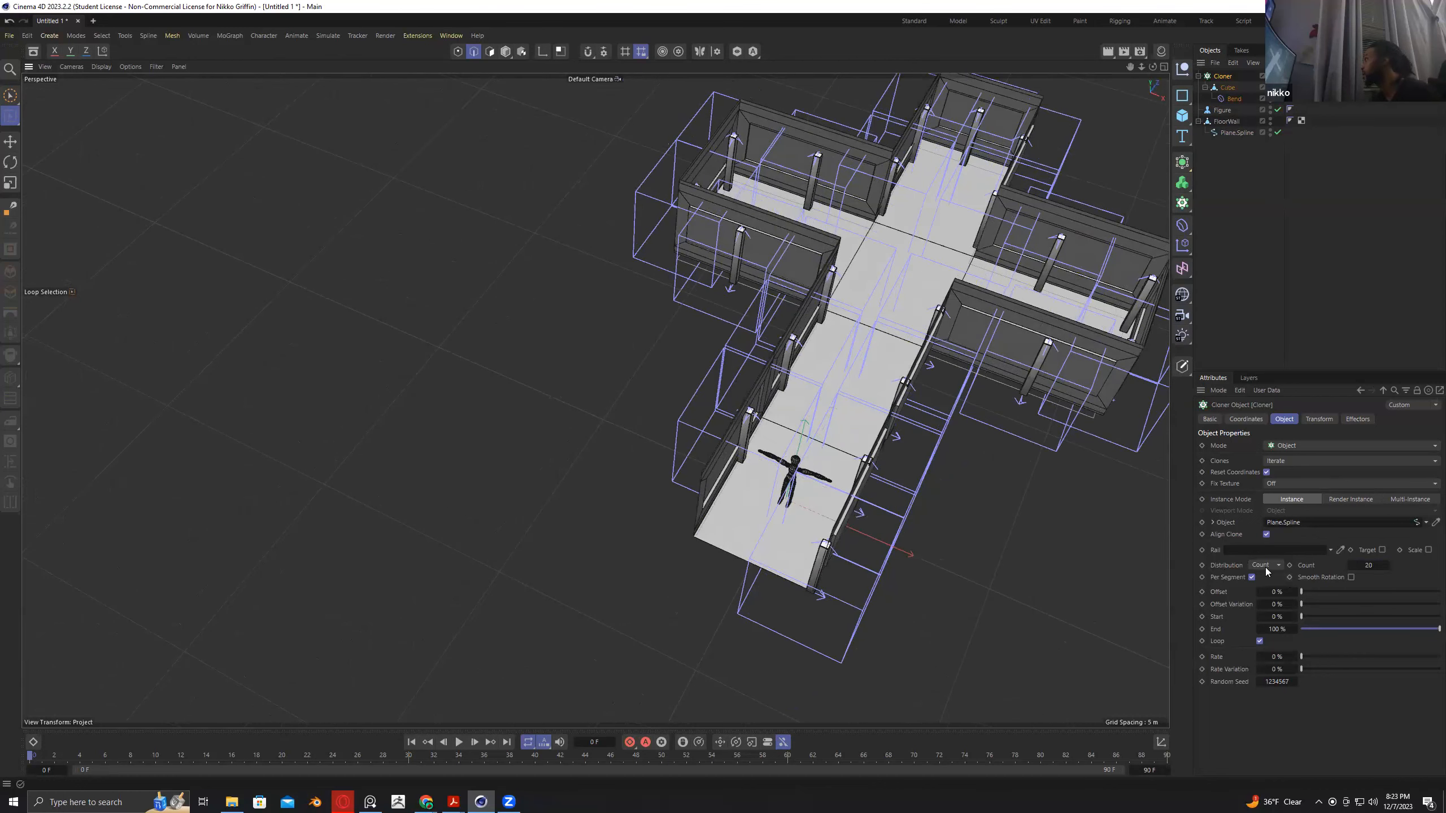
{"action": "left_click", "coordinate": [1236, 132]}
{"action": "left_click", "coordinate": [736, 51]}
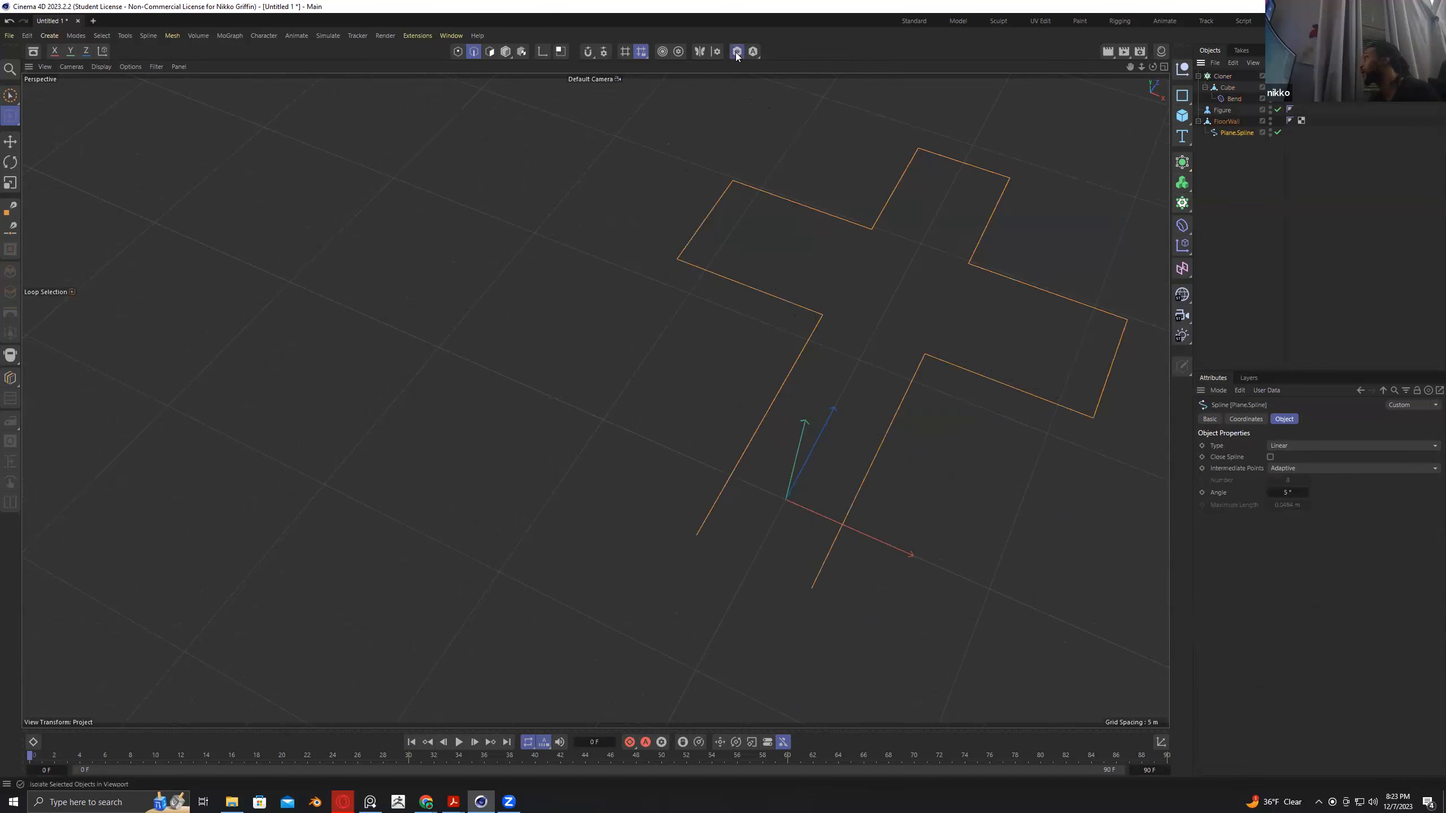
{"action": "left_click_drag", "start_coordinate": [855, 260], "coordinate": [859, 293], "text": "alt"}
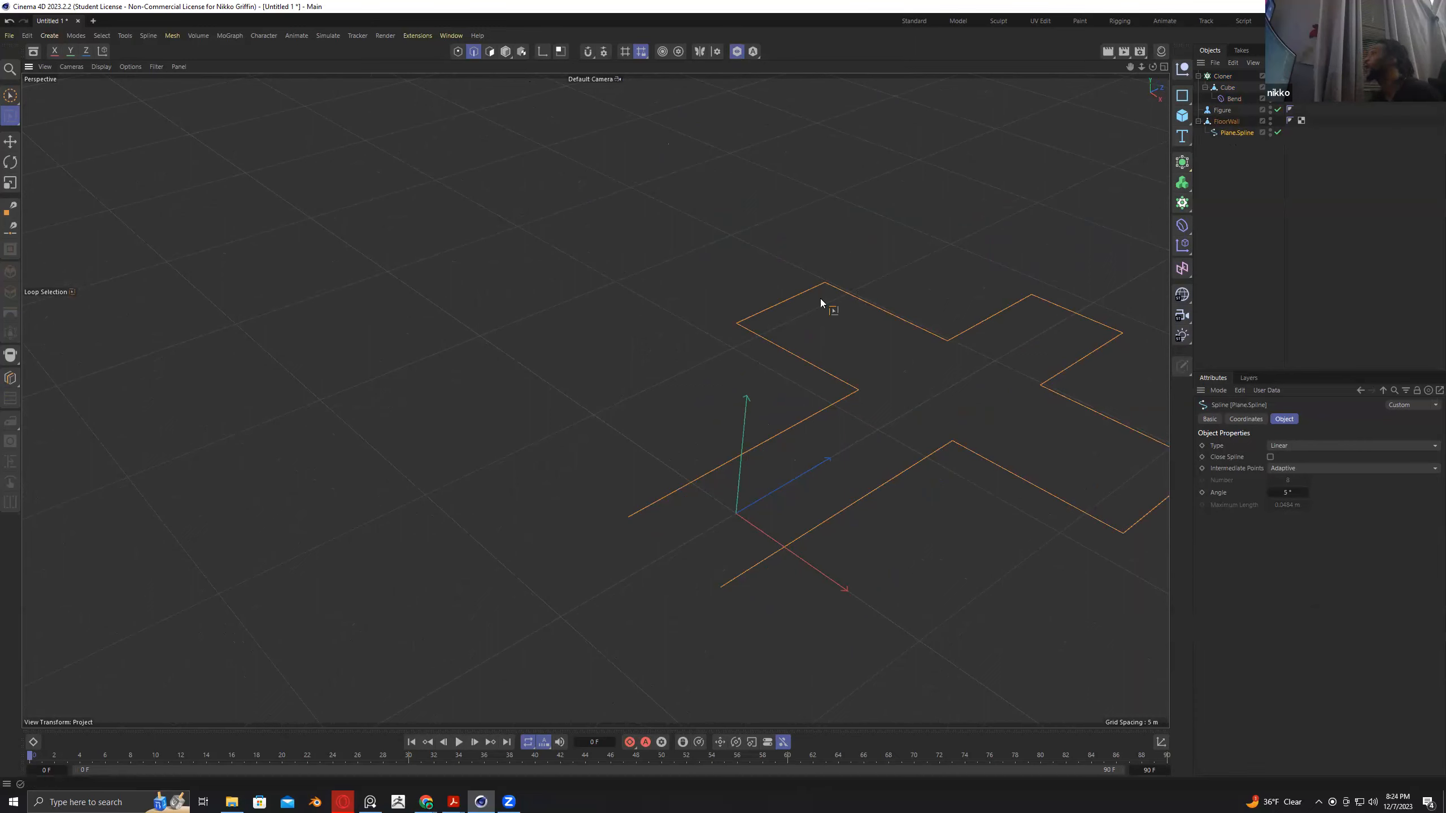
{"action": "left_click", "coordinate": [458, 51]}
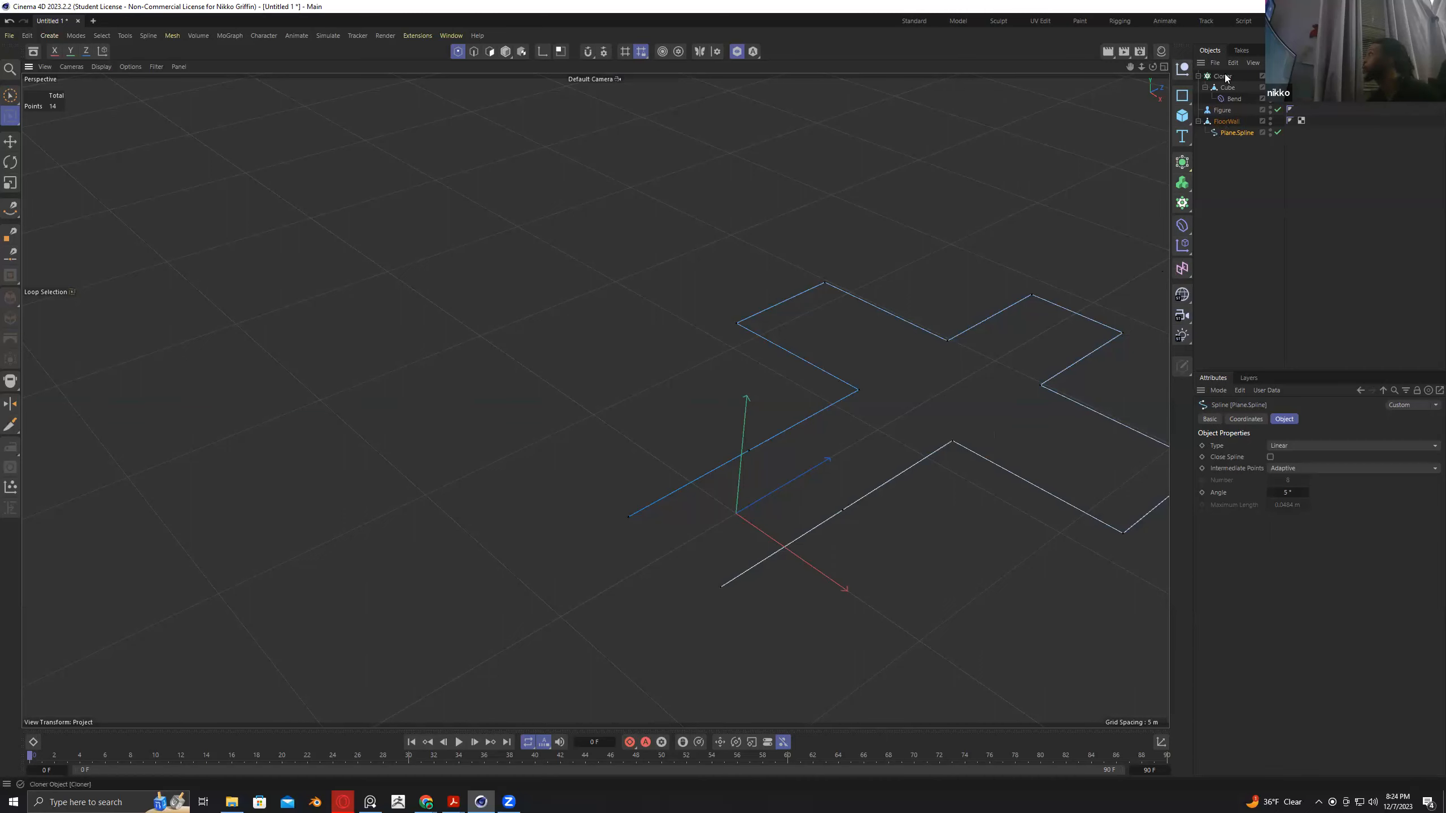
{"action": "left_click", "coordinate": [736, 51]}
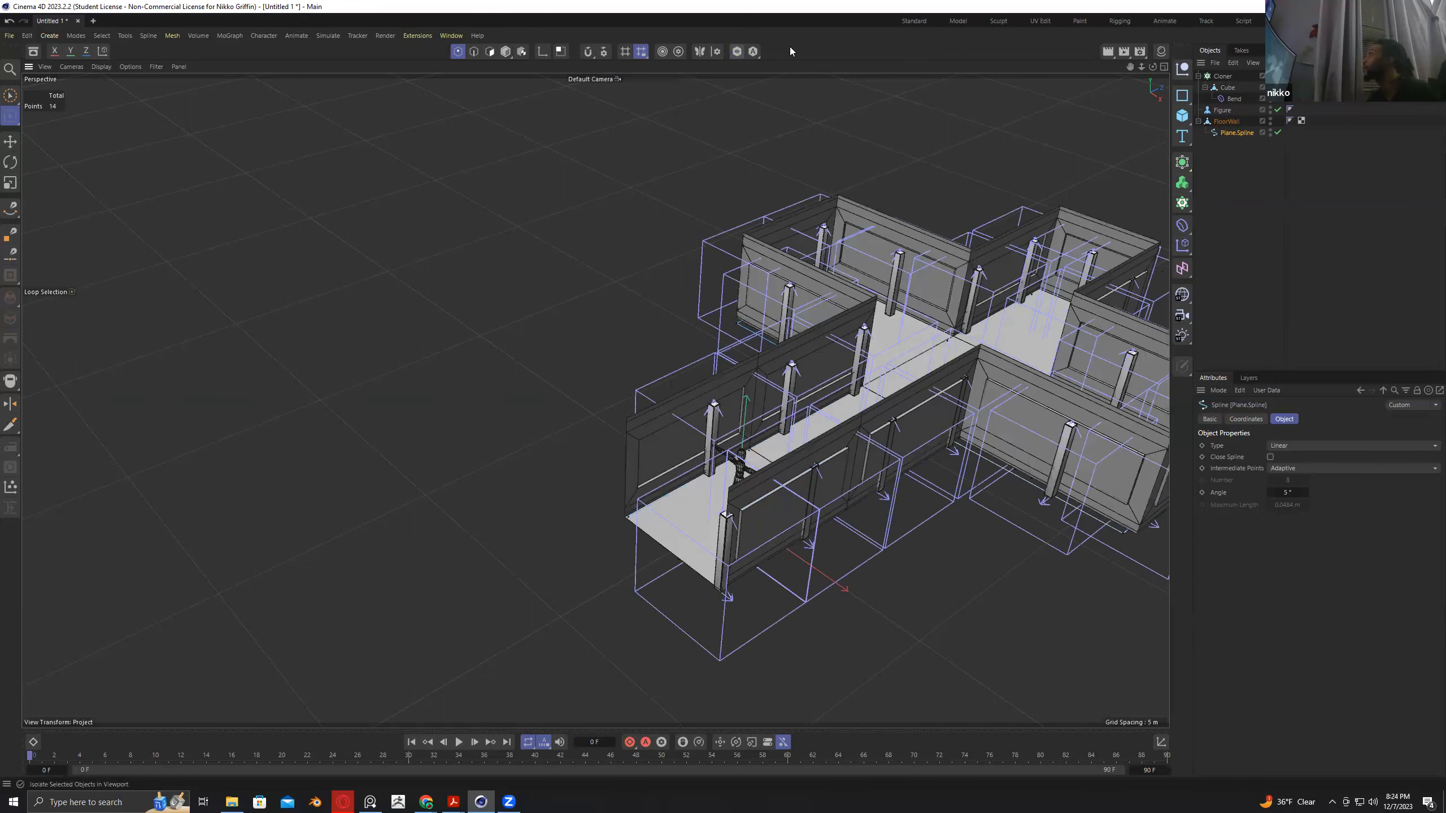
Try distributing the Cloner's clones along the spline by Step with a step size of 5 m.
{"action": "left_click", "coordinate": [1223, 76]}
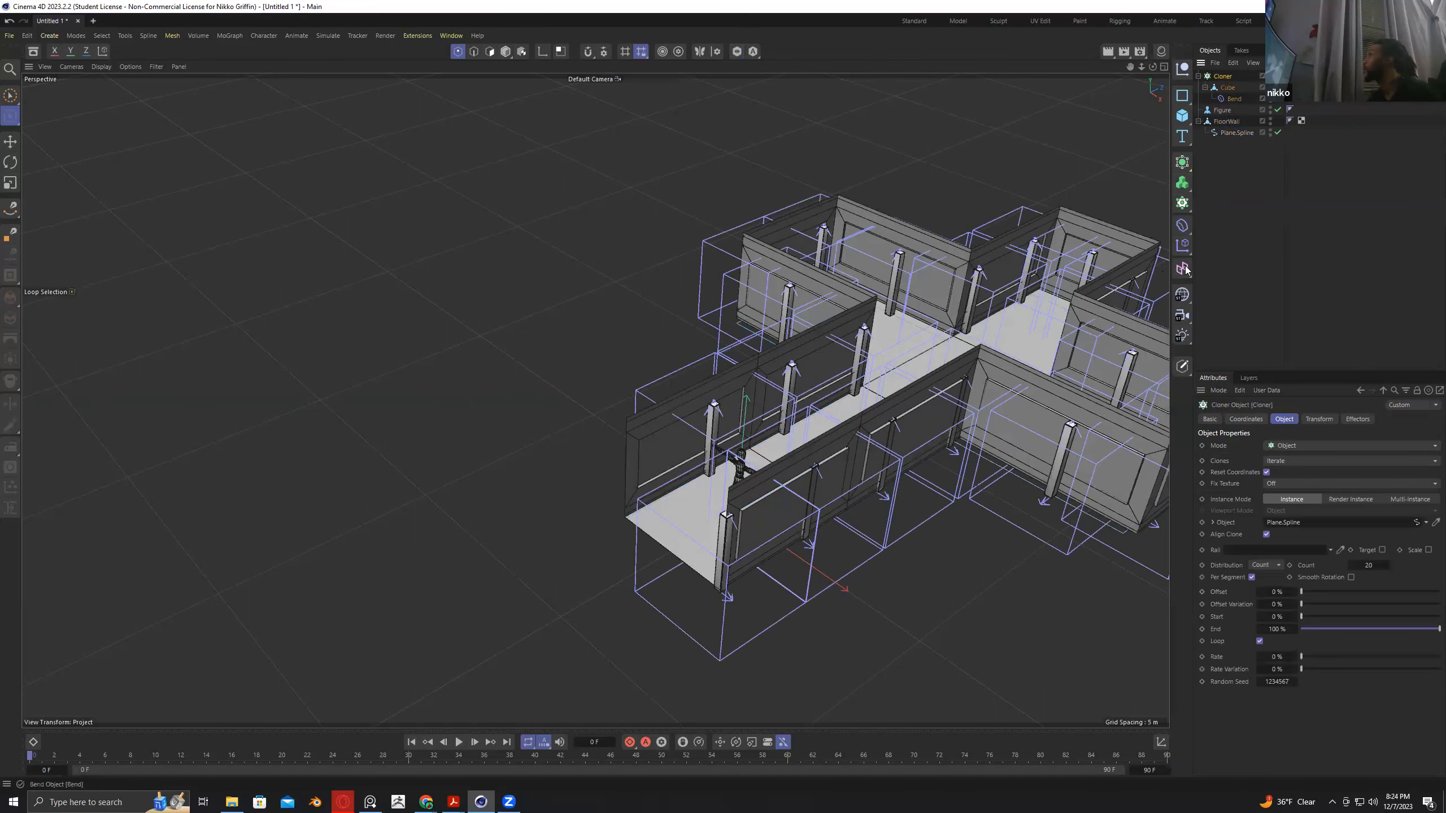
{"action": "left_click", "coordinate": [1264, 565]}
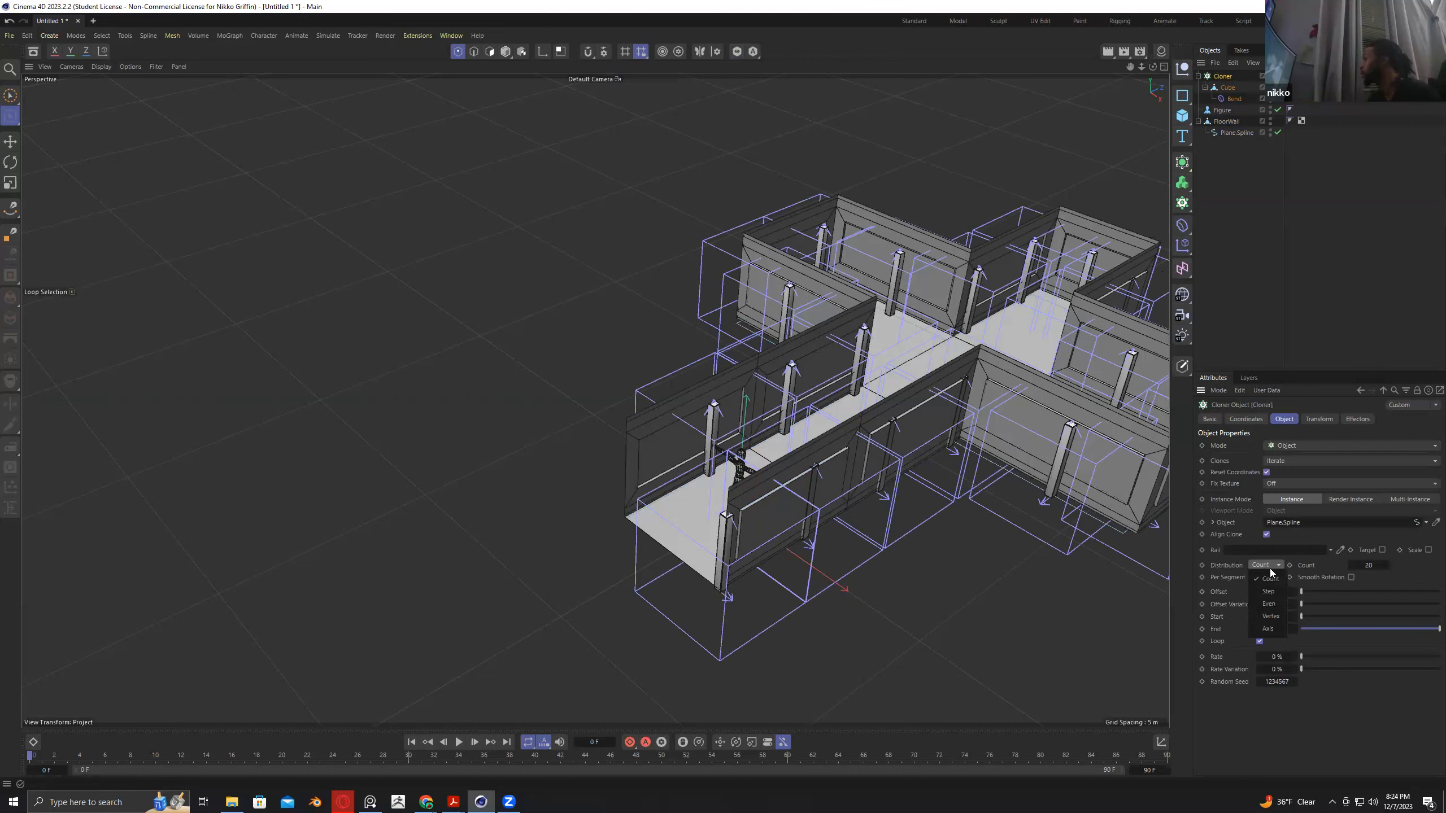
{"action": "left_click", "coordinate": [1269, 592]}
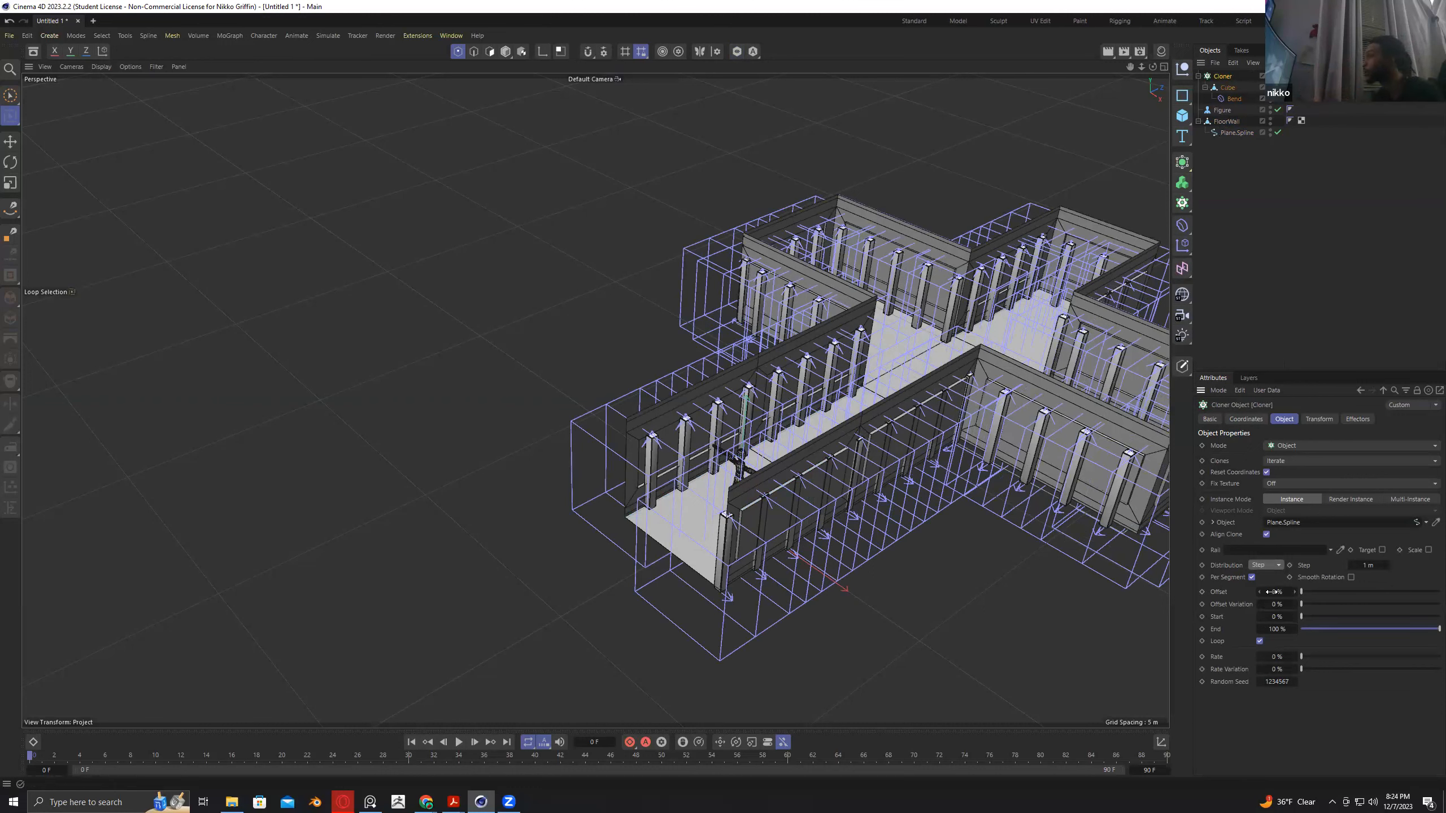
{"action": "left_click", "coordinate": [1273, 565]}
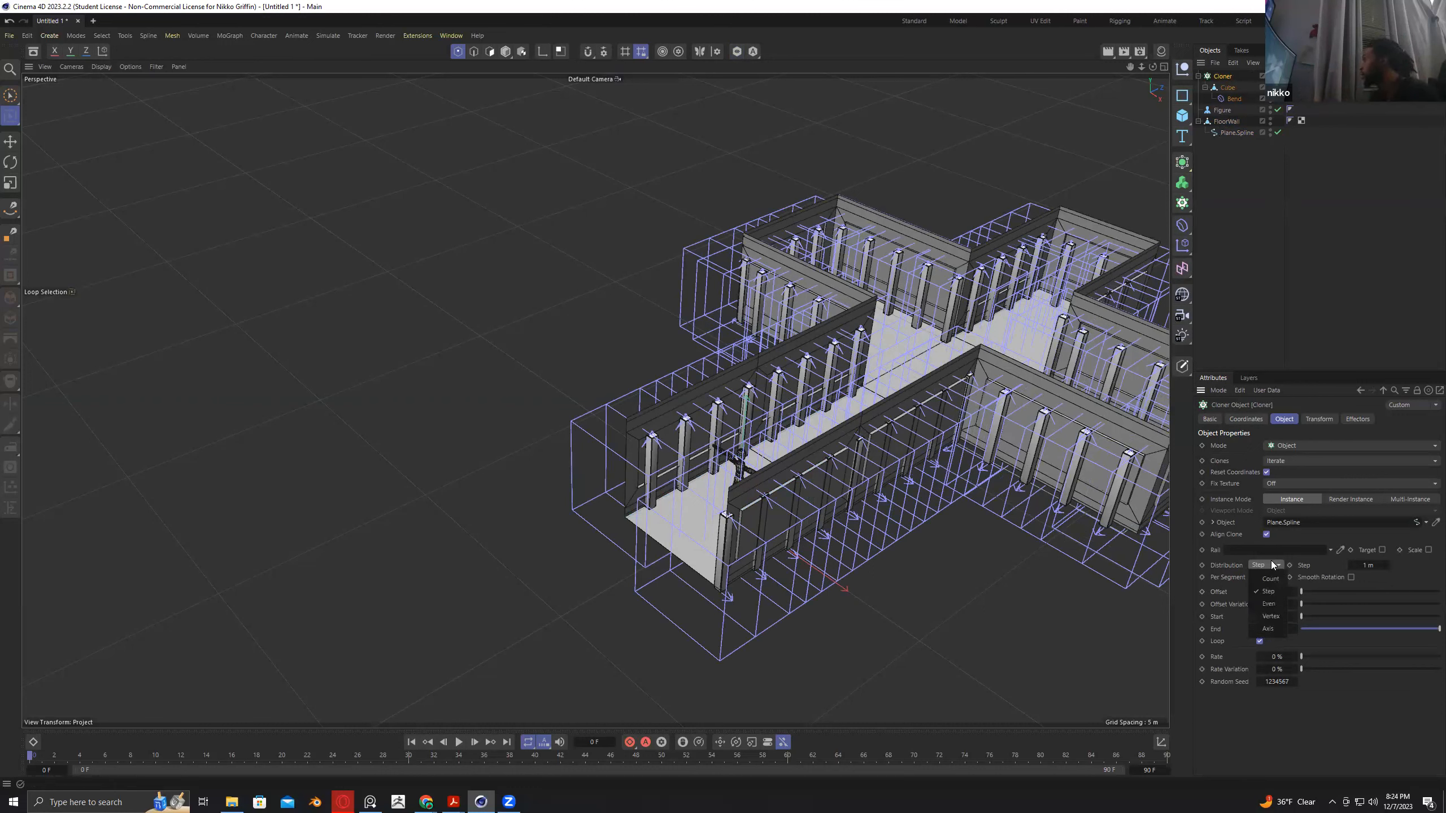
{"action": "left_click", "coordinate": [1354, 564]}
{"action": "double_click", "coordinate": [1357, 564]}
{"action": "type", "text": "5"}
{"action": "key", "text": "Return"}
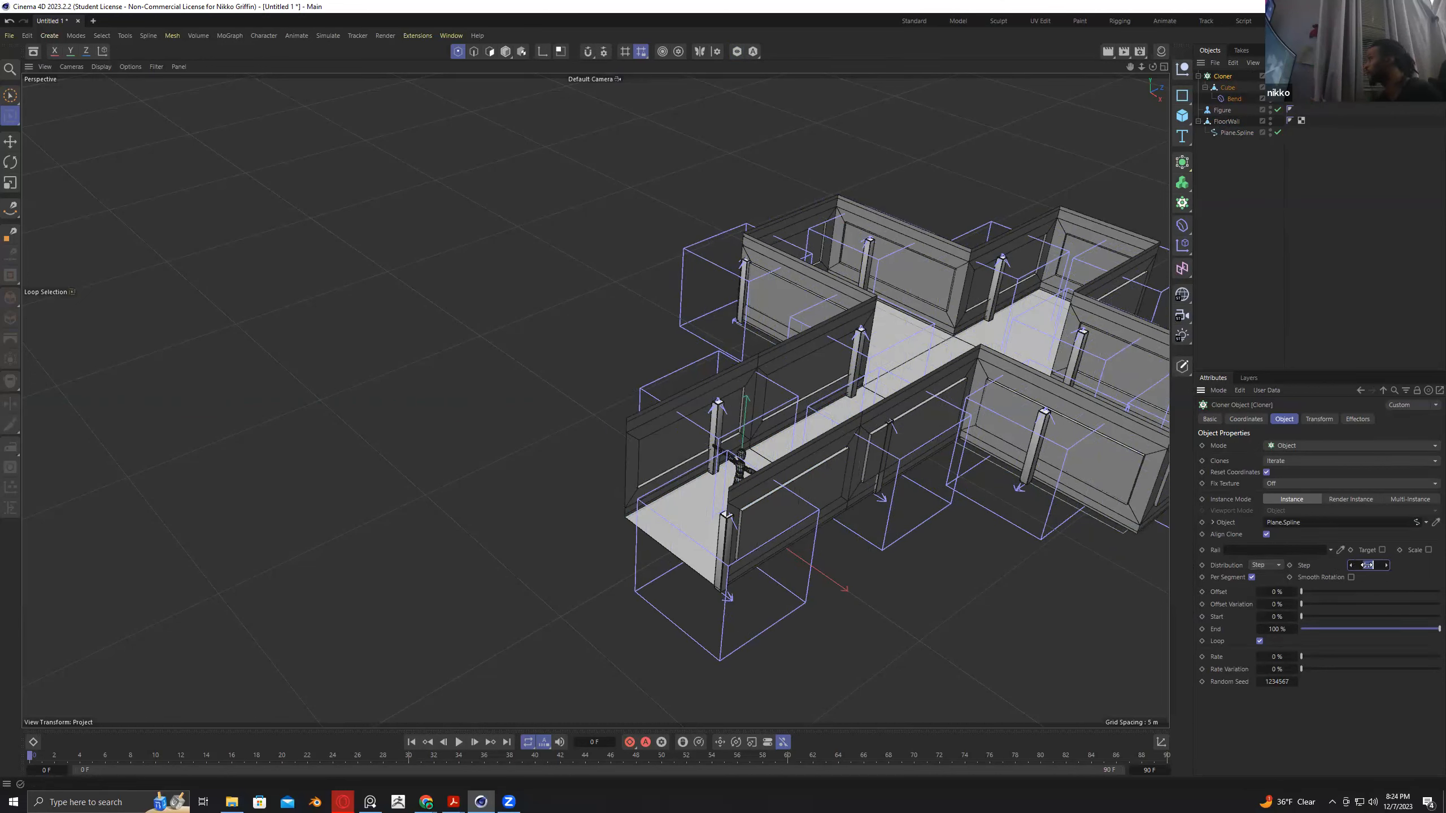
Try step sizes of 1 m and 2 m for the Cloner's clones.
{"action": "type", "text": "1"}
{"action": "key", "text": "Return"}
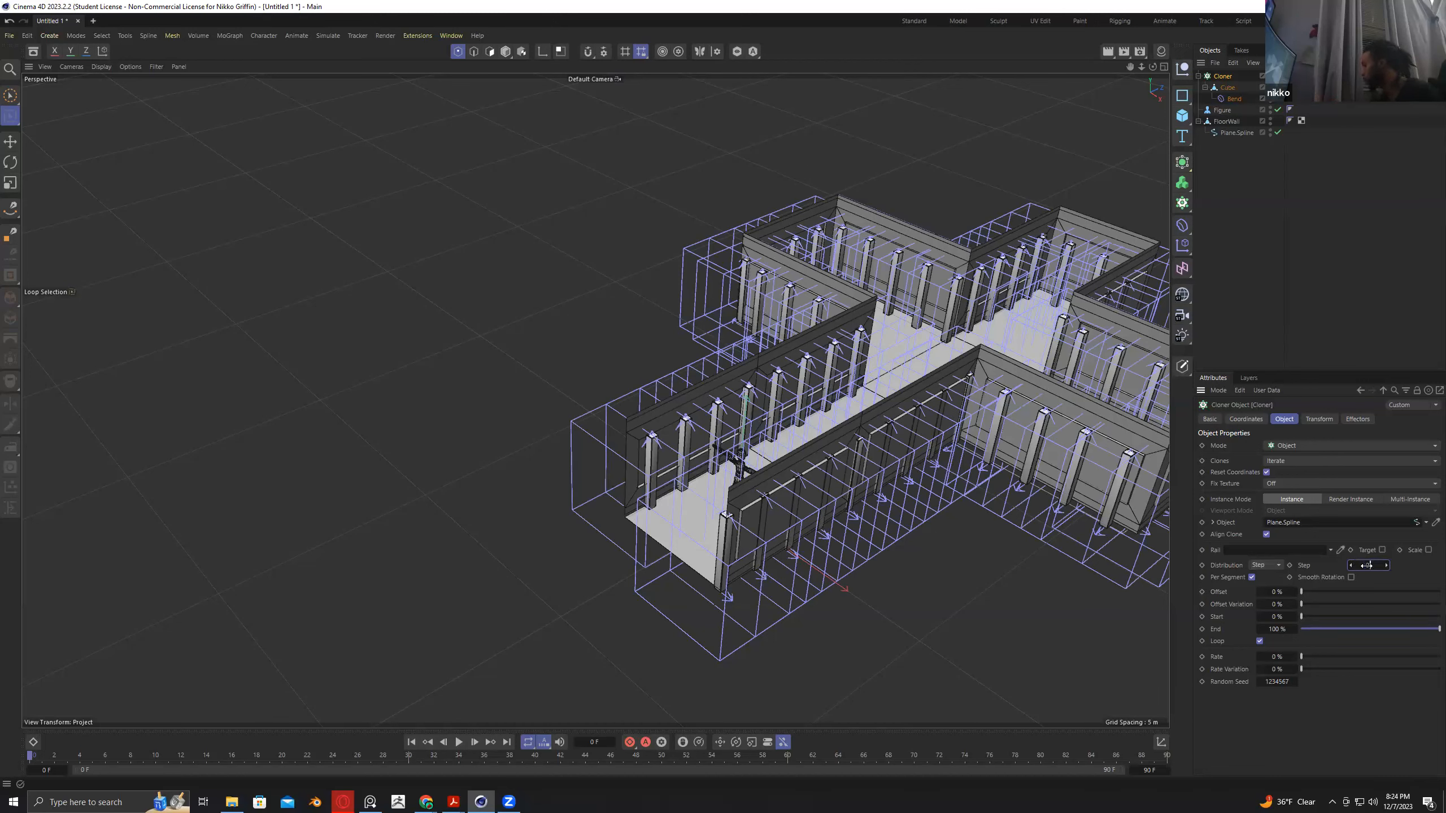
{"action": "key", "text": "Return"}
{"action": "double_click", "coordinate": [1367, 566]}
{"action": "type", "text": "2"}
{"action": "key", "text": "Return"}
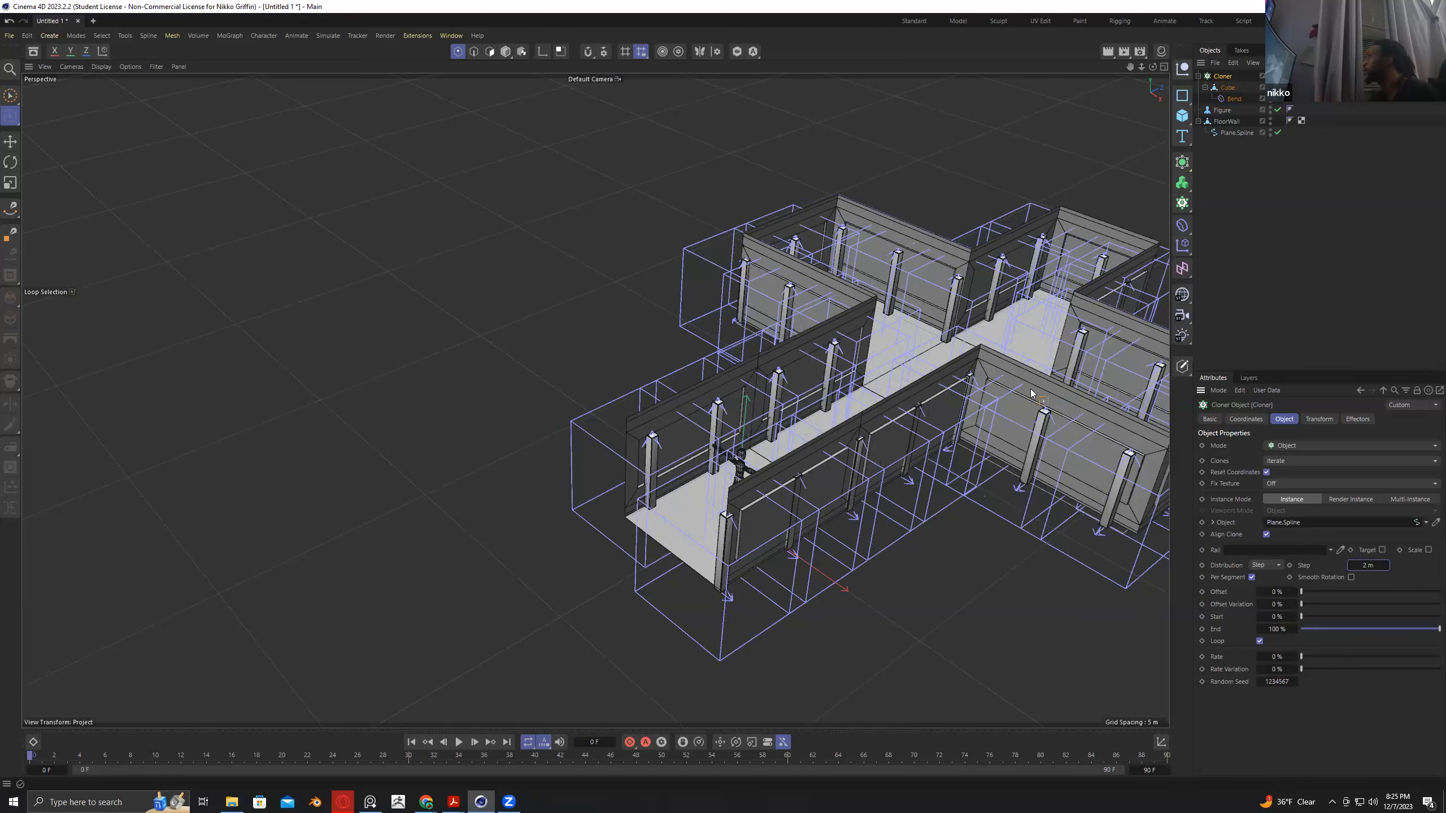
Compare the Vertex and Even distributions on the Cloner and keep Vertex.
{"action": "left_click_drag", "start_coordinate": [1031, 348], "coordinate": [1093, 467], "text": "alt"}
{"action": "left_click", "coordinate": [1264, 565]}
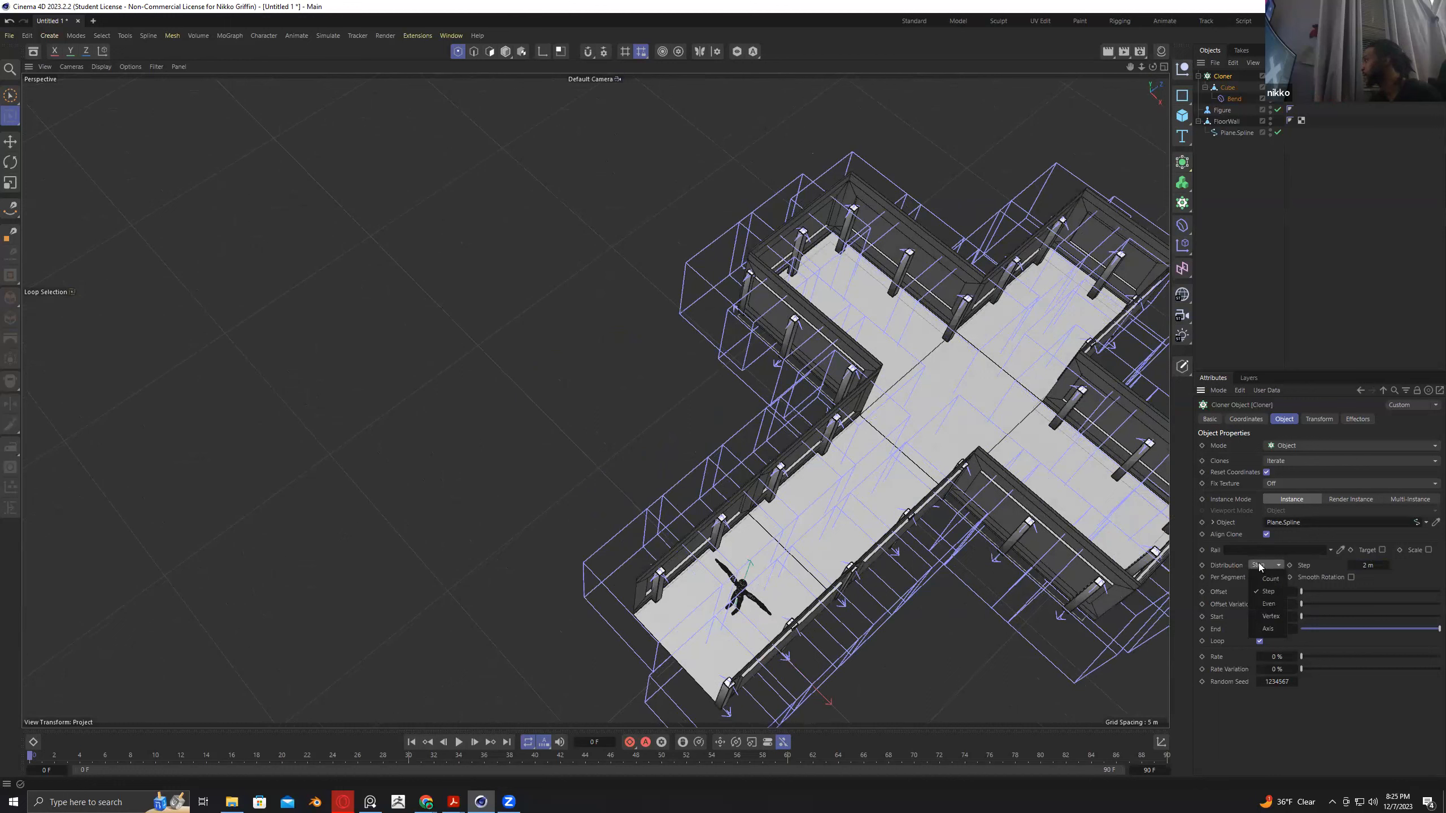
{"action": "left_click", "coordinate": [1271, 617]}
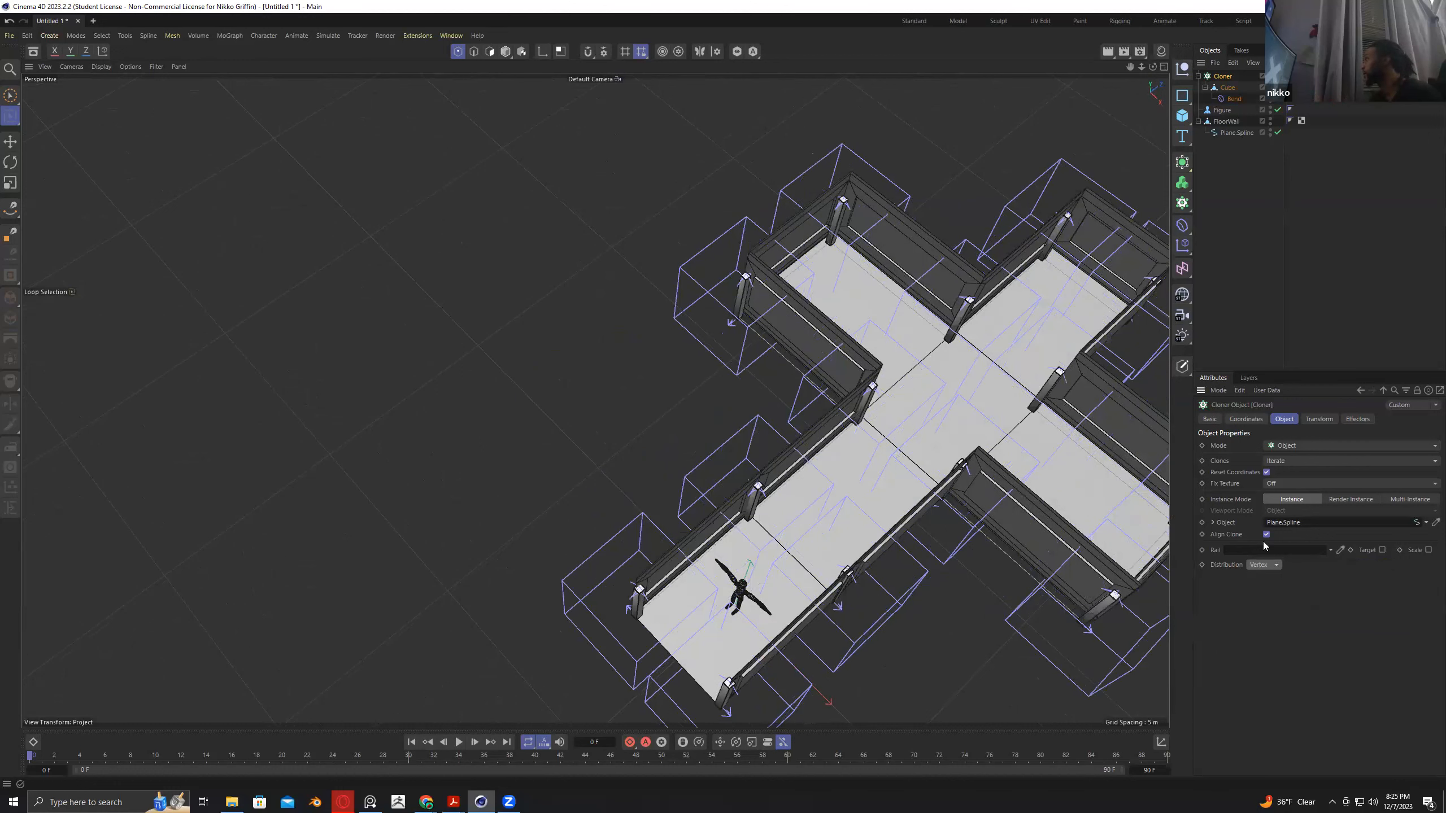
{"action": "left_click", "coordinate": [1263, 565]}
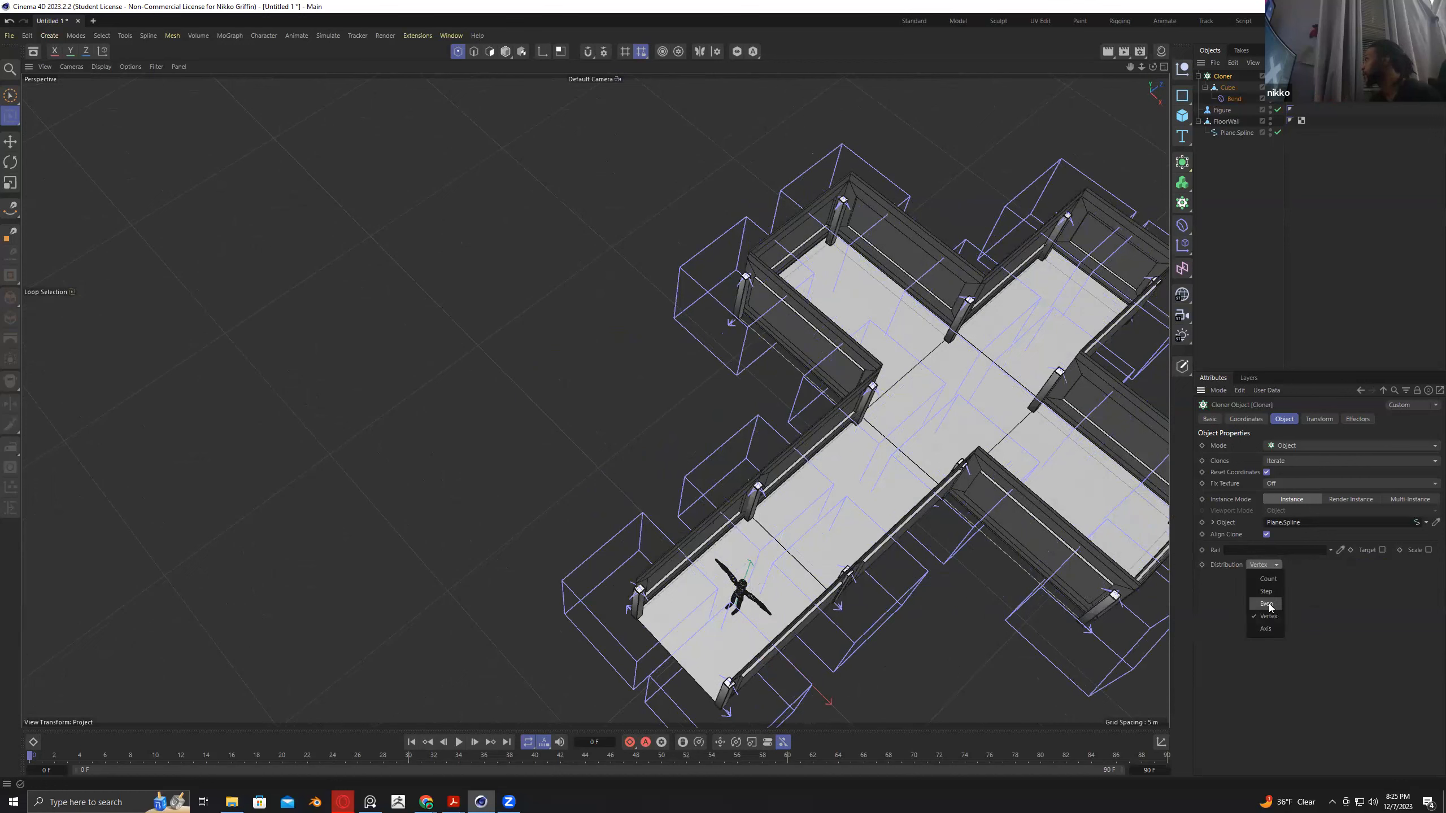
{"action": "left_click", "coordinate": [1268, 605]}
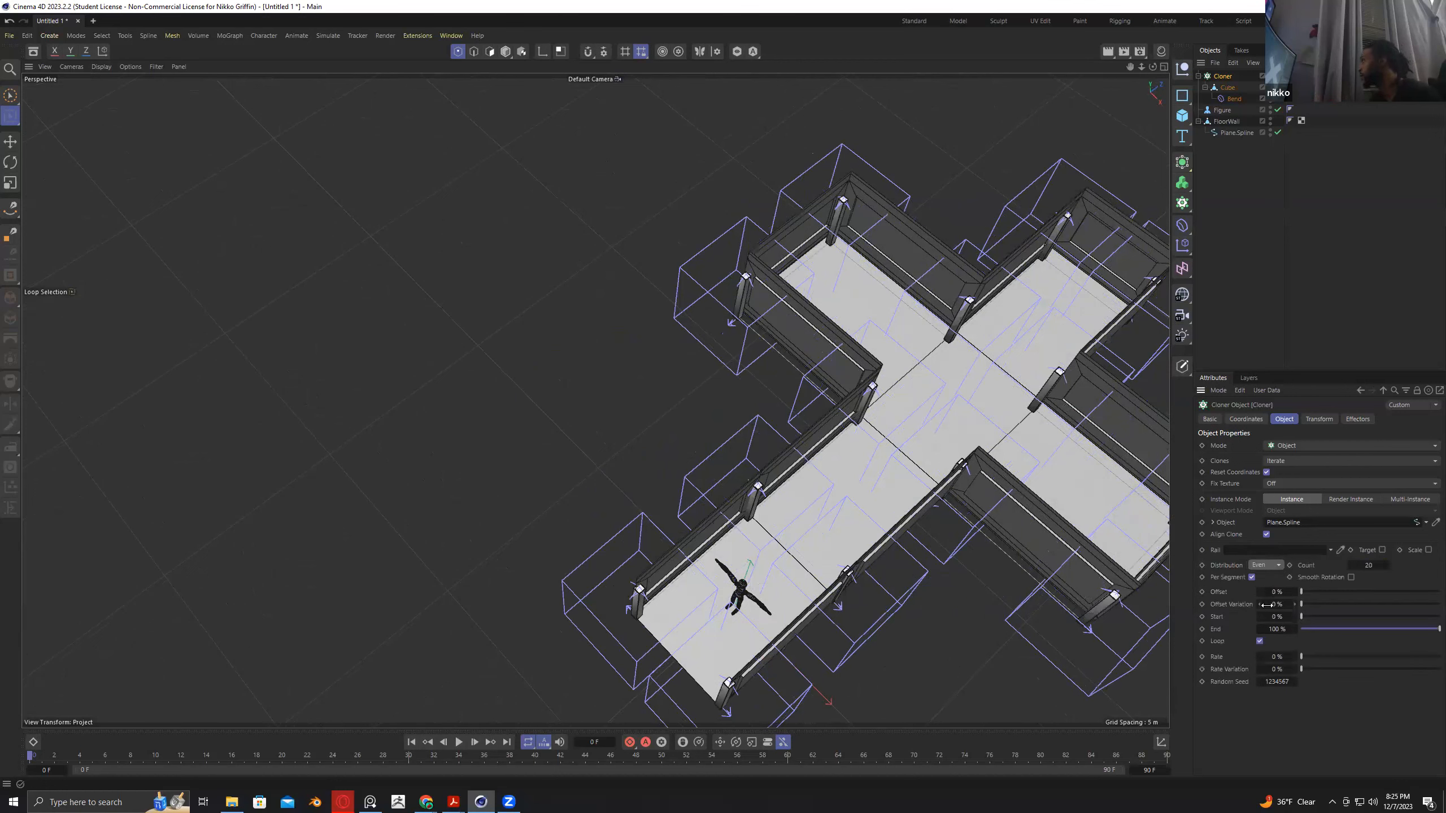
{"action": "left_click", "coordinate": [1262, 565]}
{"action": "left_click", "coordinate": [1273, 619]}
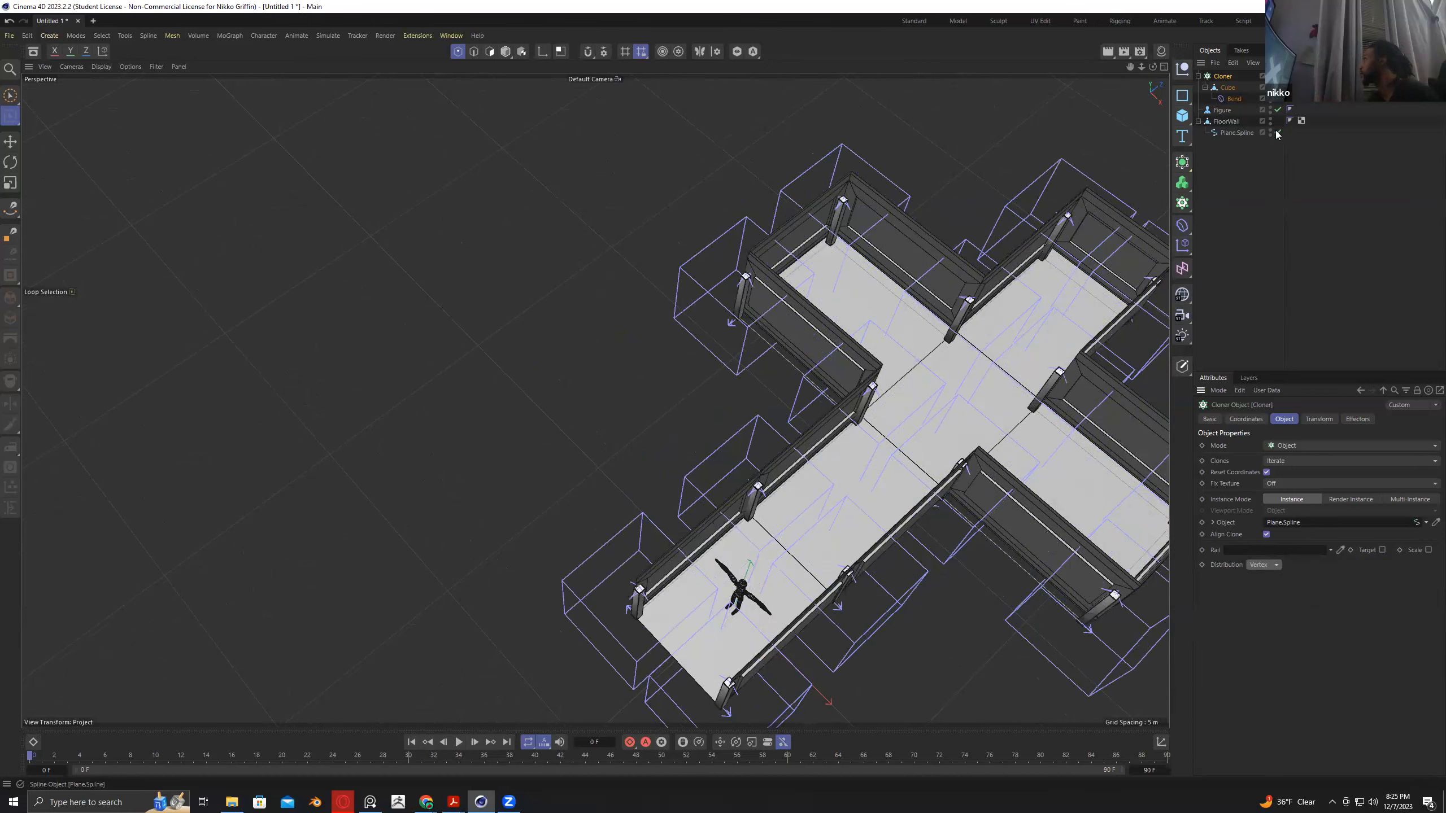
Move Plane.Spline out of the FloorWall hierarchy and hide FloorWall in the viewport.
{"action": "left_click_drag", "start_coordinate": [1239, 135], "coordinate": [1248, 141]}
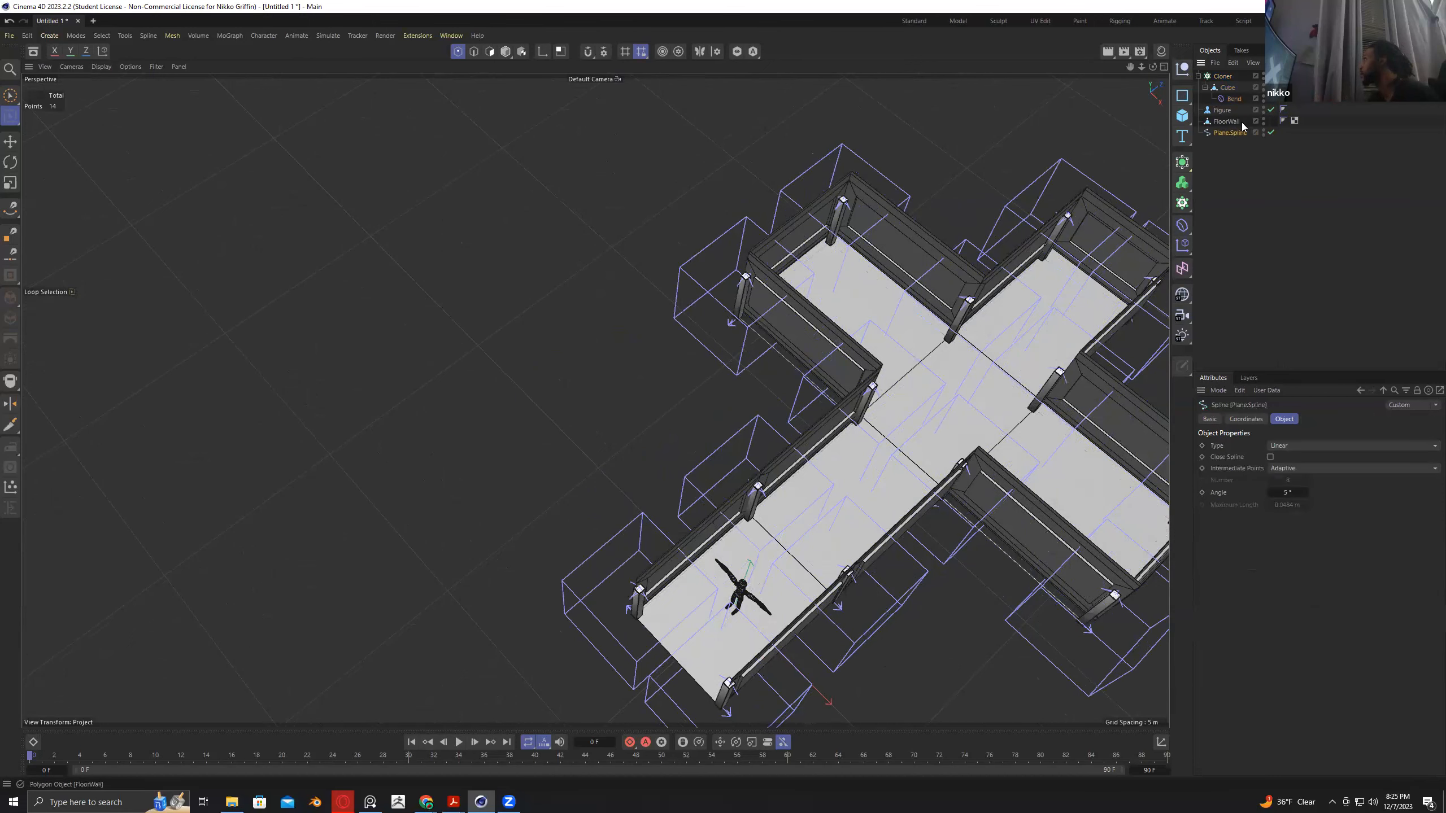
{"action": "left_click", "coordinate": [1241, 123]}
{"action": "left_click", "coordinate": [1262, 121]}
{"action": "left_click", "coordinate": [1263, 121]}
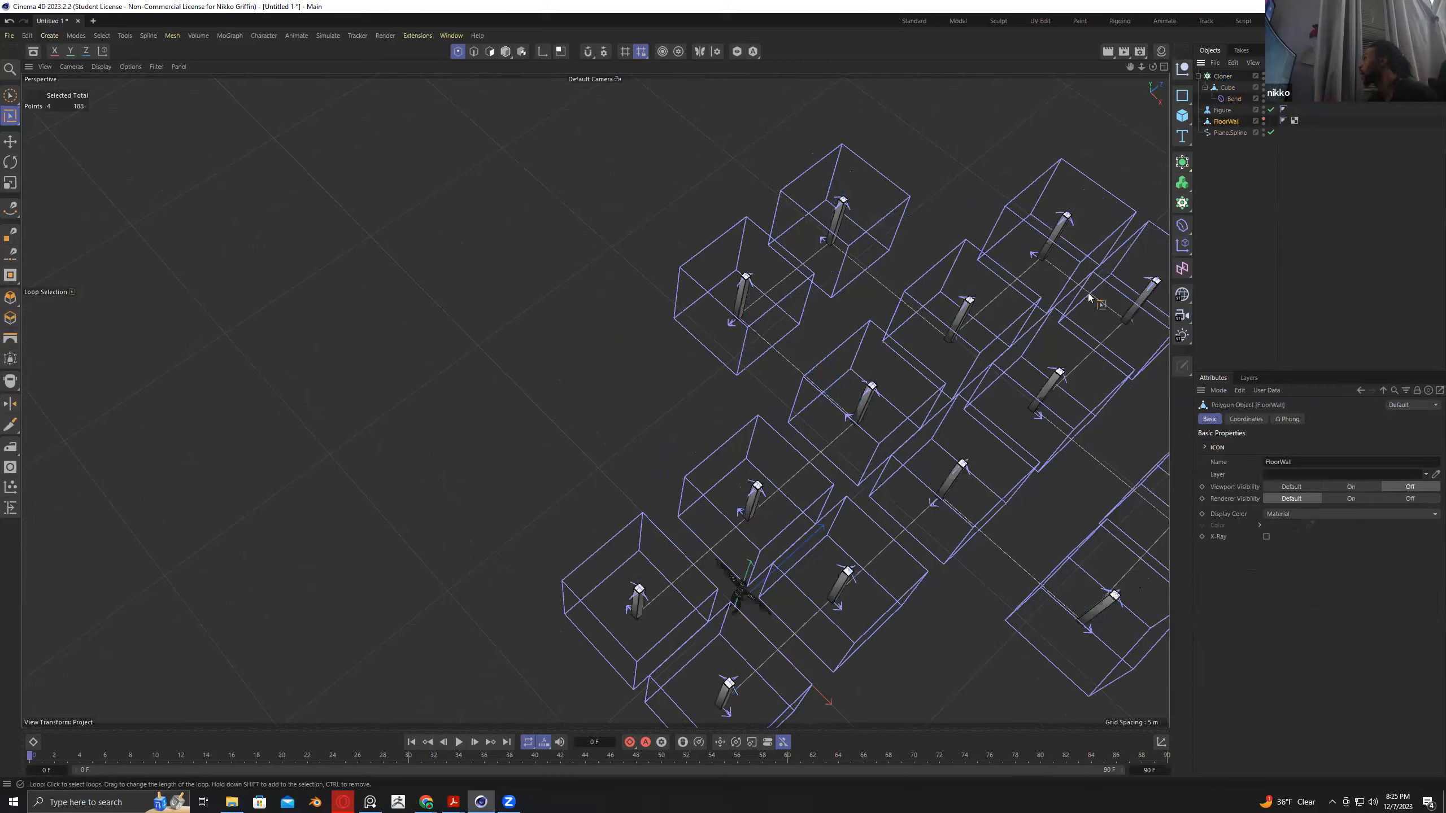
Disable the Bend deformer on the cloned beams.
{"action": "left_click_drag", "start_coordinate": [1072, 261], "coordinate": [1084, 266], "text": "alt"}
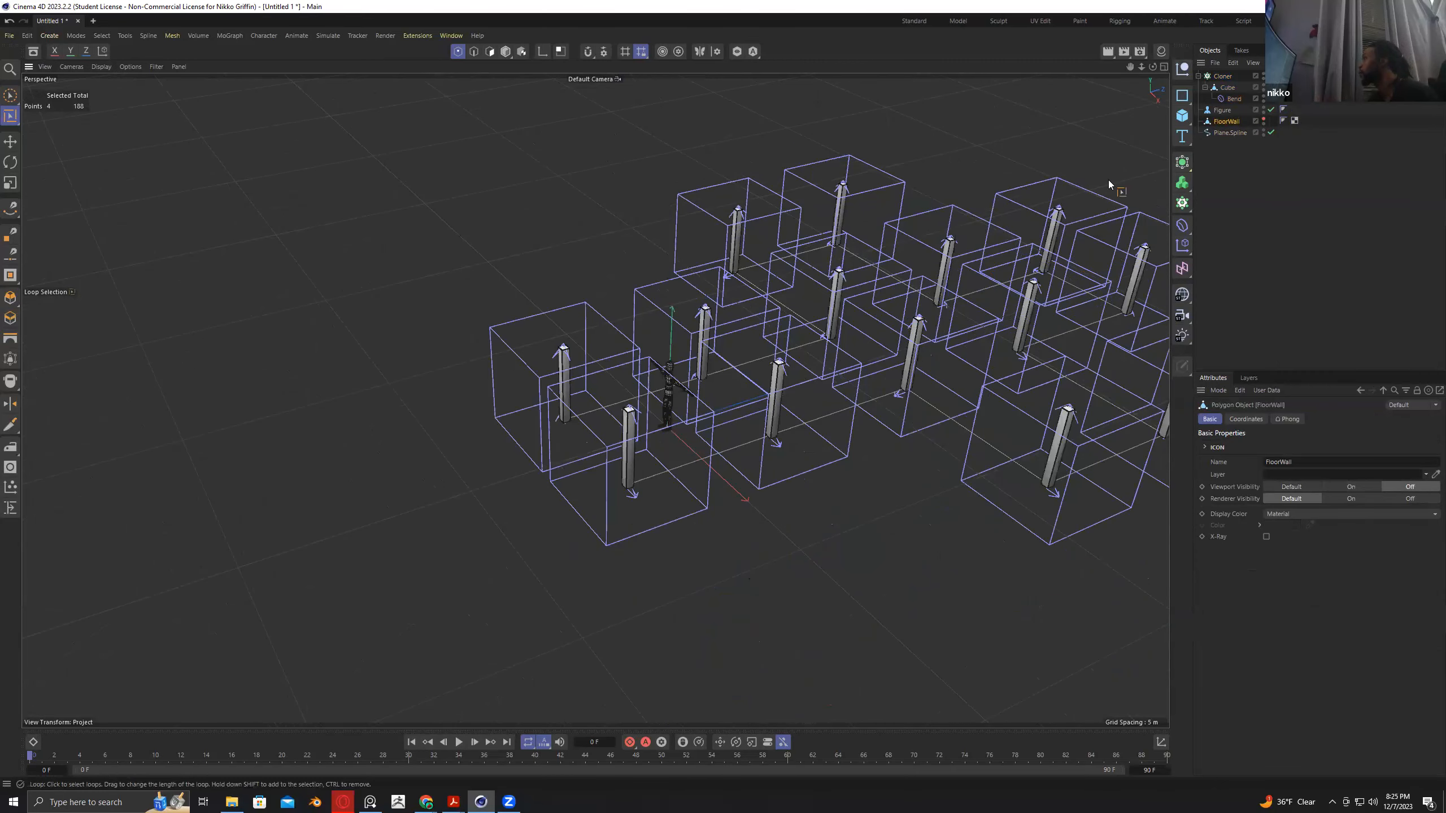
{"action": "left_click", "coordinate": [1271, 99]}
{"action": "mouse_move", "coordinate": [997, 316]}
{"action": "left_mouse_down", "text": "alt"}
{"action": "mouse_move", "coordinate": [938, 359]}
{"action": "mouse_move", "coordinate": [777, 413]}
{"action": "left_mouse_up", "text": "alt"}
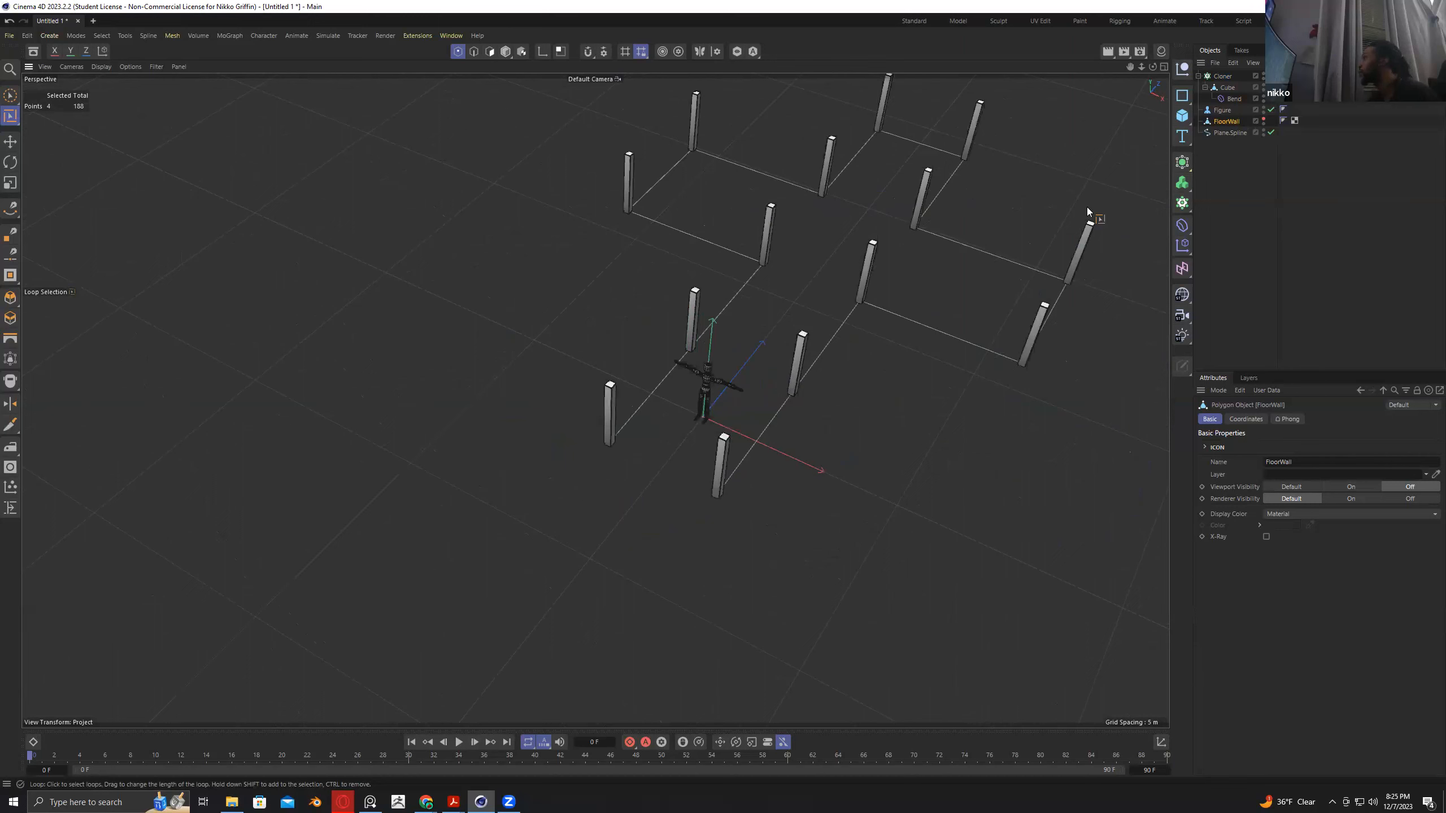
Select all points of Plane.Spline in Point mode.
{"action": "left_click", "coordinate": [1224, 132]}
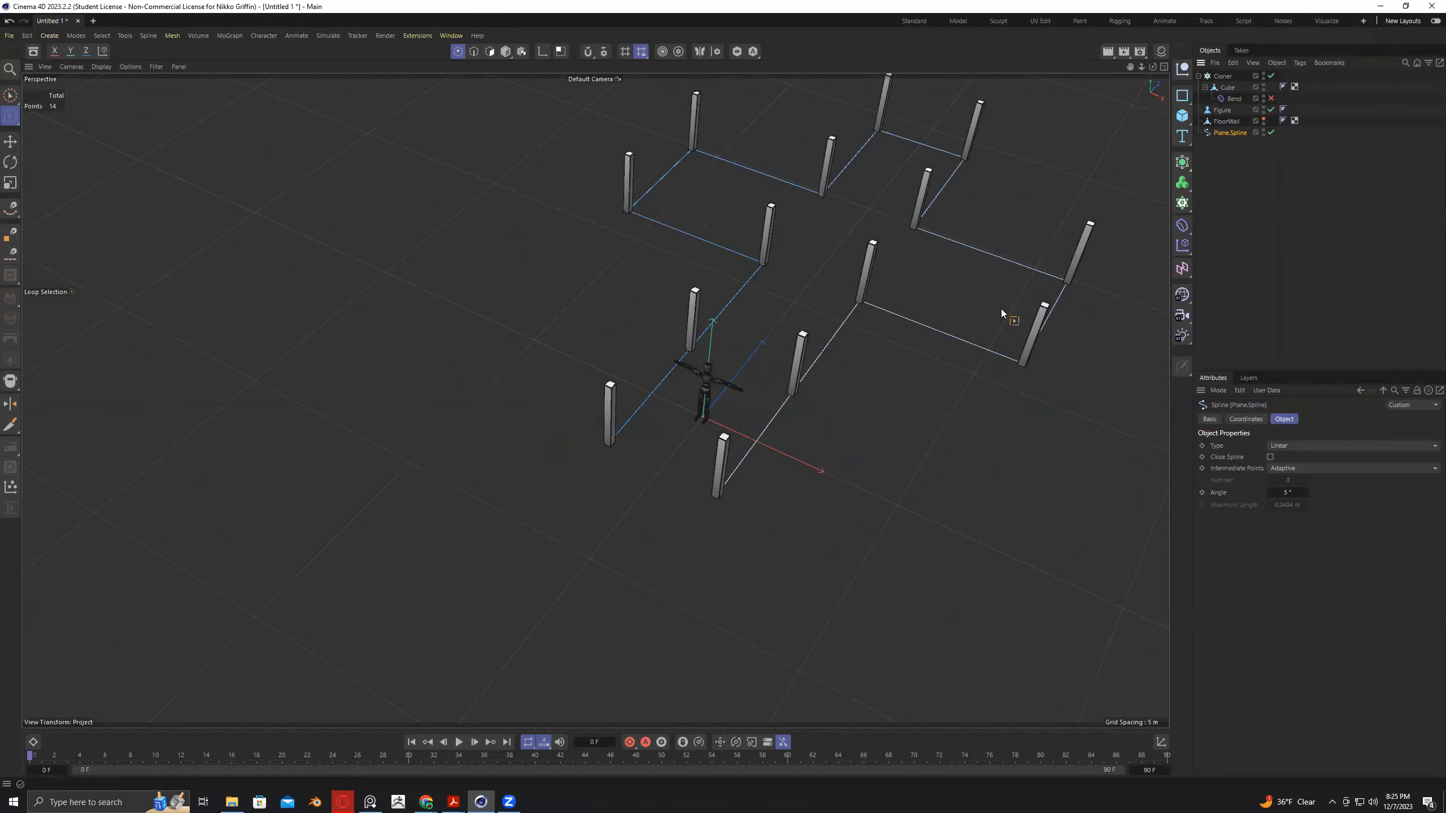
{"action": "left_click_drag", "start_coordinate": [974, 320], "coordinate": [975, 297], "text": "alt"}
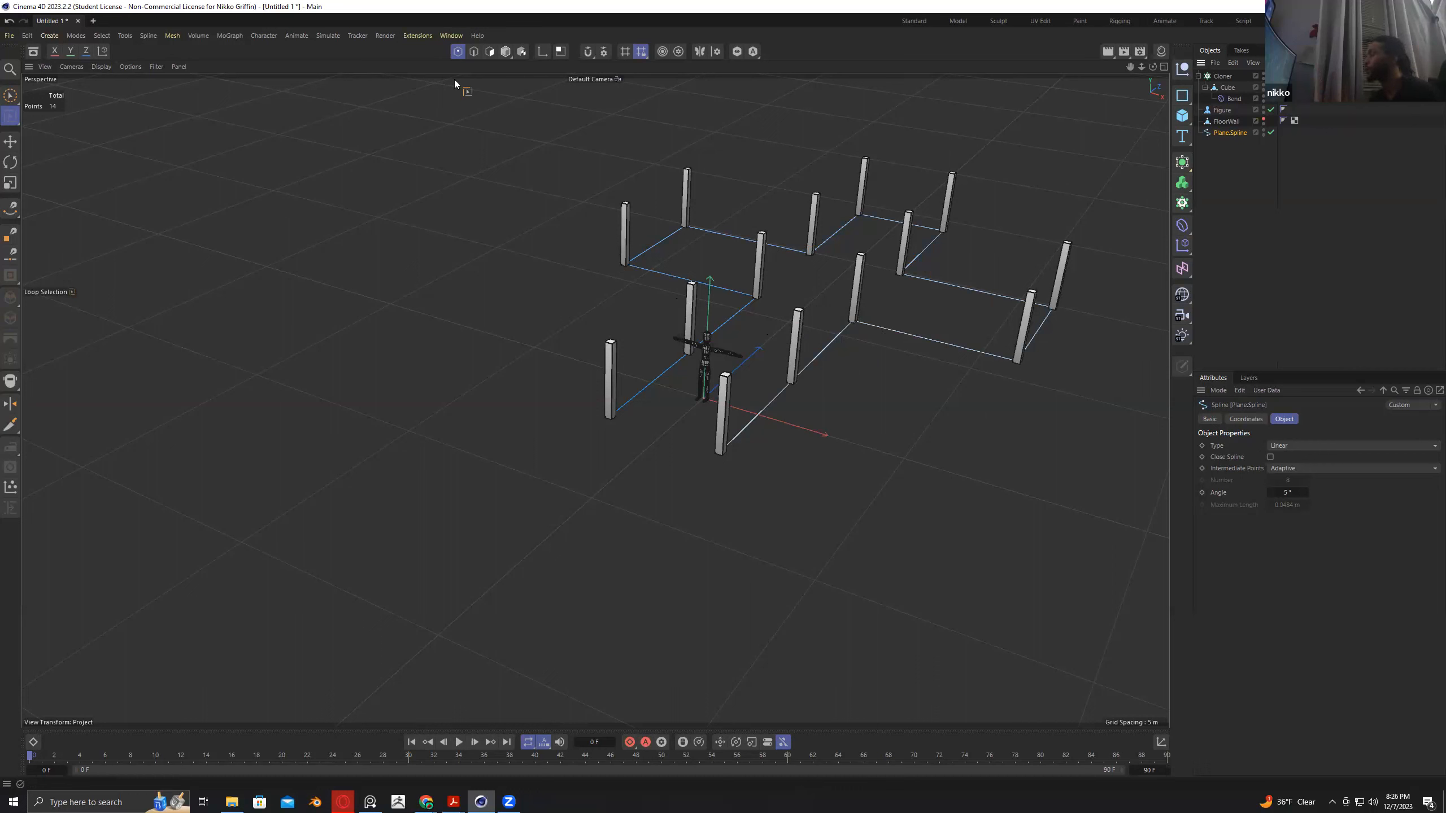
{"action": "key", "text": "ctrl+a"}
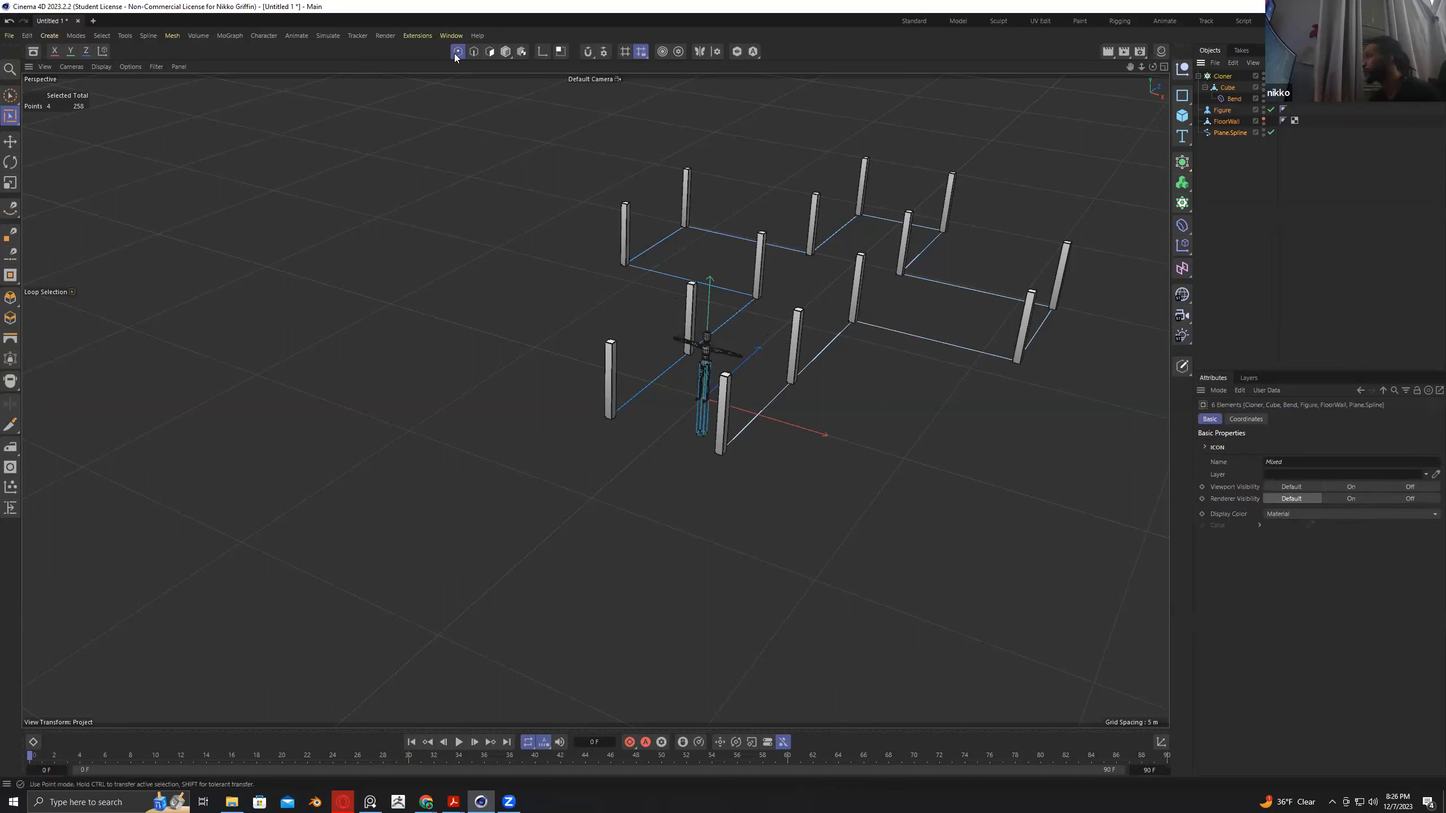
{"action": "left_click", "coordinate": [1229, 132]}
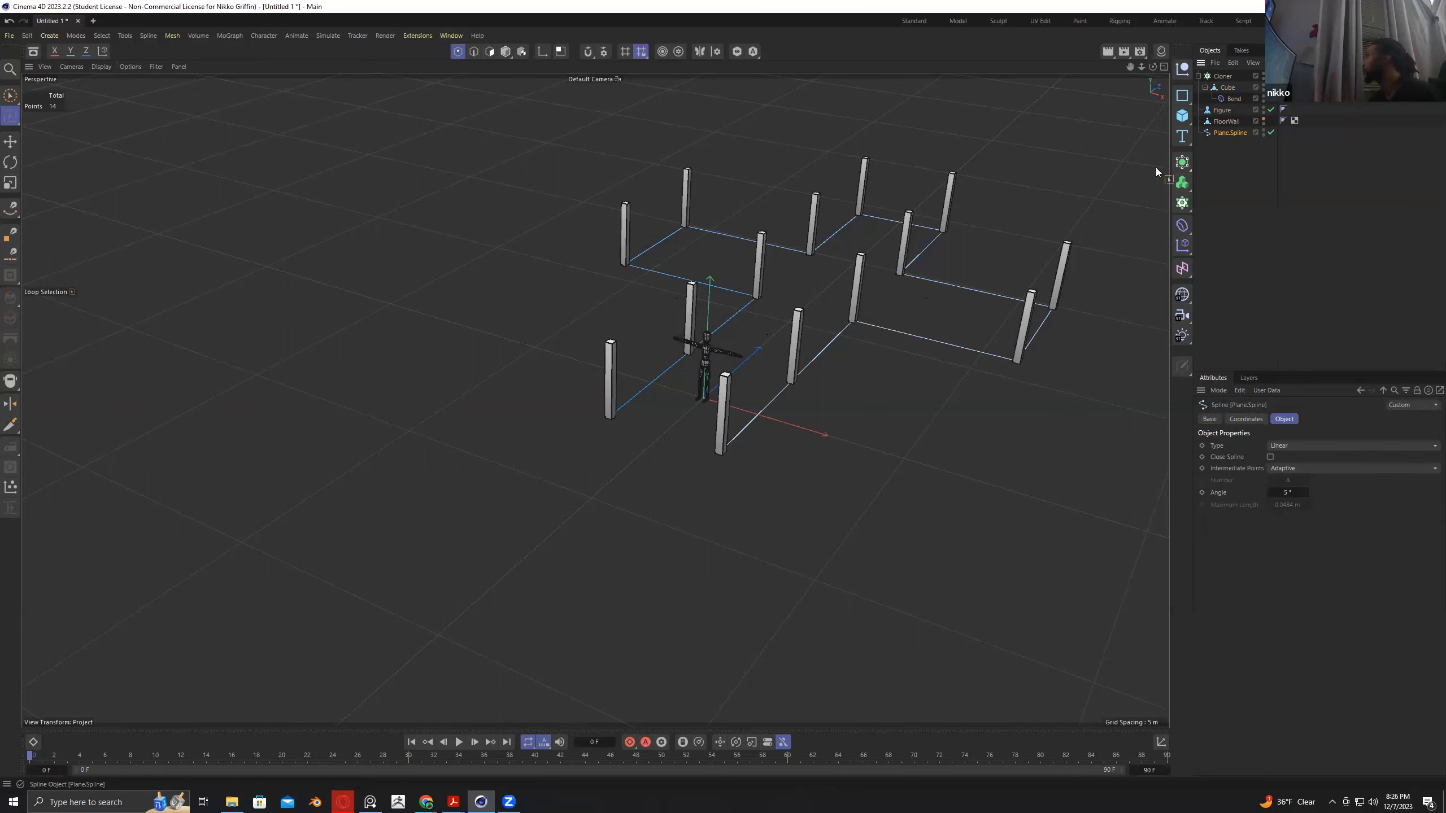
{"action": "left_click", "coordinate": [8, 95]}
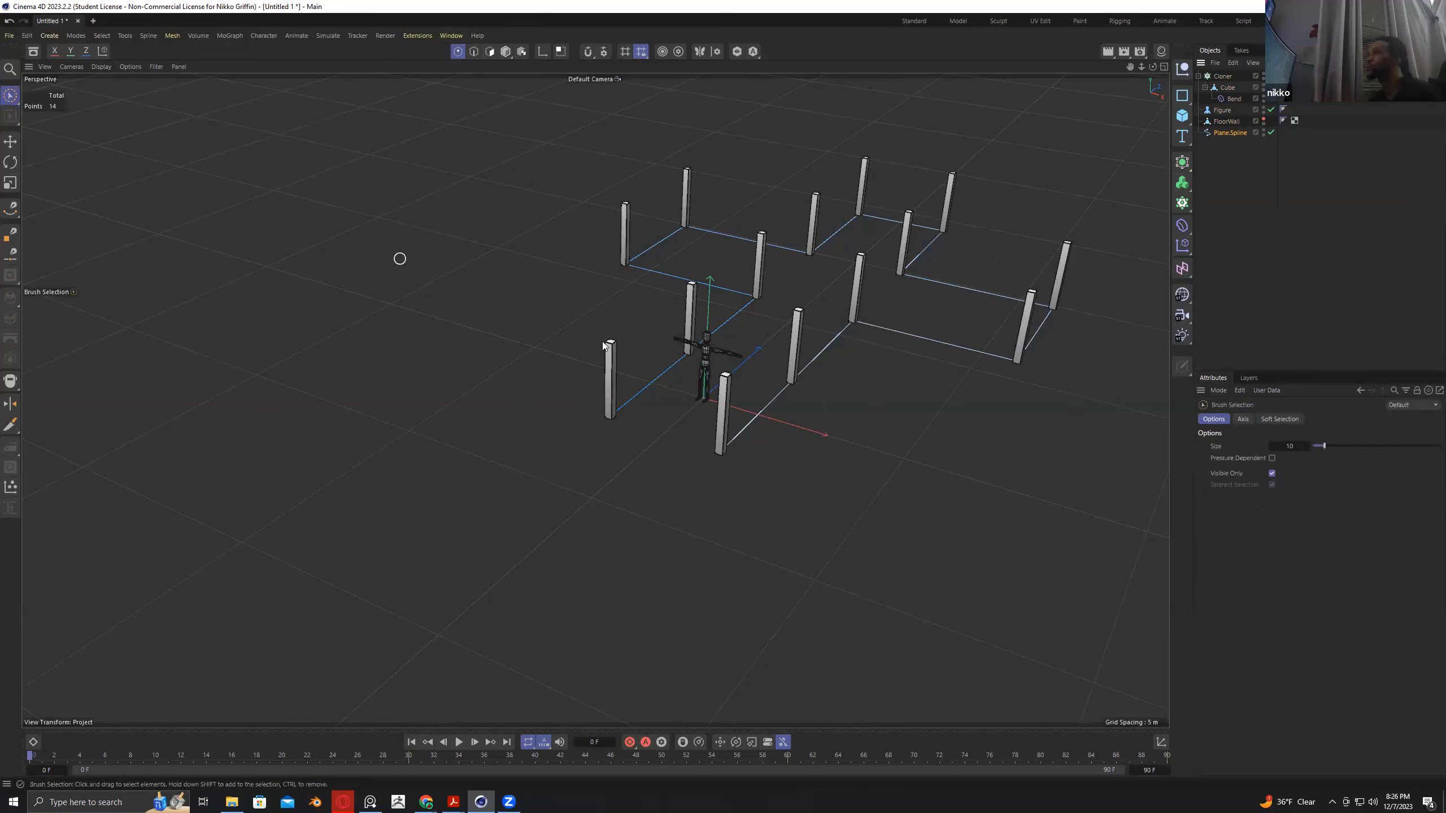
{"action": "left_click", "coordinate": [854, 318]}
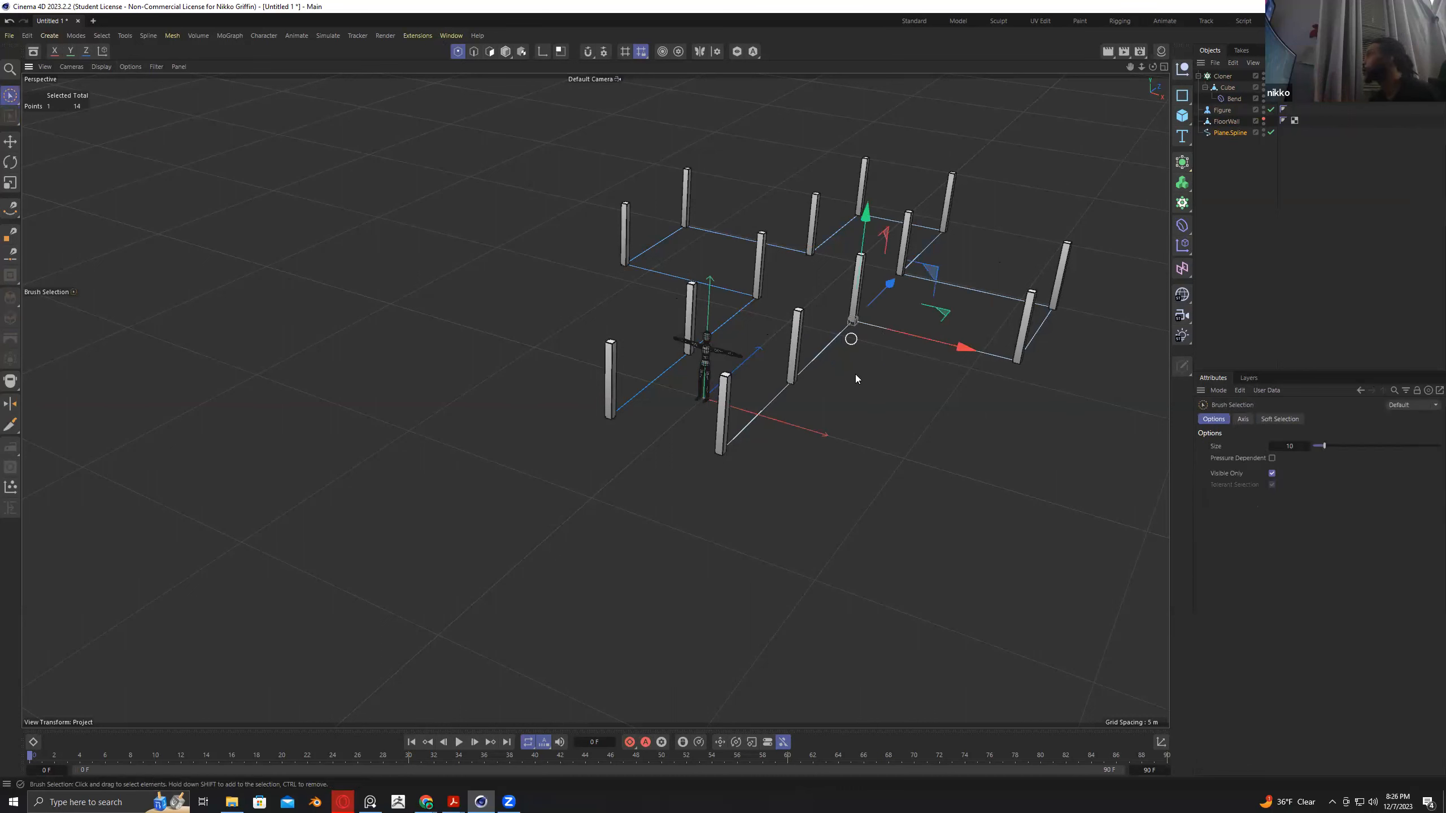
{"action": "key", "text": "ctrl+a"}
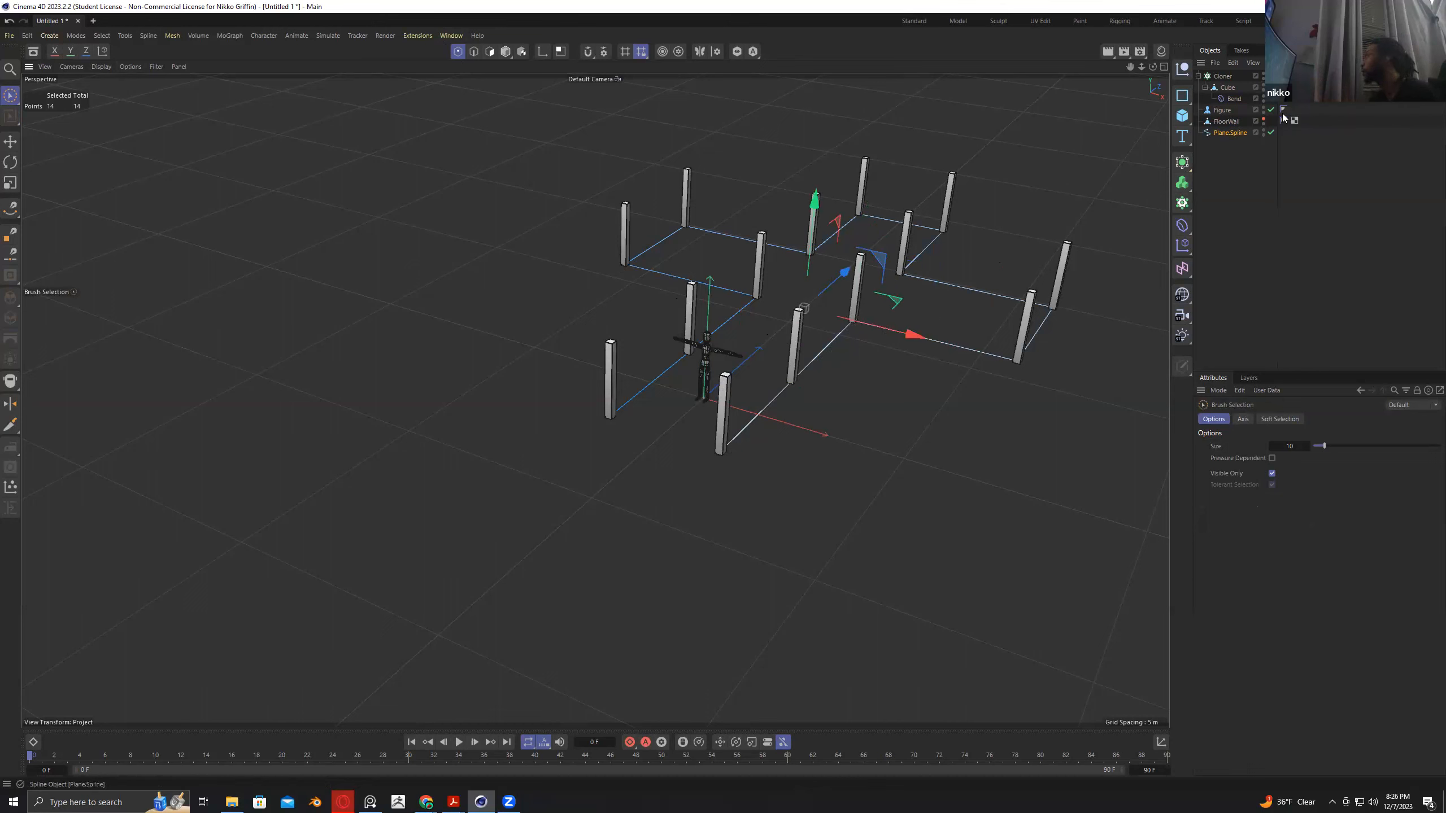
Disable the Cloner and box-select every point of the bare Plane.Spline with Rectangle Selection.
{"action": "left_click", "coordinate": [1270, 76]}
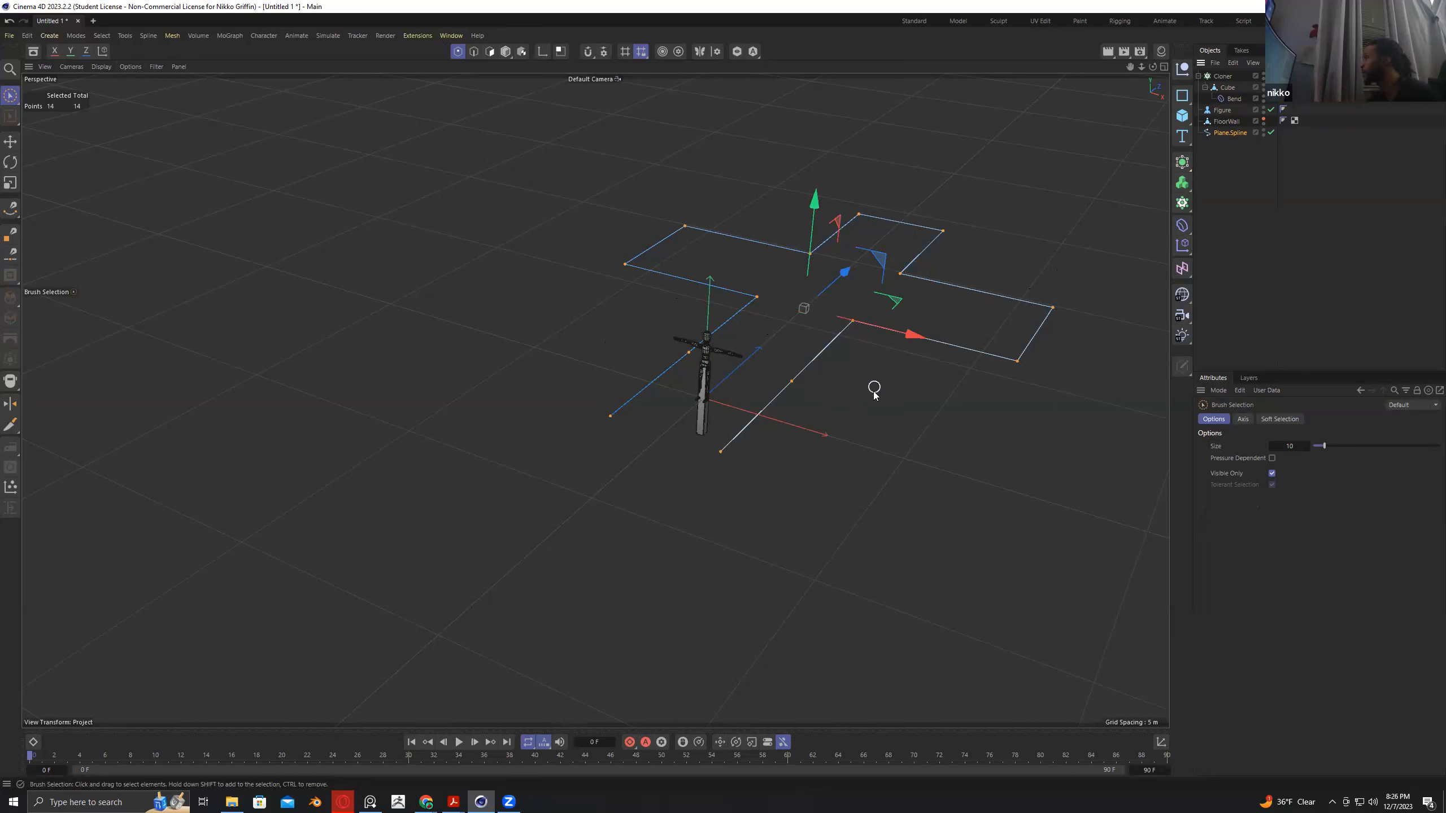
{"action": "left_click", "coordinate": [10, 95]}
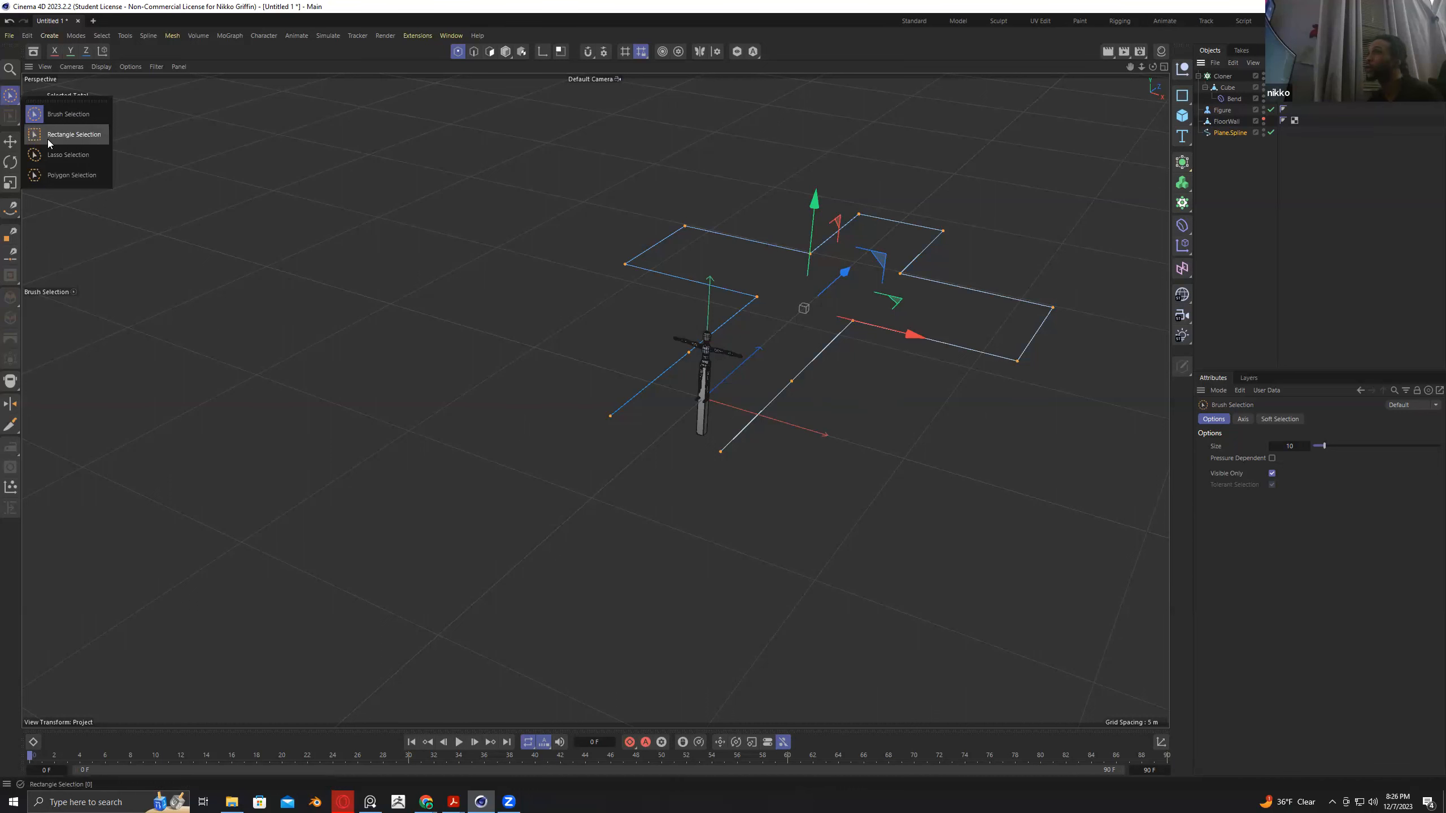
{"action": "left_click", "coordinate": [68, 135]}
{"action": "left_click_drag", "start_coordinate": [263, 100], "coordinate": [1114, 577]}
{"action": "left_click", "coordinate": [1103, 481]}
{"action": "left_click_drag", "start_coordinate": [1145, 669], "coordinate": [493, 89]}
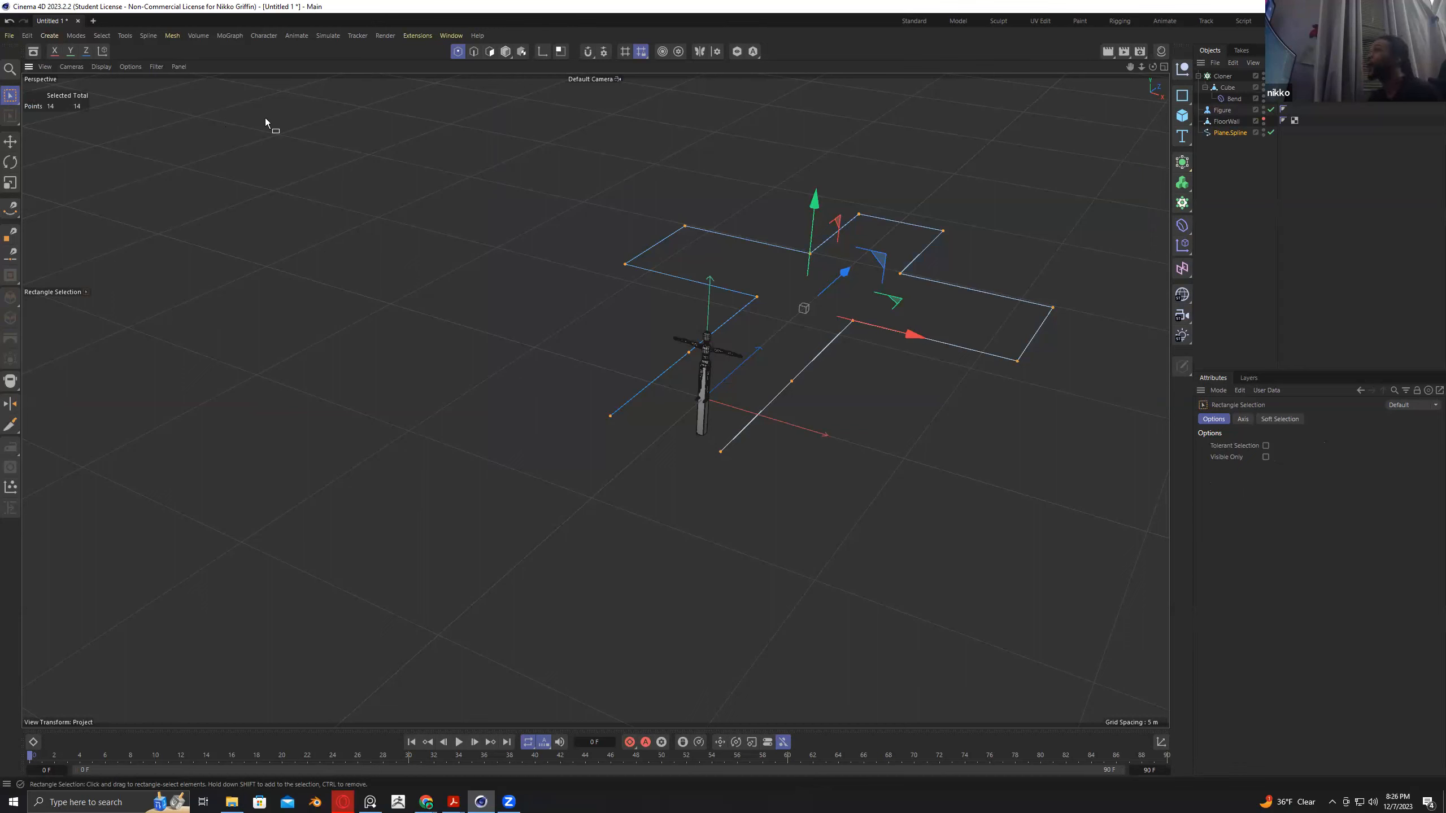
Try subdividing all selected points of Plane.Spline, check the result with the Cloner enabled, and undo the subdivision.
{"action": "left_click", "coordinate": [146, 35]}
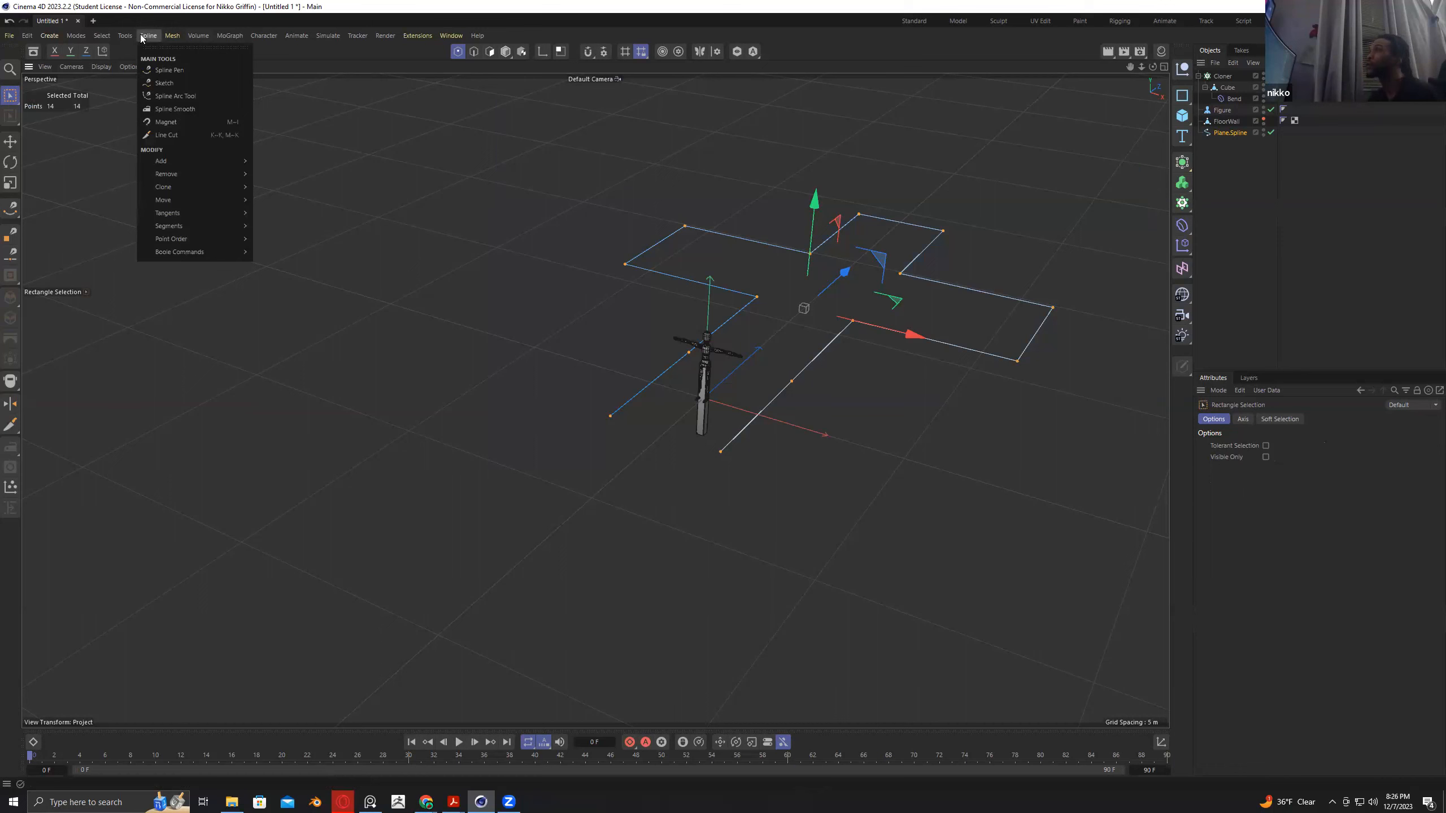
{"action": "mouse_move", "coordinate": [196, 161]}
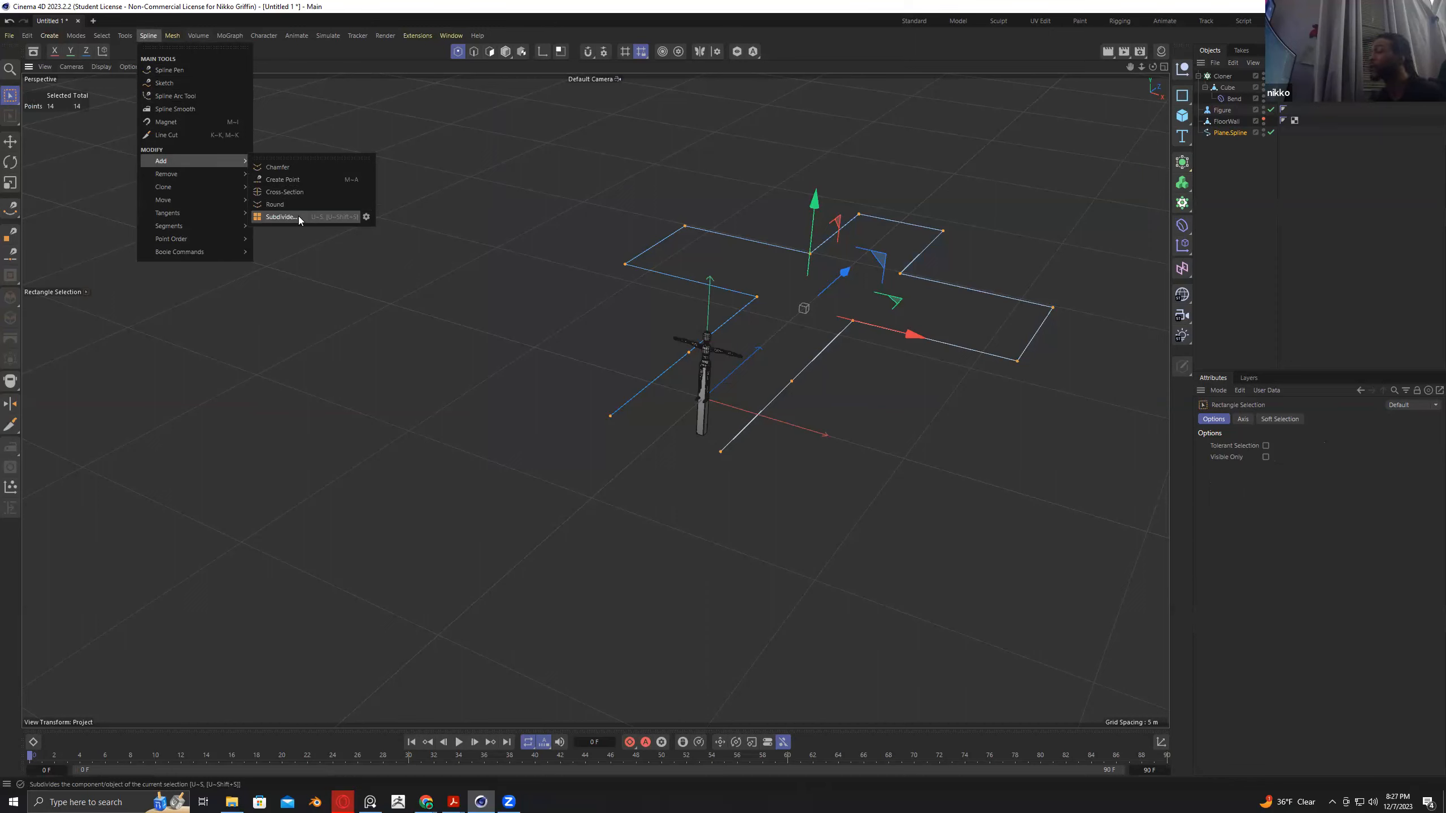
{"action": "left_click", "coordinate": [366, 217]}
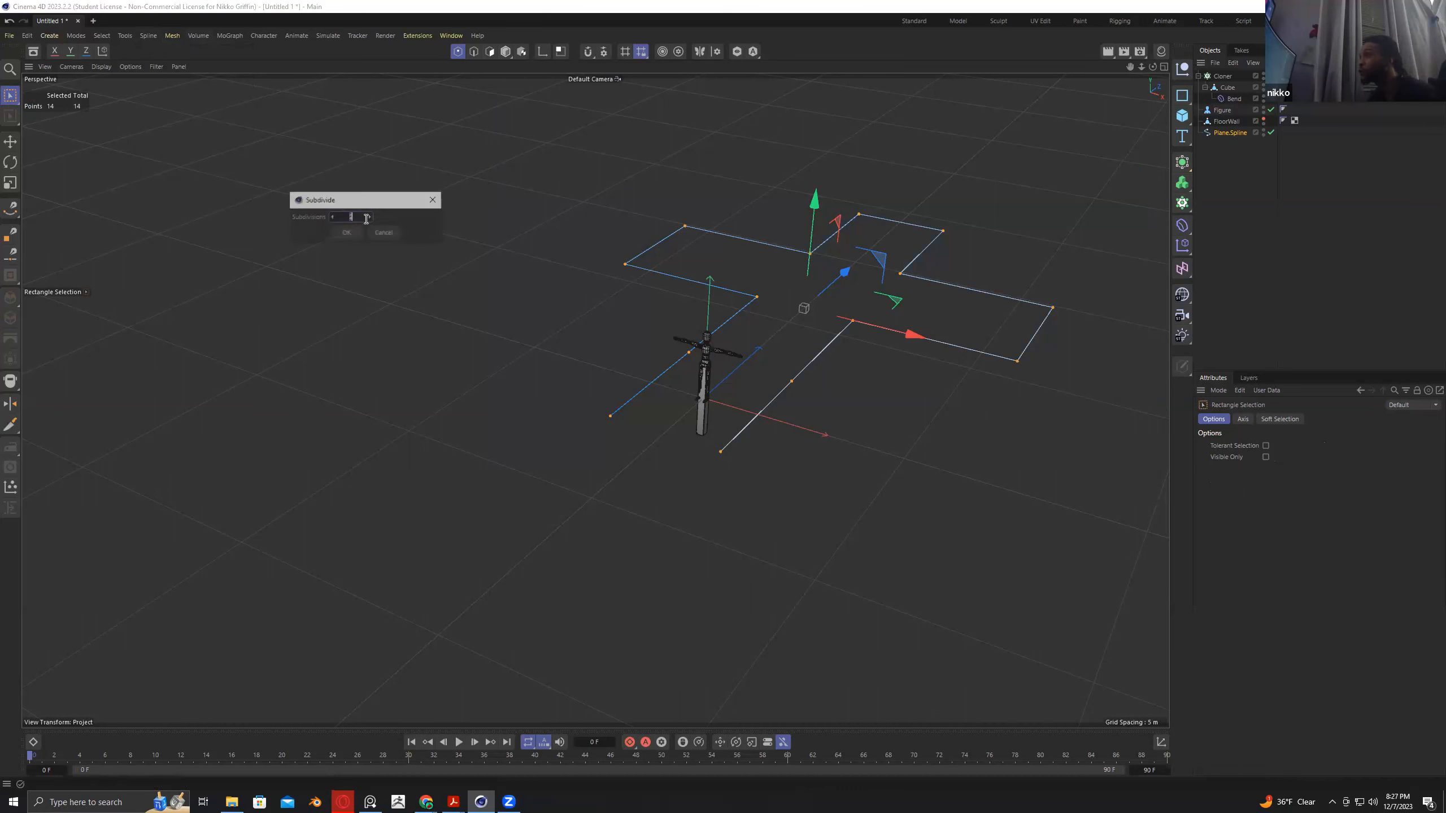
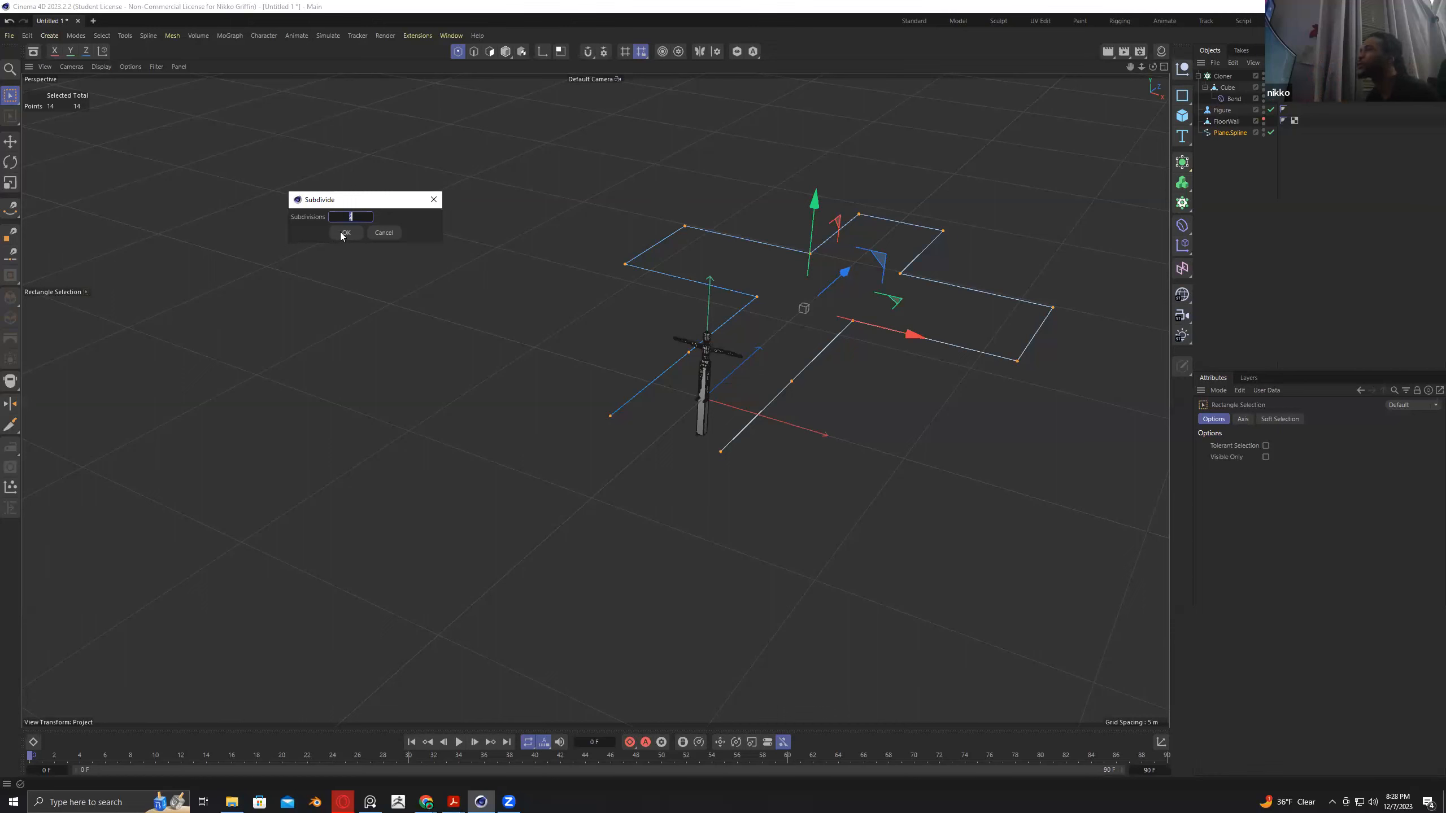
{"action": "left_click", "coordinate": [344, 232]}
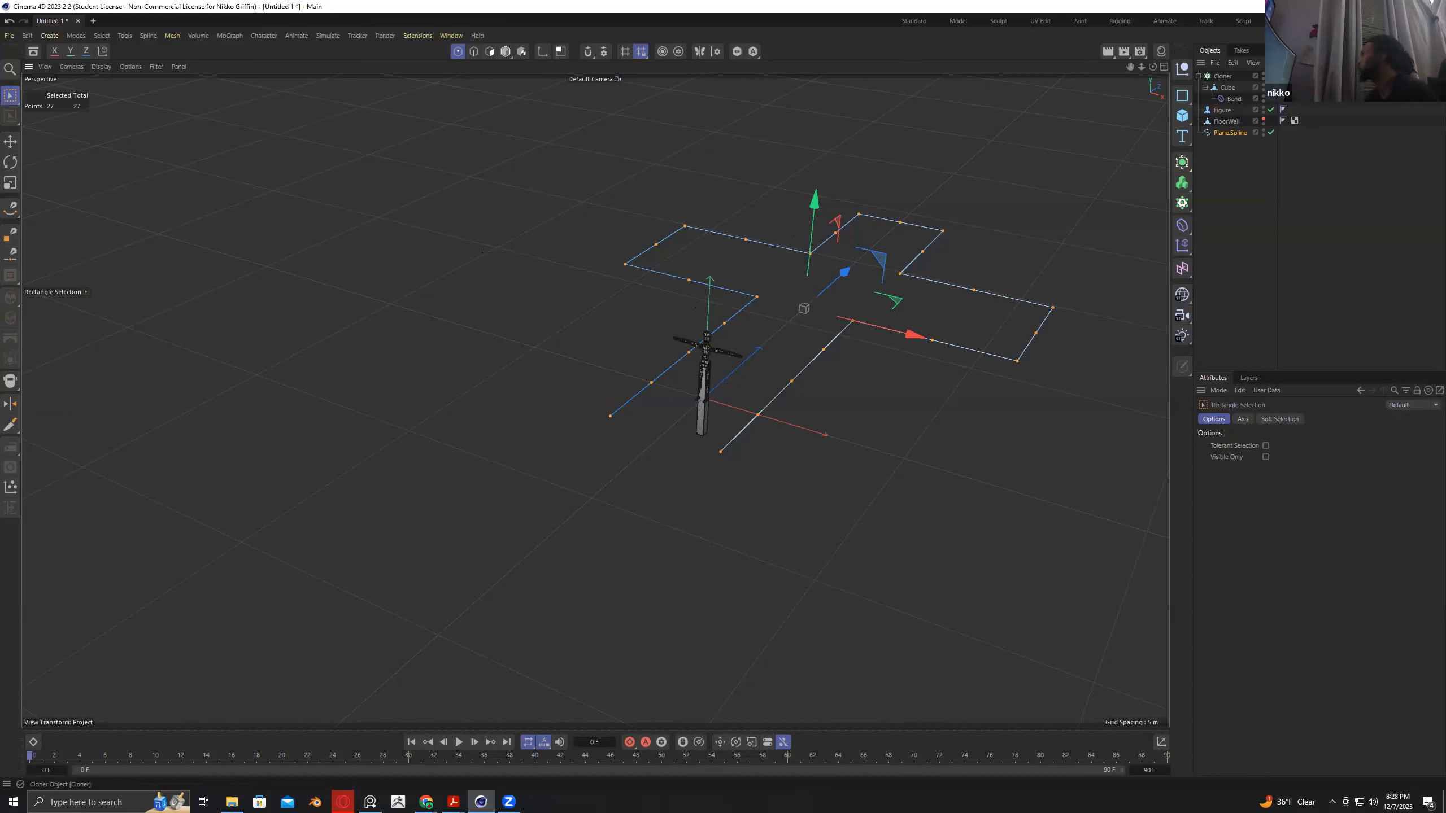
{"action": "left_click", "coordinate": [1270, 76]}
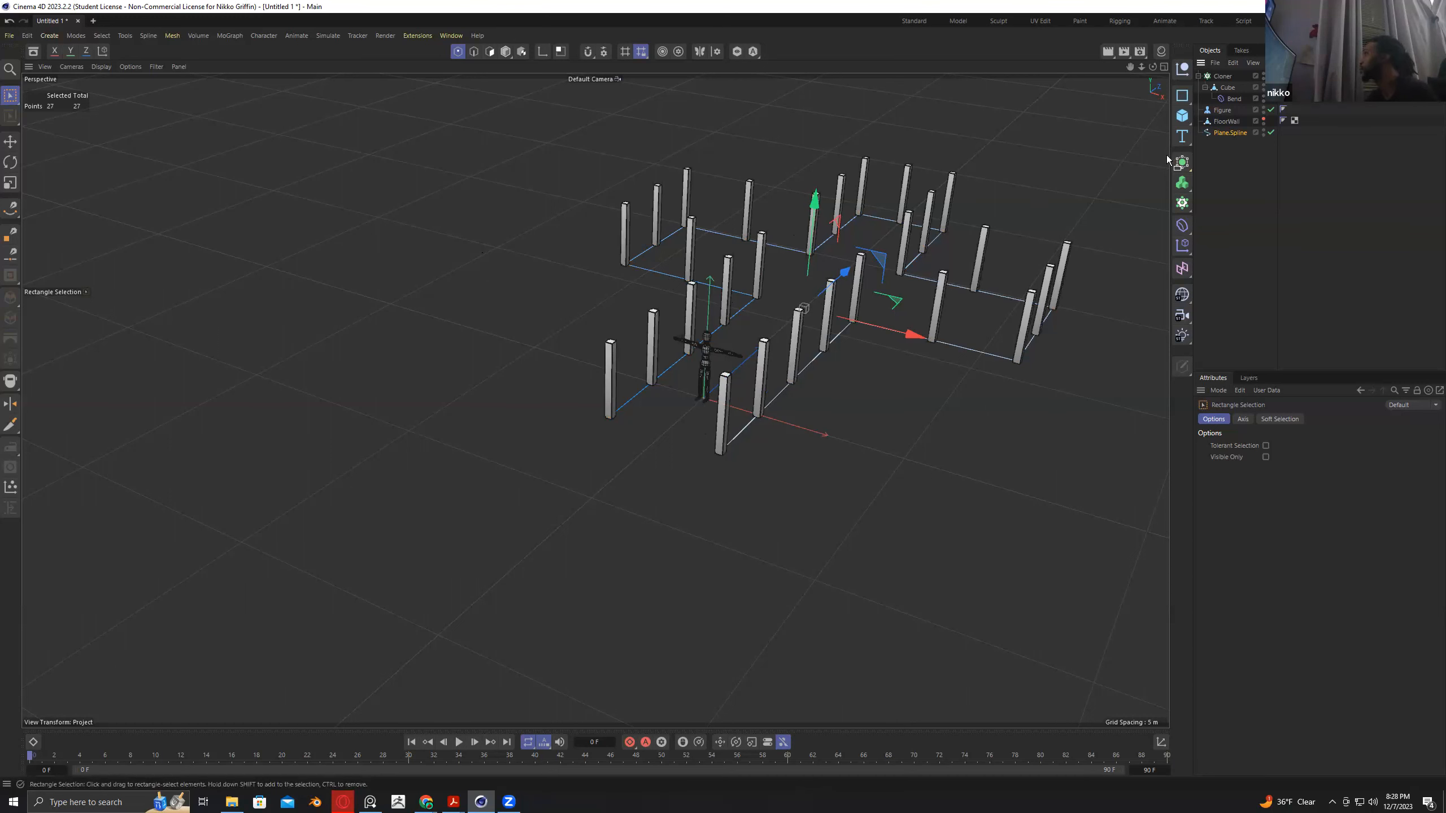
{"action": "key", "text": "ctrl+z"}
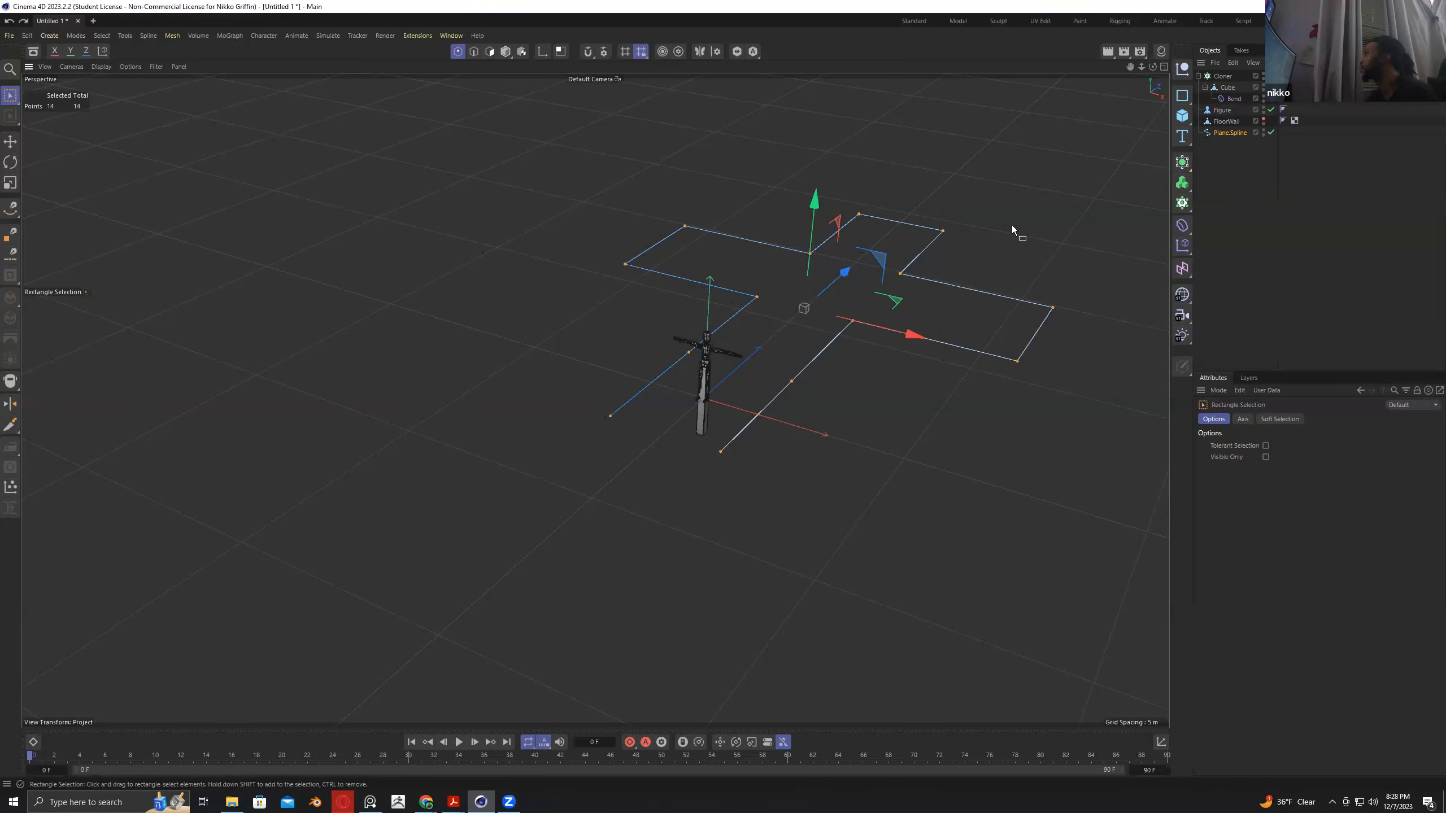
Enable the Cloner again and subdivide the selected points of Plane.Spline while the cloned beams are displayed.
{"action": "key", "text": "ctrl+y"}
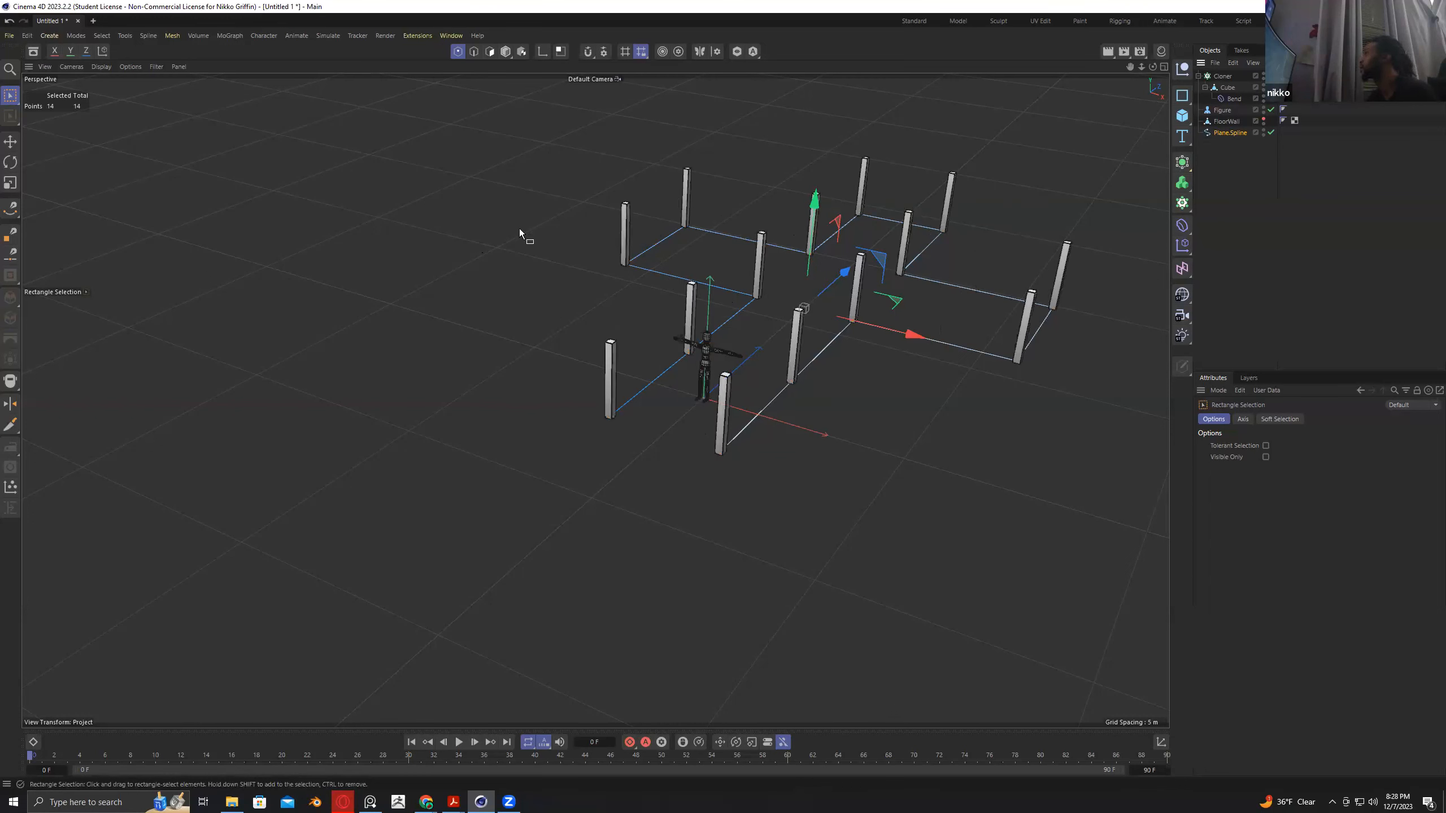
{"action": "left_click", "coordinate": [80, 38]}
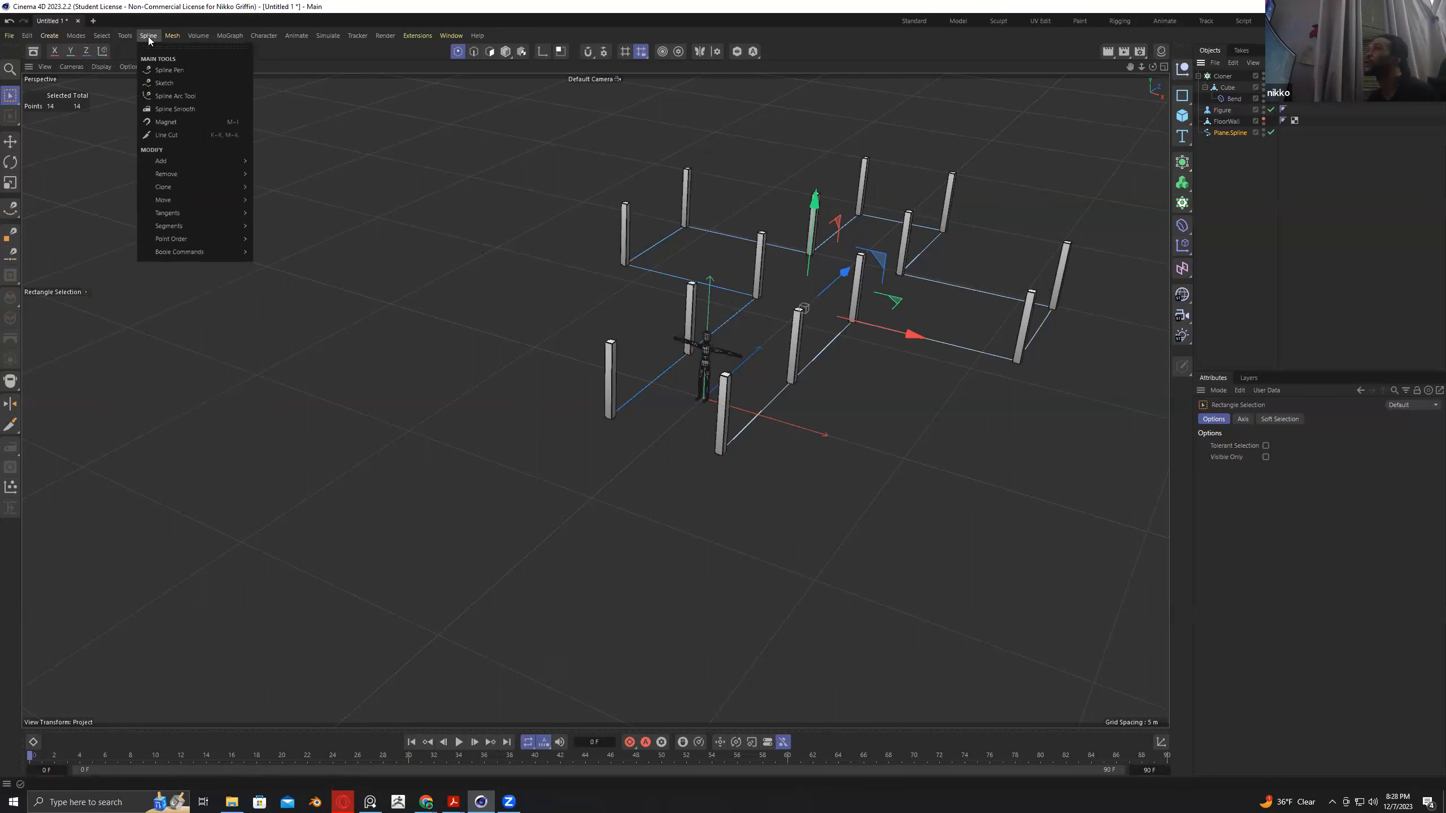
{"action": "mouse_move", "coordinate": [190, 160]}
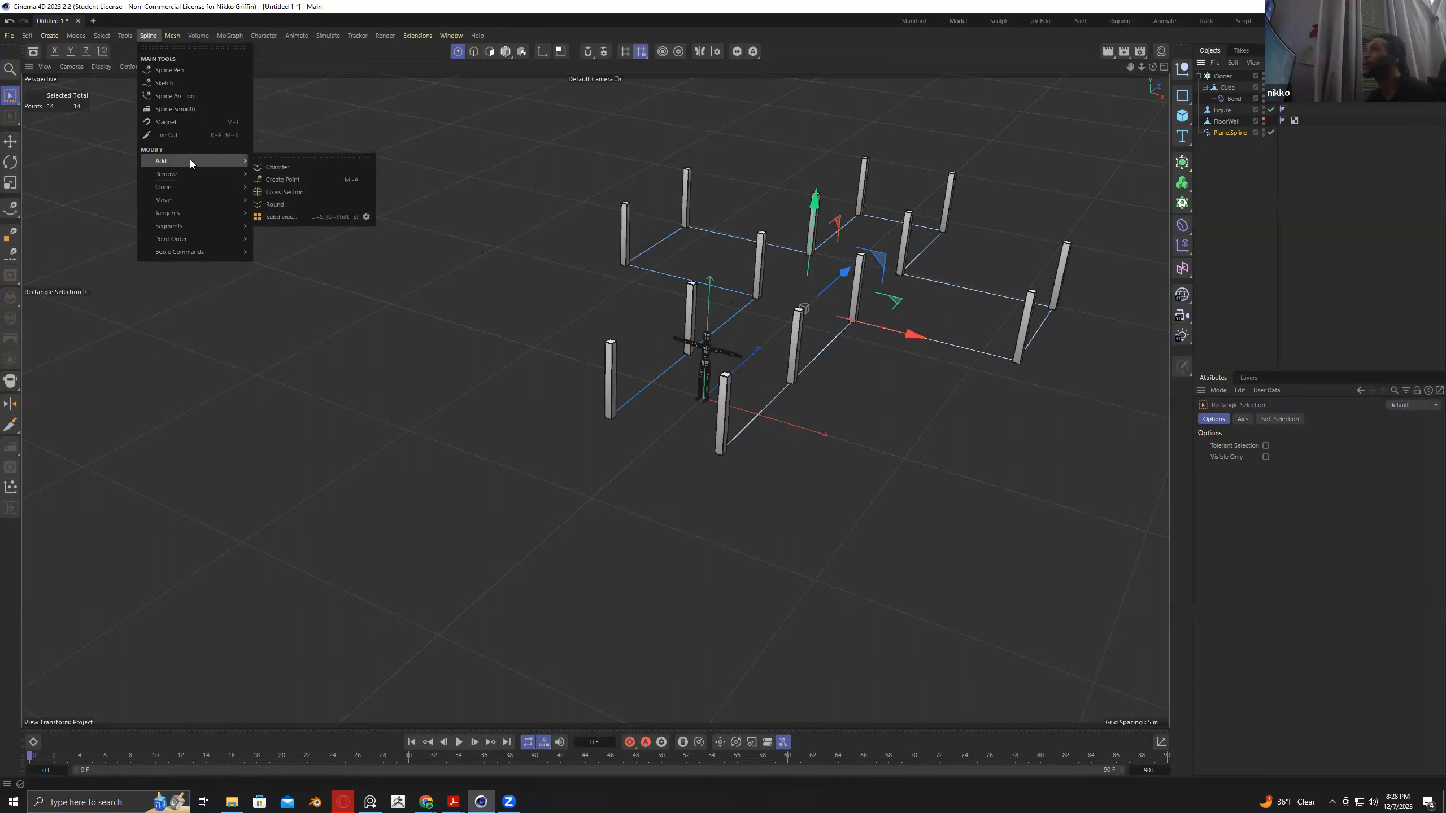
{"action": "left_click", "coordinate": [295, 223]}
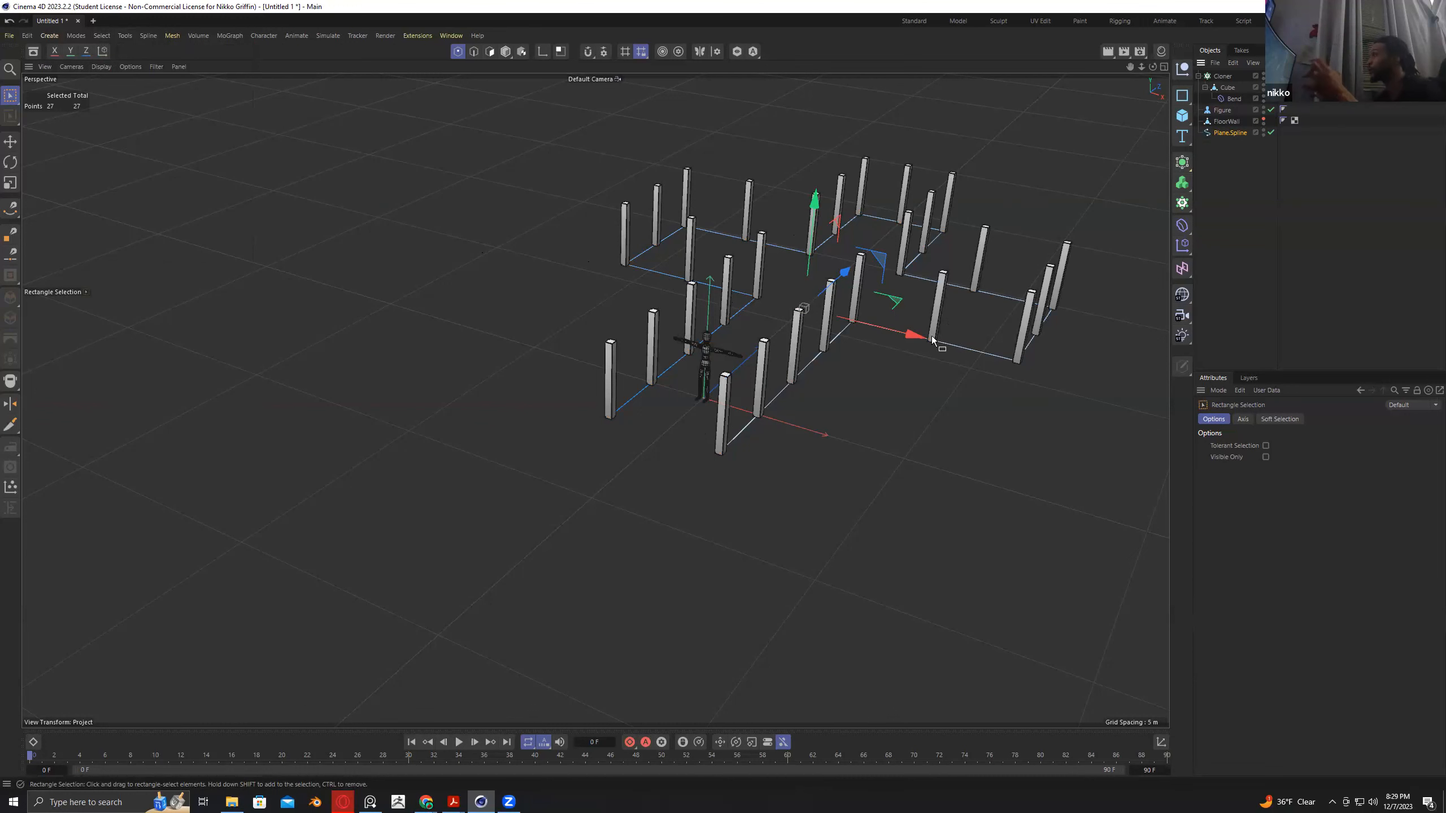
Select the four inner corner points of Plane.Spline where the cross's arms meet, toggling the Cloner to check the selection.
{"action": "left_click_drag", "start_coordinate": [774, 309], "coordinate": [789, 268], "text": "alt"}
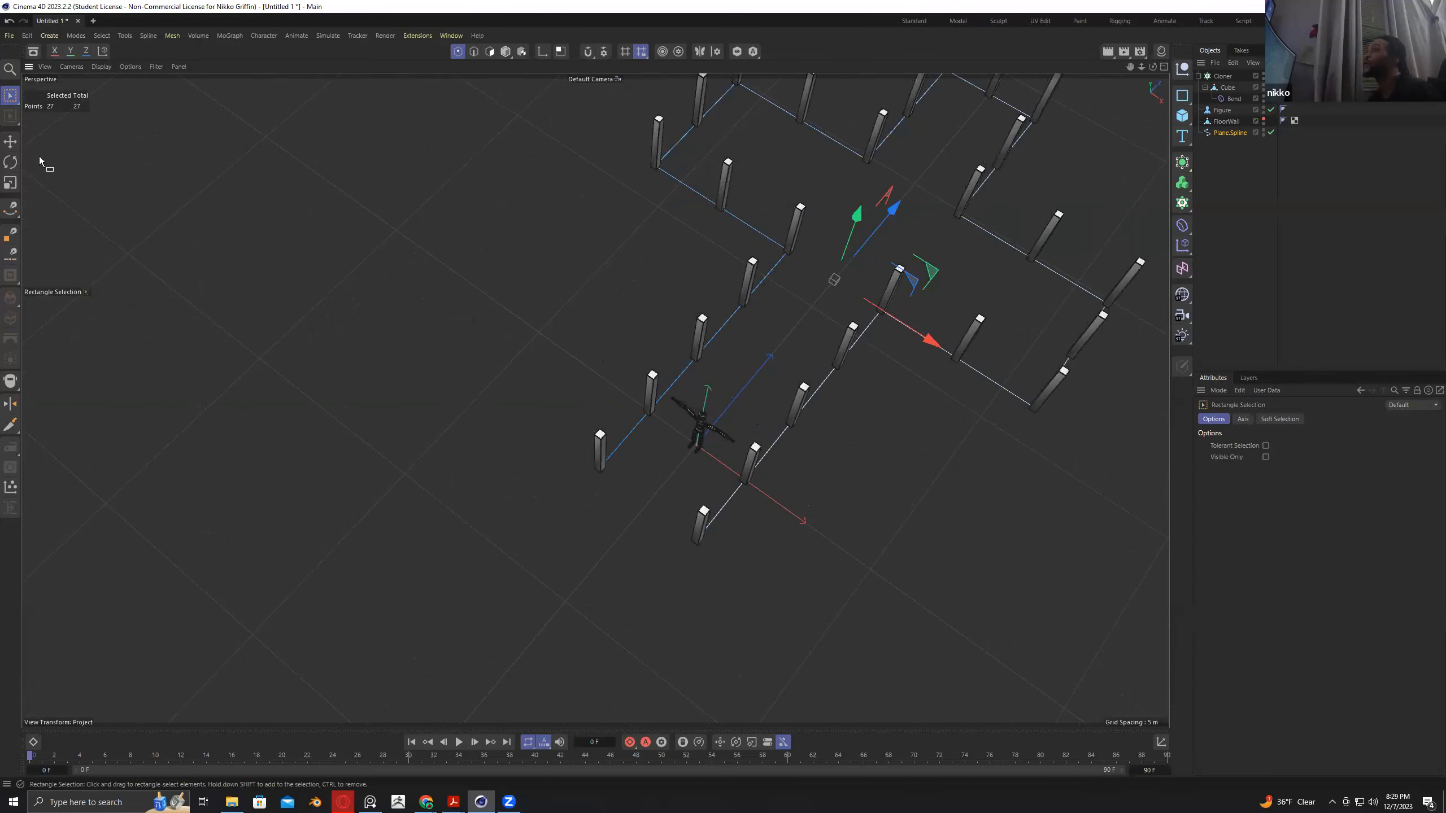
{"action": "left_click", "coordinate": [10, 140]}
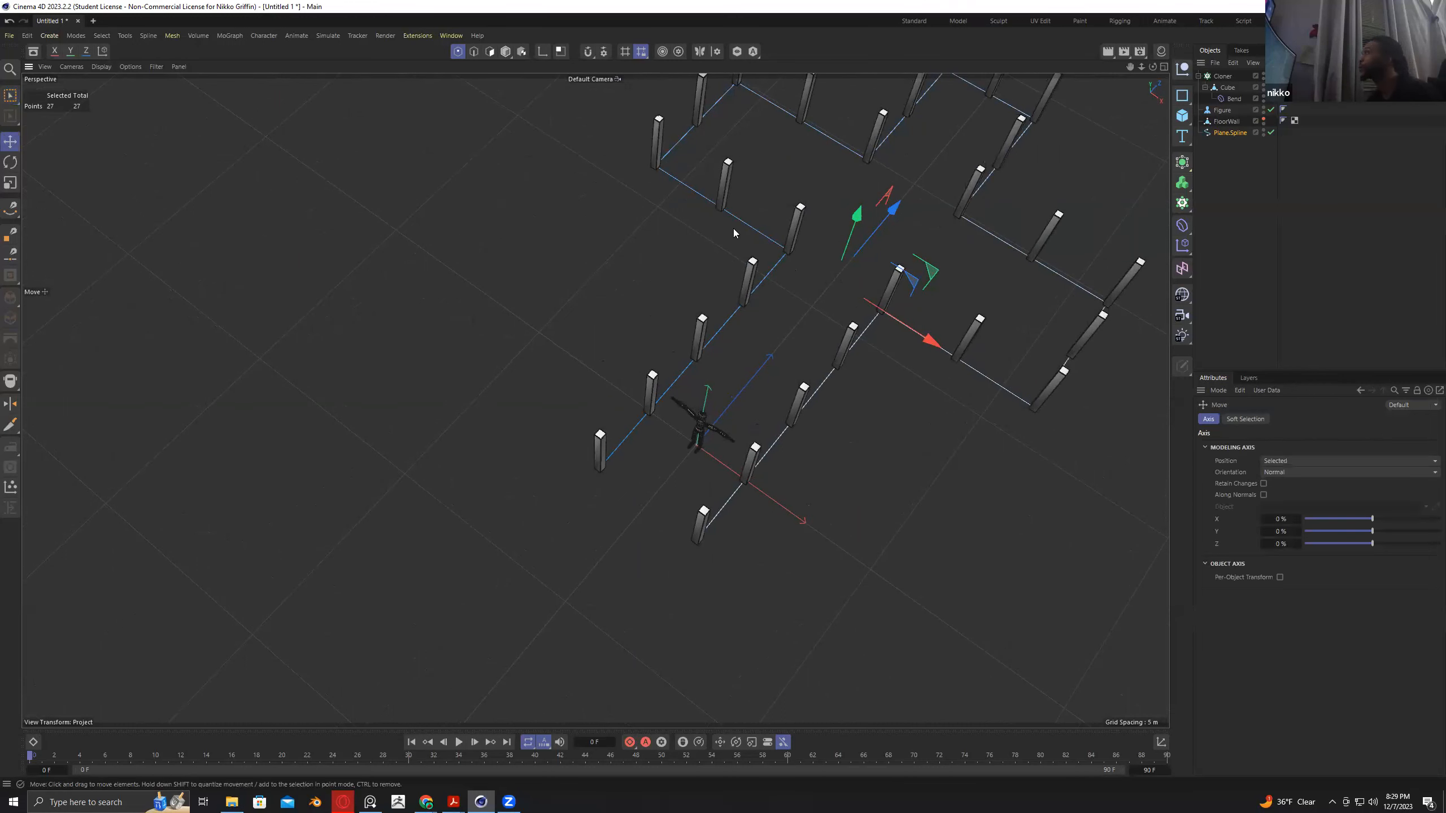
{"action": "left_click", "coordinate": [787, 253]}
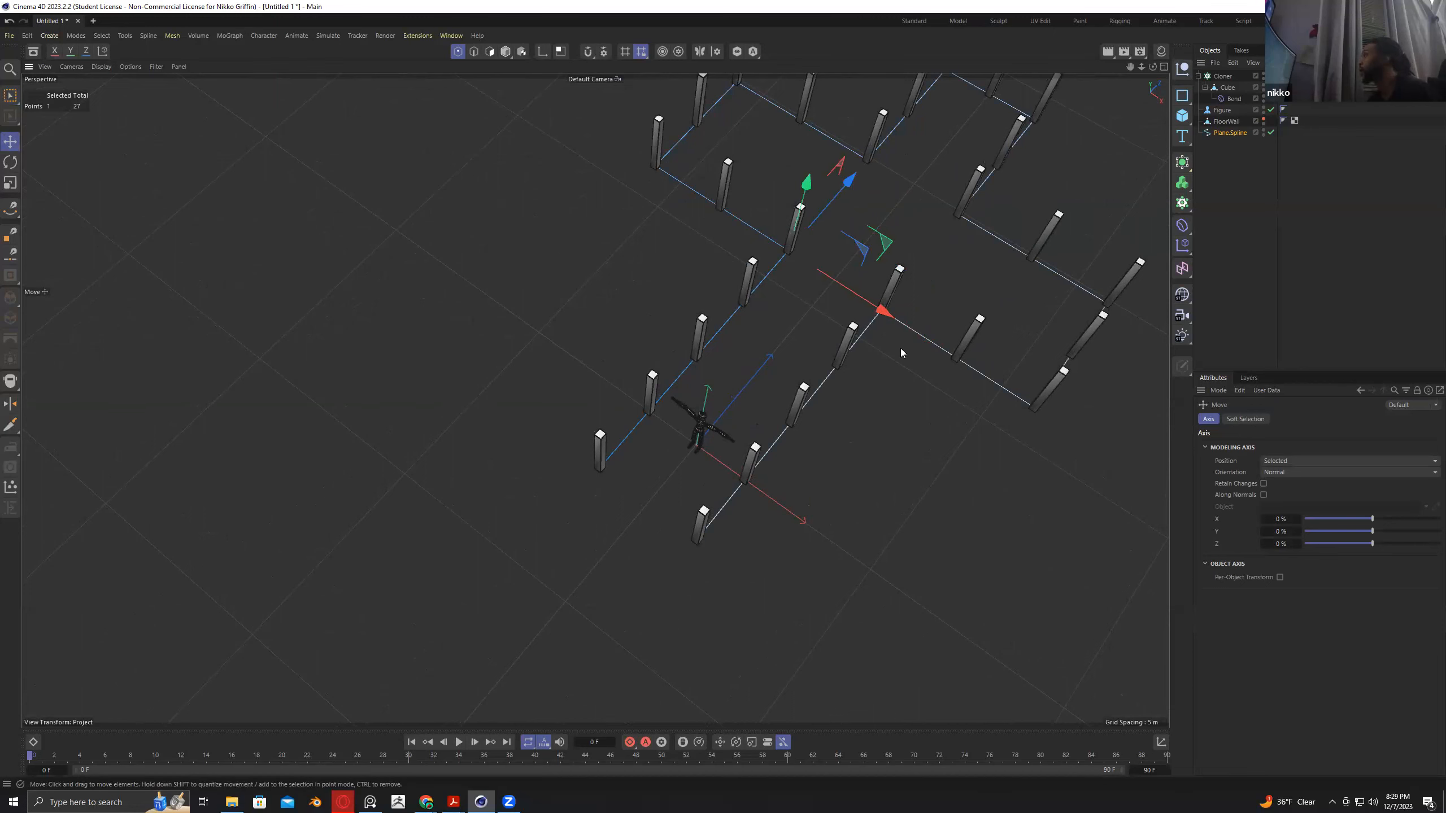
{"action": "left_click_drag", "start_coordinate": [896, 354], "coordinate": [717, 523], "text": "alt"}
{"action": "left_click", "coordinate": [717, 524], "text": "shift"}
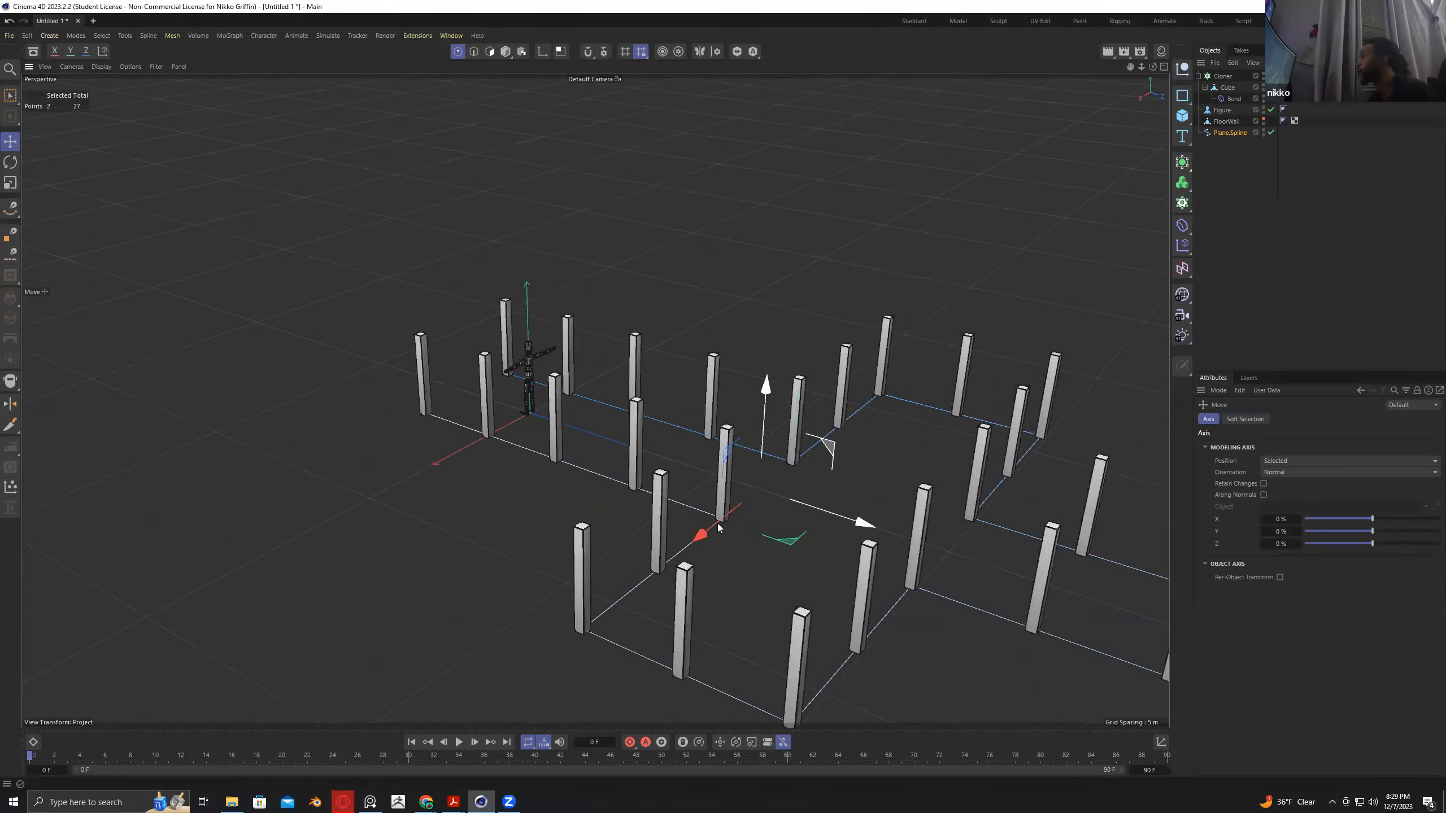
{"action": "left_click_drag", "start_coordinate": [716, 448], "coordinate": [670, 389], "text": "alt"}
{"action": "left_click", "coordinate": [719, 325], "text": "shift"}
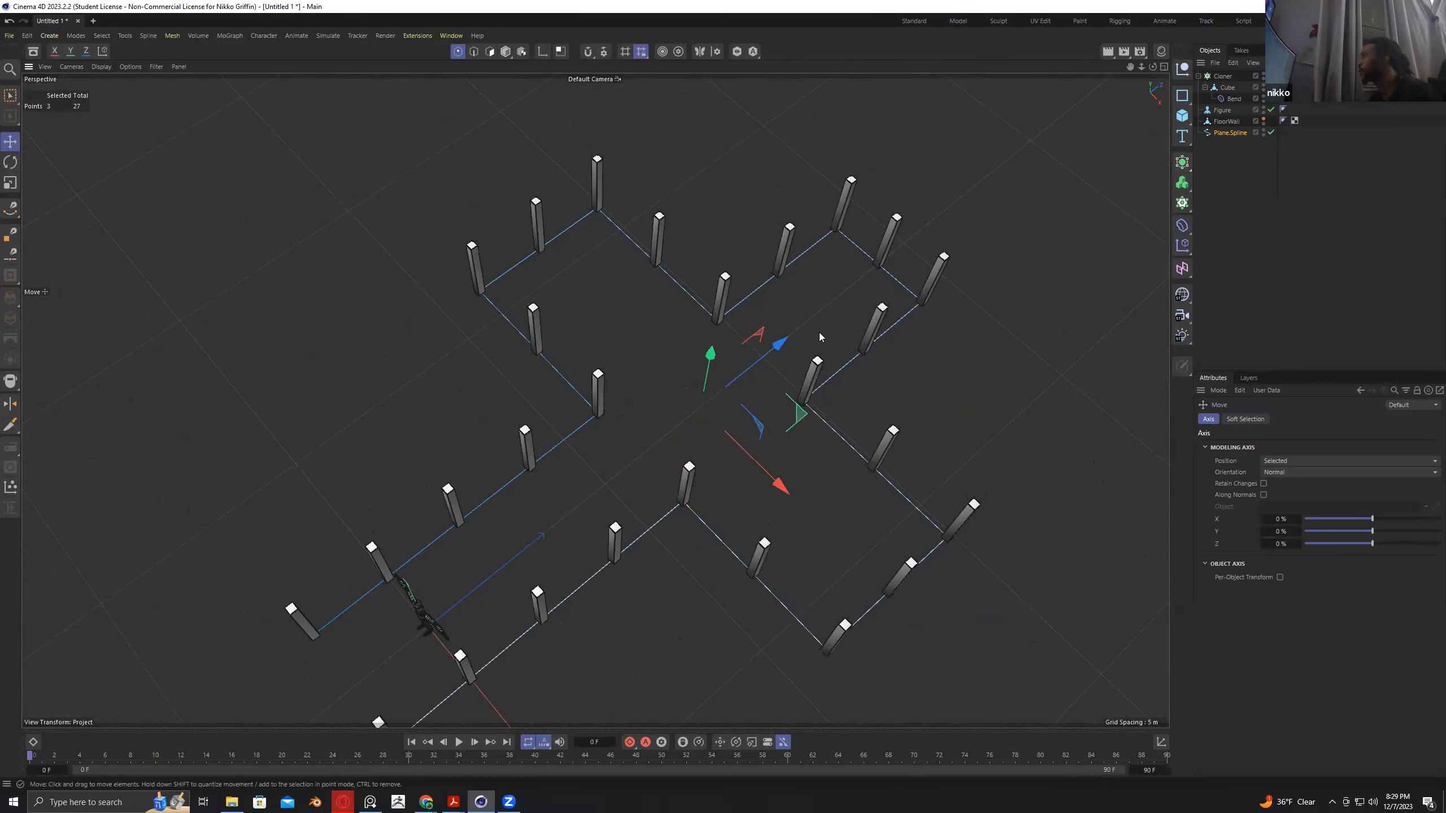
{"action": "left_click", "coordinate": [1271, 77]}
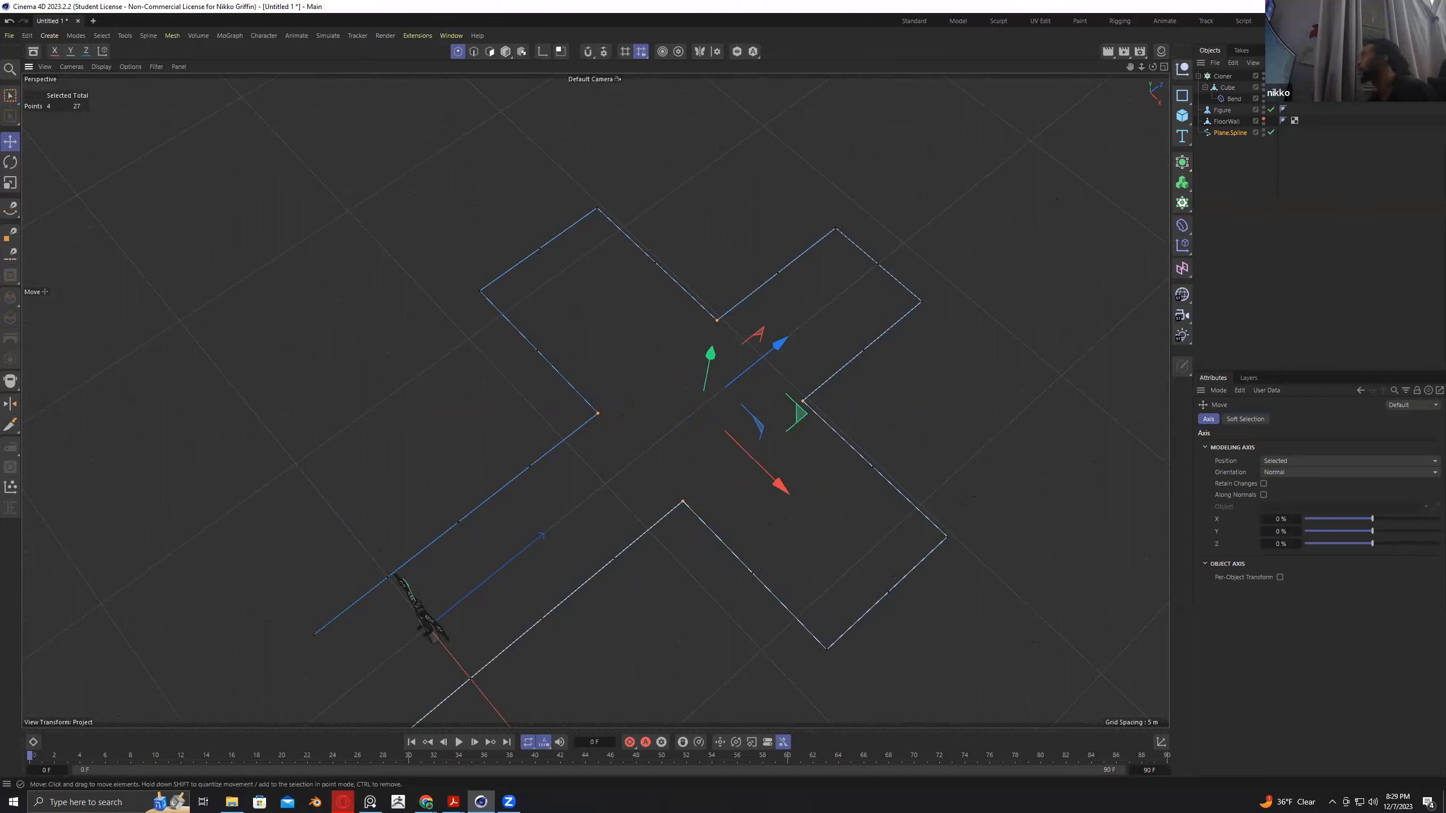
{"action": "left_click", "coordinate": [1271, 76]}
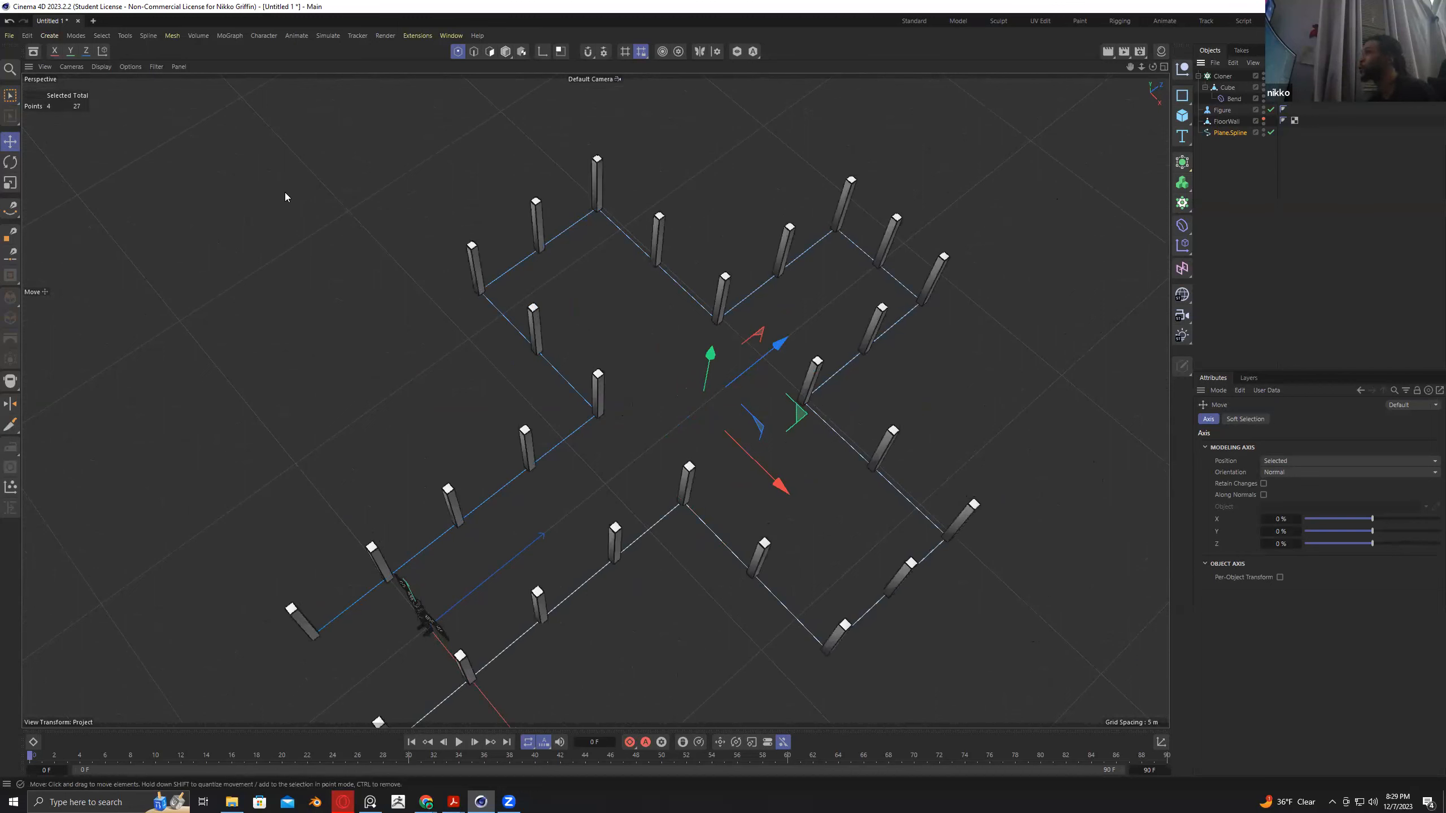
Chamfer the four selected inner corner points of Plane.Spline into rounded corners with a radius just under 1 m.
{"action": "left_click", "coordinate": [149, 36]}
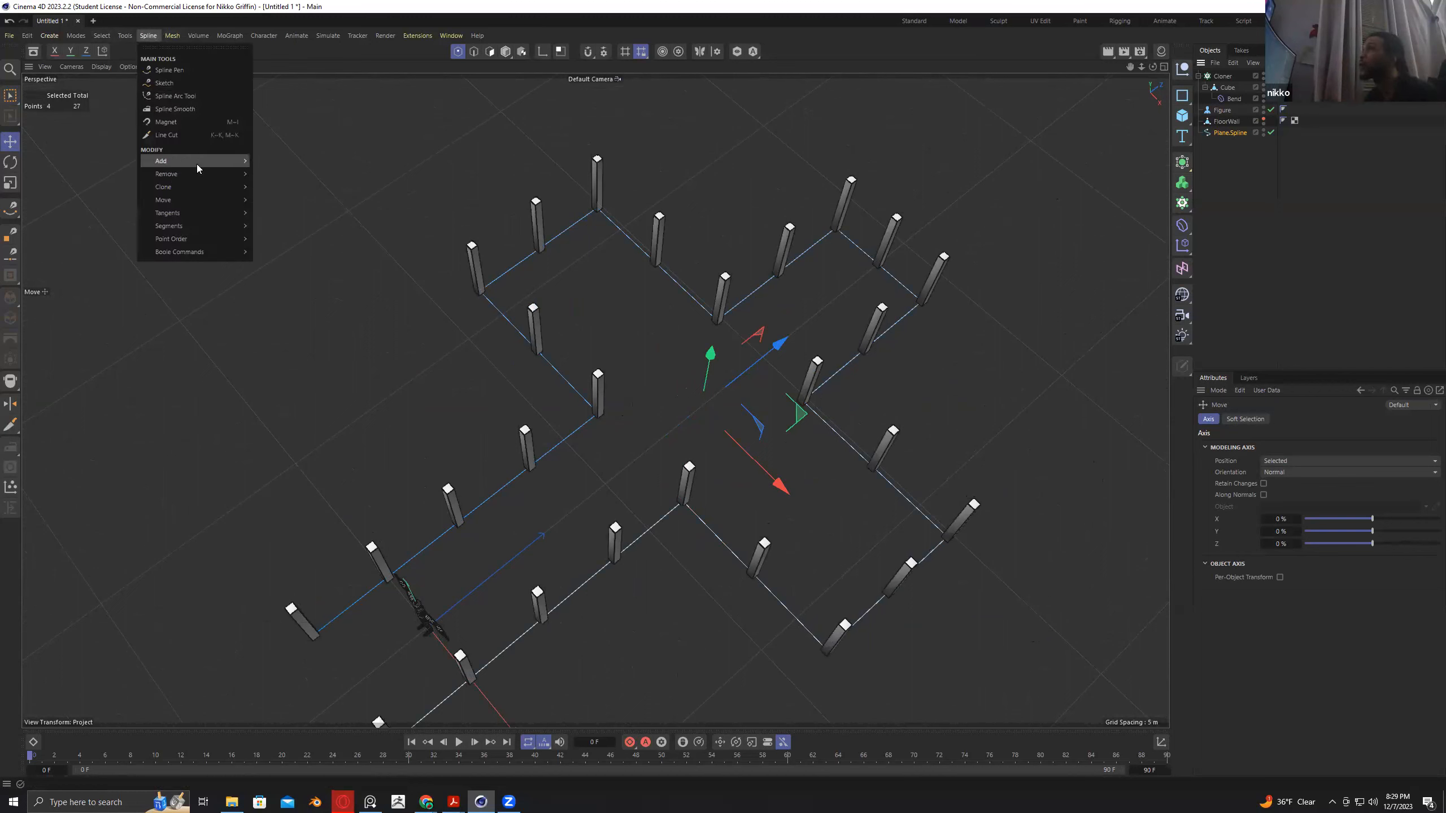
{"action": "mouse_move", "coordinate": [196, 164]}
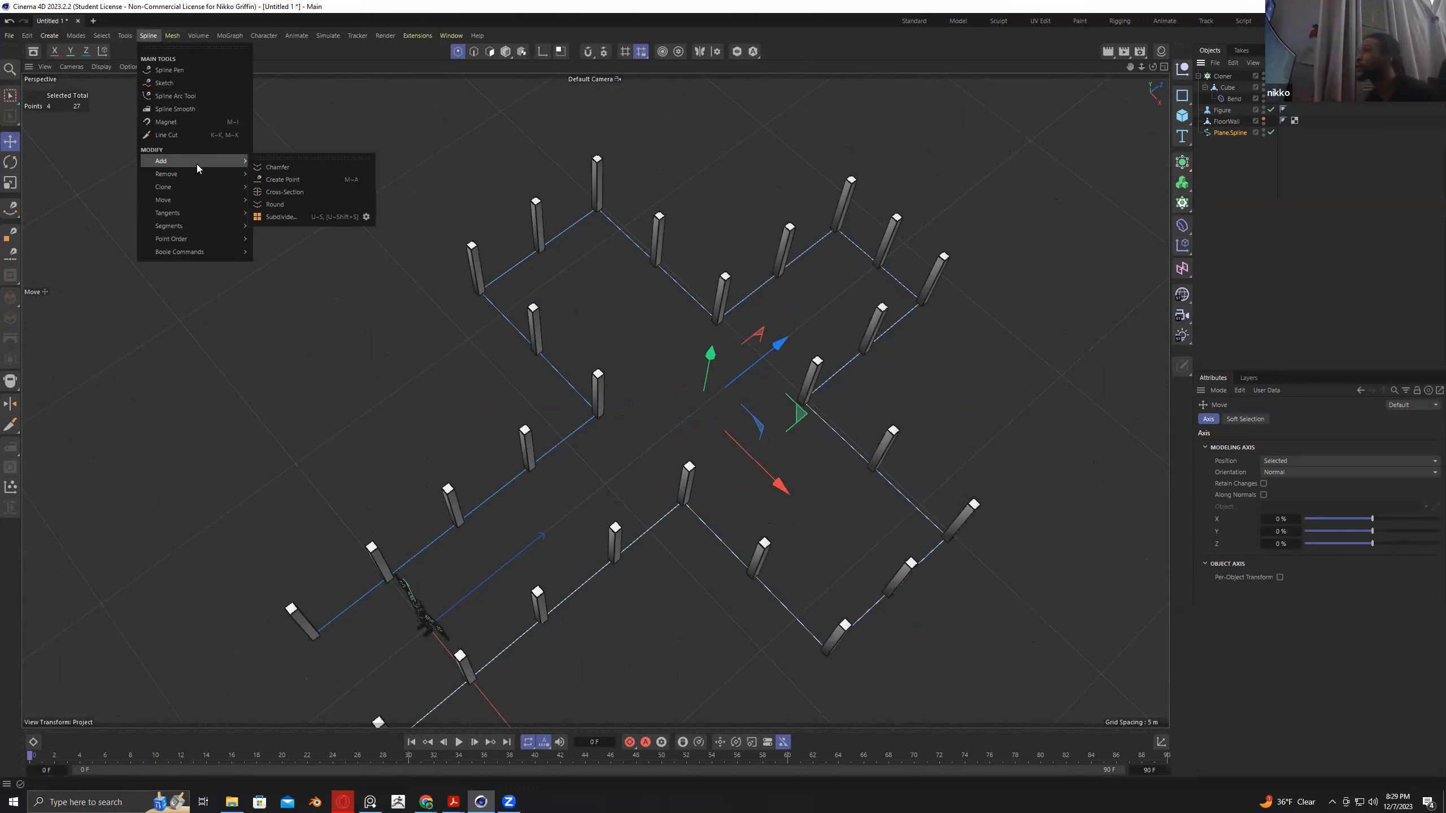
{"action": "left_click", "coordinate": [267, 168]}
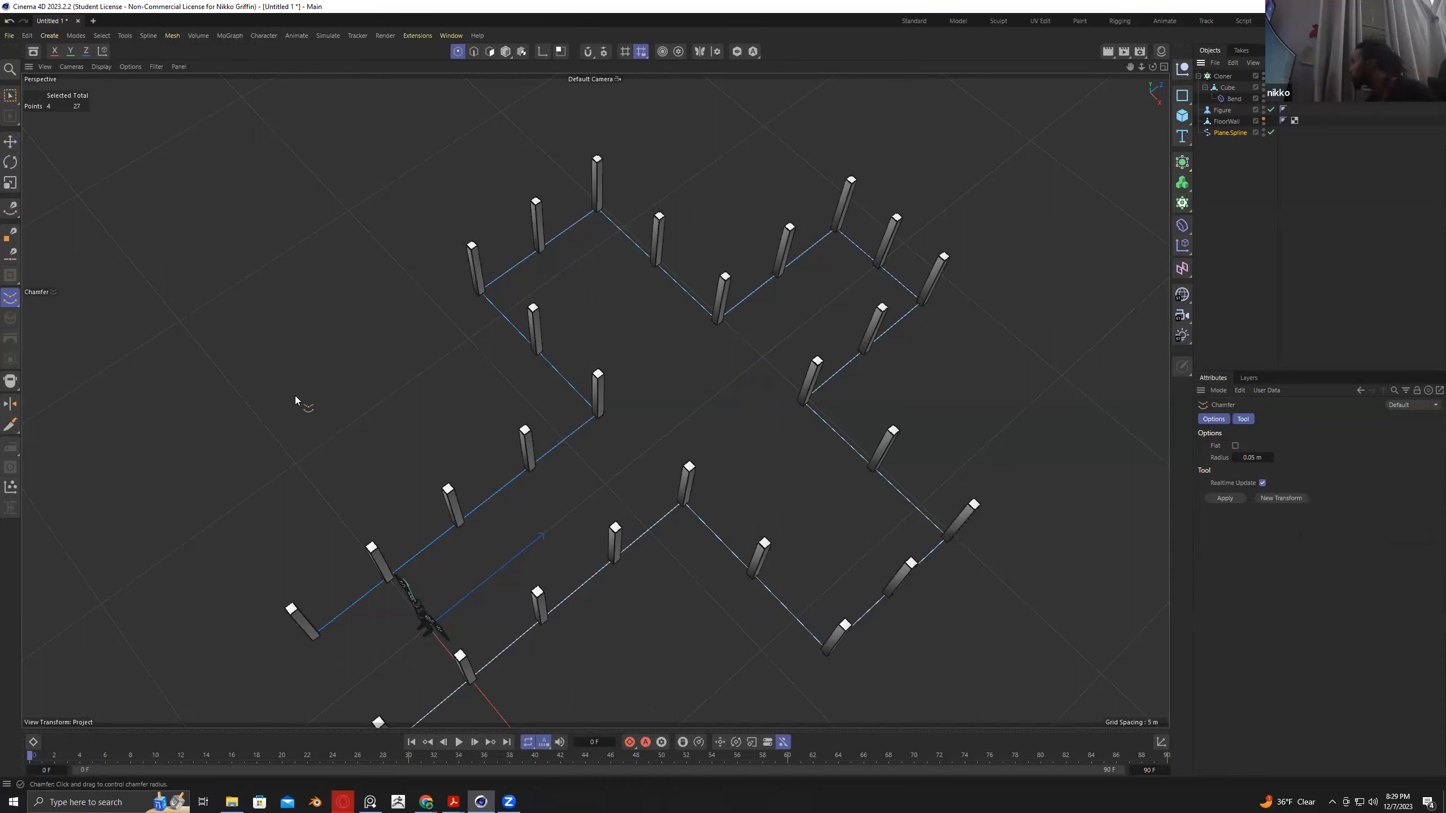
{"action": "left_click_drag", "start_coordinate": [294, 397], "coordinate": [562, 396]}
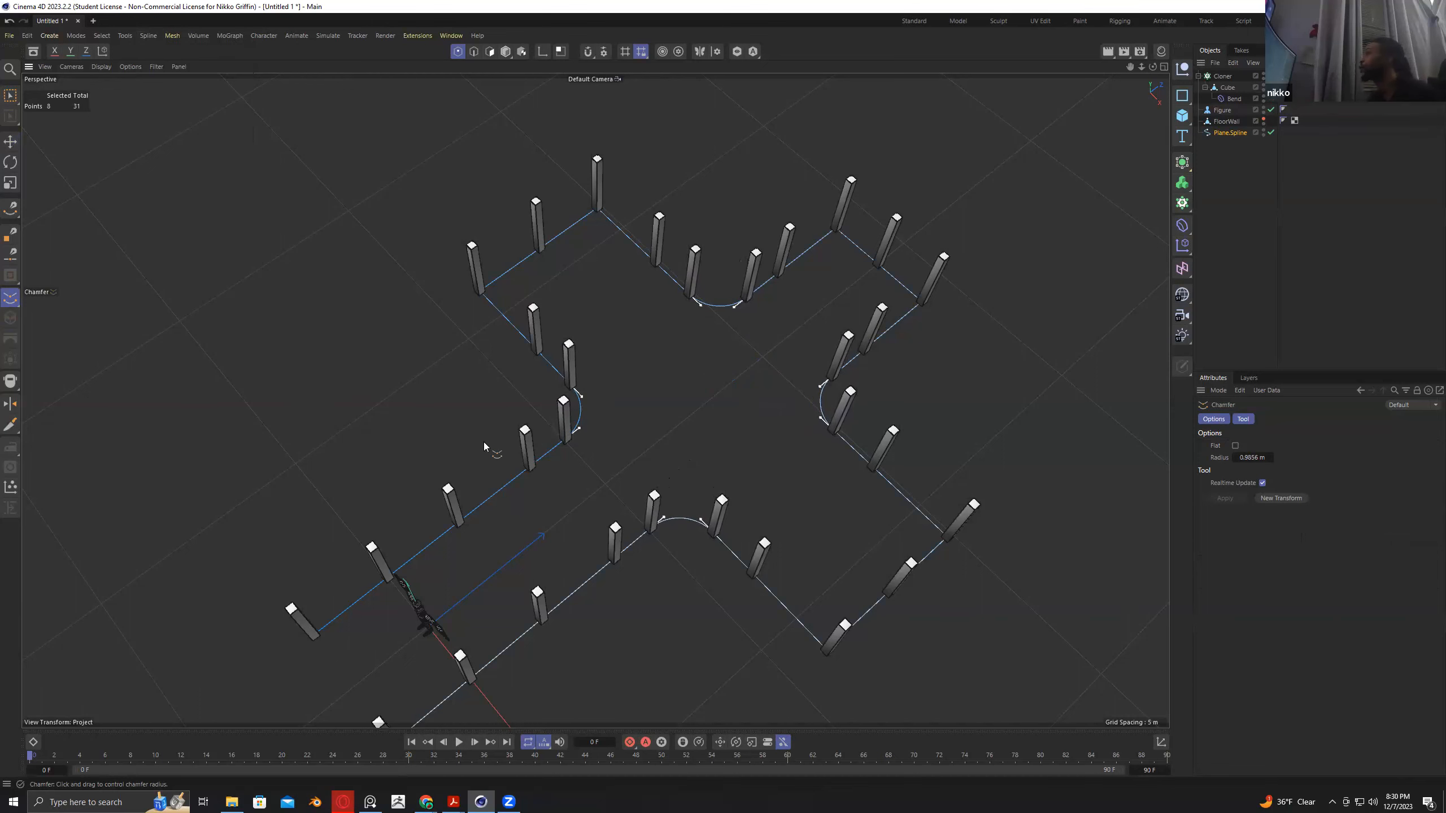
Enable the Bend deformer on the cloned beams and try a bend strength of about -57°.
{"action": "left_click_drag", "start_coordinate": [487, 389], "coordinate": [913, 261], "text": "alt"}
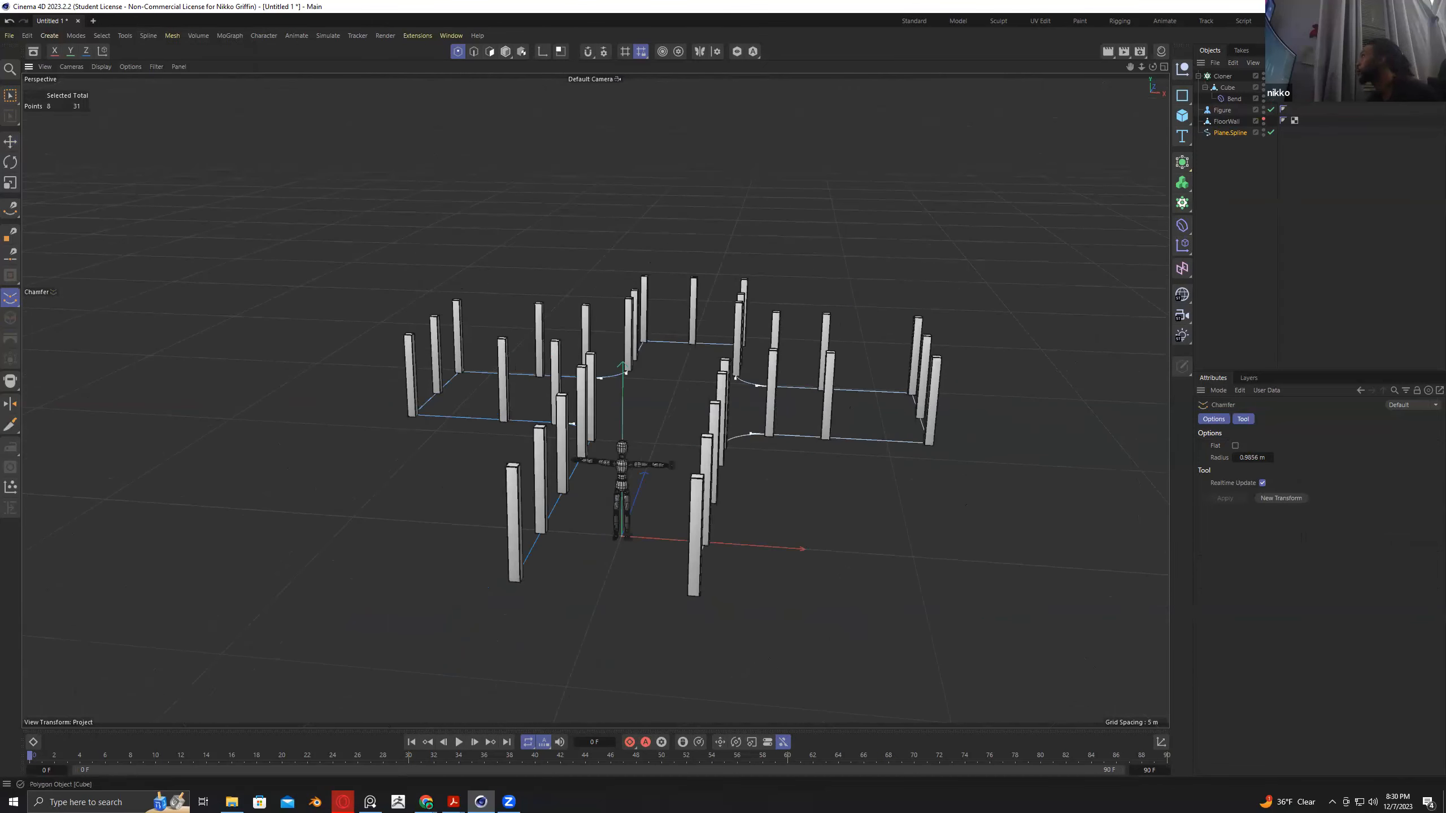
{"action": "left_click", "coordinate": [1271, 100]}
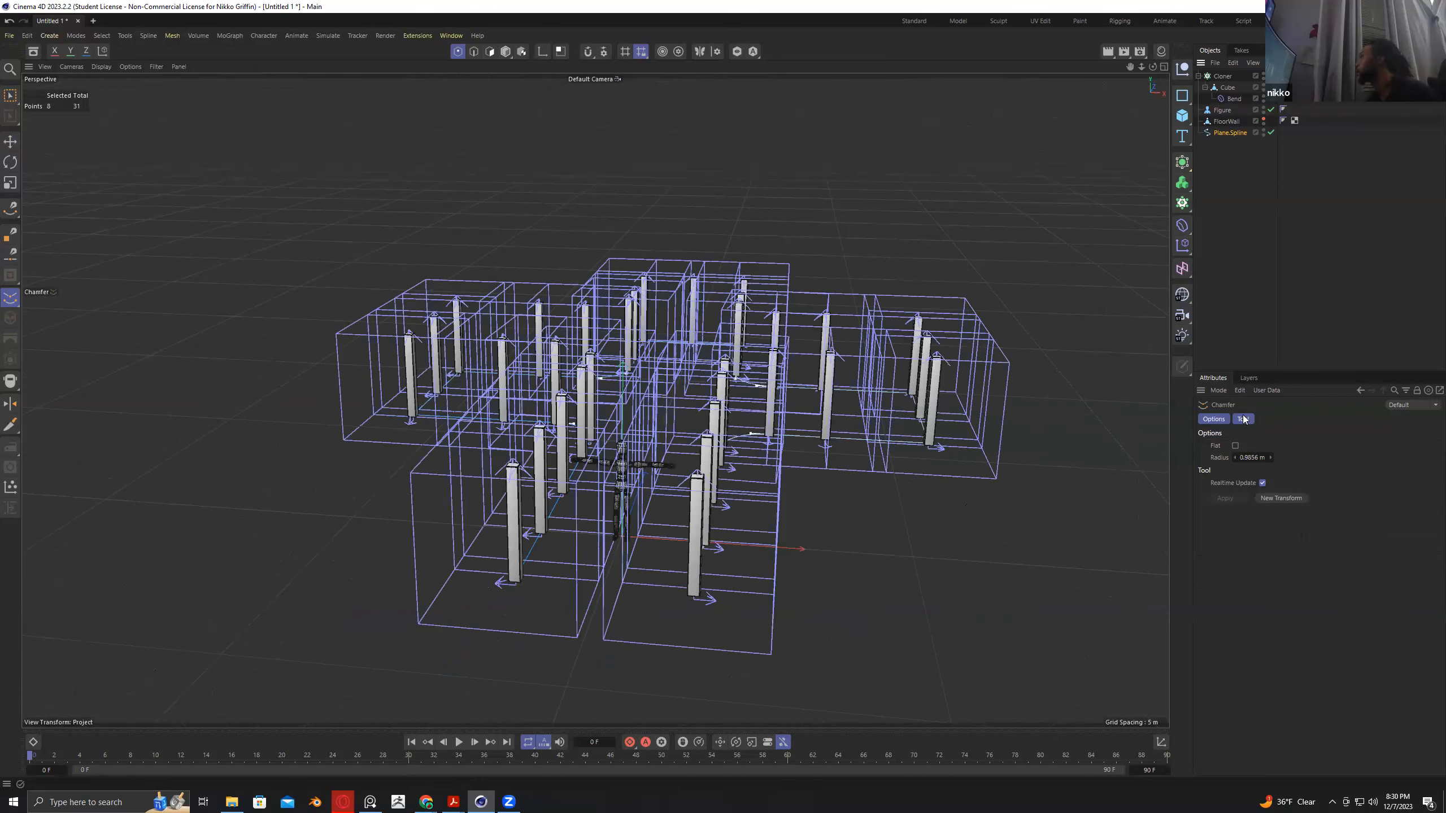
{"action": "left_click", "coordinate": [1234, 99]}
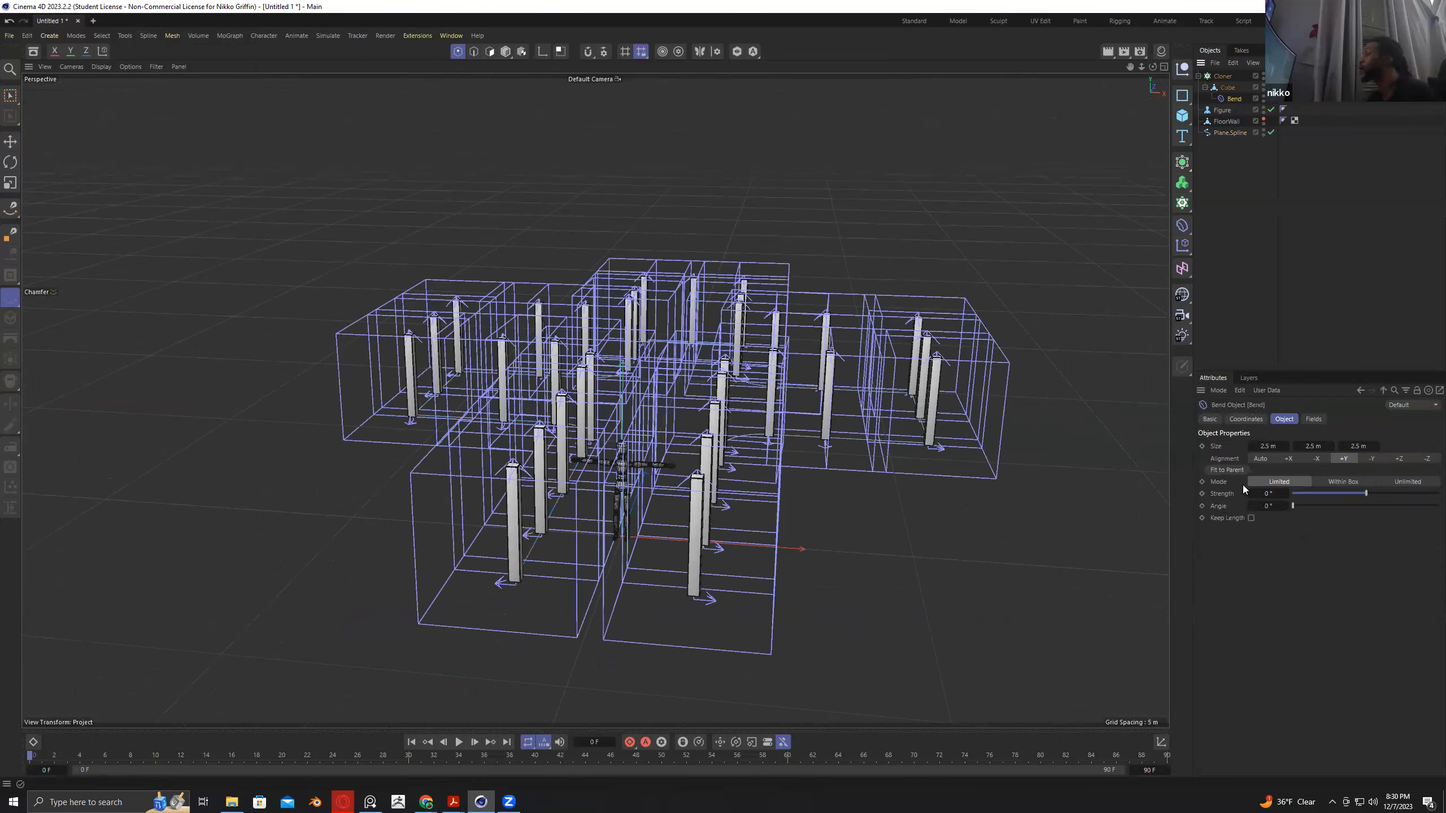
{"action": "left_click_drag", "start_coordinate": [1356, 492], "coordinate": [1353, 492]}
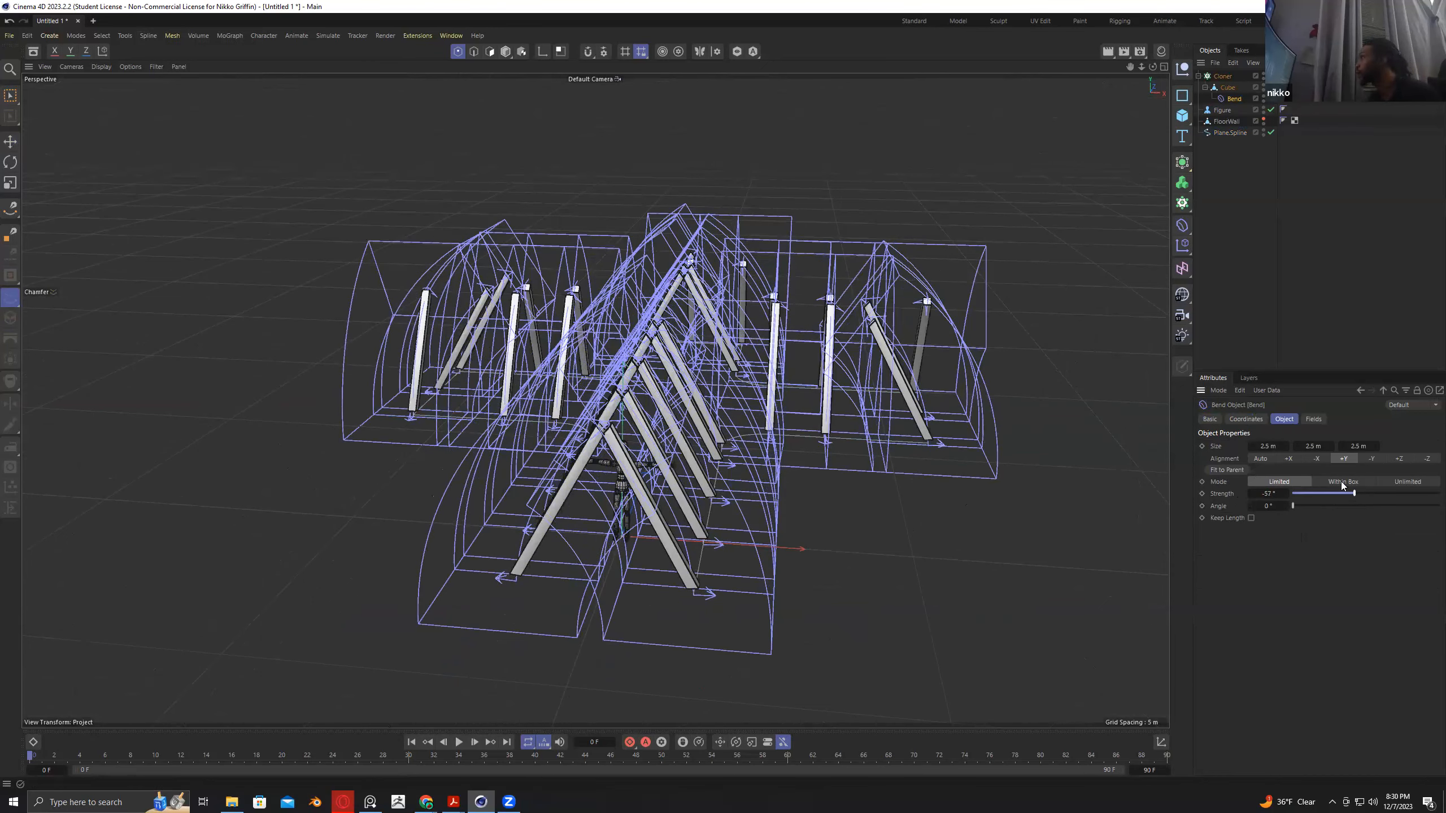
{"action": "left_click", "coordinate": [1340, 481]}
Subdivide the mesh of the Cube beam under the Cloner so that it has more segments for bending.
{"action": "left_click", "coordinate": [1227, 87]}
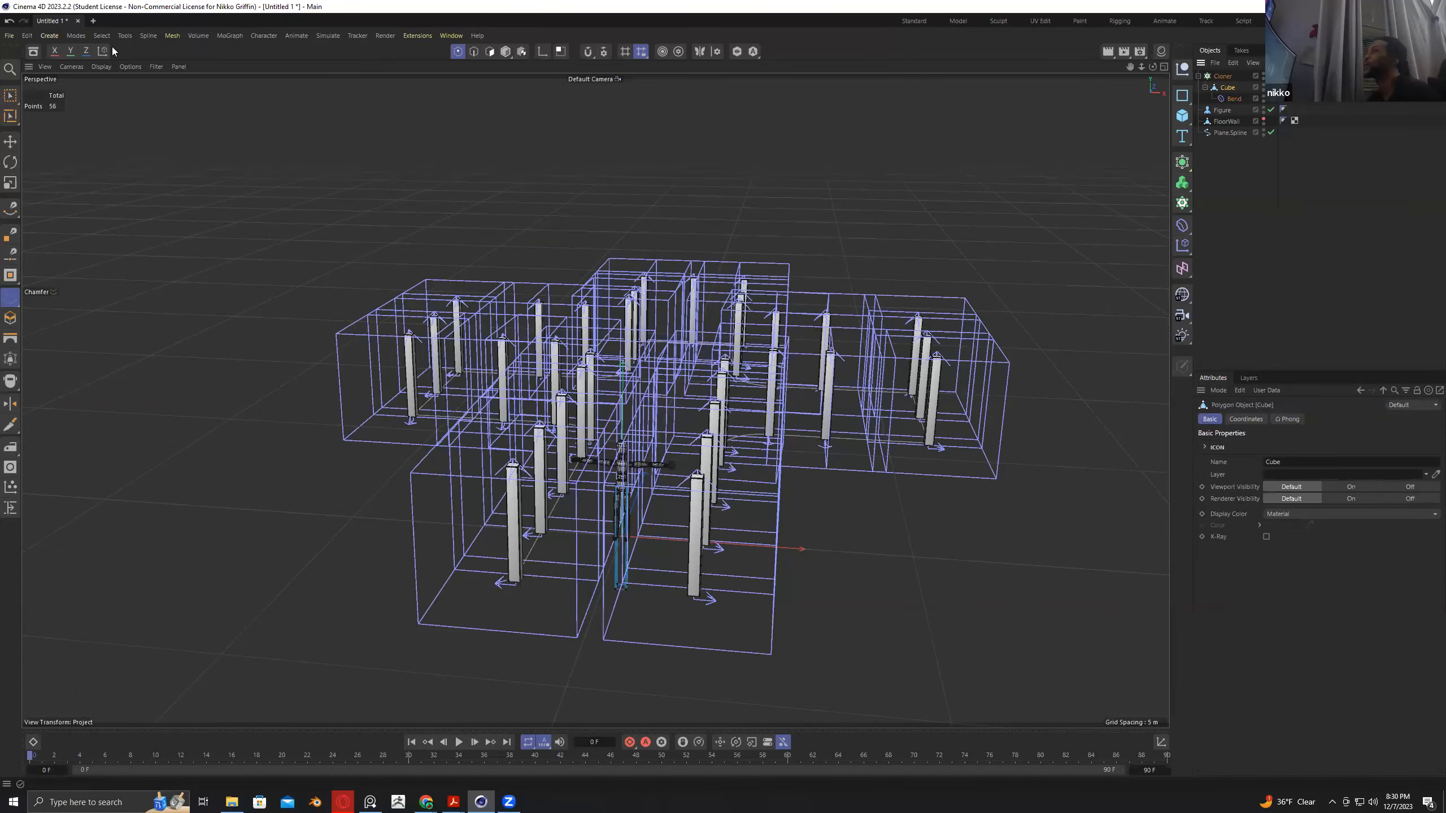
{"action": "left_click", "coordinate": [172, 36]}
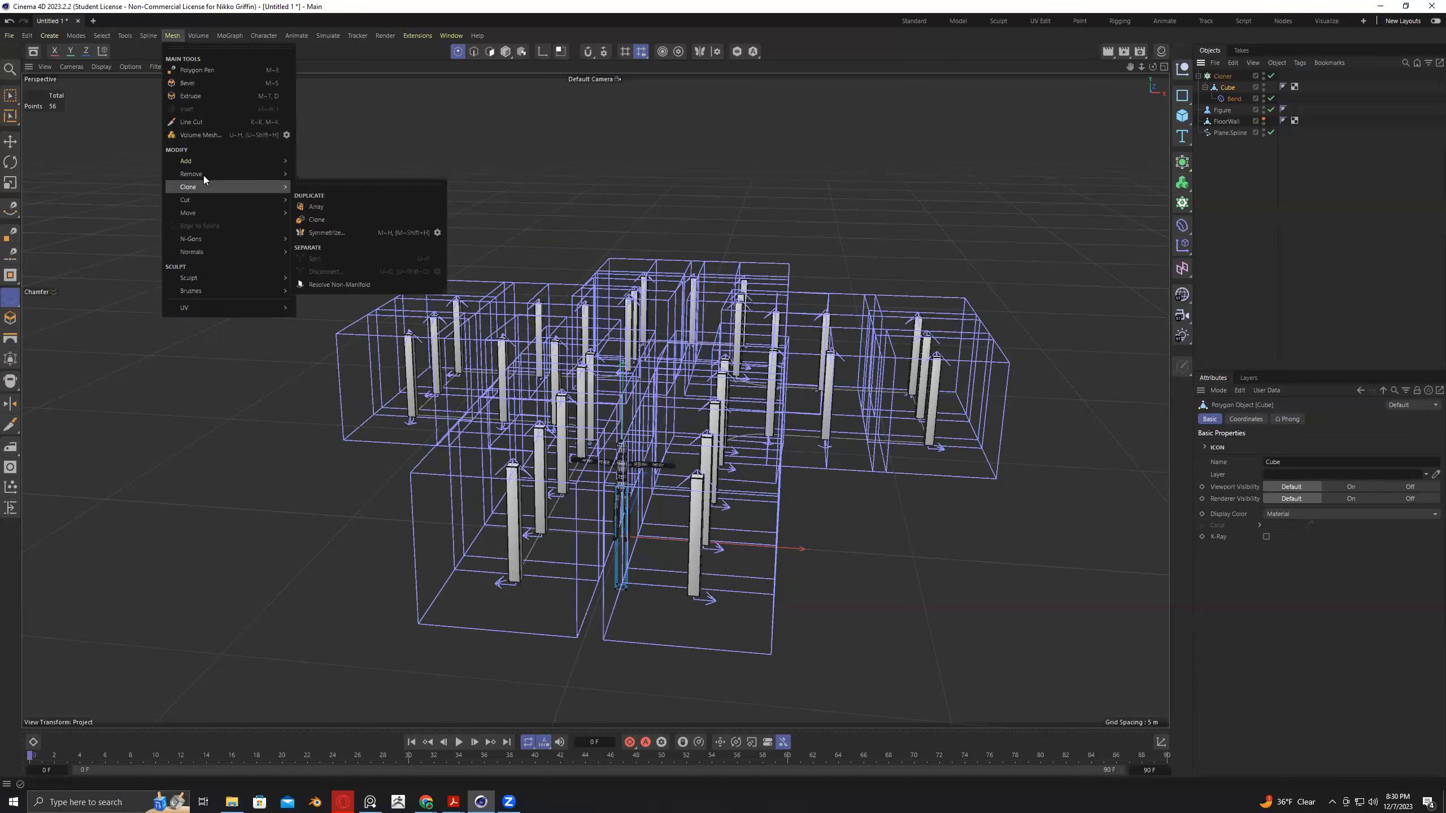
{"action": "left_click", "coordinate": [337, 249]}
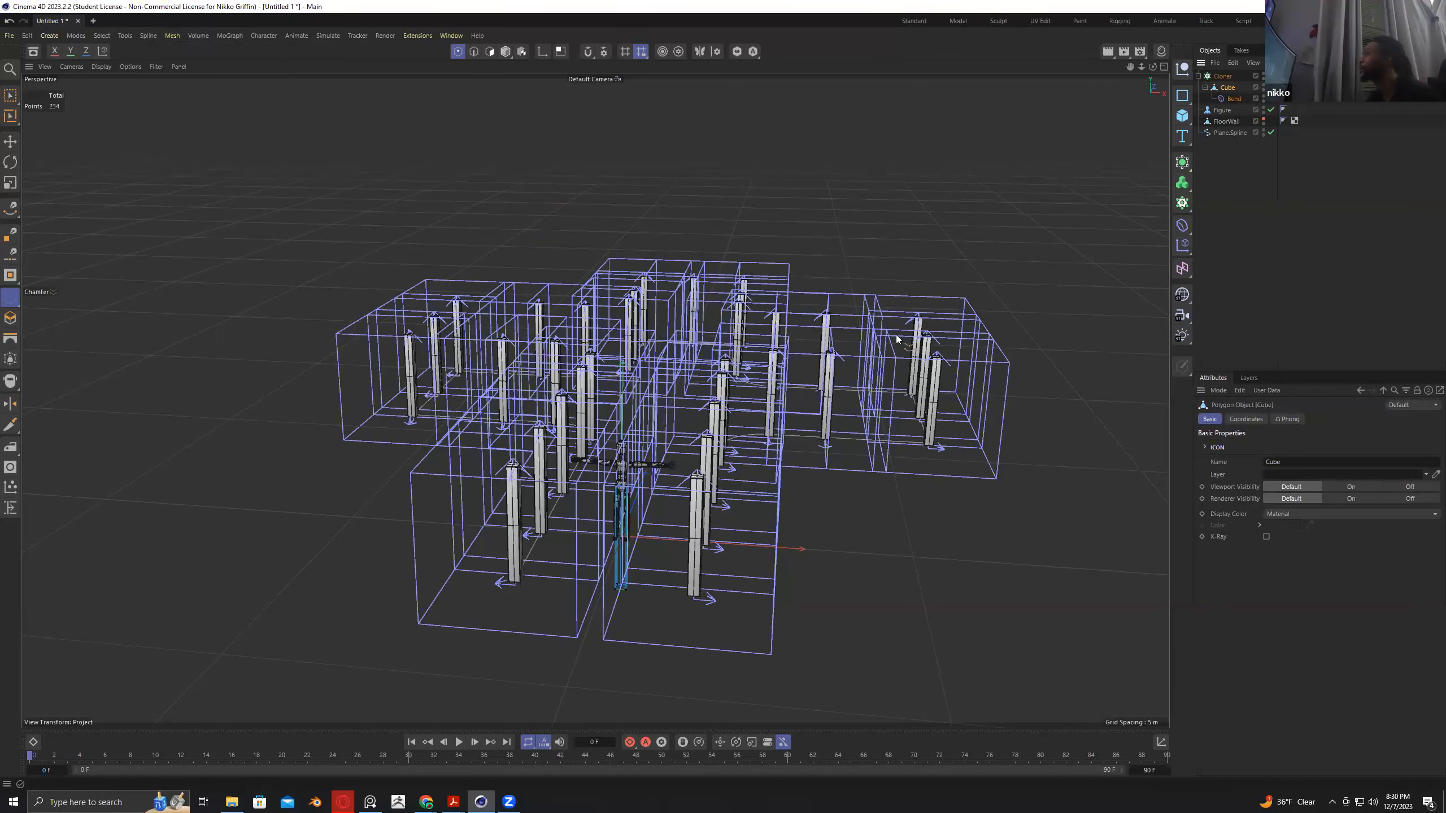
{"action": "left_click", "coordinate": [119, 36]}
{"action": "mouse_move", "coordinate": [172, 35]}
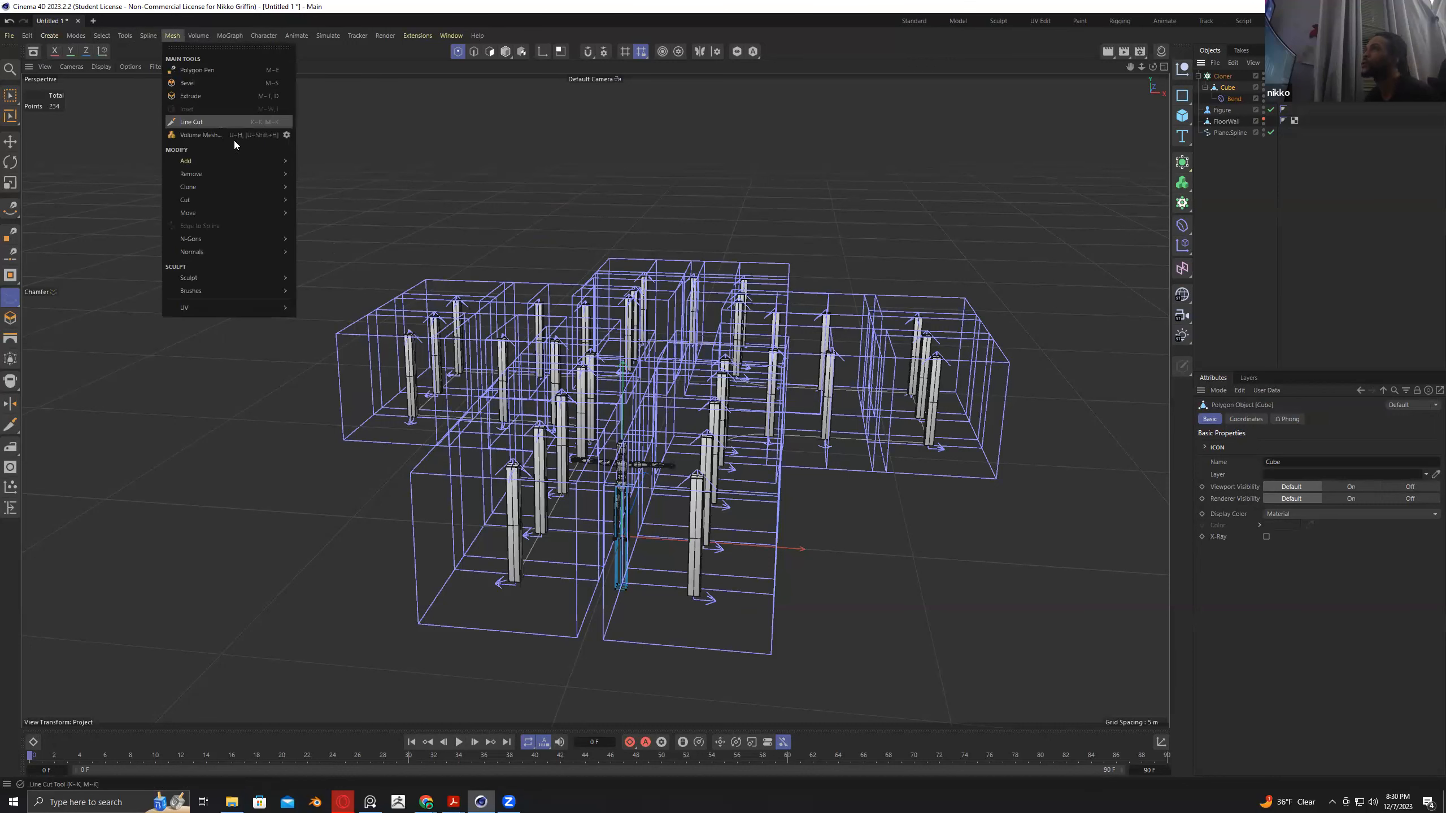
{"action": "mouse_move", "coordinate": [228, 161]}
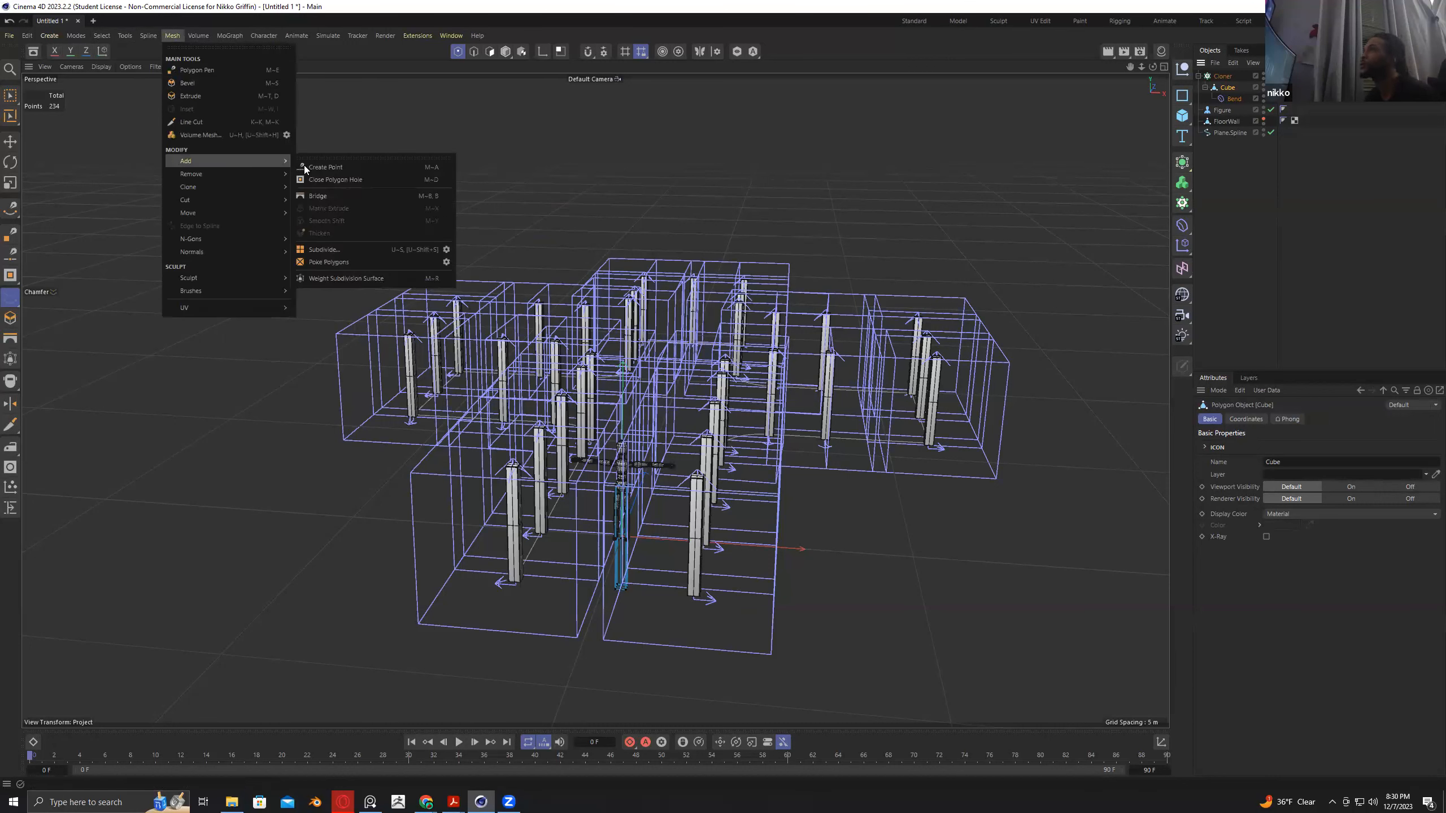
{"action": "left_click", "coordinate": [446, 250]}
{"action": "left_click", "coordinate": [462, 246]}
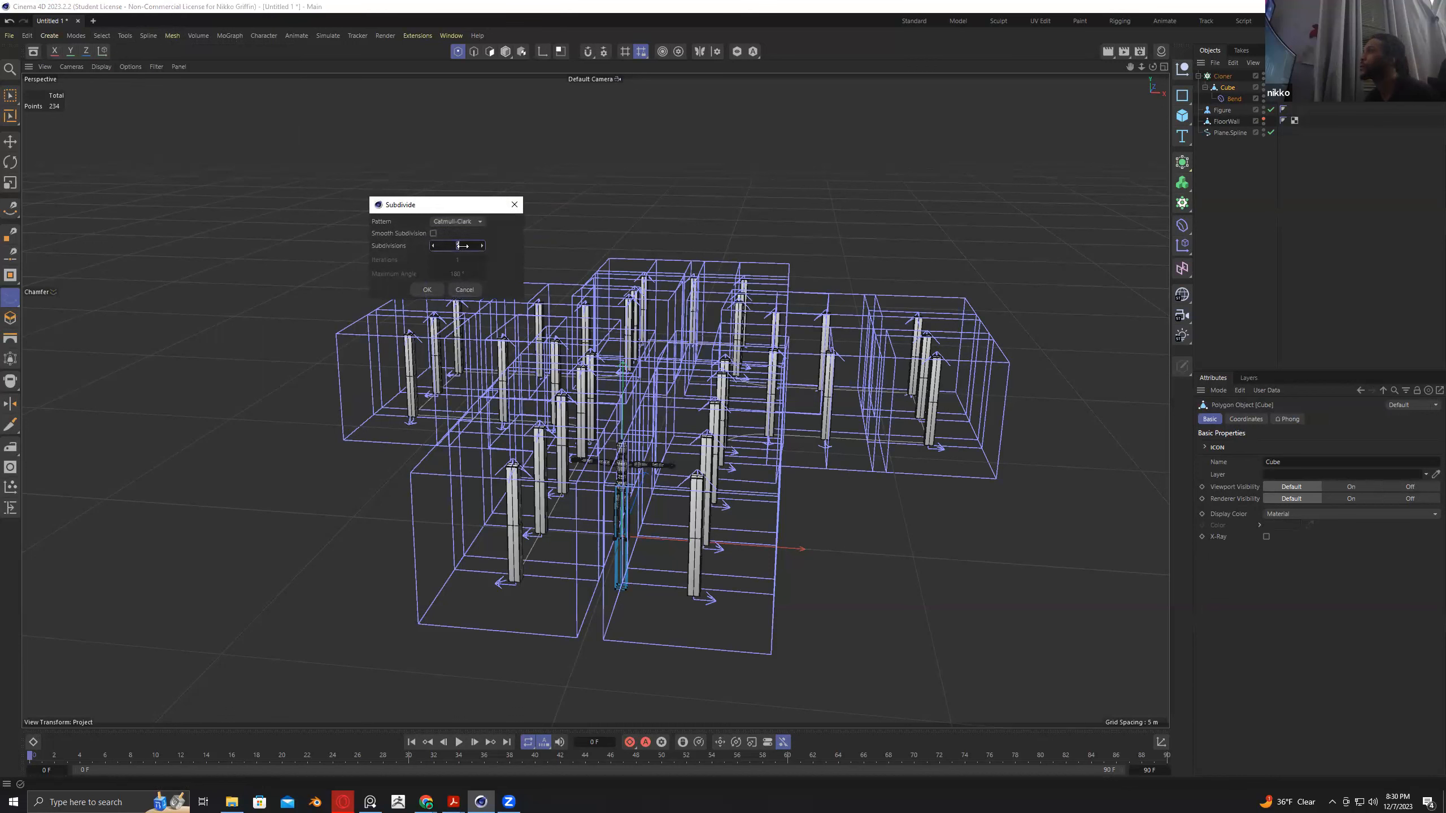
{"action": "left_click", "coordinate": [514, 205]}
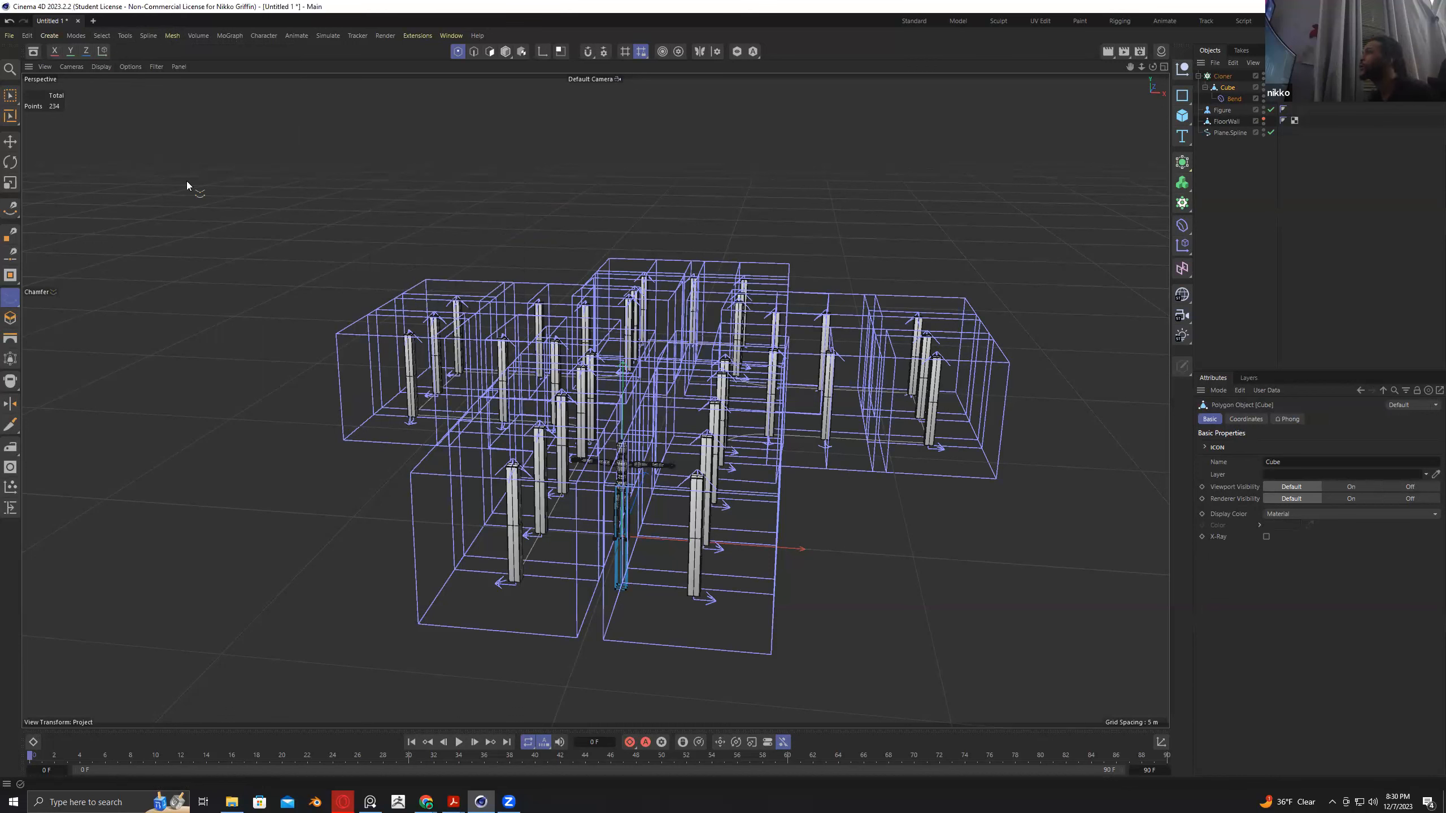
Subdivide the Cube beam's mesh again using the Catmull-Clark pattern without smooth subdivision.
{"action": "left_click", "coordinate": [153, 35]}
{"action": "mouse_move", "coordinate": [172, 35]}
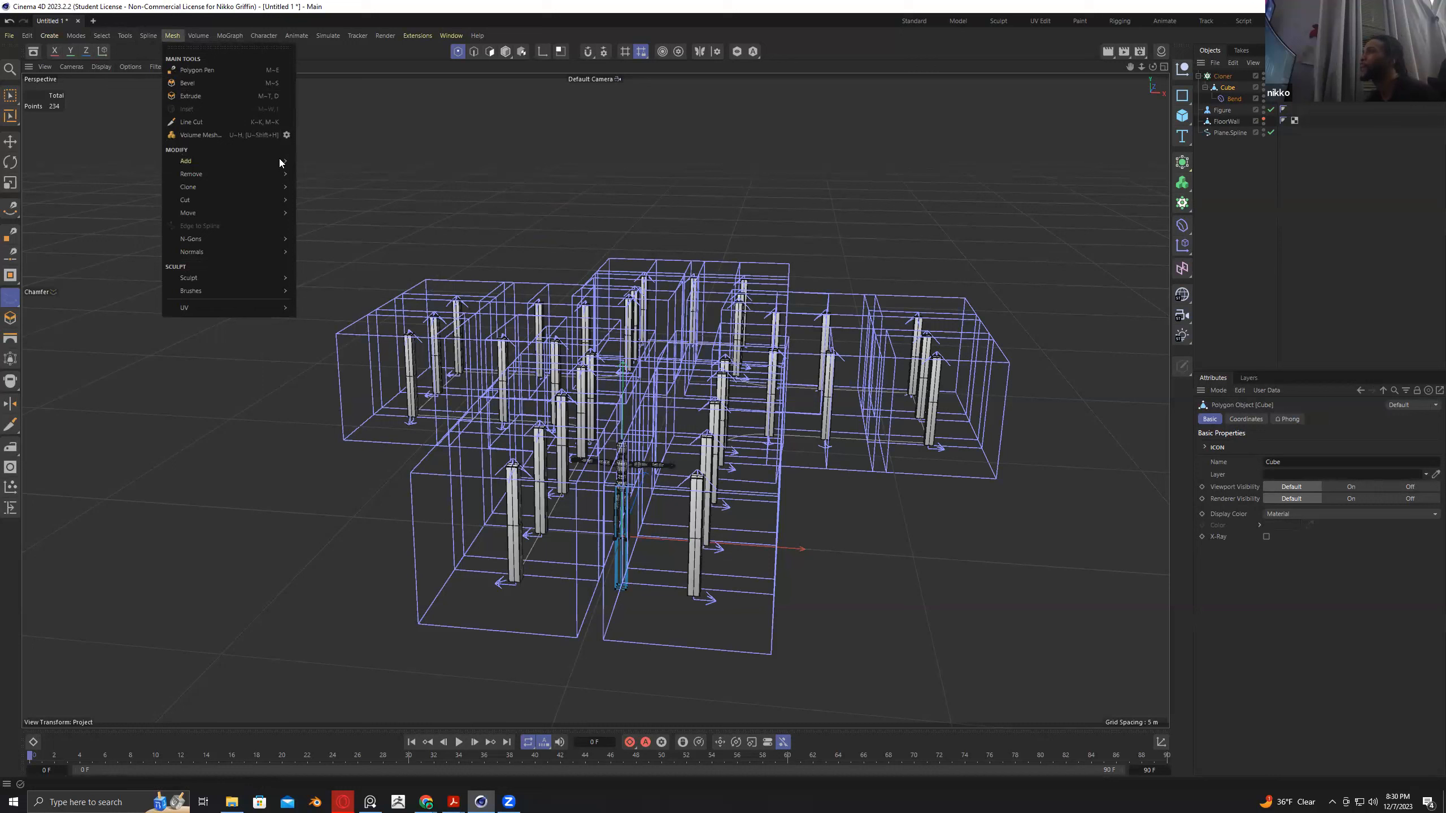
{"action": "mouse_move", "coordinate": [279, 162]}
{"action": "left_click", "coordinate": [451, 248]}
{"action": "left_click", "coordinate": [460, 244]}
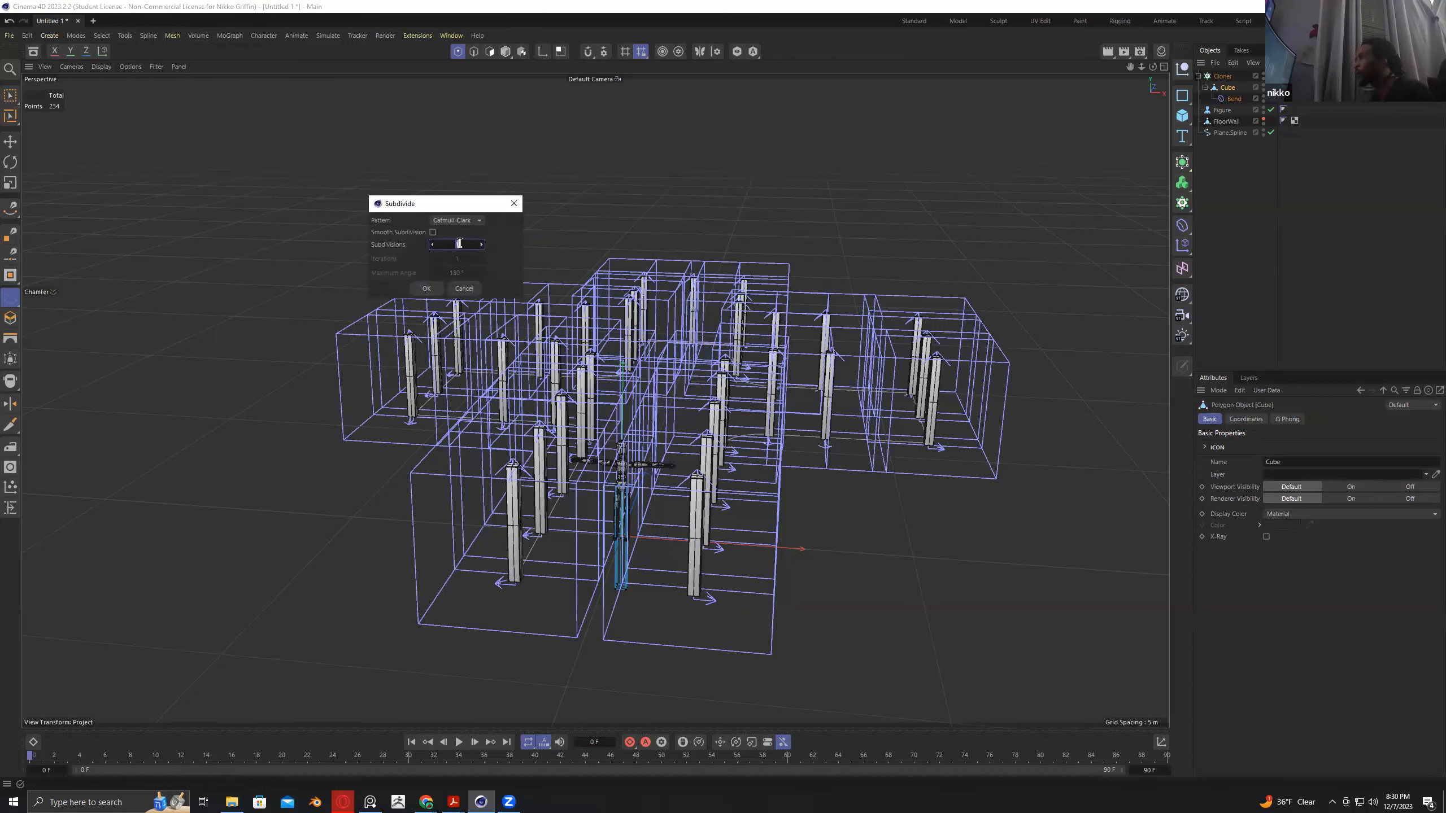
{"action": "key", "text": "Return"}
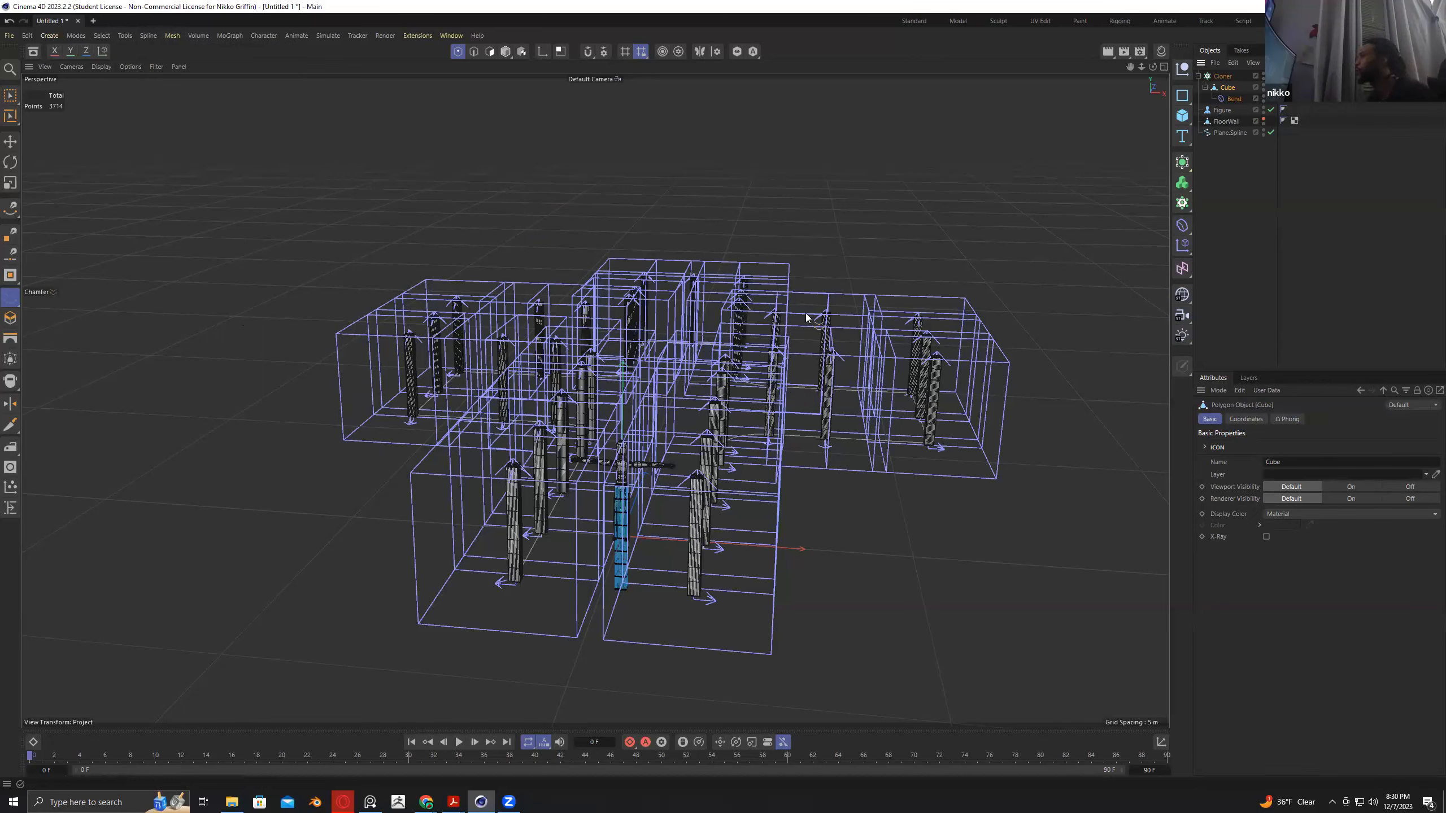
Set the Bend deformer's strength on the cloned beams to -60° and display the FloorWall object around the arches.
{"action": "left_click", "coordinate": [1232, 98]}
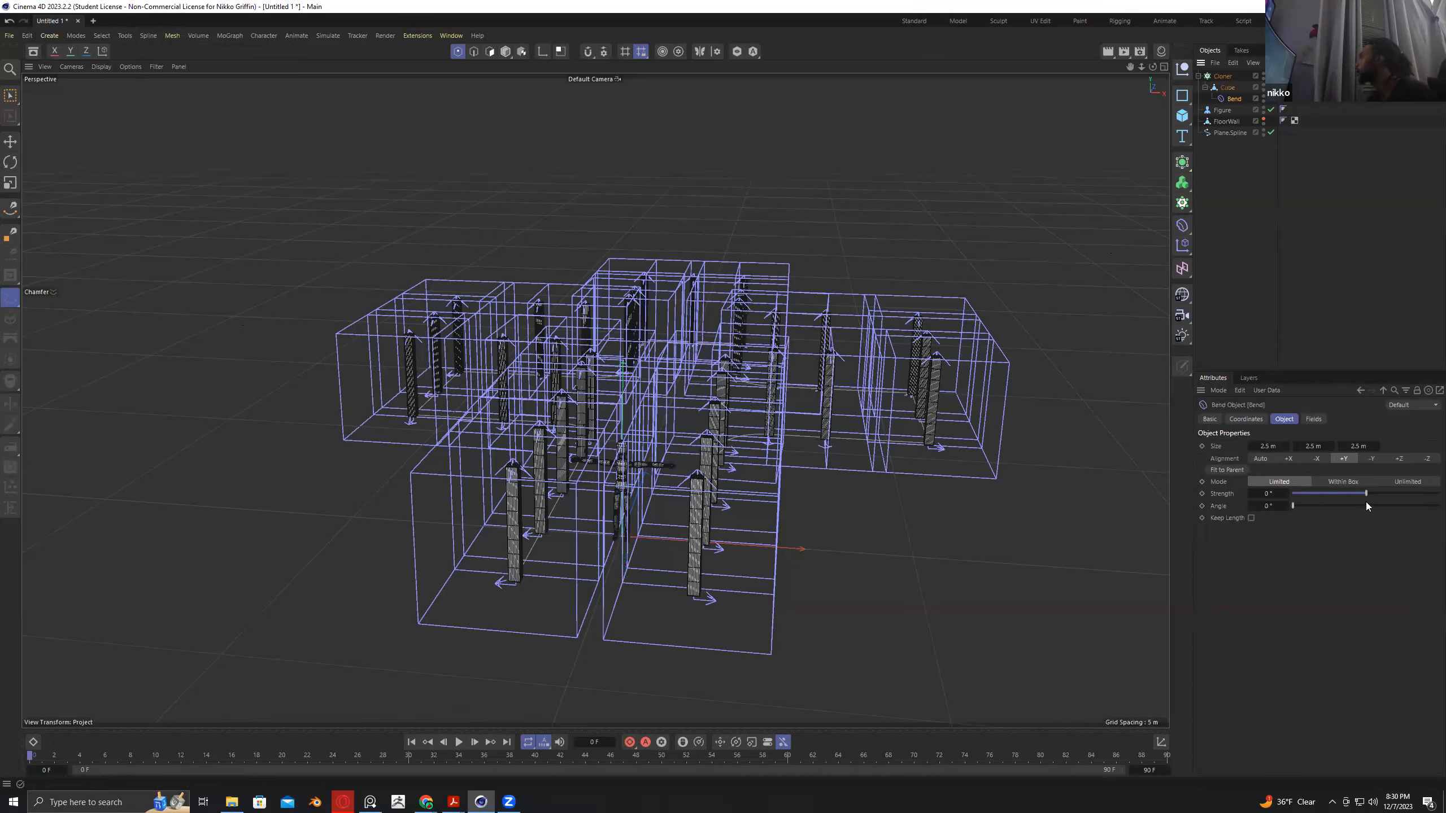
{"action": "left_click_drag", "start_coordinate": [1360, 494], "coordinate": [1354, 492]}
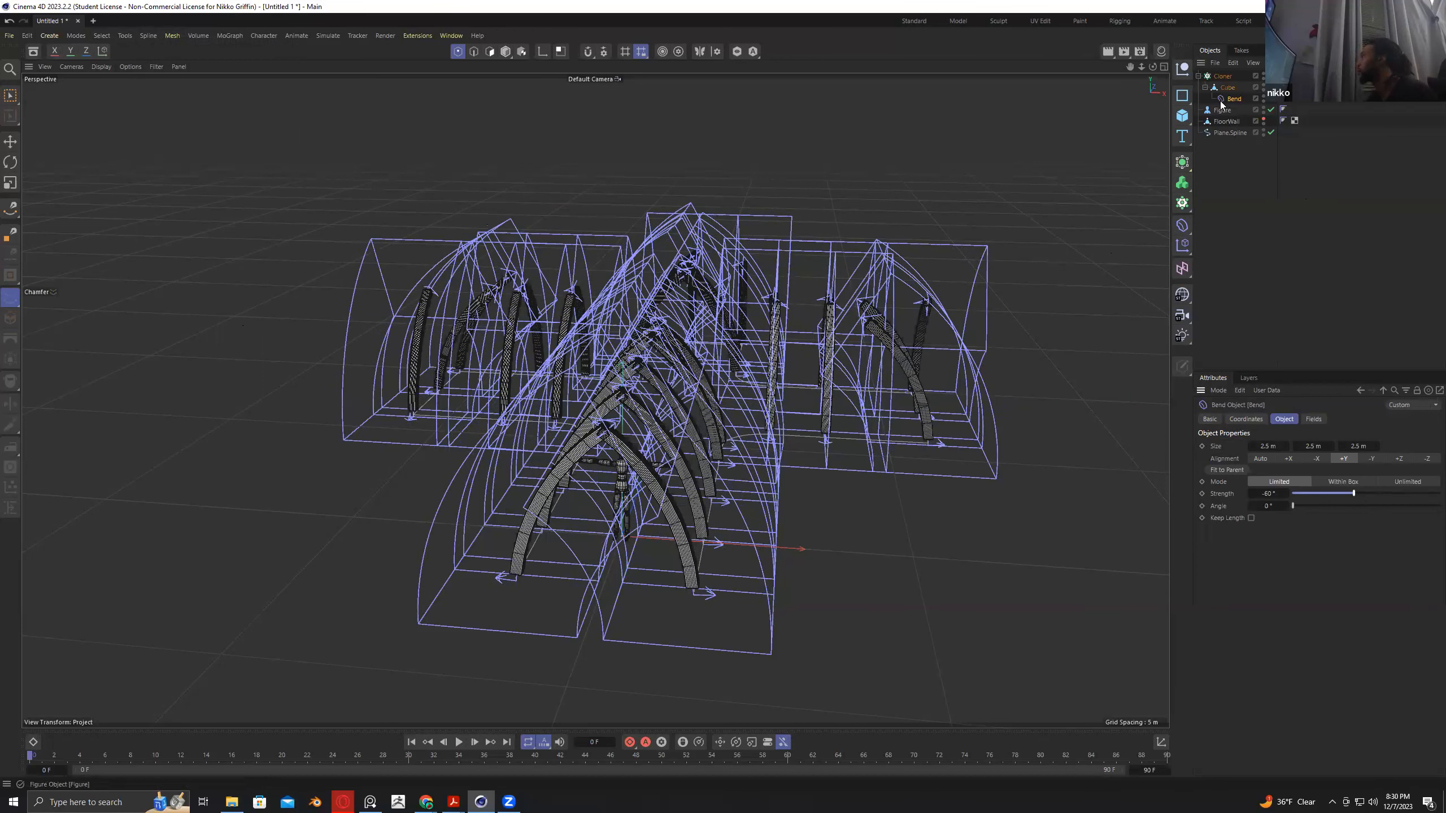
{"action": "left_click_drag", "start_coordinate": [978, 205], "coordinate": [1125, 186], "text": "alt"}
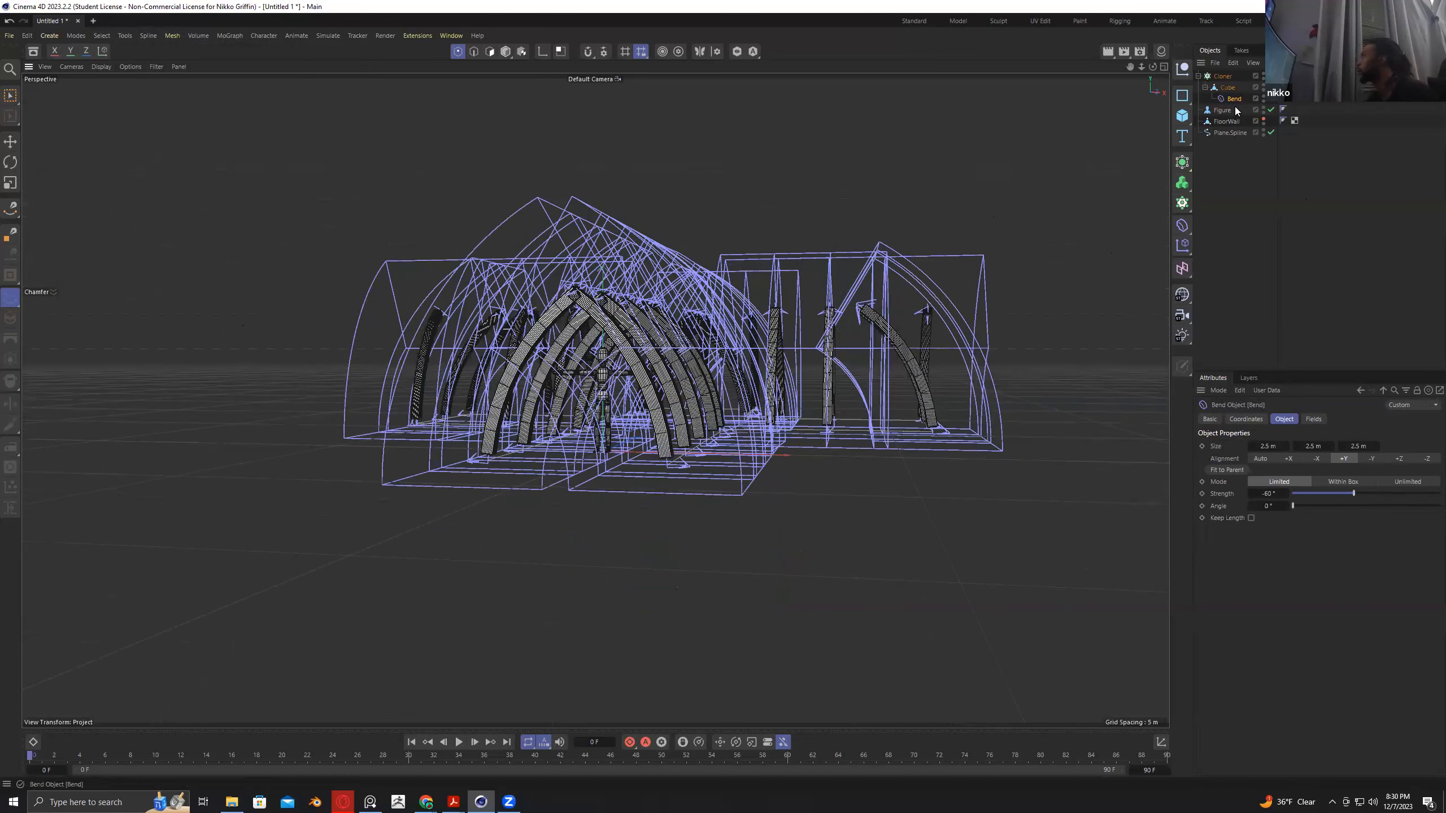
{"action": "left_click_drag", "start_coordinate": [1034, 178], "coordinate": [1138, 125], "text": "alt"}
{"action": "left_click", "coordinate": [1219, 120]}
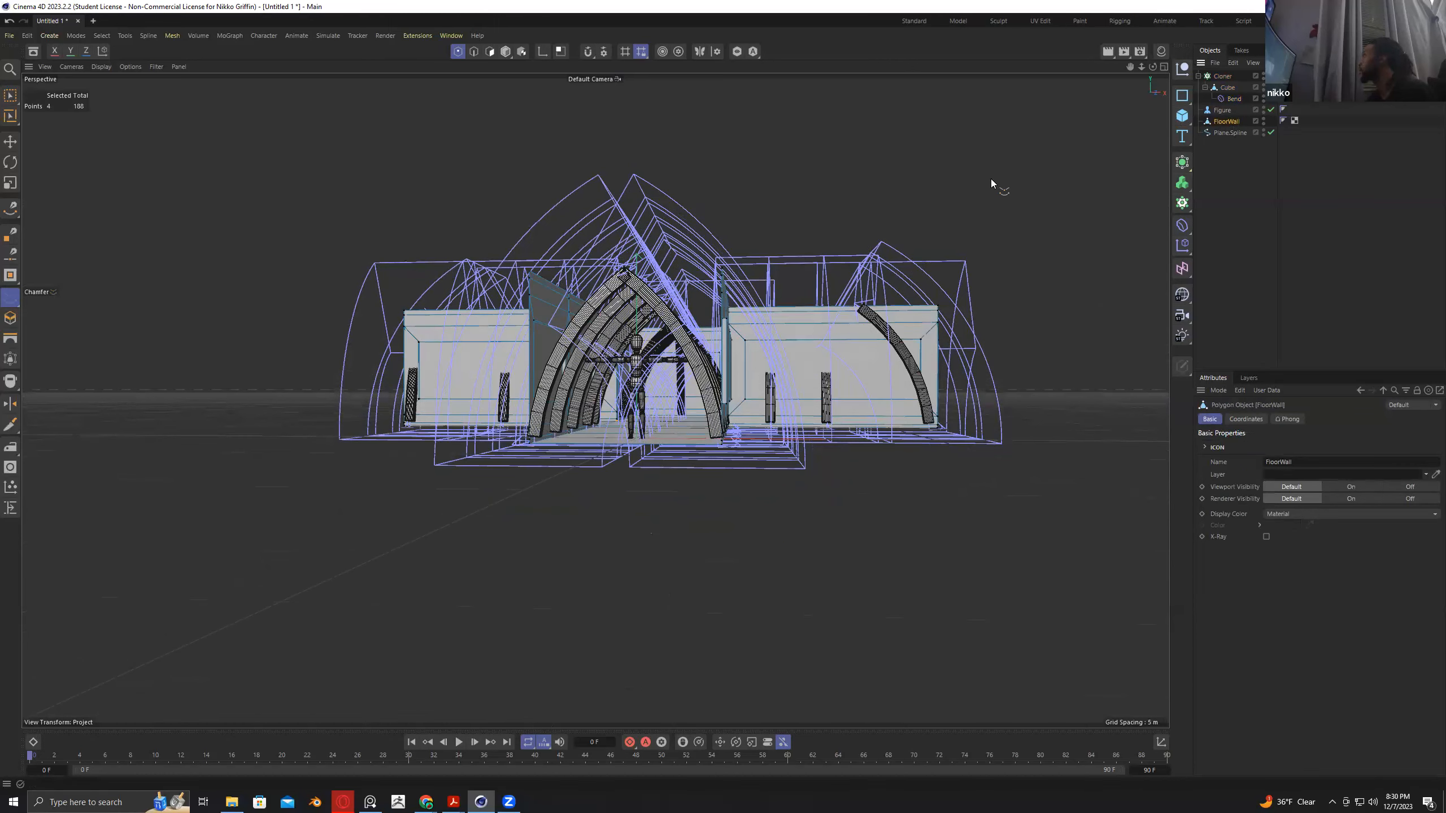
{"action": "left_click_drag", "start_coordinate": [980, 203], "coordinate": [946, 255], "text": "alt"}
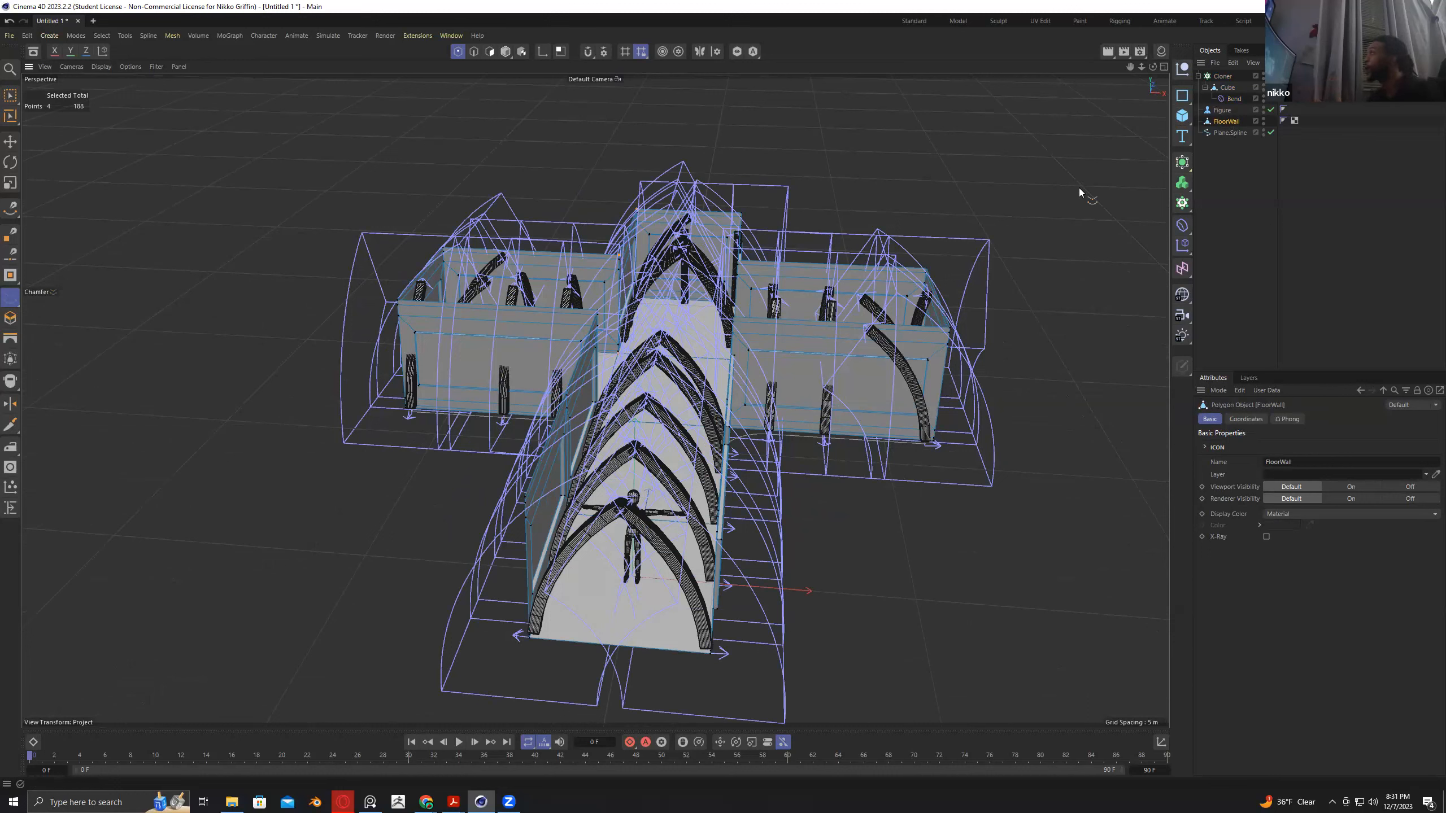
Duplicate Plane.Spline and scale the whole copy down slightly so that it forms a smaller inner path.
{"action": "left_click", "coordinate": [1223, 135]}
{"action": "left_click_drag", "start_coordinate": [1223, 135], "coordinate": [1226, 154], "text": "ctrl"}
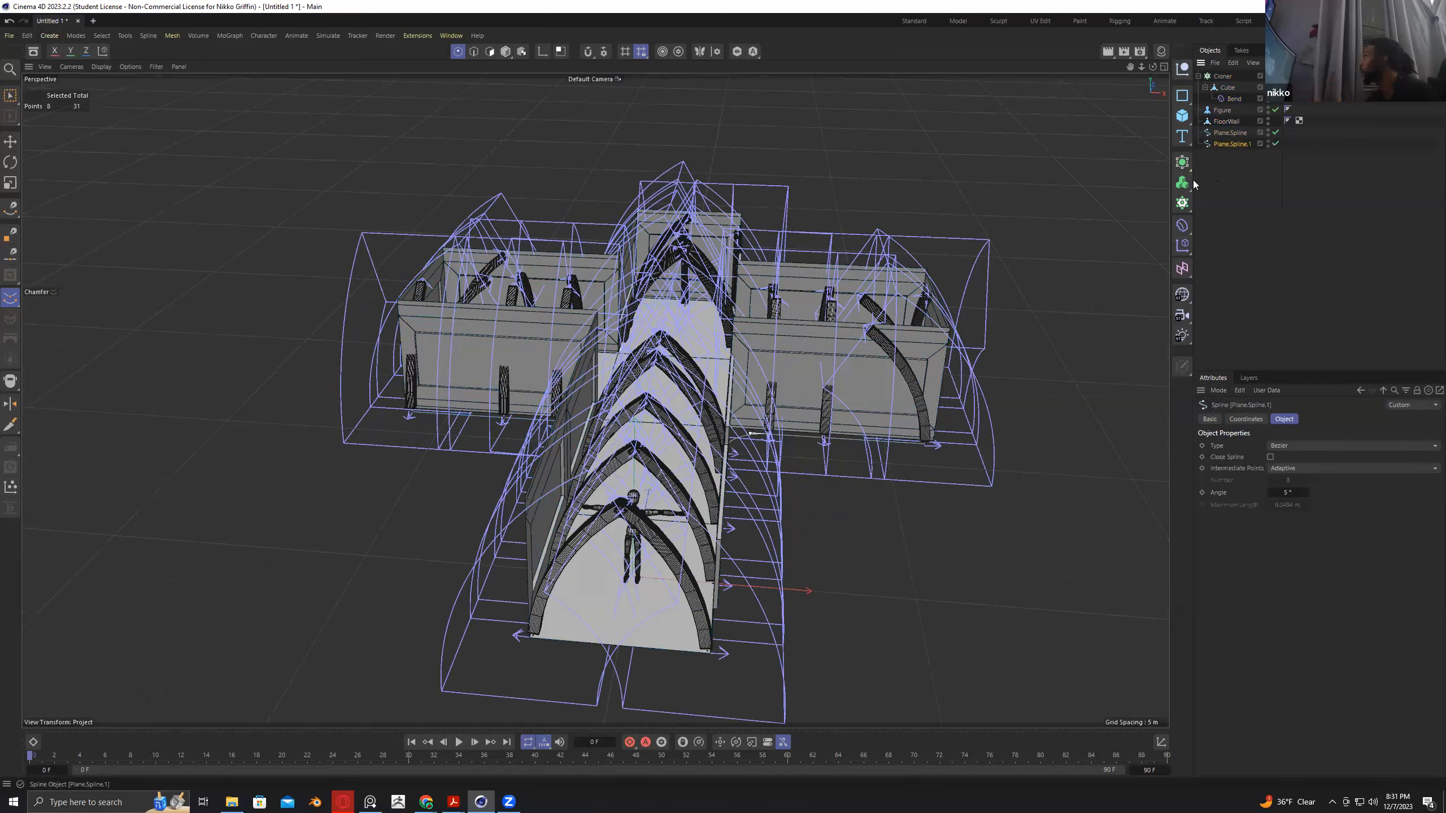
{"action": "left_click", "coordinate": [10, 183]}
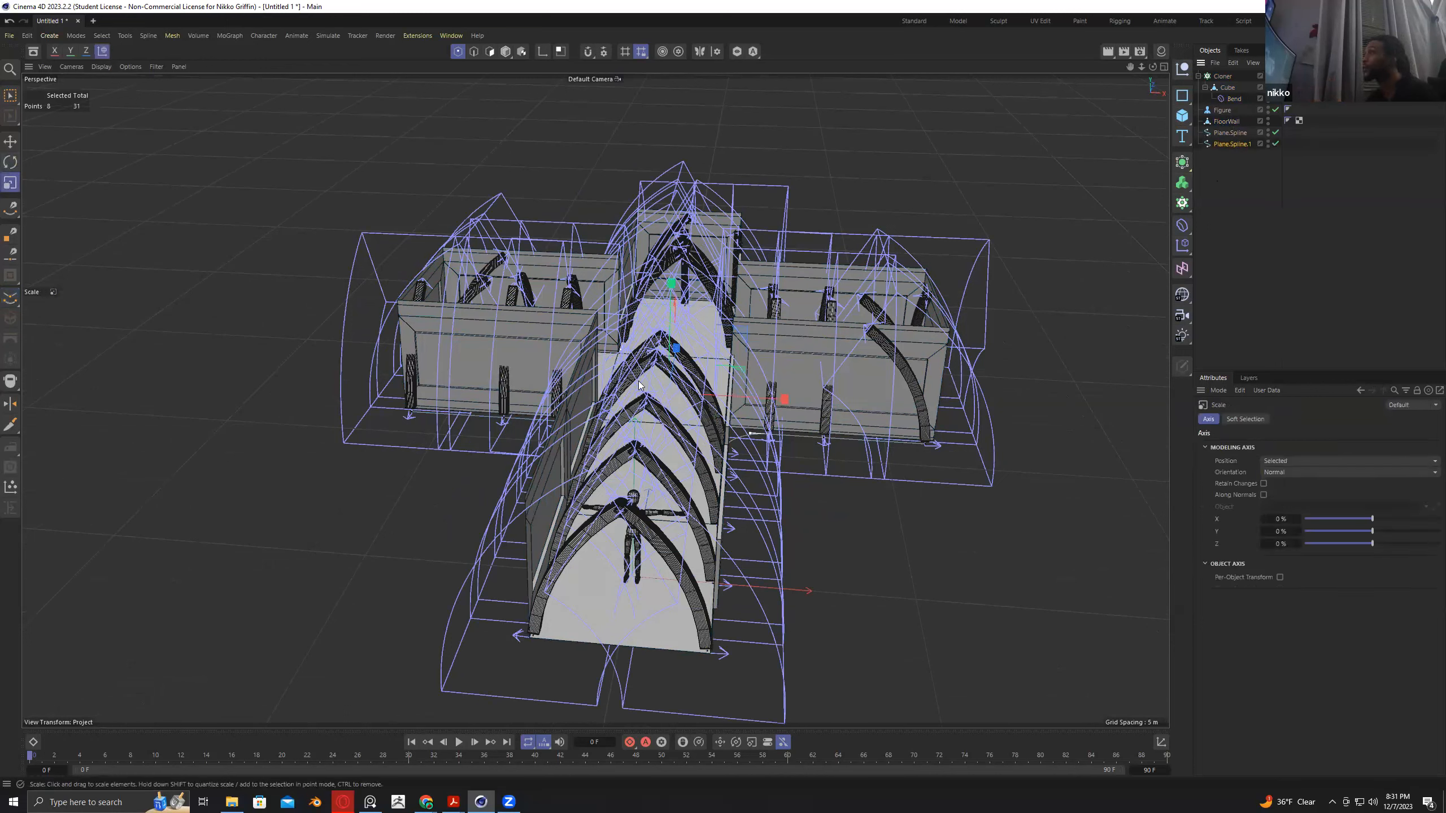
{"action": "left_click_drag", "start_coordinate": [958, 473], "coordinate": [908, 474]}
{"action": "left_click_drag", "start_coordinate": [854, 514], "coordinate": [756, 424], "text": "alt"}
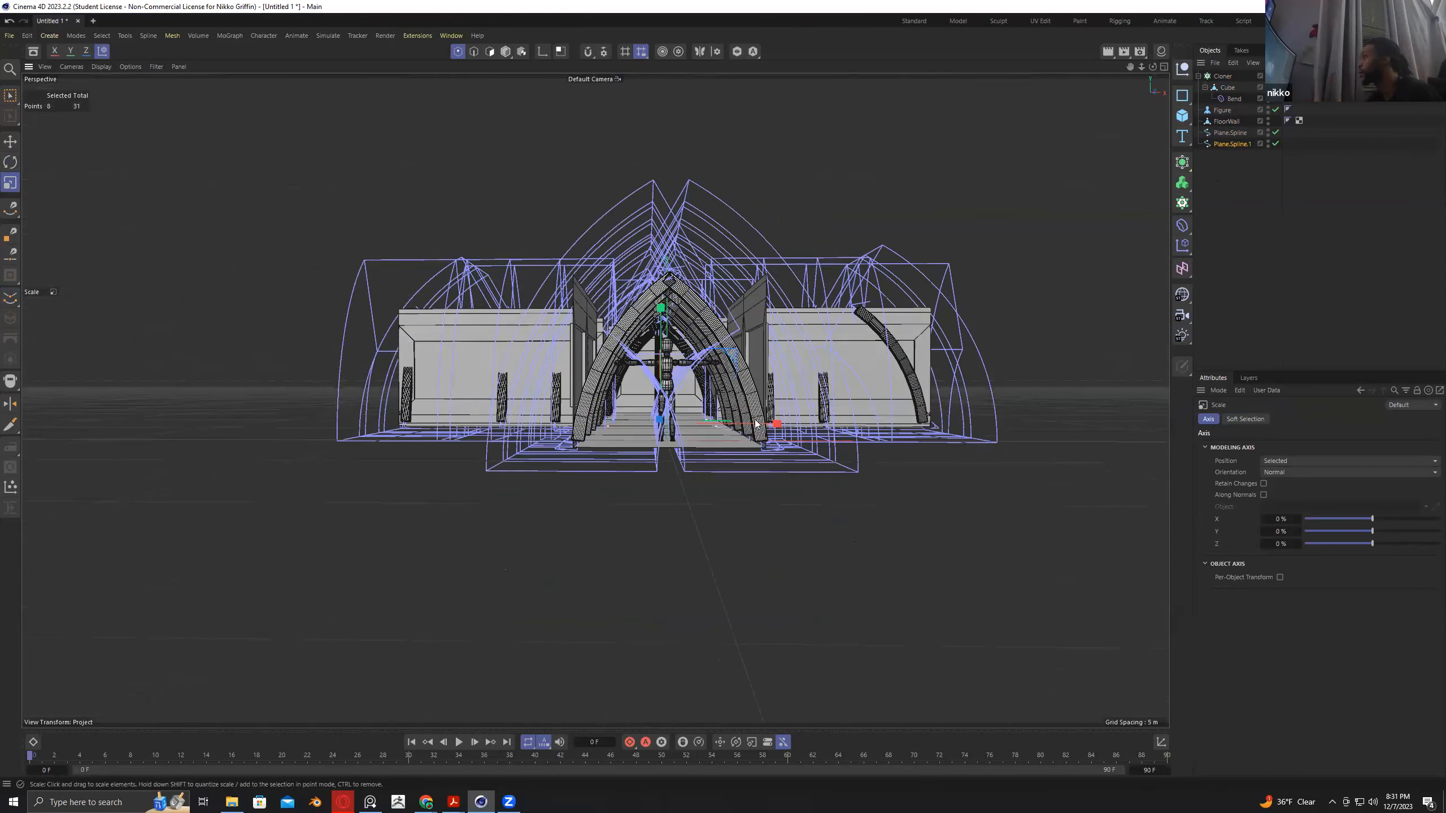
{"action": "left_click", "coordinate": [506, 51]}
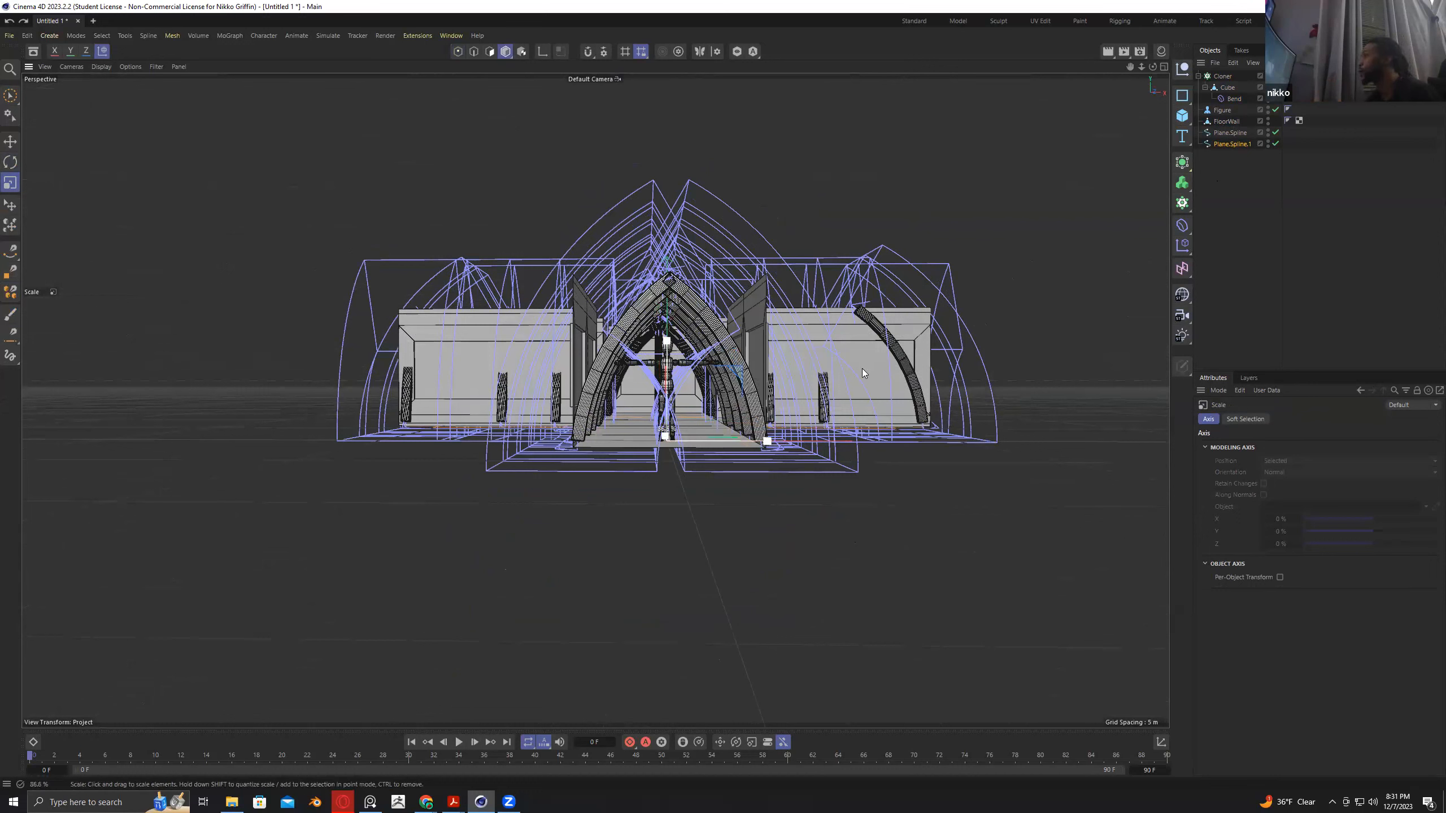
{"action": "left_click", "coordinate": [10, 141]}
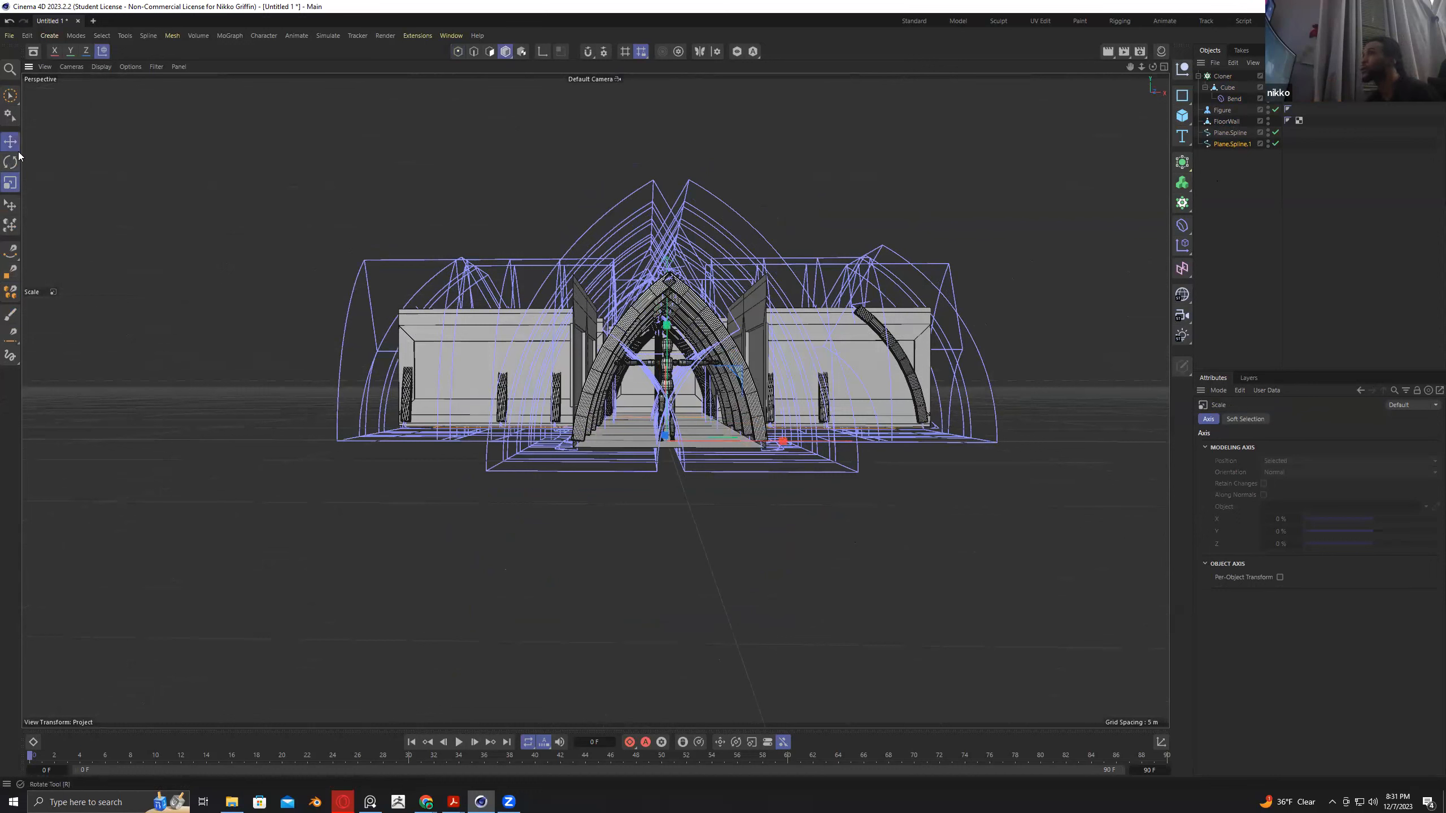
{"action": "left_click_drag", "start_coordinate": [667, 323], "coordinate": [667, 324]}
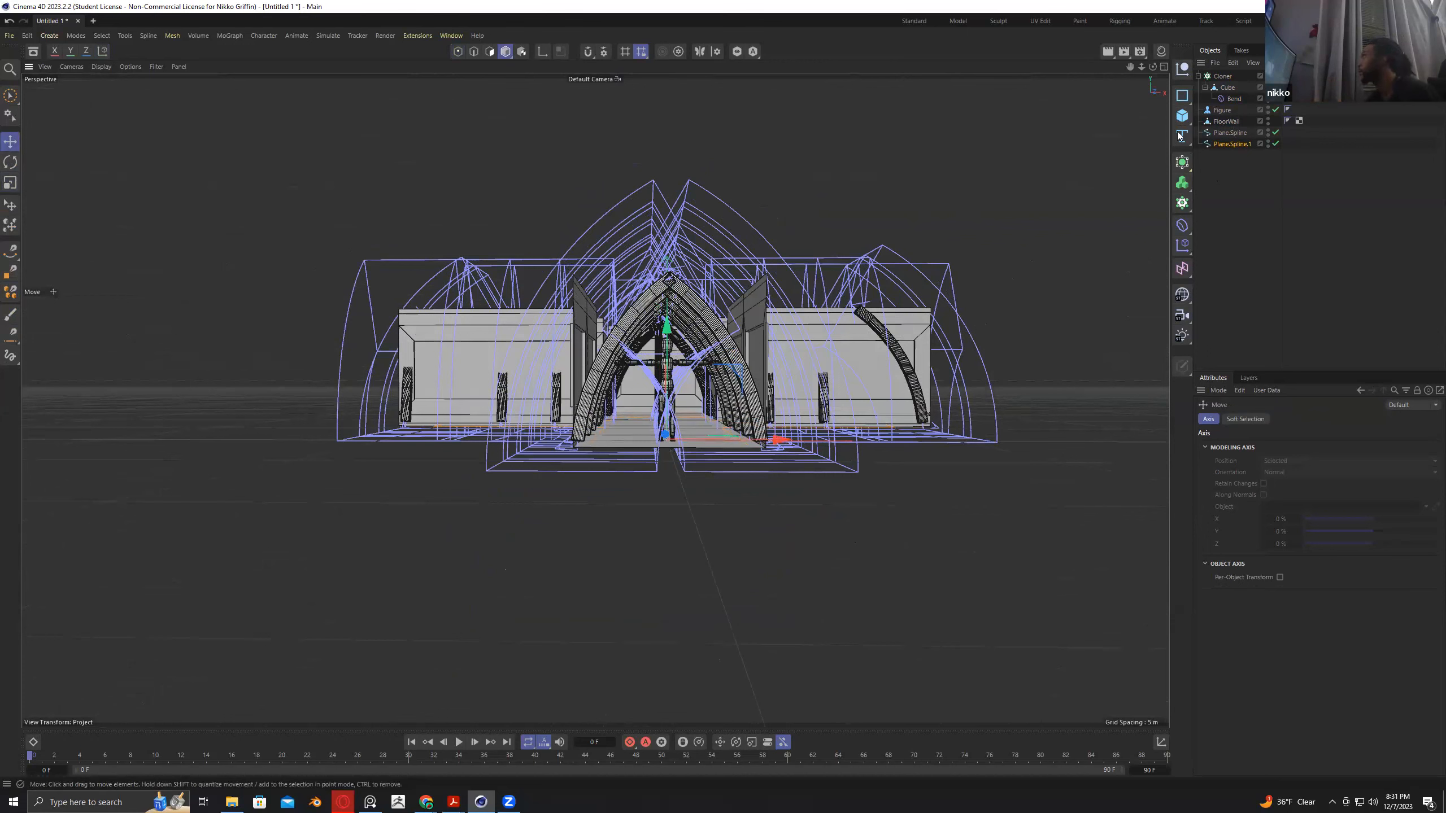
Create a Rectangle spline and place it inside a new Extrude generator.
{"action": "left_click", "coordinate": [1182, 96]}
{"action": "left_click", "coordinate": [1181, 163]}
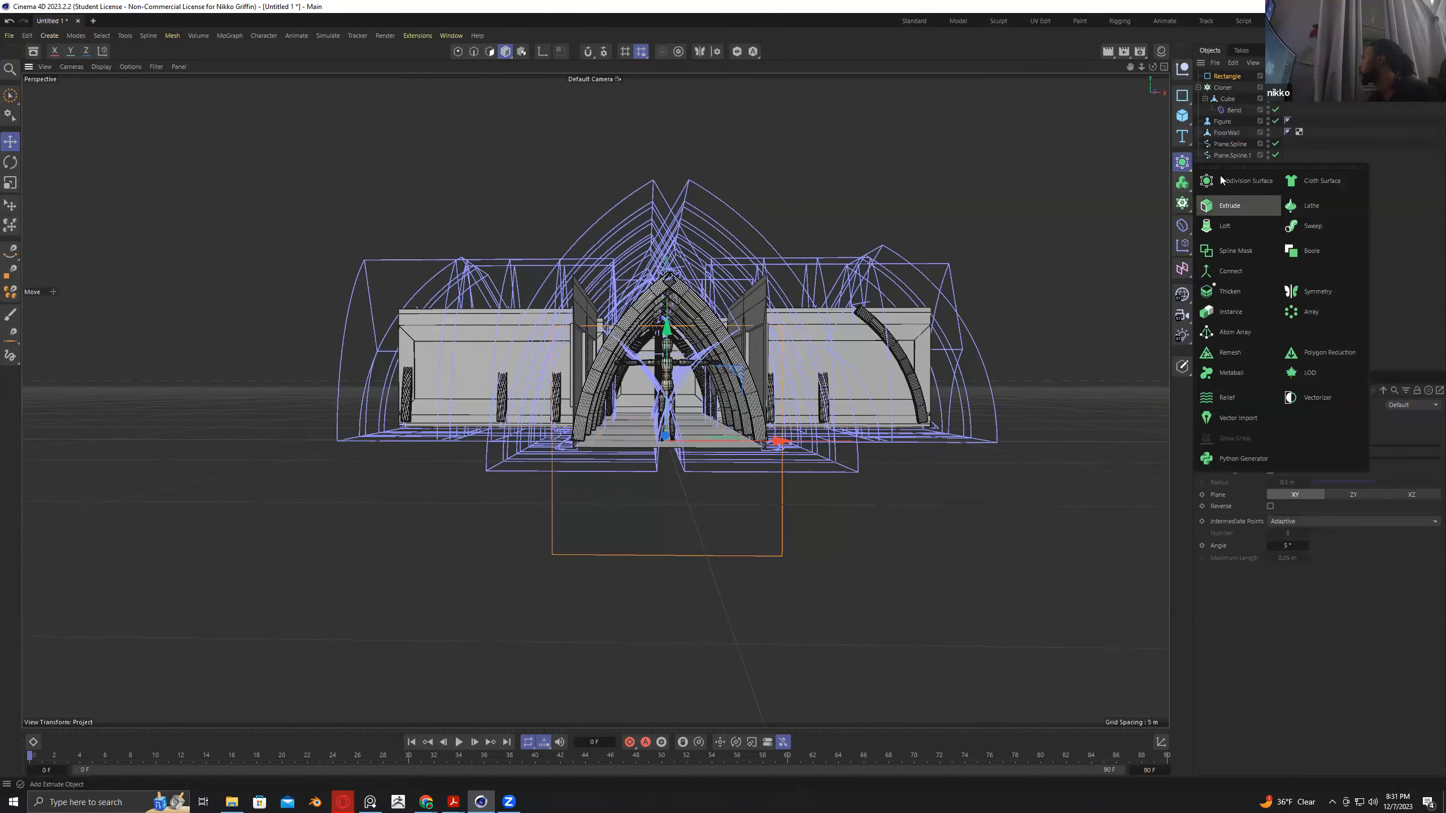
{"action": "left_click", "coordinate": [1229, 205]}
{"action": "left_click_drag", "start_coordinate": [1226, 87], "coordinate": [1217, 78]}
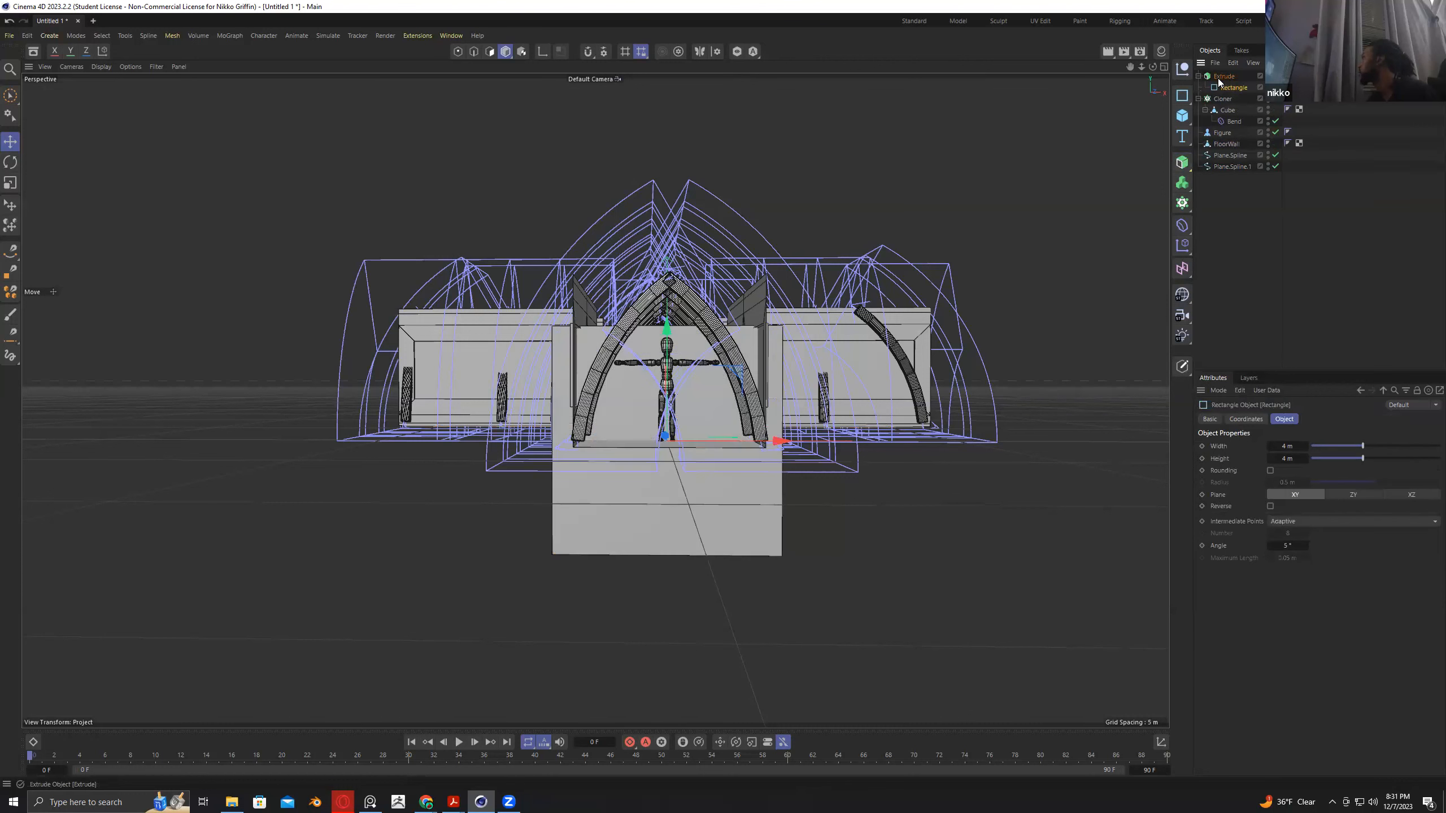
Orient the Rectangle to the XZ plane and set its width and height to 0.5 m.
{"action": "left_click", "coordinate": [1224, 86]}
{"action": "left_click", "coordinate": [1339, 493]}
{"action": "left_click", "coordinate": [1395, 494]}
{"action": "left_click_drag", "start_coordinate": [1350, 445], "coordinate": [1310, 448]}
{"action": "double_click", "coordinate": [1290, 447]}
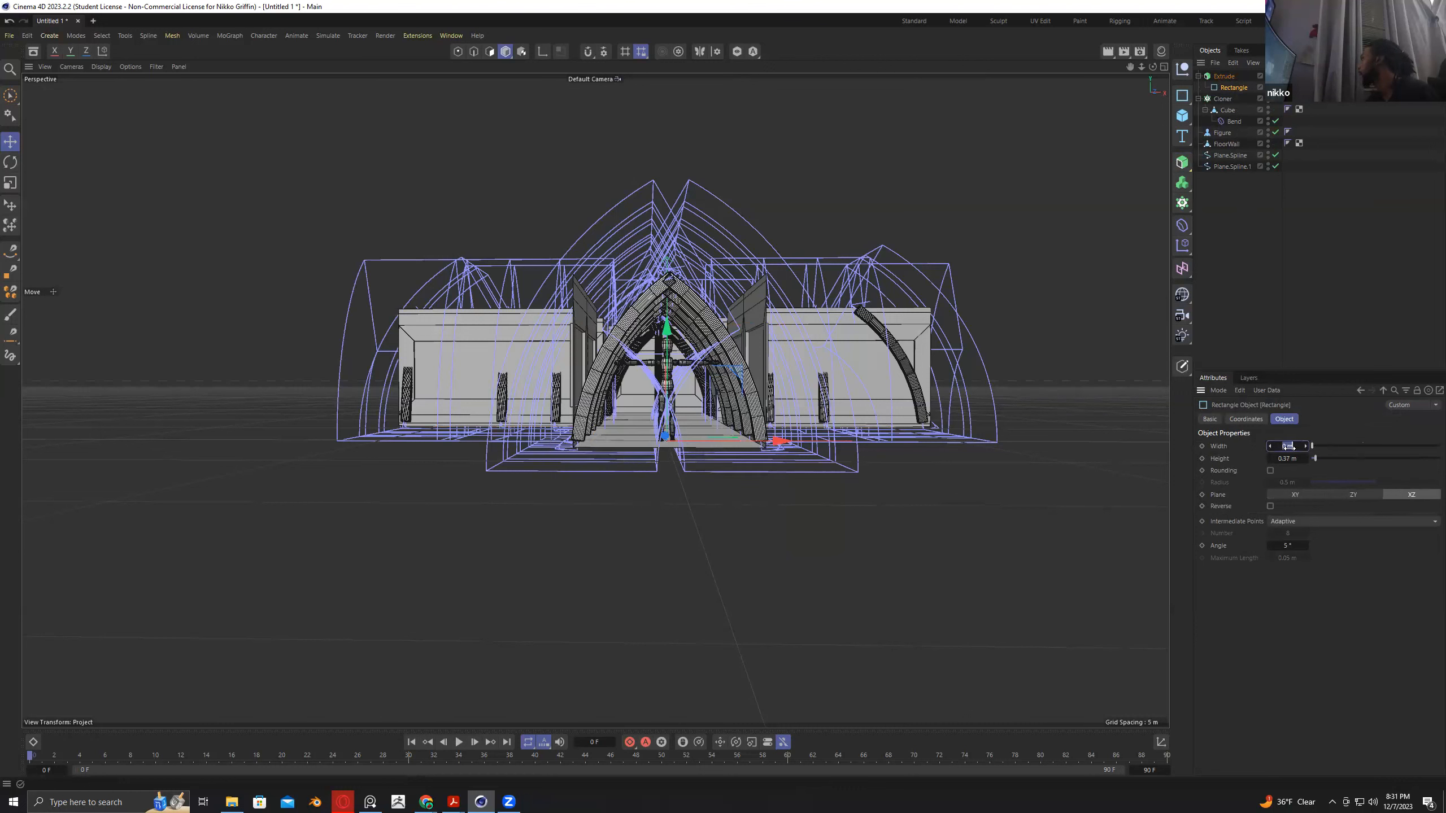
{"action": "type", "text": "0.5"}
{"action": "key", "text": "Return"}
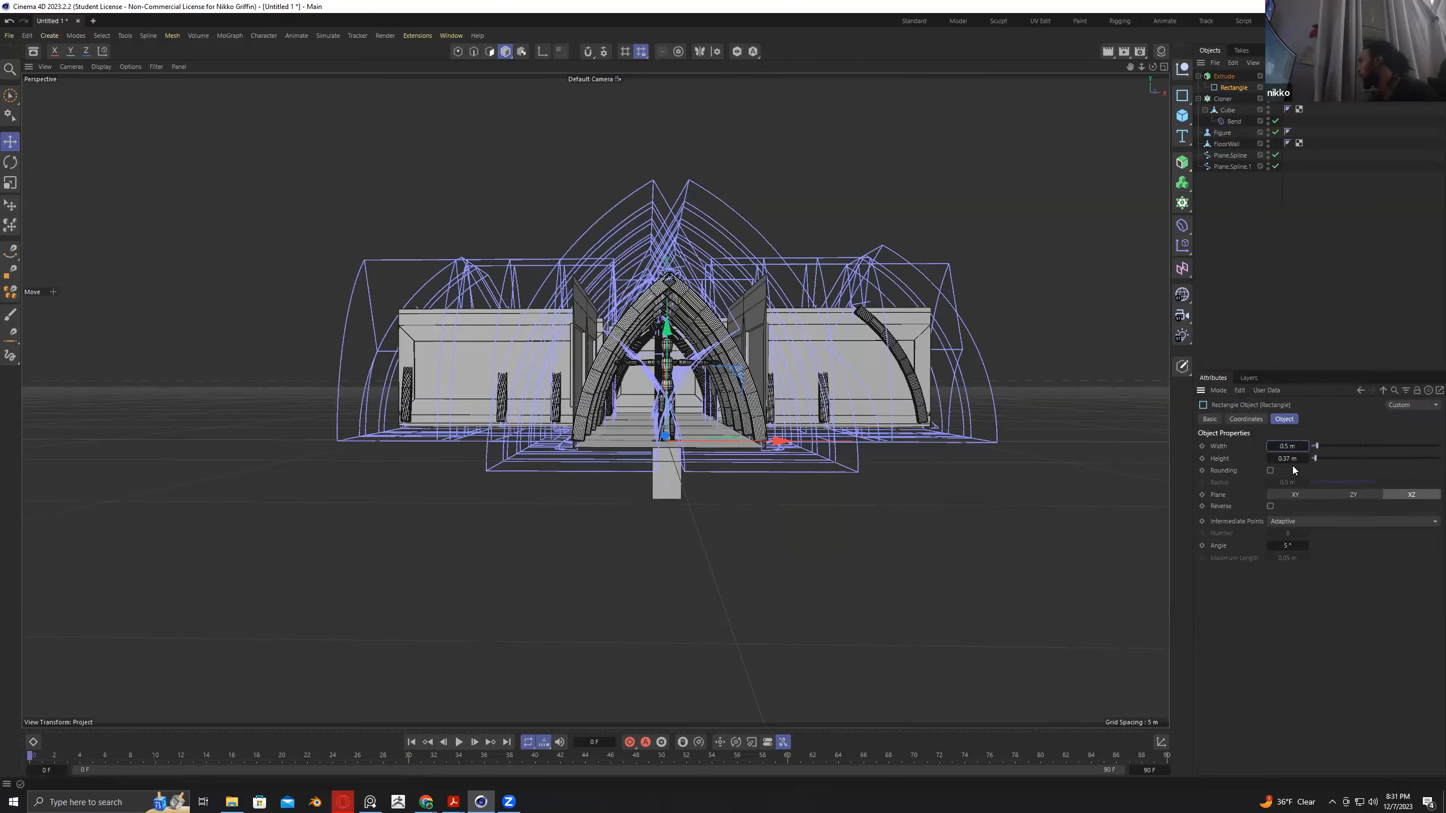
{"action": "double_click", "coordinate": [1287, 459]}
{"action": "type", "text": "0.5"}
{"action": "key", "text": "Return"}
Add a second Cloner and set the Extrude's offset to 0.02 m to make a thin square tile.
{"action": "left_click_drag", "start_coordinate": [1089, 394], "coordinate": [941, 472], "text": "alt"}
{"action": "left_click", "coordinate": [1222, 77]}
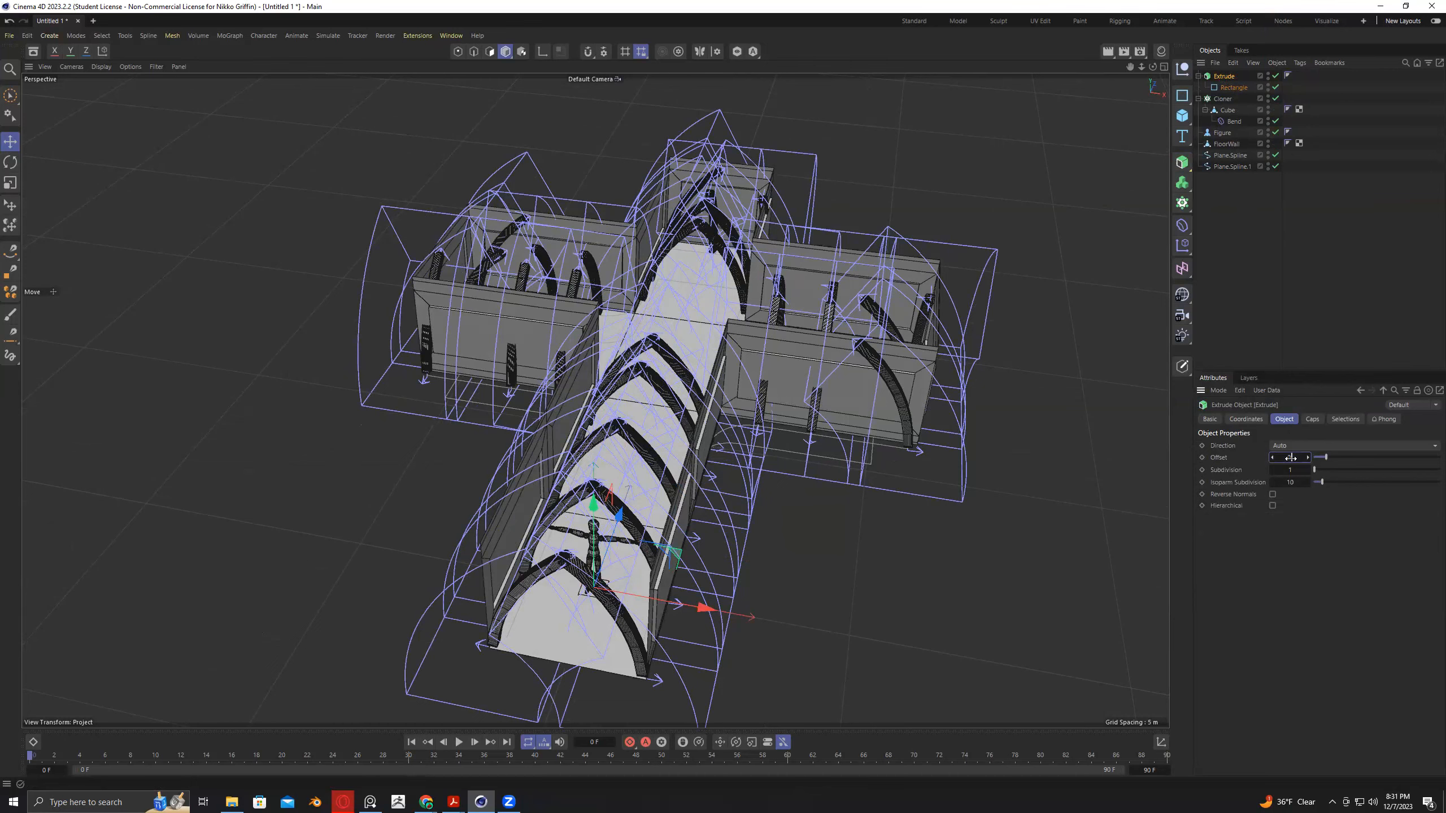
{"action": "left_click_drag", "start_coordinate": [1006, 407], "coordinate": [925, 416], "text": "alt"}
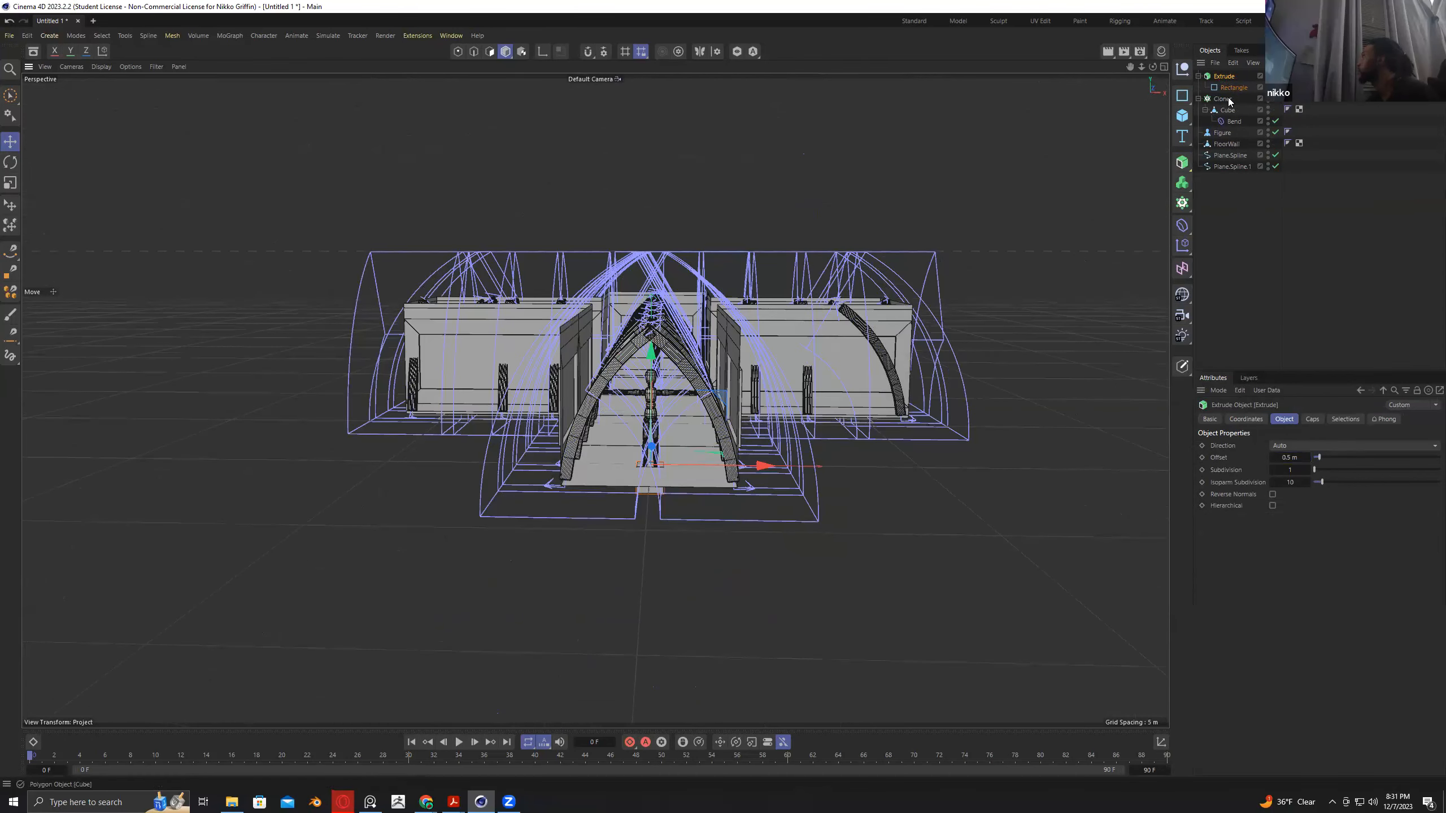
{"action": "left_click", "coordinate": [1183, 184]}
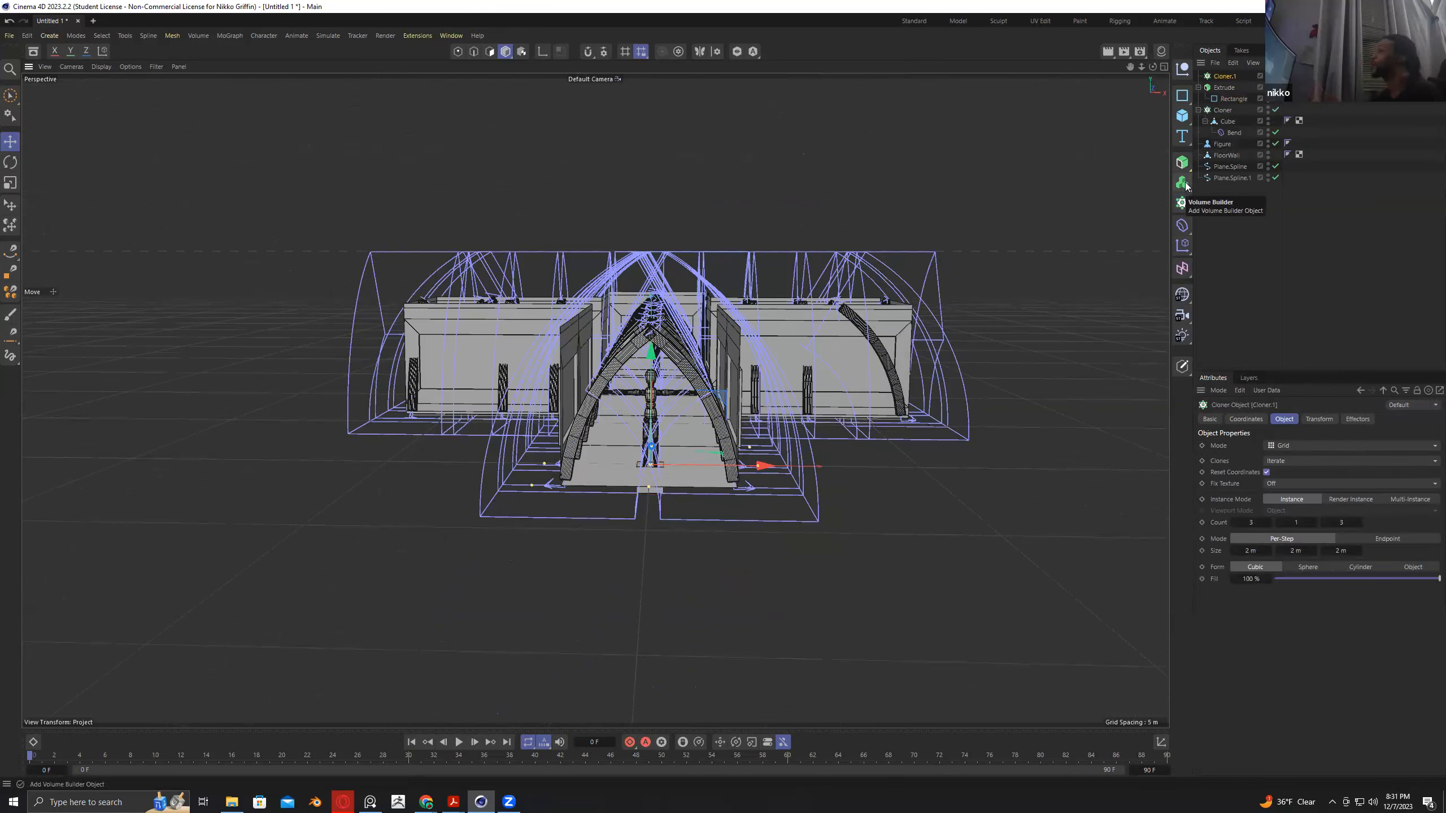
{"action": "left_click", "coordinate": [1223, 87]}
{"action": "double_click", "coordinate": [1289, 457]}
{"action": "type", "text": "0.02"}
{"action": "key", "text": "Return"}
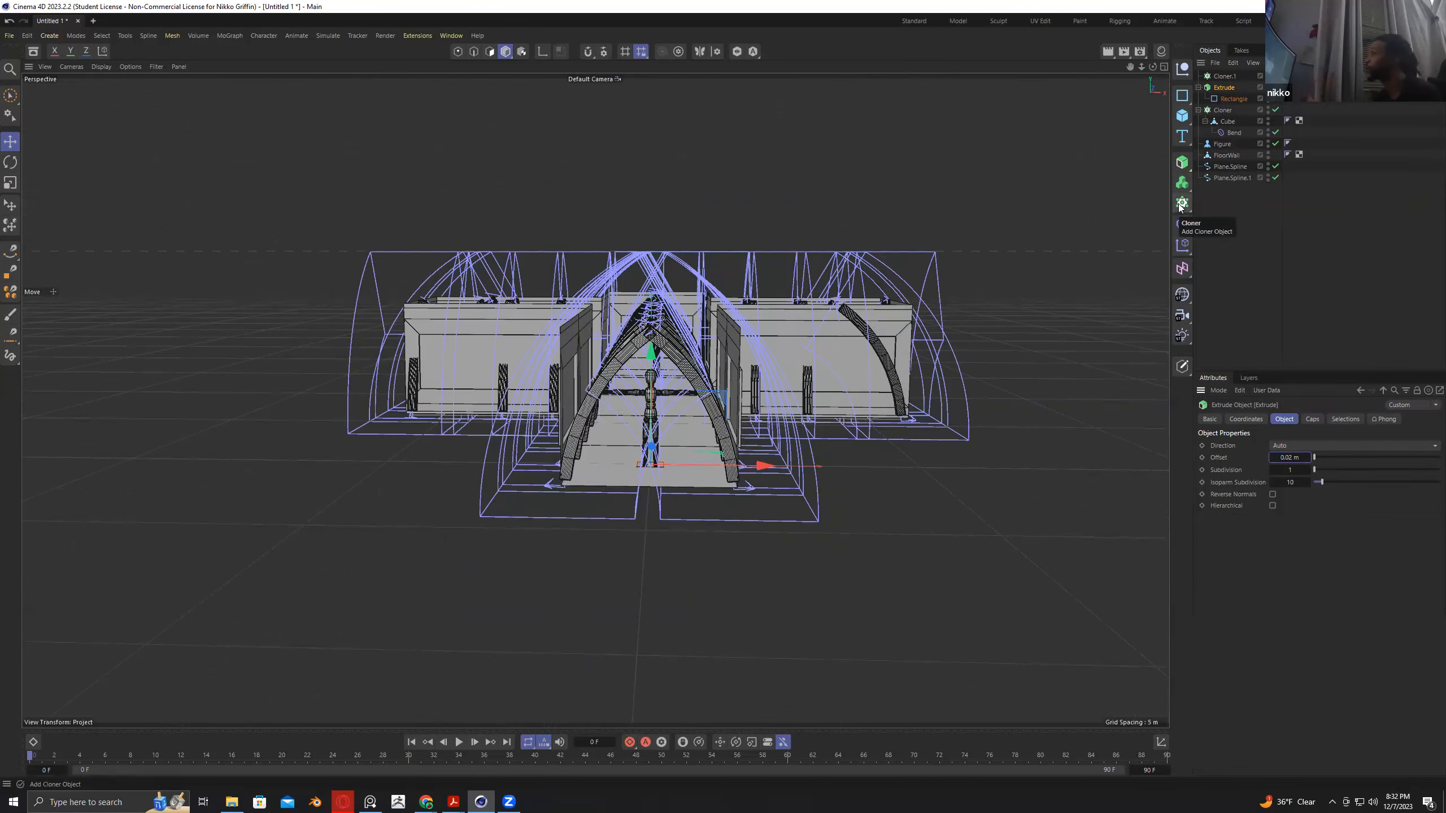
Set the new Cloner to Object mode with Plane.Spline.1 as its object and nest the extruded tile under it.
{"action": "left_click", "coordinate": [1216, 78]}
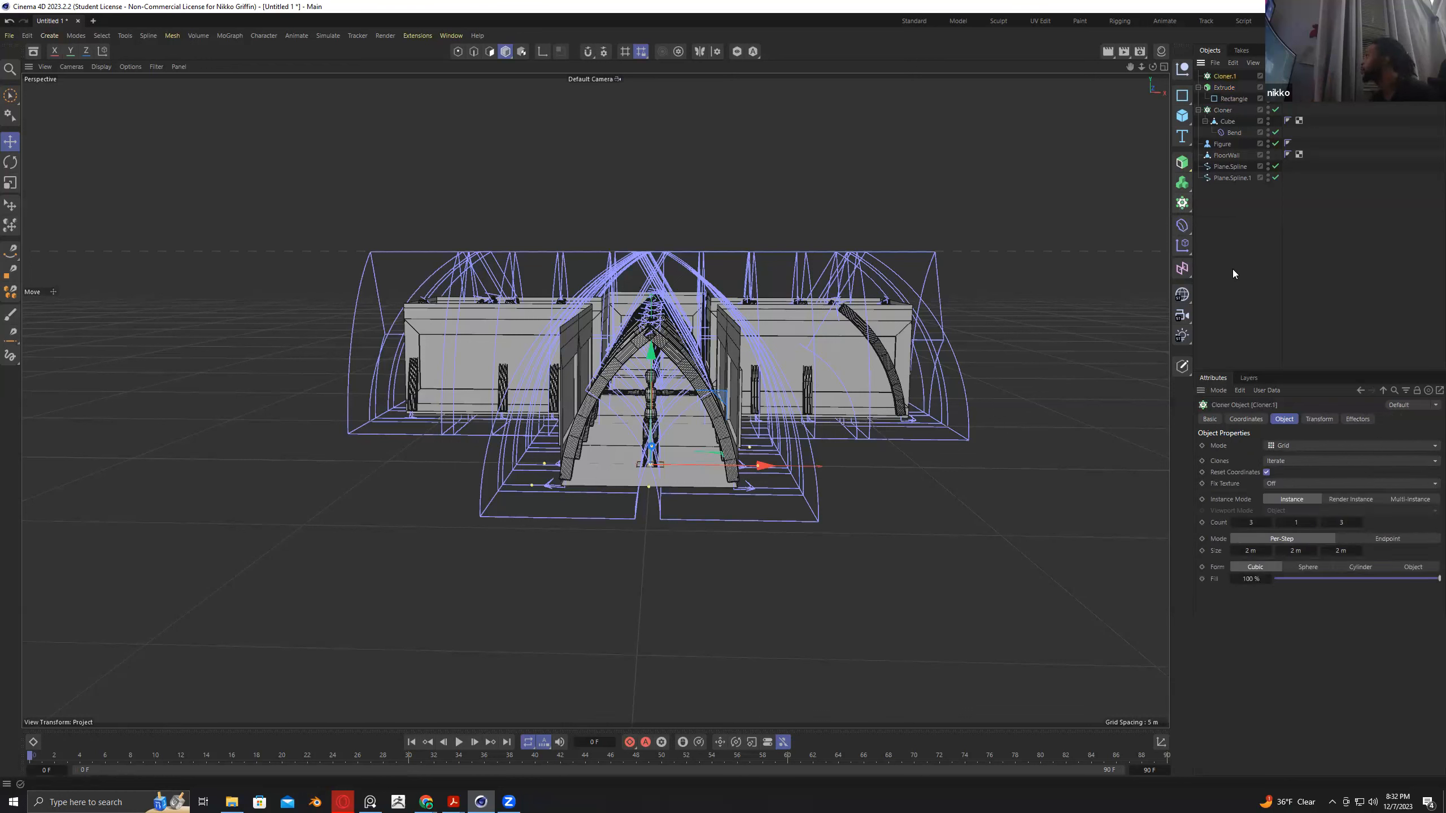
{"action": "left_click", "coordinate": [1274, 449]}
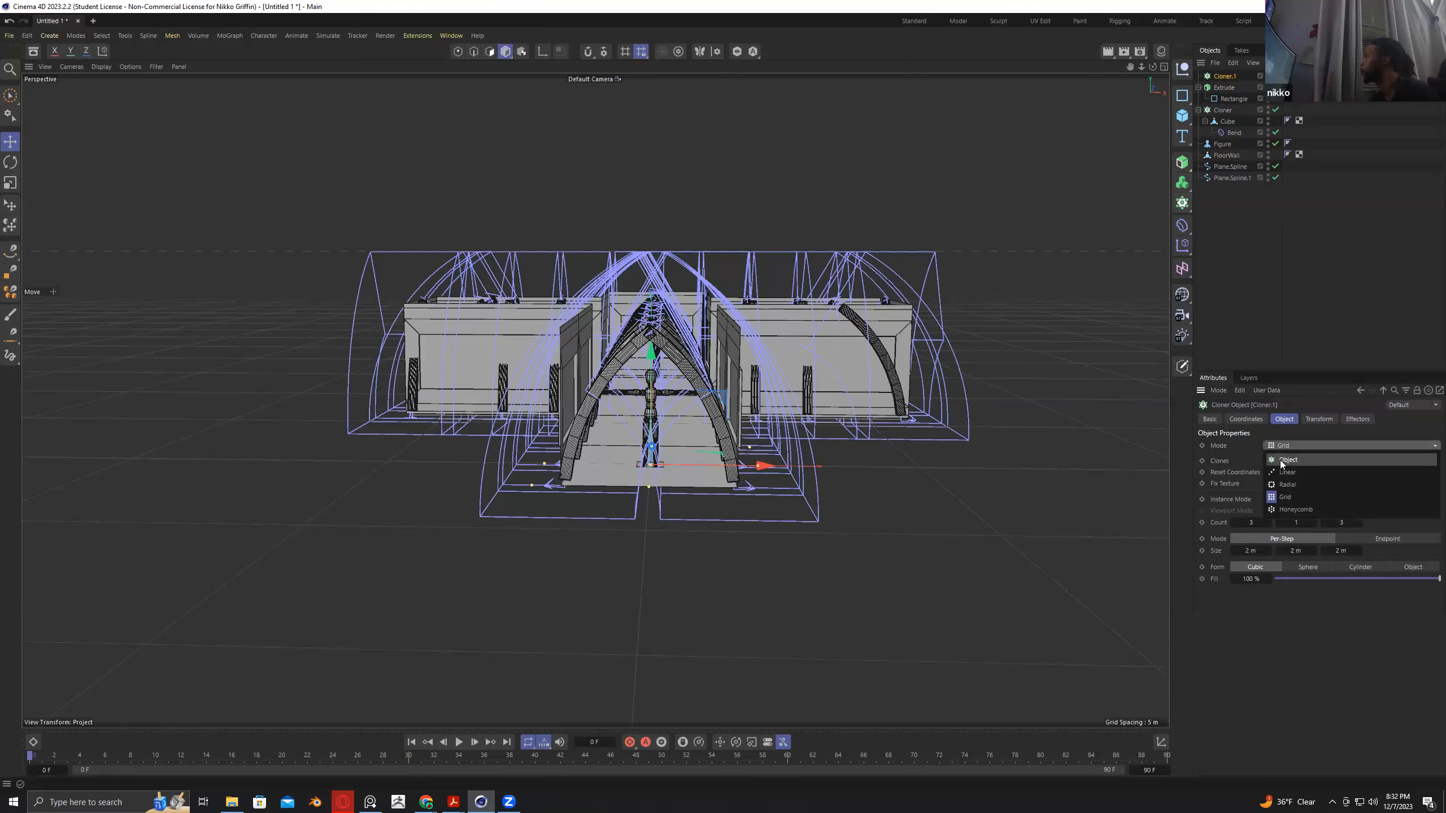
{"action": "left_click", "coordinate": [1281, 460]}
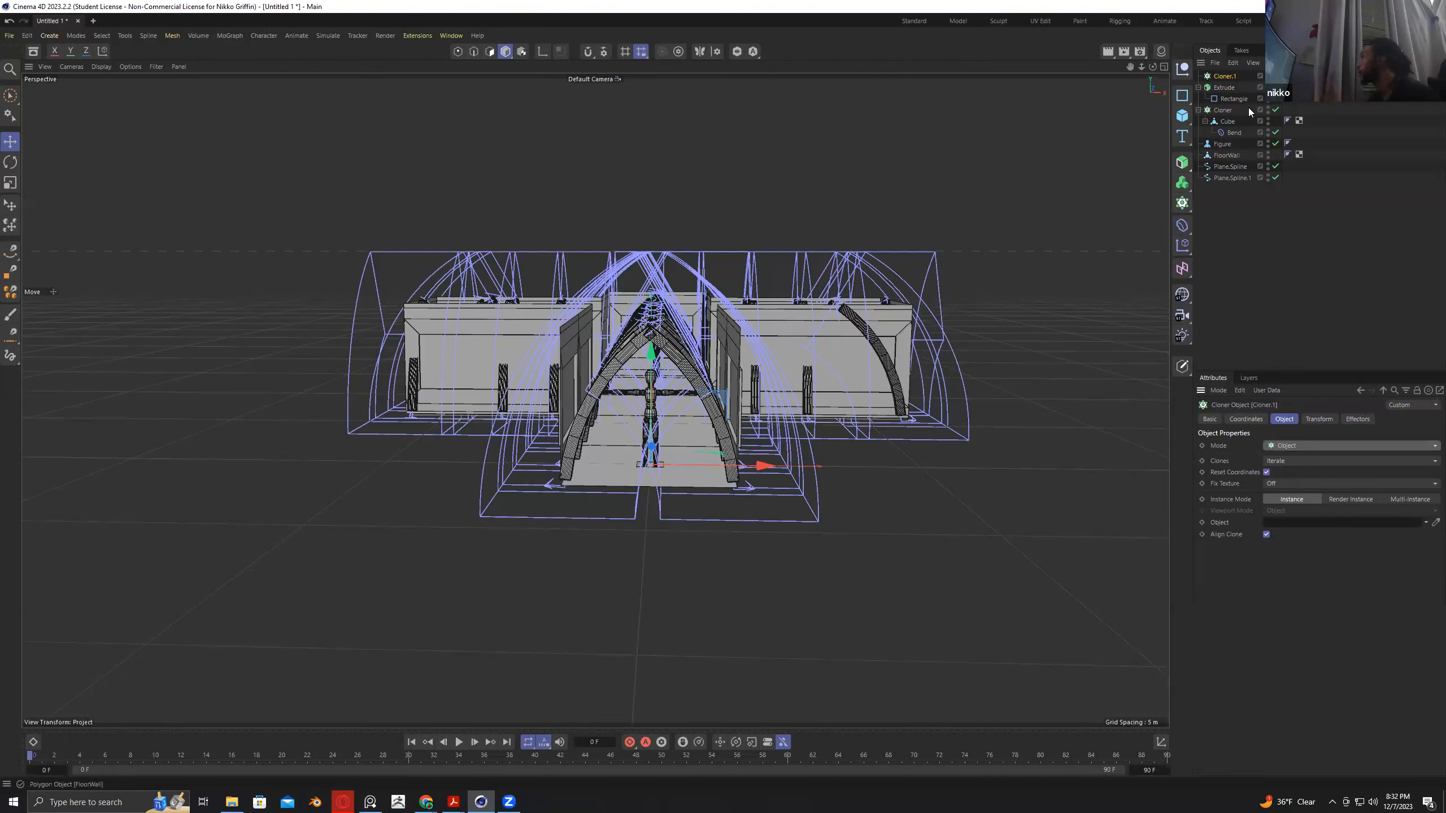
{"action": "left_click_drag", "start_coordinate": [1225, 181], "coordinate": [1275, 406]}
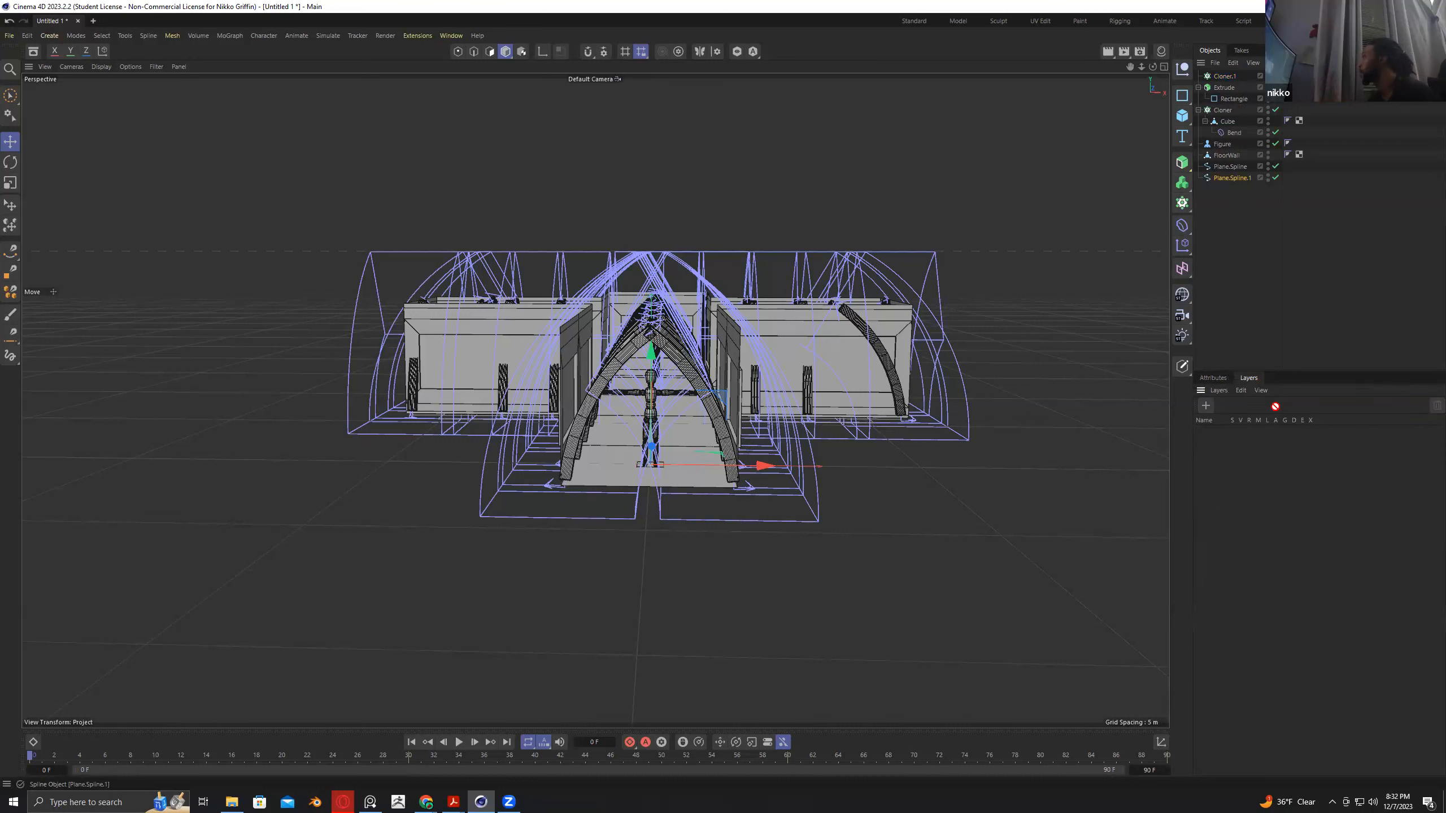
{"action": "left_click_drag", "start_coordinate": [1236, 97], "coordinate": [1230, 239]}
{"action": "left_click", "coordinate": [1216, 379]}
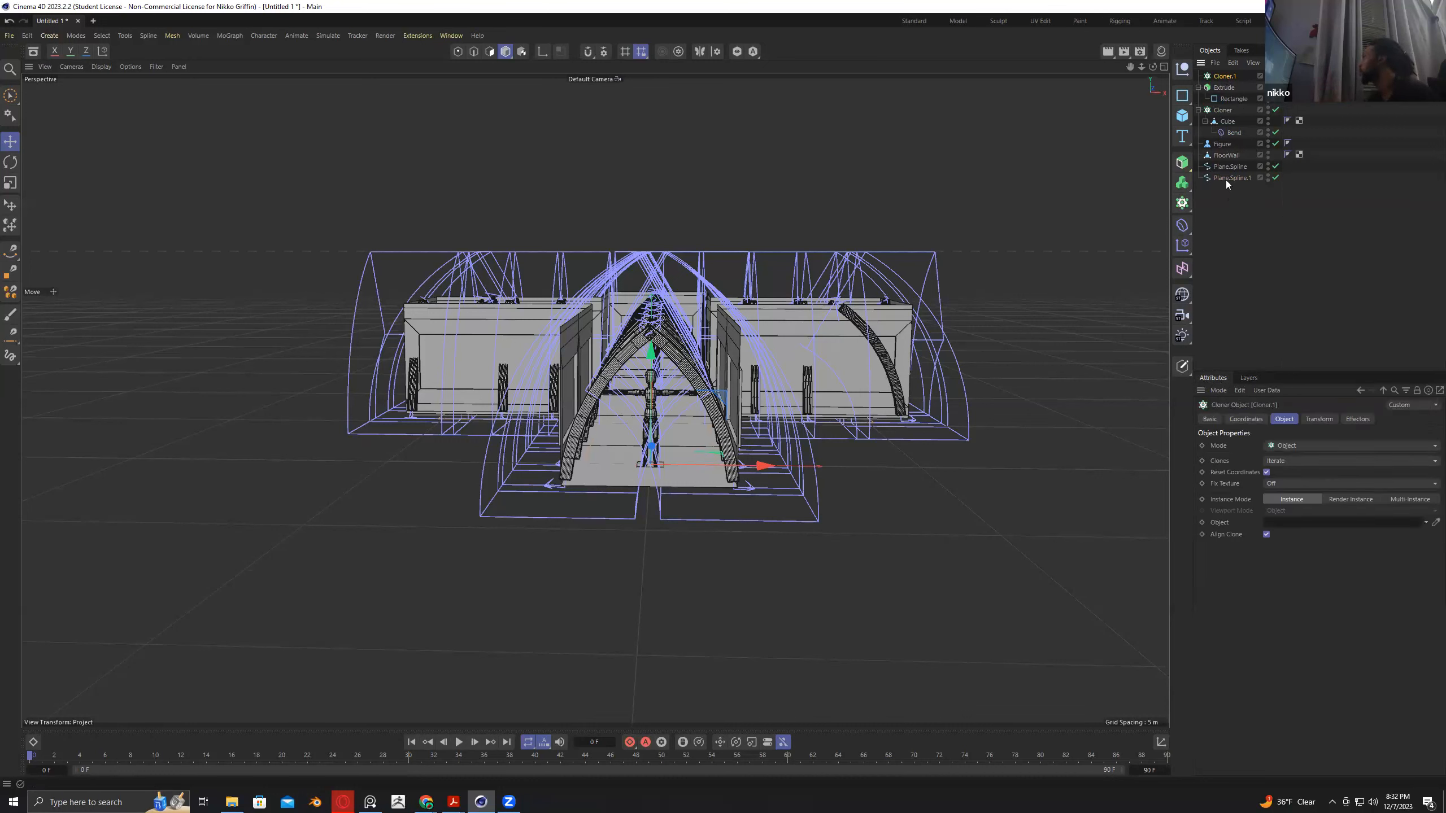
{"action": "left_click_drag", "start_coordinate": [1226, 177], "coordinate": [1278, 523]}
{"action": "left_click_drag", "start_coordinate": [1223, 83], "coordinate": [1227, 78]}
Set the tile Cloner's distribution to Vertex so that a tile sits at each point of Plane.Spline.1.
{"action": "left_click_drag", "start_coordinate": [1011, 286], "coordinate": [1012, 330], "text": "alt"}
{"action": "left_click", "coordinate": [1240, 99]}
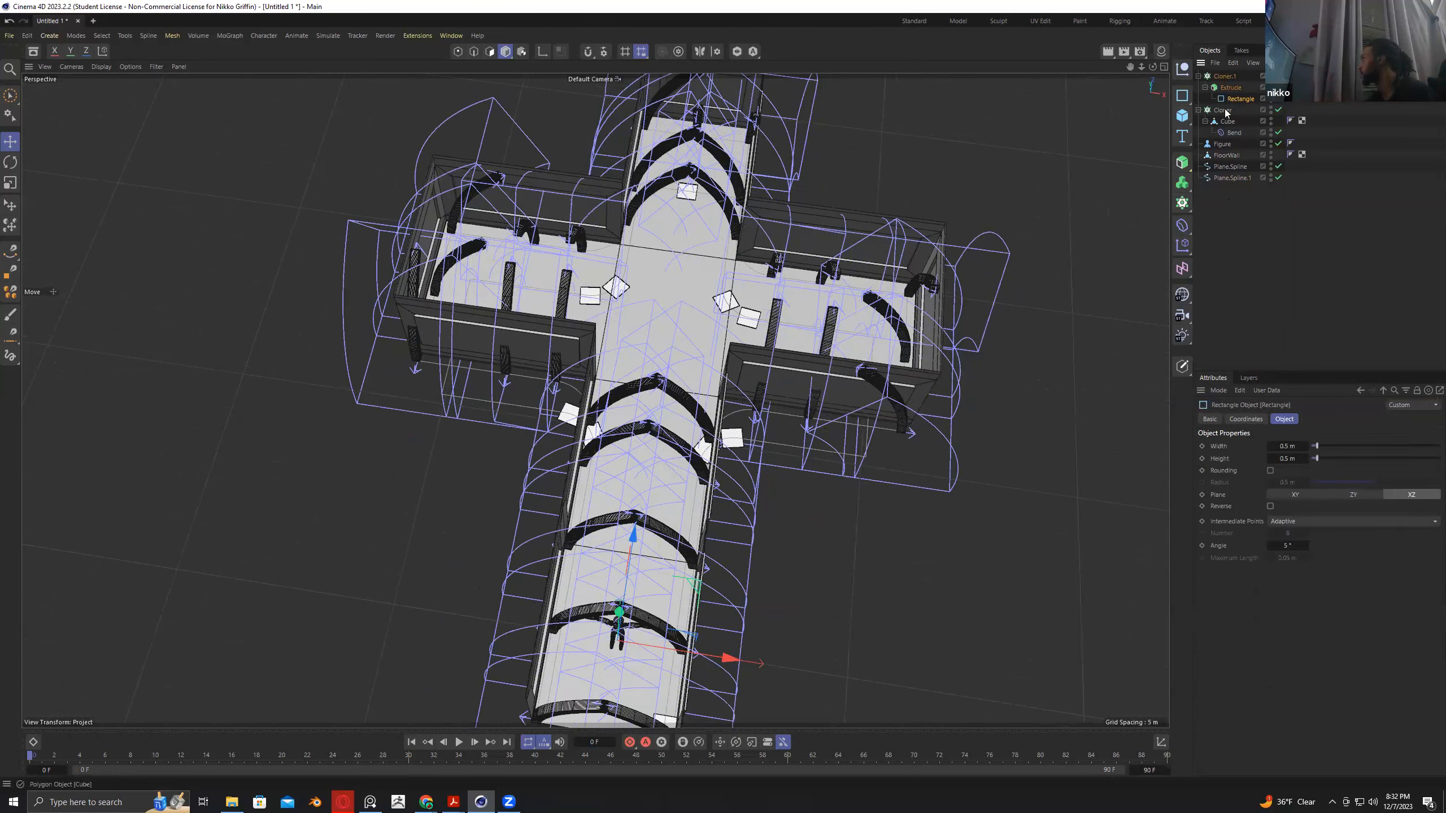
{"action": "left_click", "coordinate": [1224, 76]}
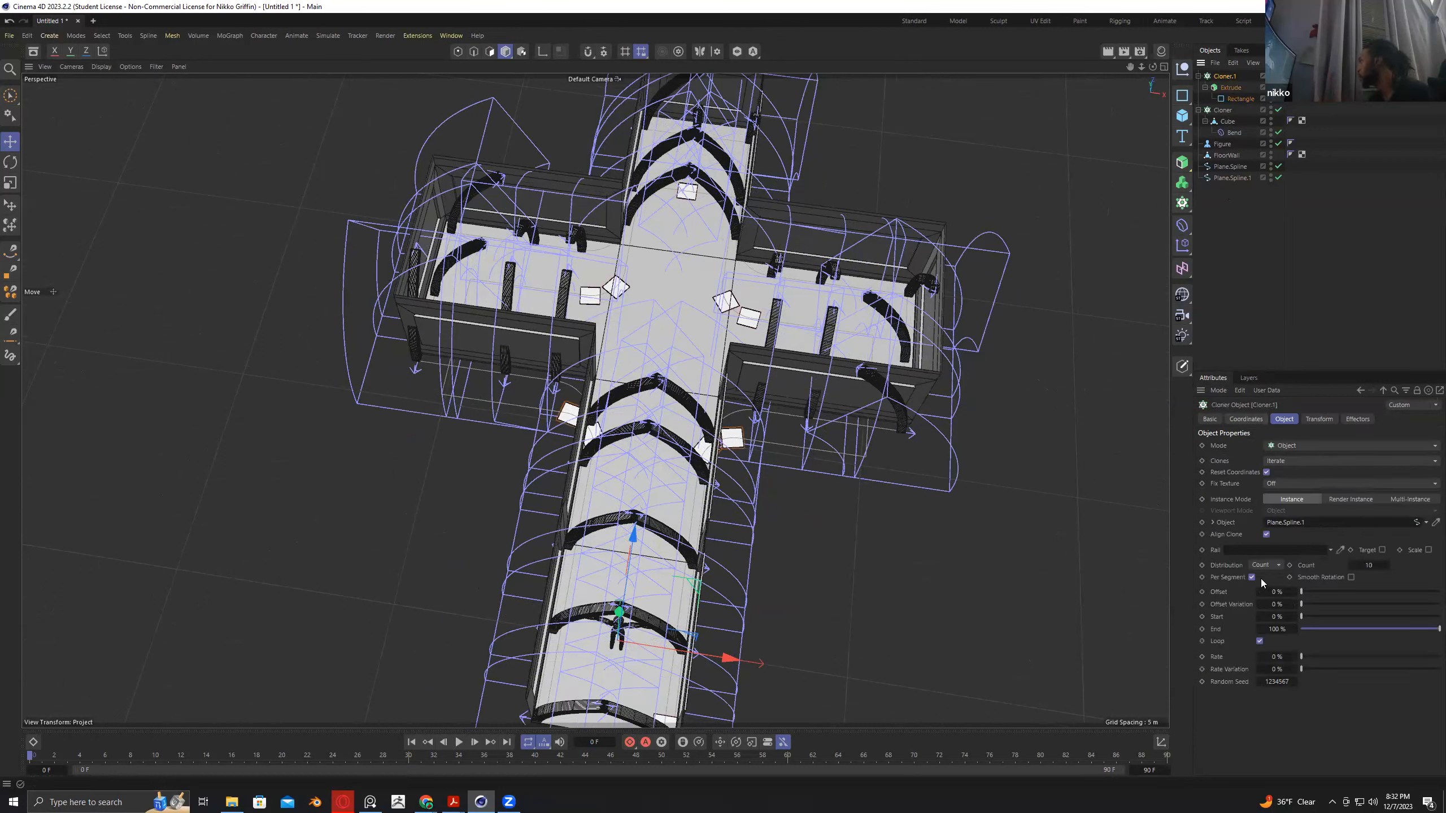
{"action": "left_click", "coordinate": [1281, 565]}
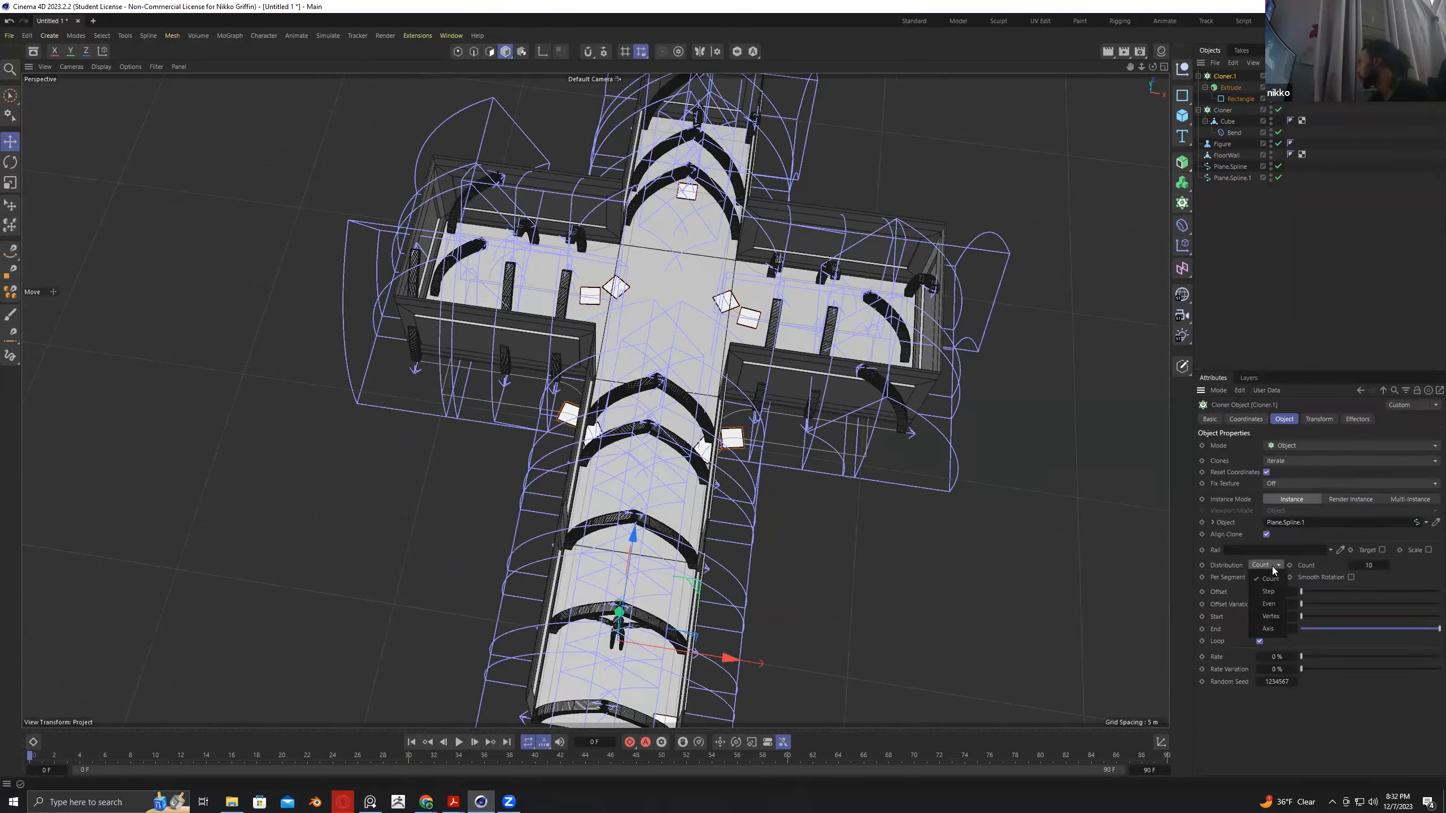
{"action": "left_click", "coordinate": [1267, 615]}
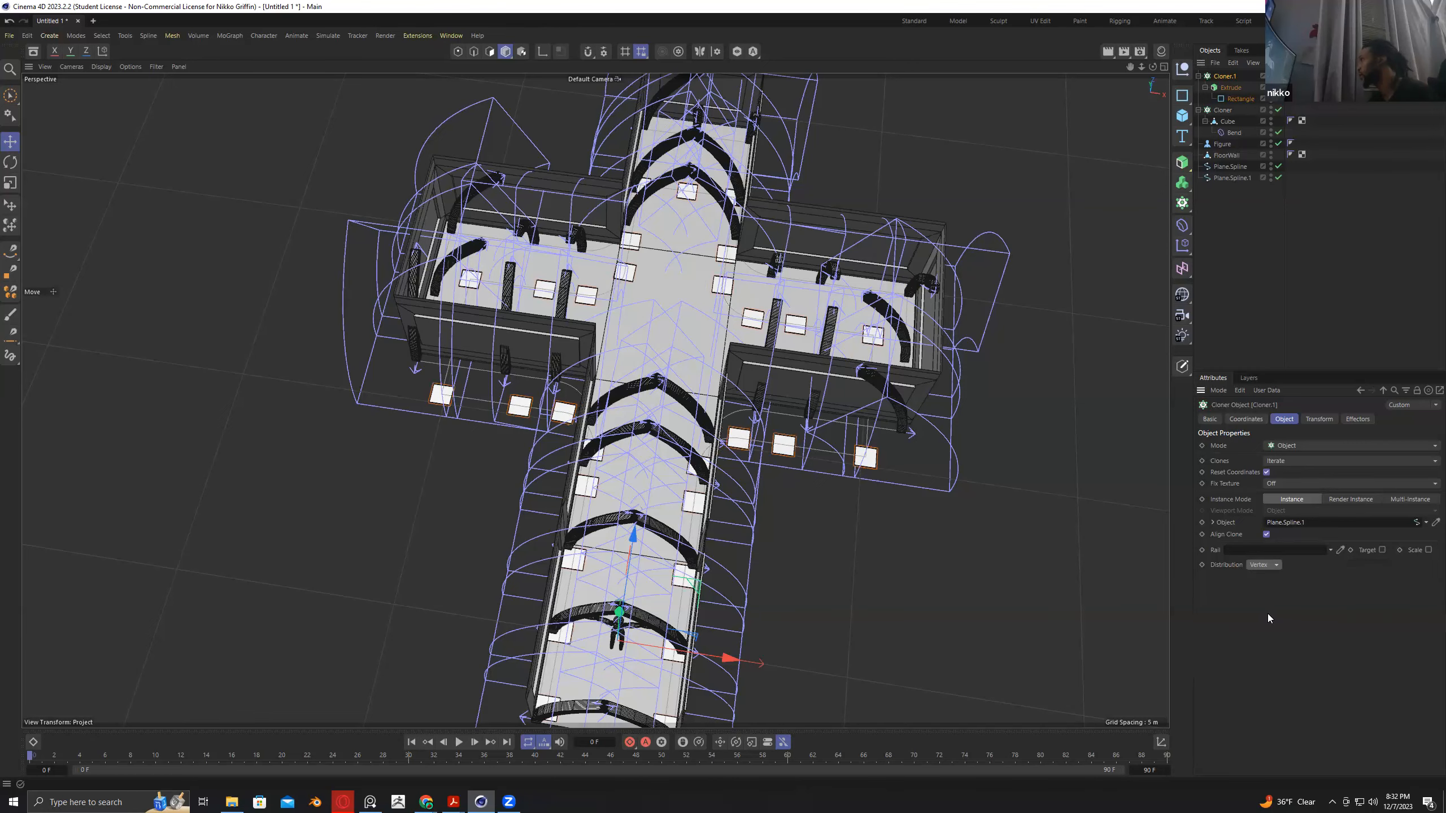
{"action": "left_click_drag", "start_coordinate": [1110, 544], "coordinate": [1061, 539], "text": "alt"}
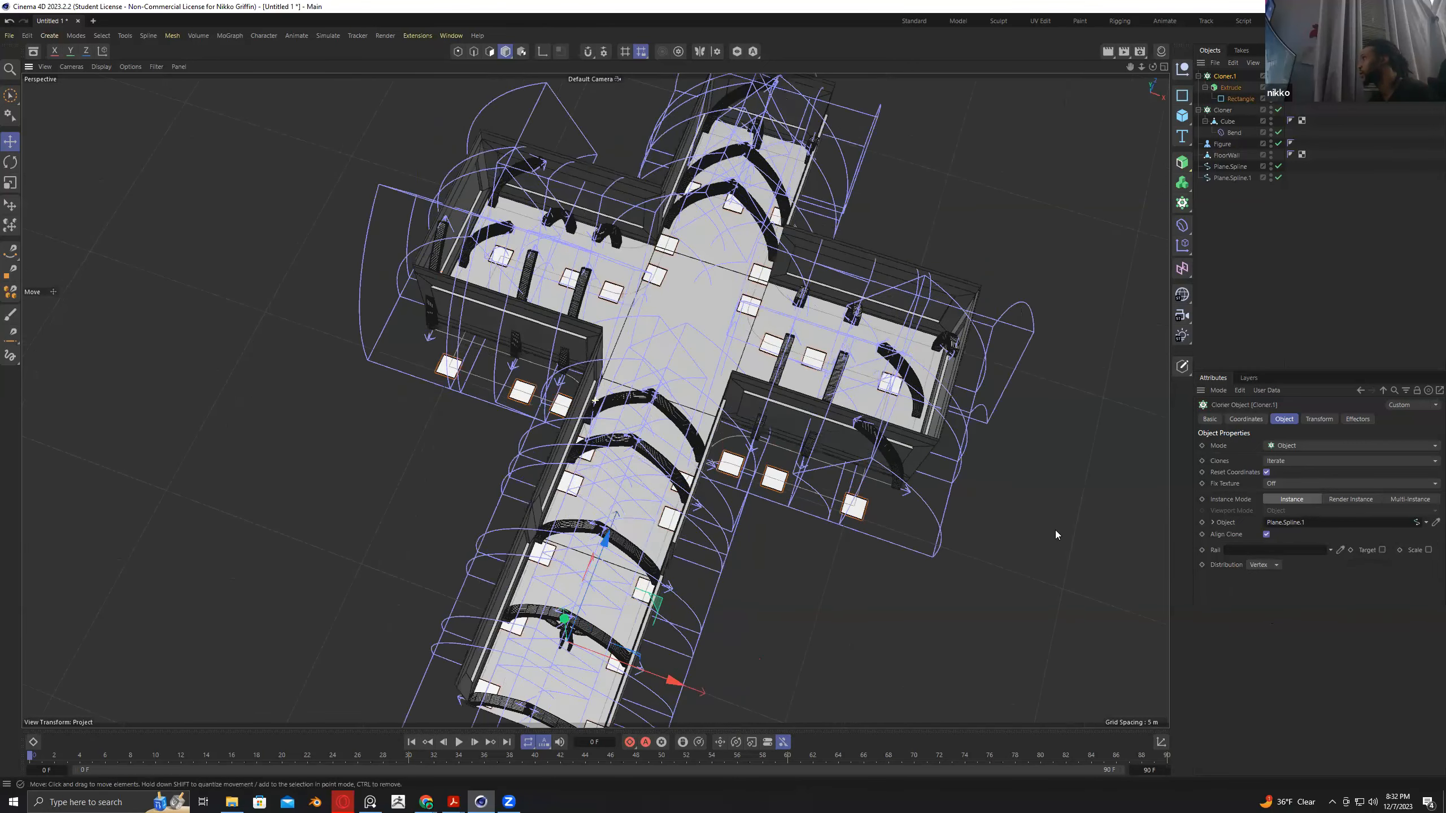
{"action": "left_click_drag", "start_coordinate": [1011, 445], "coordinate": [1133, 265], "text": "alt"}
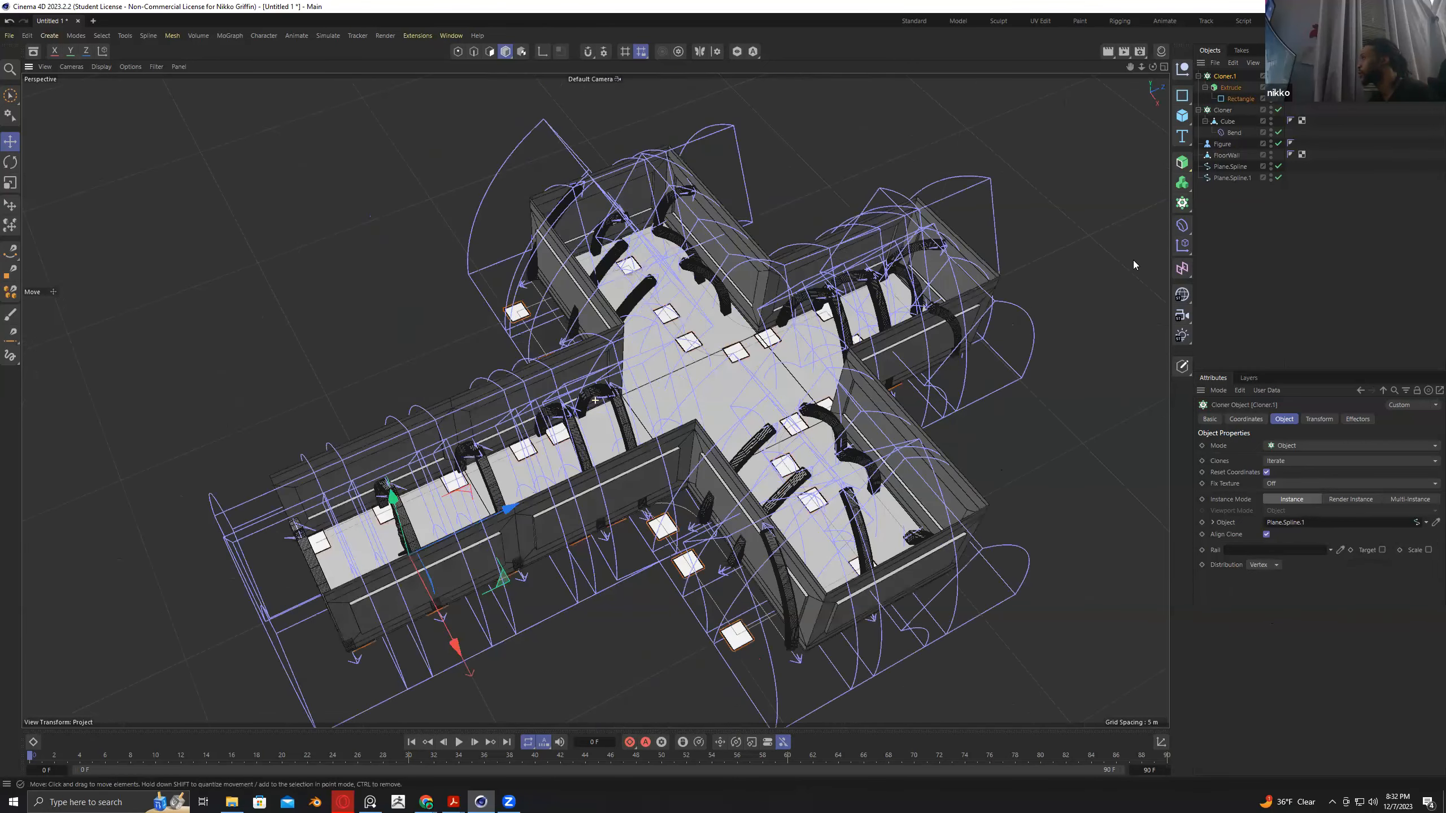
Try to scale Plane.Spline.1 along its Z axis.
{"action": "left_click", "coordinate": [1028, 324]}
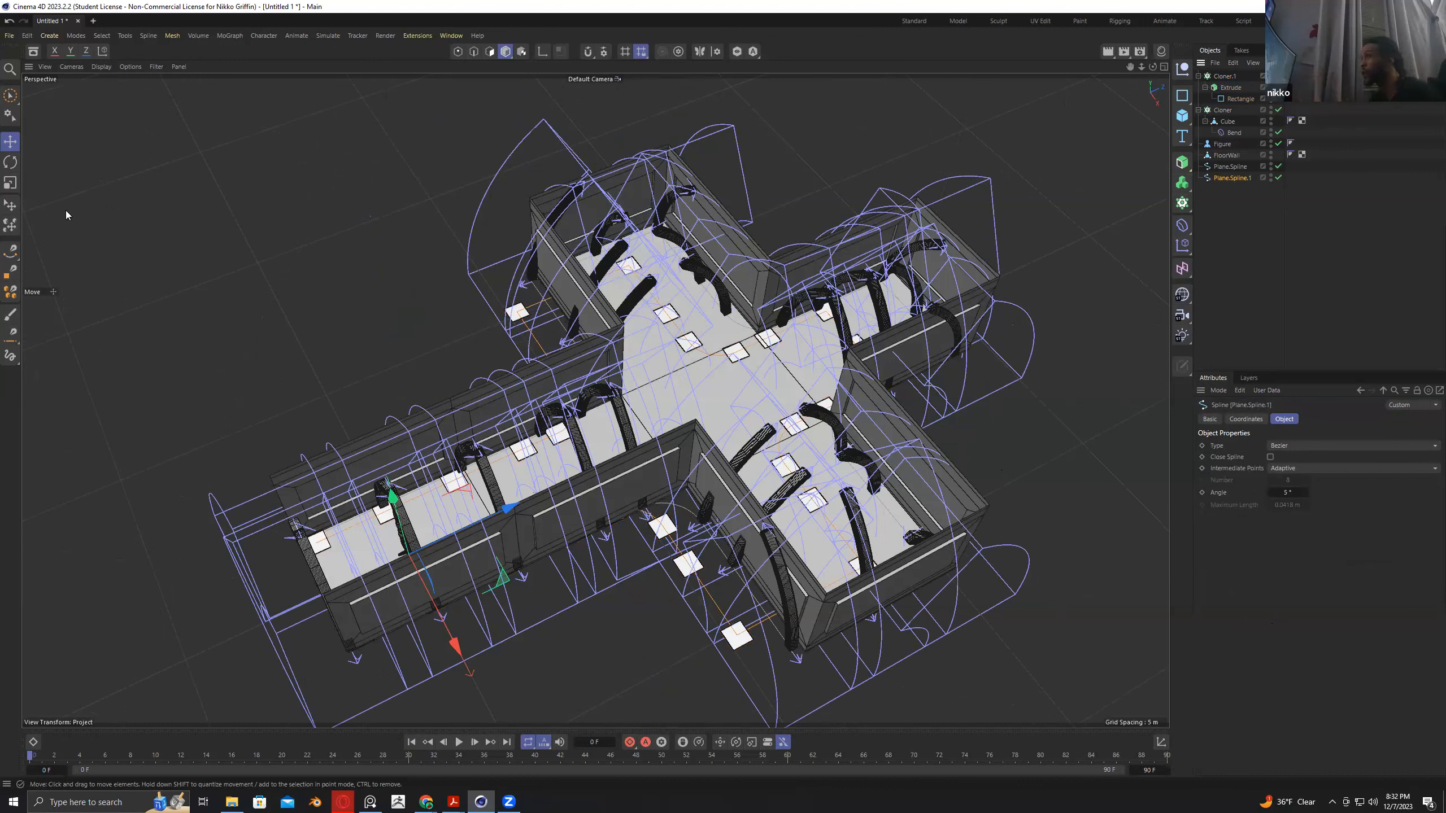
{"action": "left_click", "coordinate": [9, 183]}
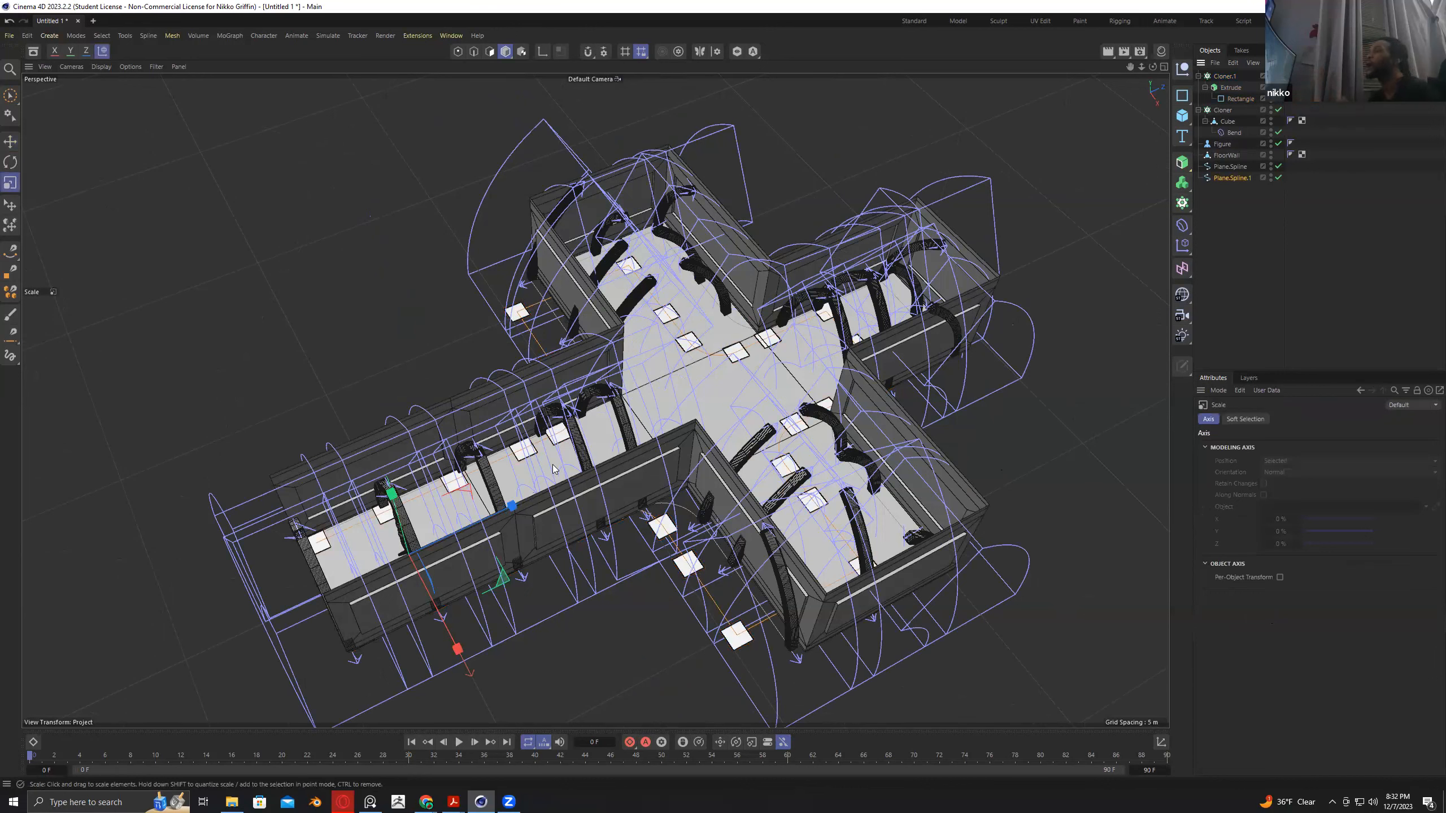
{"action": "left_click_drag", "start_coordinate": [513, 509], "coordinate": [545, 506]}
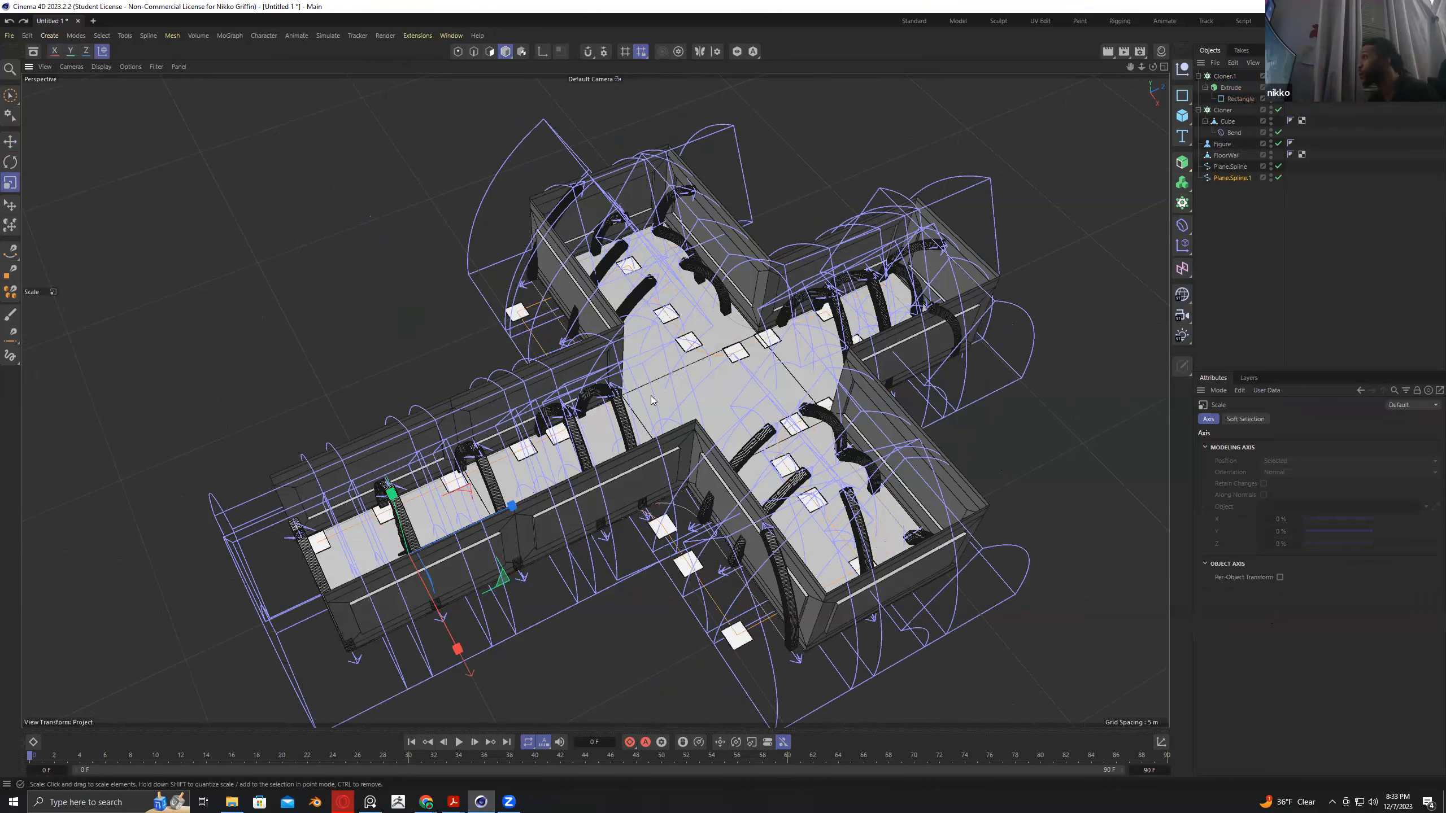
In the top view, select the points of Plane.Spline.1 in both side arms and move them along Z toward the short arm.
{"action": "left_click", "coordinate": [1163, 66]}
{"action": "scroll", "coordinate": [854, 255], "scroll_direction": "down", "scroll_amount": 9}
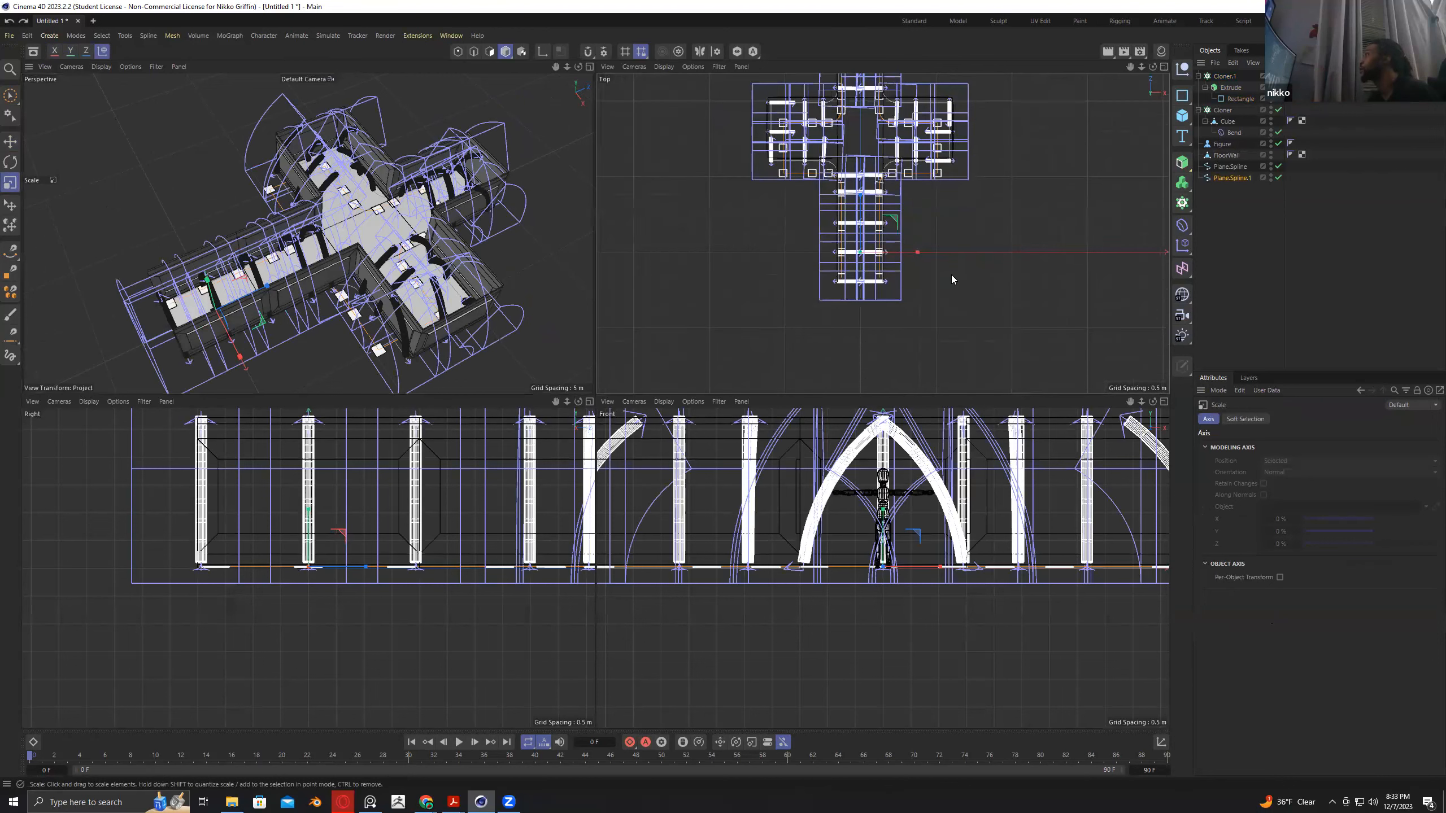
{"action": "middle_click_drag", "start_coordinate": [951, 275], "coordinate": [944, 343], "text": "alt"}
{"action": "left_click", "coordinate": [457, 52]}
{"action": "key", "text": "0"}
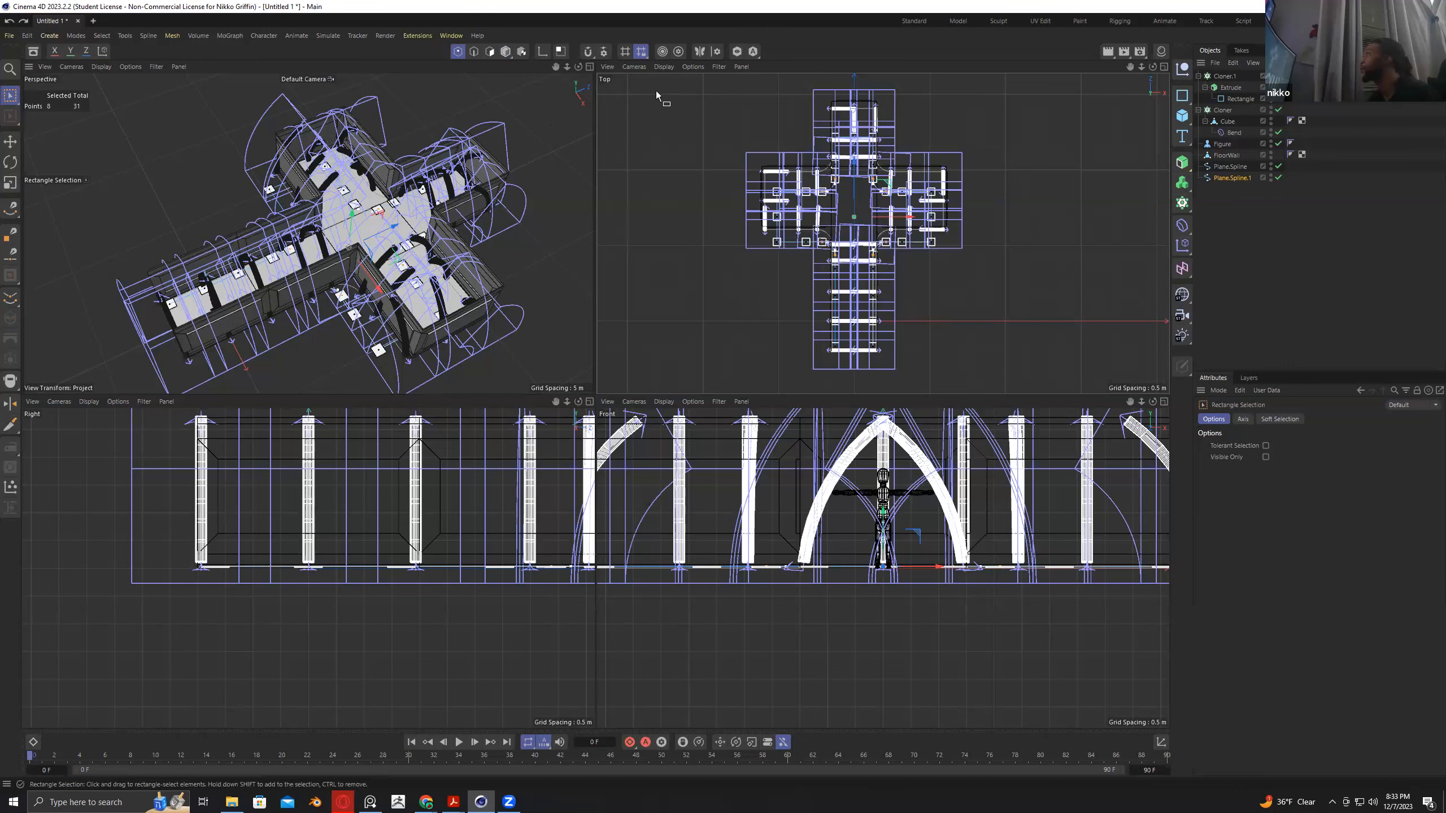
{"action": "left_click_drag", "start_coordinate": [626, 172], "coordinate": [975, 250]}
{"action": "mouse_move", "coordinate": [859, 152]}
{"action": "left_mouse_down"}
{"action": "mouse_move", "coordinate": [858, 139]}
{"action": "mouse_move", "coordinate": [859, 159]}
{"action": "left_mouse_up"}
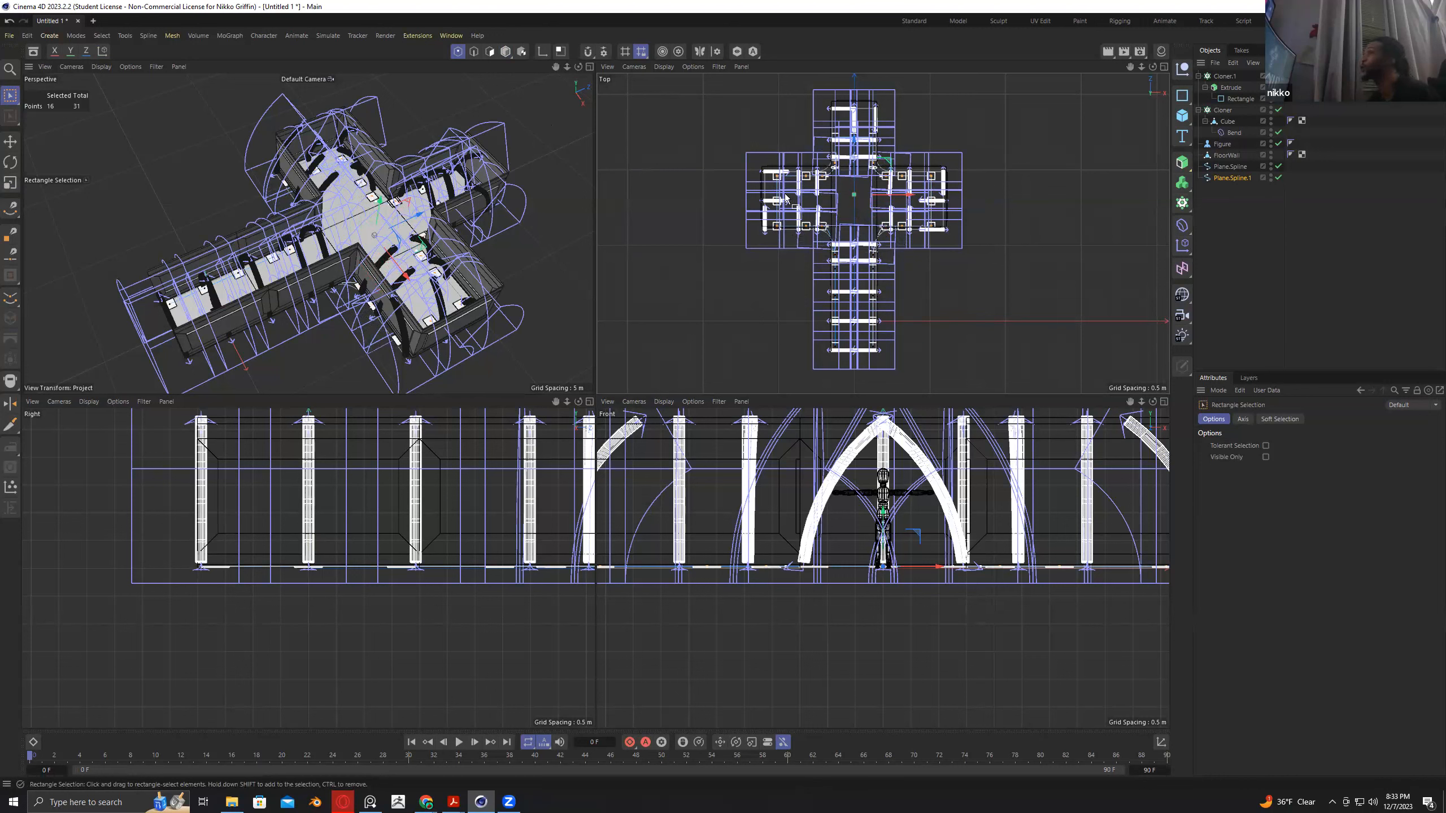
Fine-tune the selected spline points along Z so the tiles sit between the side arms' walls, and check the tile Cloner.
{"action": "left_click_drag", "start_coordinate": [859, 149], "coordinate": [858, 151]}
{"action": "left_click_drag", "start_coordinate": [421, 216], "coordinate": [427, 214]}
{"action": "left_click_drag", "start_coordinate": [567, 240], "coordinate": [421, 240], "text": "alt"}
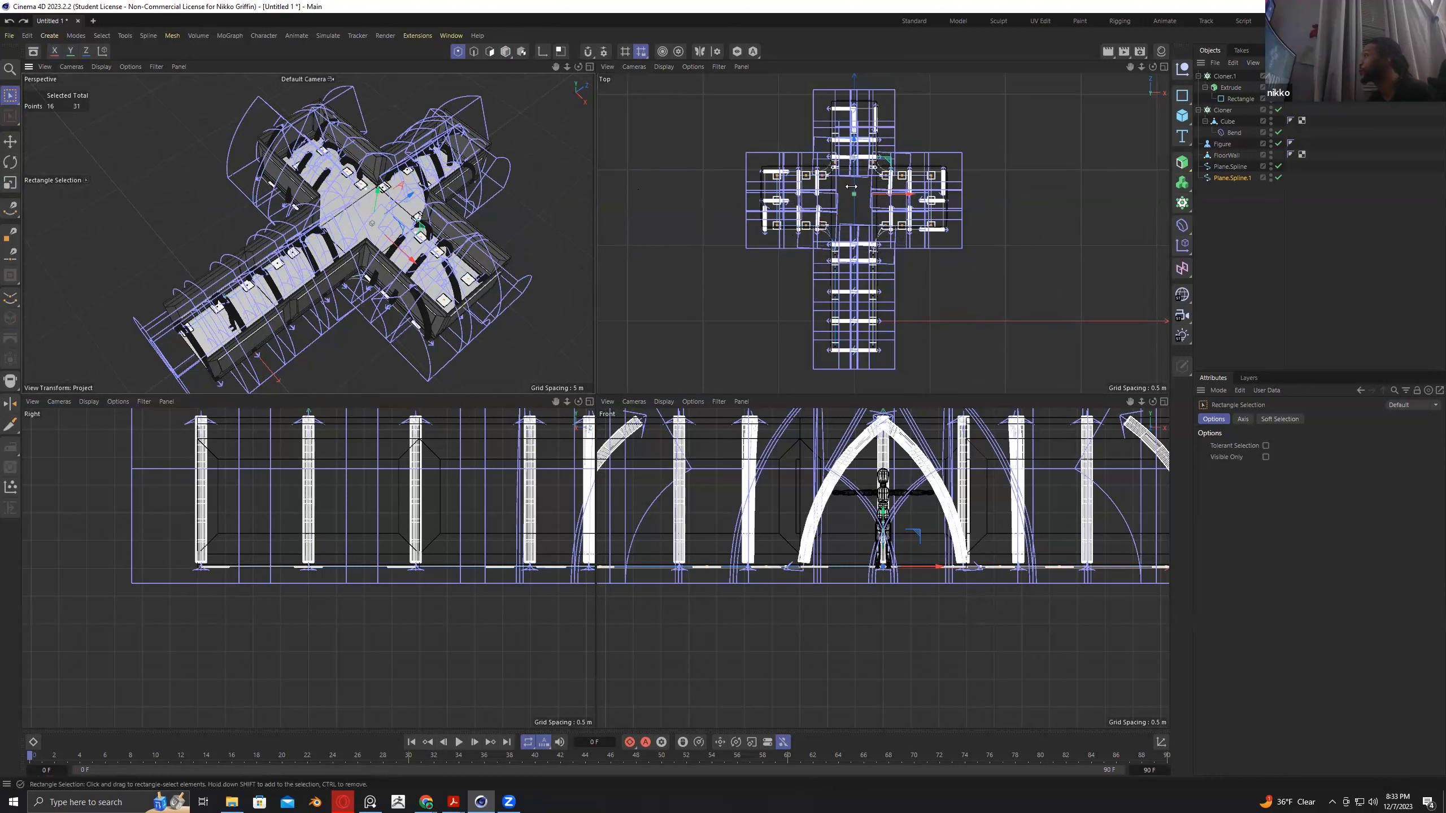
{"action": "left_click_drag", "start_coordinate": [408, 202], "coordinate": [415, 198]}
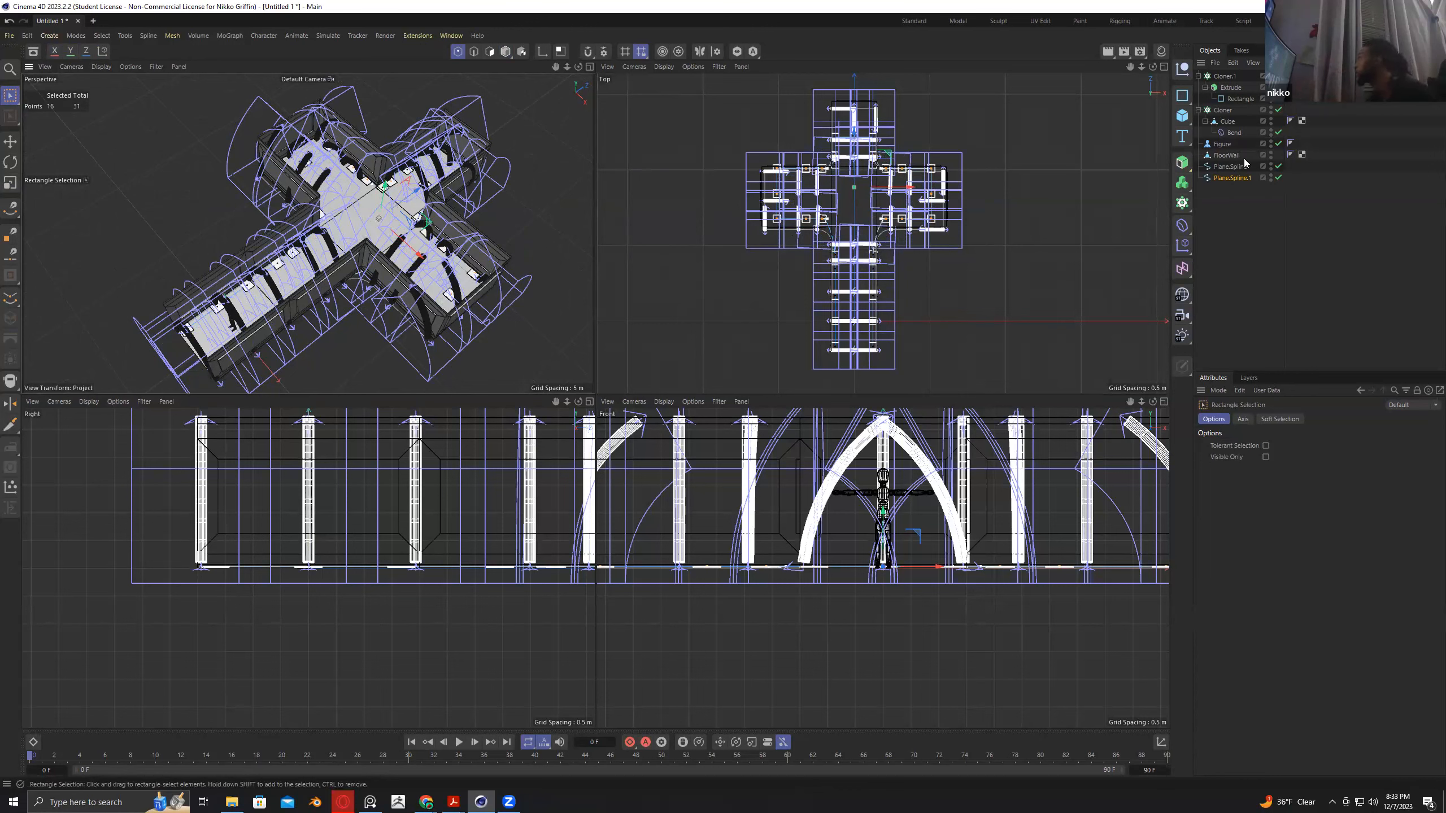
{"action": "left_click", "coordinate": [1224, 77]}
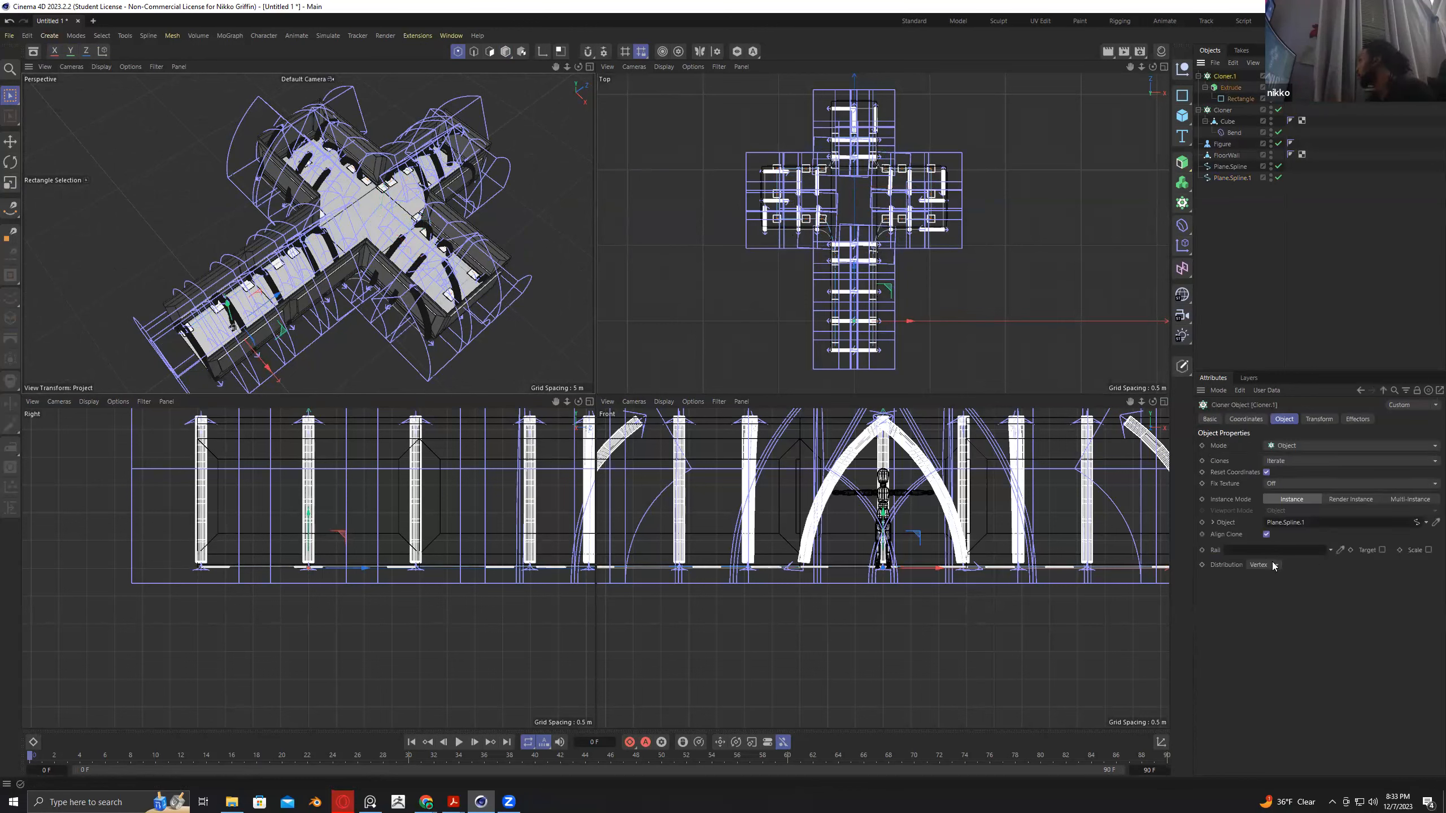
{"action": "left_click_drag", "start_coordinate": [567, 288], "coordinate": [549, 224], "text": "alt"}
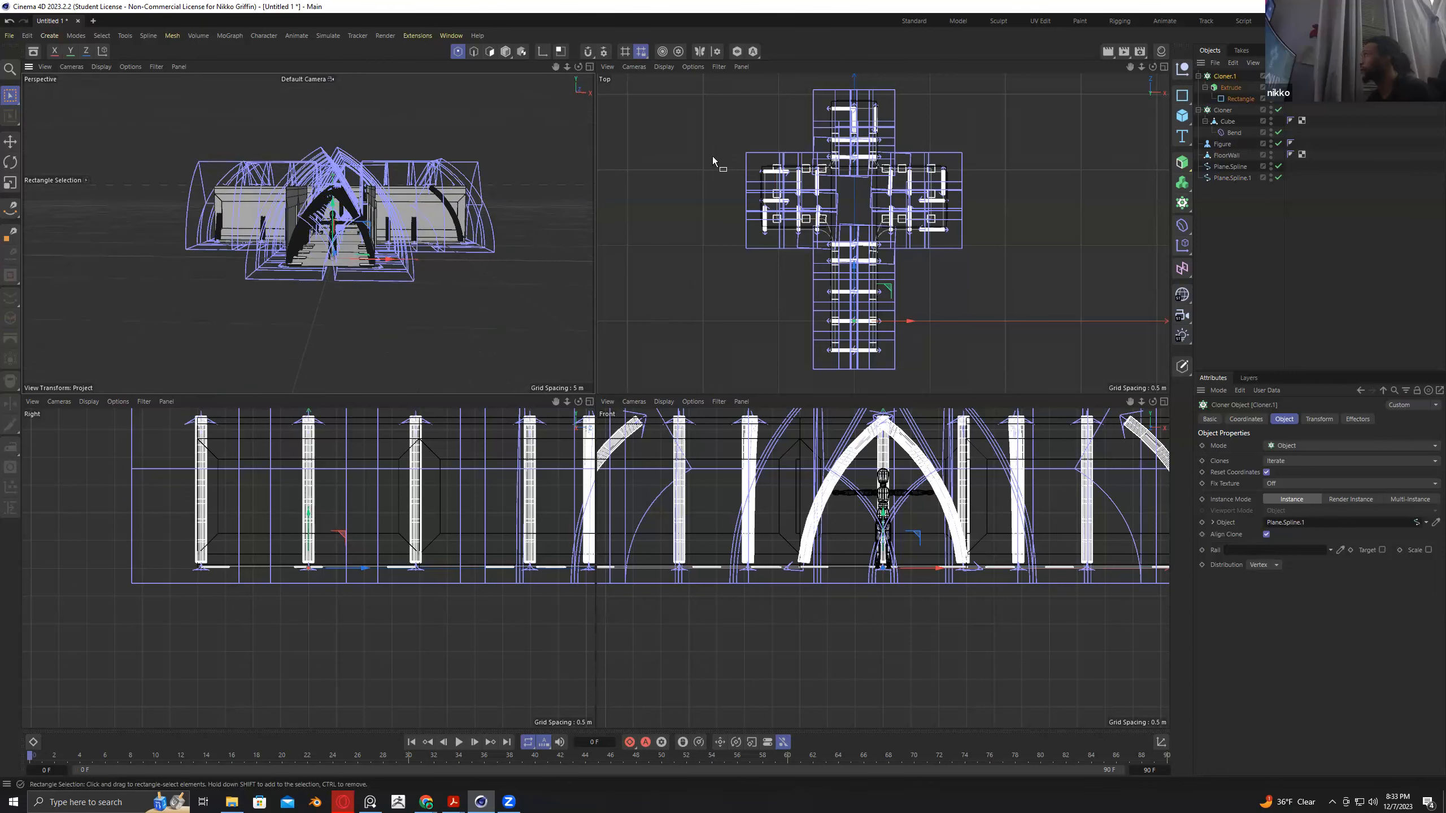
Select all of FloorWall's floor polygons across the cross shape with Brush Selection in polygon mode.
{"action": "left_click", "coordinate": [1226, 155]}
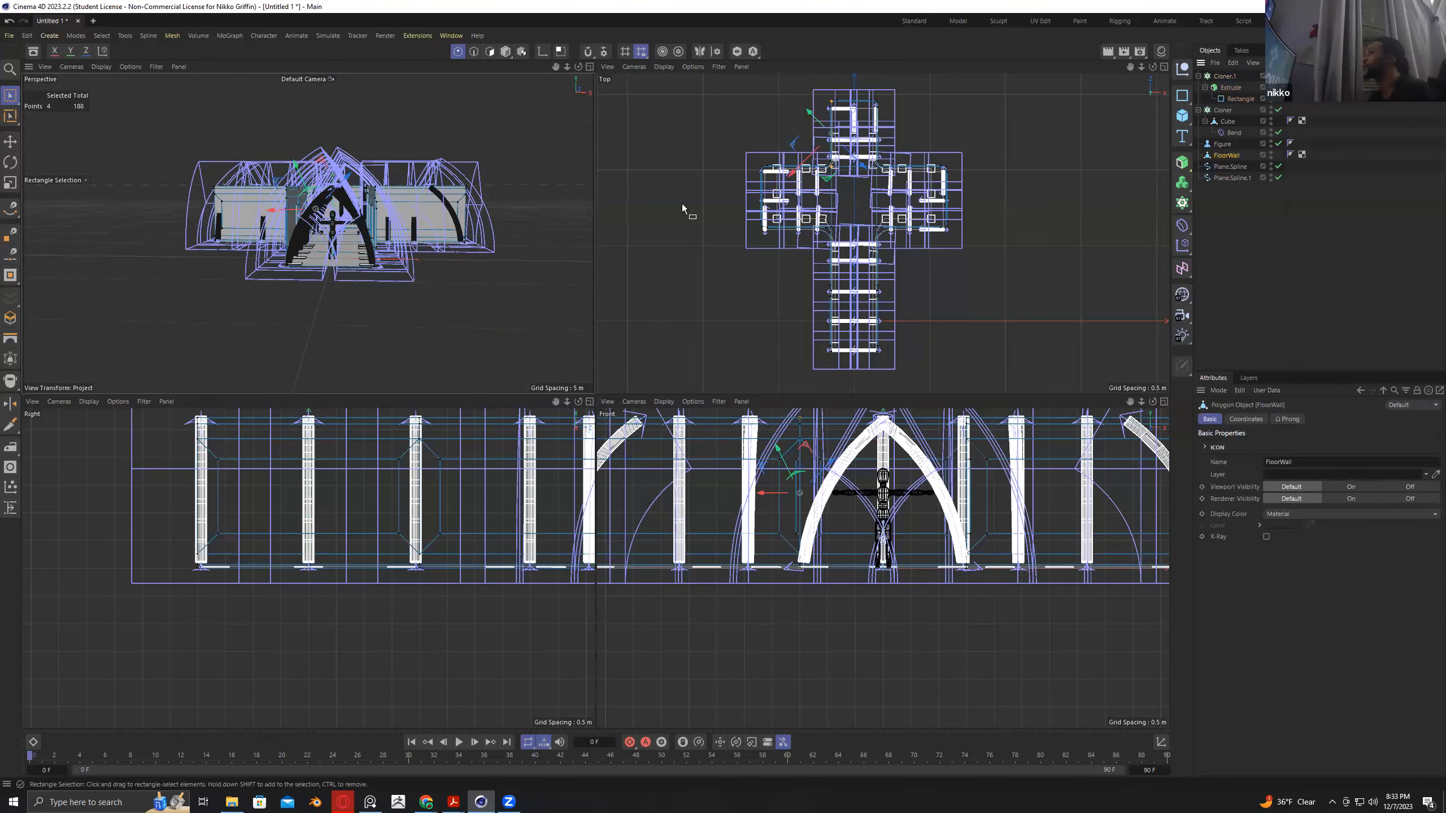
{"action": "left_click", "coordinate": [491, 52]}
{"action": "left_click_drag", "start_coordinate": [459, 269], "coordinate": [349, 165], "text": "alt"}
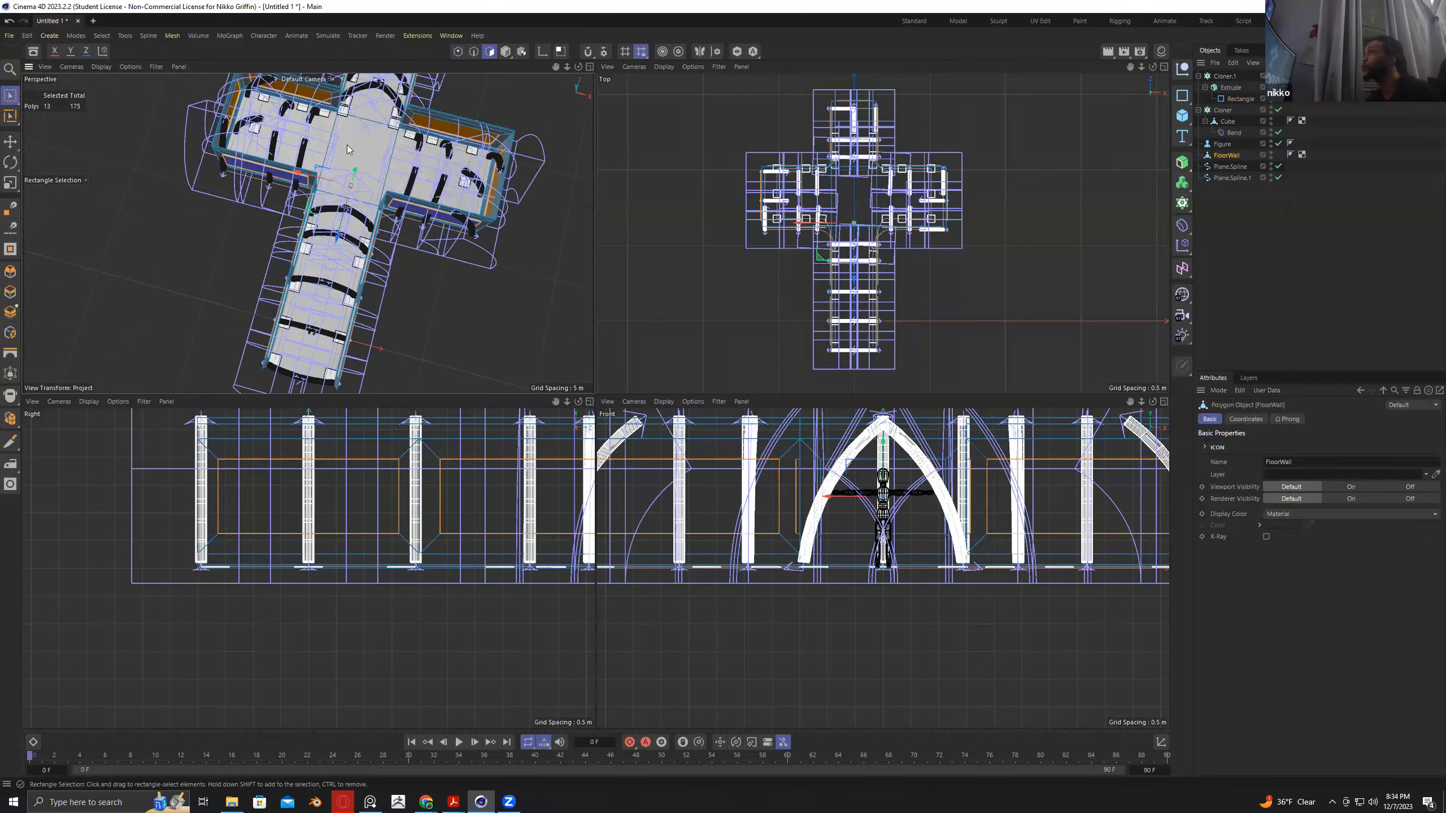
{"action": "key", "text": "u"}
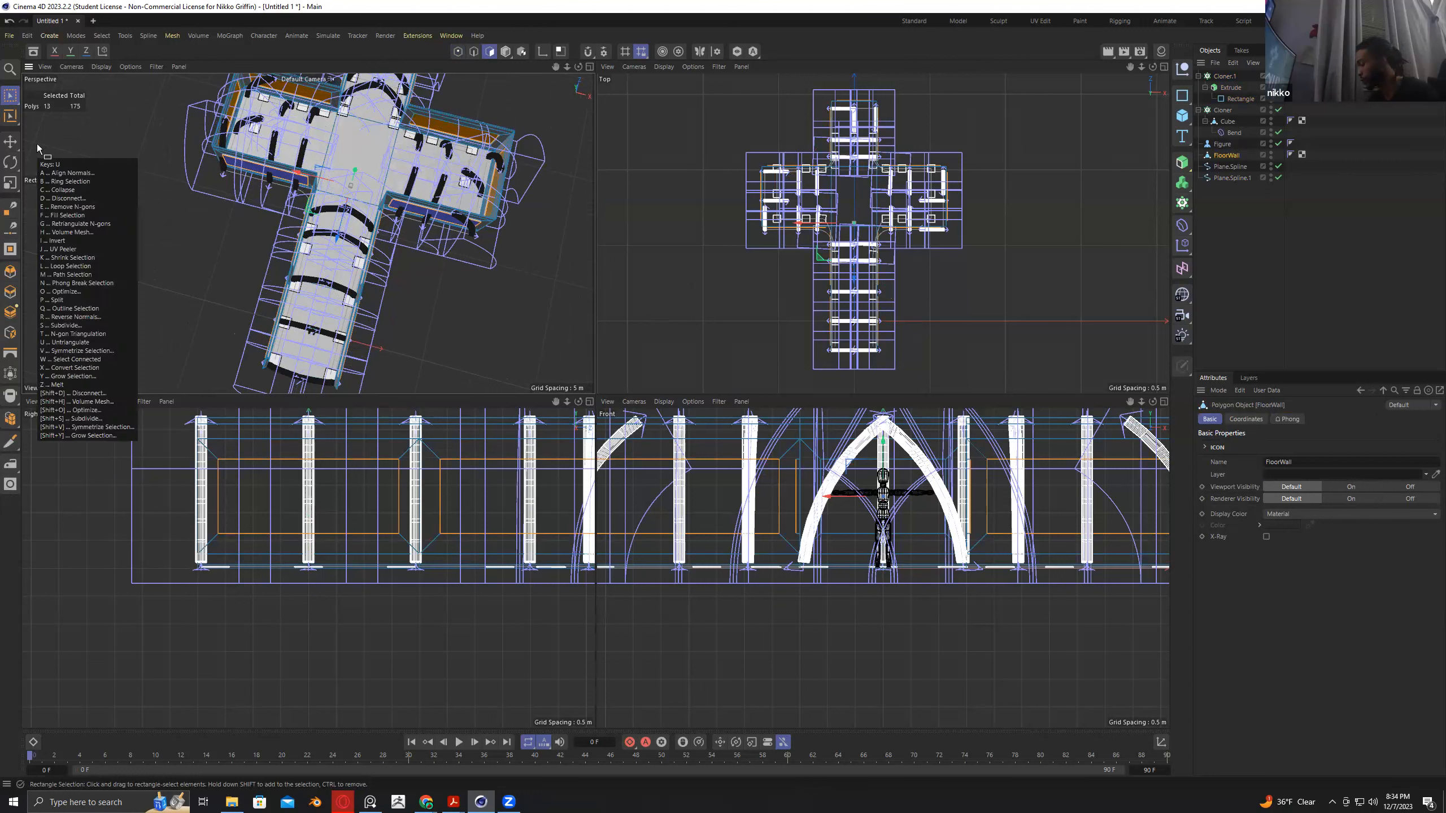
{"action": "key", "text": "l"}
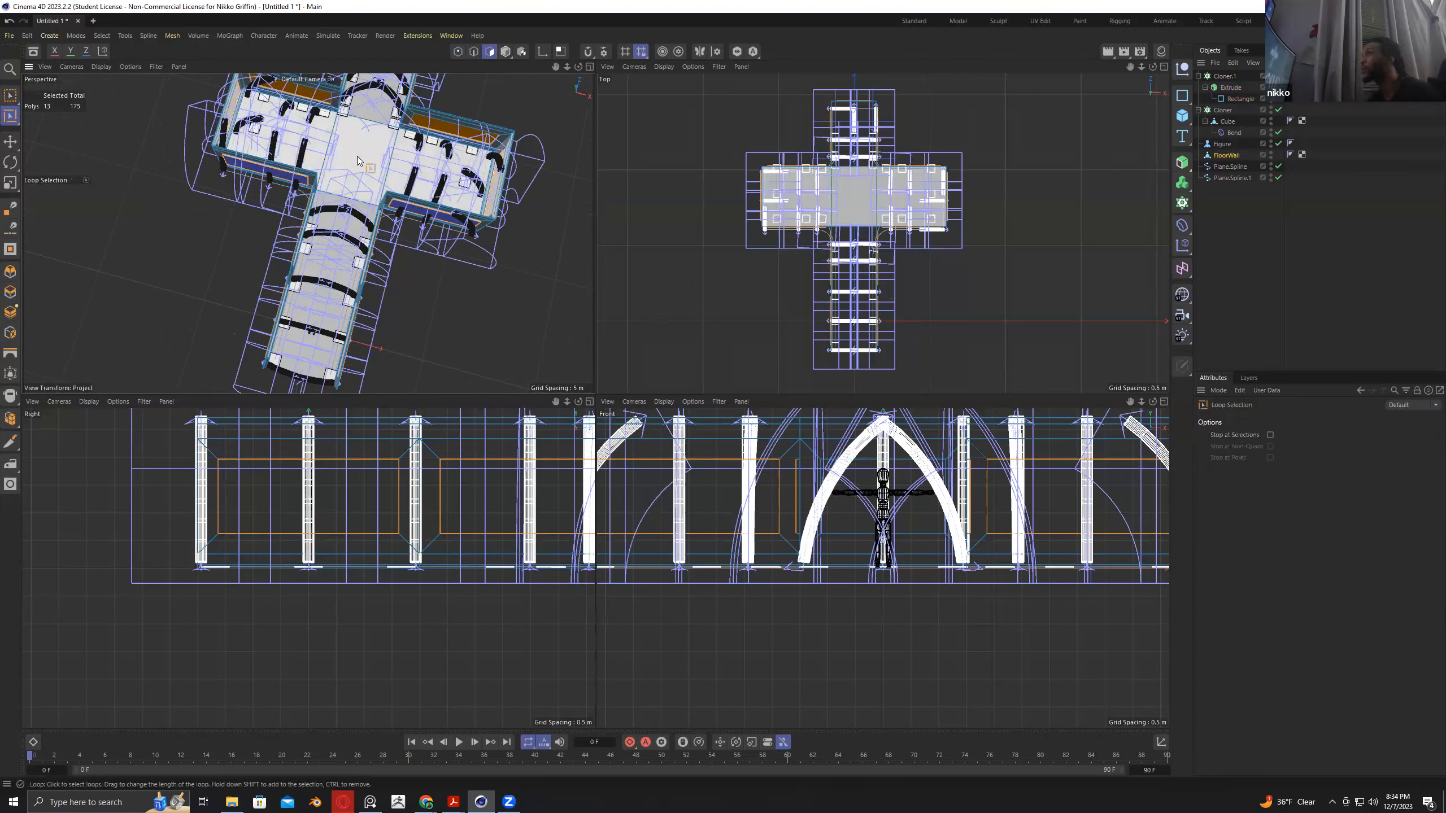
{"action": "left_click", "coordinate": [11, 95]}
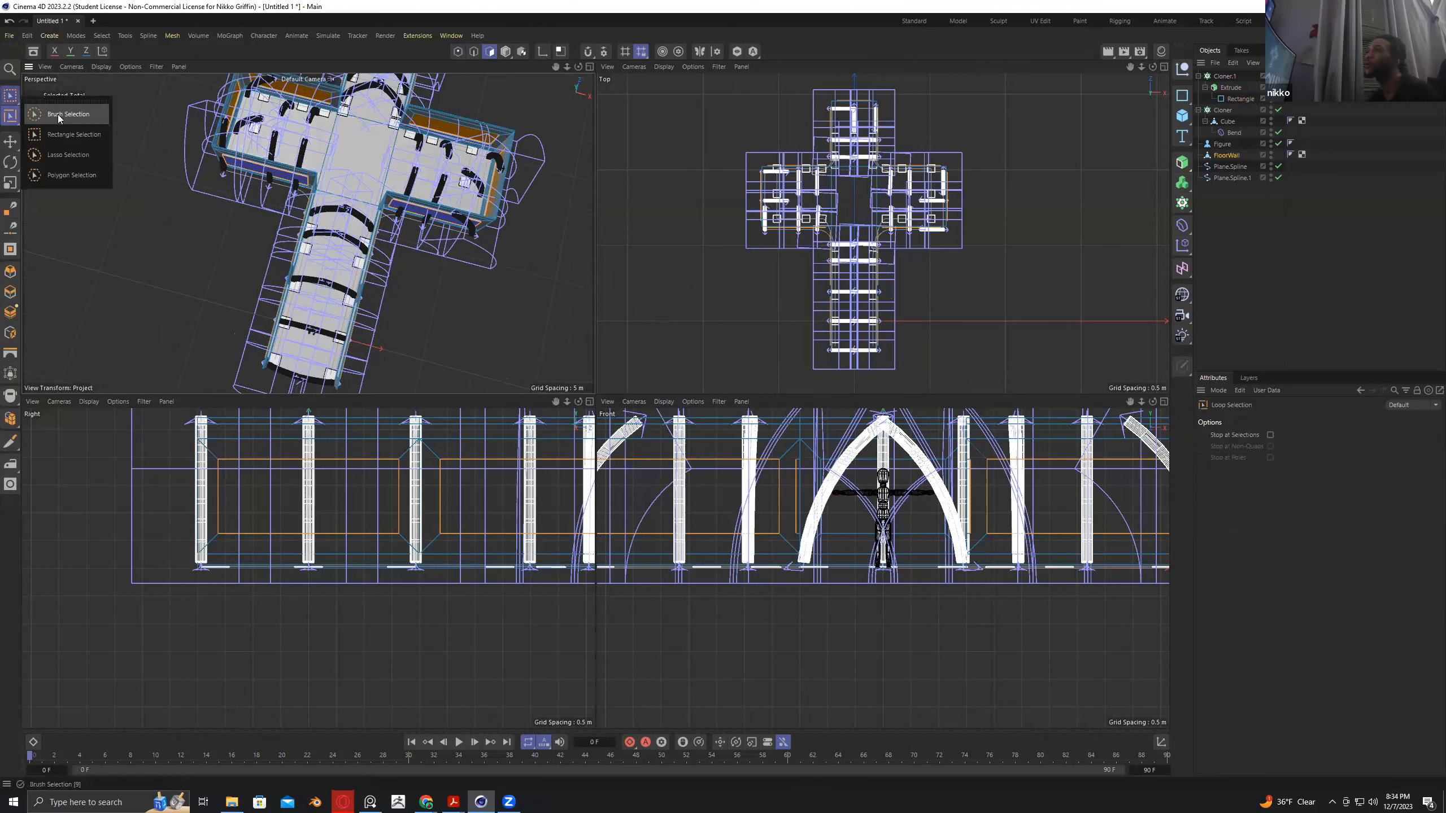
{"action": "left_click", "coordinate": [59, 114]}
{"action": "mouse_move", "coordinate": [323, 147]}
{"action": "left_mouse_down"}
{"action": "mouse_move", "coordinate": [397, 159]}
{"action": "mouse_move", "coordinate": [368, 128]}
{"action": "mouse_move", "coordinate": [315, 336]}
{"action": "left_mouse_up"}
Split the selected floor polygons off into a separate object.
{"action": "mouse_move", "coordinate": [487, 329]}
{"action": "left_mouse_down", "text": "alt"}
{"action": "mouse_move", "coordinate": [483, 251]}
{"action": "mouse_move", "coordinate": [436, 290]}
{"action": "left_mouse_up", "text": "alt"}
{"action": "key", "text": "e"}
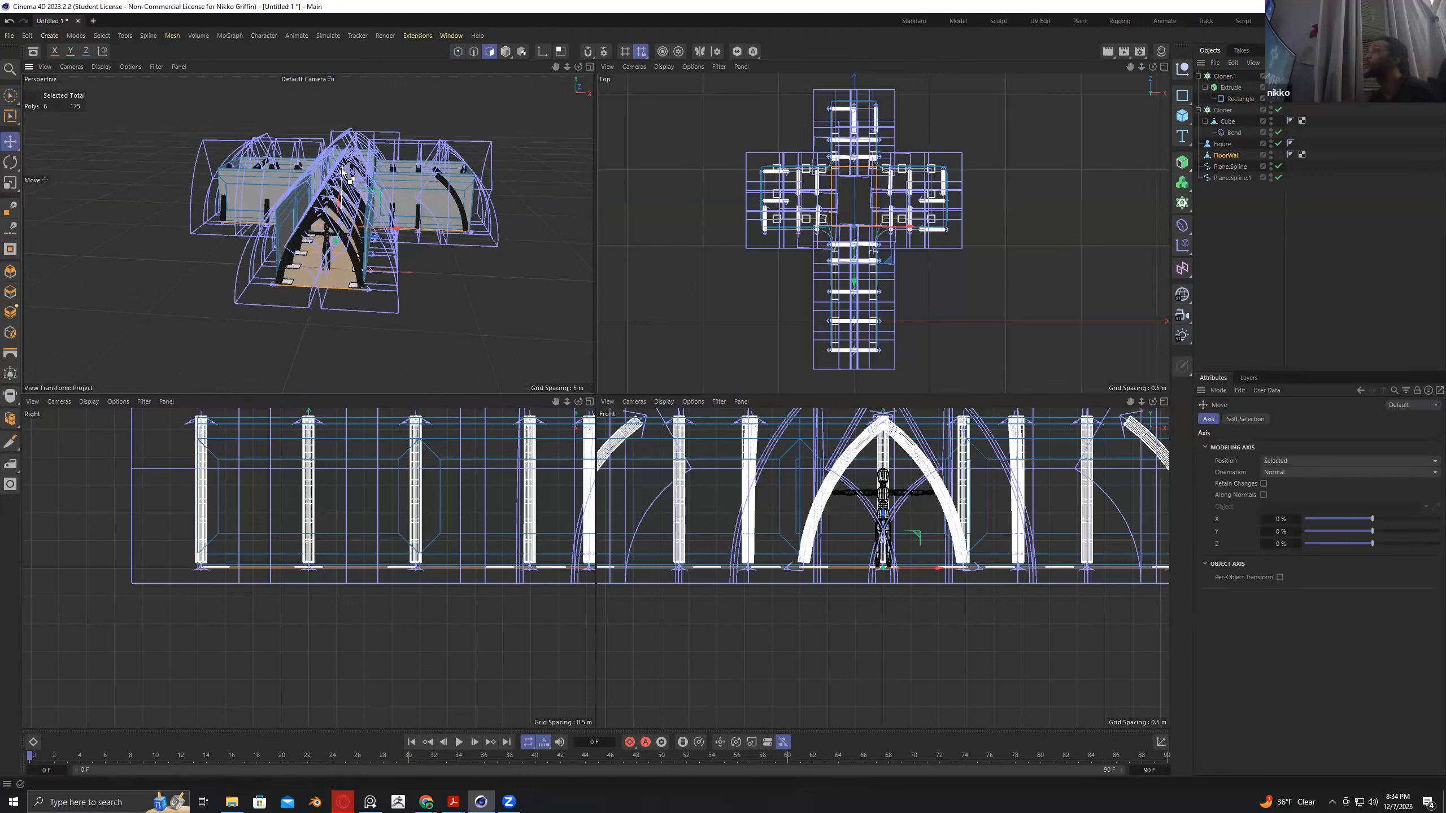
{"action": "right_click", "coordinate": [326, 282]}
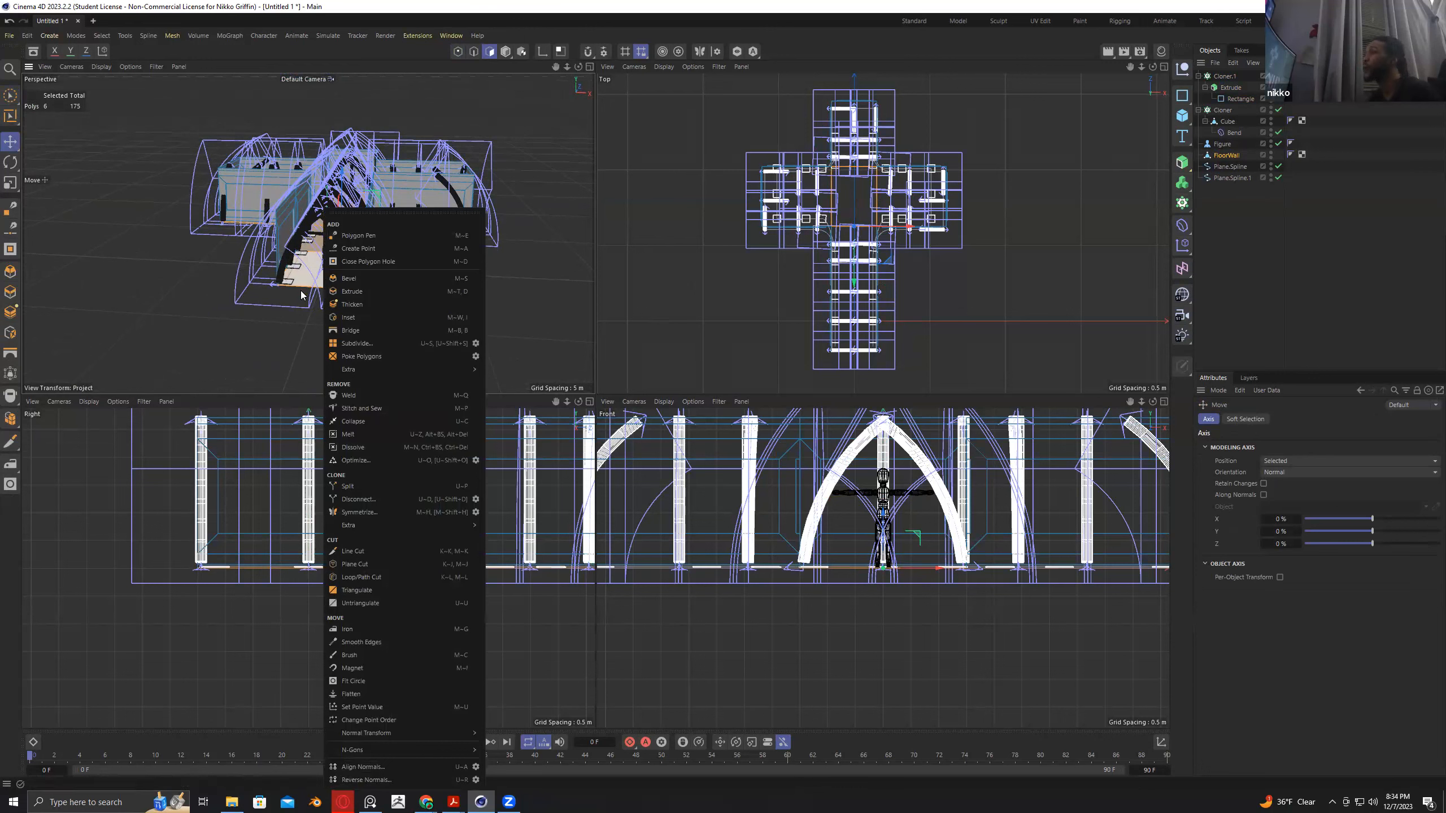
{"action": "left_click", "coordinate": [393, 487]}
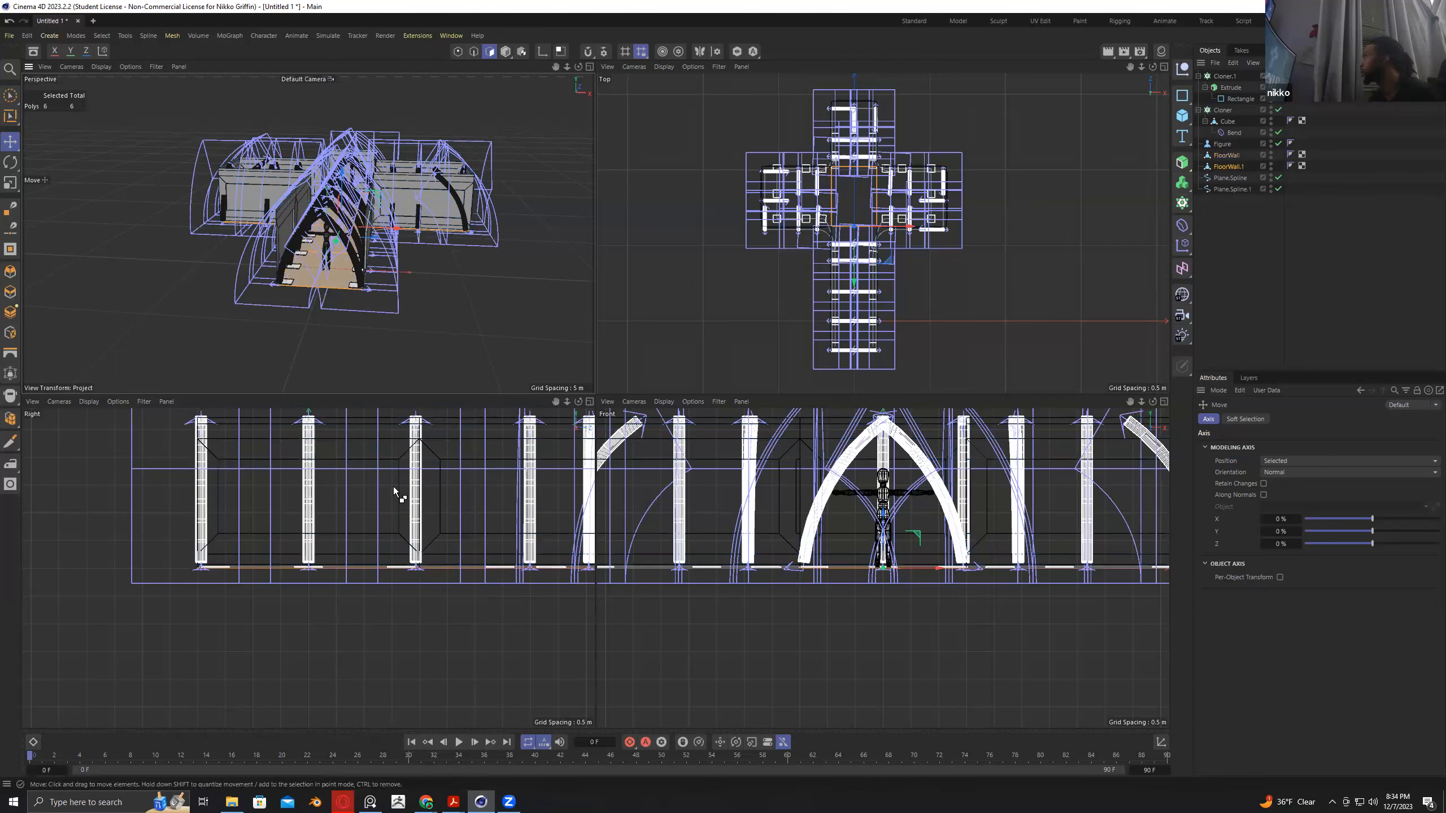
{"action": "right_click", "coordinate": [337, 313]}
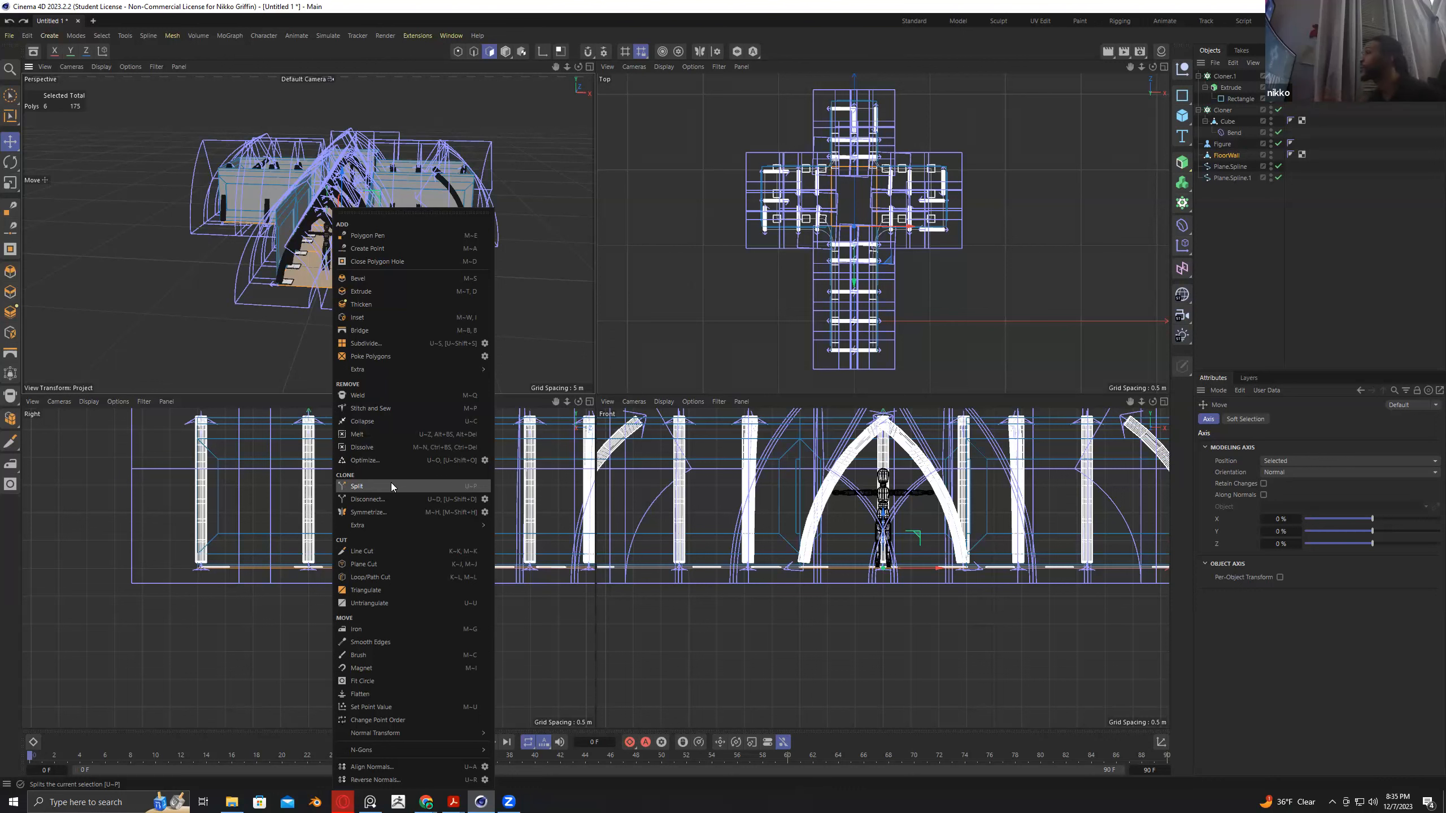
{"action": "left_click", "coordinate": [390, 485]}
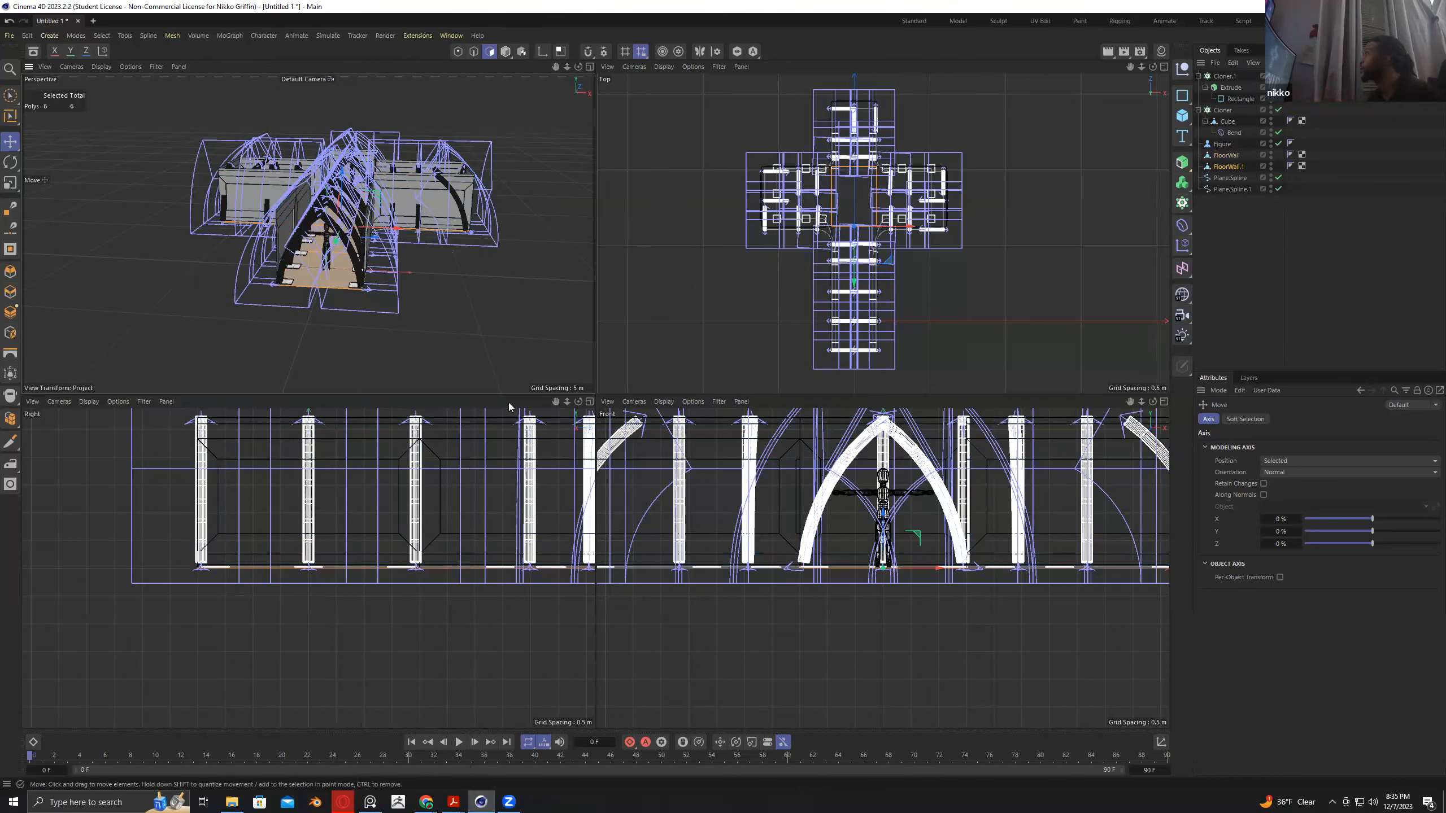
Rename the split-off floor object as Roof.
{"action": "double_click", "coordinate": [1230, 166]}
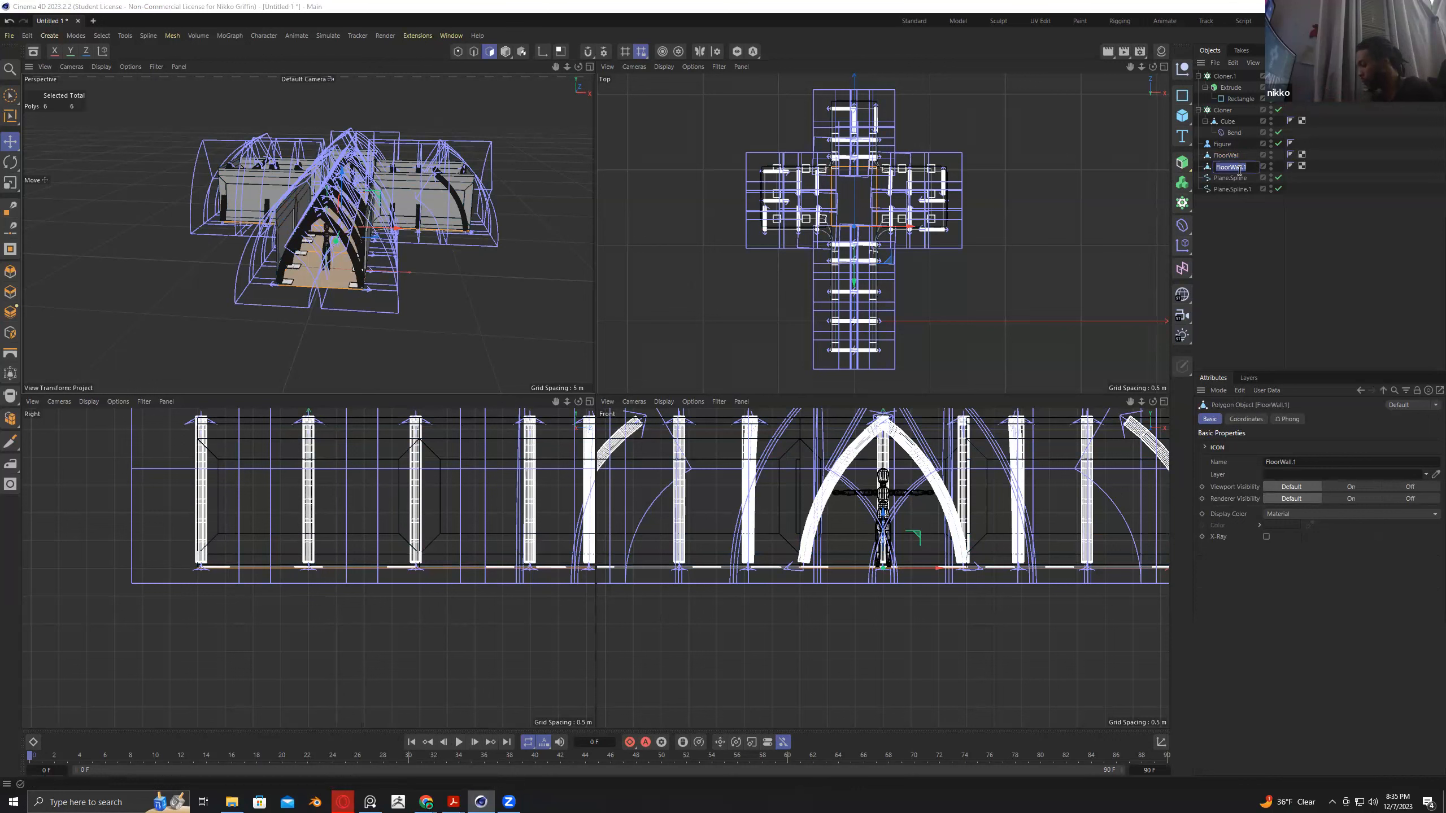
{"action": "type", "text": "Cellin"}
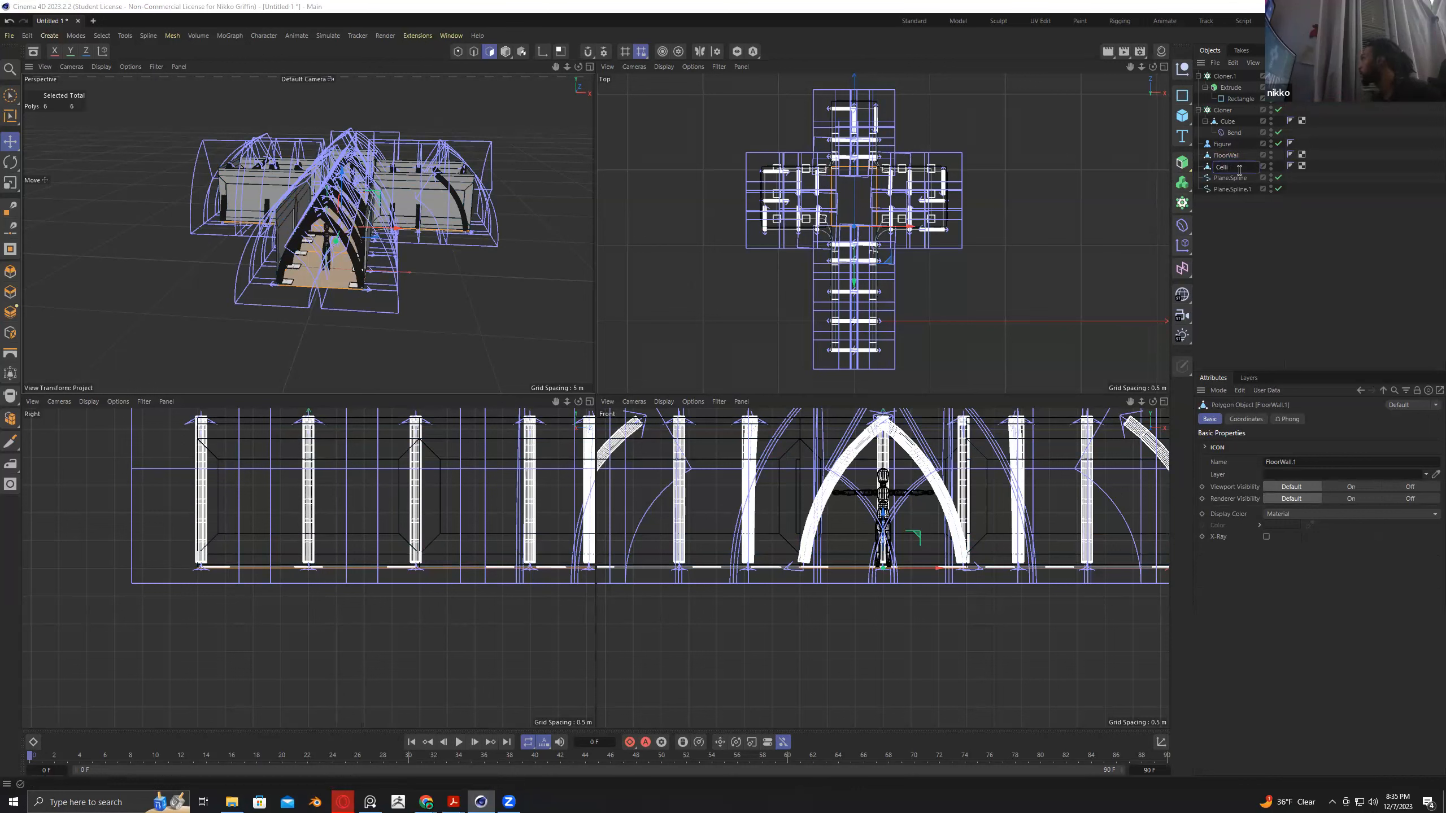
{"action": "key", "text": "BackSpace"}
{"action": "key", "text": "BackSpace"}
{"action": "key", "text": "BackSpace"}
{"action": "type", "text": "Roof"}
{"action": "key", "text": "Return"}
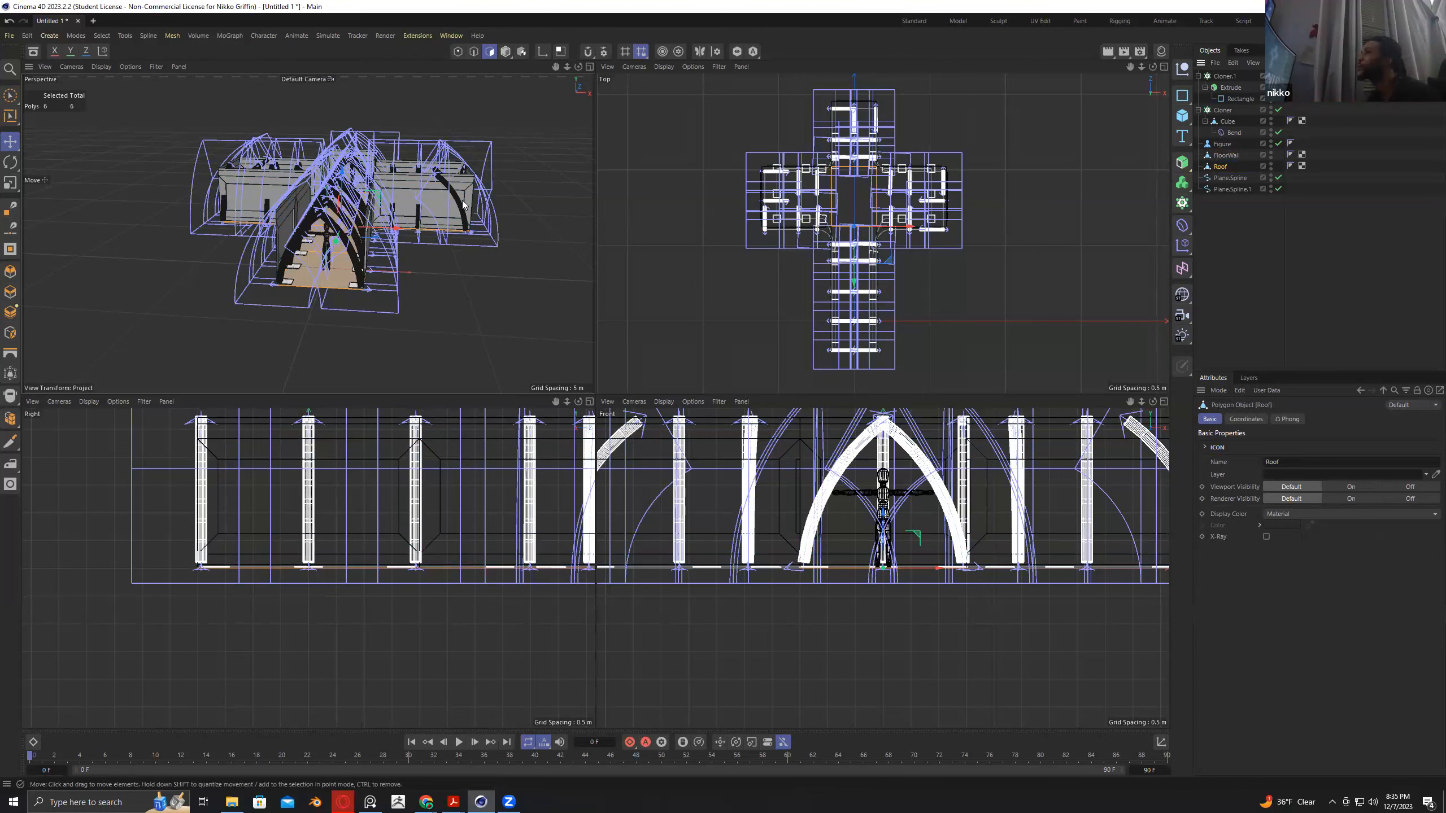
Move the Roof's polygons straight up to the top of the walls so they cover the corridor.
{"action": "left_click", "coordinate": [11, 142]}
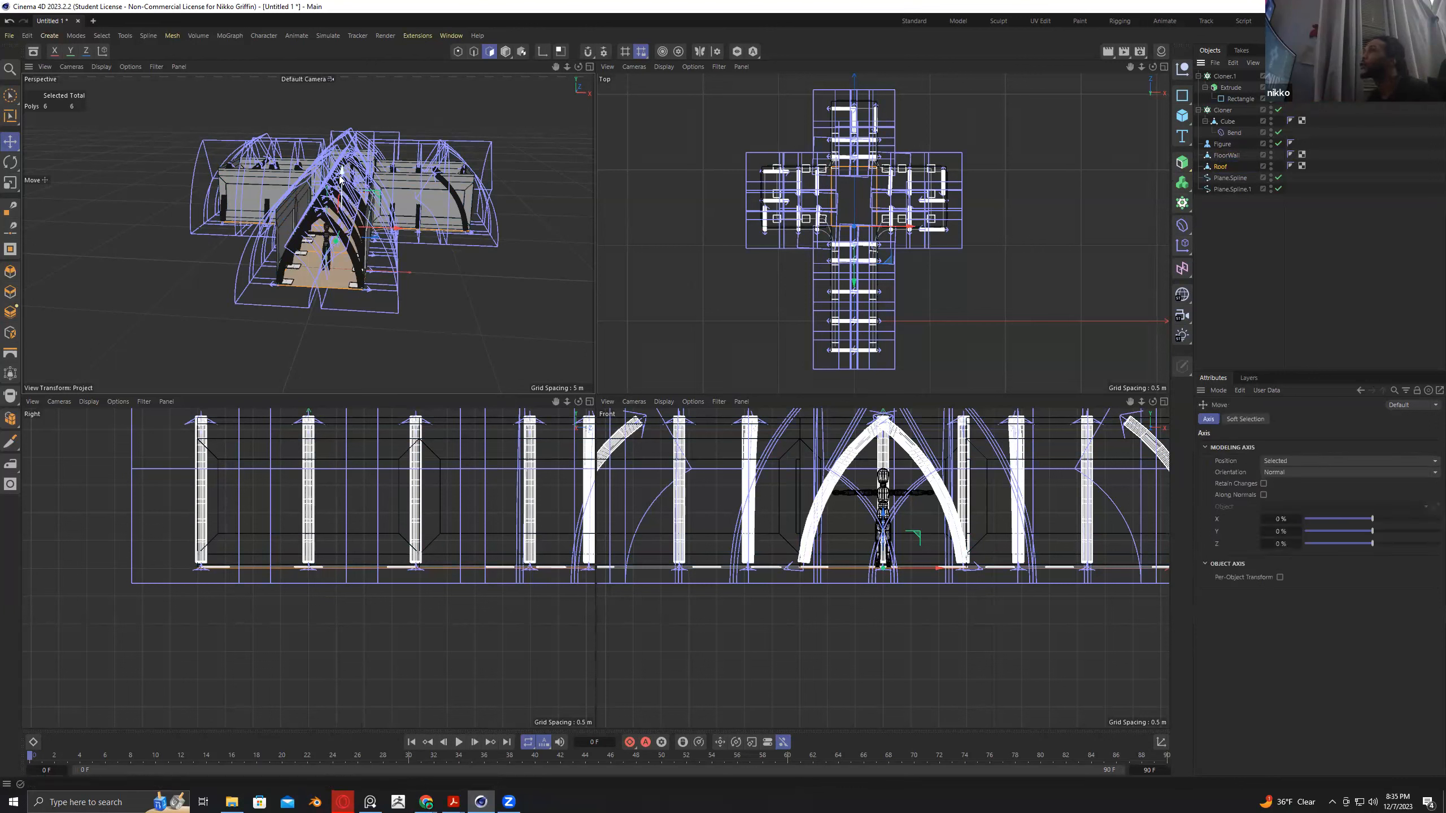
{"action": "left_click_drag", "start_coordinate": [340, 178], "coordinate": [340, 114]}
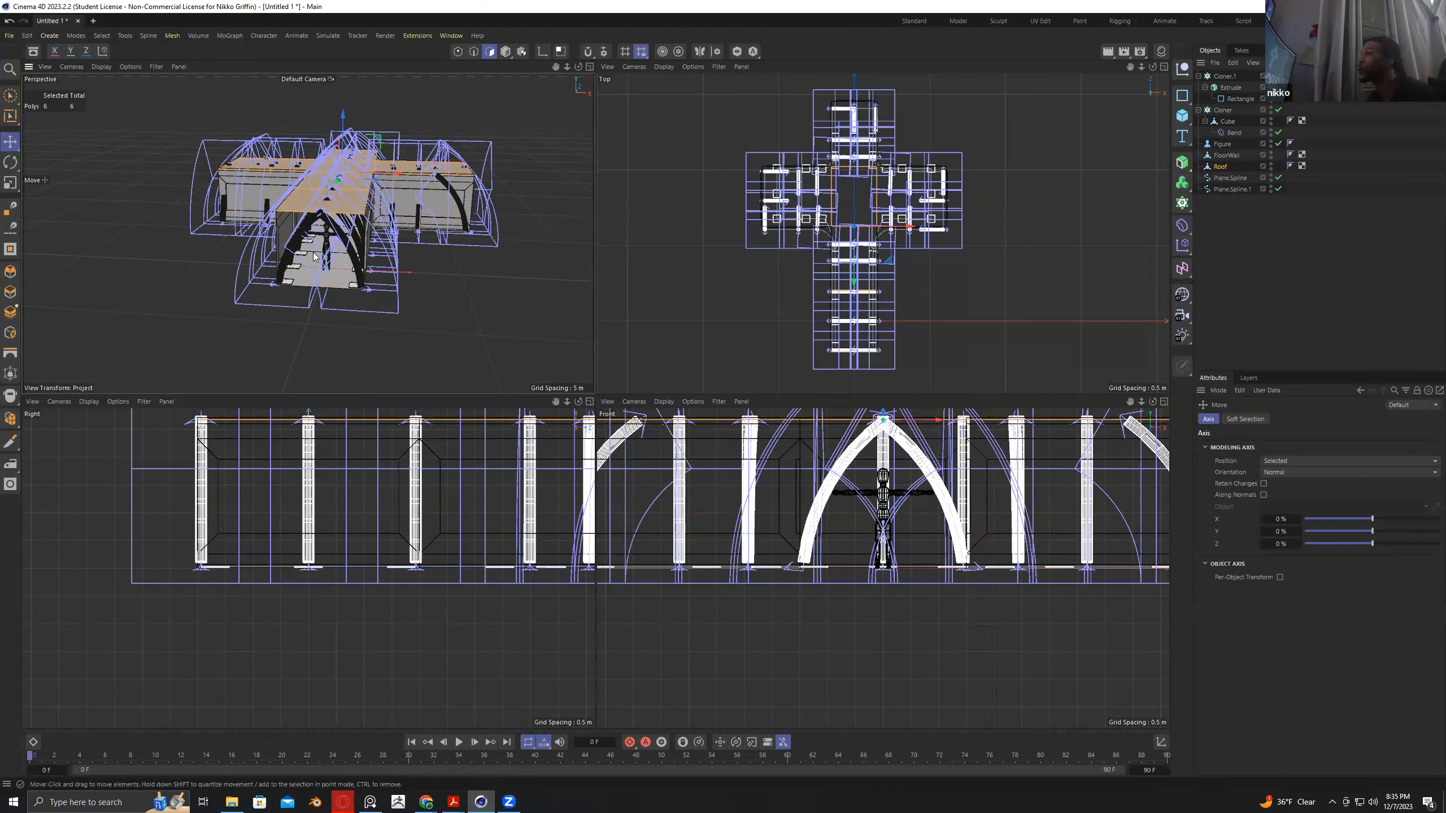
{"action": "left_click_drag", "start_coordinate": [222, 235], "coordinate": [257, 256], "text": "alt"}
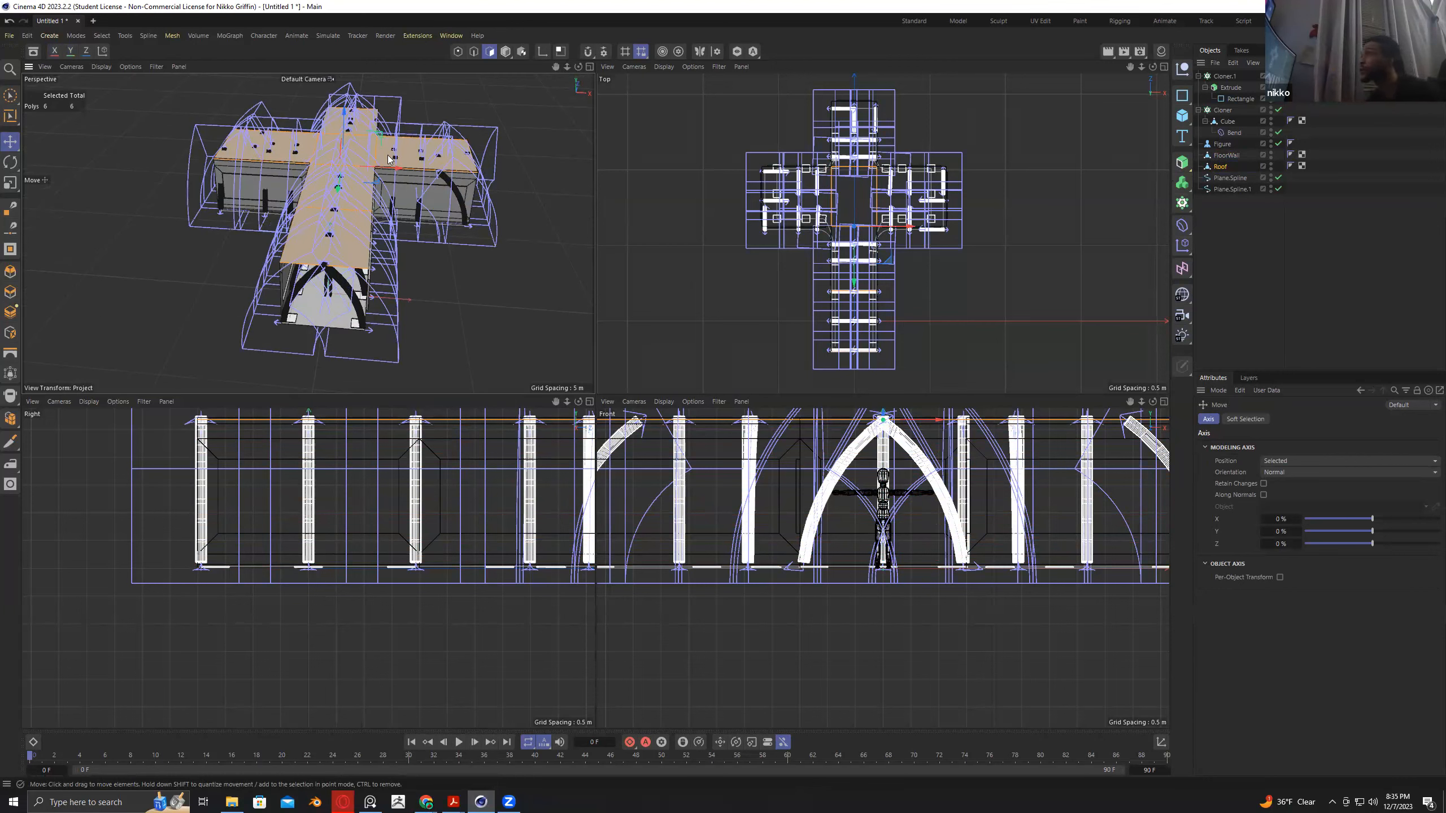
Subdivide the Roof's selected polygons.
{"action": "left_click", "coordinate": [166, 36]}
{"action": "mouse_move", "coordinate": [231, 163]}
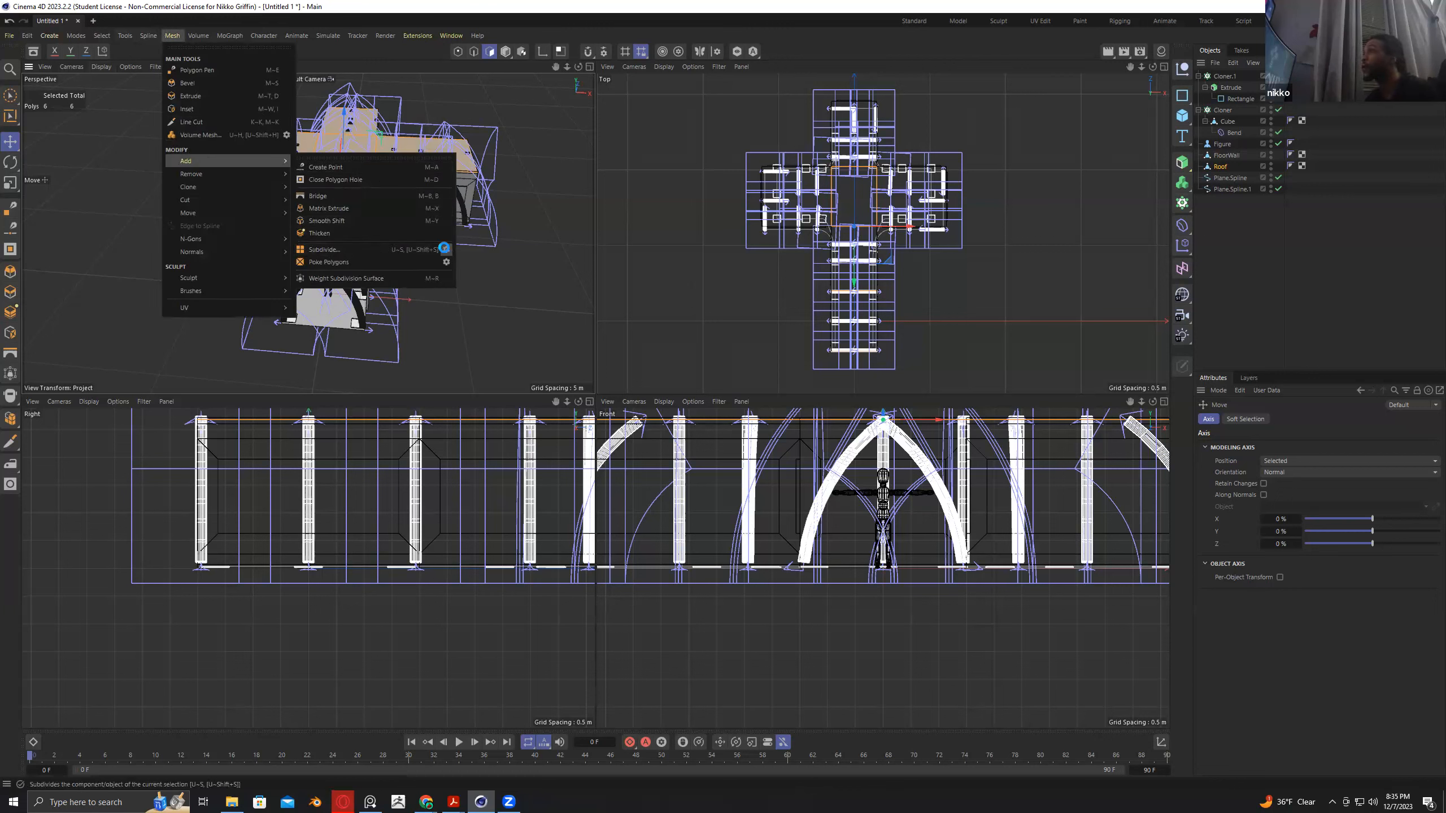
Subdivide the selected roof polygons with the subdivision level set to 3.
{"action": "left_click", "coordinate": [445, 249]}
{"action": "type", "text": "3"}
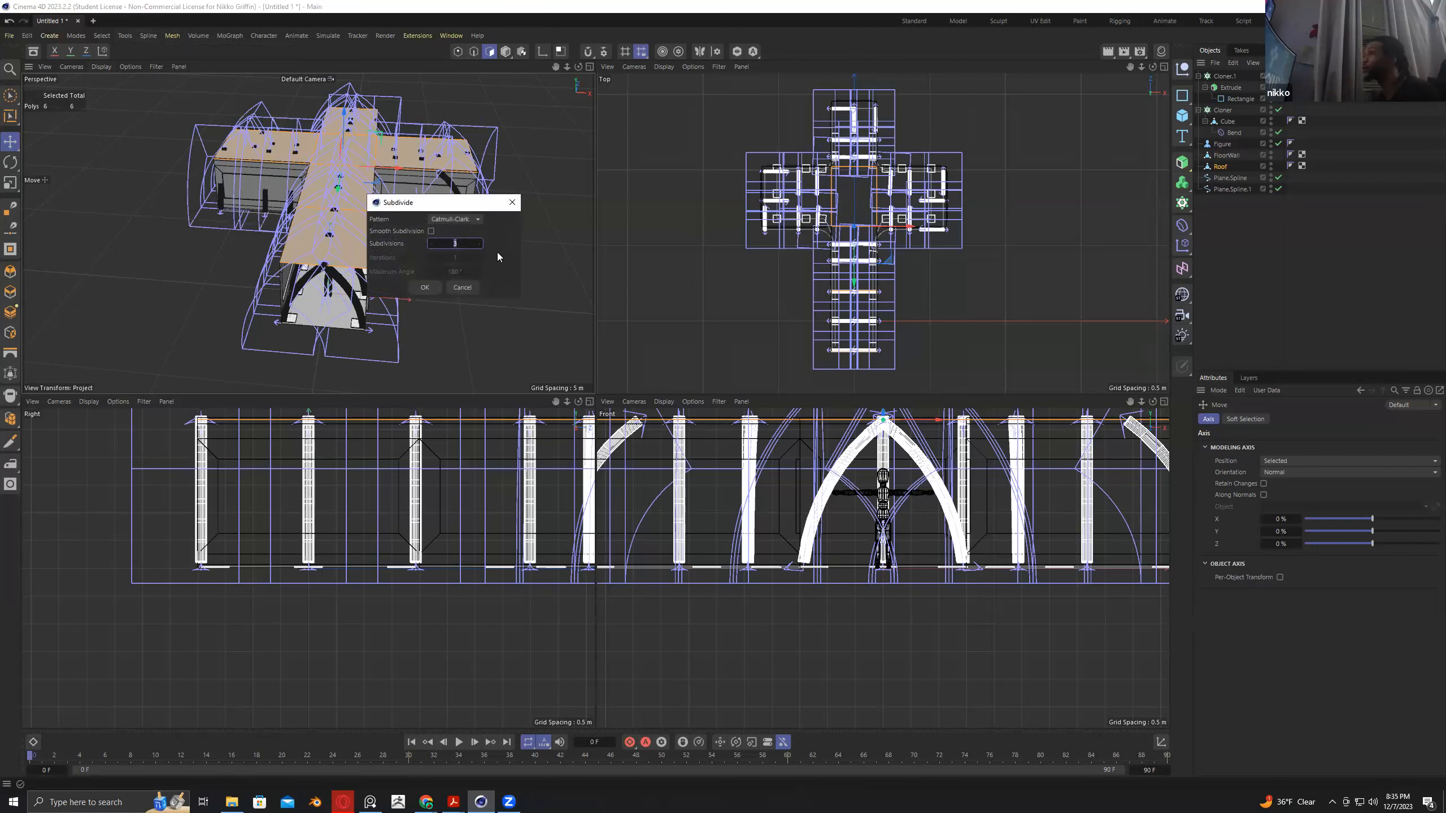
{"action": "key", "text": "Return"}
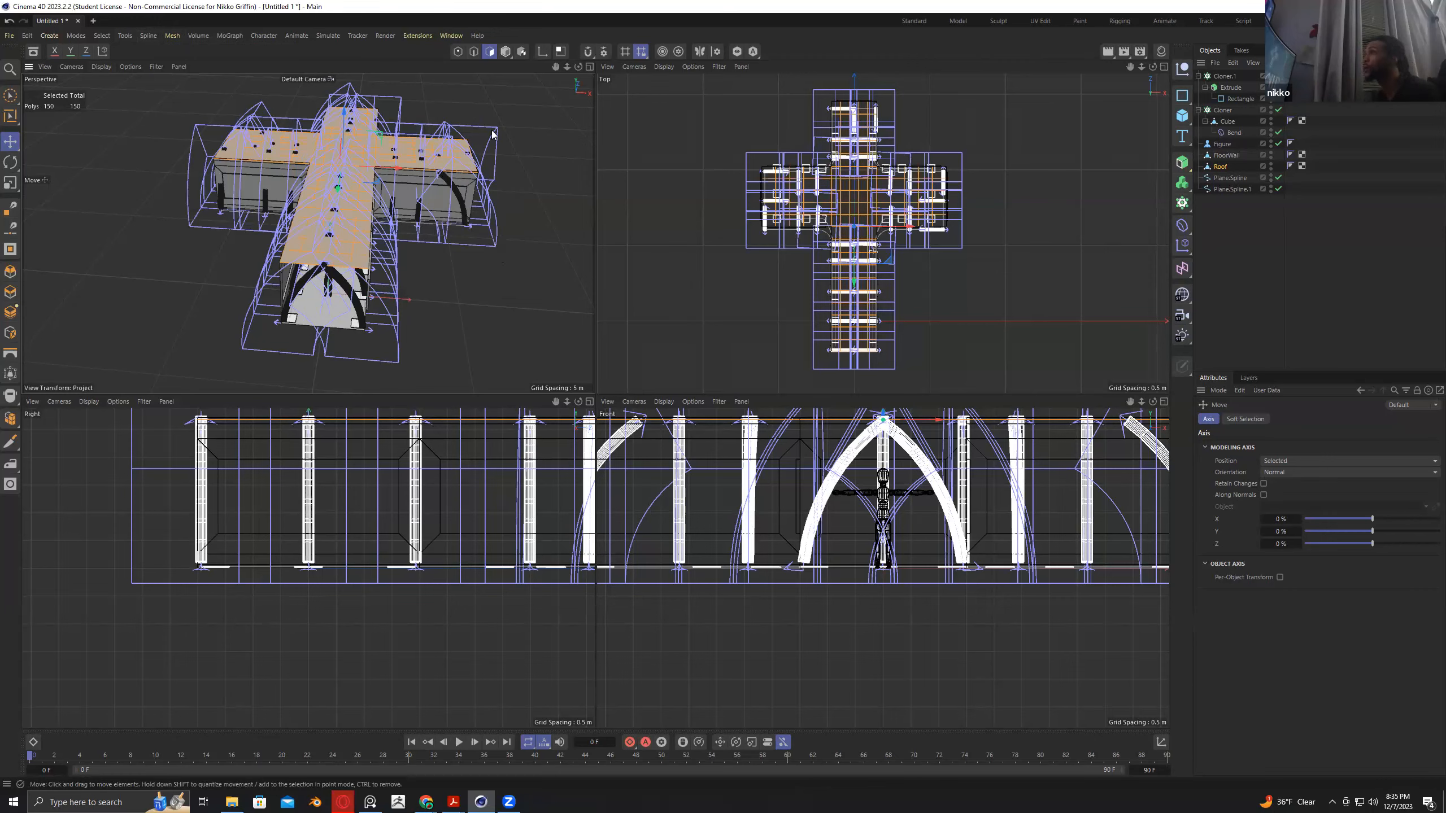
Select three lengthwise edge loops running along the roof of the long nave using Loop Selection in edge mode.
{"action": "left_click_drag", "start_coordinate": [459, 266], "coordinate": [498, 292], "text": "alt"}
{"action": "scroll", "coordinate": [442, 276], "scroll_direction": "up", "scroll_amount": 6}
{"action": "middle_click_drag", "start_coordinate": [498, 292], "coordinate": [437, 263], "text": "alt"}
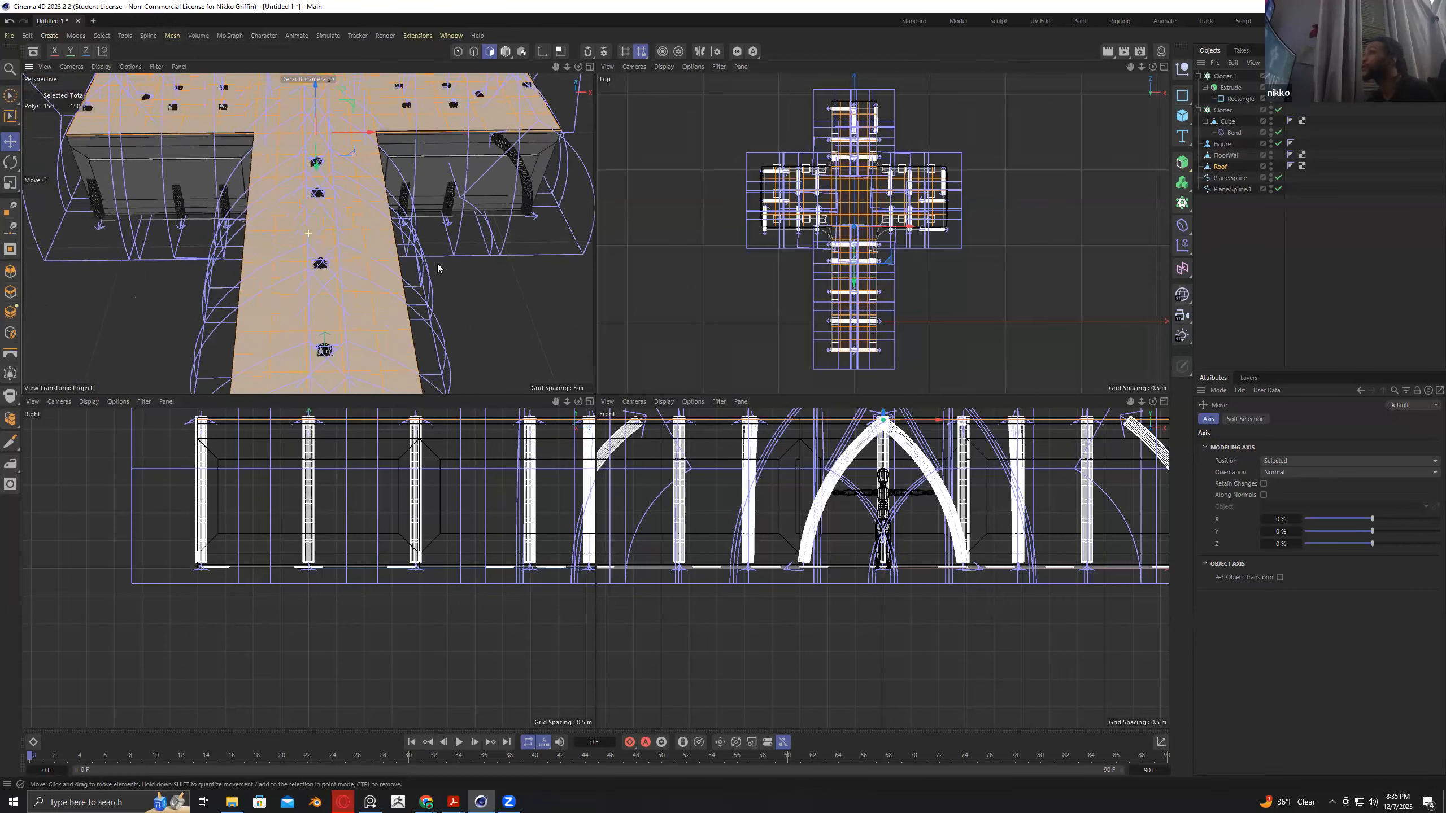
{"action": "scroll", "coordinate": [437, 260], "scroll_direction": "down", "scroll_amount": 2}
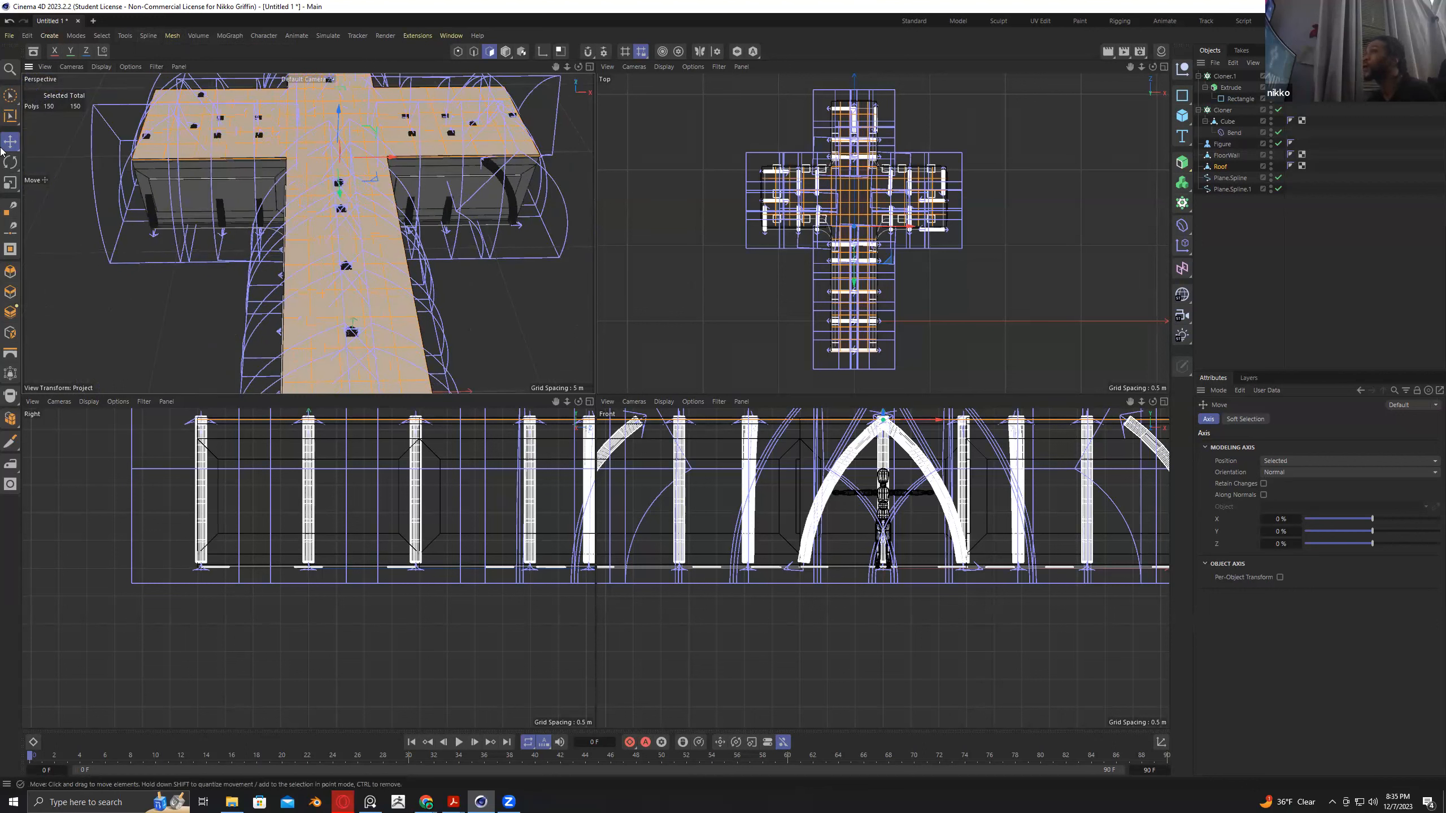
{"action": "left_click", "coordinate": [10, 117]}
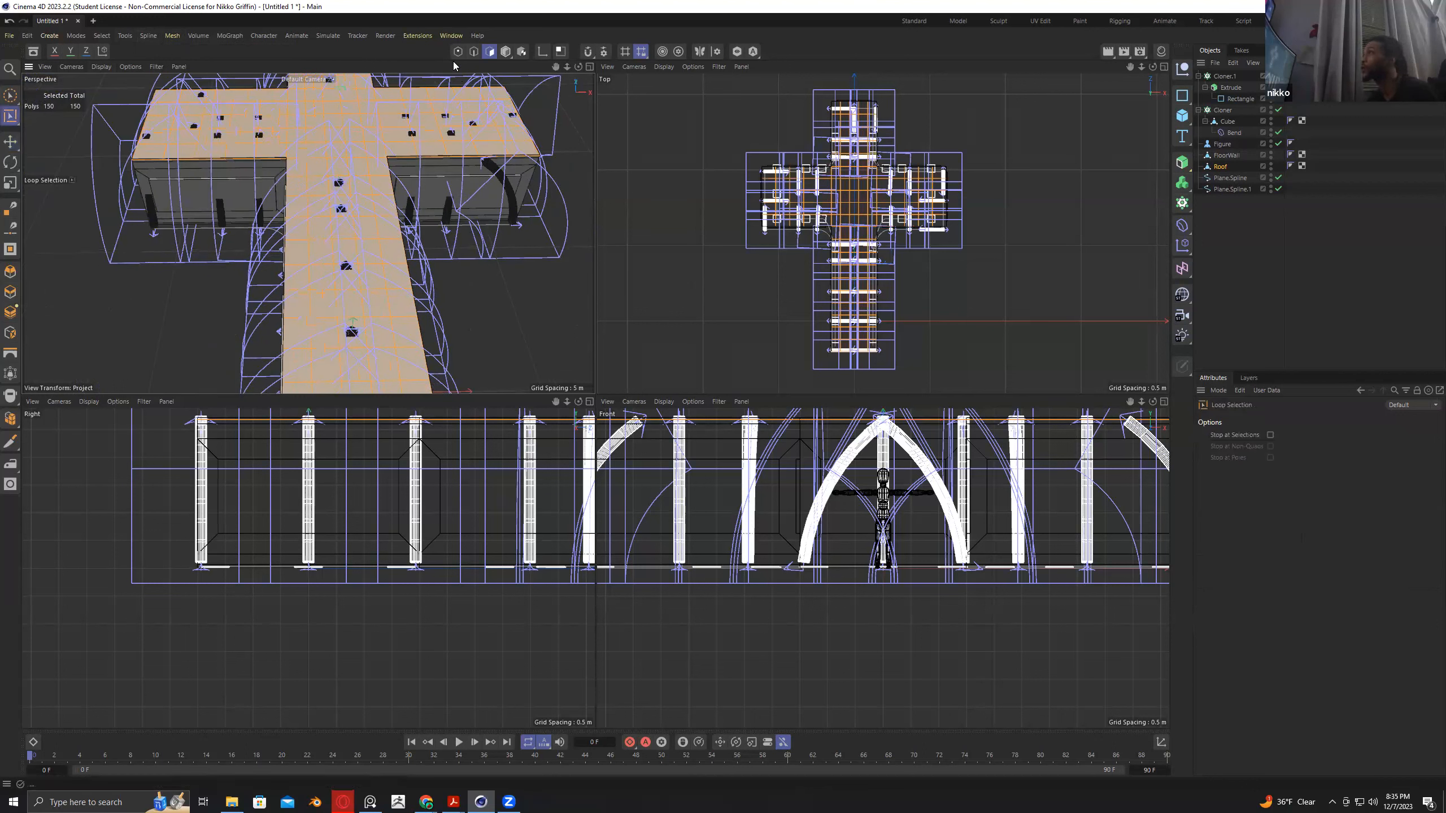
{"action": "left_click", "coordinate": [473, 51]}
{"action": "left_click", "coordinate": [309, 263]}
{"action": "left_click", "coordinate": [355, 255], "text": "shift"}
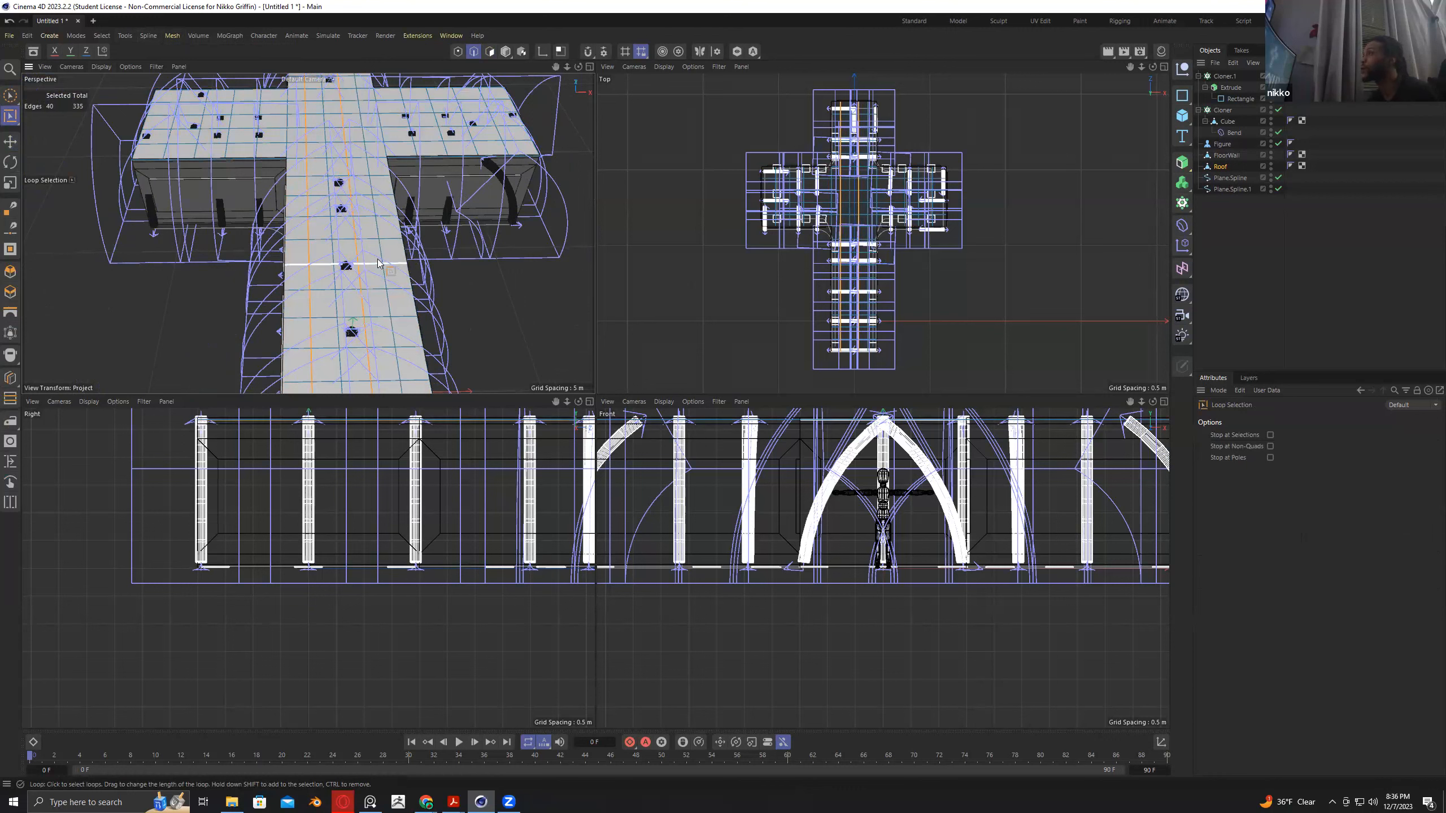
{"action": "left_click", "coordinate": [381, 256], "text": "shift"}
Convert the selected roof edge loops to a spline and move that spline out of the Roof object to the end of the hierarchy.
{"action": "left_click_drag", "start_coordinate": [453, 263], "coordinate": [458, 215], "text": "alt"}
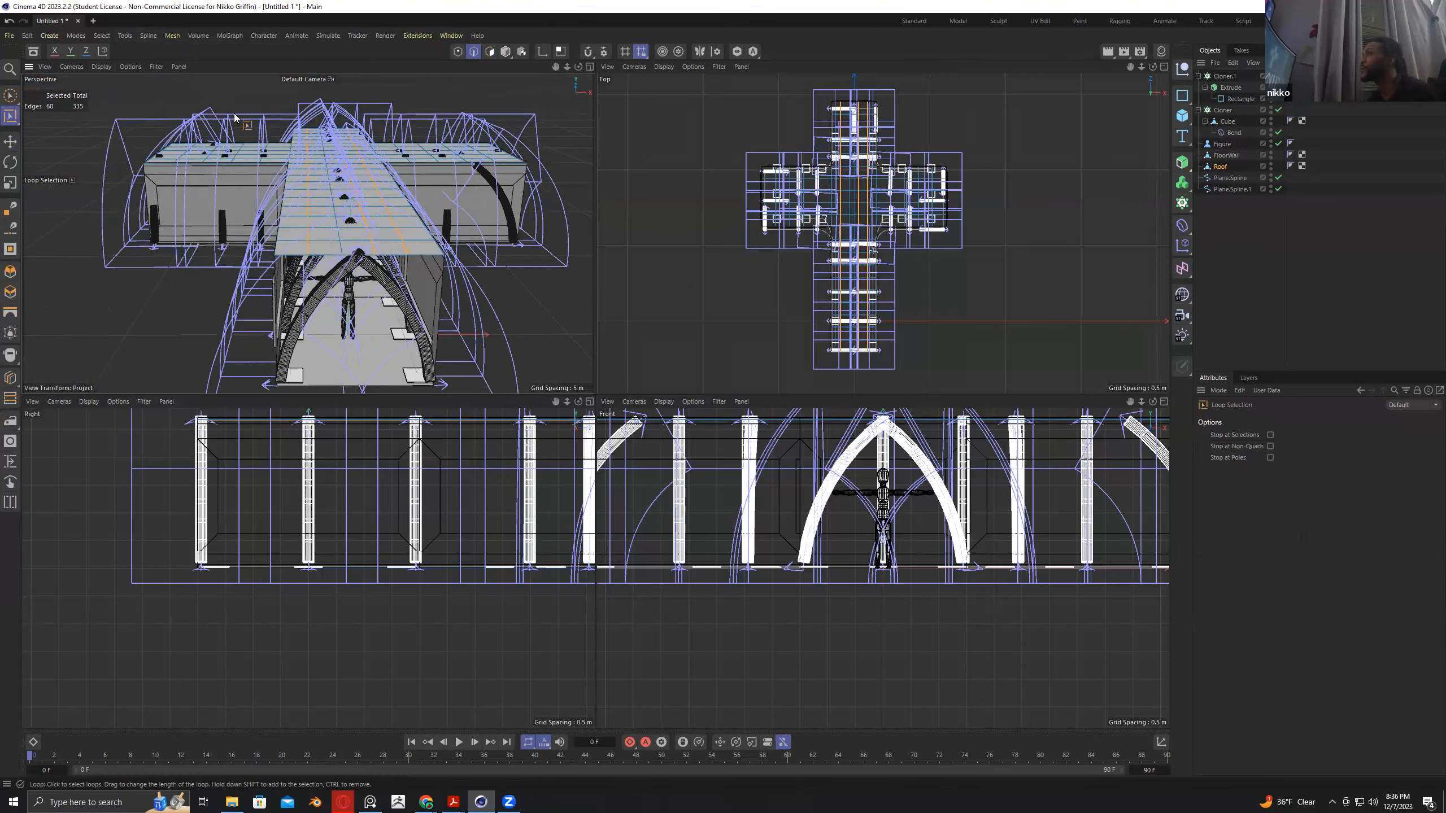
{"action": "left_click", "coordinate": [172, 36]}
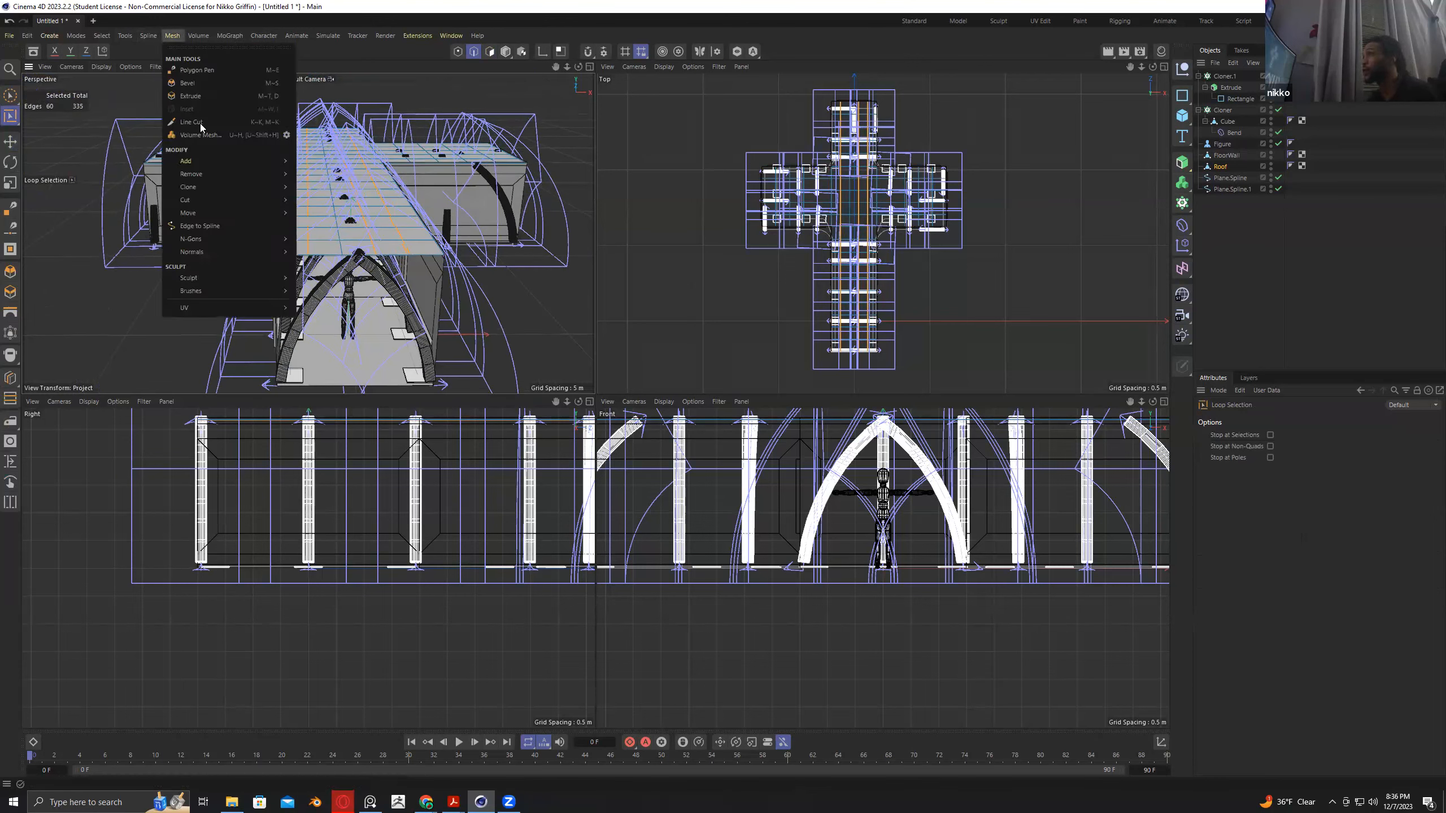
{"action": "left_click", "coordinate": [215, 225]}
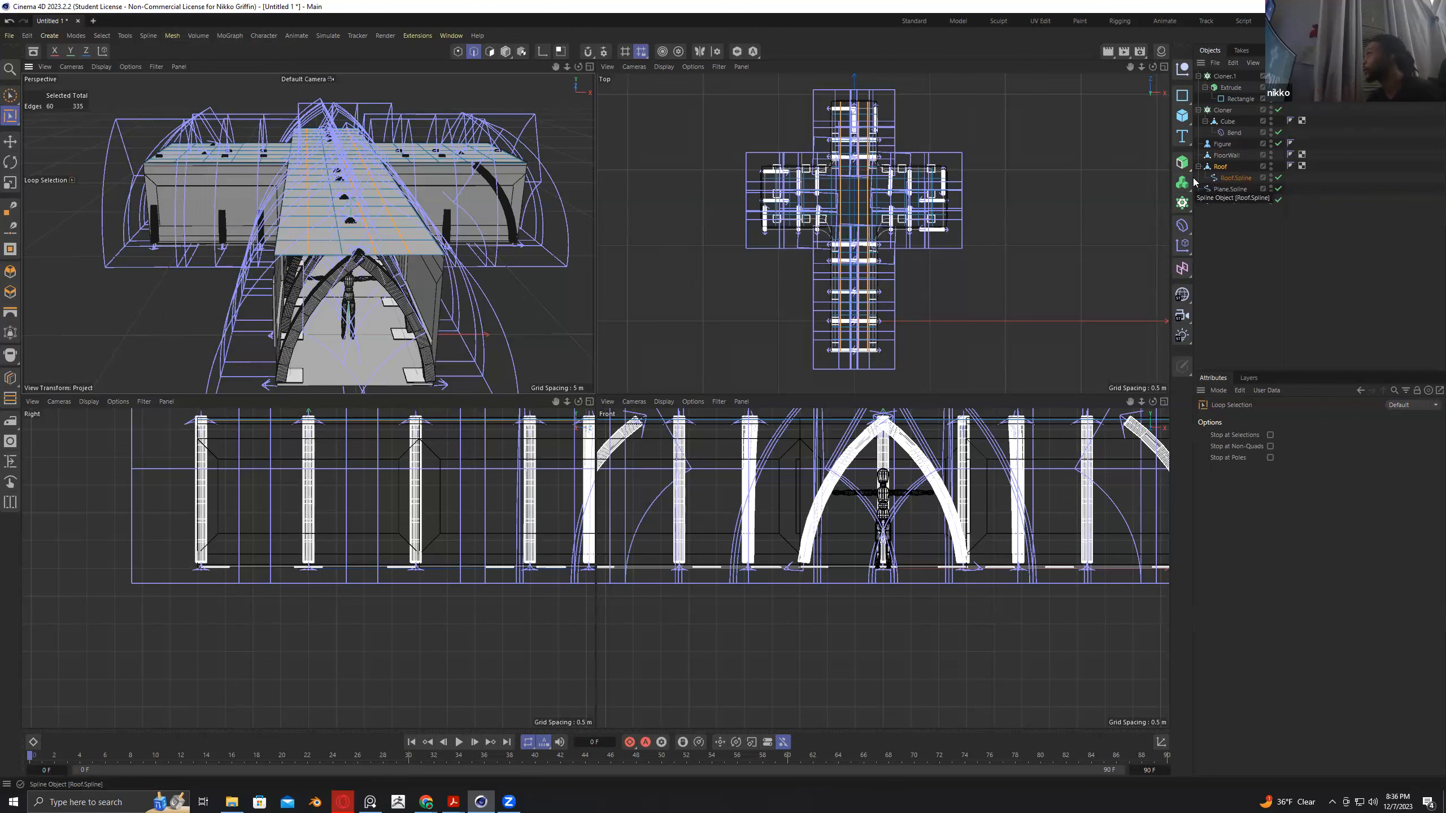
{"action": "left_click_drag", "start_coordinate": [1226, 180], "coordinate": [1230, 234]}
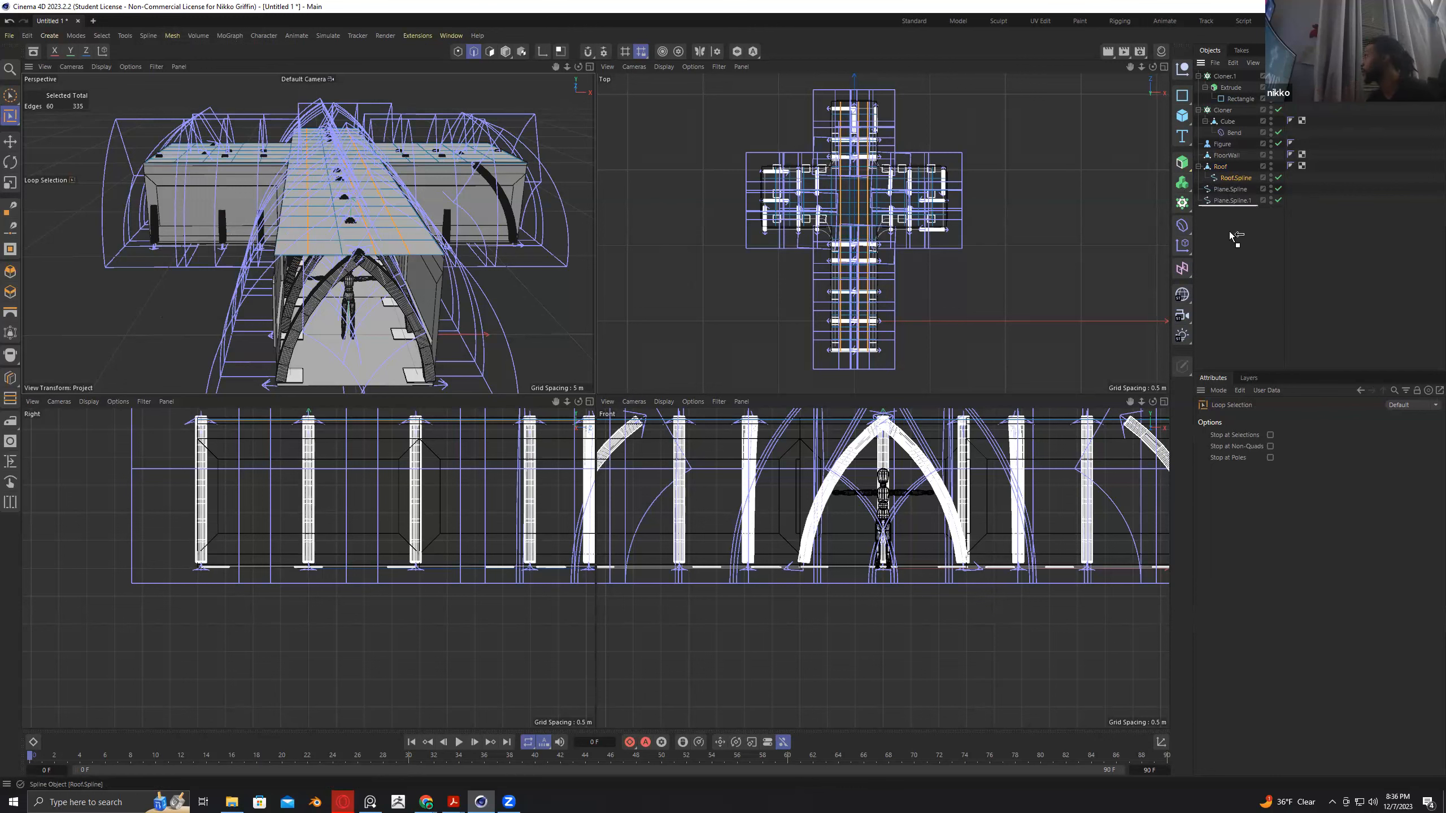
Add a Sweep generator and a Circle spline, and place the roof spline between them in the object hierarchy.
{"action": "left_click", "coordinate": [1184, 164]}
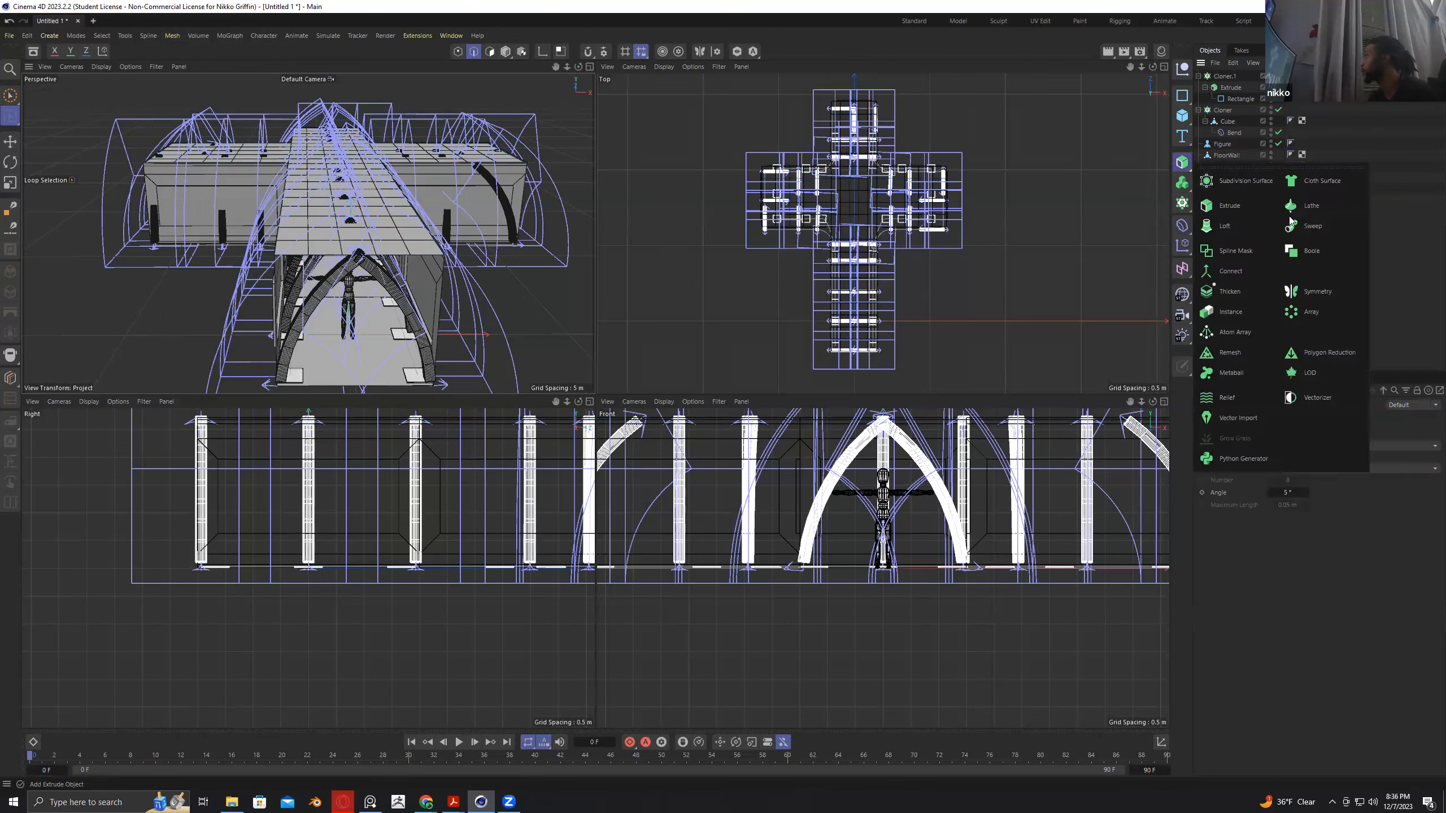
{"action": "left_click", "coordinate": [1323, 226]}
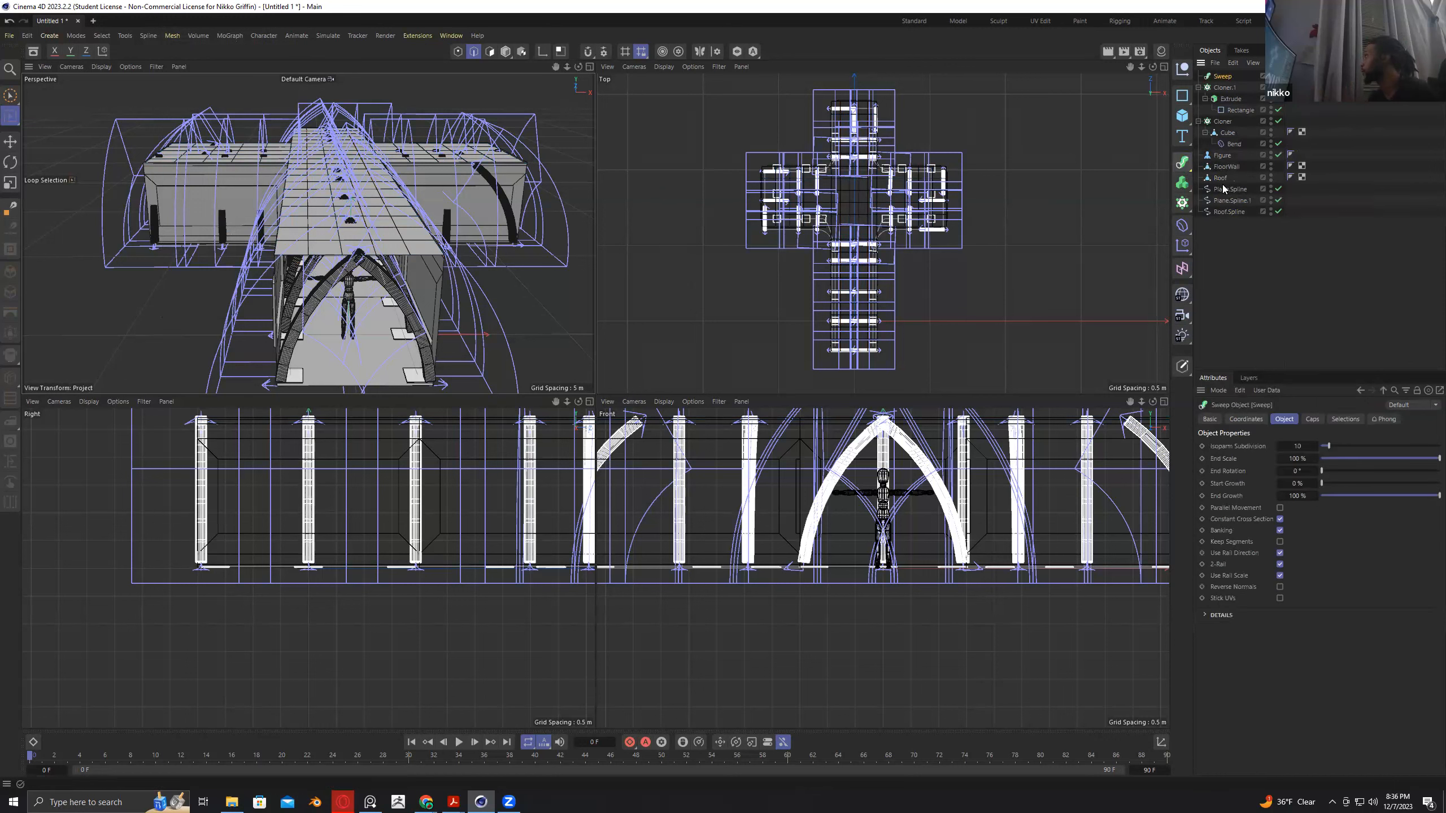
{"action": "left_click", "coordinate": [1187, 97]}
{"action": "left_click", "coordinate": [1247, 113]}
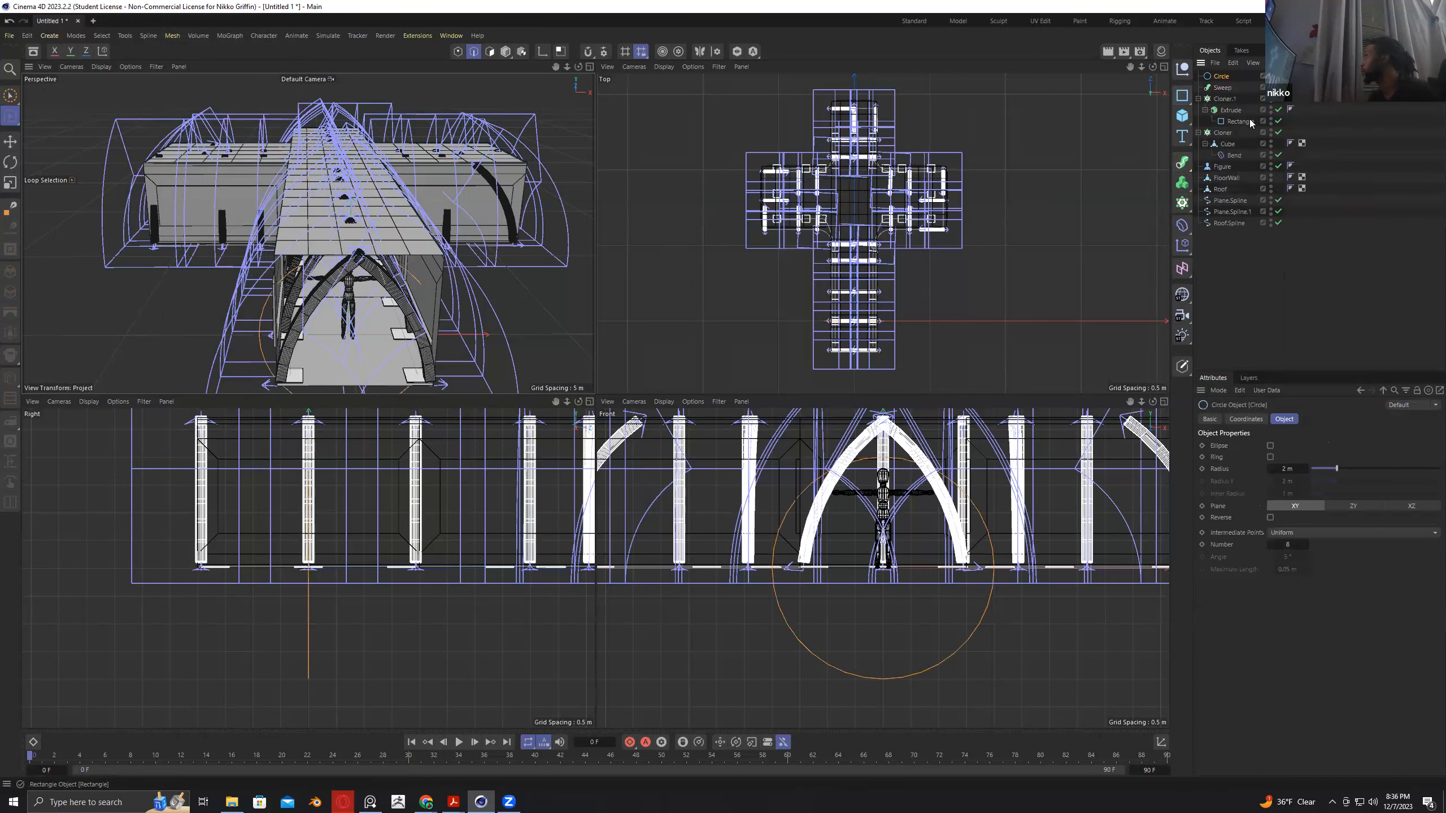
{"action": "left_click_drag", "start_coordinate": [1229, 222], "coordinate": [1220, 86]}
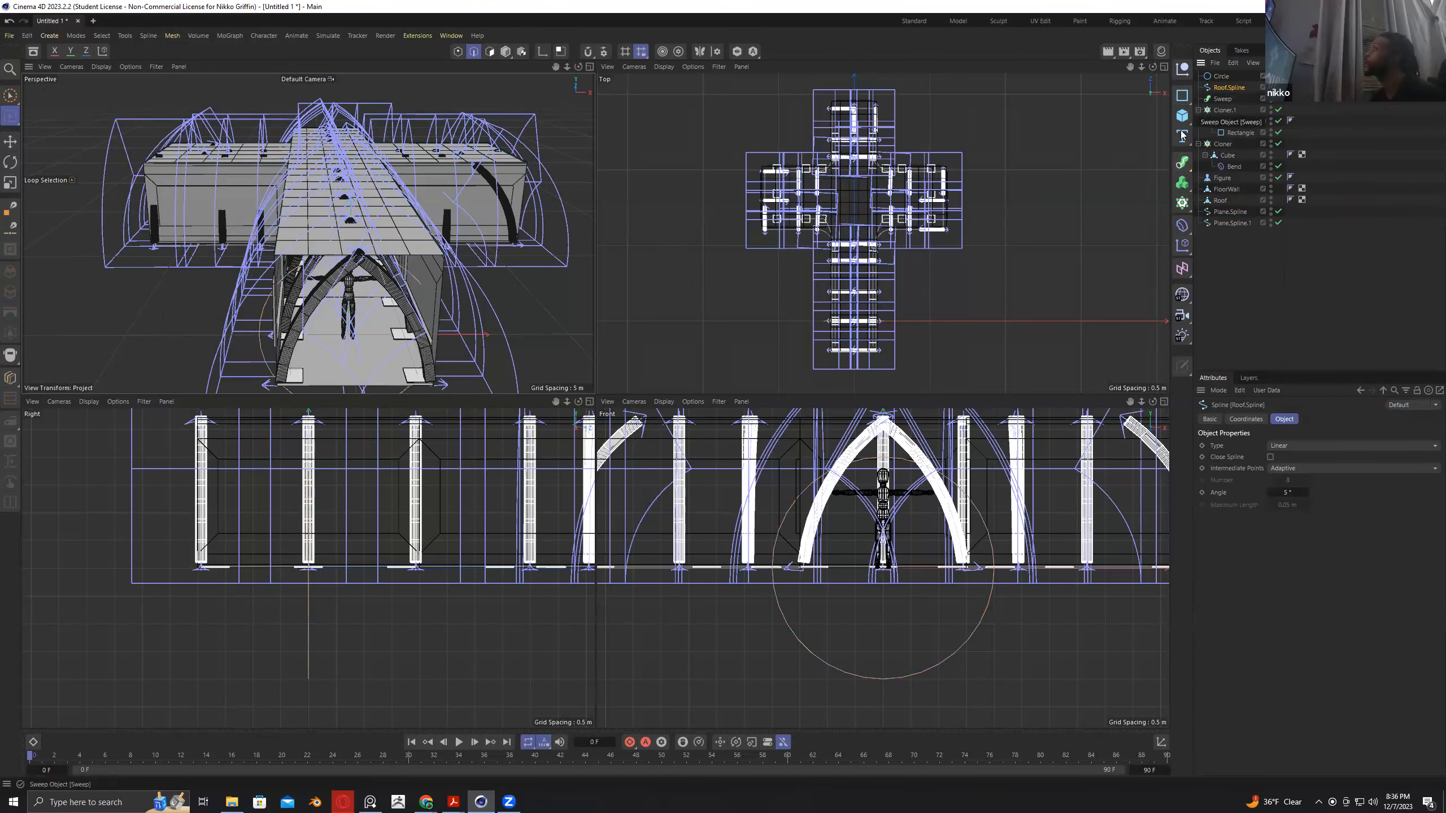
{"action": "left_click", "coordinate": [1181, 165]}
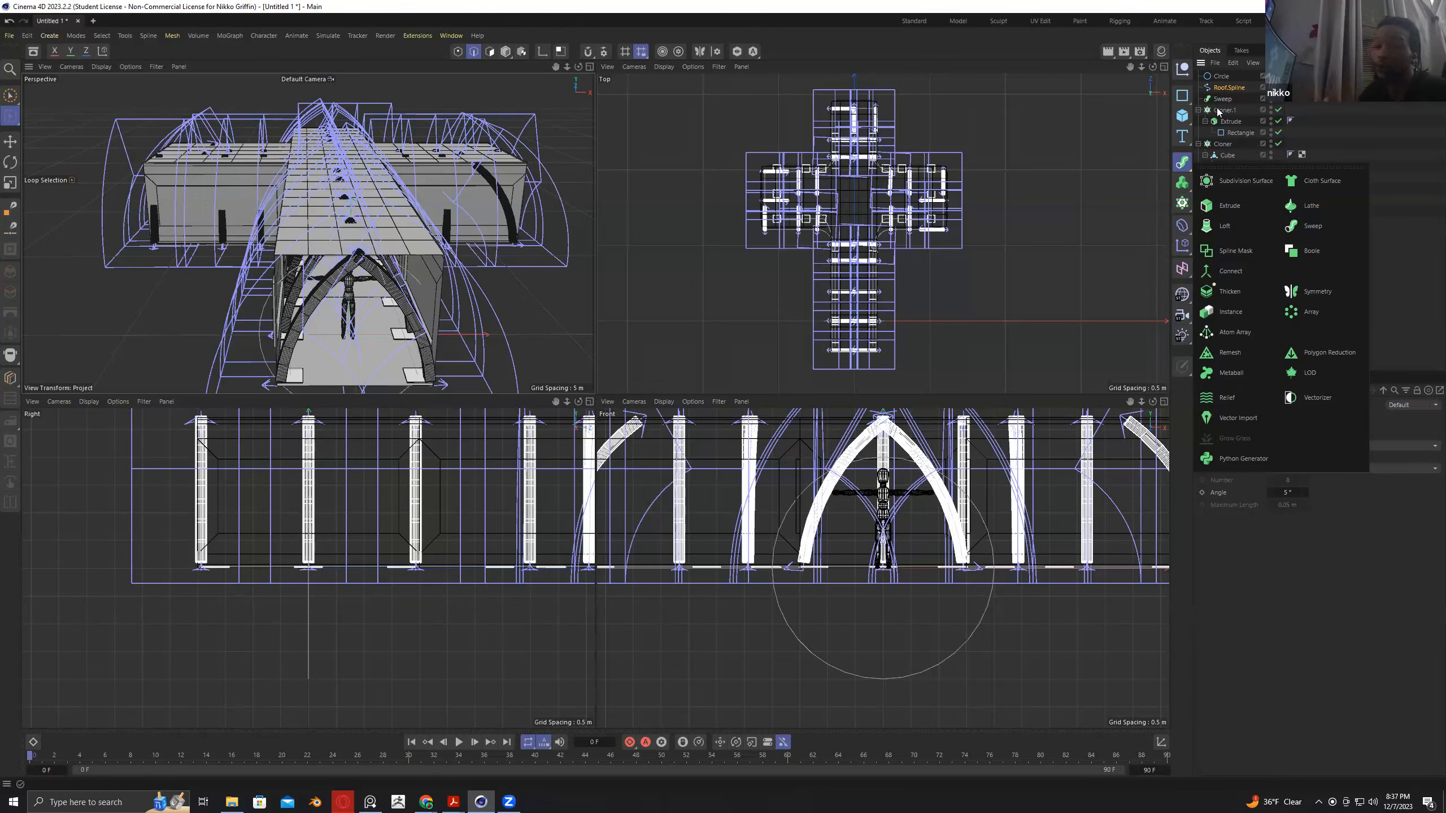
{"action": "left_click", "coordinate": [1182, 94]}
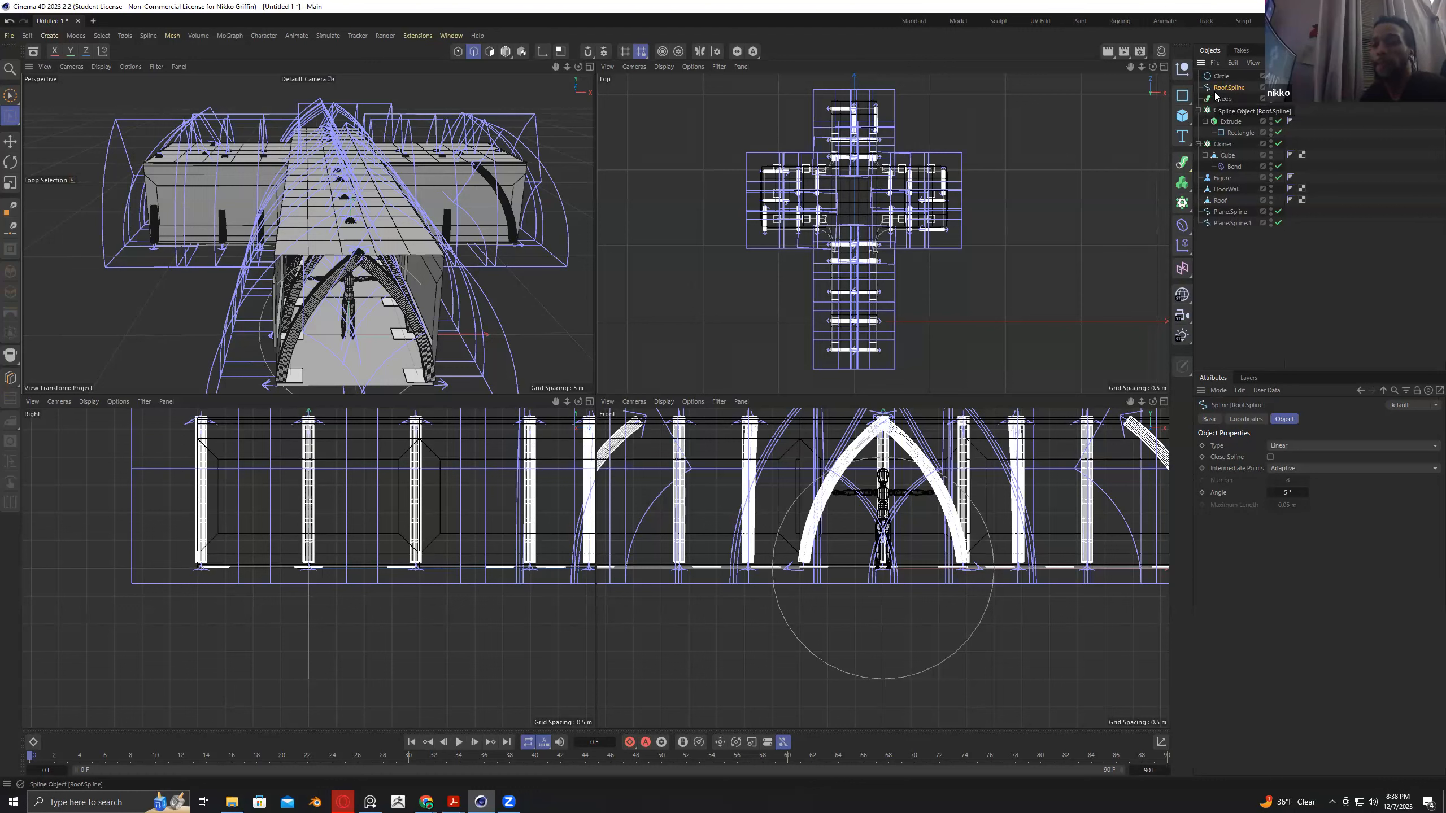
{"action": "left_click", "coordinate": [1220, 76], "text": "ctrl"}
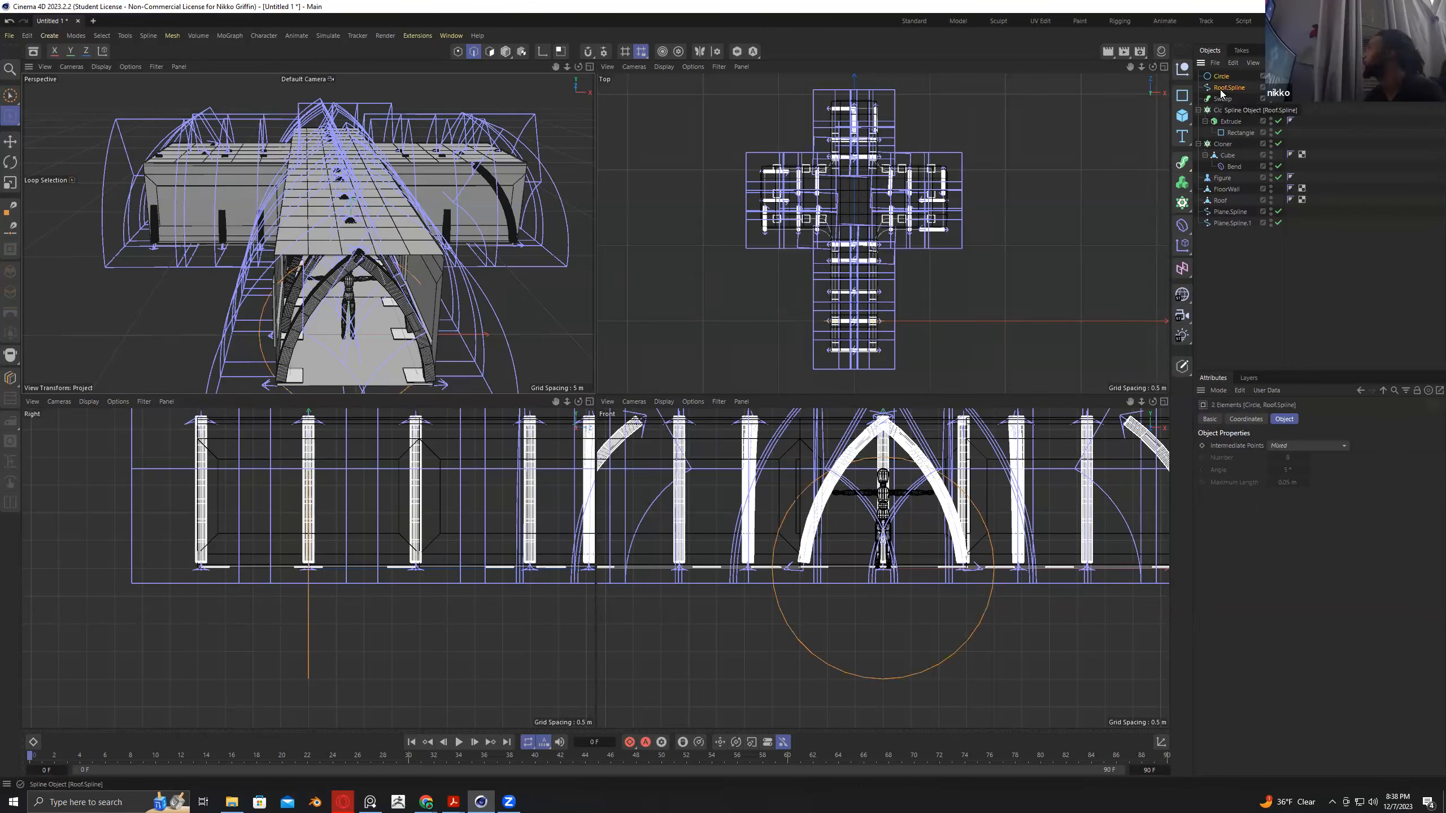
Raise the roof spline well above the building in model mode with the Move tool.
{"action": "left_click", "coordinate": [1220, 89]}
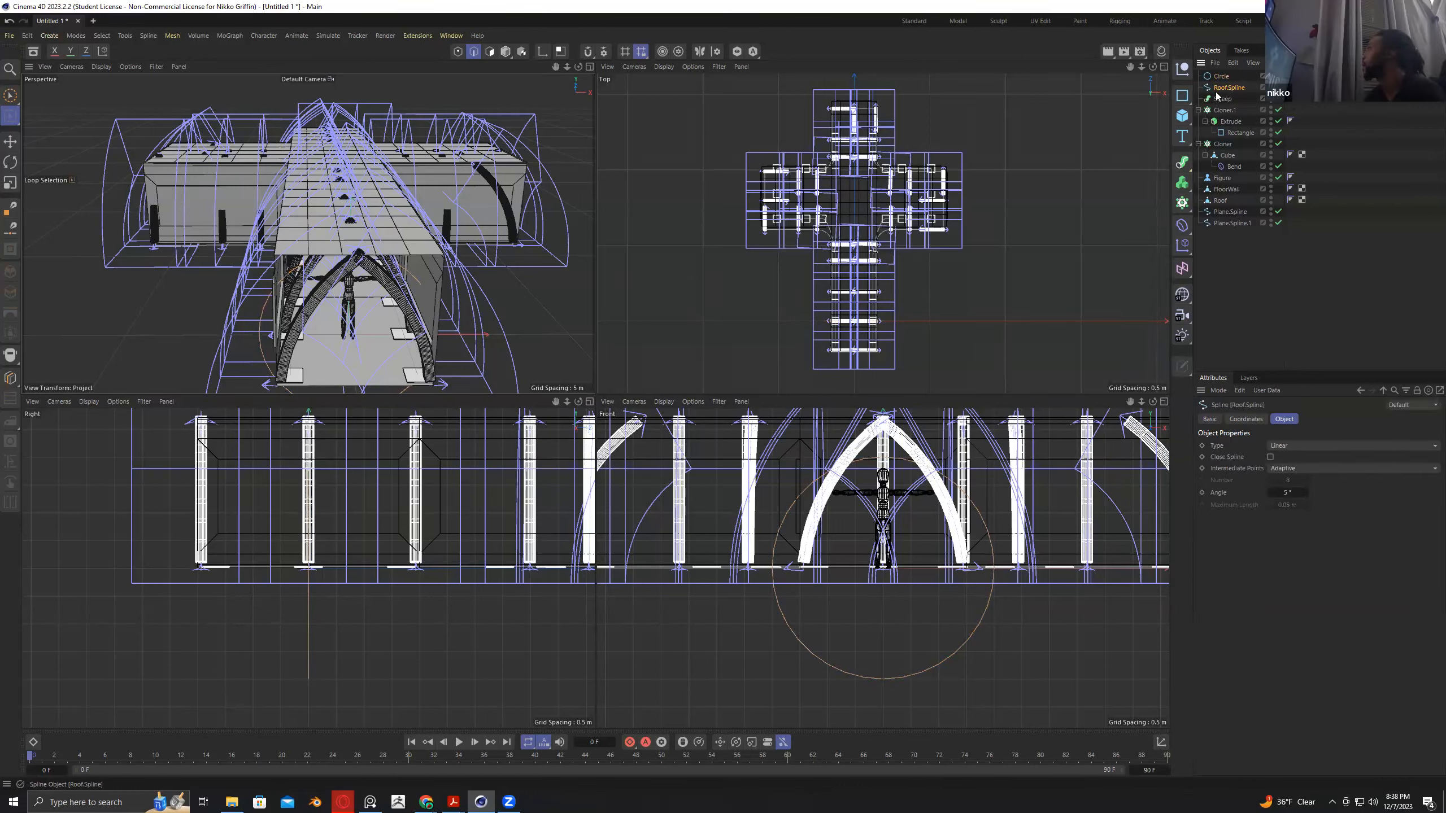
{"action": "key", "text": "e"}
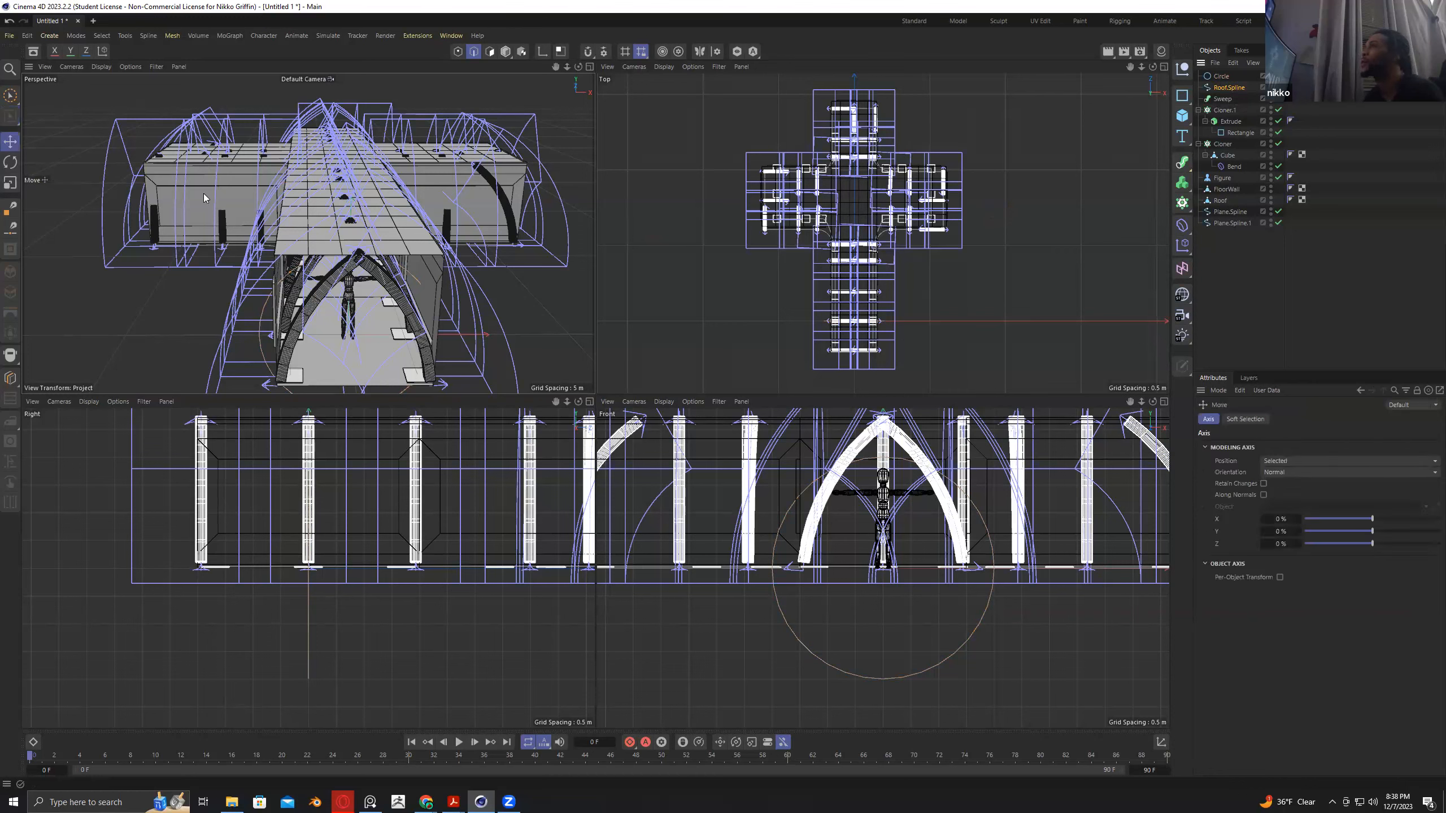
{"action": "scroll", "coordinate": [391, 168], "scroll_direction": "down", "scroll_amount": 3}
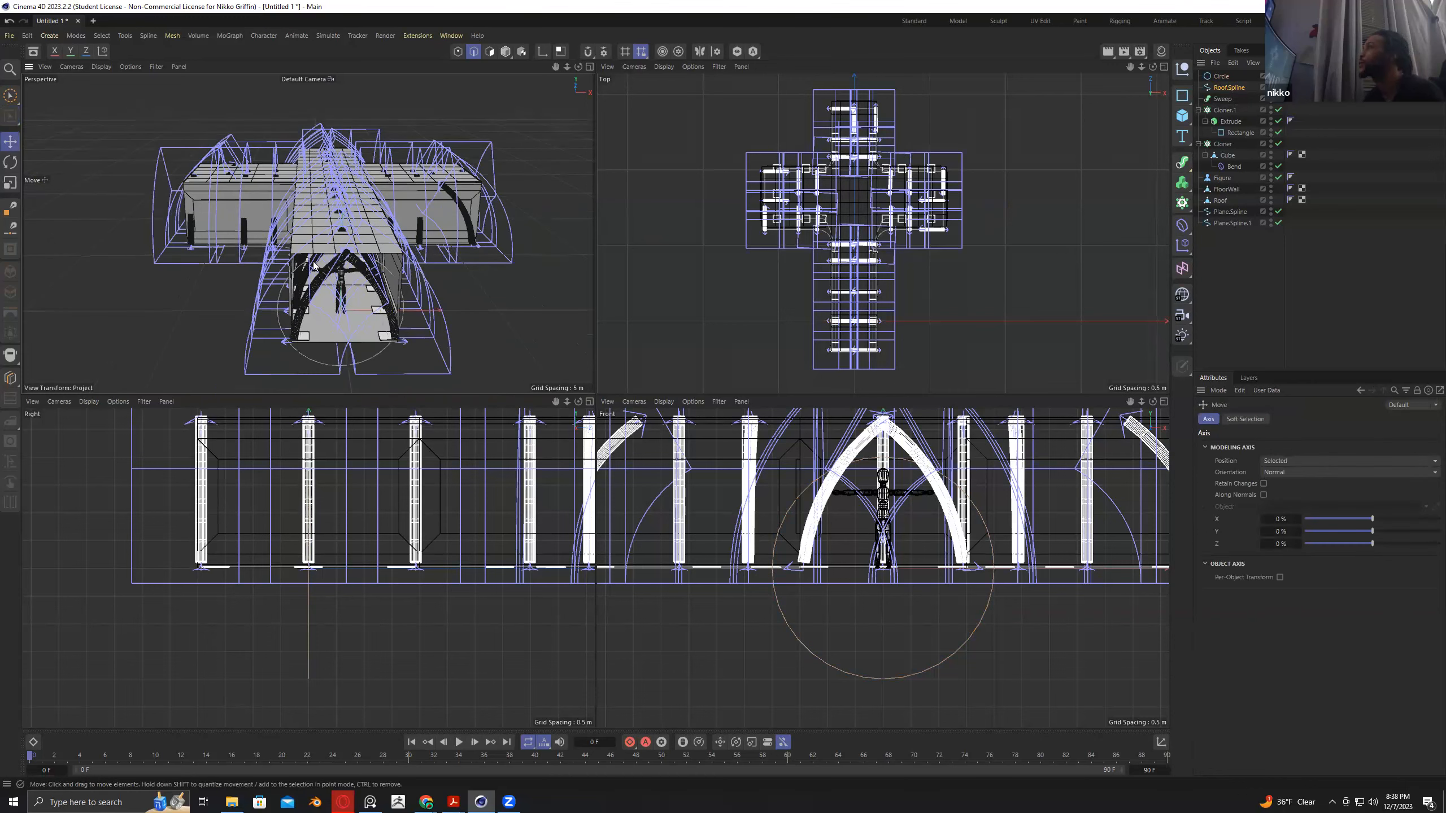
{"action": "left_click", "coordinate": [504, 52]}
{"action": "left_click_drag", "start_coordinate": [341, 250], "coordinate": [346, 150]}
{"action": "middle_click_drag", "start_coordinate": [308, 231], "coordinate": [320, 287], "text": "alt"}
{"action": "left_click_drag", "start_coordinate": [320, 286], "coordinate": [367, 260], "text": "alt"}
{"action": "middle_click_drag", "start_coordinate": [367, 259], "coordinate": [366, 267], "text": "alt"}
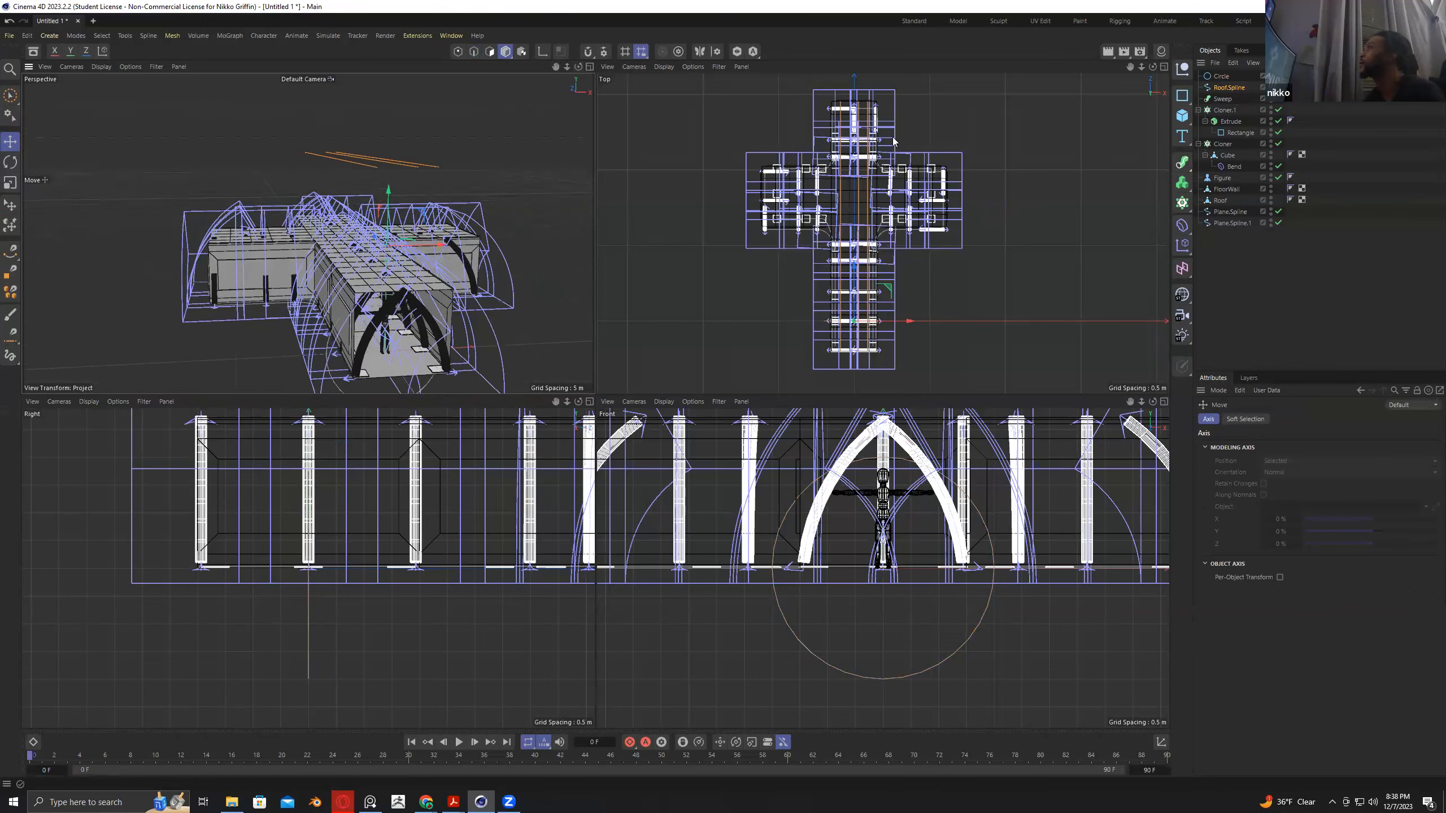
Move the circle spline up above the building and forward to the front end of the raised roof spline.
{"action": "left_click", "coordinate": [1221, 76]}
{"action": "left_click_drag", "start_coordinate": [385, 302], "coordinate": [395, 86]}
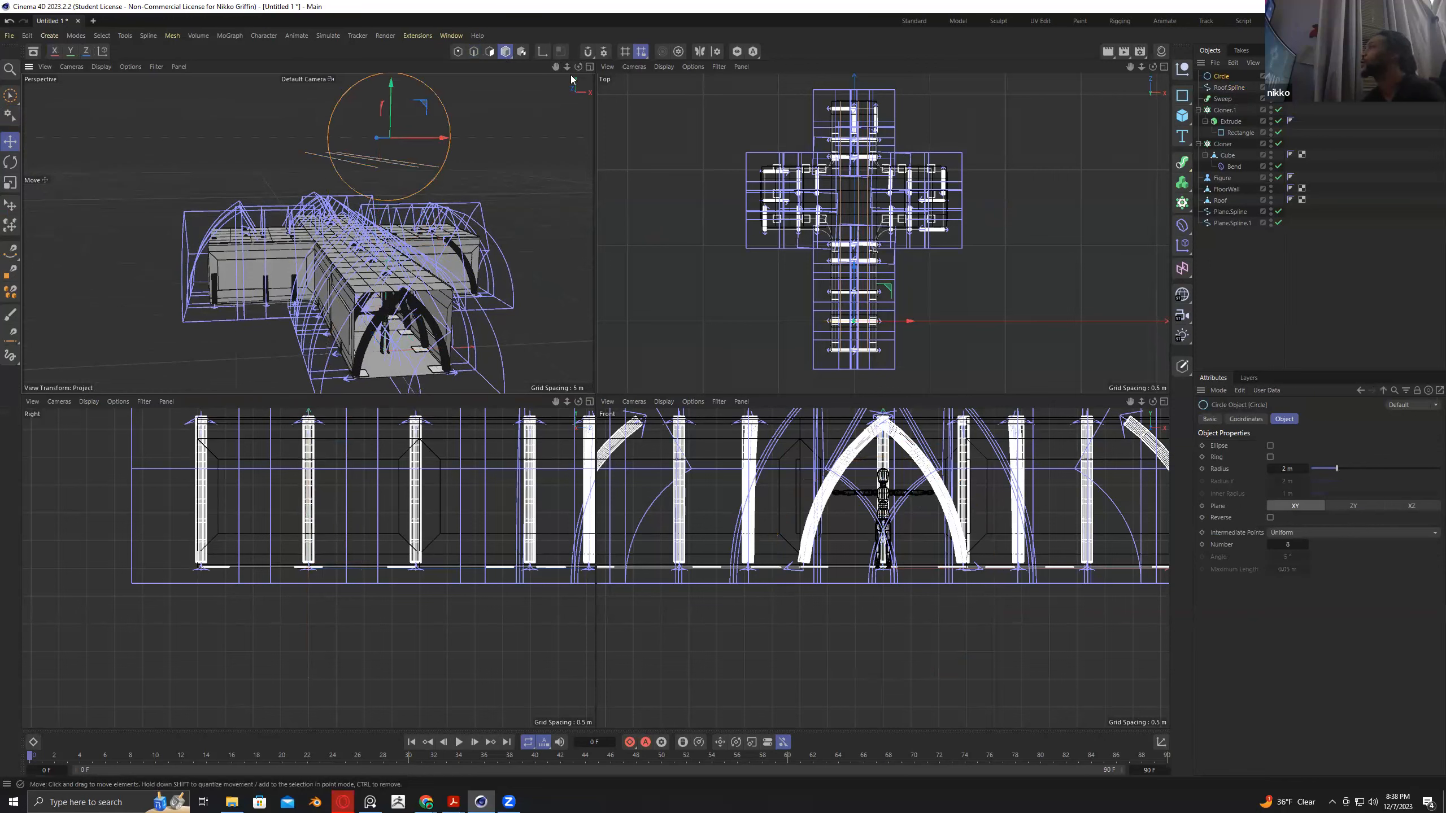
{"action": "left_click_drag", "start_coordinate": [568, 68], "coordinate": [604, 20]}
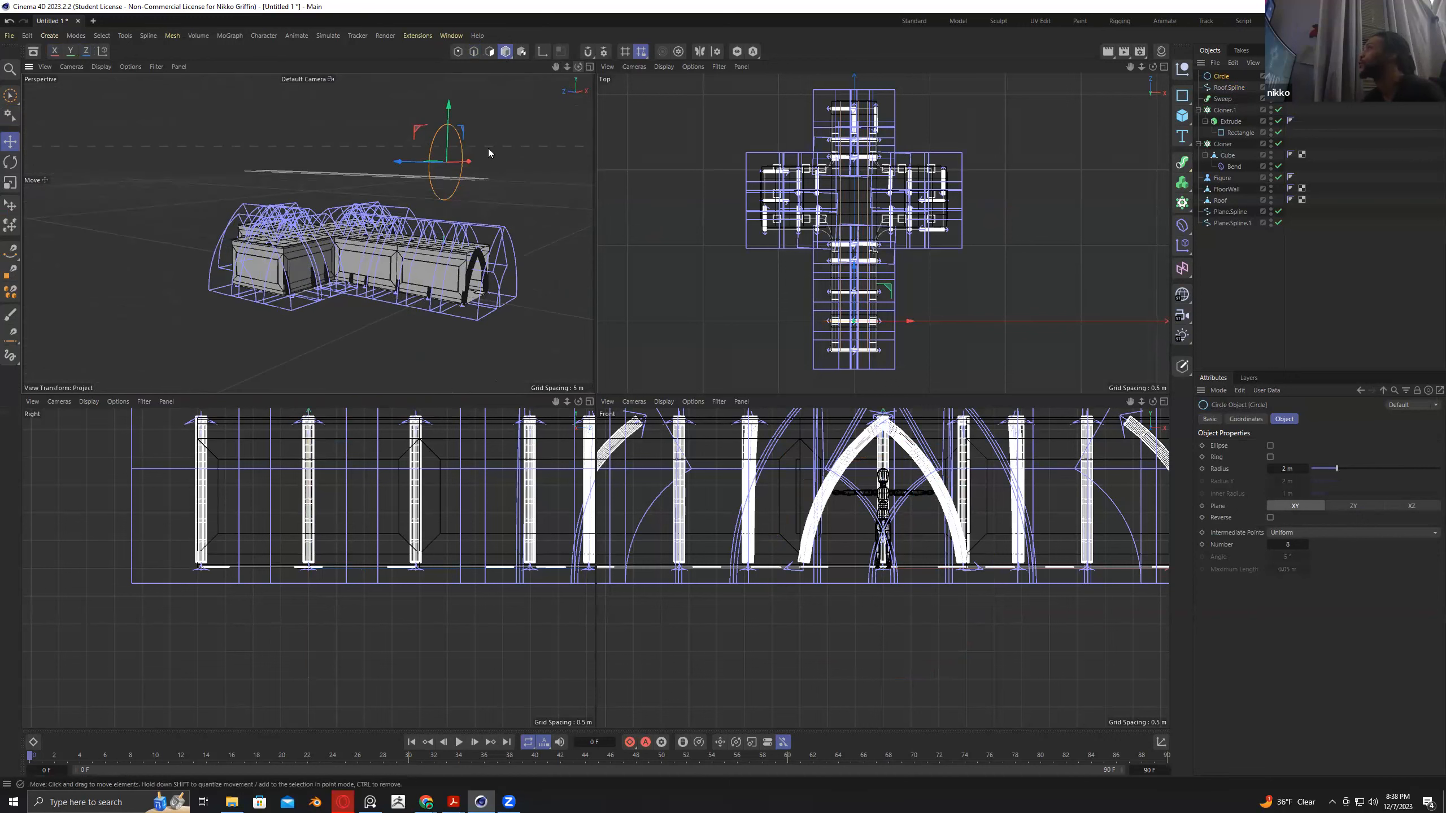
{"action": "left_click_drag", "start_coordinate": [398, 164], "coordinate": [389, 165]}
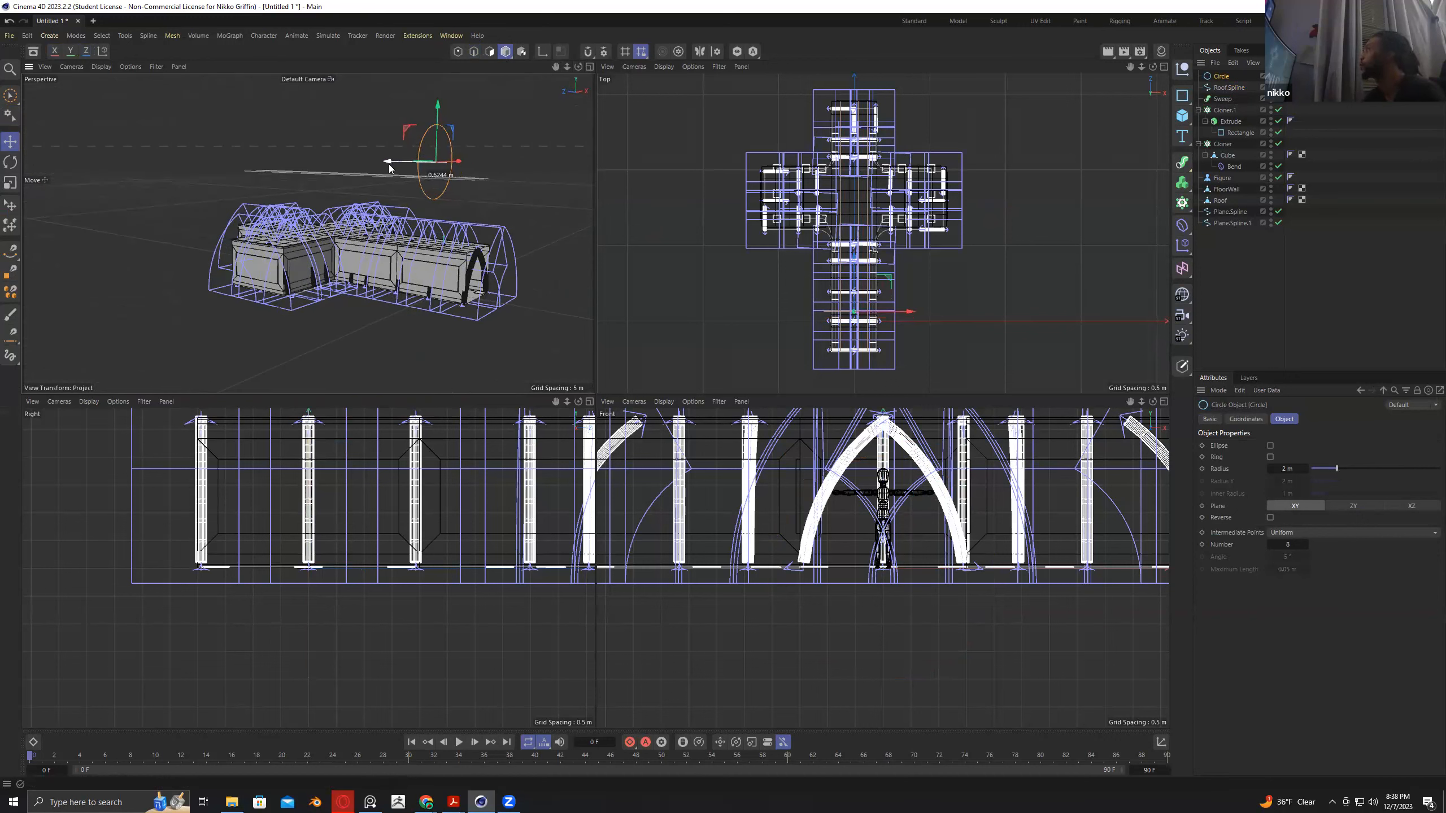
{"action": "left_click_drag", "start_coordinate": [388, 163], "coordinate": [436, 214]}
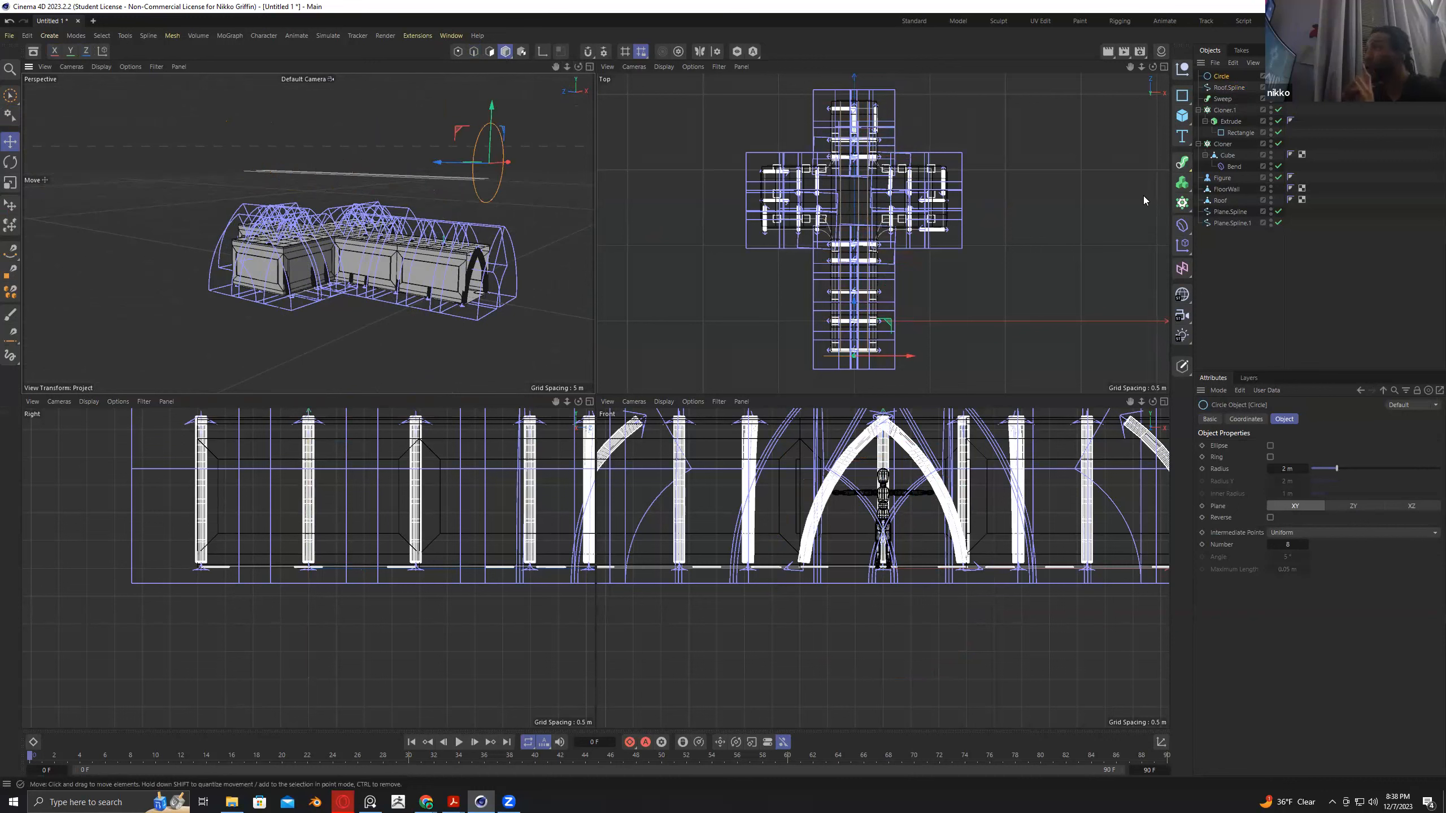
Nest the circle and the roof spline under the Sweep so the circle is swept along the roof lines.
{"action": "left_click", "coordinate": [1227, 87]}
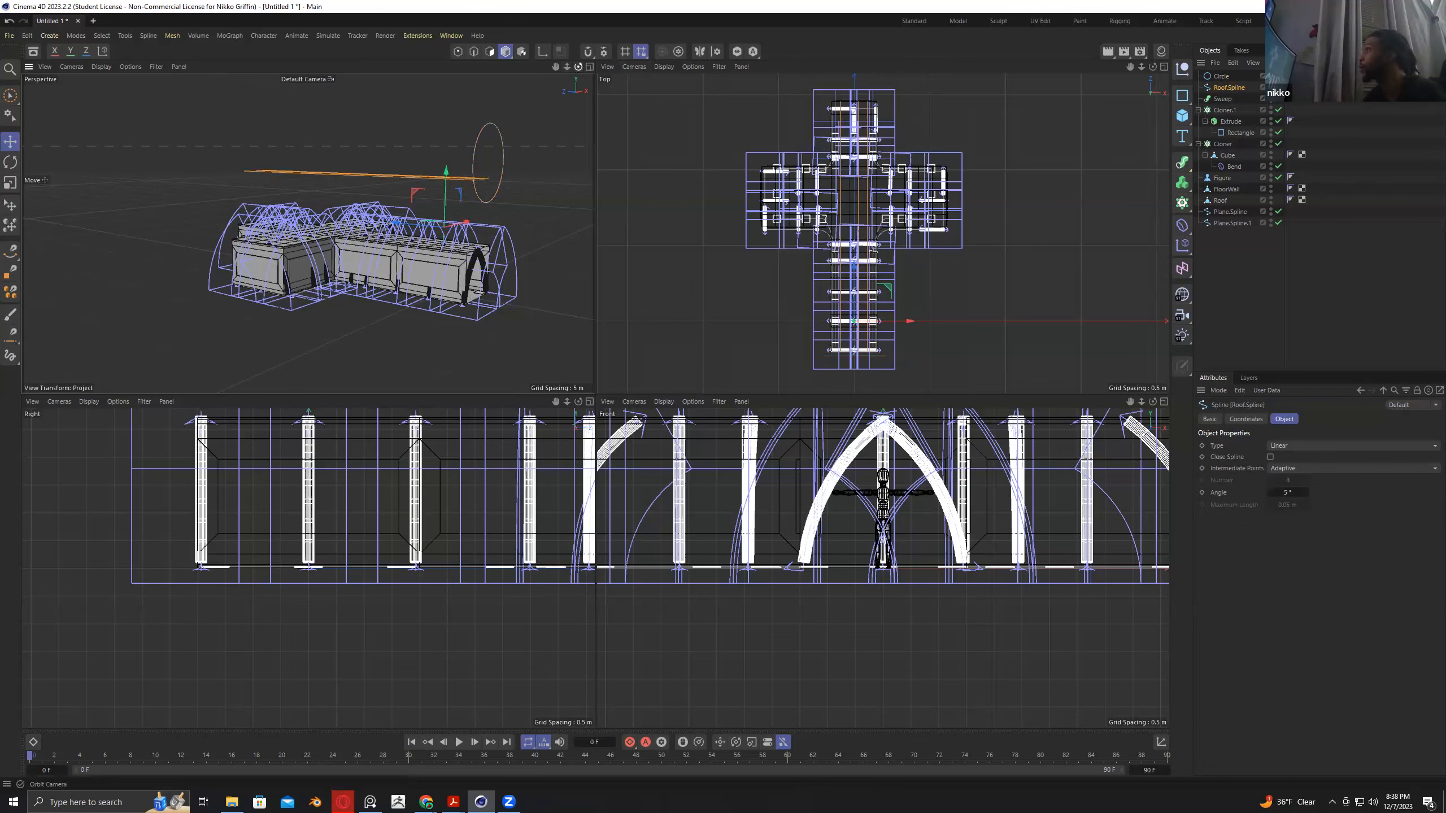
{"action": "left_click_drag", "start_coordinate": [577, 66], "coordinate": [922, 130]}
{"action": "left_click", "coordinate": [1219, 99]}
{"action": "left_click", "coordinate": [1219, 77]}
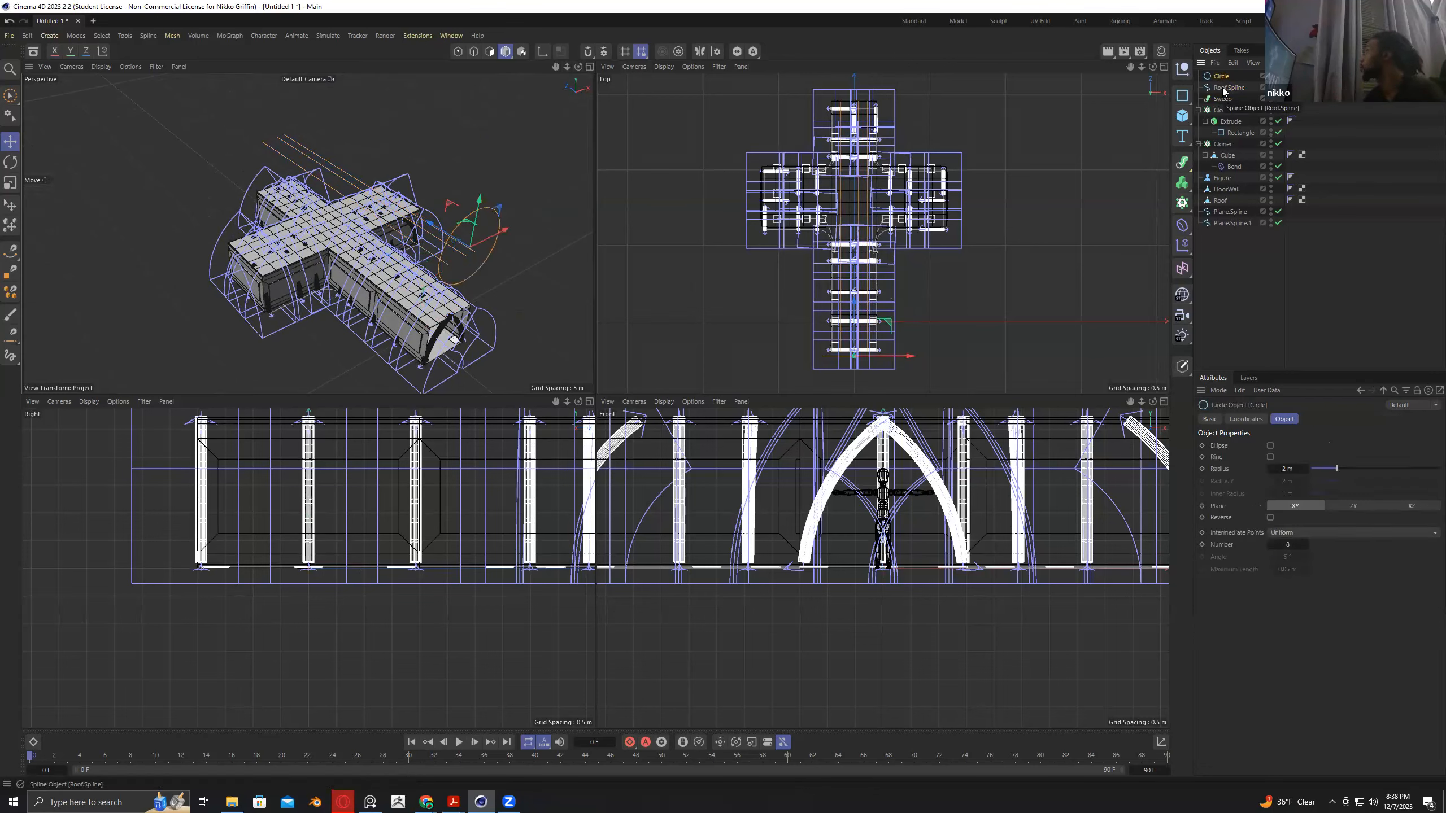
{"action": "left_click", "coordinate": [1222, 87], "text": "ctrl"}
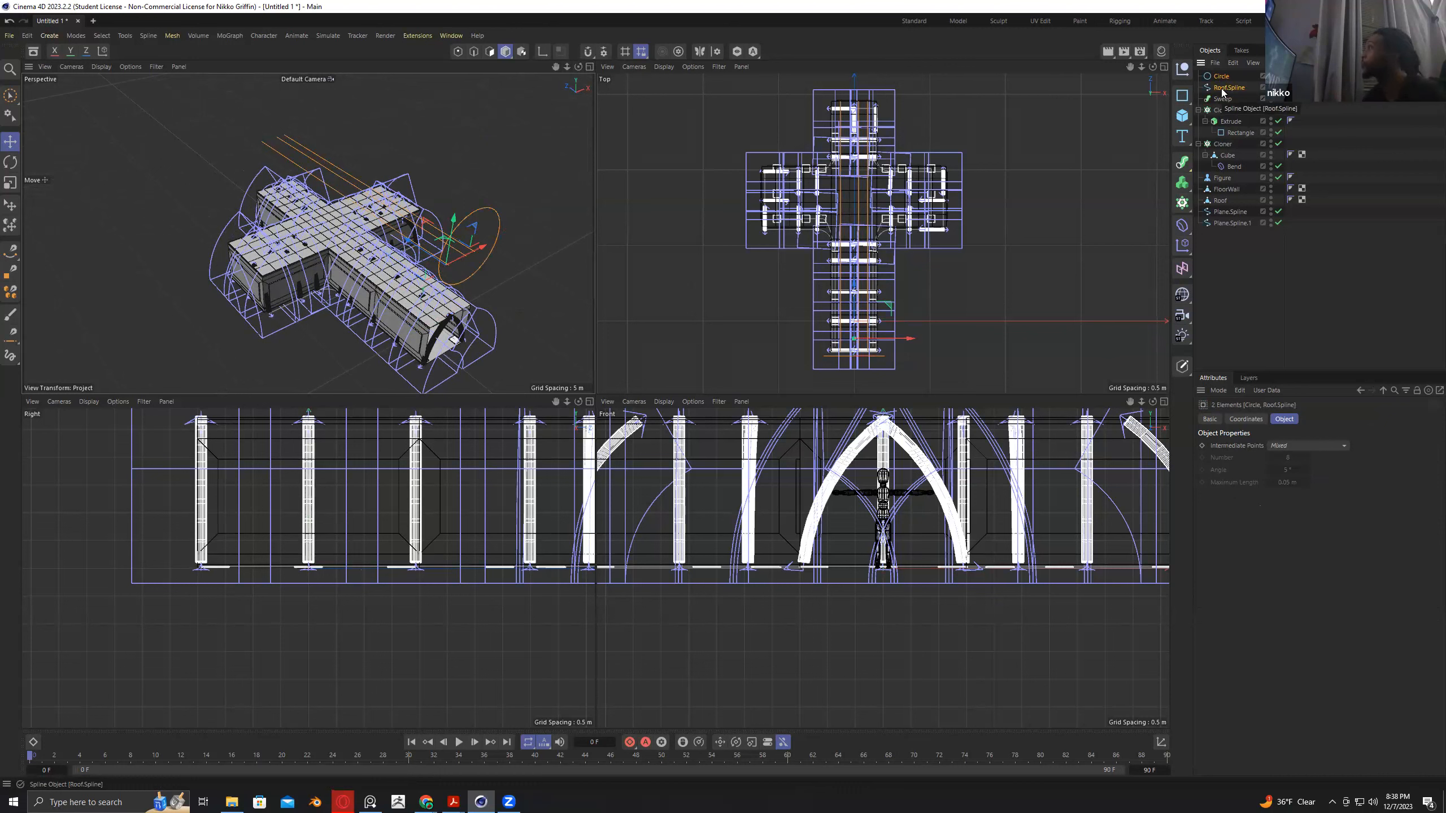
{"action": "left_click_drag", "start_coordinate": [1222, 91], "coordinate": [1225, 99]}
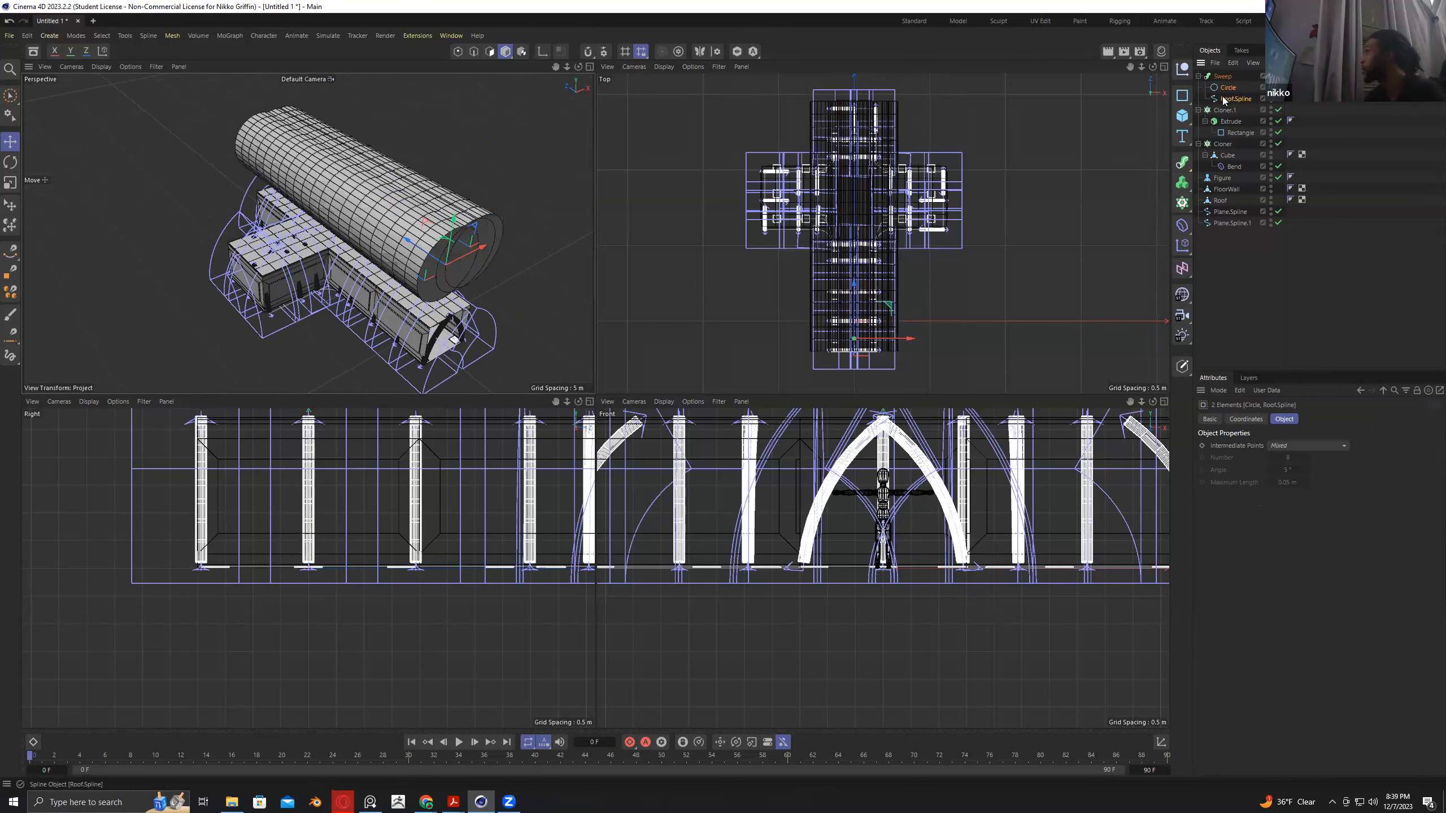
Add a rectangle spline and reduce the swept circle's radius to about 0.41 m.
{"action": "left_click", "coordinate": [1228, 91]}
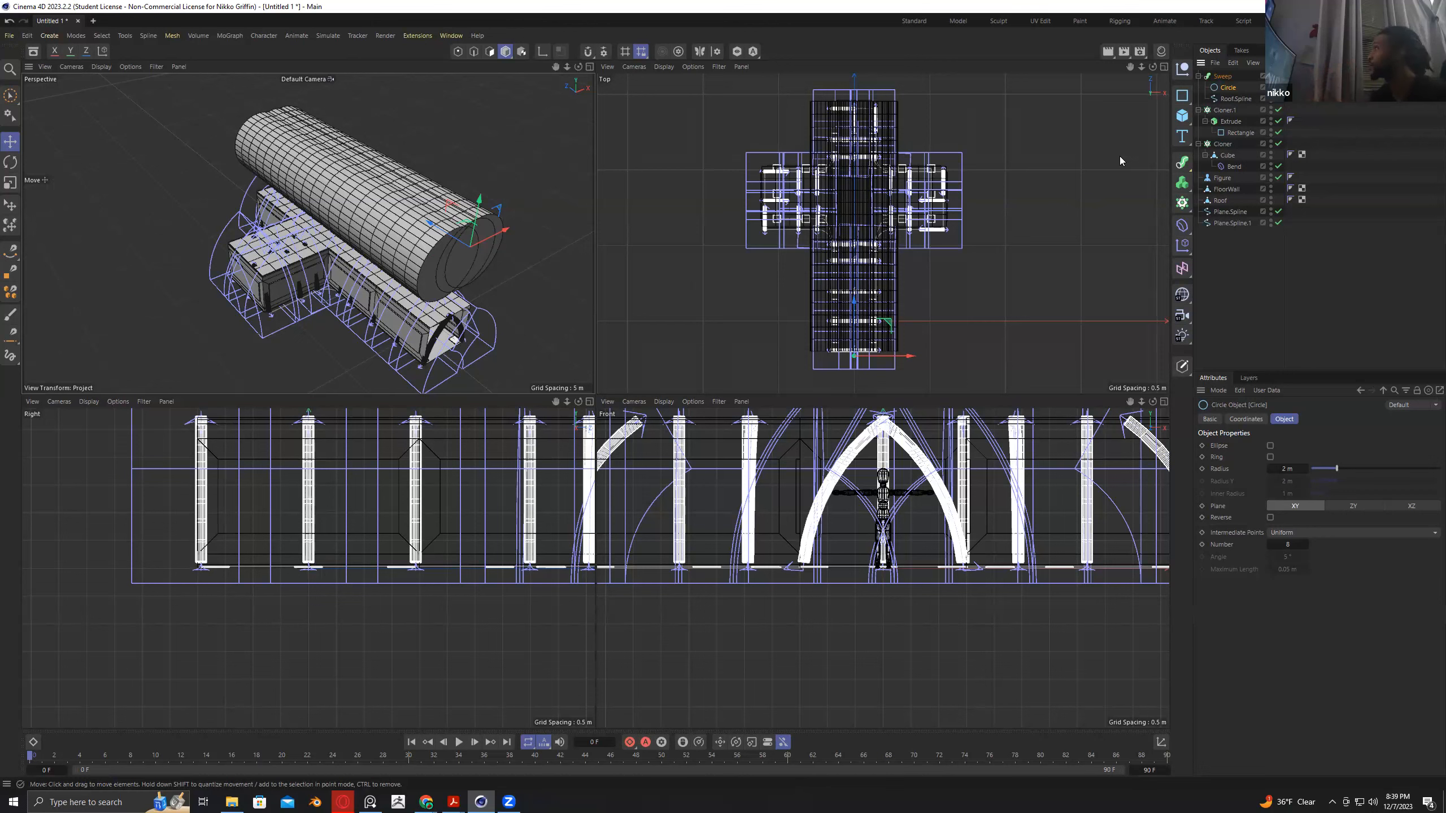
{"action": "left_click", "coordinate": [1176, 98]}
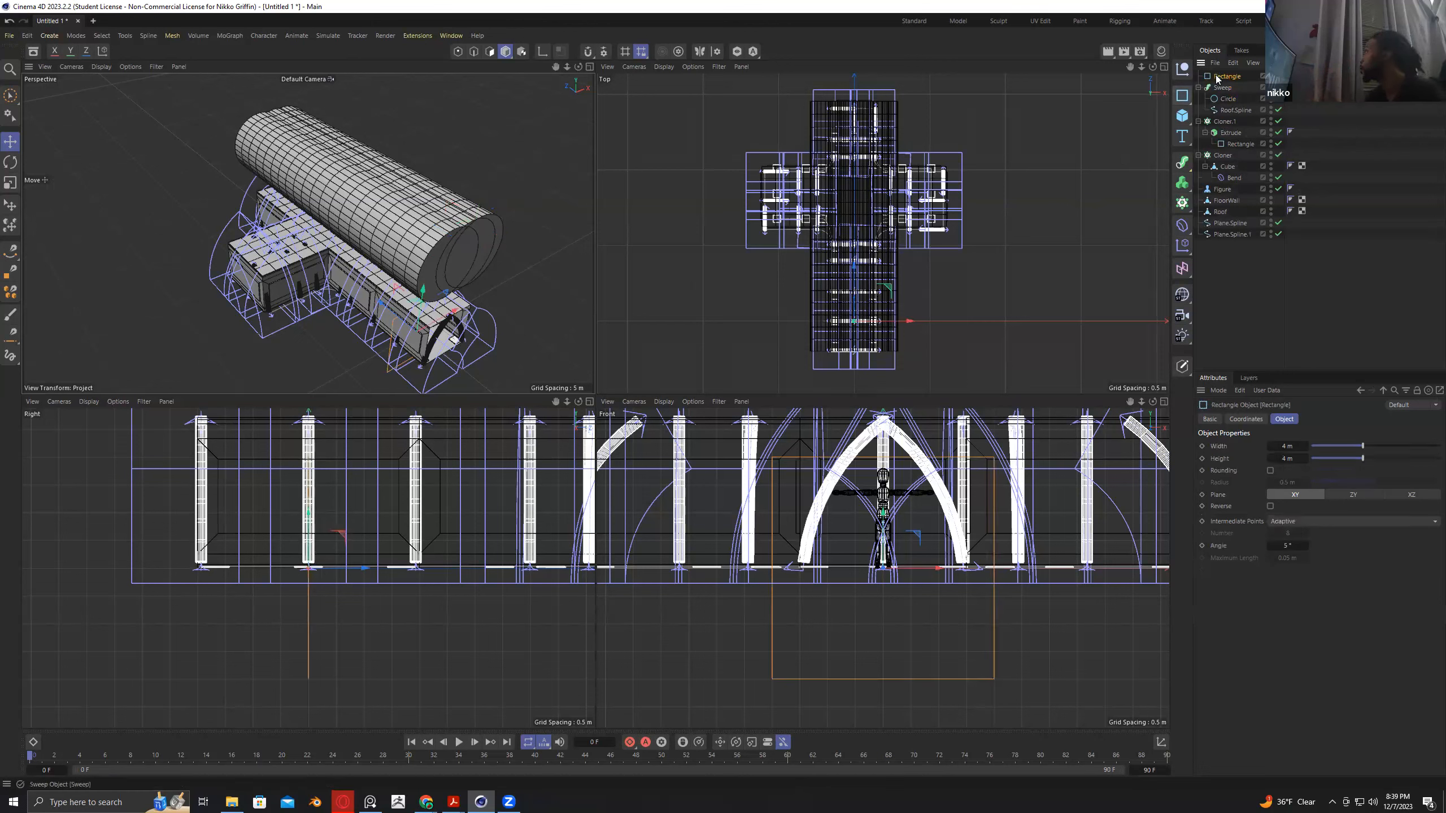
{"action": "left_click_drag", "start_coordinate": [1328, 470], "coordinate": [1317, 474]}
{"action": "mouse_move", "coordinate": [1226, 99]}
{"action": "left_mouse_down"}
{"action": "mouse_move", "coordinate": [1220, 80]}
{"action": "mouse_move", "coordinate": [1220, 103]}
{"action": "left_mouse_up"}
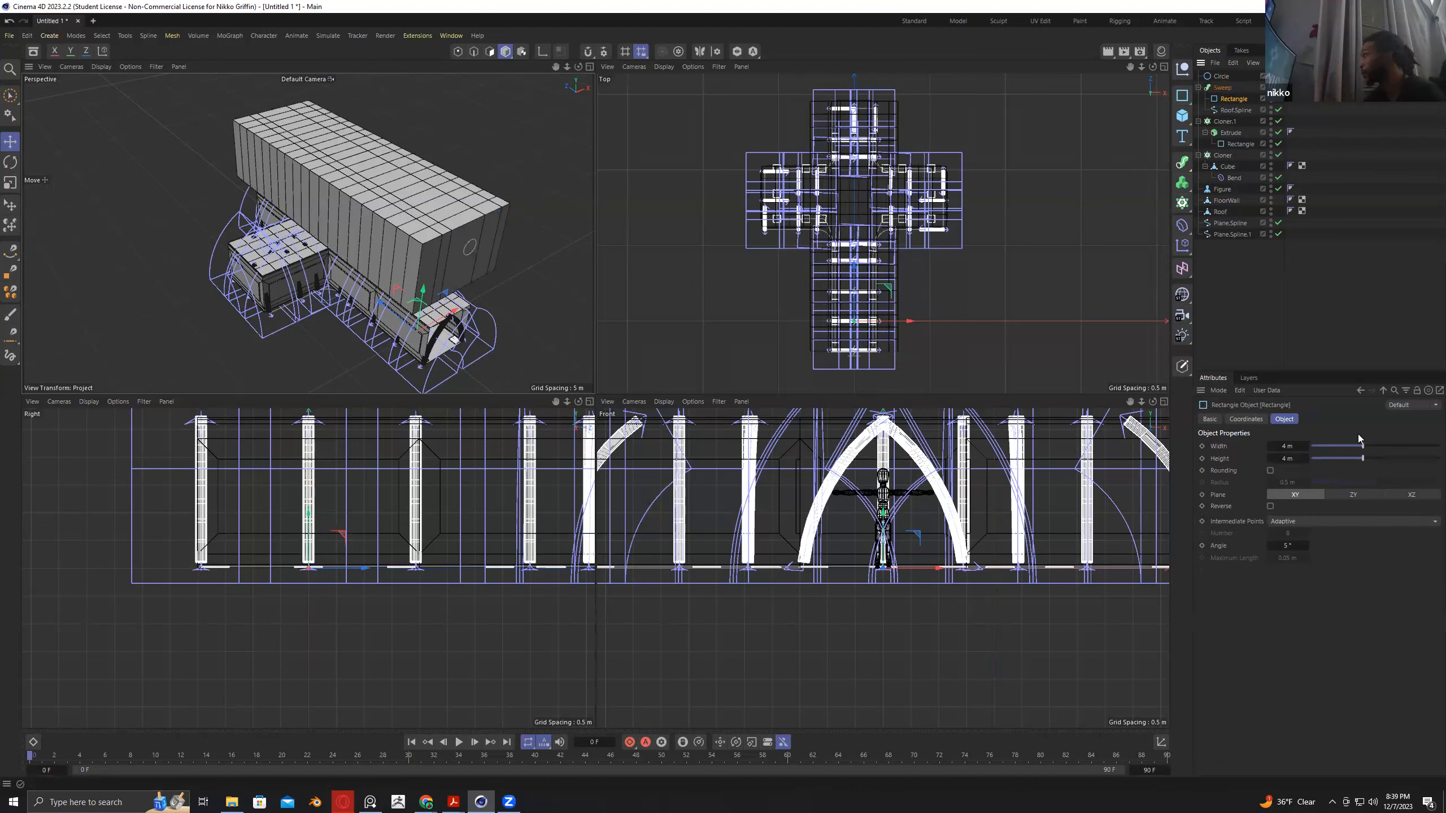
{"action": "left_click_drag", "start_coordinate": [1351, 447], "coordinate": [1314, 451]}
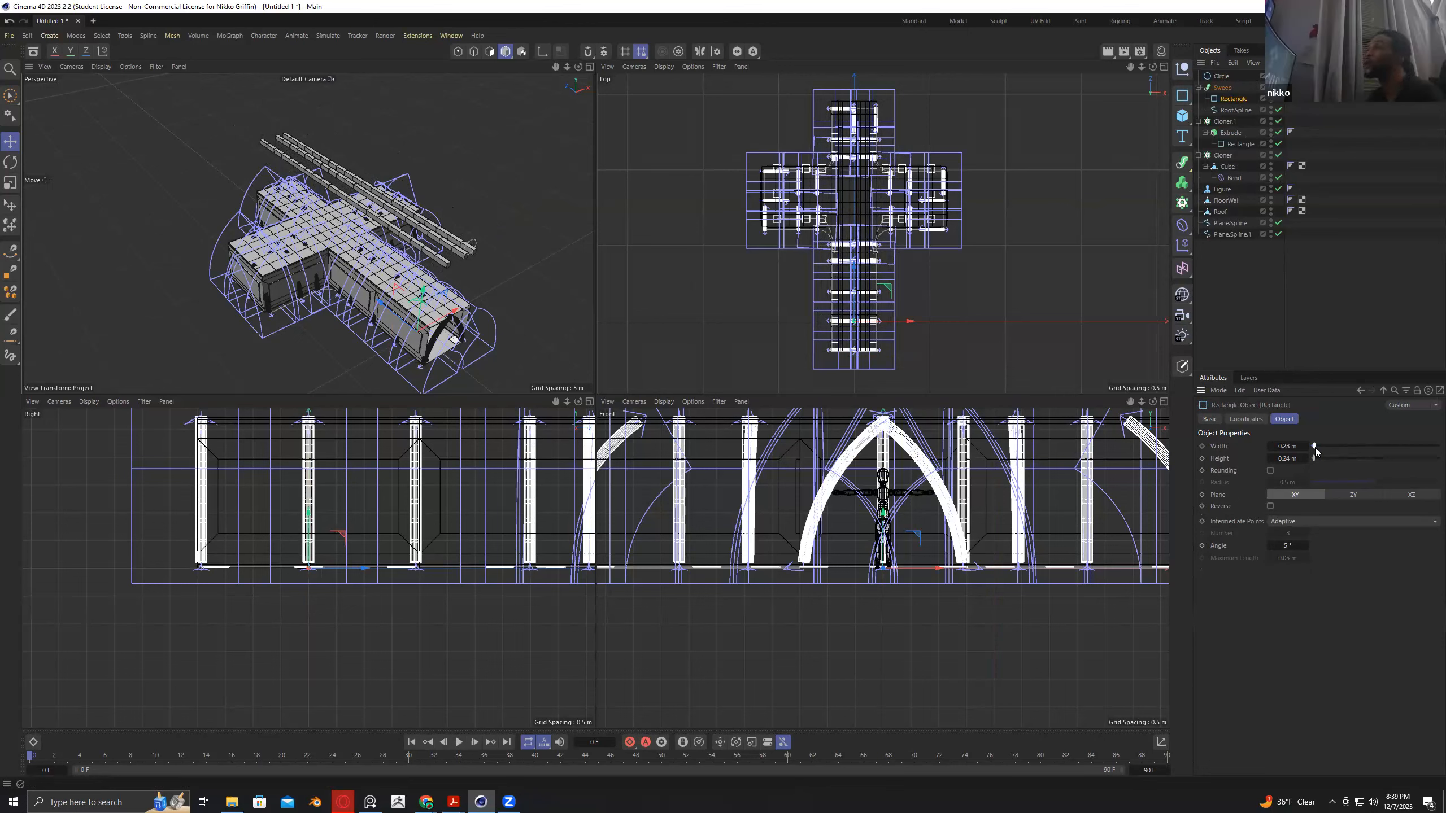
{"action": "key", "text": "ctrl+z"}
{"action": "key", "text": "ctrl+z"}
{"action": "key", "text": "ctrl+z"}
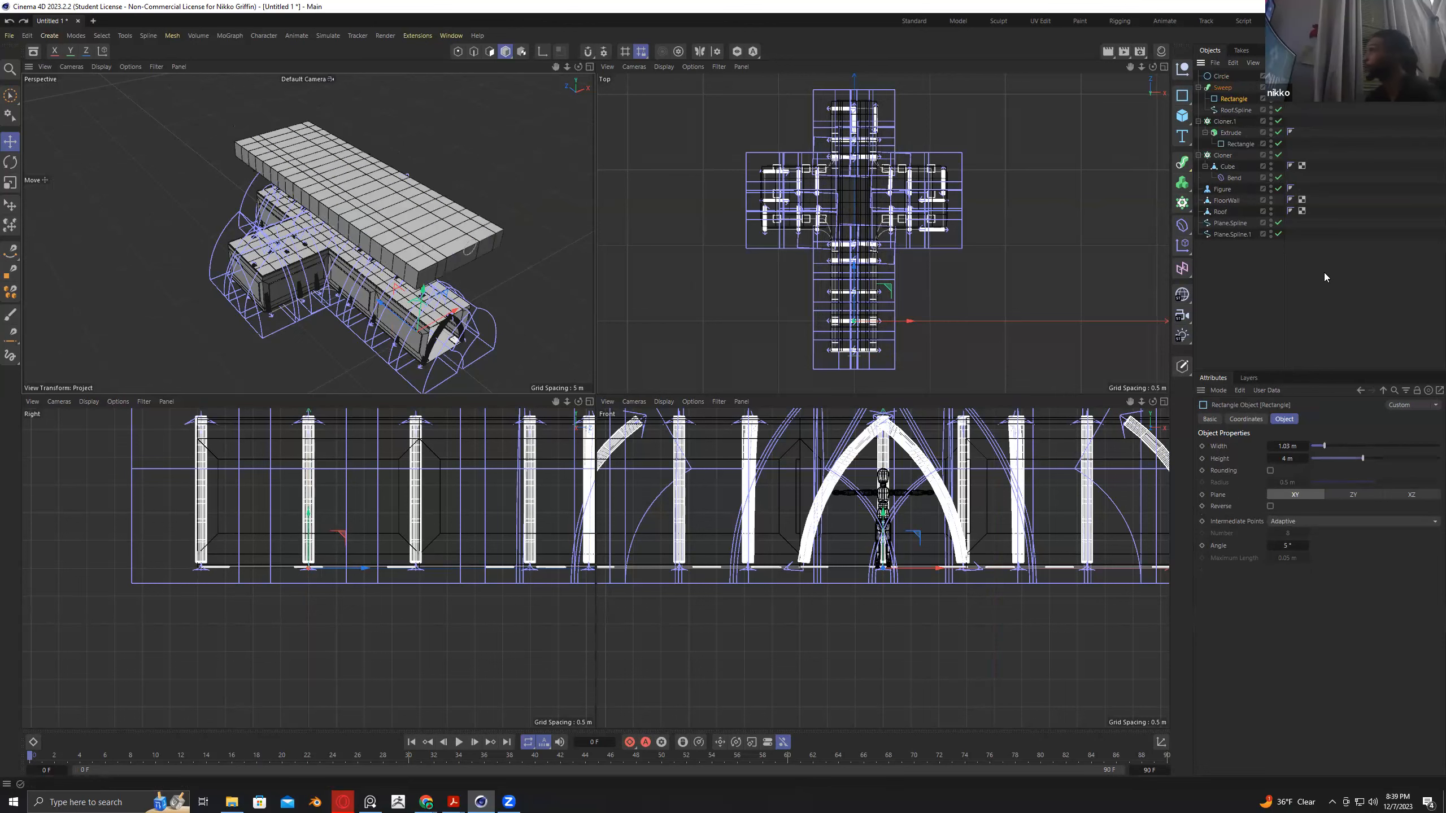
{"action": "key", "text": "ctrl+z"}
{"action": "key", "text": "ctrl+z"}
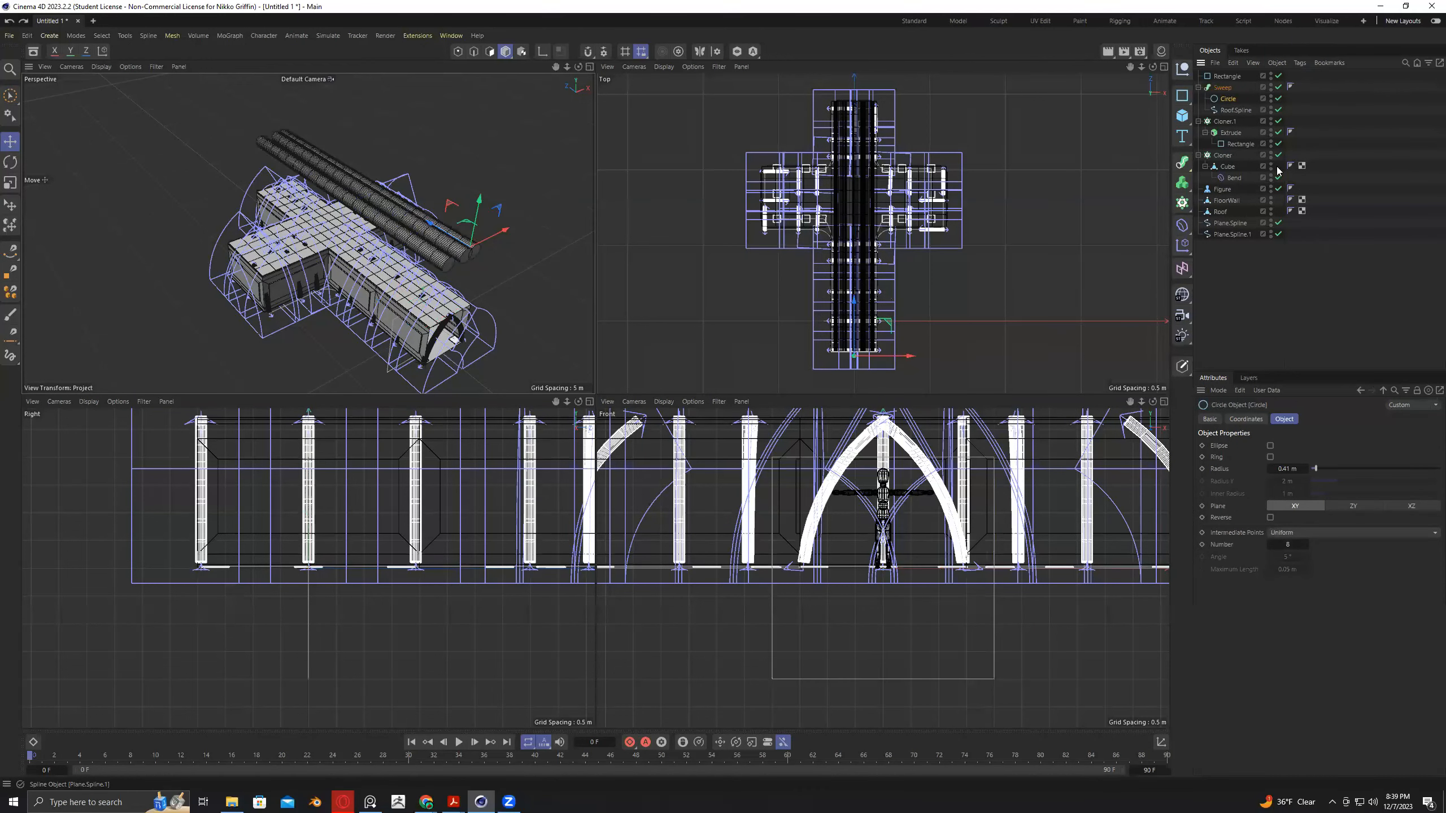
Reduce the swept circle's radius to about 0.24 m to thin the roof beams.
{"action": "left_click_drag", "start_coordinate": [1314, 471], "coordinate": [1315, 471]}
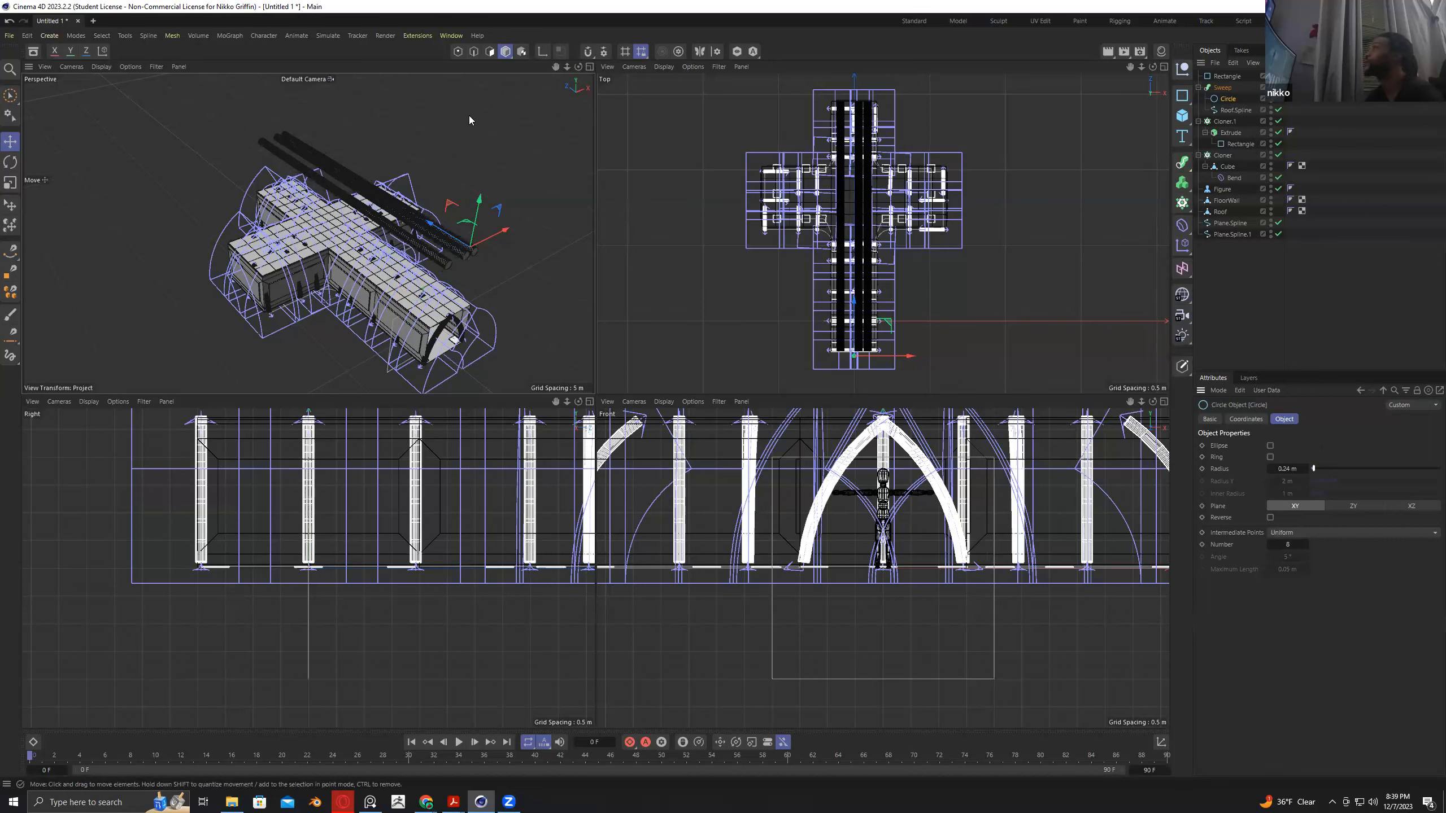
{"action": "scroll", "coordinate": [433, 211], "scroll_direction": "up", "scroll_amount": 5}
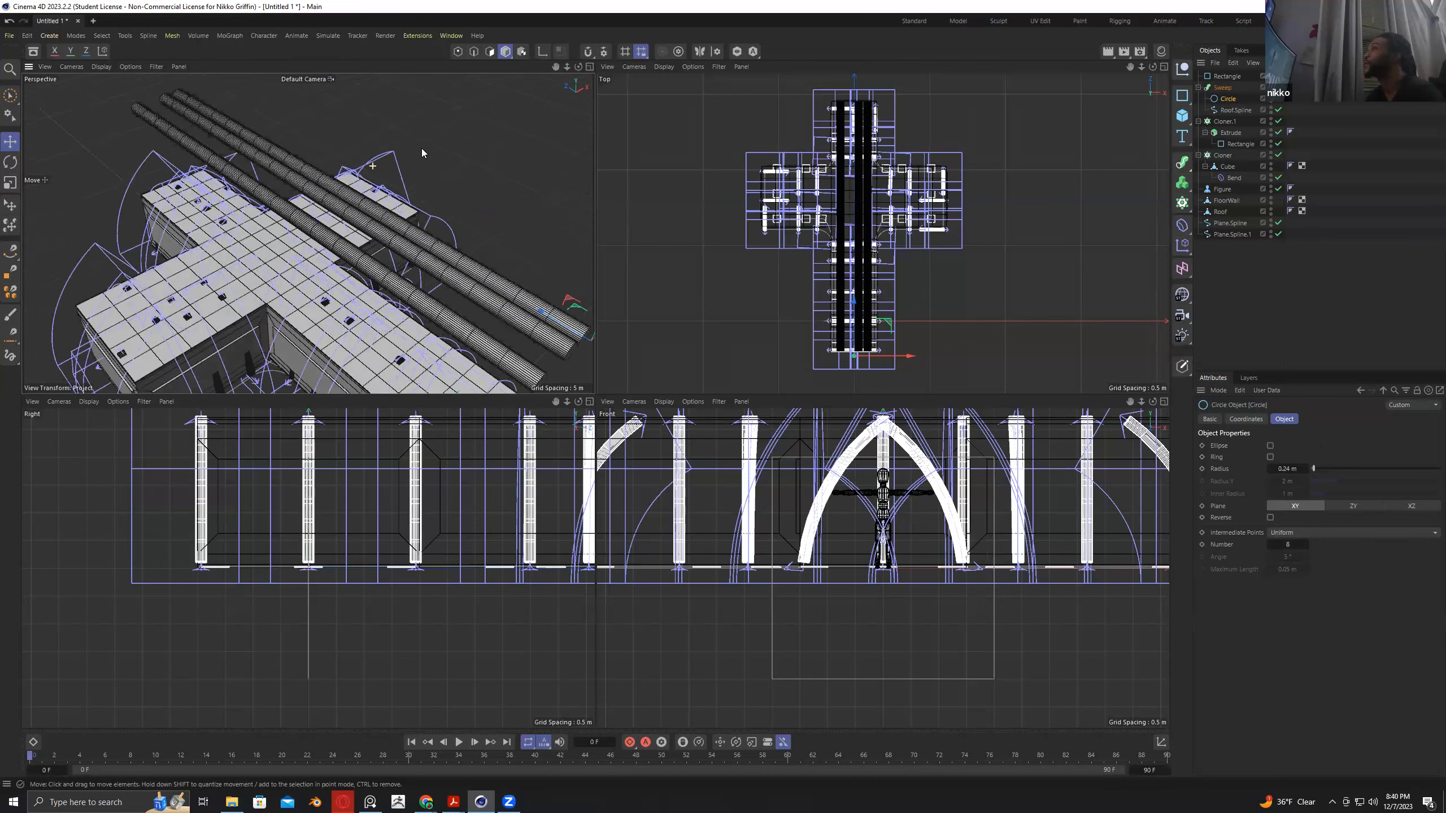
{"action": "left_click_drag", "start_coordinate": [421, 149], "coordinate": [373, 185], "text": "alt"}
{"action": "left_click_drag", "start_coordinate": [568, 67], "coordinate": [578, 67]}
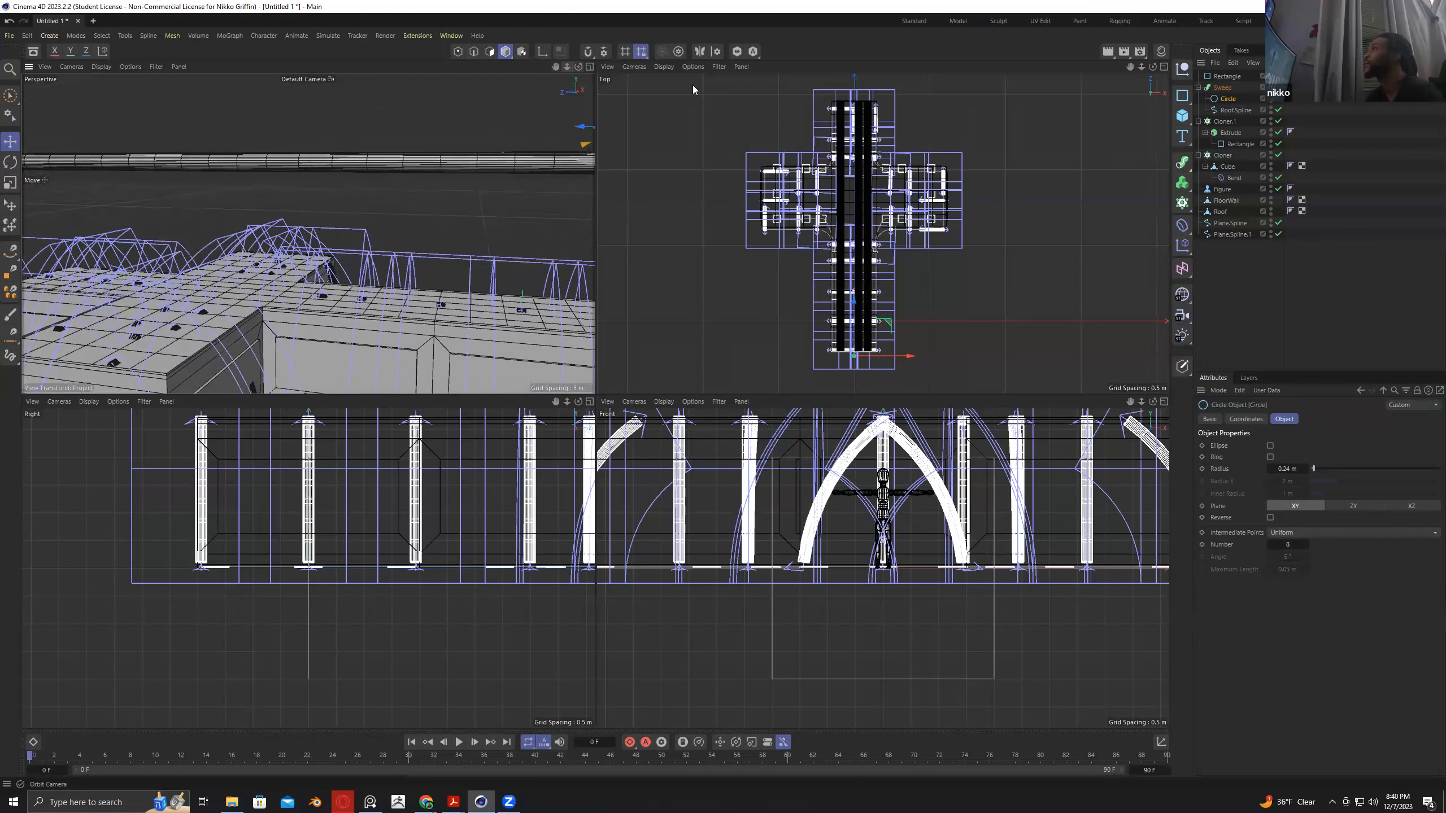
Disable the Sweep and select a single point near the middle of the roof spline in point mode.
{"action": "left_click", "coordinate": [1279, 87]}
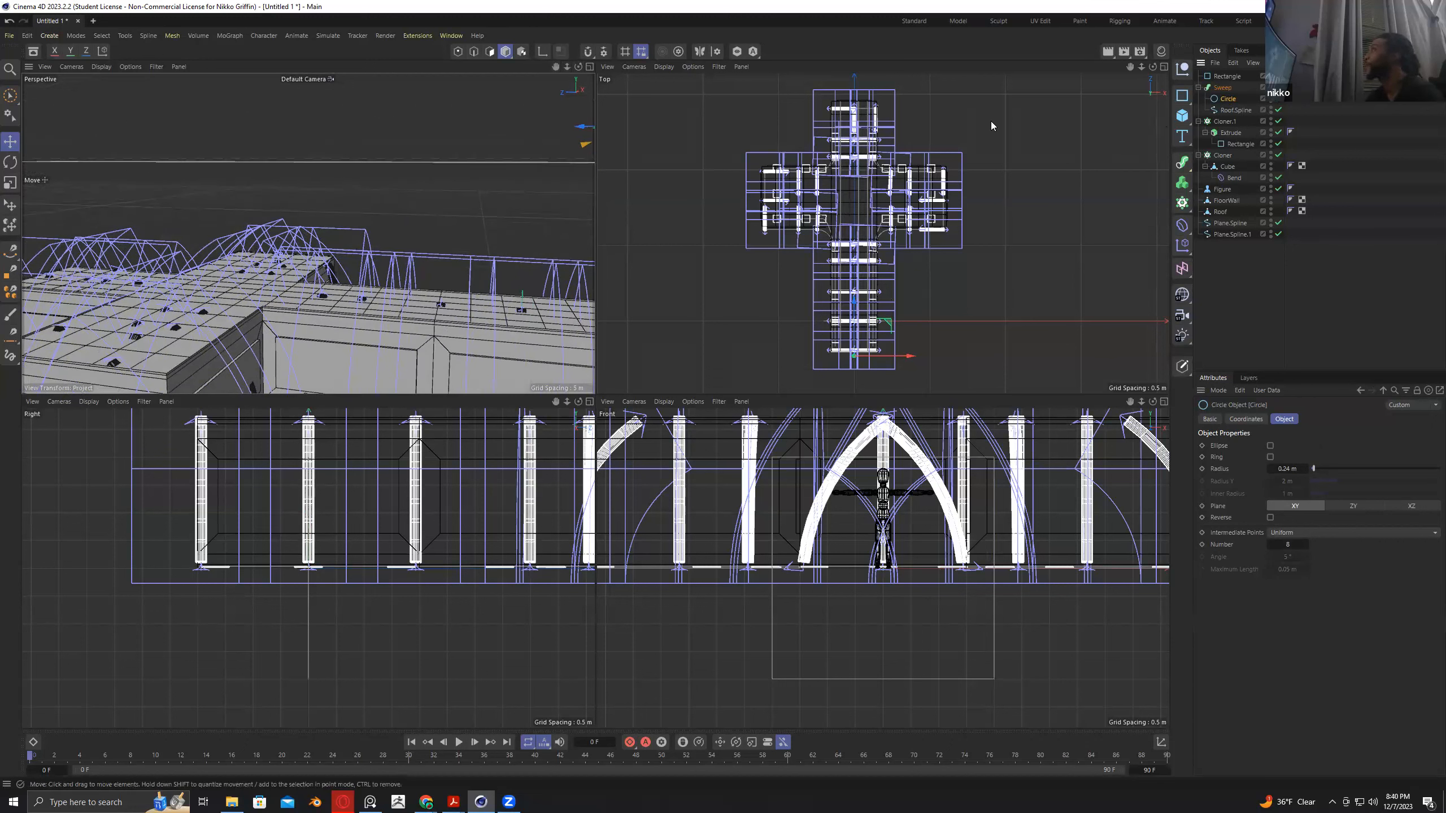
{"action": "left_click", "coordinate": [1230, 110]}
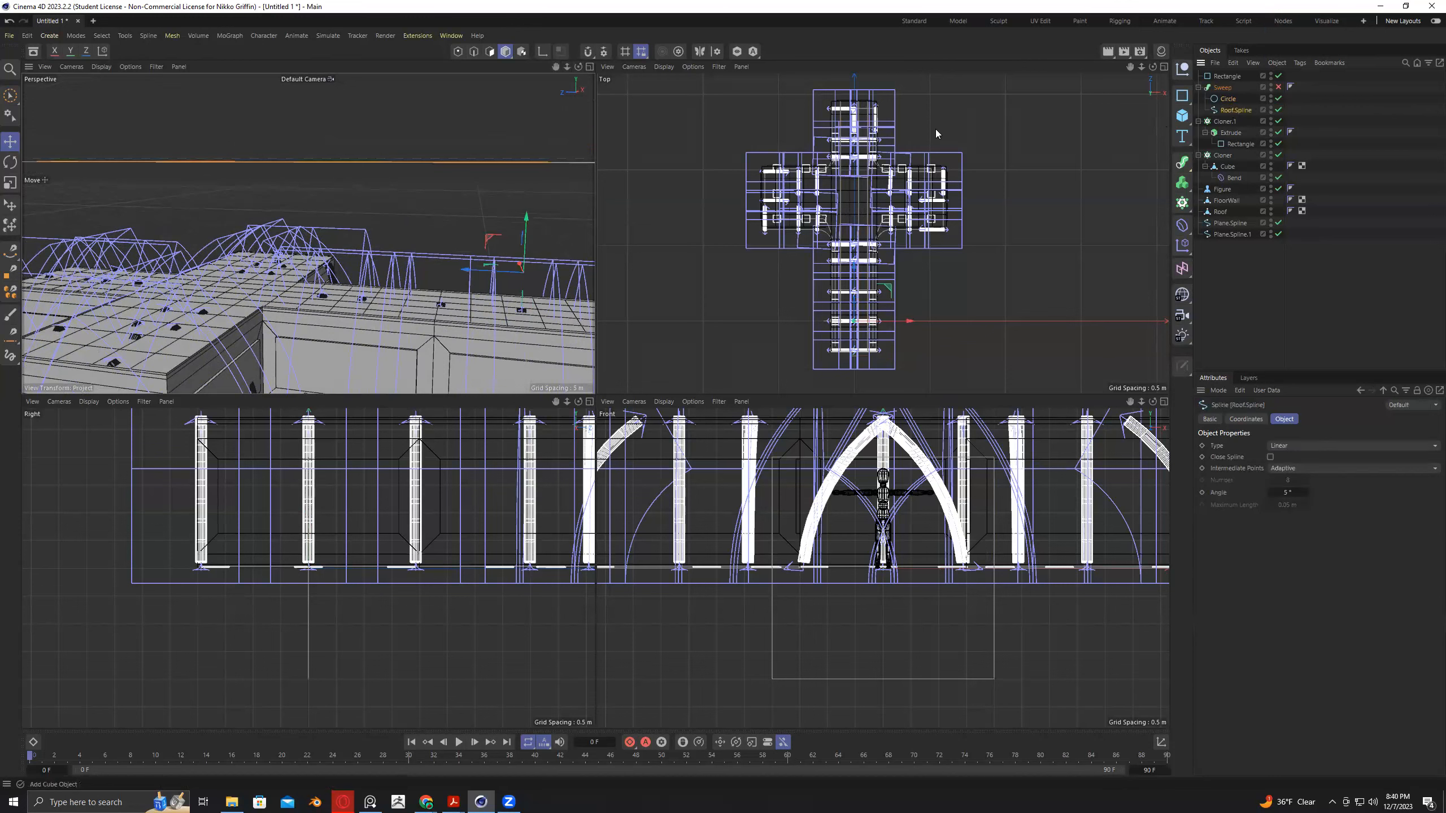
{"action": "left_click", "coordinate": [457, 52]}
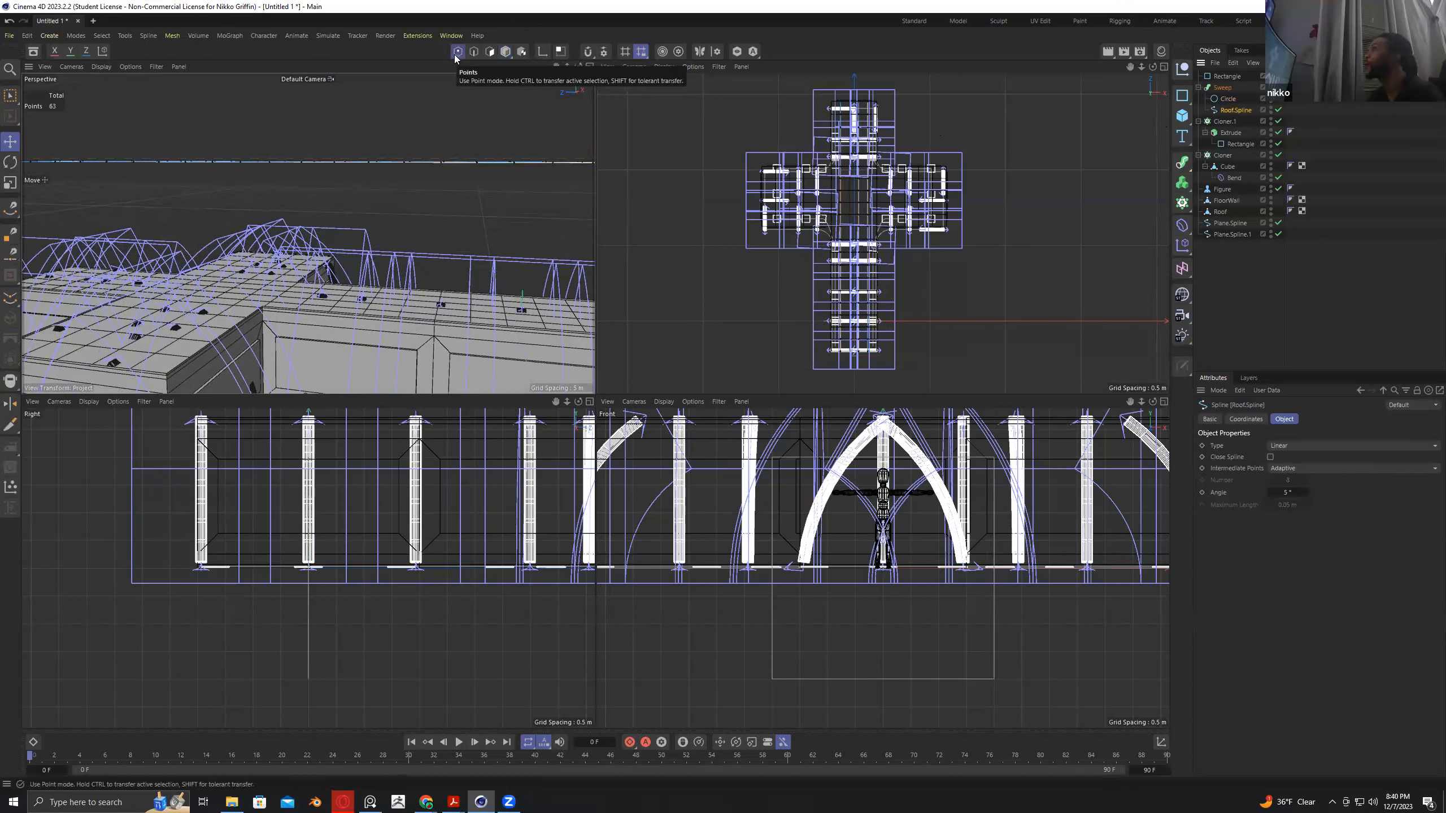
{"action": "left_click_drag", "start_coordinate": [454, 99], "coordinate": [434, 107], "text": "alt"}
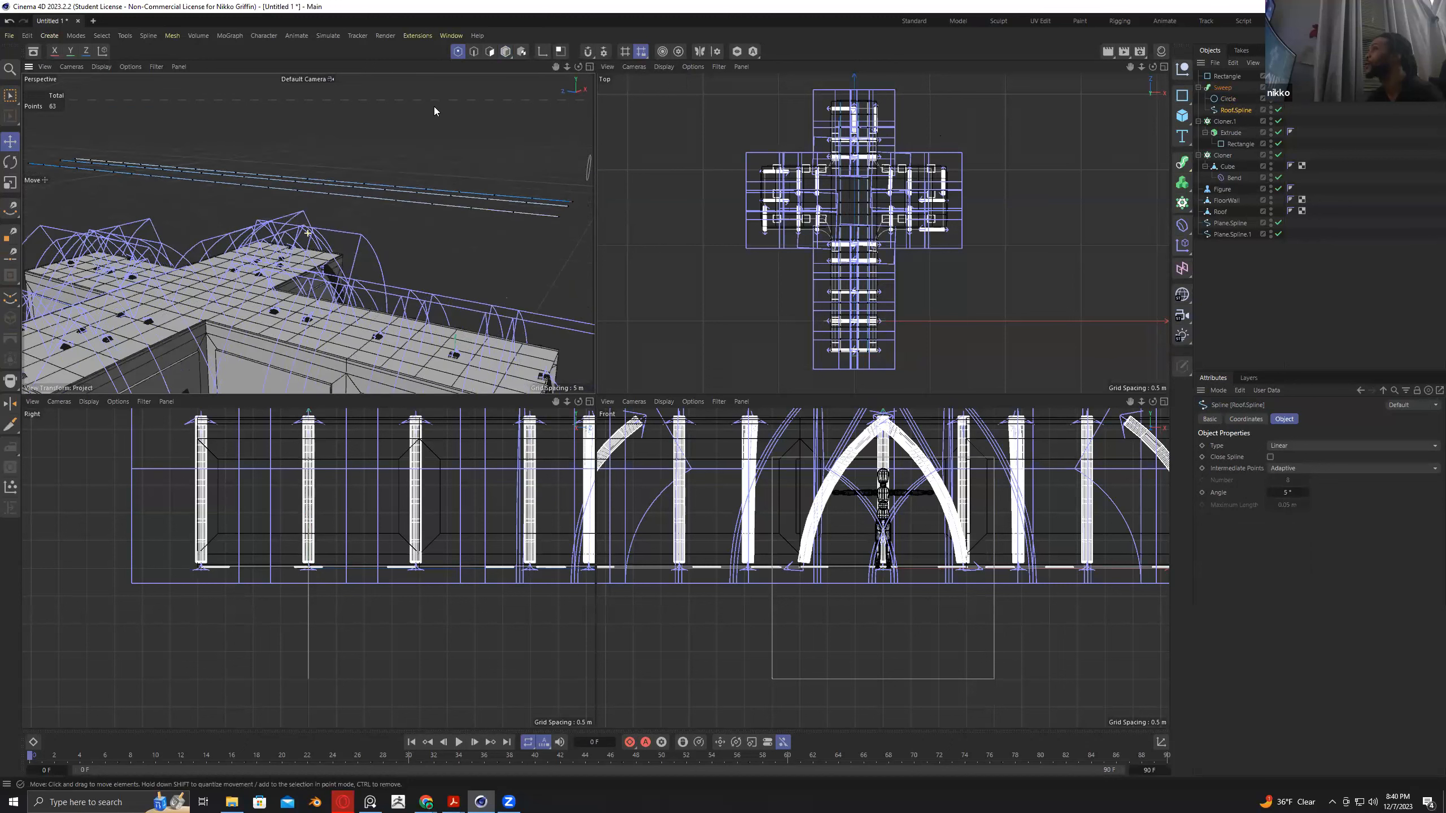
{"action": "left_click", "coordinate": [244, 179]}
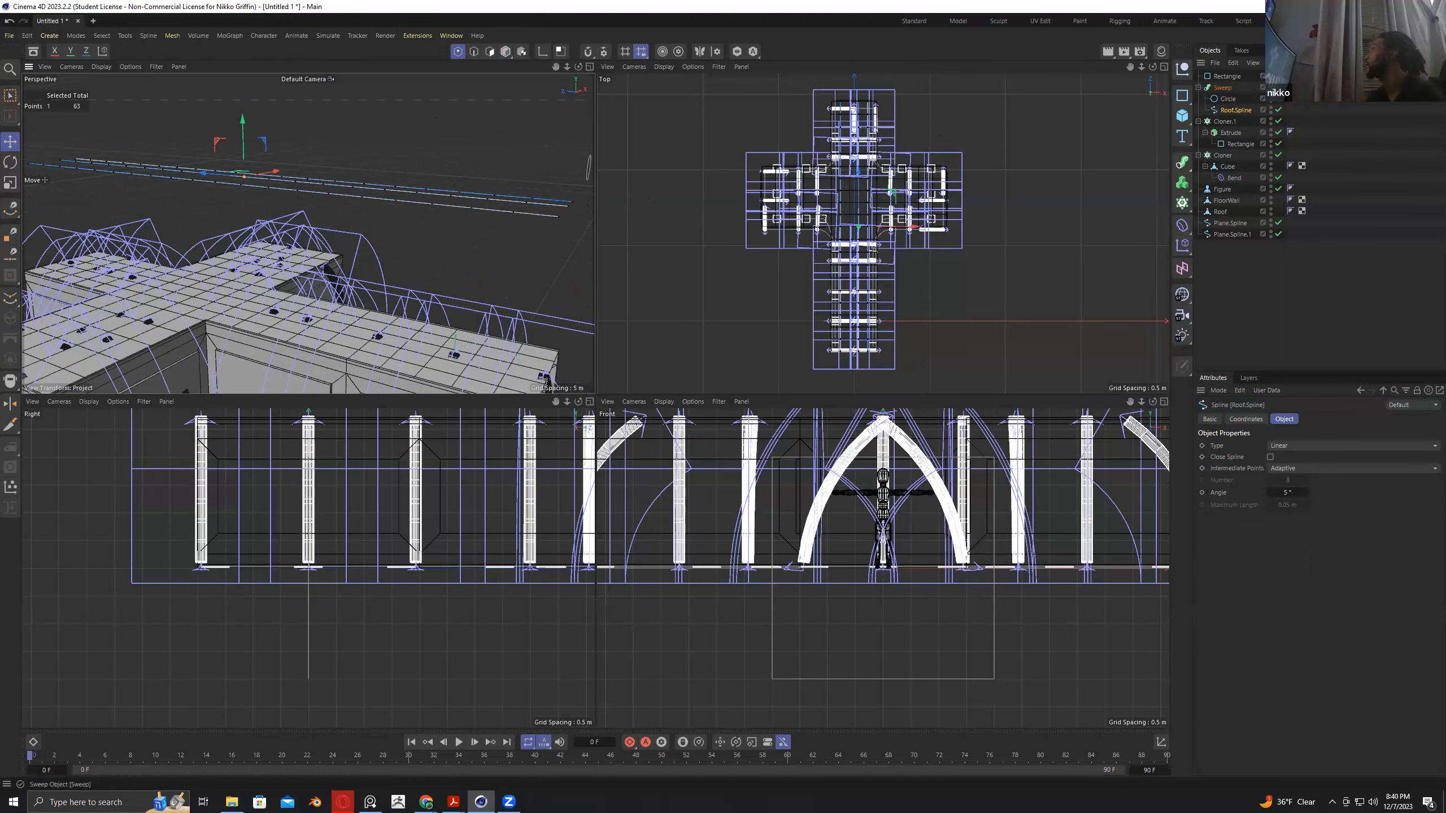
Re-enable the Sweep, try pulling the selected roof spline point downward, and undo the move.
{"action": "left_click", "coordinate": [1278, 87]}
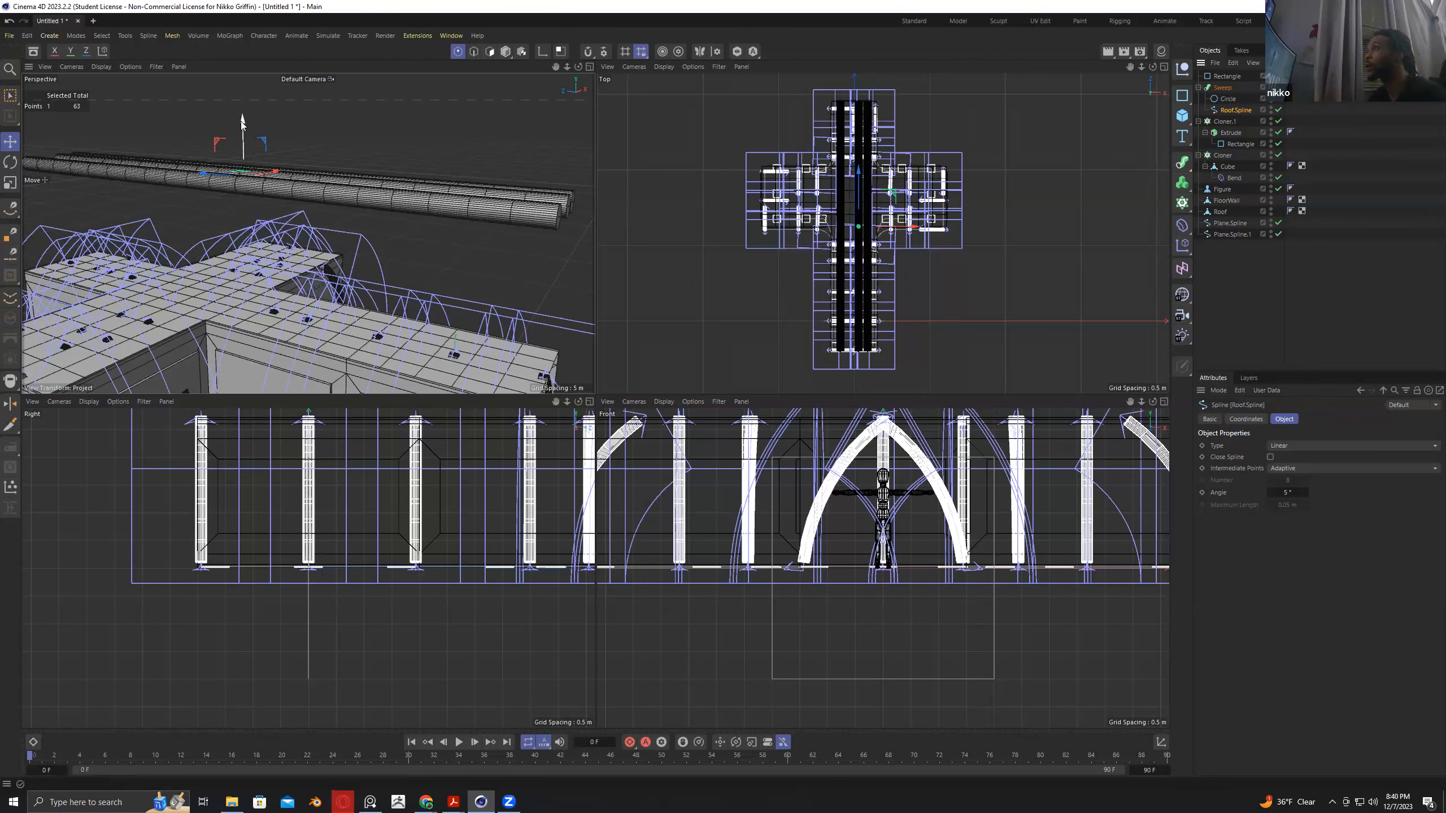
{"action": "left_click_drag", "start_coordinate": [242, 117], "coordinate": [232, 179]}
{"action": "key", "text": "ctrl+z"}
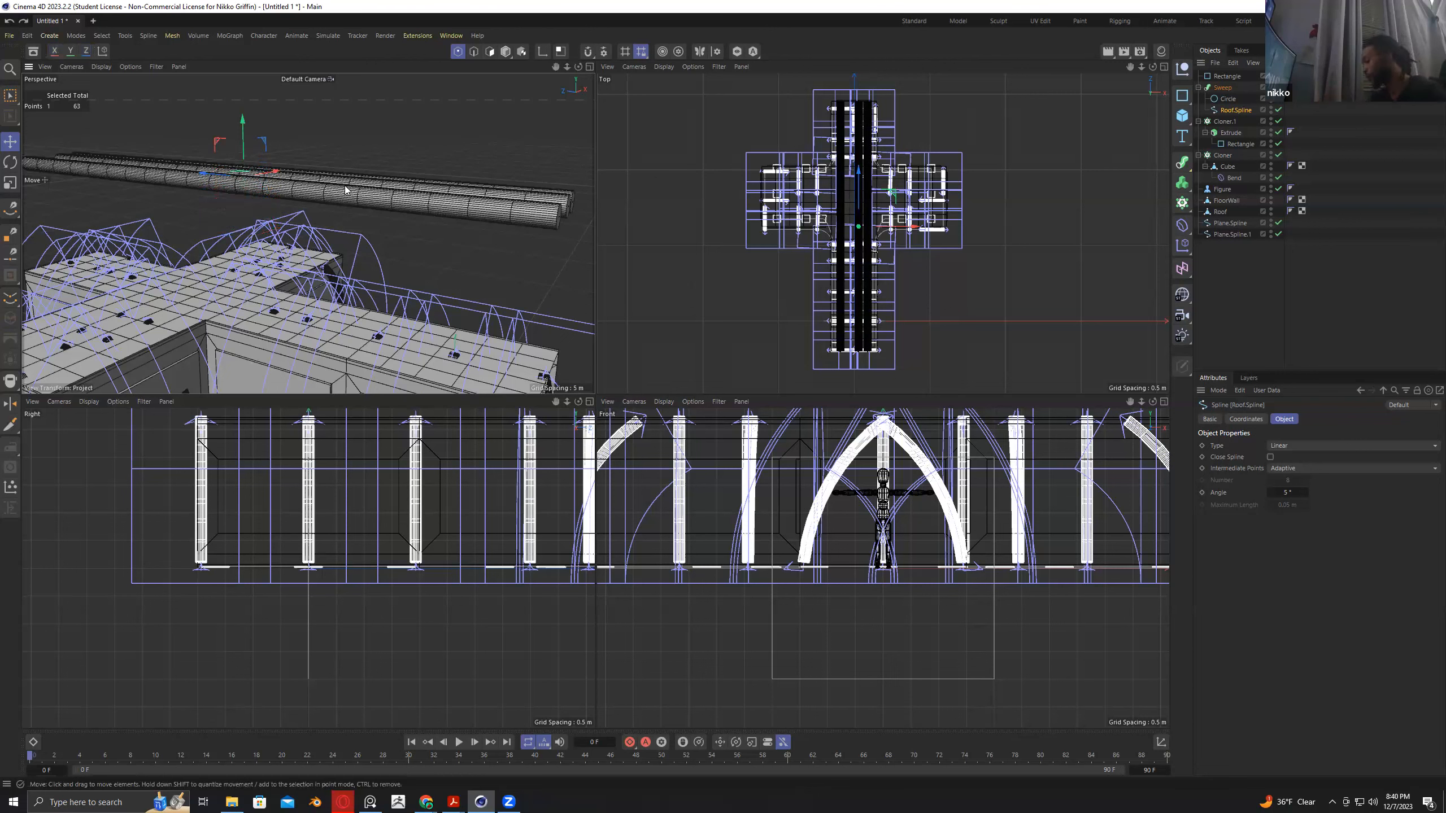
Try growing the point selection along the roof spline.
{"action": "key", "text": "u"}
{"action": "key", "text": "y"}
{"action": "key", "text": "u"}
{"action": "key", "text": "u"}
{"action": "key", "text": "y"}
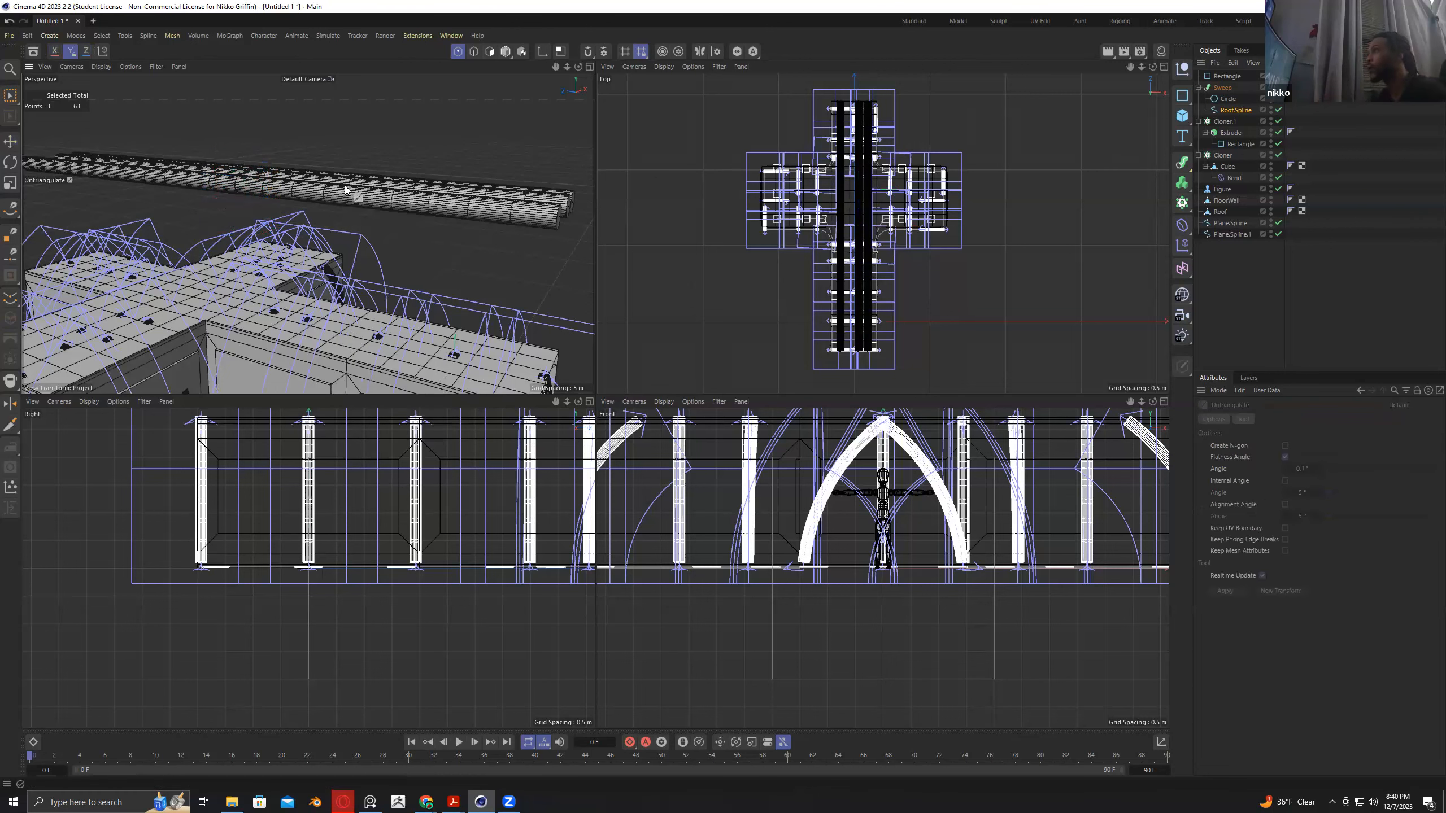
Disable the Sweep and box-select four neighbouring points on the roof spline above the crossing.
{"action": "key", "text": "q"}
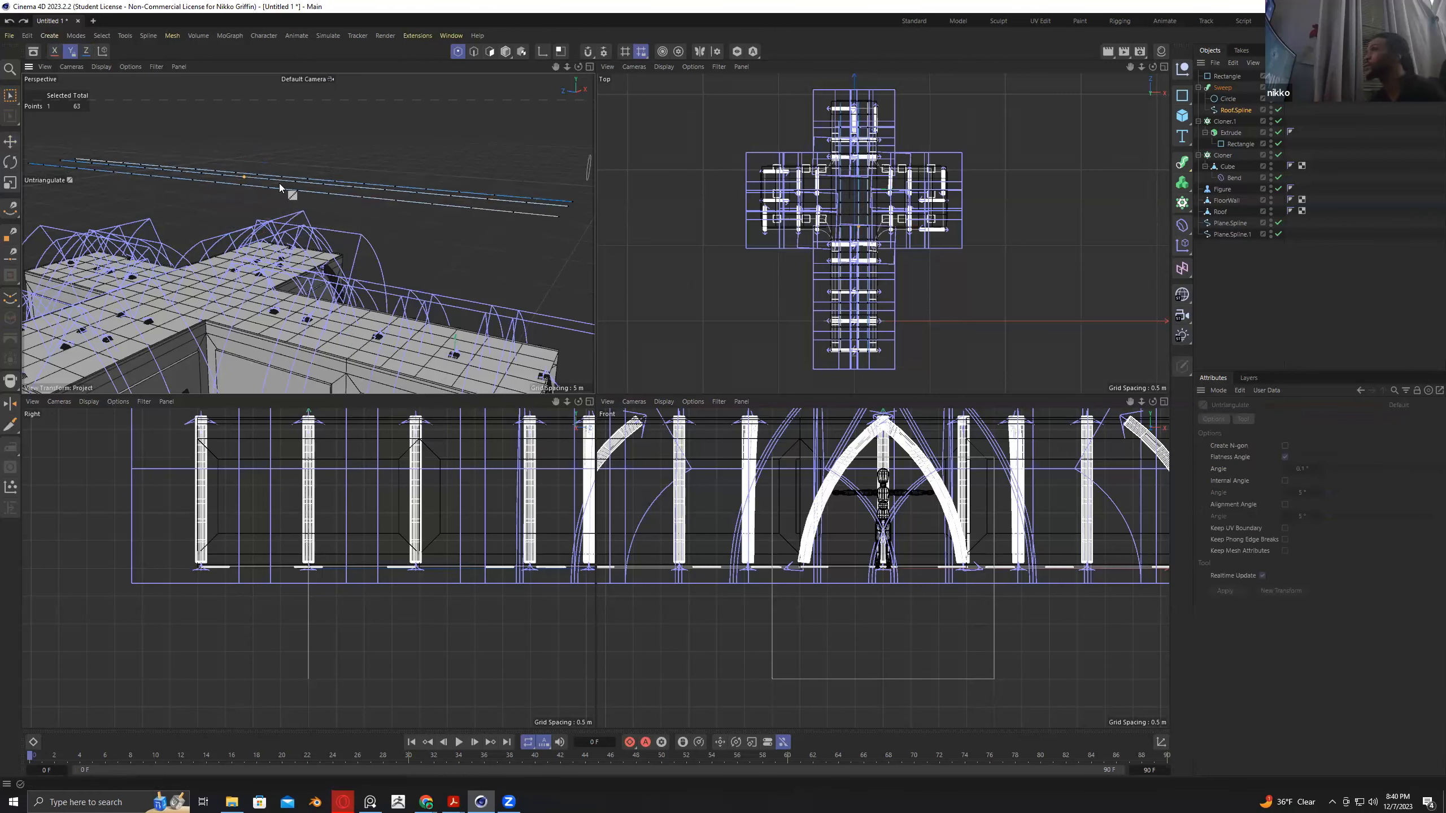
{"action": "key", "text": "0"}
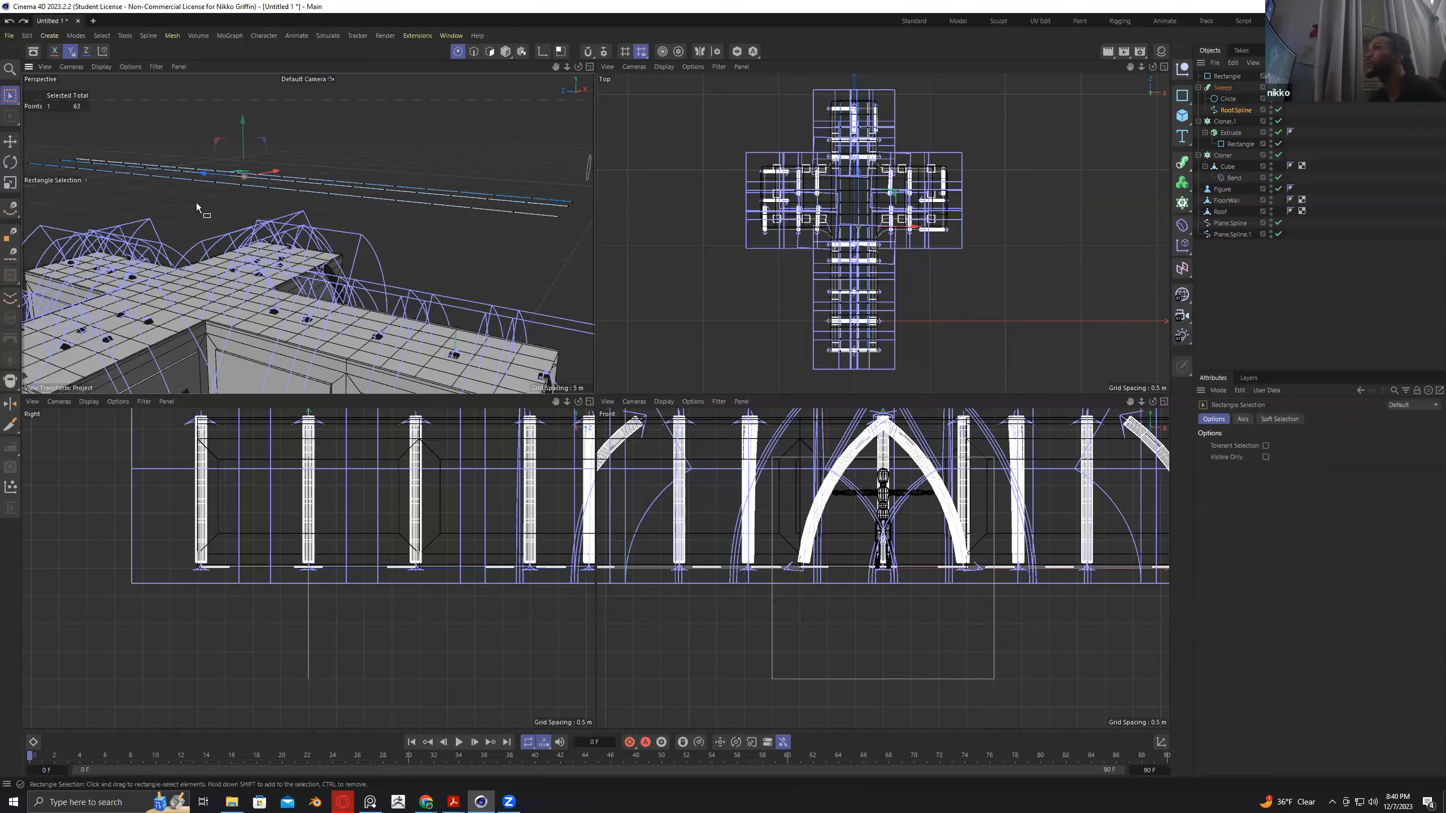
{"action": "left_click_drag", "start_coordinate": [181, 212], "coordinate": [249, 298], "text": "alt"}
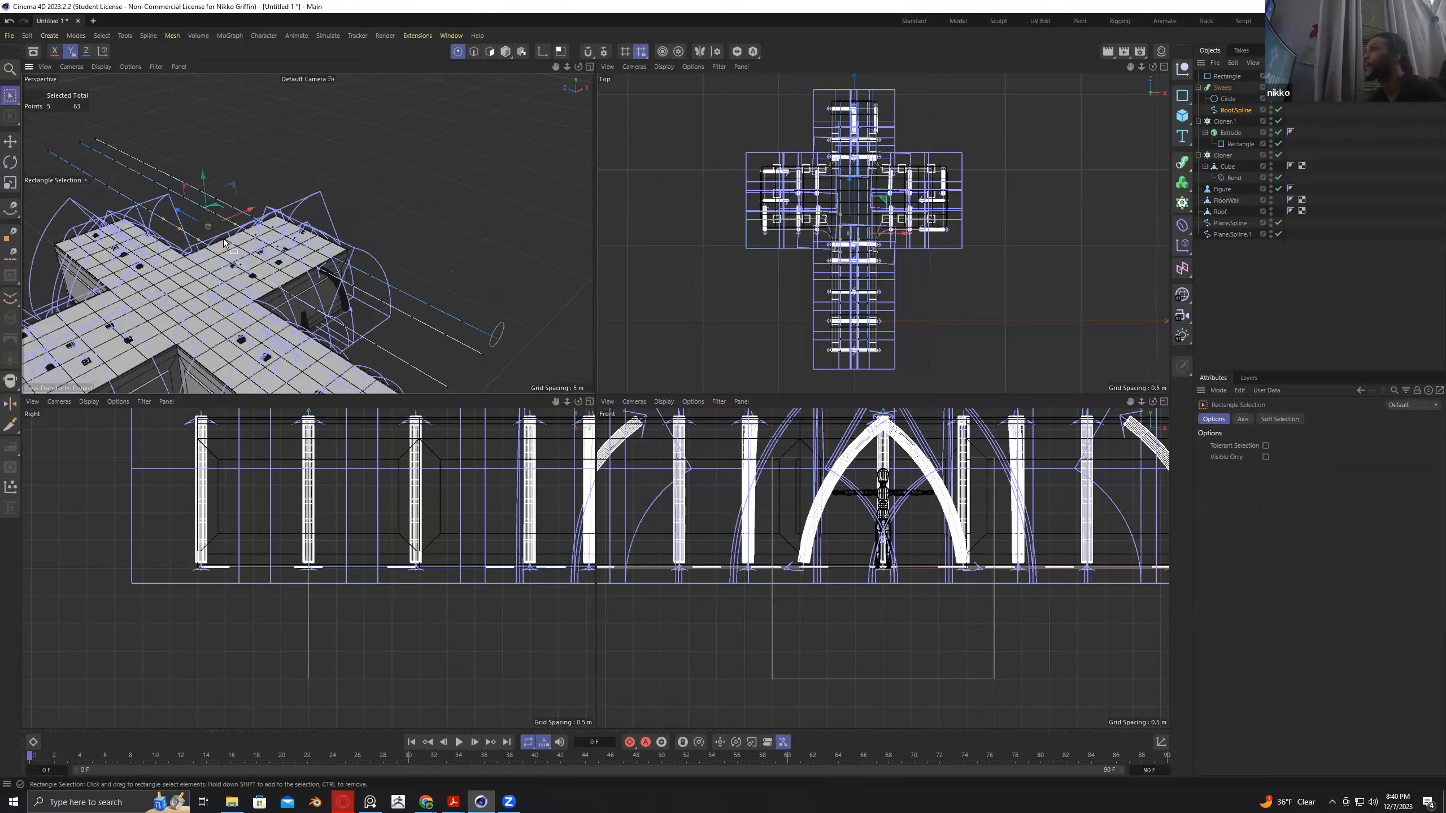
{"action": "left_click_drag", "start_coordinate": [228, 216], "coordinate": [240, 230], "text": "ctrl"}
{"action": "left_click_drag", "start_coordinate": [351, 208], "coordinate": [353, 154], "text": "alt"}
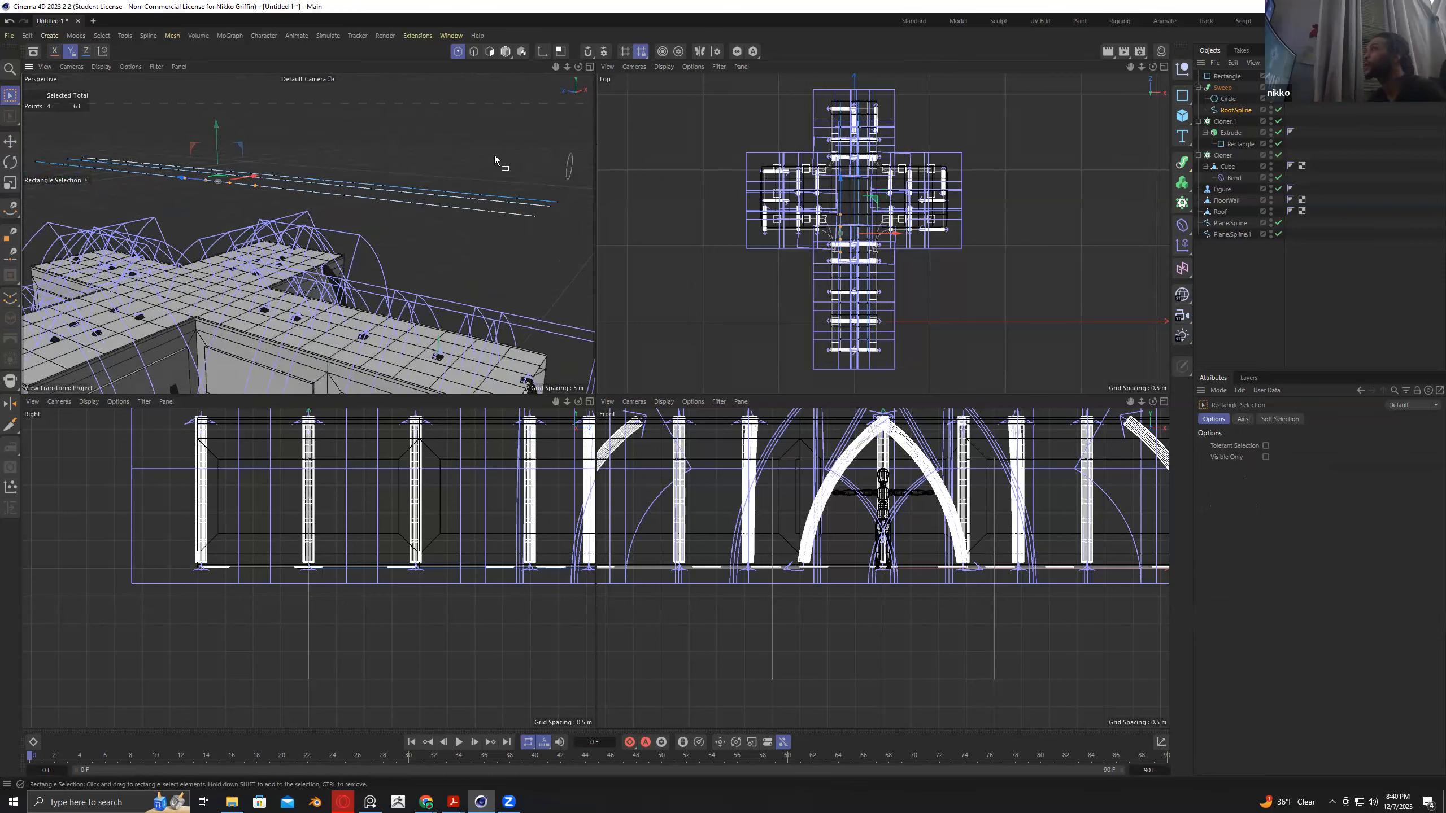
Try lowering the four selected roof spline points to bend the beam, and undo the moves.
{"action": "left_click_drag", "start_coordinate": [217, 135], "coordinate": [210, 172]}
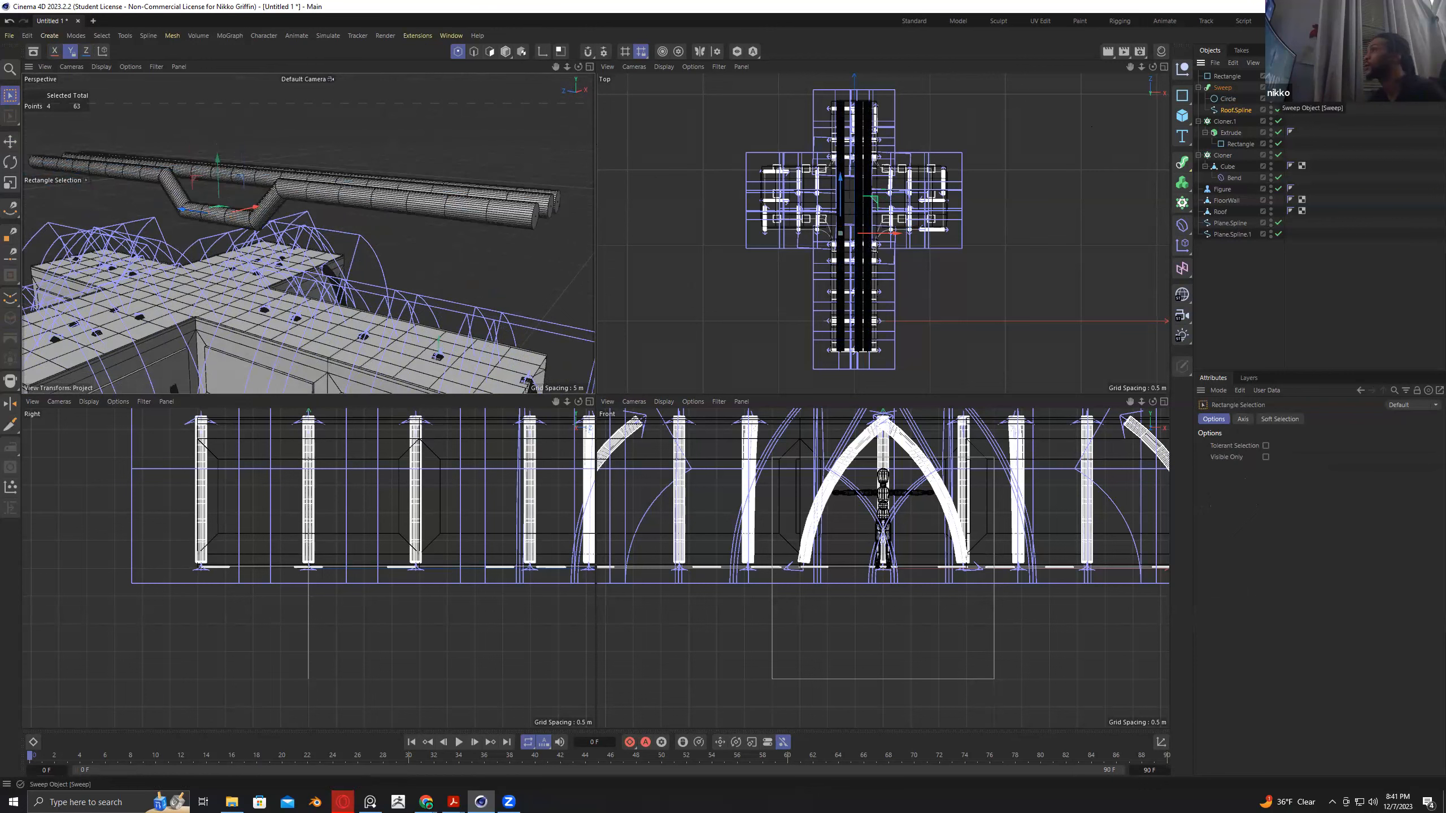
{"action": "mouse_move", "coordinate": [216, 162]}
{"action": "left_mouse_down"}
{"action": "mouse_move", "coordinate": [218, 103]}
{"action": "mouse_move", "coordinate": [233, 141]}
{"action": "left_mouse_up"}
{"action": "key", "text": "ctrl+z"}
{"action": "key", "text": "ctrl+z"}
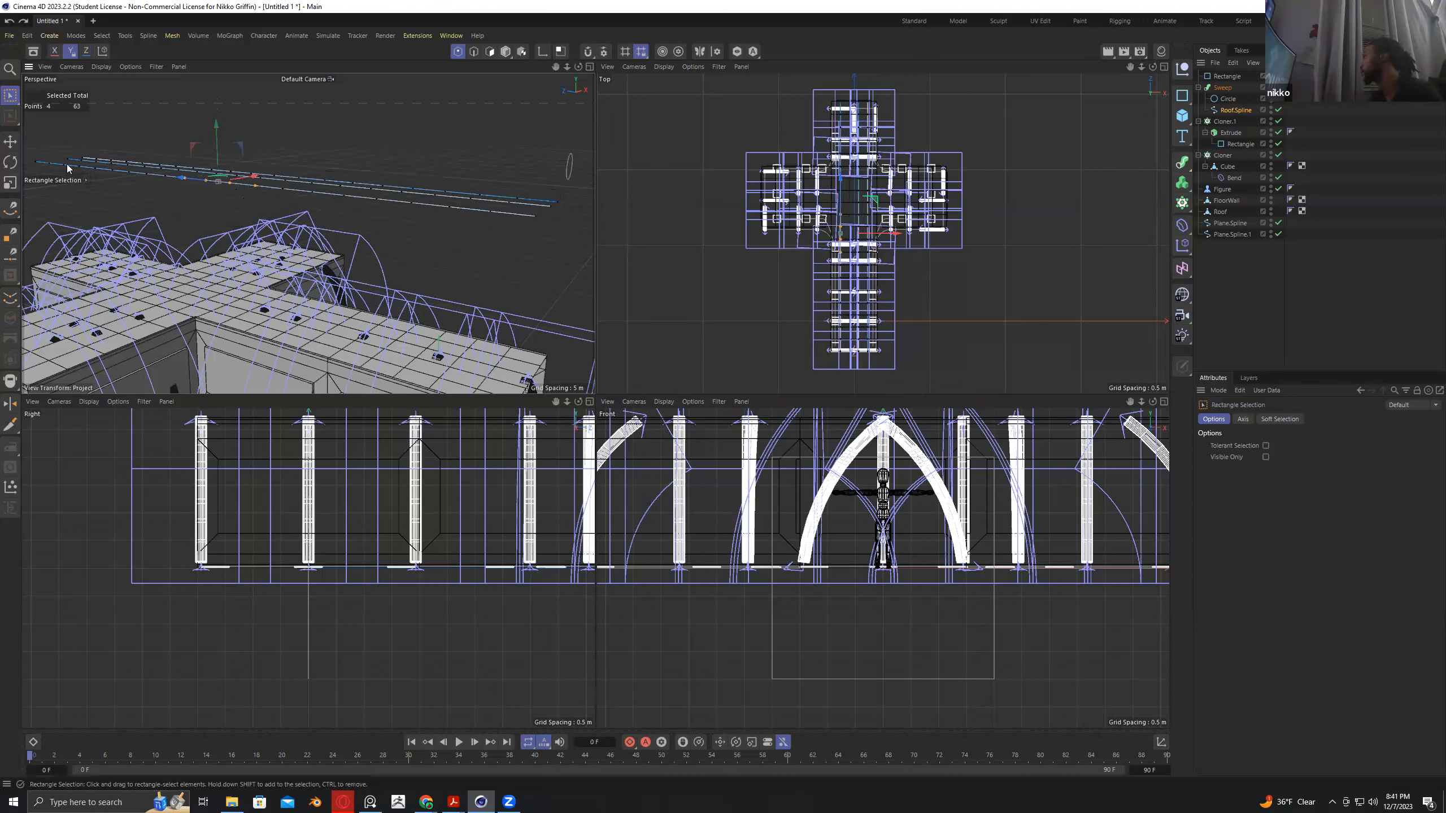
With the Move tool, select three individual points on the roof spline lines above the crossing.
{"action": "left_click", "coordinate": [10, 141]}
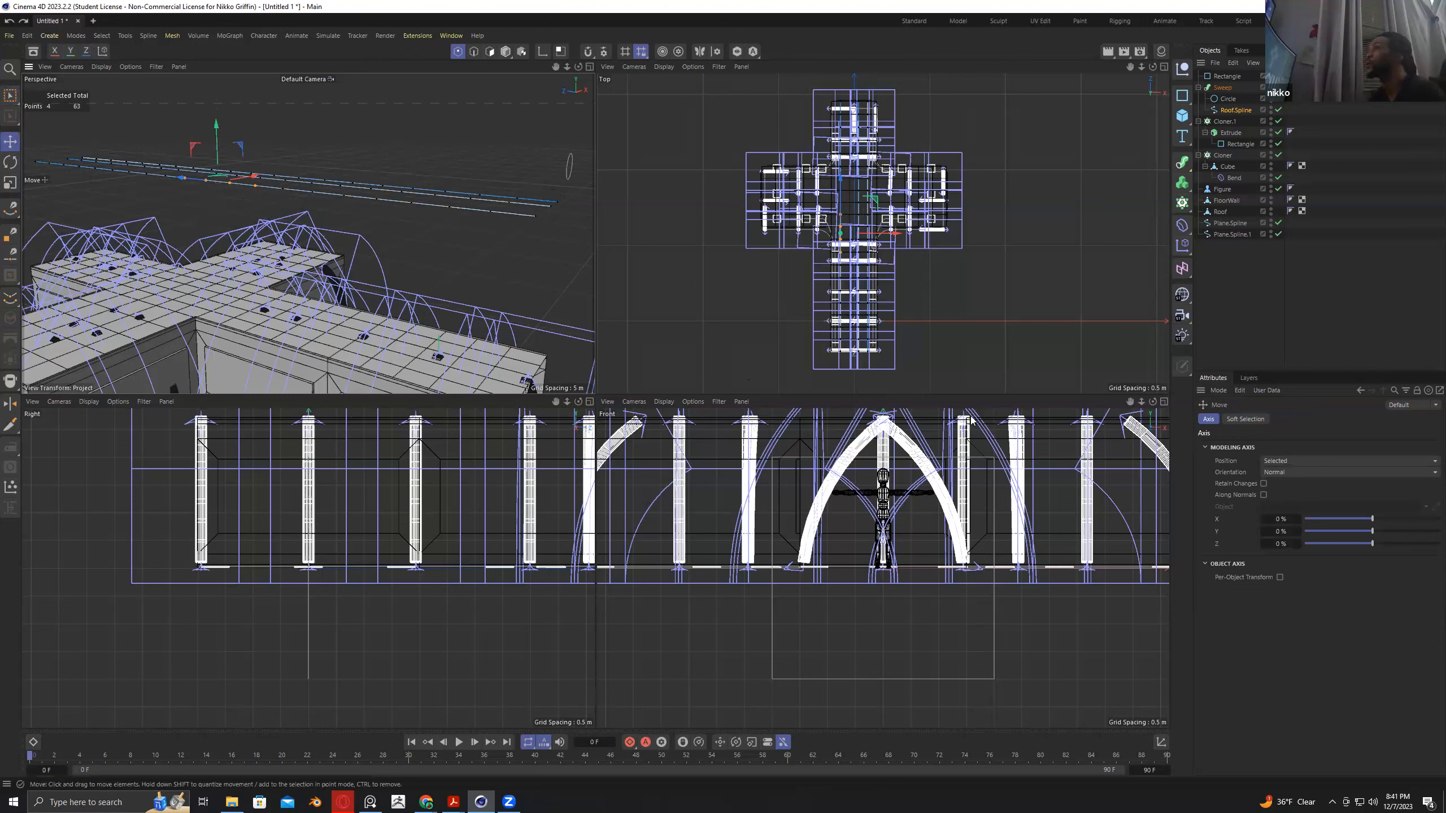
{"action": "left_click", "coordinate": [227, 187]}
{"action": "left_click_drag", "start_coordinate": [239, 211], "coordinate": [252, 235], "text": "alt"}
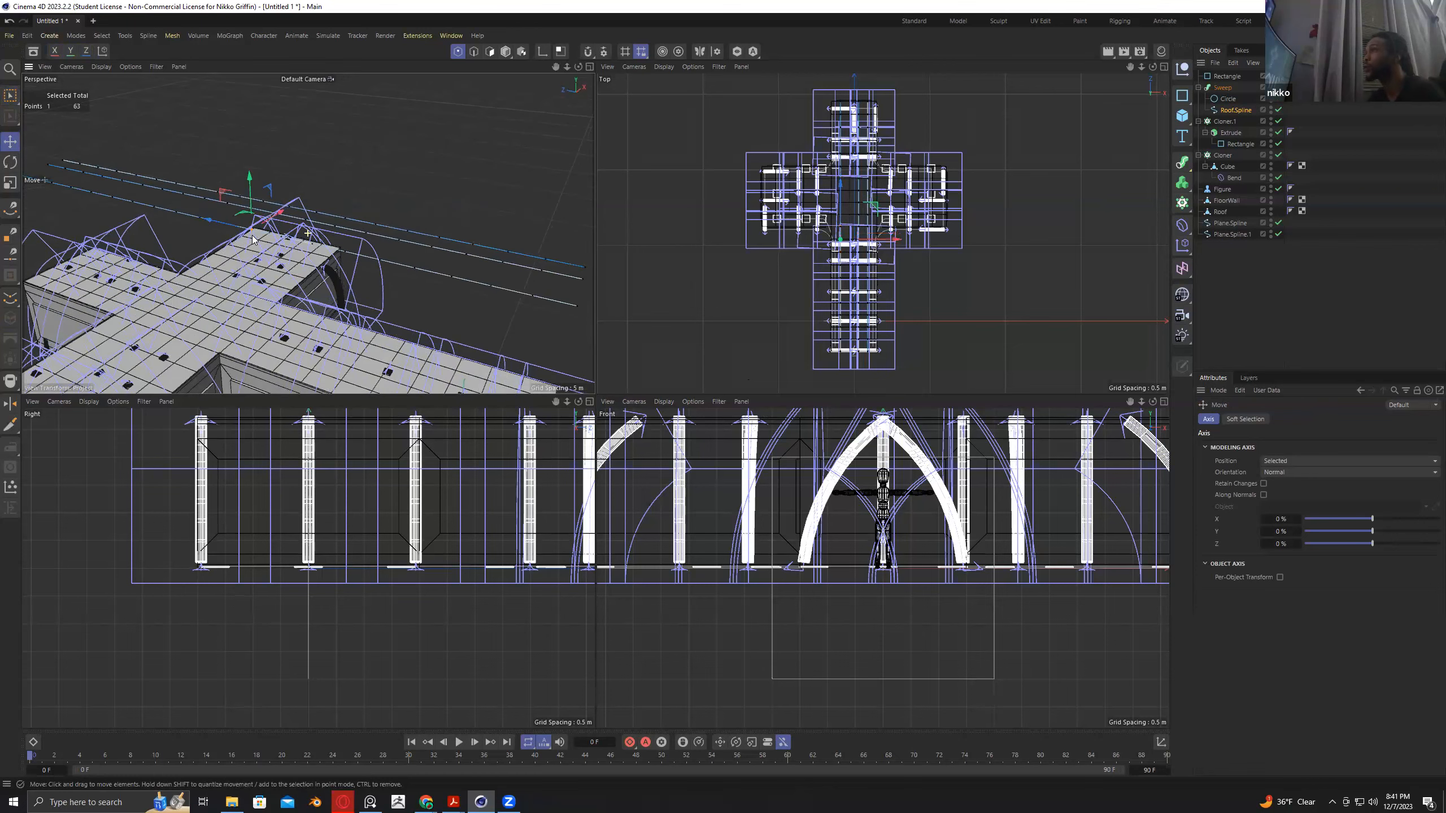
{"action": "left_click_drag", "start_coordinate": [334, 196], "coordinate": [142, 211], "text": "alt"}
{"action": "left_click", "coordinate": [176, 212], "text": "shift"}
{"action": "left_click", "coordinate": [361, 268], "text": "shift"}
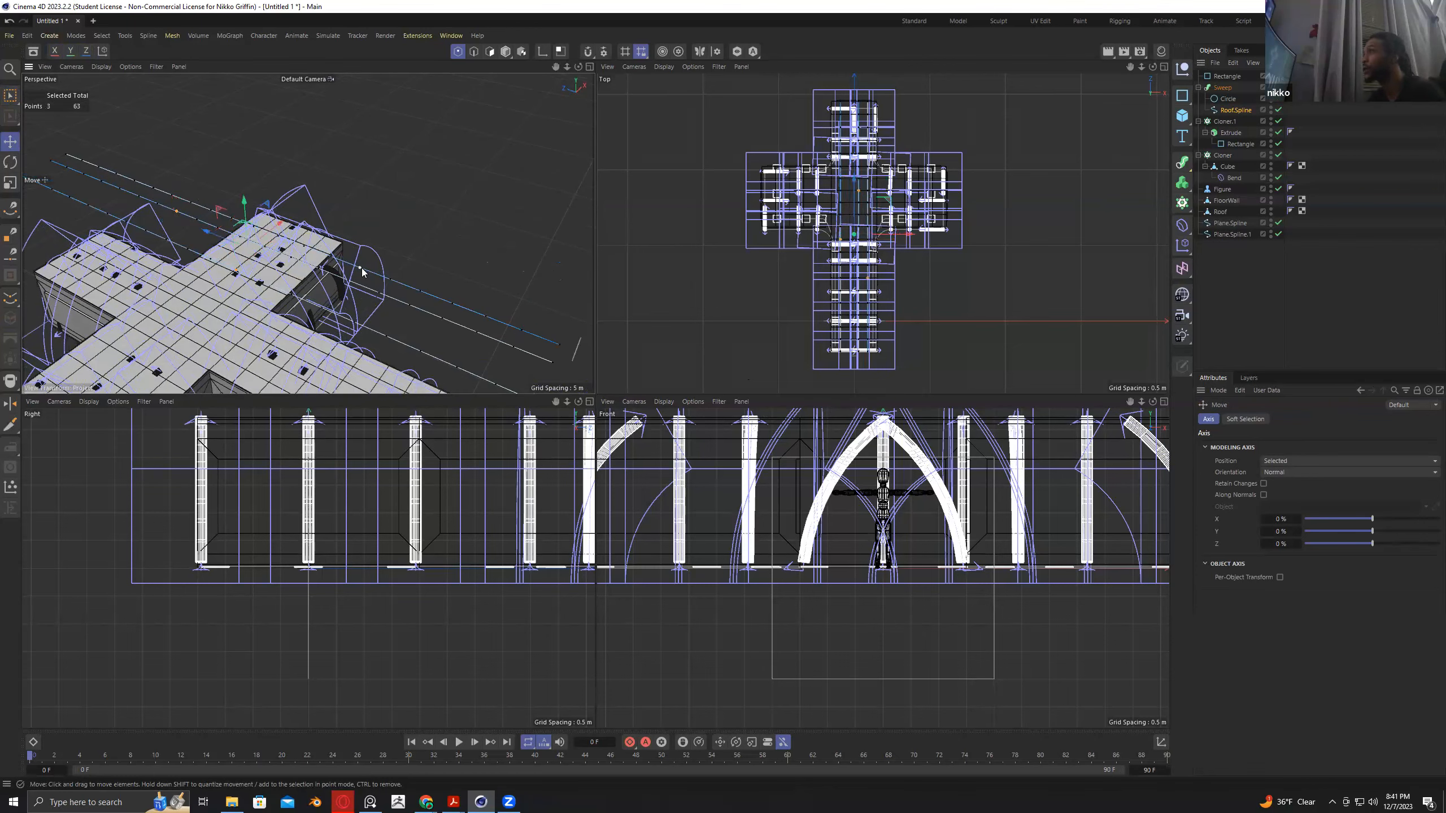
{"action": "left_click_drag", "start_coordinate": [416, 225], "coordinate": [284, 211], "text": "alt"}
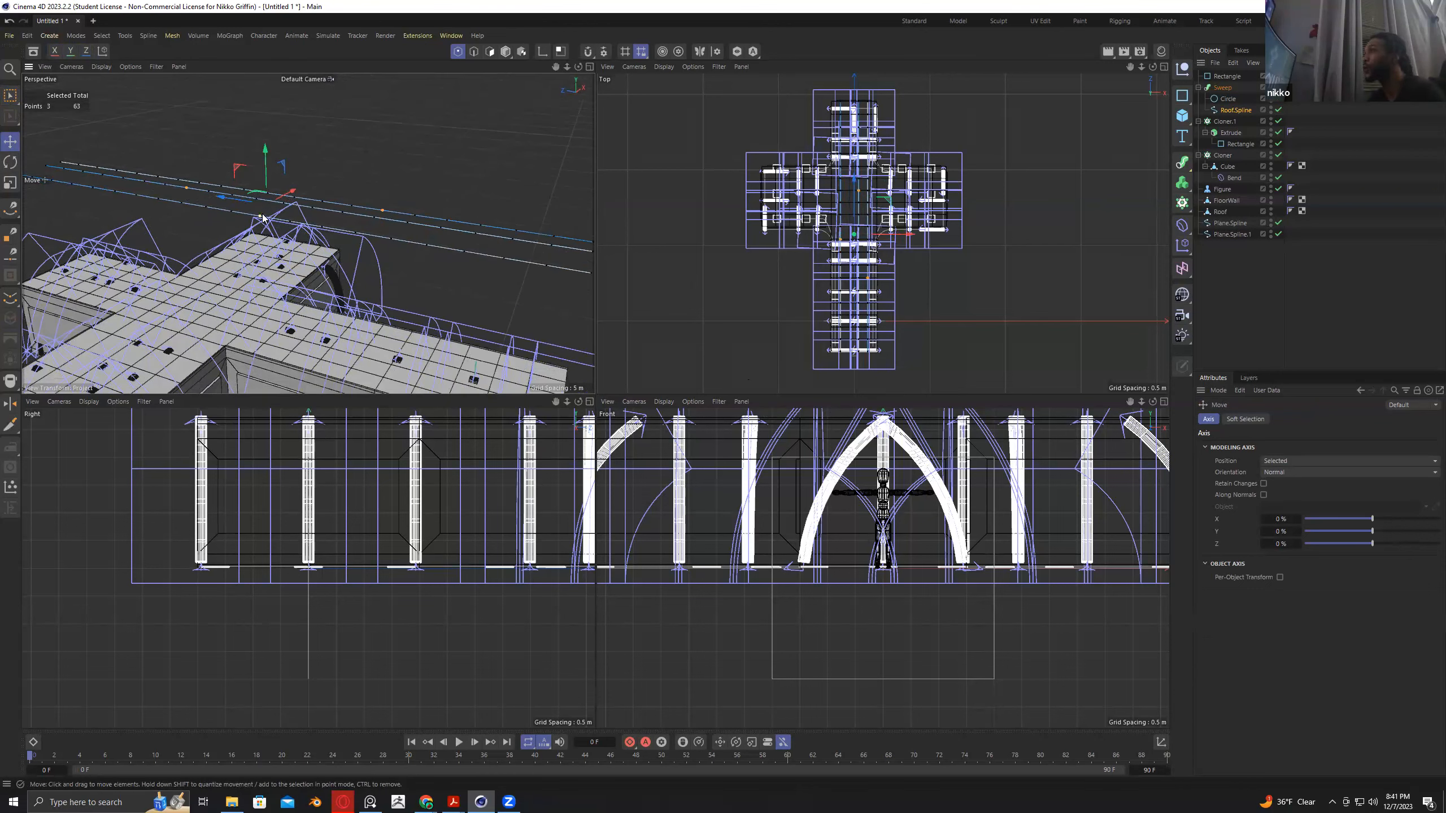
{"action": "left_click_drag", "start_coordinate": [322, 265], "coordinate": [299, 244], "text": "alt"}
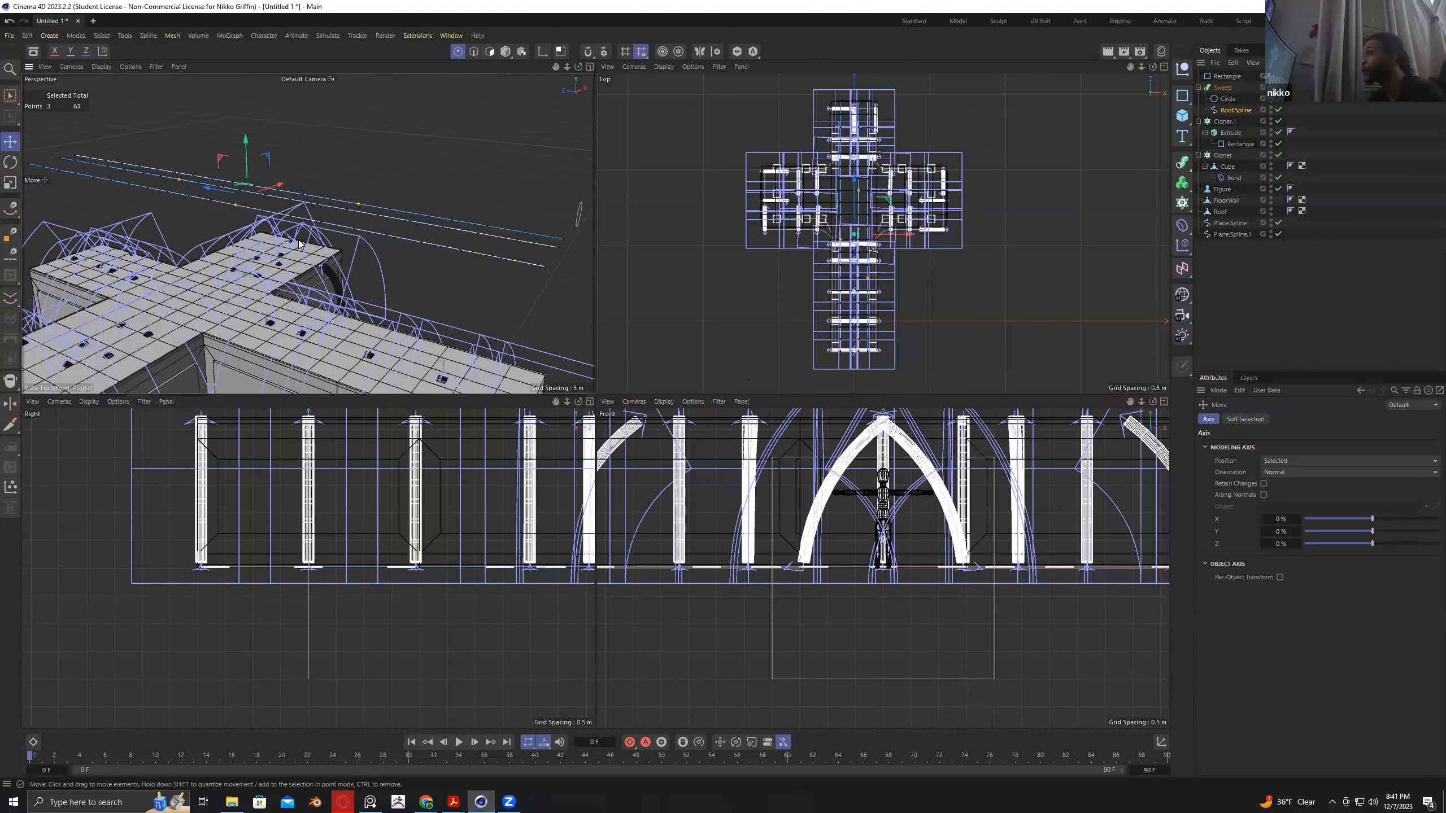
Enable soft selection for the Move tool in Center mode with a radius of about 2.22 m.
{"action": "left_click", "coordinate": [1244, 419]}
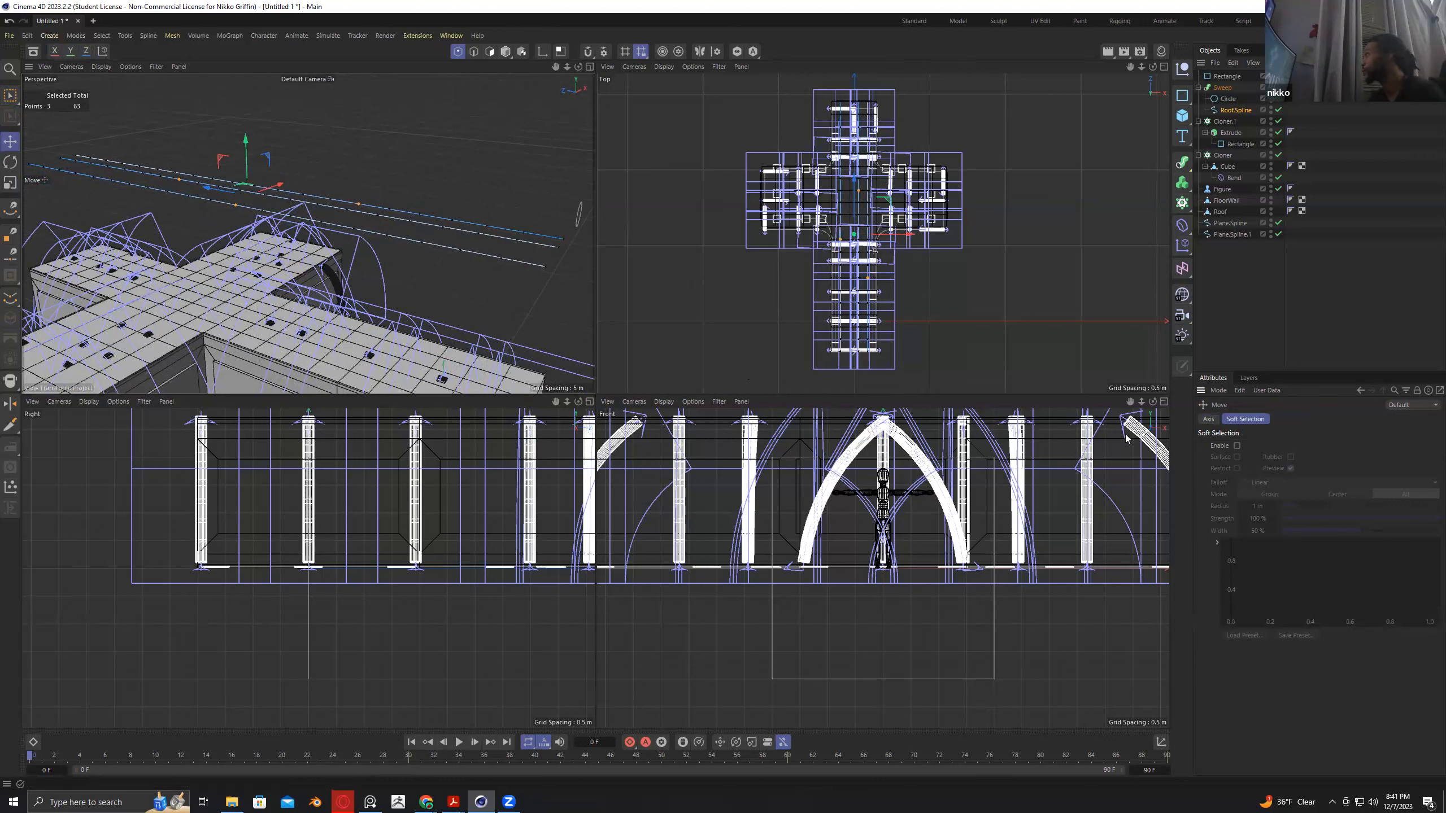
{"action": "left_click", "coordinate": [1217, 419]}
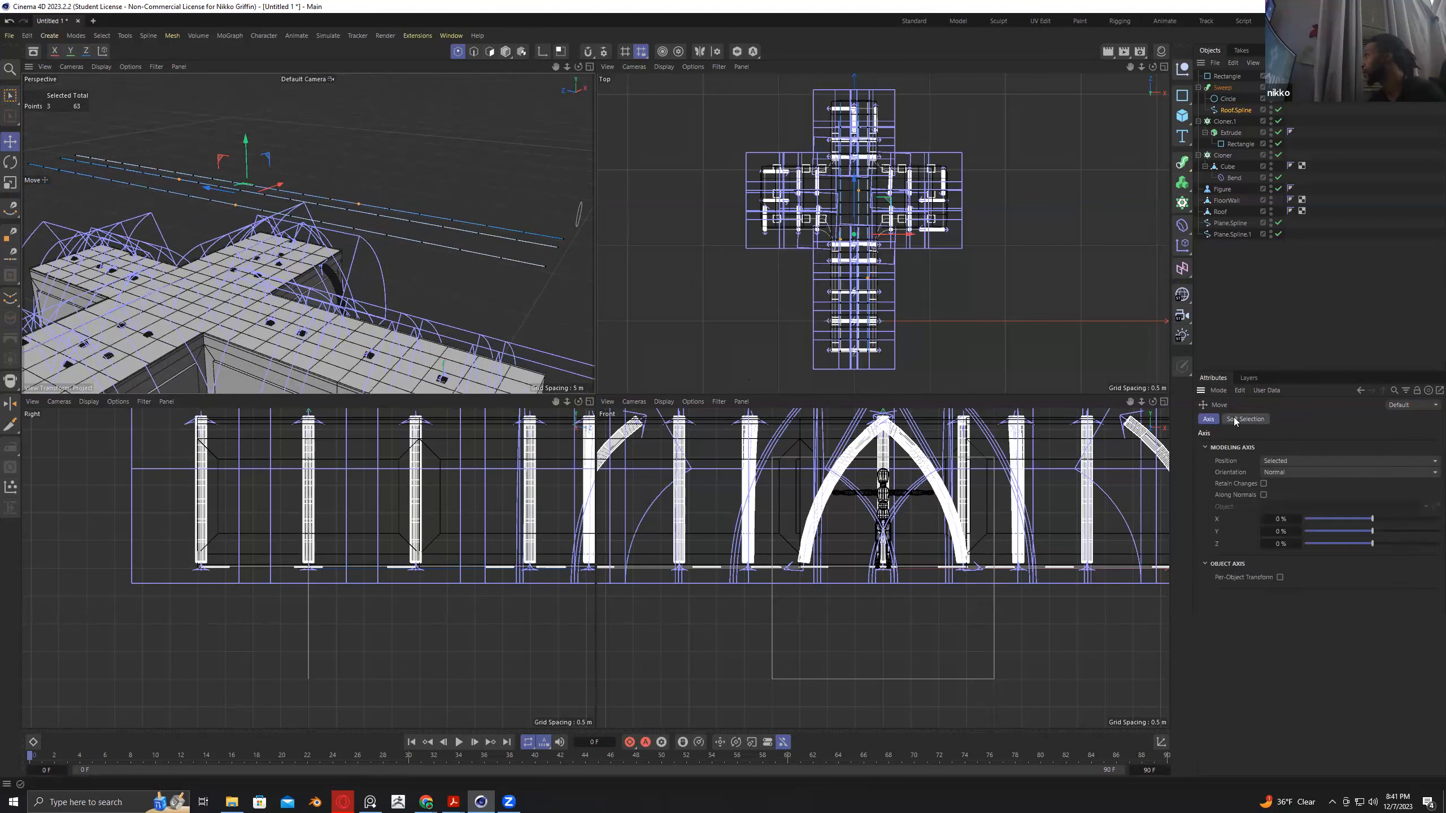
{"action": "left_click", "coordinate": [1232, 419]}
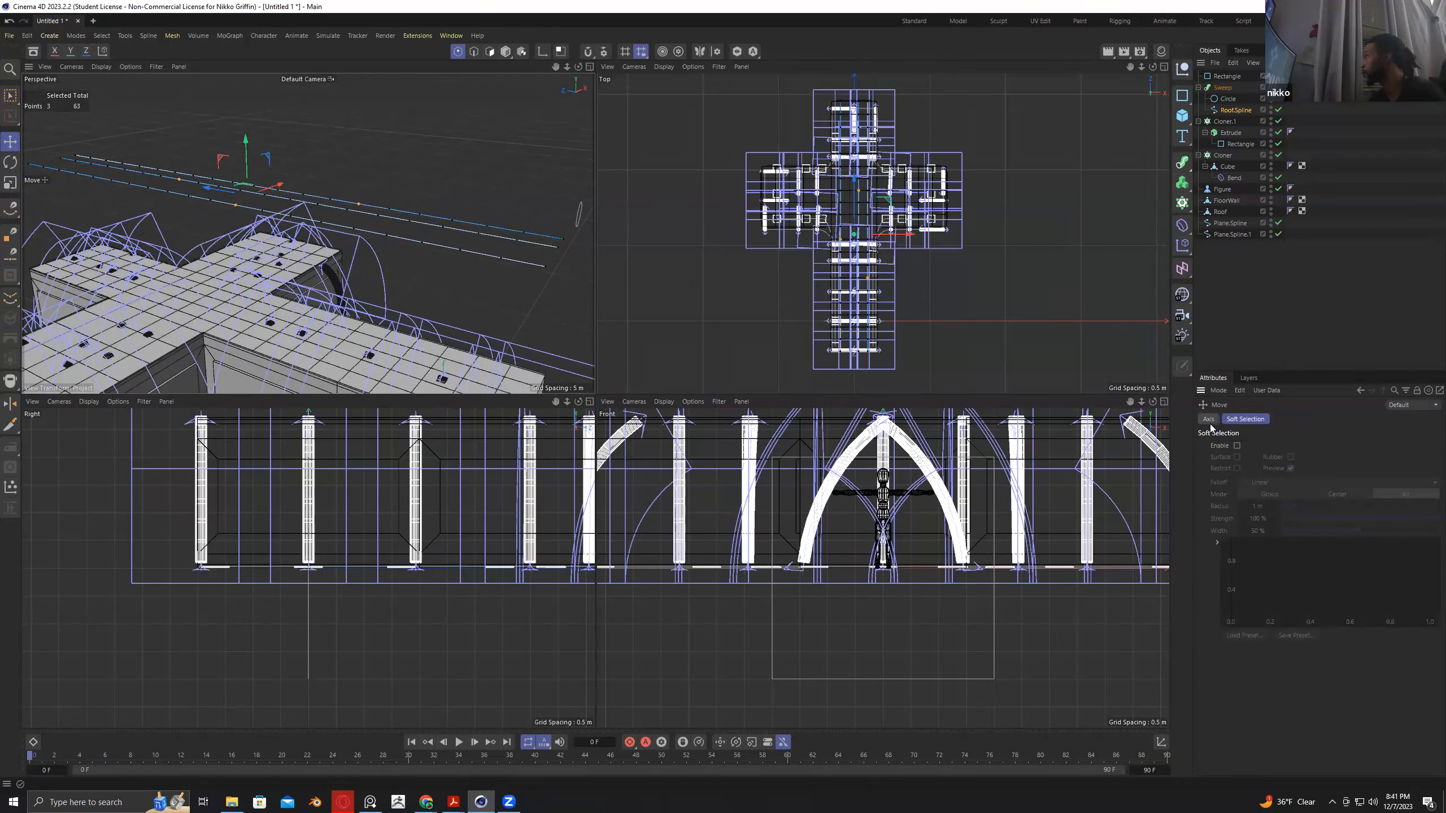
{"action": "left_click", "coordinate": [1210, 421]}
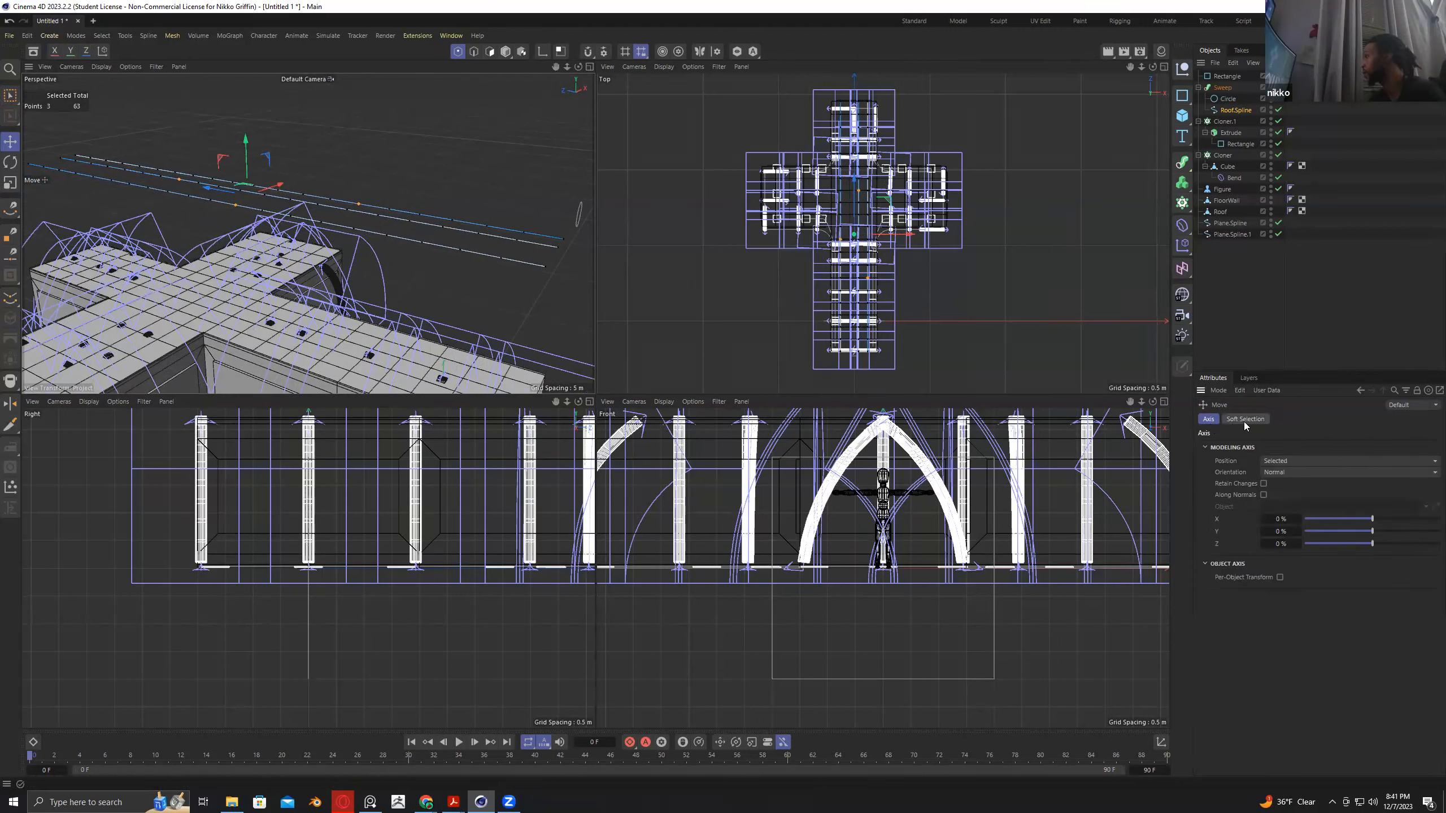
{"action": "left_click", "coordinate": [1243, 421]}
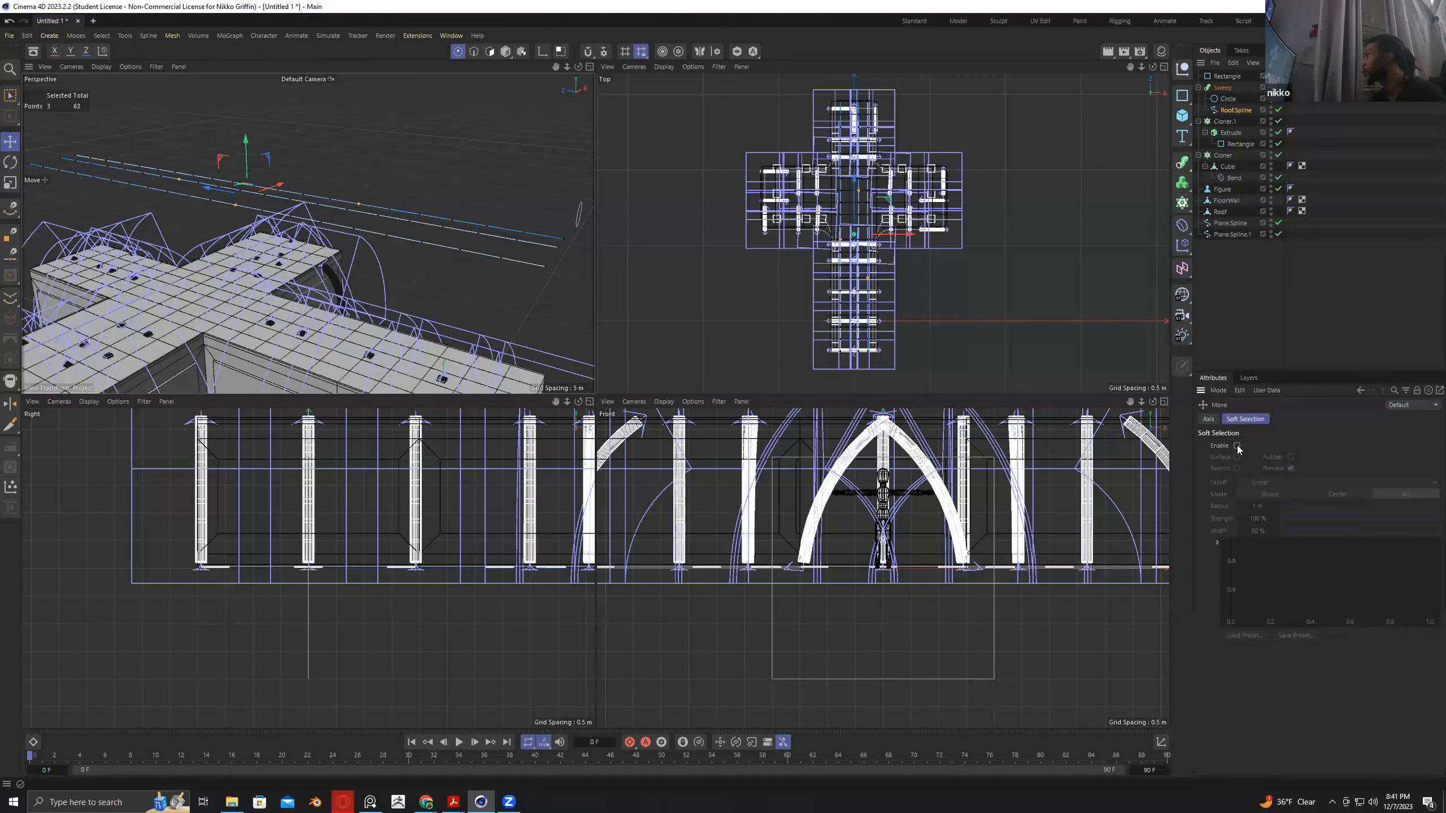
{"action": "left_click", "coordinate": [1236, 447]}
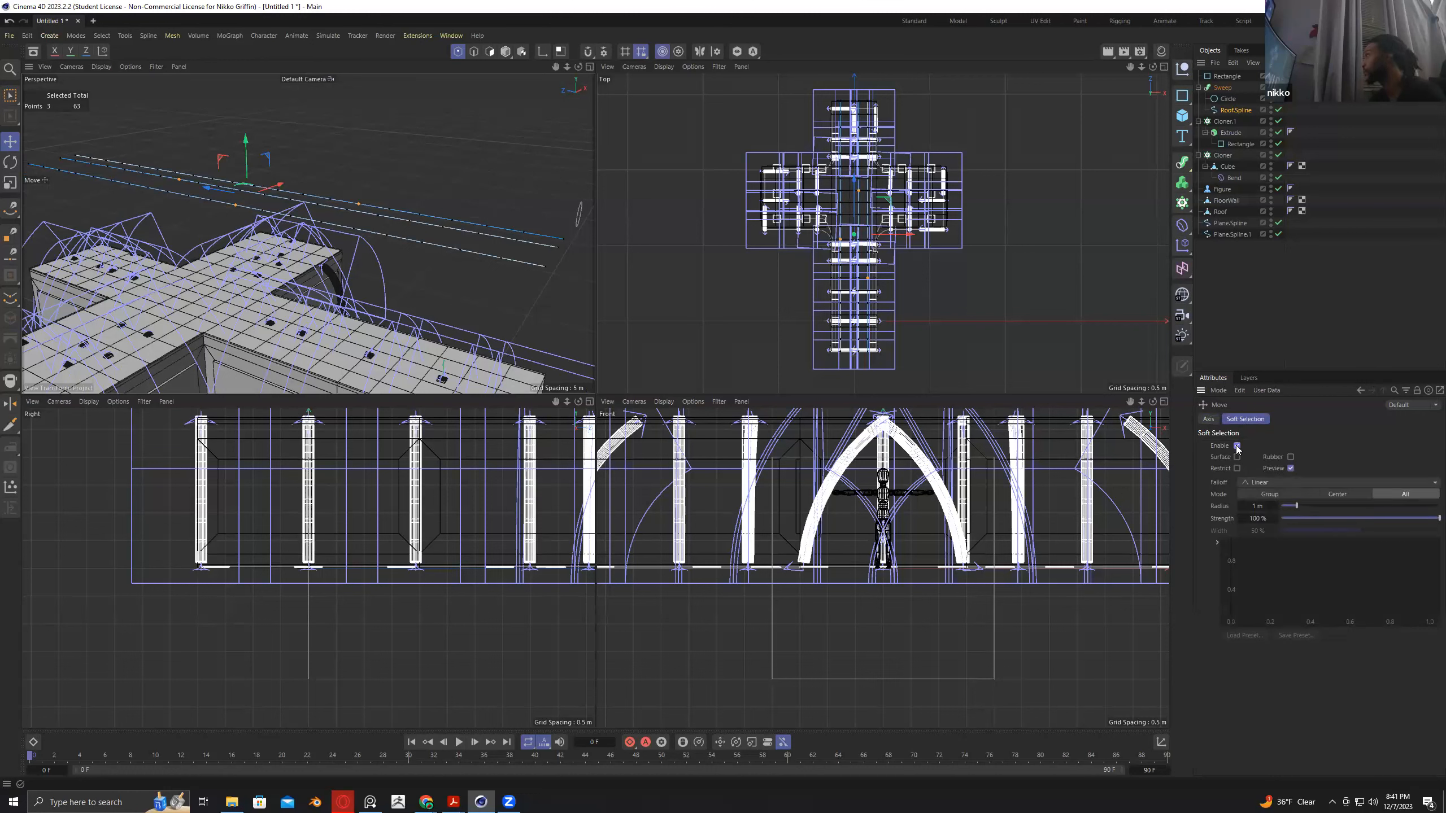
{"action": "left_click_drag", "start_coordinate": [1300, 506], "coordinate": [1329, 508]}
{"action": "left_click", "coordinate": [1333, 495]}
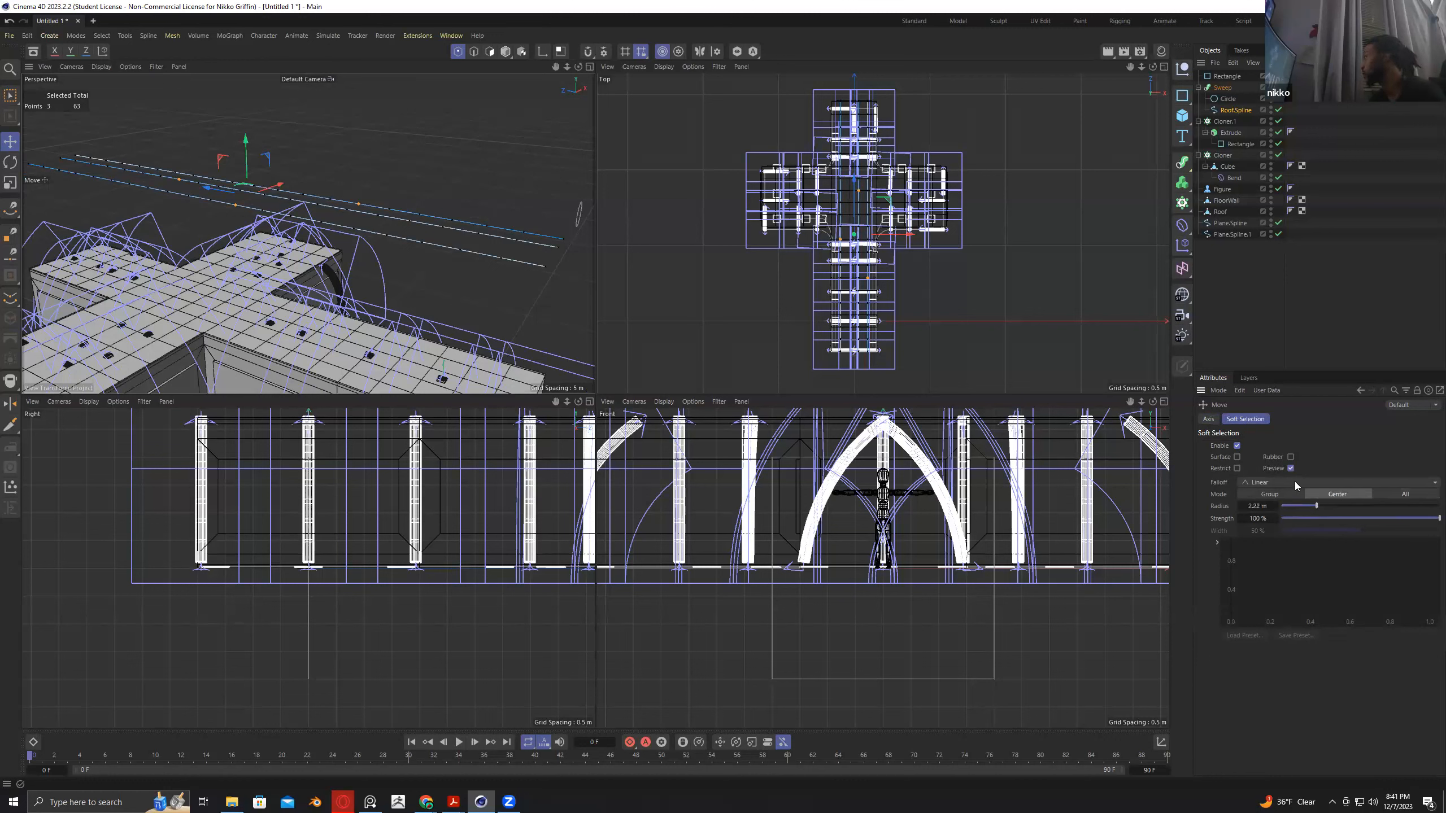
Grow the point selection and try pulling it down with a soft selection radius of about 2.78 m, with and without the Surface option.
{"action": "left_click", "coordinate": [1237, 457]}
{"action": "key", "text": "u"}
{"action": "key", "text": "y"}
{"action": "left_click_drag", "start_coordinate": [1311, 509], "coordinate": [1320, 509]}
{"action": "left_click_drag", "start_coordinate": [246, 149], "coordinate": [262, 240]}
{"action": "key", "text": "ctrl+z"}
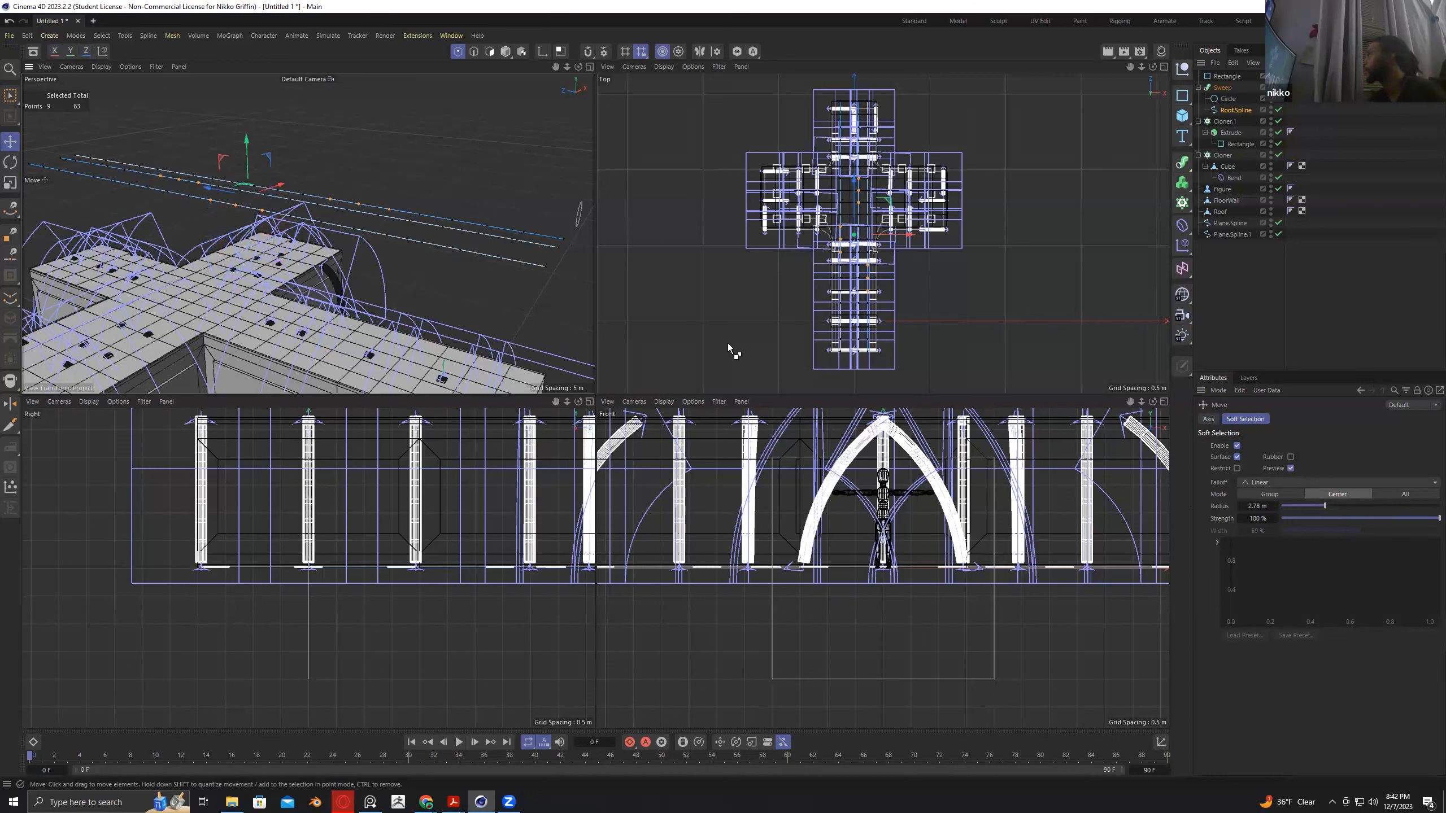
{"action": "left_click", "coordinate": [1236, 457]}
{"action": "left_click_drag", "start_coordinate": [244, 155], "coordinate": [258, 216]}
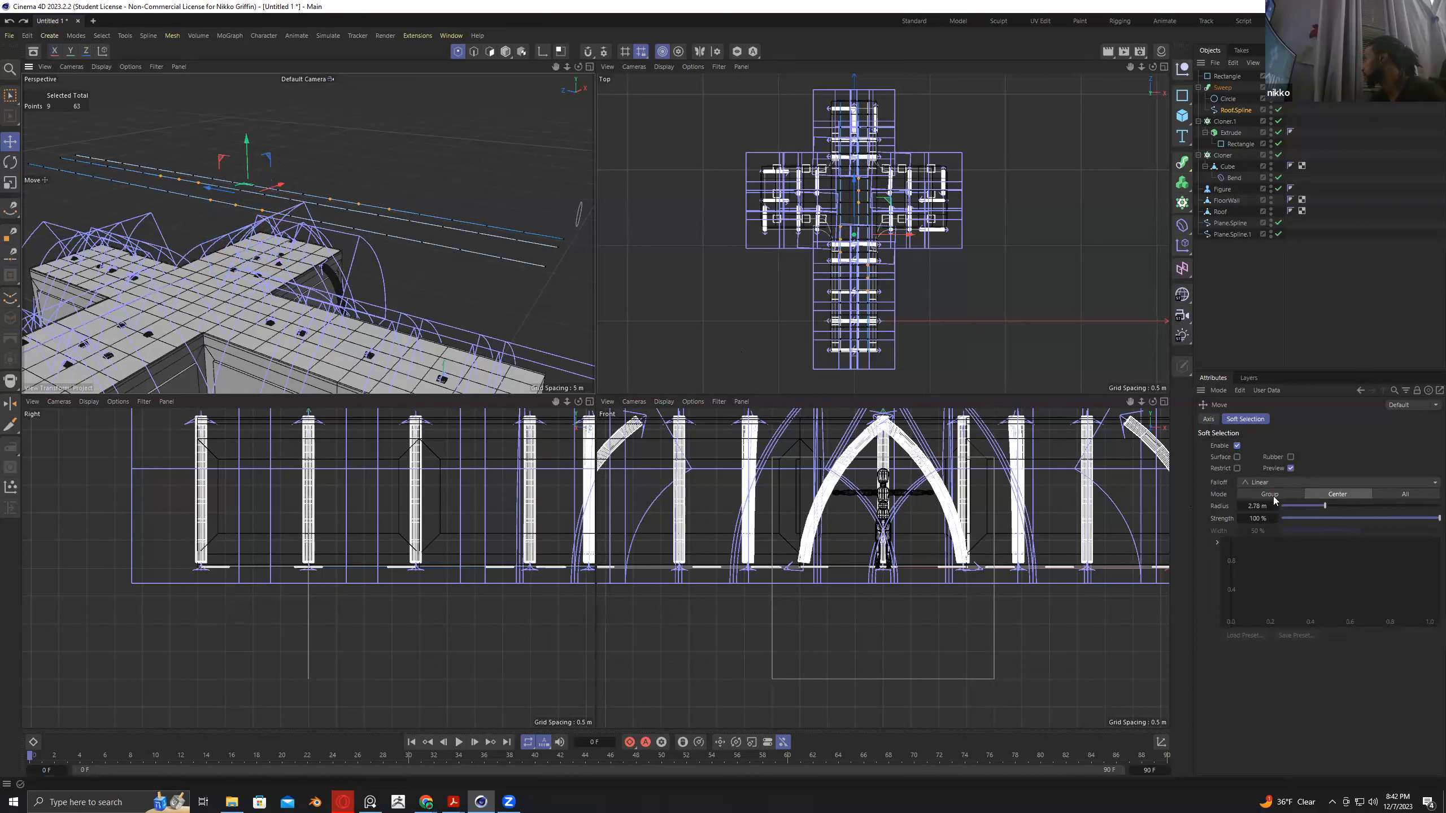
Turn off soft selection and select only one point on the nearest line of the roof spline.
{"action": "left_click", "coordinate": [1237, 447]}
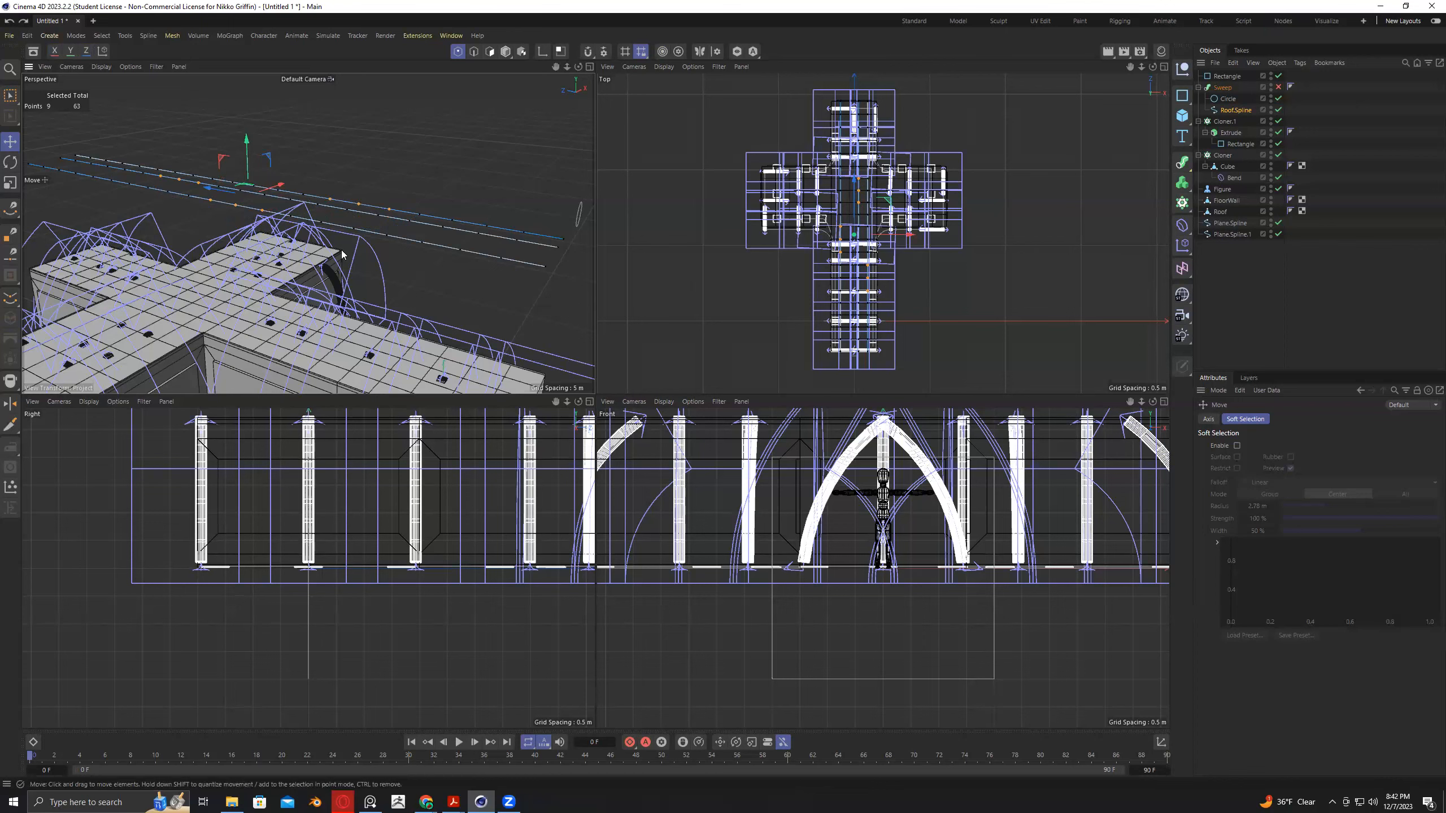
{"action": "left_click_drag", "start_coordinate": [380, 266], "coordinate": [377, 261], "text": "alt"}
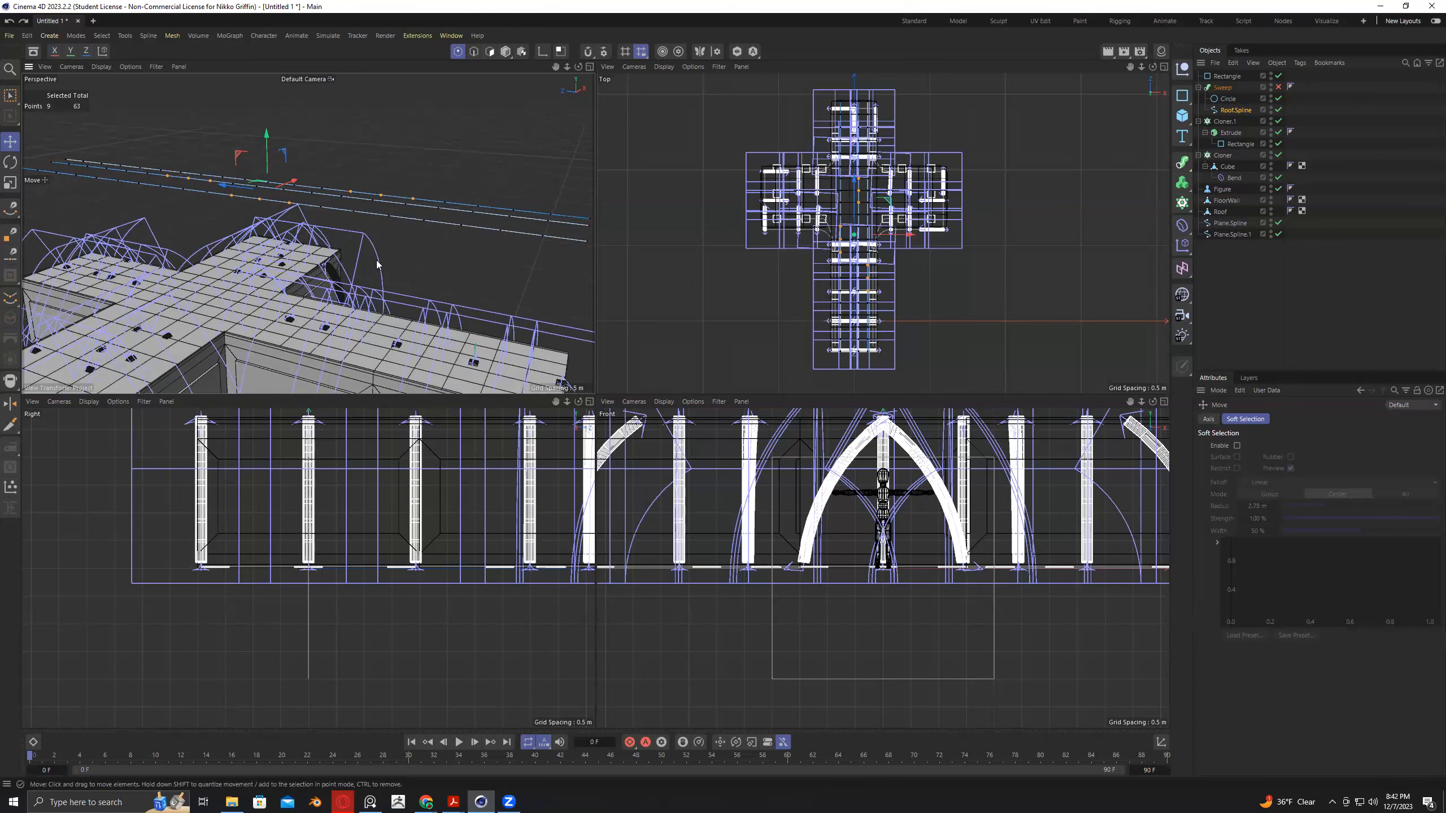
{"action": "left_click_drag", "start_coordinate": [401, 269], "coordinate": [388, 275], "text": "alt"}
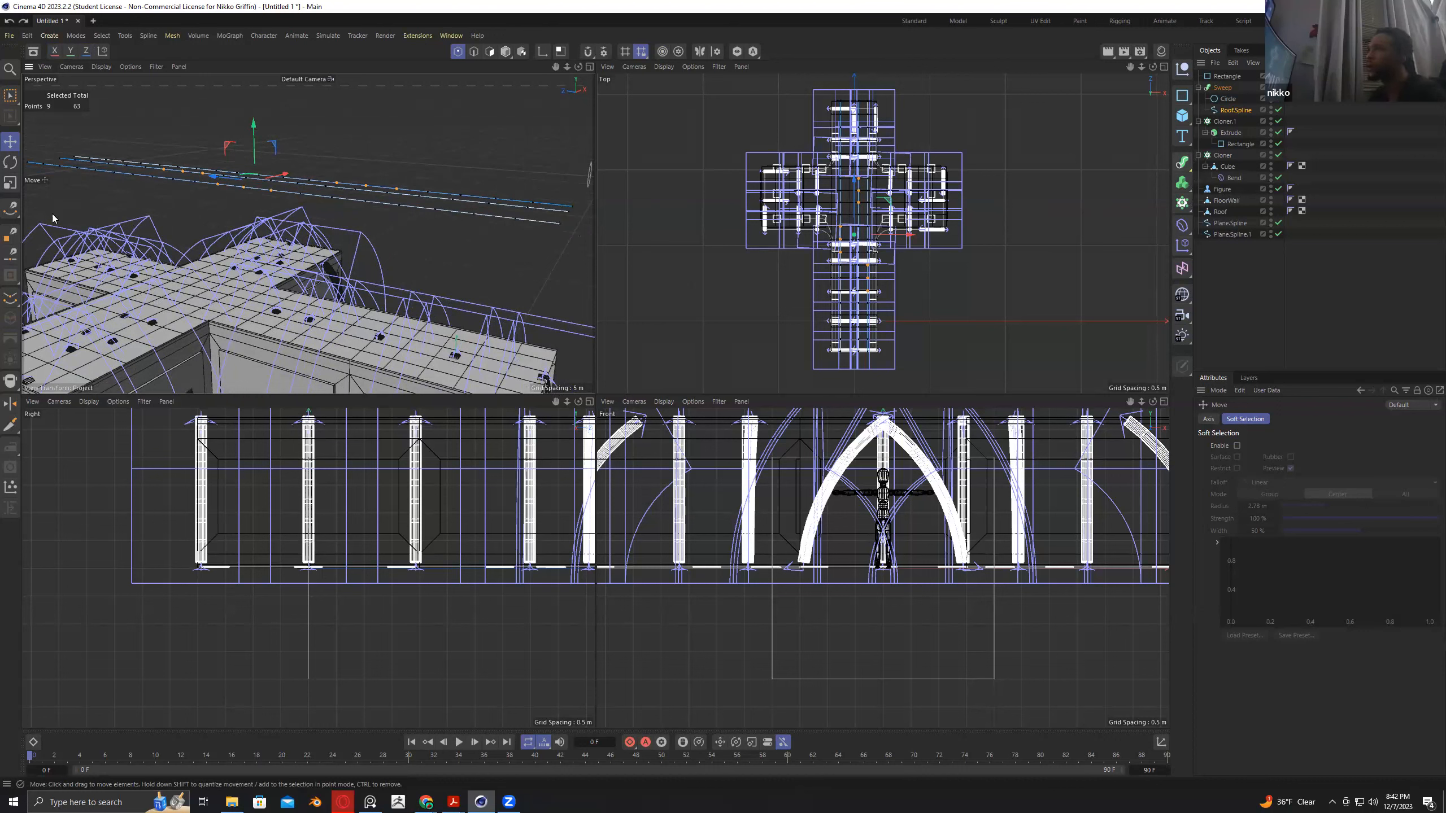
{"action": "left_click", "coordinate": [244, 187]}
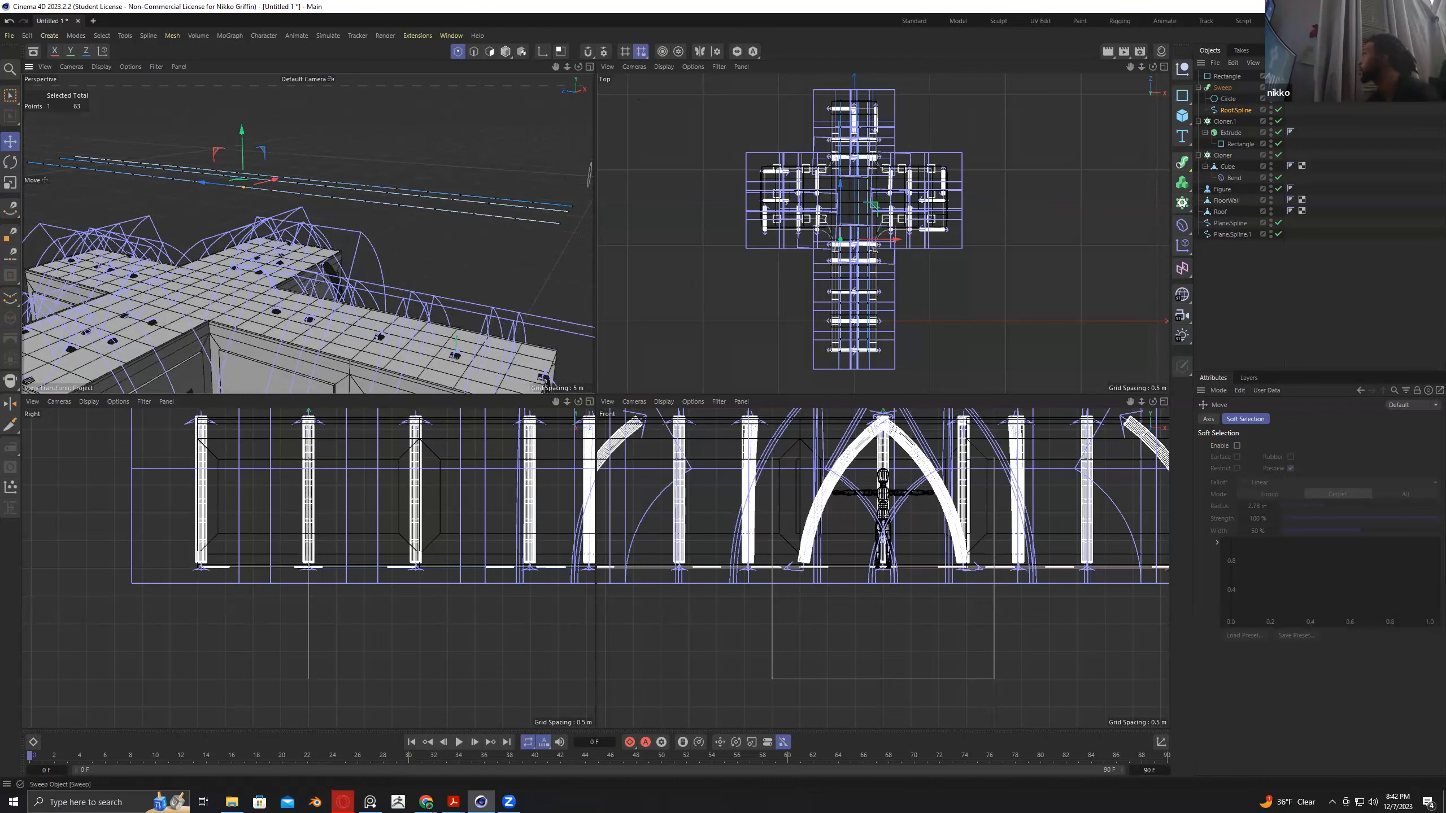
Re-enable the Sweep and detach the spline Tangents commands as a floating palette for editing the Roof Spline.
{"action": "left_click", "coordinate": [1278, 88]}
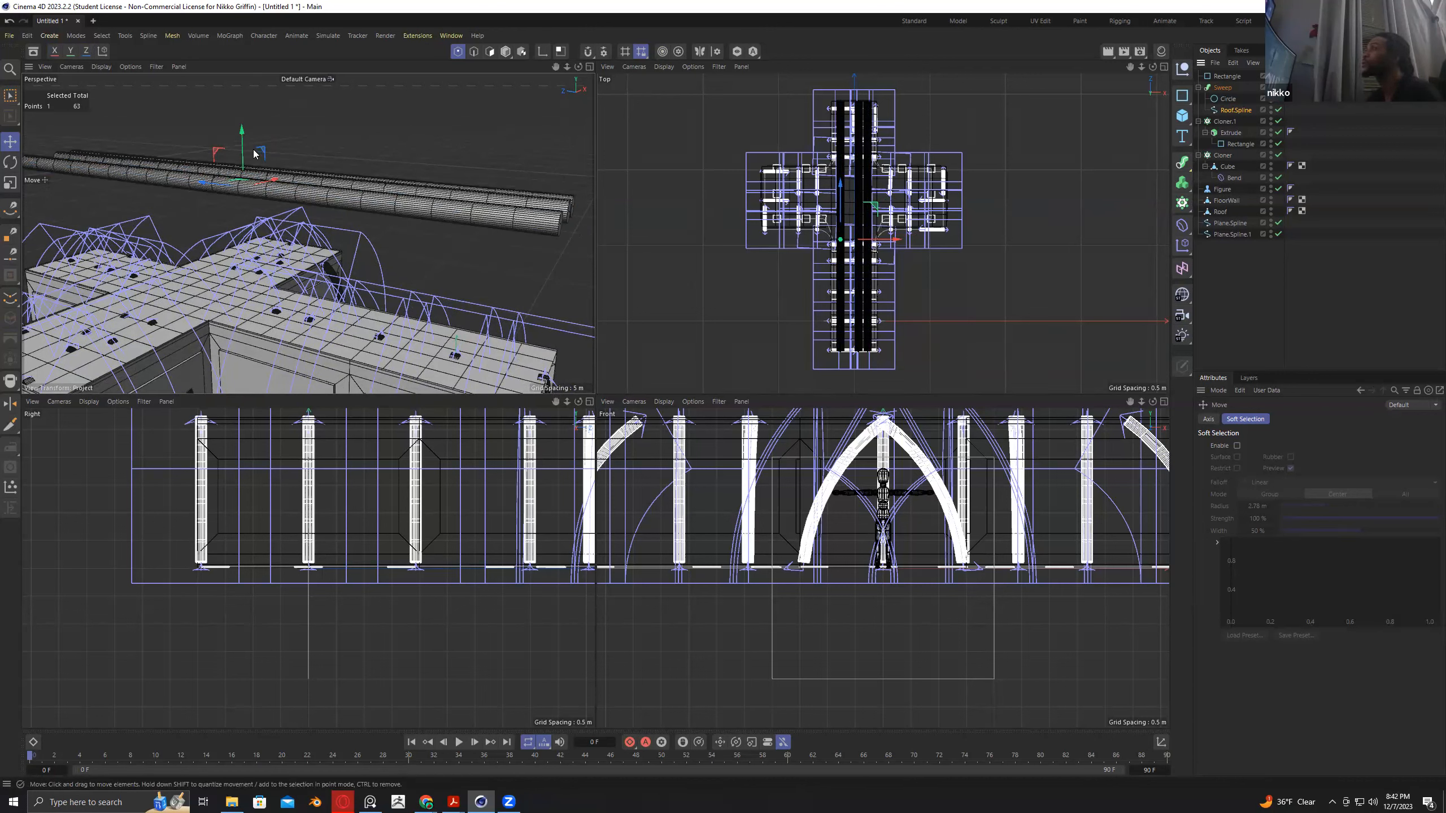
{"action": "left_click", "coordinate": [1233, 110]}
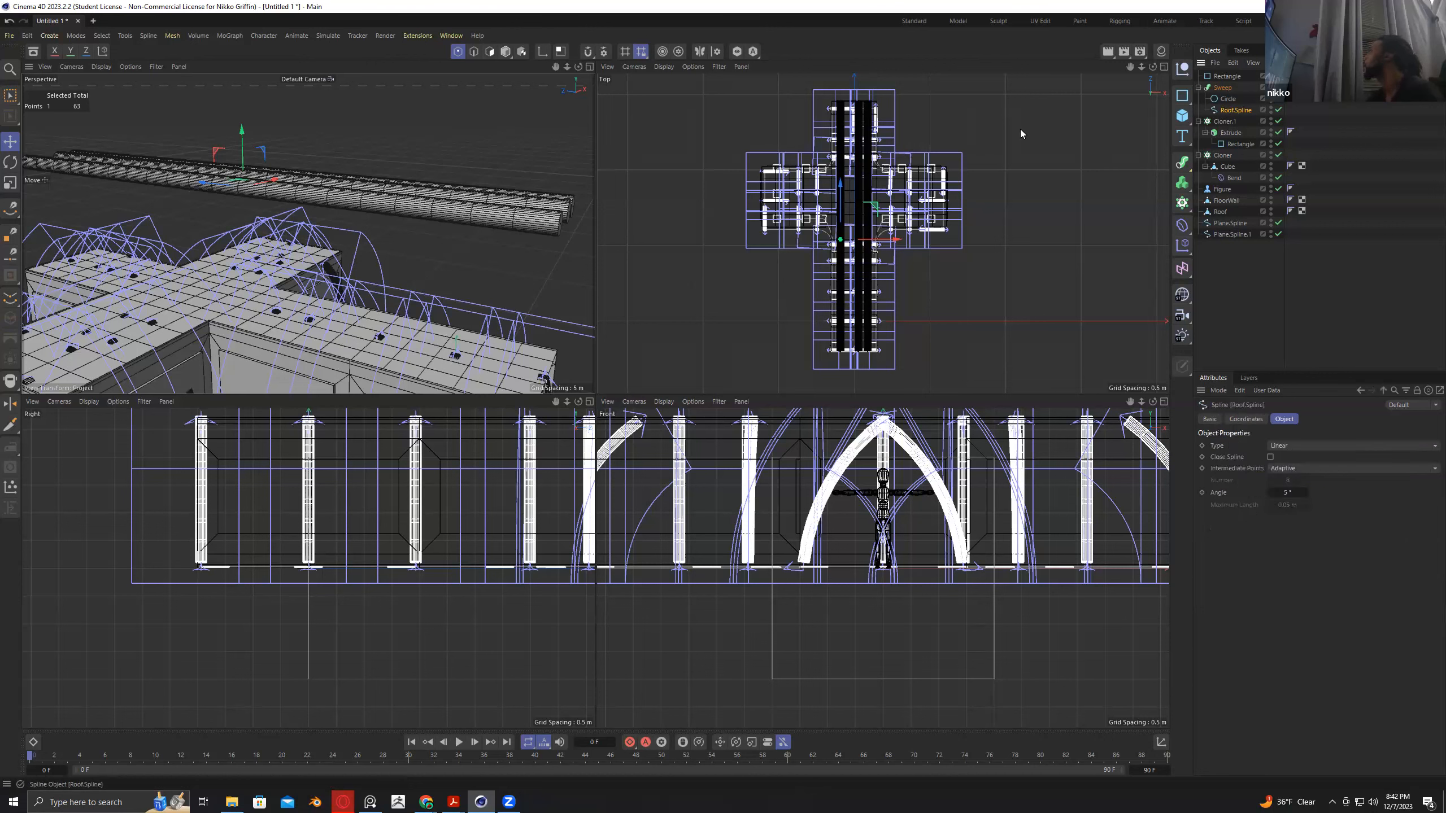
{"action": "left_click", "coordinate": [172, 35]}
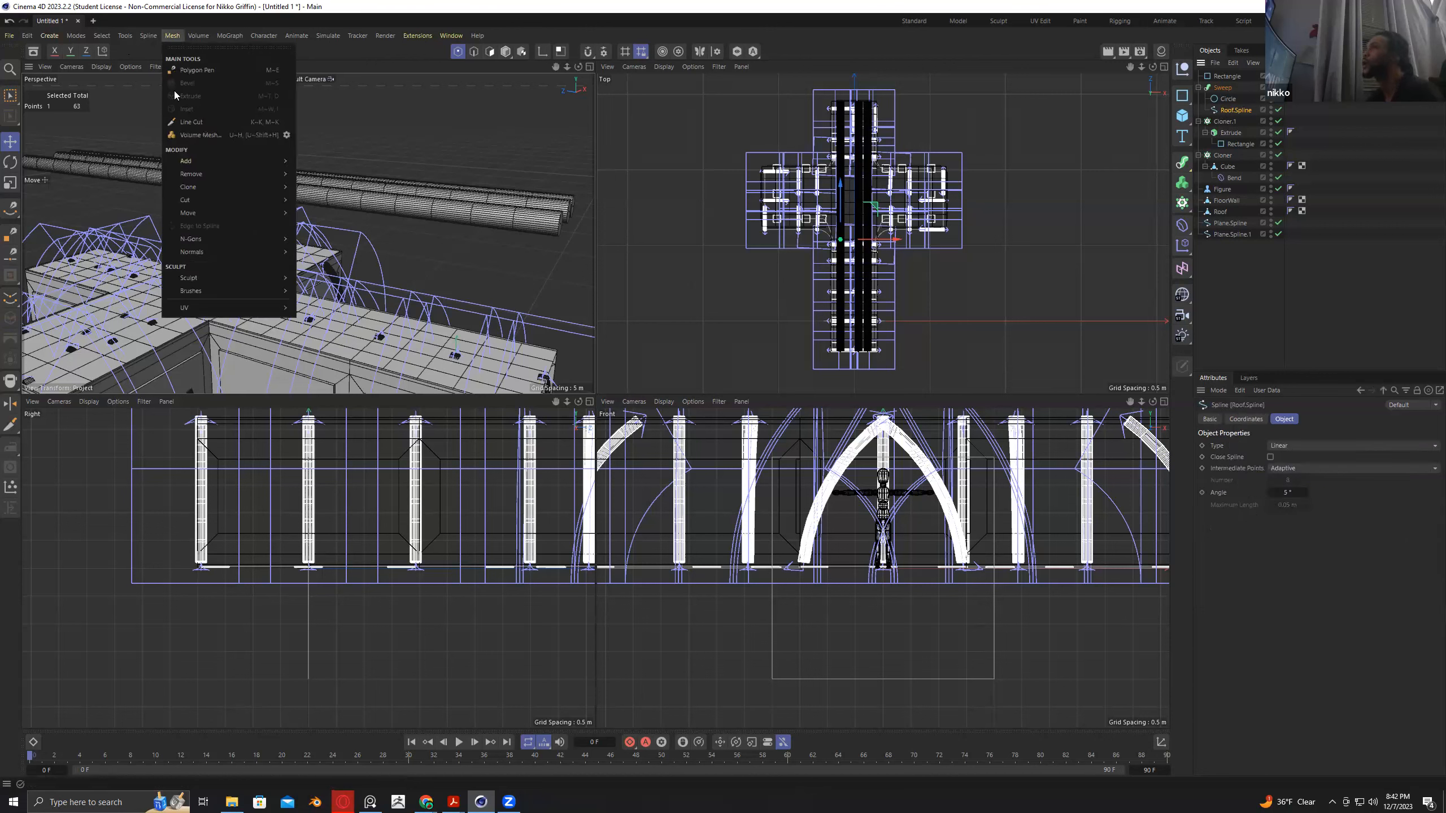
{"action": "mouse_move", "coordinate": [213, 165]}
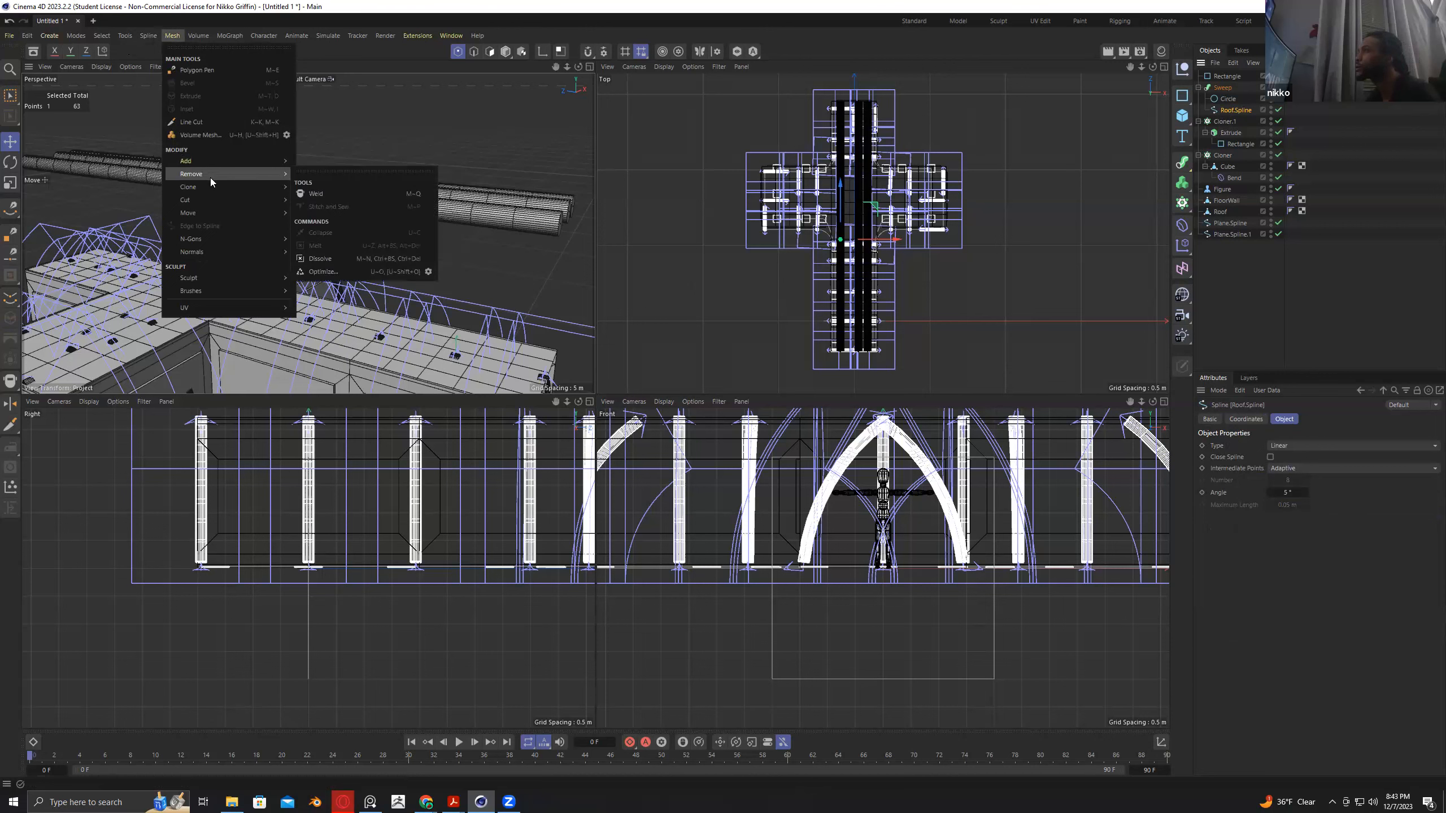
{"action": "mouse_move", "coordinate": [211, 192]}
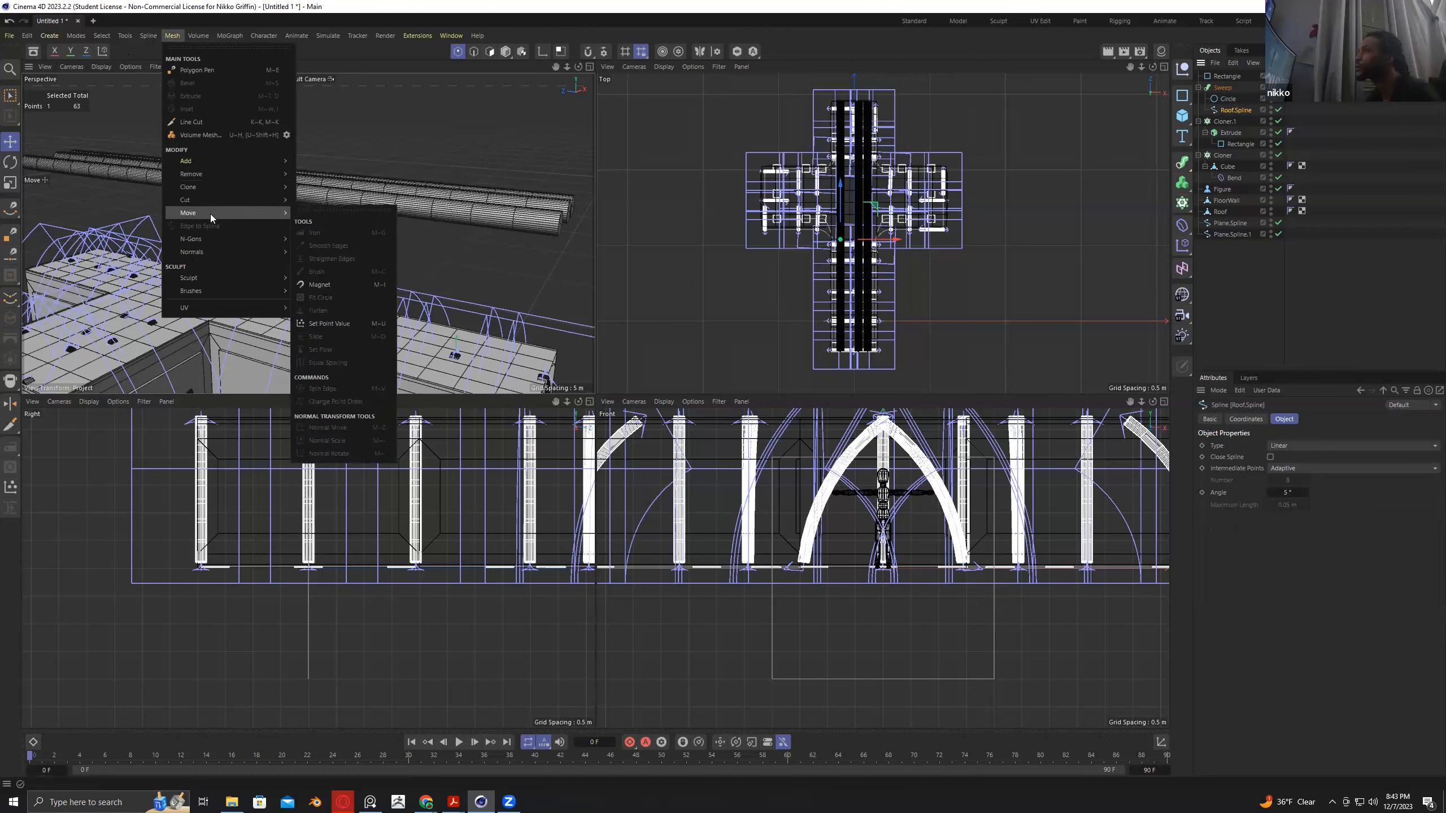
{"action": "mouse_move", "coordinate": [215, 240]}
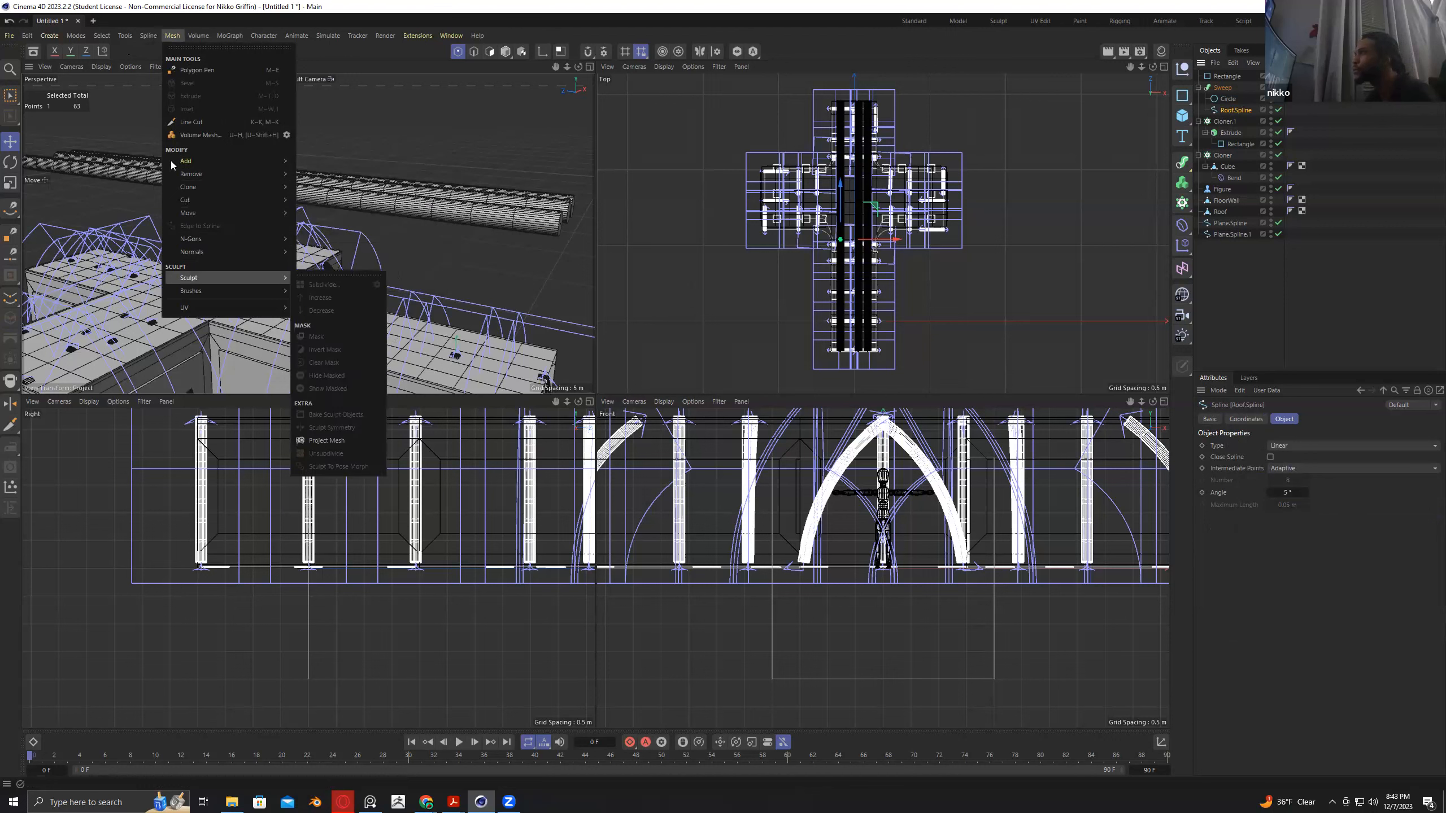
{"action": "mouse_move", "coordinate": [148, 35]}
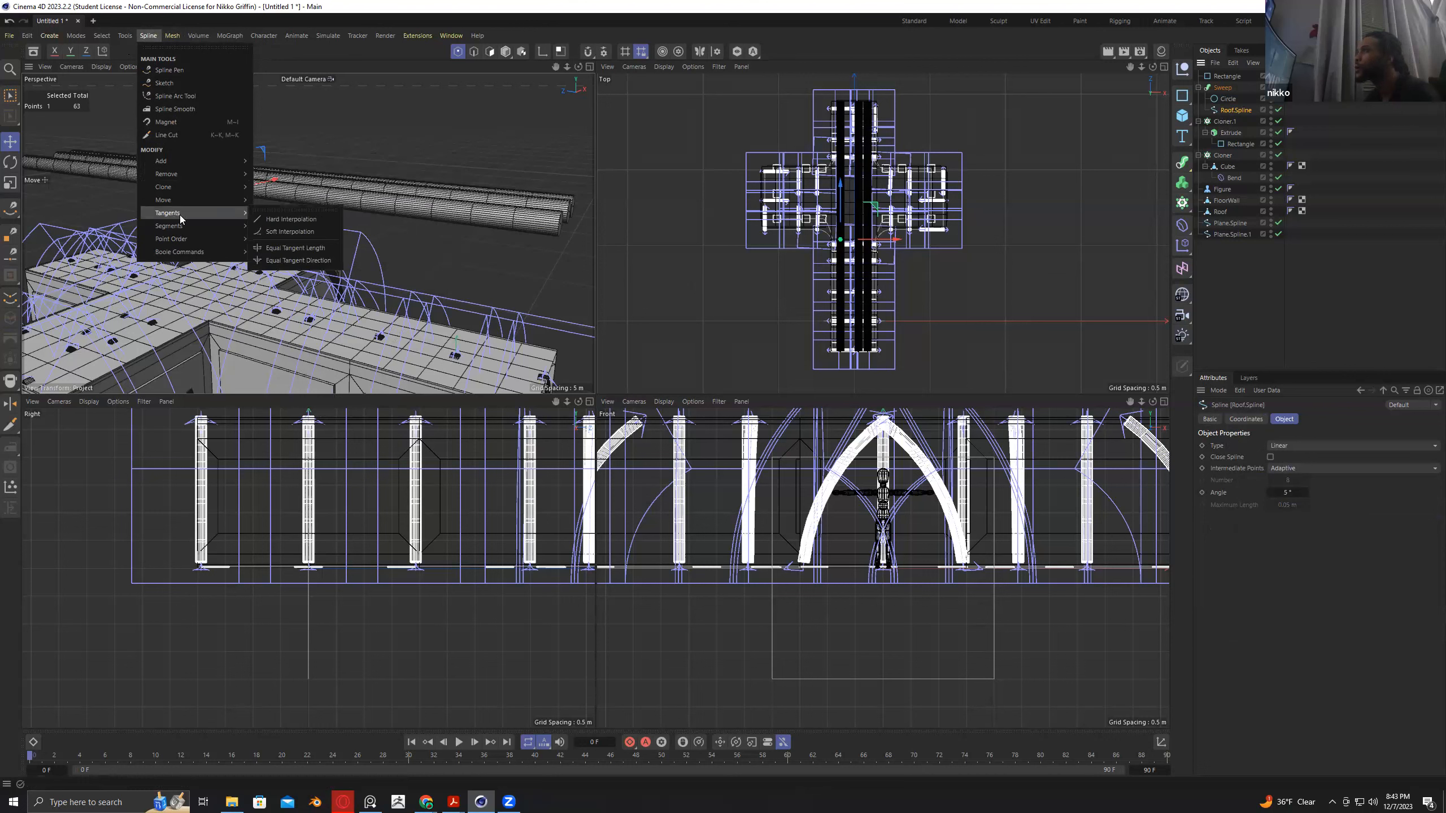
{"action": "left_click", "coordinate": [272, 212]}
{"action": "left_click_drag", "start_coordinate": [61, 203], "coordinate": [62, 215]}
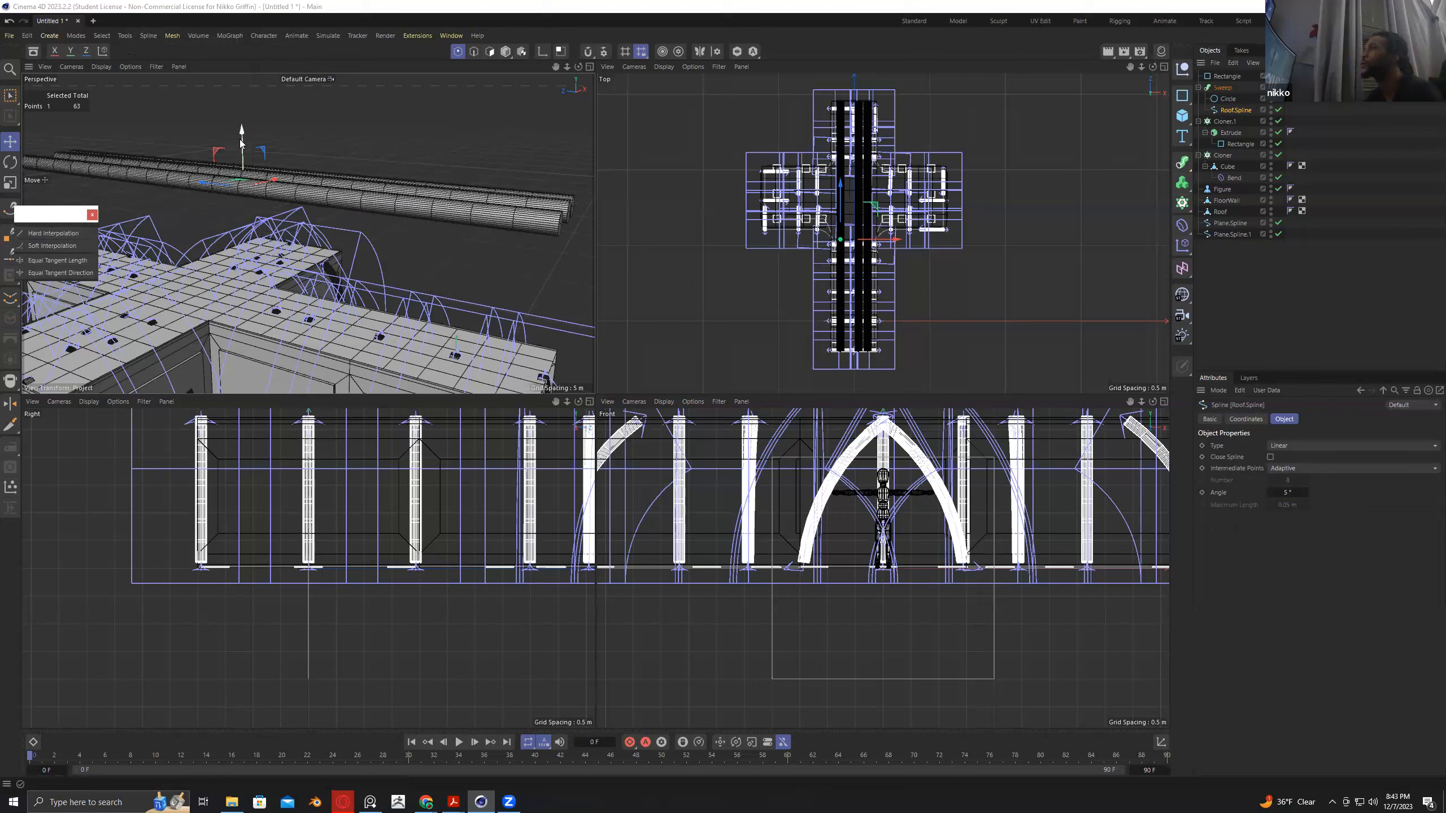
Grow the point selection on the nearest Roof Spline line to five points.
{"action": "key", "text": "u"}
{"action": "key", "text": "y"}
{"action": "key", "text": "u"}
{"action": "key", "text": "y"}
Try lowering the five selected points with Soft Interpolation applied, and undo both changes.
{"action": "left_click_drag", "start_coordinate": [242, 135], "coordinate": [240, 154]}
{"action": "left_click", "coordinate": [47, 246]}
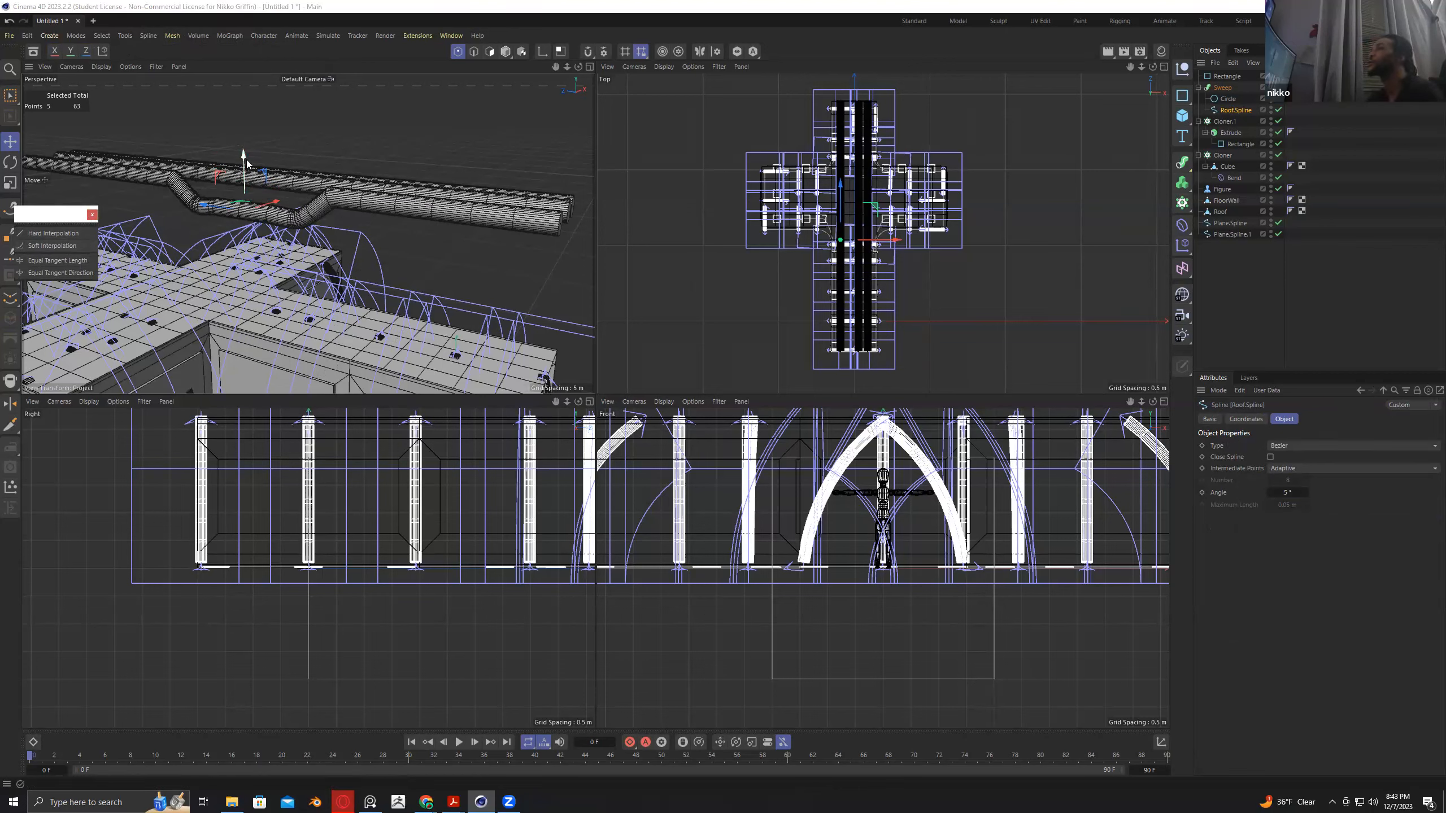
{"action": "left_click_drag", "start_coordinate": [314, 149], "coordinate": [301, 158], "text": "alt"}
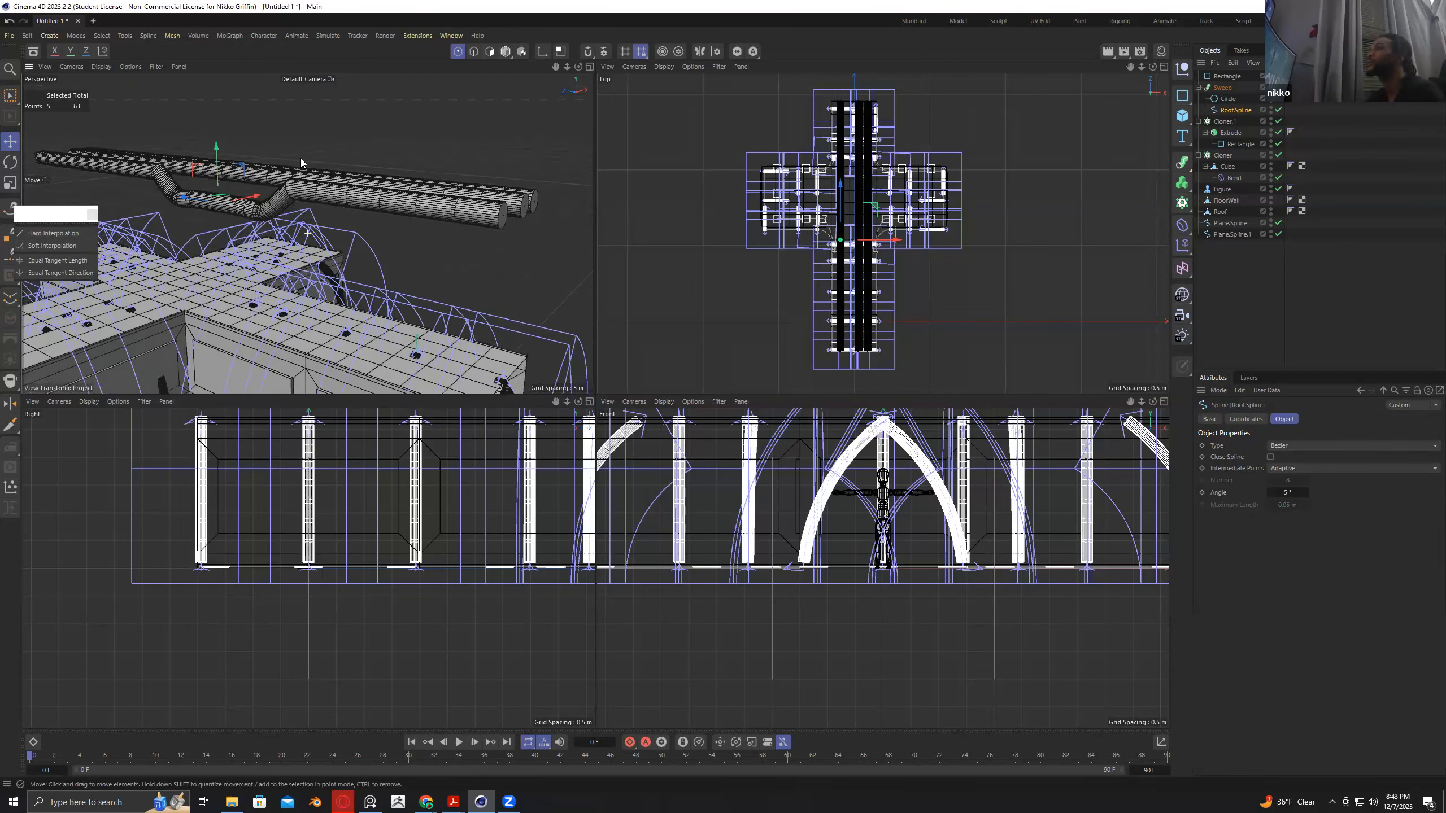
{"action": "key", "text": "ctrl+z"}
{"action": "key", "text": "ctrl+z"}
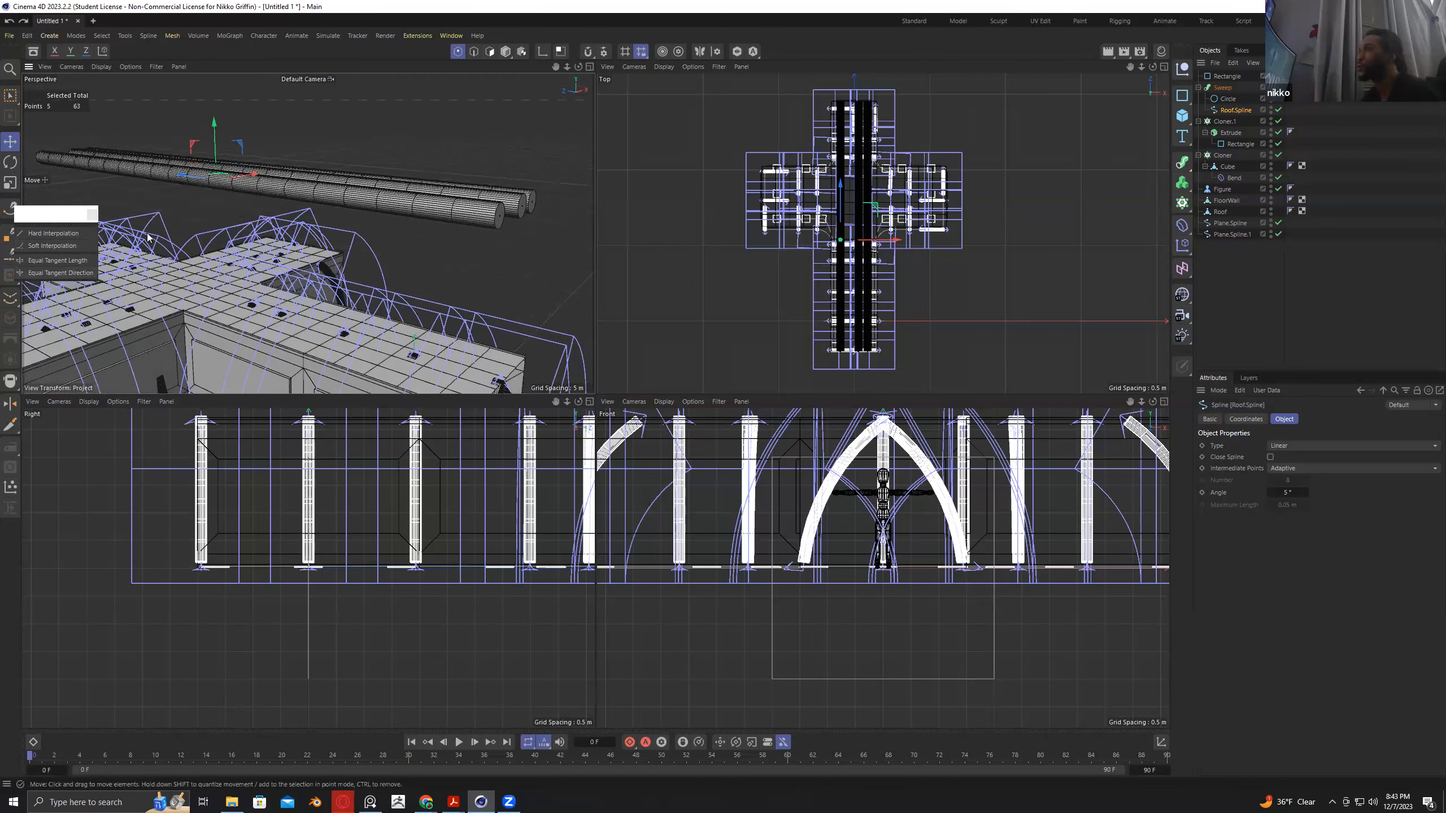
With the Sweep disabled, pull the five selected points down toward the crossing, and check the bent beam with the Sweep briefly enabled.
{"action": "left_click", "coordinate": [1278, 87]}
{"action": "left_click_drag", "start_coordinate": [482, 160], "coordinate": [485, 160], "text": "alt"}
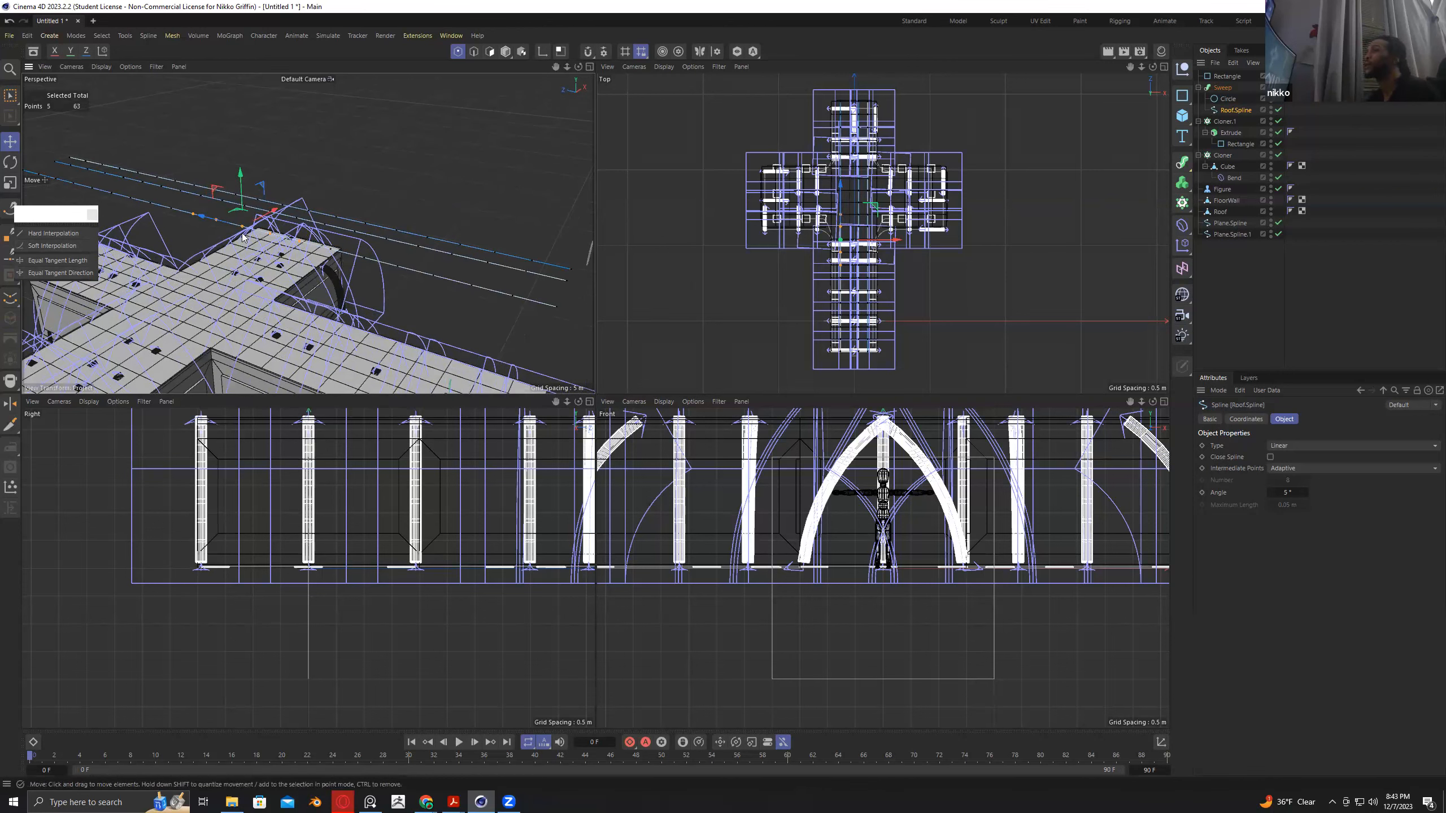
{"action": "left_click_drag", "start_coordinate": [339, 176], "coordinate": [190, 212], "text": "alt"}
{"action": "left_click_drag", "start_coordinate": [230, 147], "coordinate": [220, 176]}
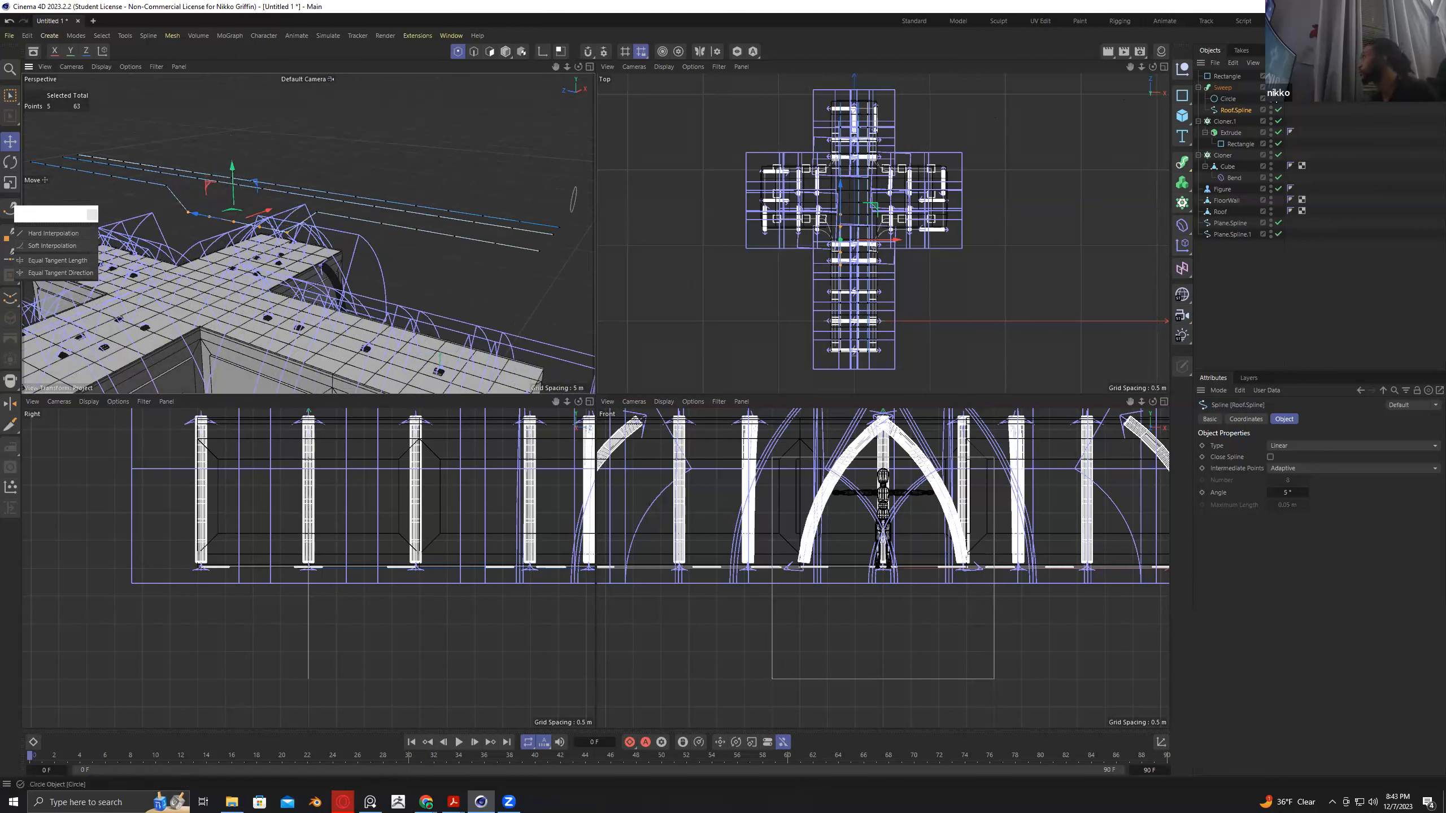
{"action": "left_click", "coordinate": [1278, 88]}
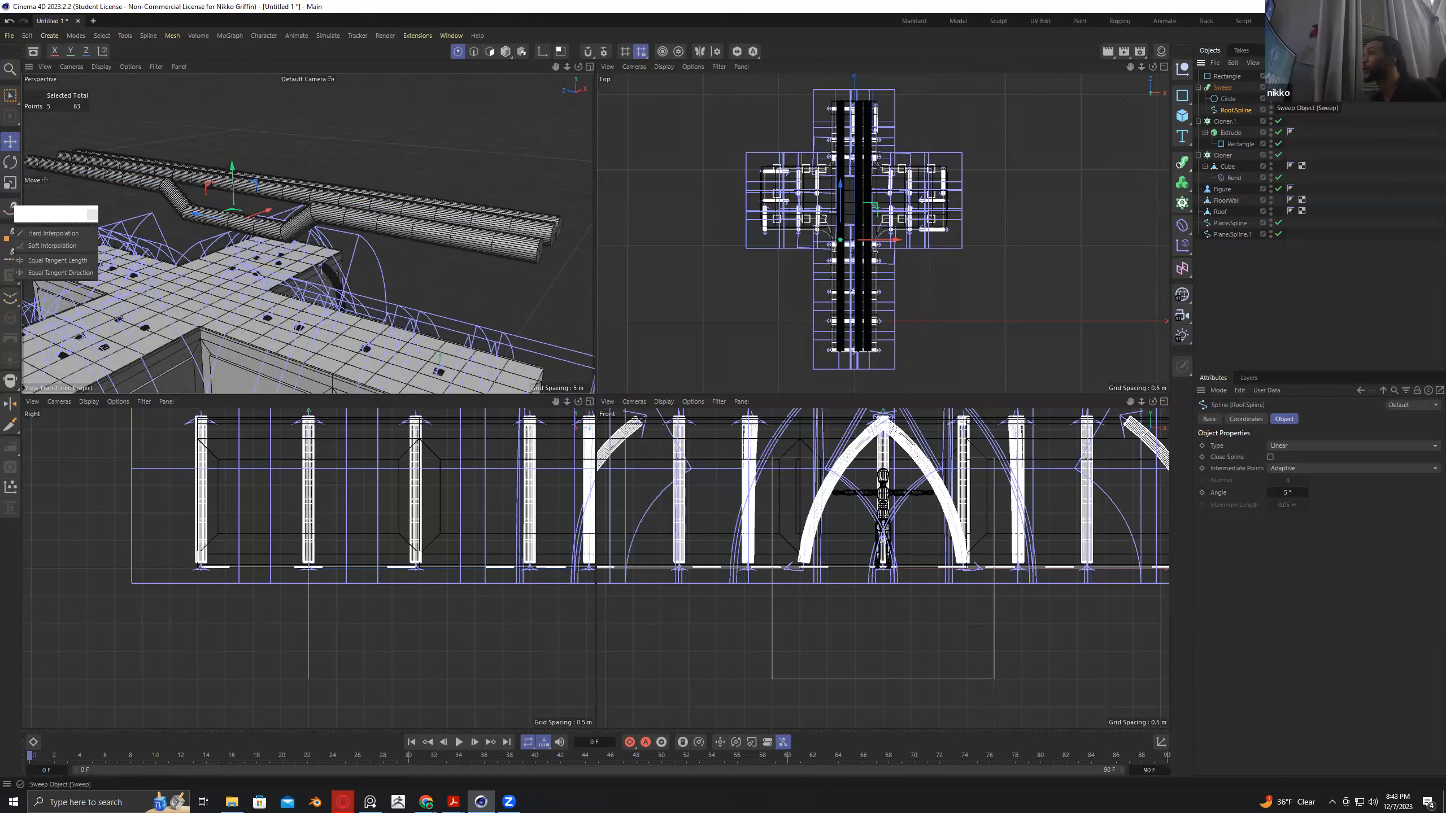
{"action": "left_click", "coordinate": [1278, 87]}
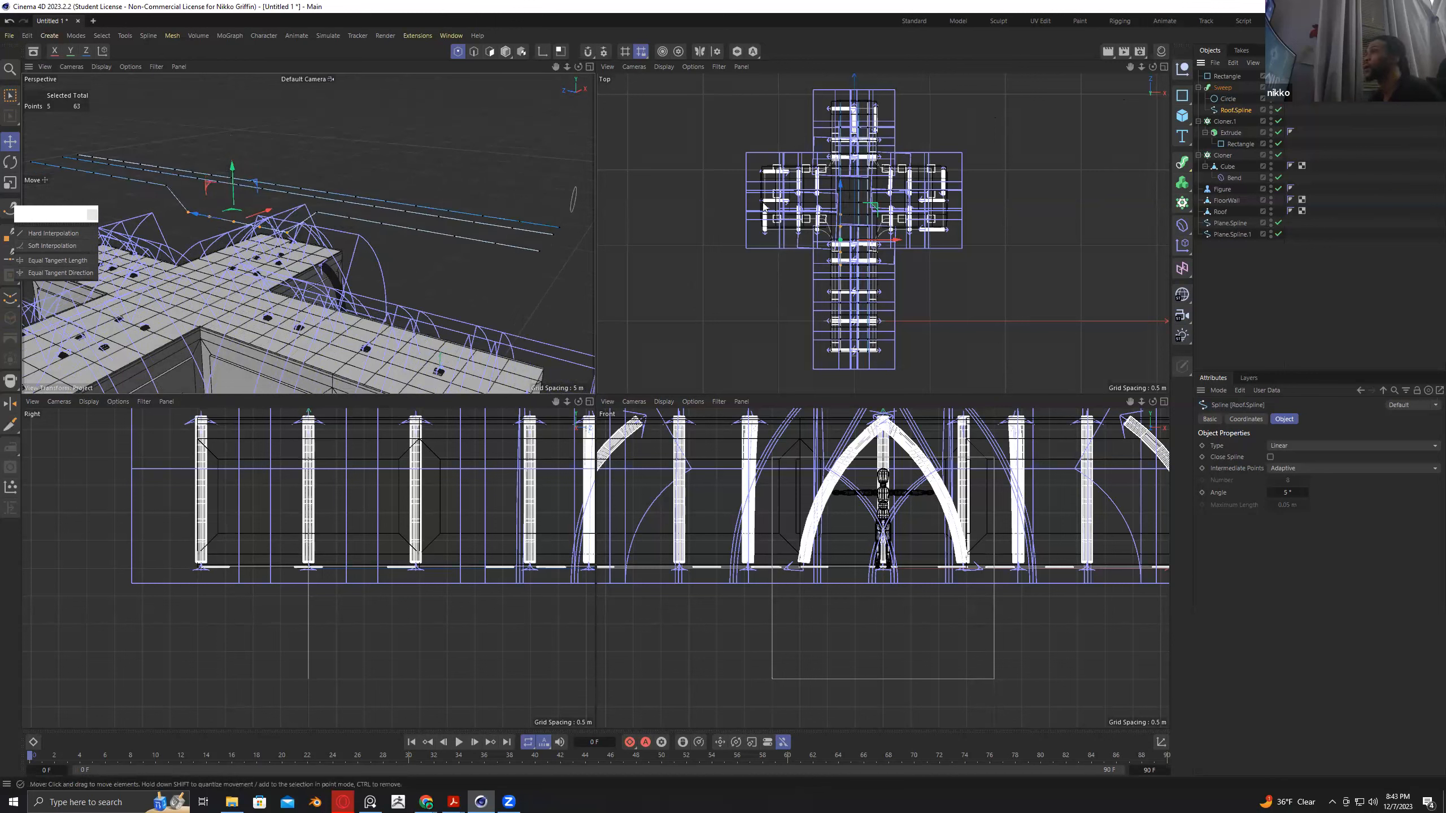
Grow the selection to seven points and apply Soft Interpolation to the bend.
{"action": "key", "text": "u"}
{"action": "key", "text": "y"}
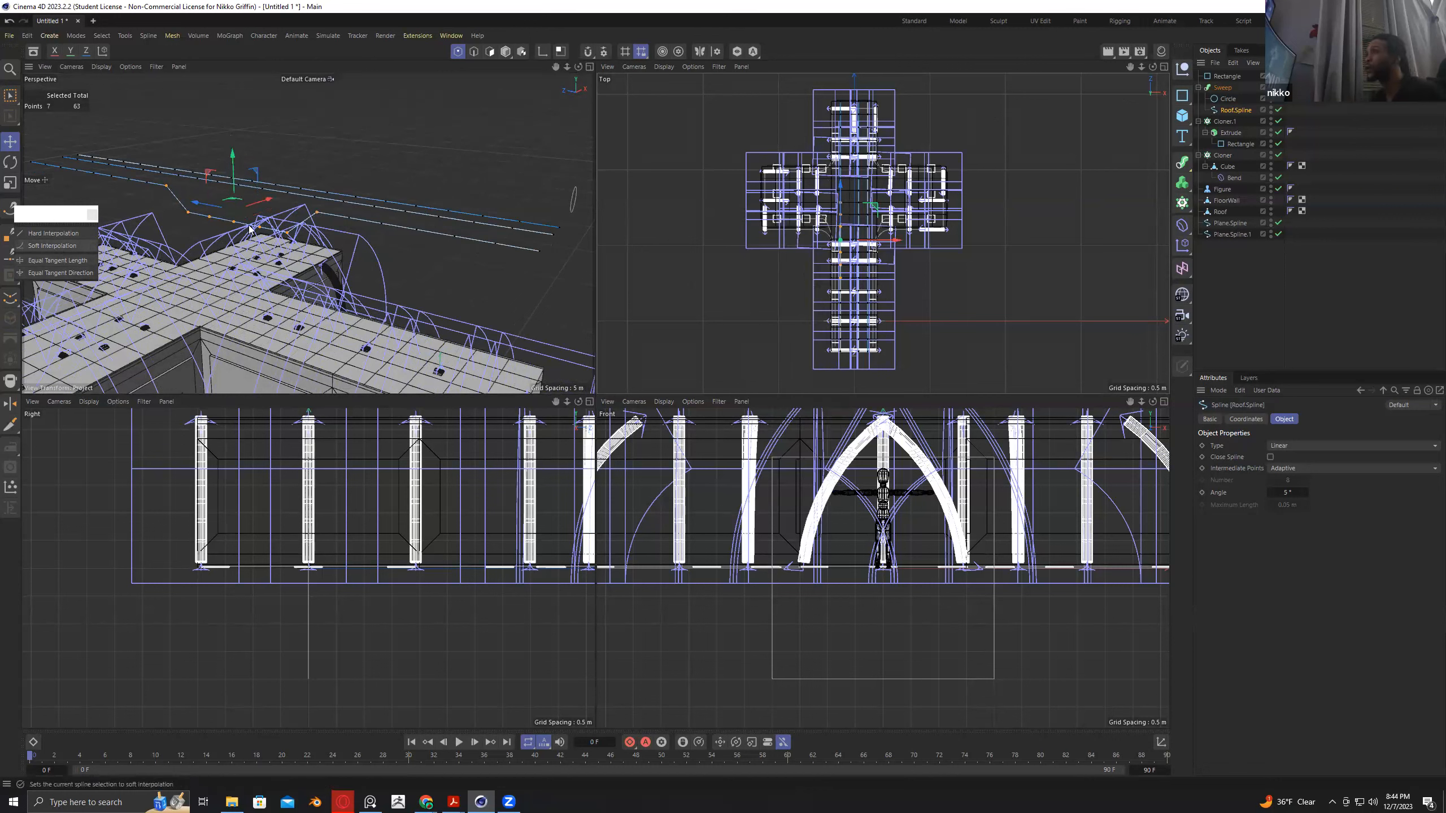
{"action": "left_click", "coordinate": [46, 247]}
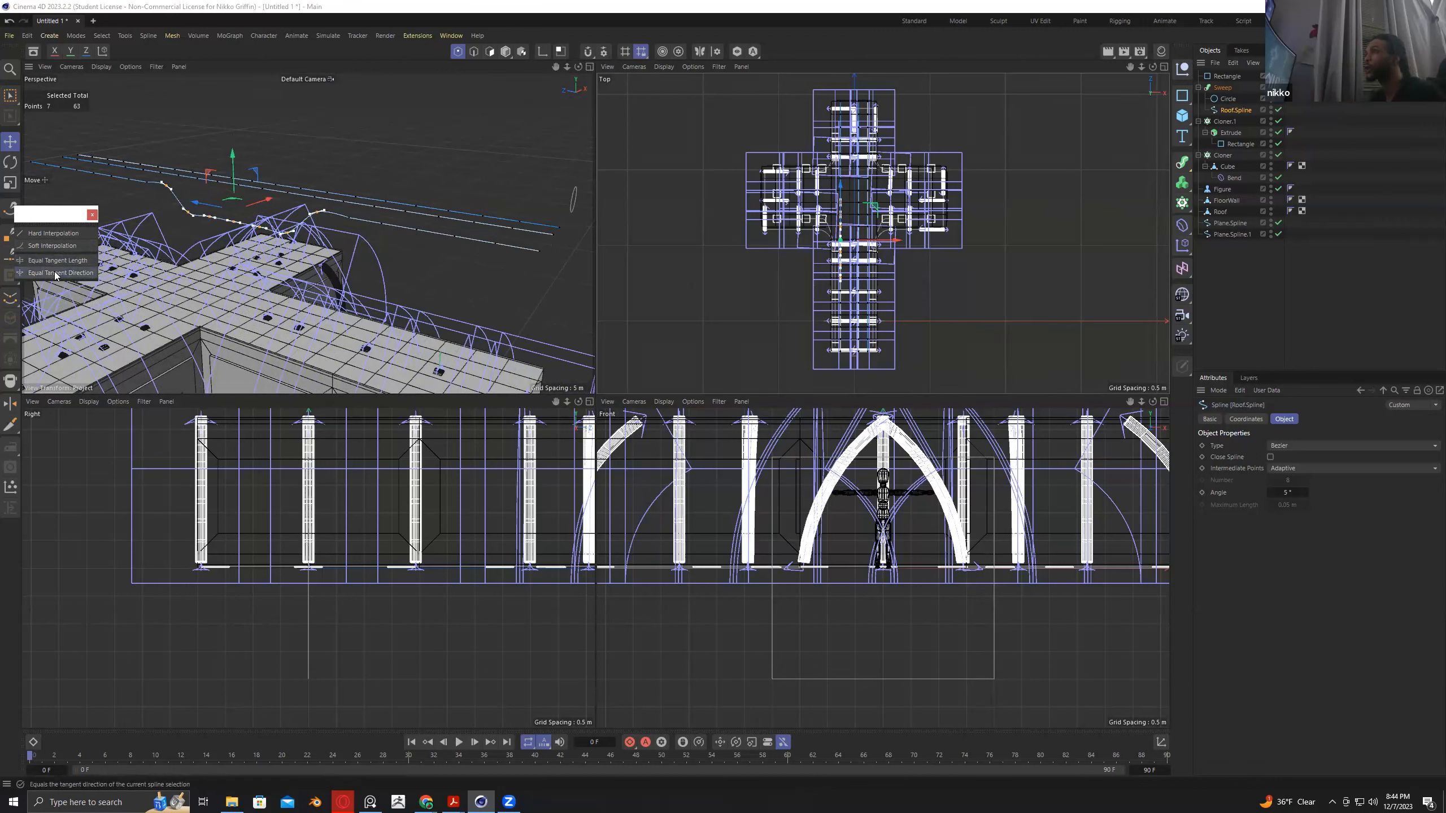
Delete a single point at the low part of the softened dip in the Roof Spline.
{"action": "left_click_drag", "start_coordinate": [212, 240], "coordinate": [248, 166], "text": "alt"}
{"action": "left_click", "coordinate": [262, 198]}
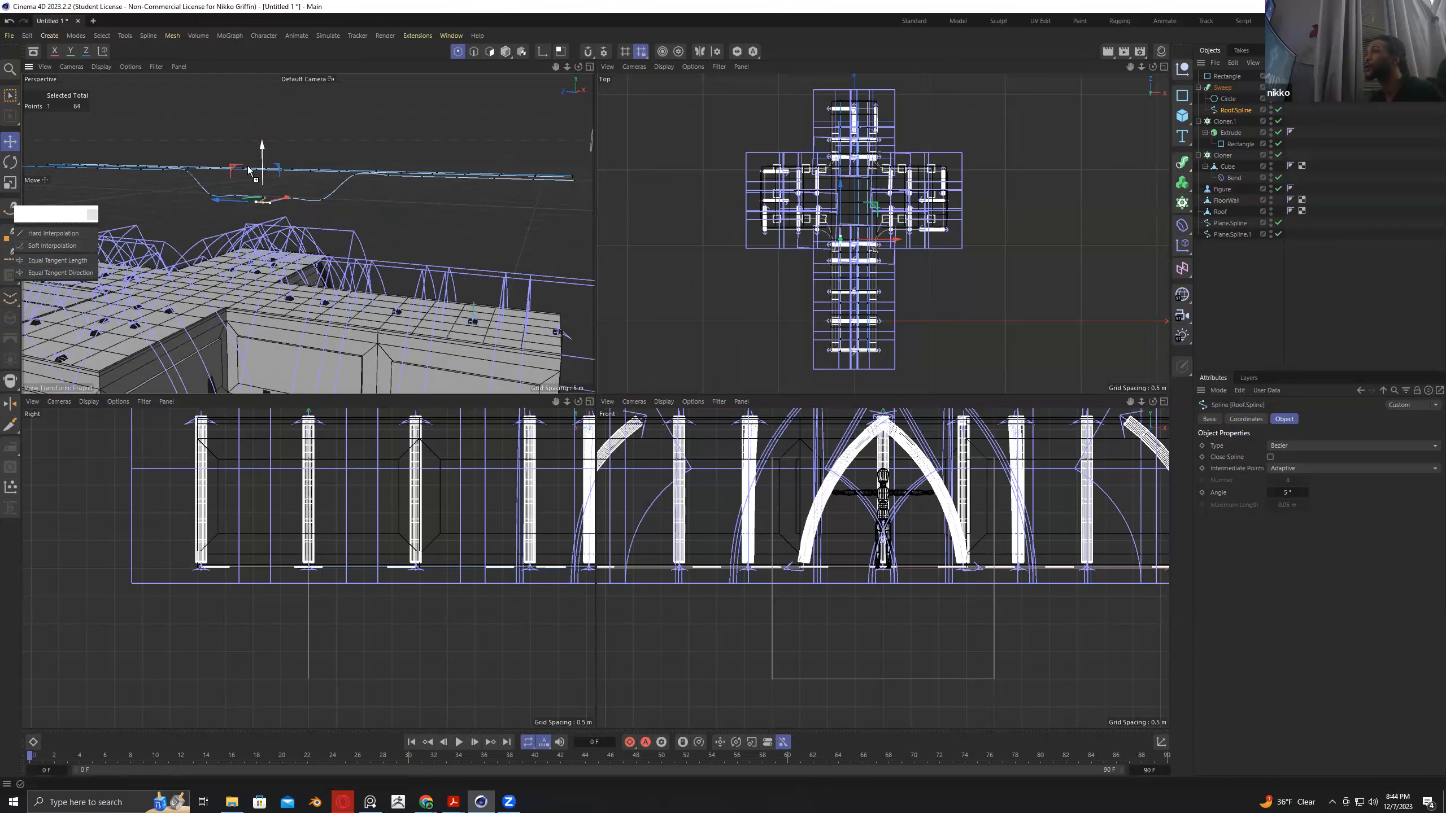
{"action": "key", "text": "s"}
{"action": "key", "text": "Delete"}
Round the bottom of the dip by nudging its points down, moving the middle one by about 0.08 m, and select its two neighbours.
{"action": "left_click", "coordinate": [281, 232]}
{"action": "left_click", "coordinate": [339, 237], "text": "shift"}
{"action": "left_click", "coordinate": [308, 232], "text": "shift"}
{"action": "left_click_drag", "start_coordinate": [309, 190], "coordinate": [308, 196]}
{"action": "left_click", "coordinate": [237, 209]}
{"action": "key", "text": "s"}
{"action": "left_click", "coordinate": [286, 236]}
{"action": "left_click_drag", "start_coordinate": [286, 197], "coordinate": [285, 200]}
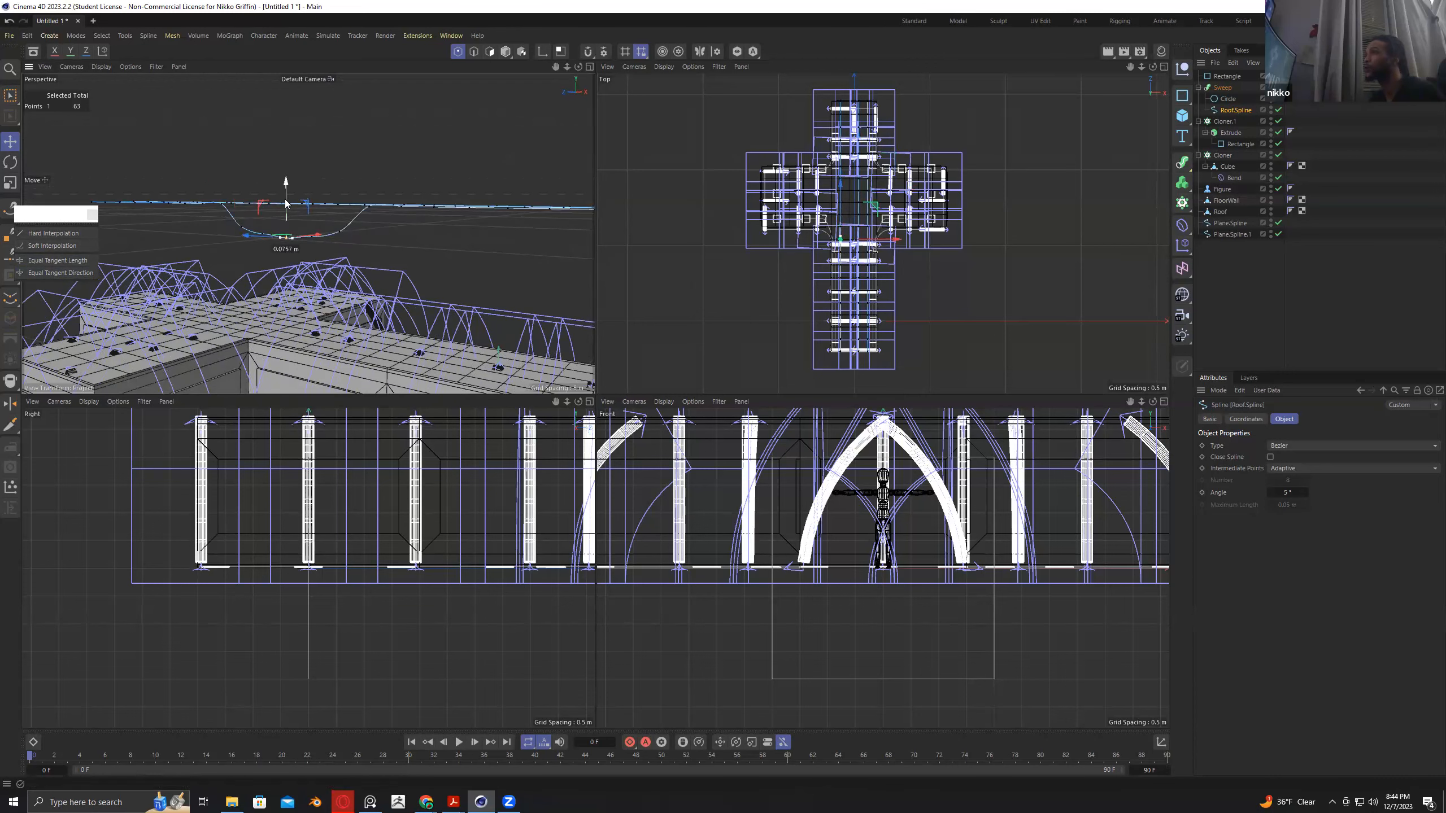
{"action": "left_click", "coordinate": [260, 233]}
{"action": "left_click", "coordinate": [312, 239], "text": "shift"}
{"action": "left_click_drag", "start_coordinate": [314, 262], "coordinate": [289, 229], "text": "alt"}
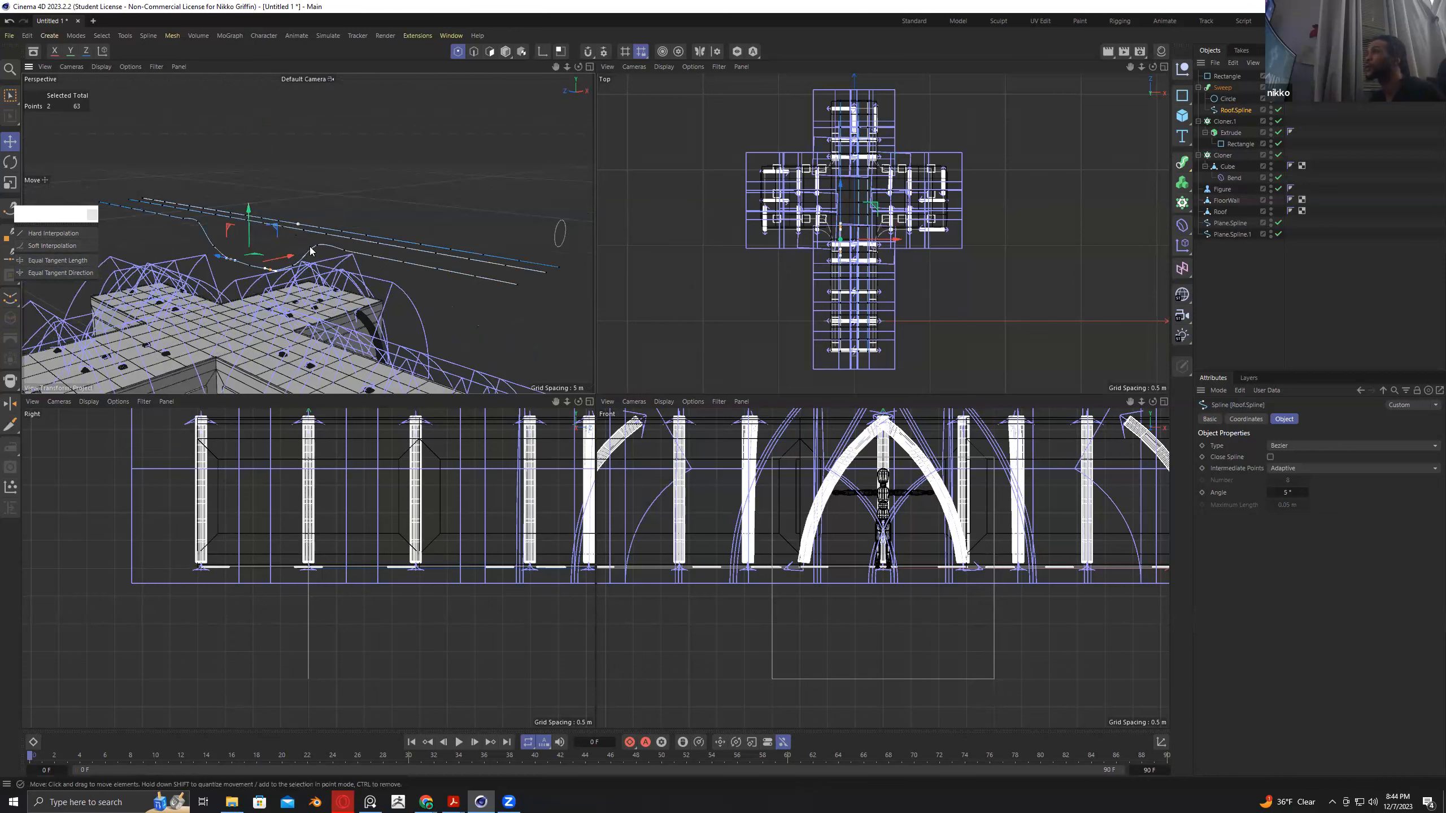
Close the Tangents palette, show the Sweep to inspect the bent beam from its end, and switch to Rectangle Selection.
{"action": "left_click", "coordinate": [92, 215]}
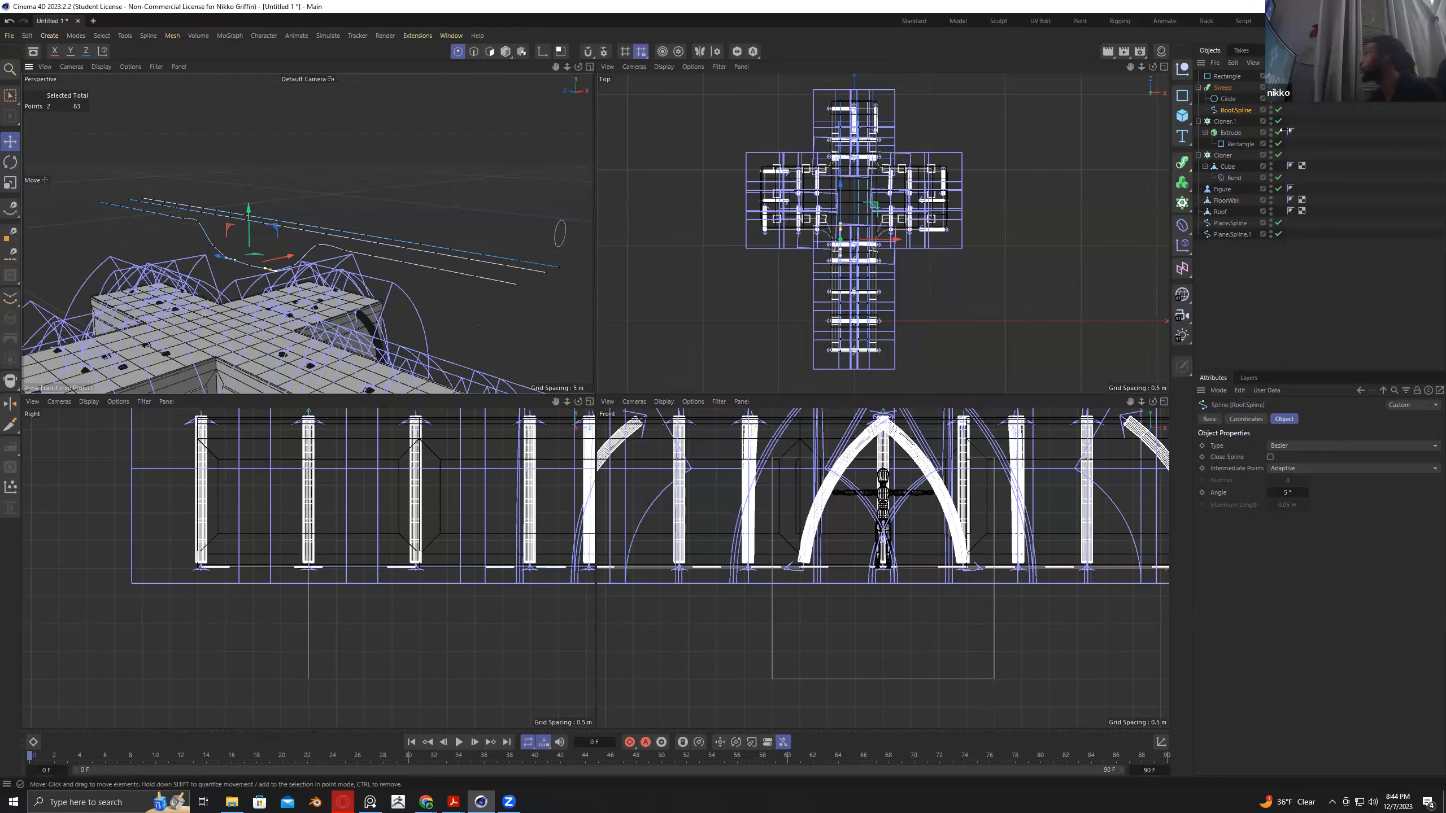
{"action": "left_click", "coordinate": [1278, 88]}
{"action": "left_click_drag", "start_coordinate": [572, 181], "coordinate": [522, 176], "text": "alt"}
{"action": "key", "text": "0"}
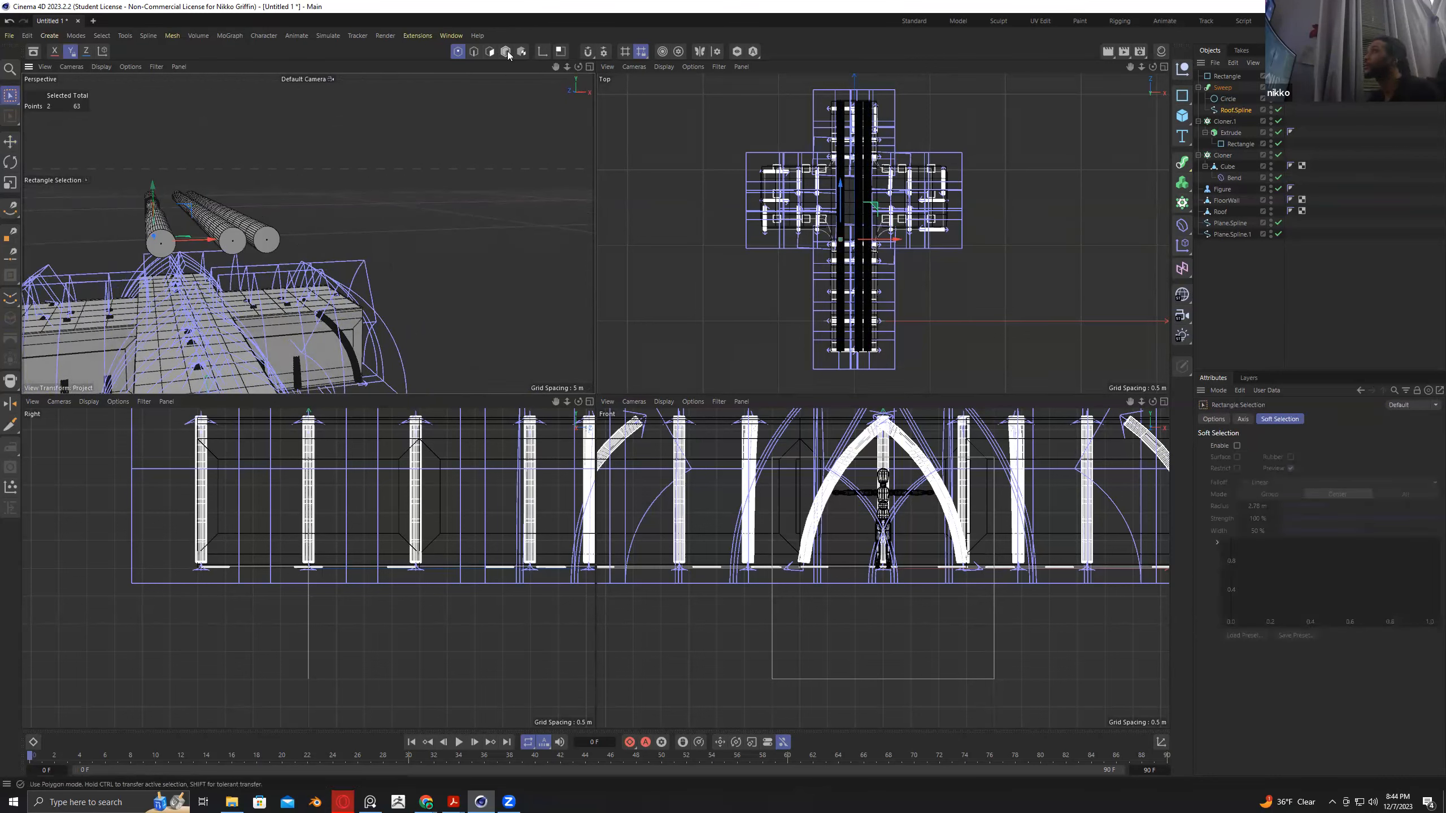
{"action": "left_click", "coordinate": [506, 52]}
{"action": "left_click", "coordinate": [71, 50]}
{"action": "left_click_drag", "start_coordinate": [274, 293], "coordinate": [239, 257], "text": "alt"}
{"action": "left_click_drag", "start_coordinate": [237, 259], "coordinate": [238, 228]}
{"action": "left_click", "coordinate": [172, 35]}
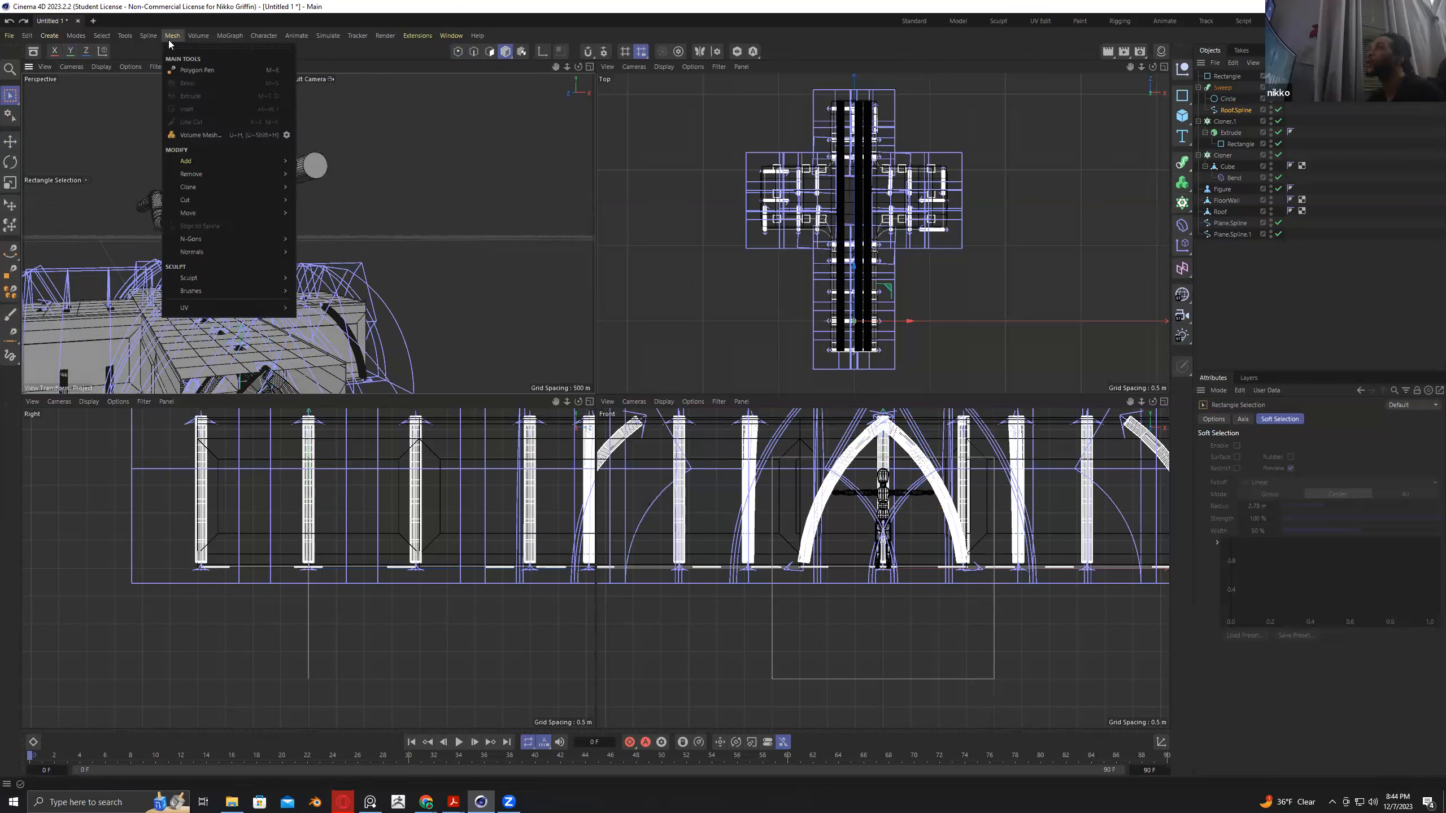
{"action": "left_click", "coordinate": [316, 100]}
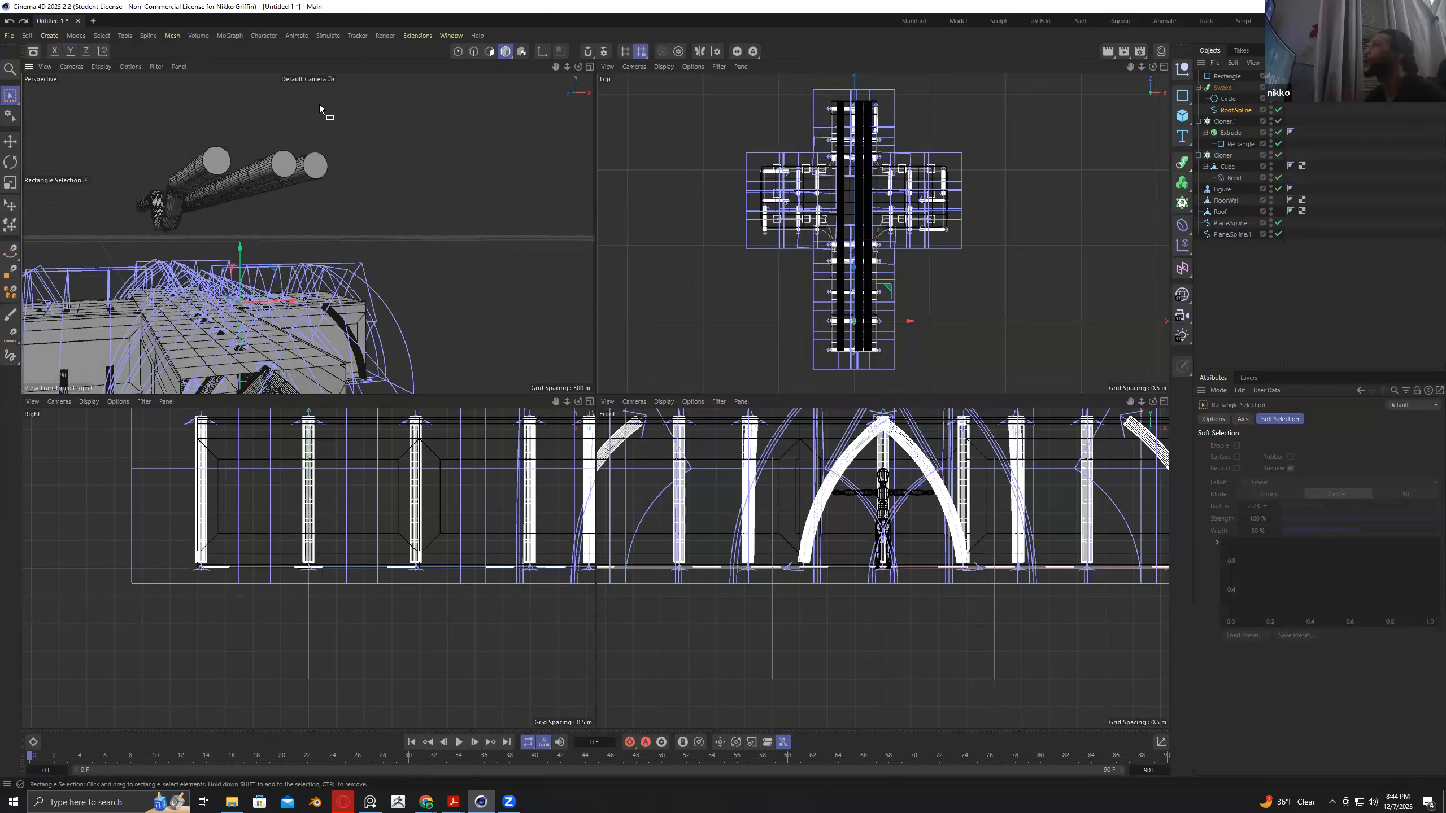
Disable the Sweep and return to point editing on the Roof Spline with its five lowered points selected.
{"action": "key", "text": "q"}
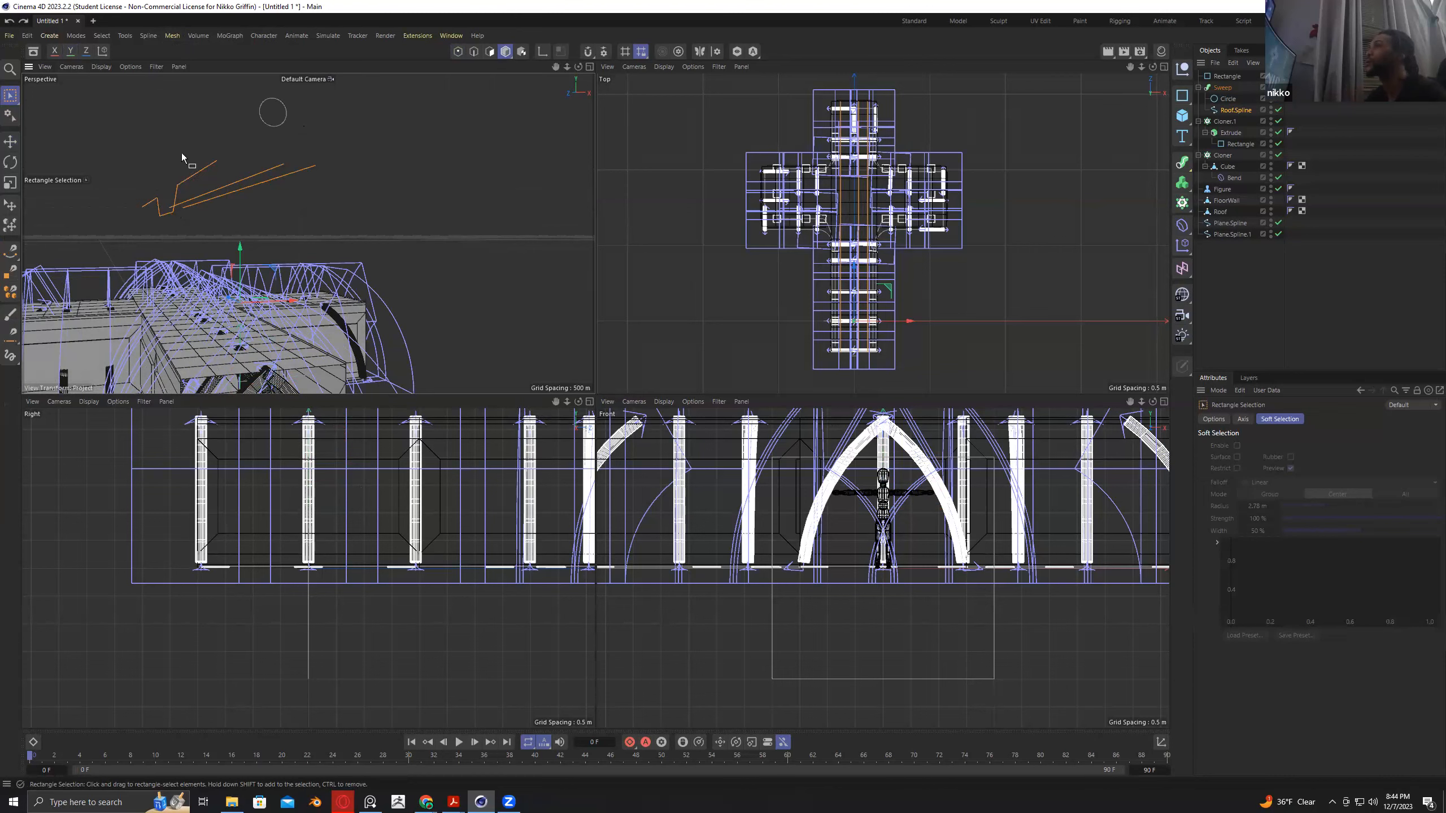
{"action": "left_click_drag", "start_coordinate": [181, 152], "coordinate": [170, 150], "text": "alt"}
{"action": "left_click", "coordinate": [459, 53]}
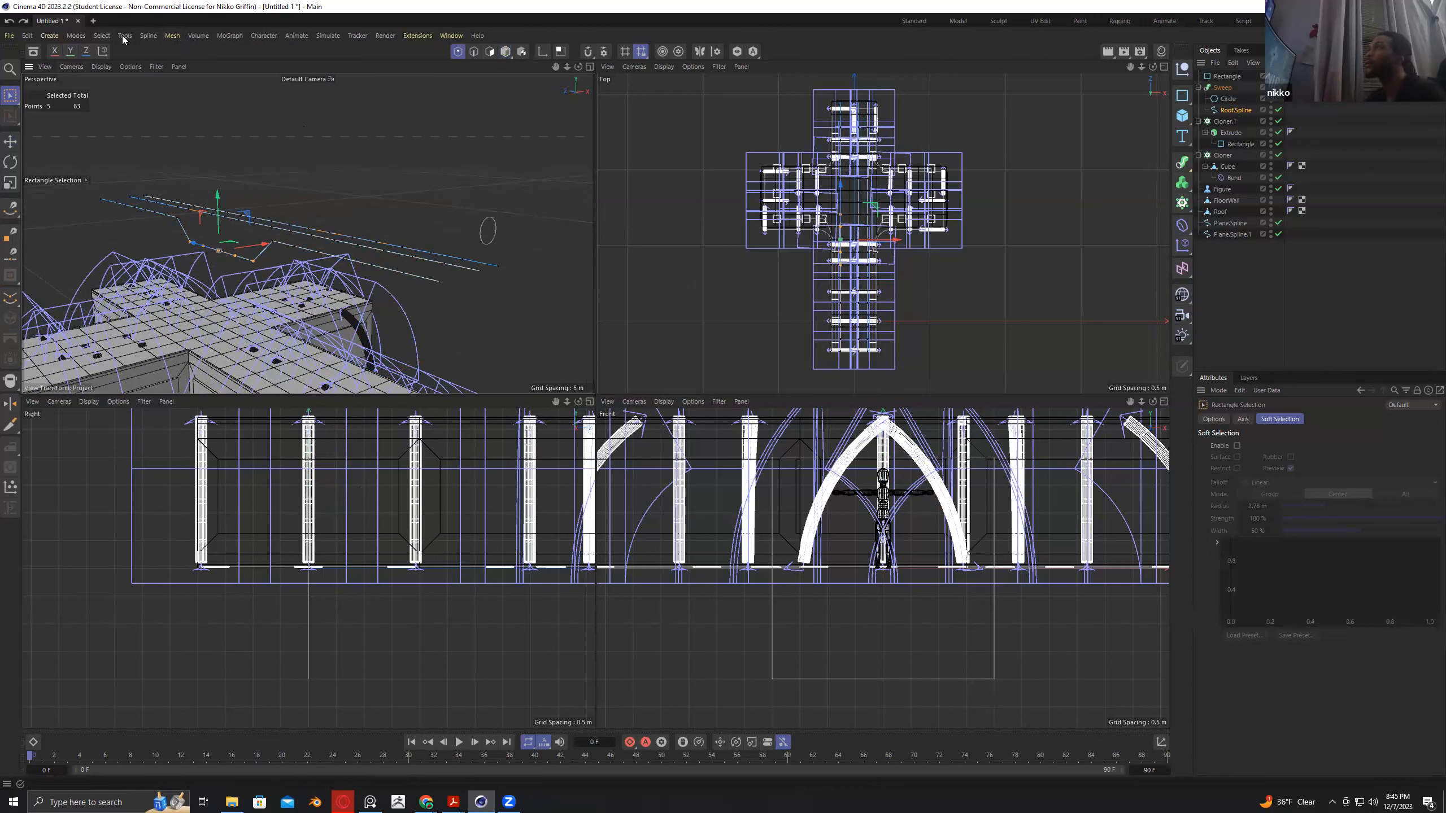
Detach the spline Tangents commands as a floating palette again and park it in the corner of the perspective view.
{"action": "left_click", "coordinate": [172, 35]}
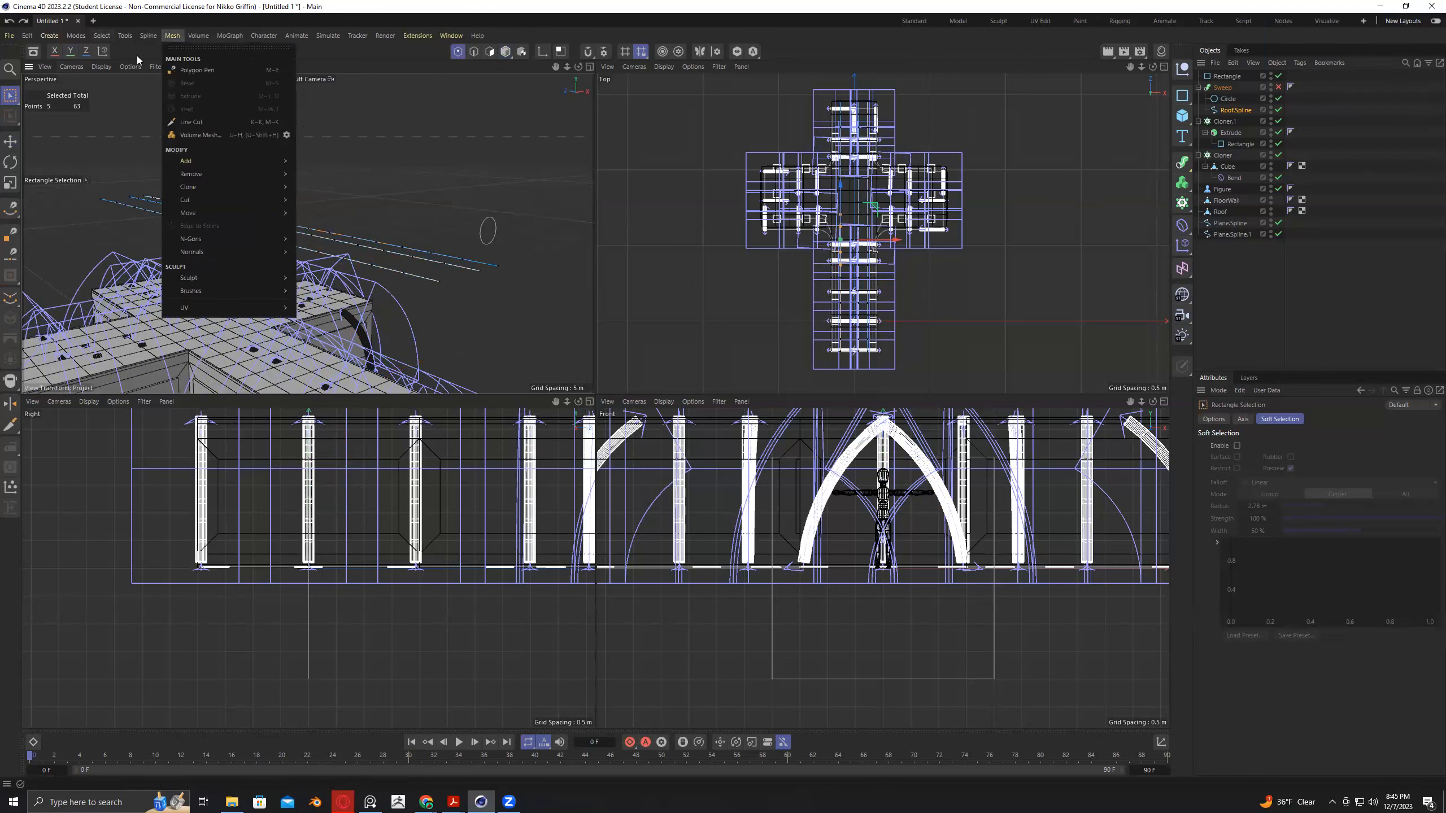
{"action": "mouse_move", "coordinate": [149, 37]}
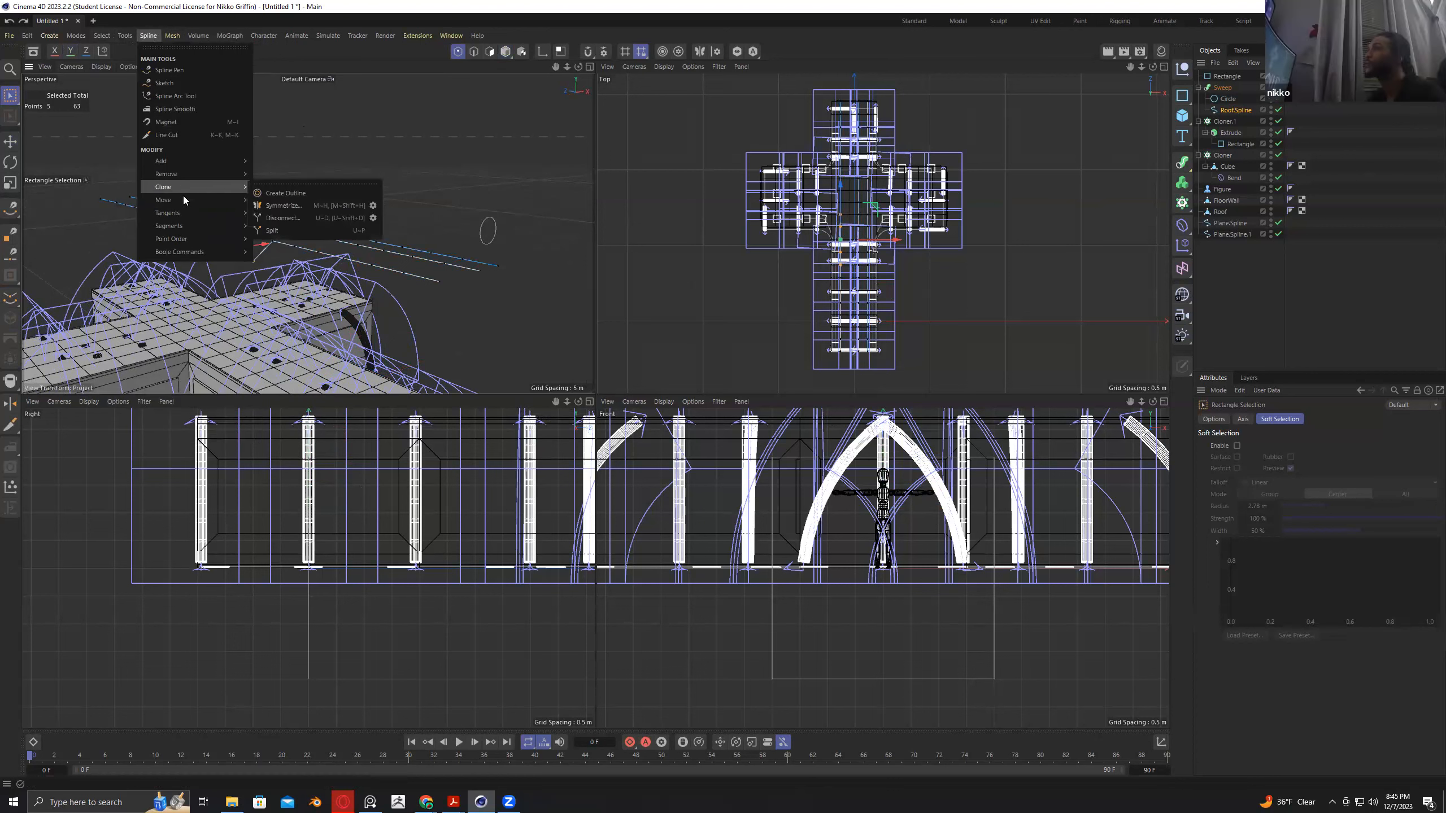
{"action": "mouse_move", "coordinate": [182, 212]}
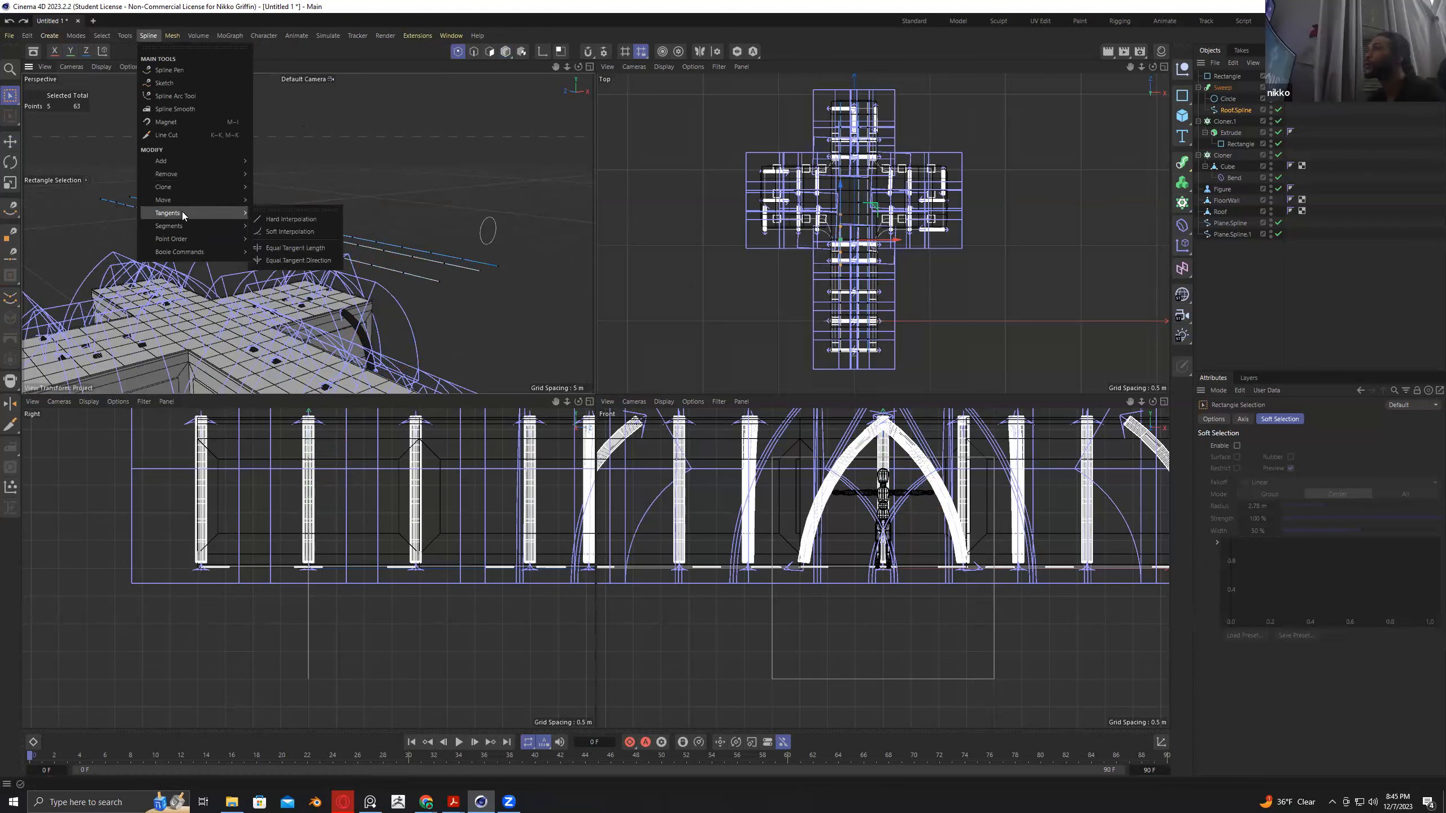
{"action": "left_click", "coordinate": [273, 210]}
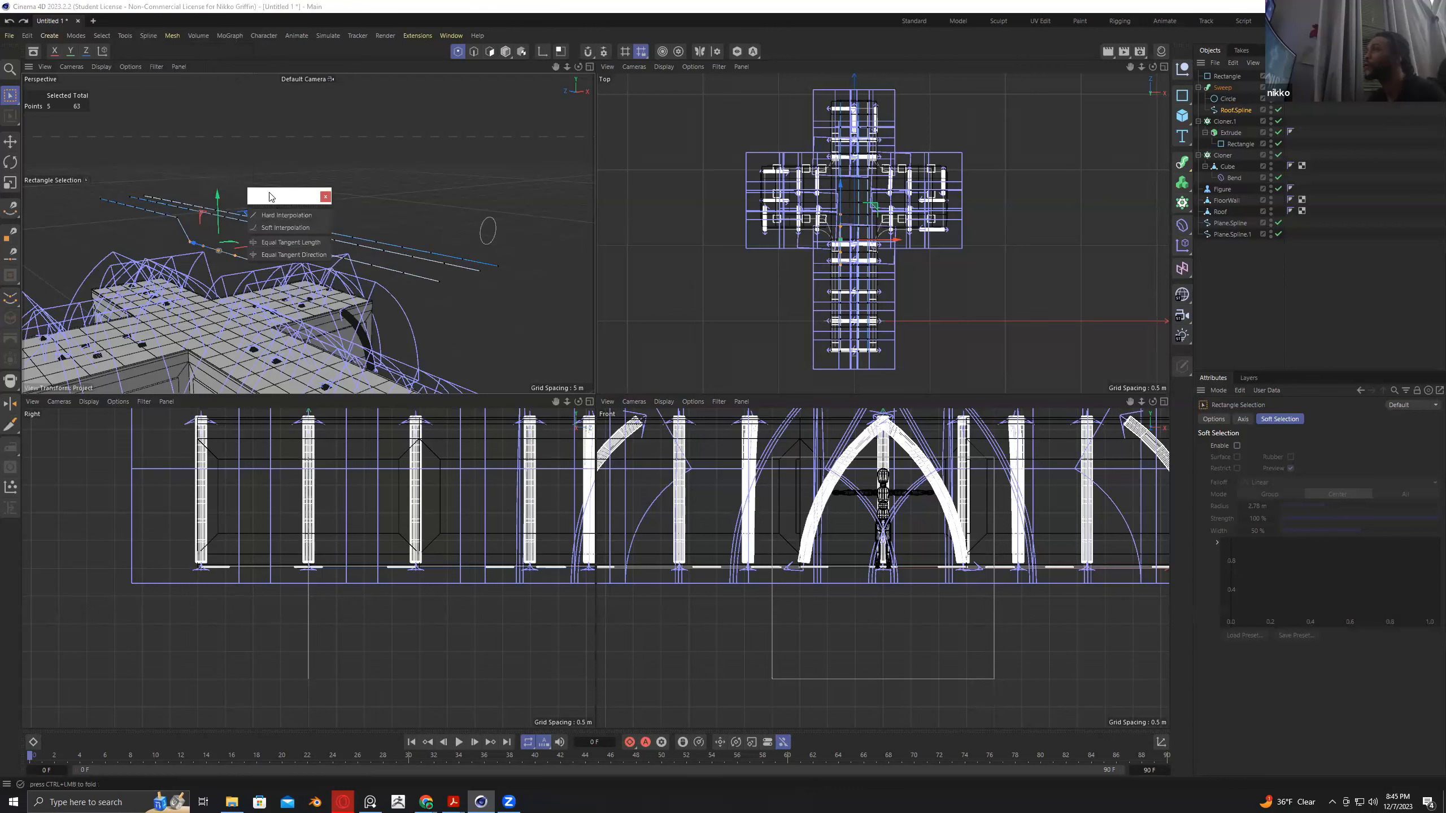
{"action": "left_click_drag", "start_coordinate": [270, 196], "coordinate": [65, 126]}
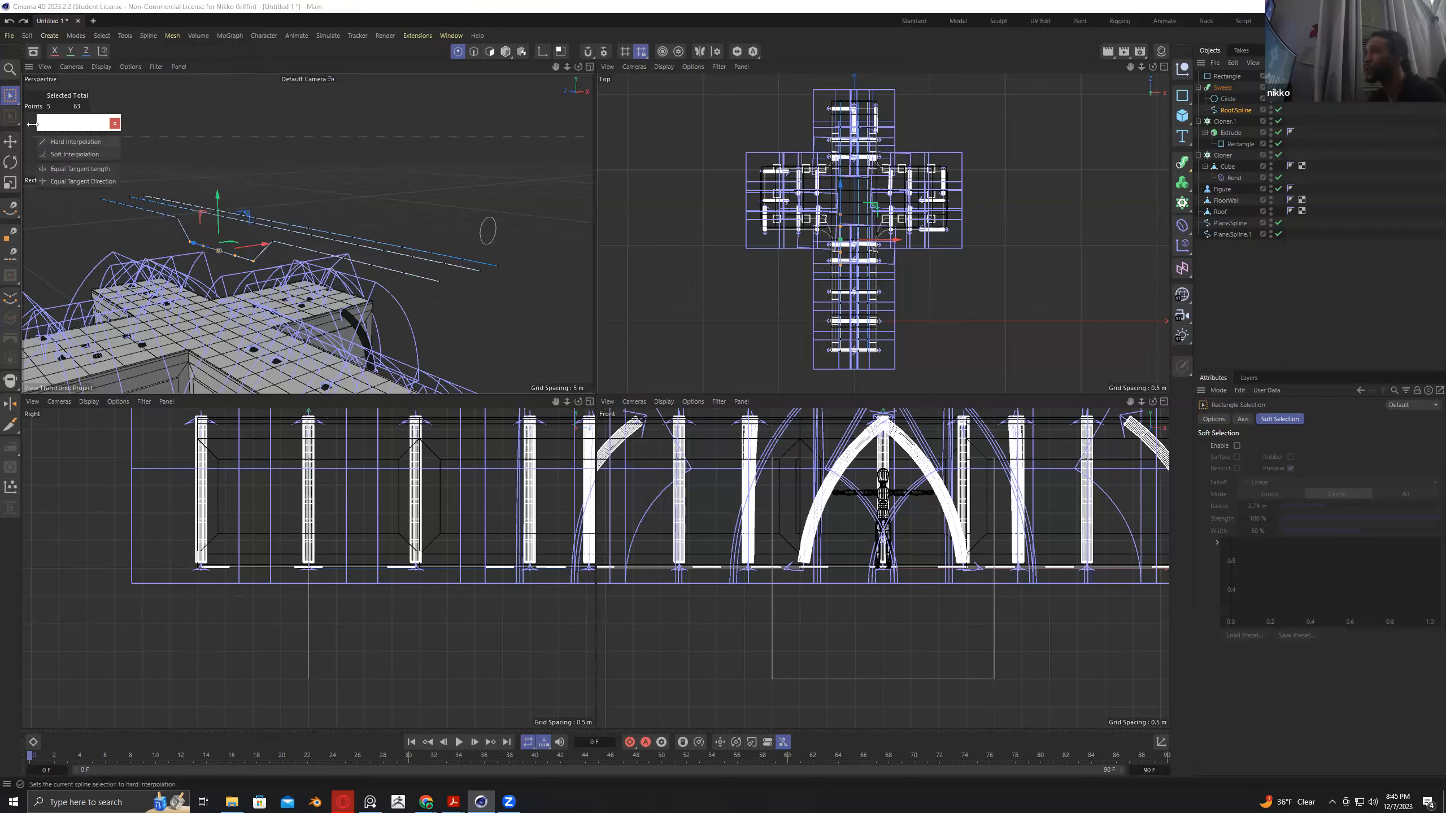
{"action": "left_click", "coordinate": [148, 35]}
{"action": "mouse_move", "coordinate": [227, 161]}
{"action": "mouse_move", "coordinate": [225, 226]}
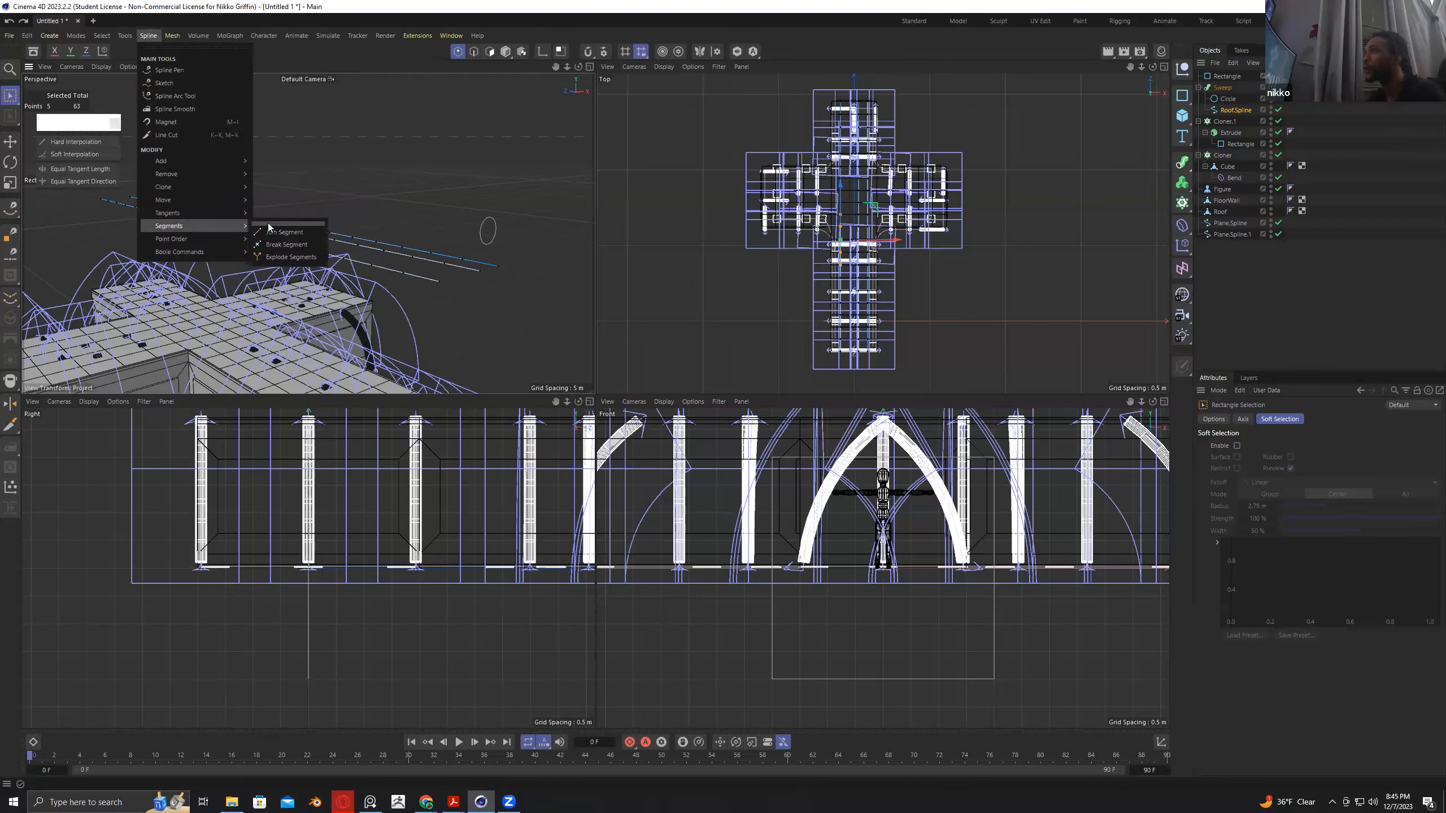
{"action": "left_click", "coordinate": [319, 225]}
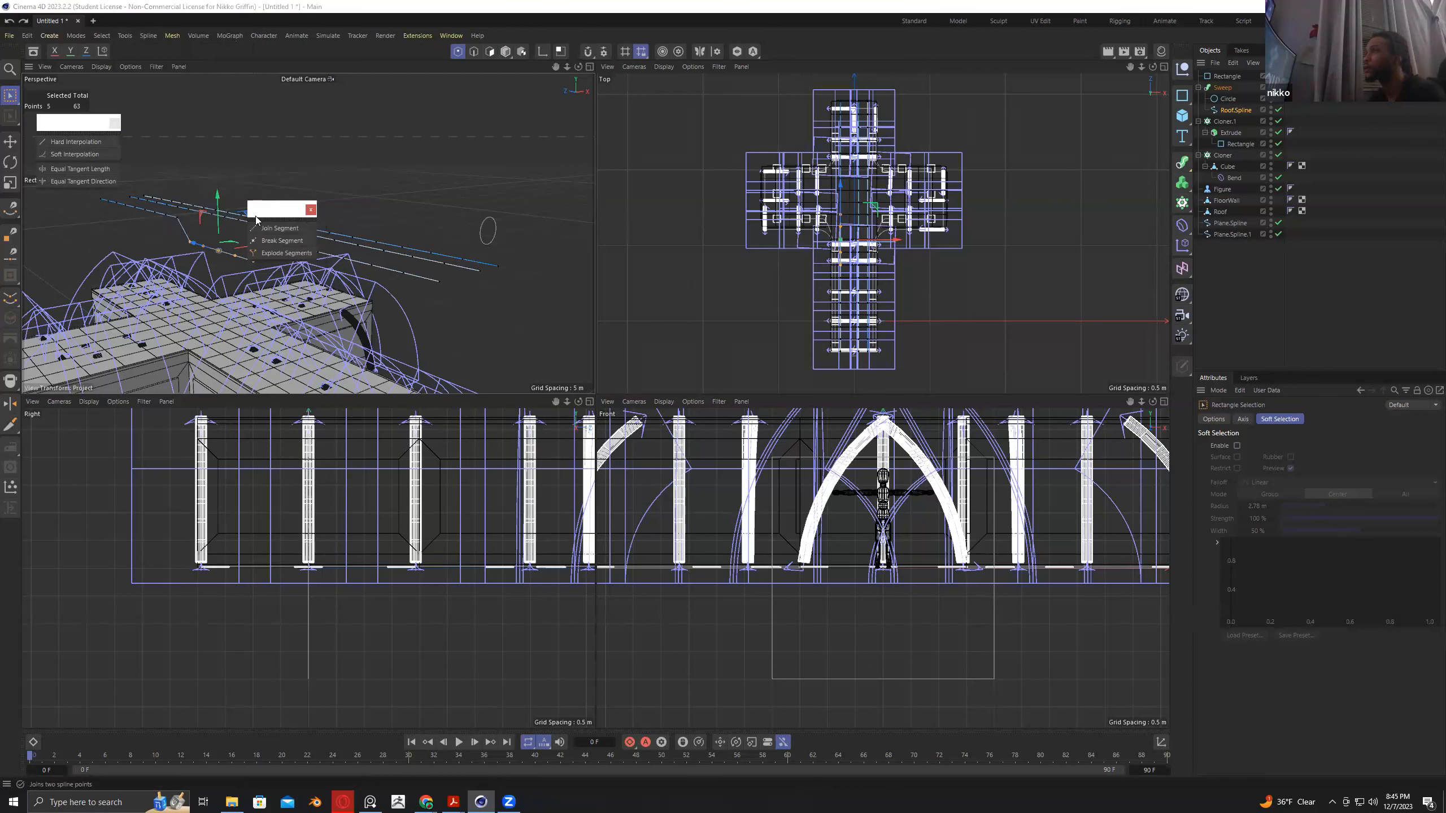
{"action": "left_click_drag", "start_coordinate": [256, 218], "coordinate": [110, 215]}
{"action": "left_click", "coordinate": [112, 212]}
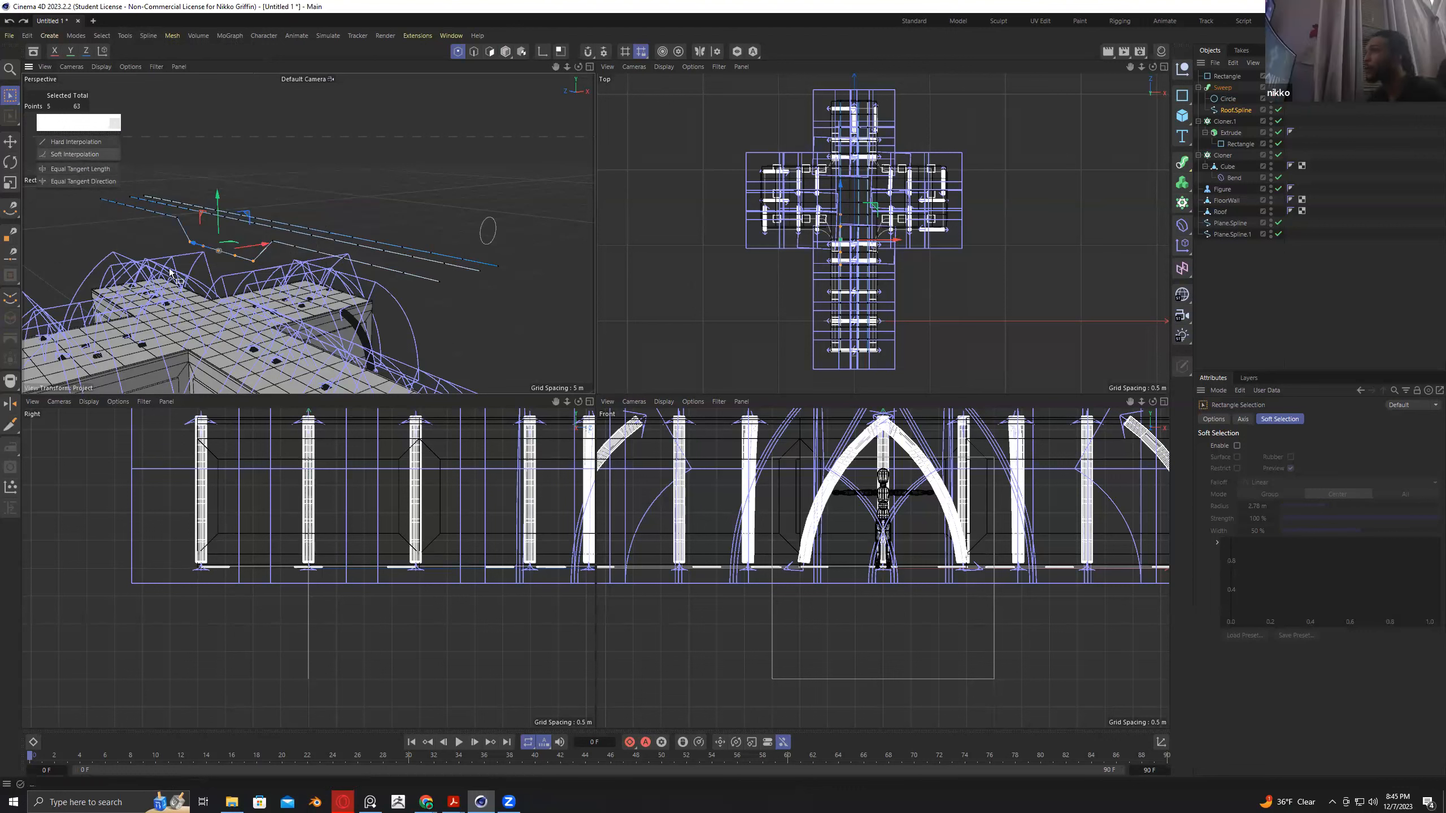
Extend the Roof Spline selection to seven points, covering the dip's lowered points and the upper point at each end.
{"action": "left_click", "coordinate": [174, 218], "text": "shift"}
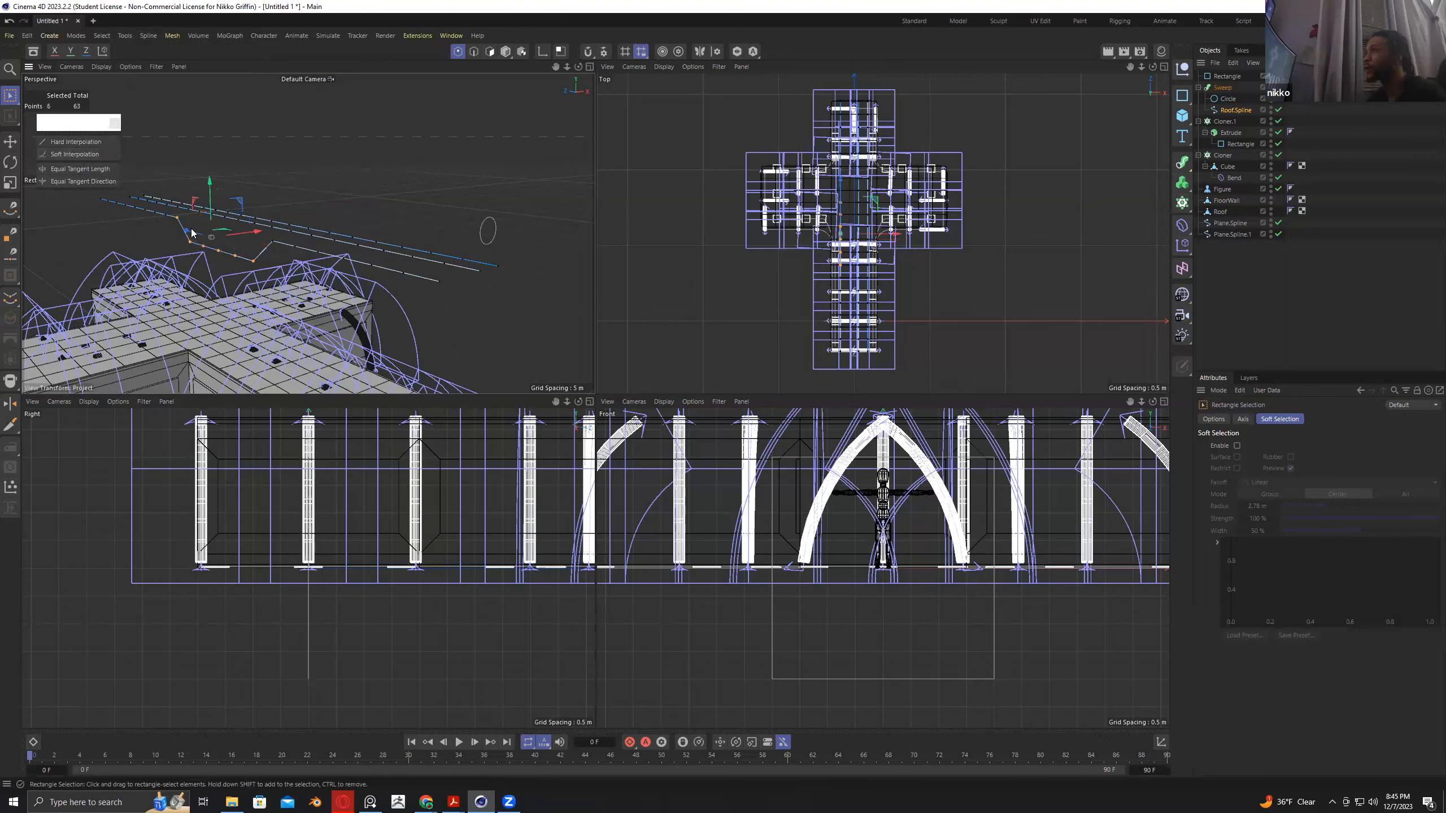
{"action": "left_click", "coordinate": [272, 241], "text": "shift"}
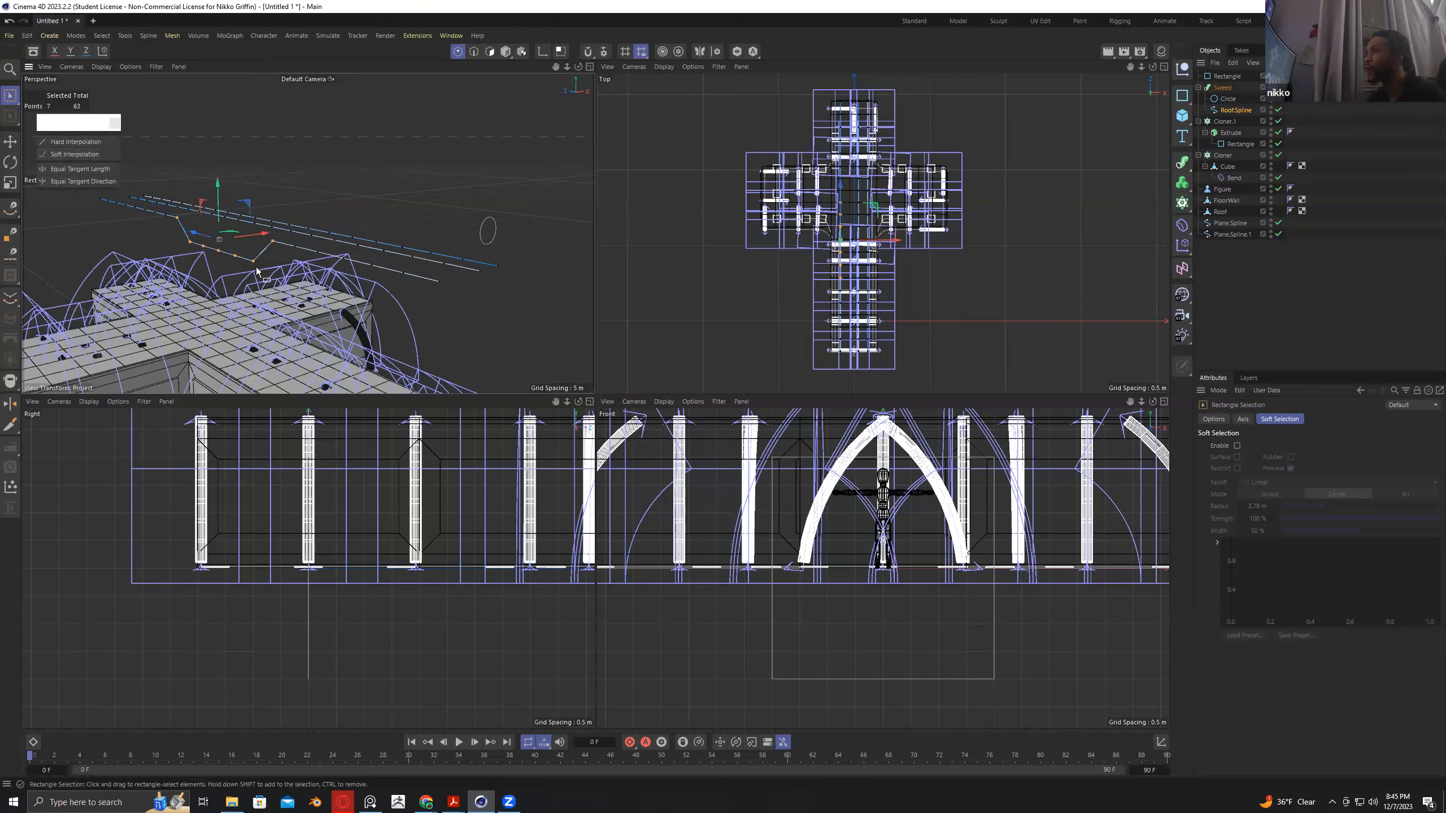
{"action": "left_click_drag", "start_coordinate": [257, 272], "coordinate": [170, 244]}
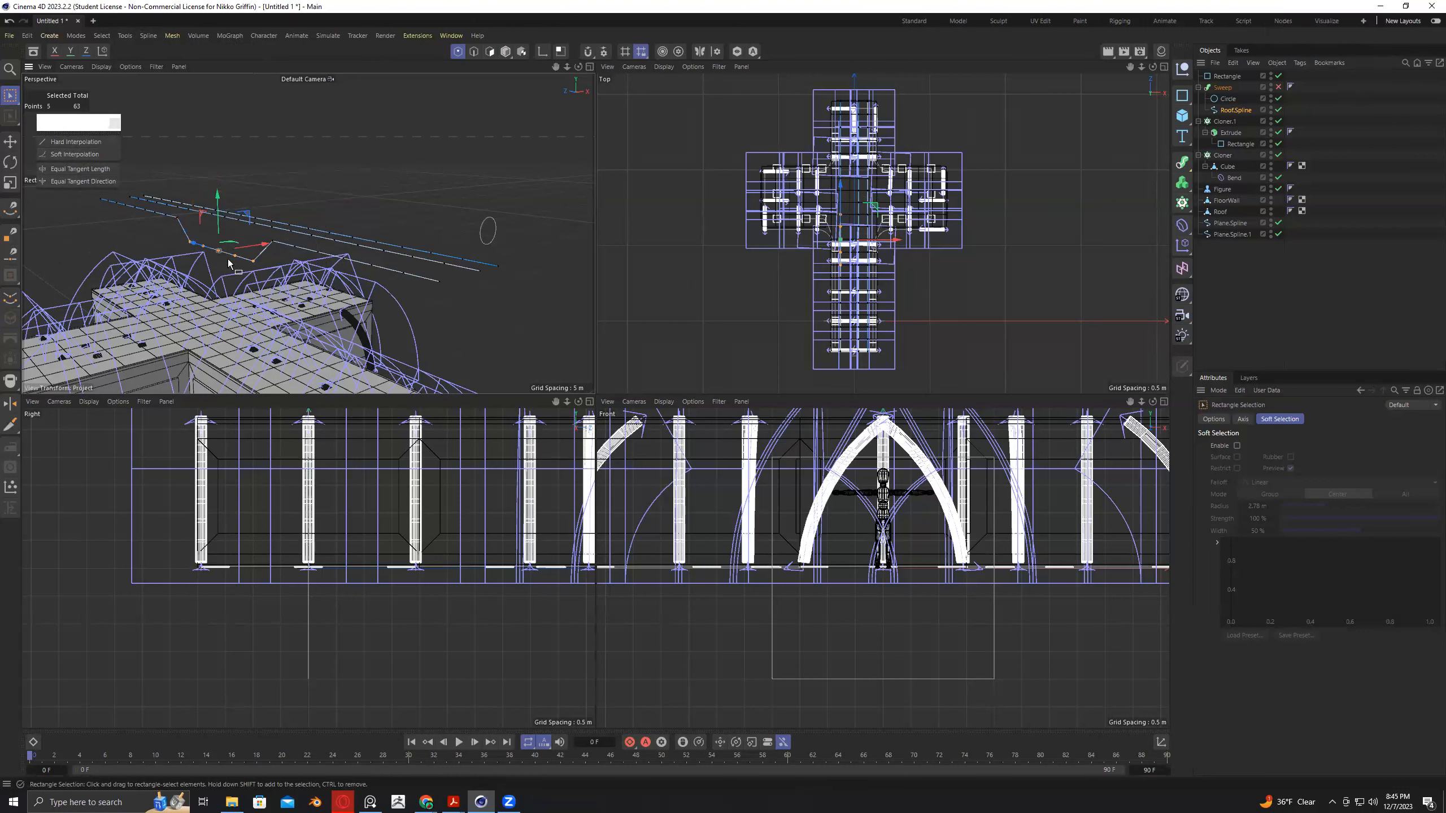
{"action": "left_click", "coordinate": [272, 241], "text": "shift"}
{"action": "left_click", "coordinate": [176, 218], "text": "shift"}
Close the Tangents palette, and try Soft Interpolation on the seven selected dip points, undoing it once and applying it again.
{"action": "left_click", "coordinate": [77, 155]}
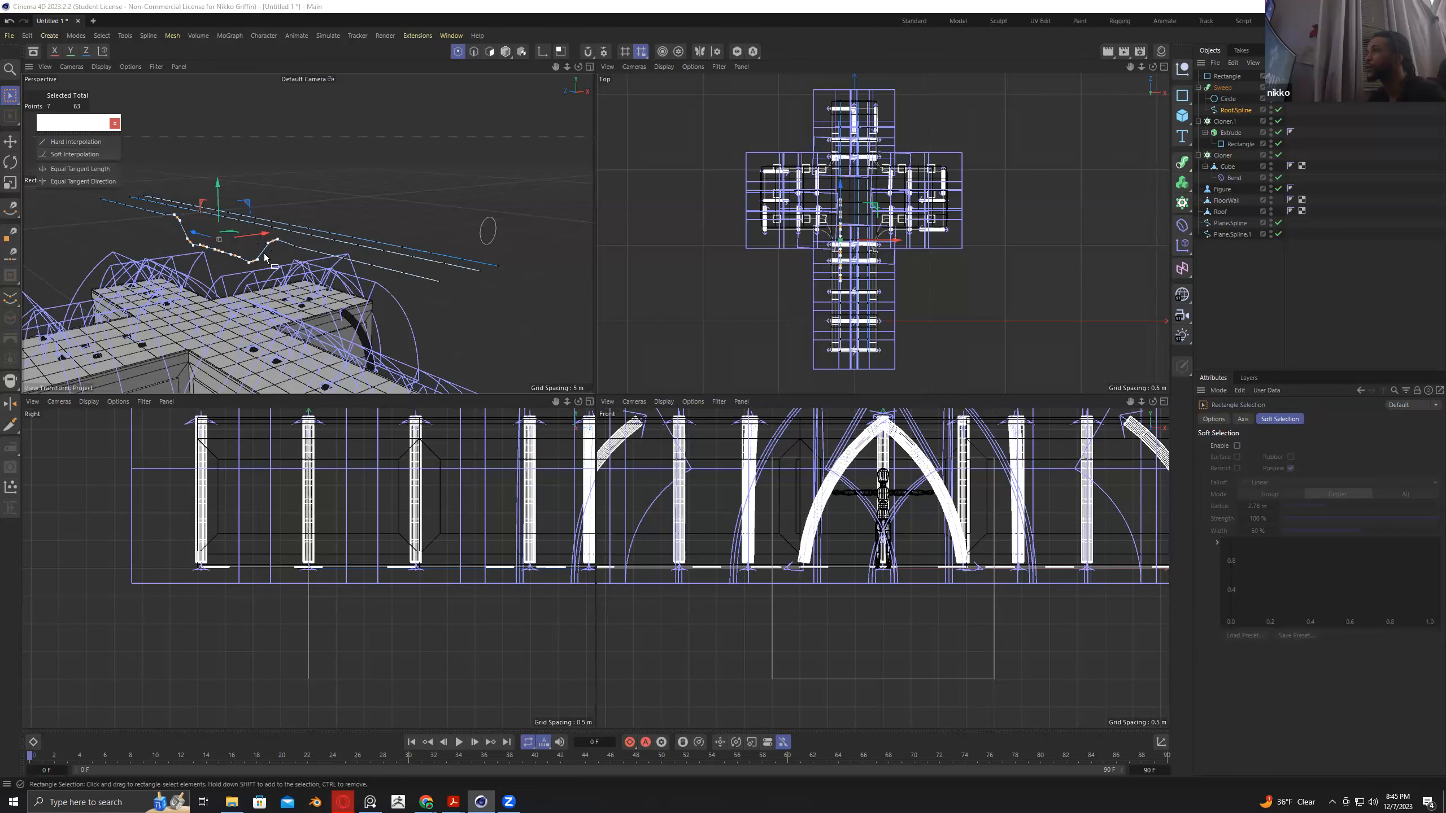
{"action": "left_click", "coordinate": [115, 123]}
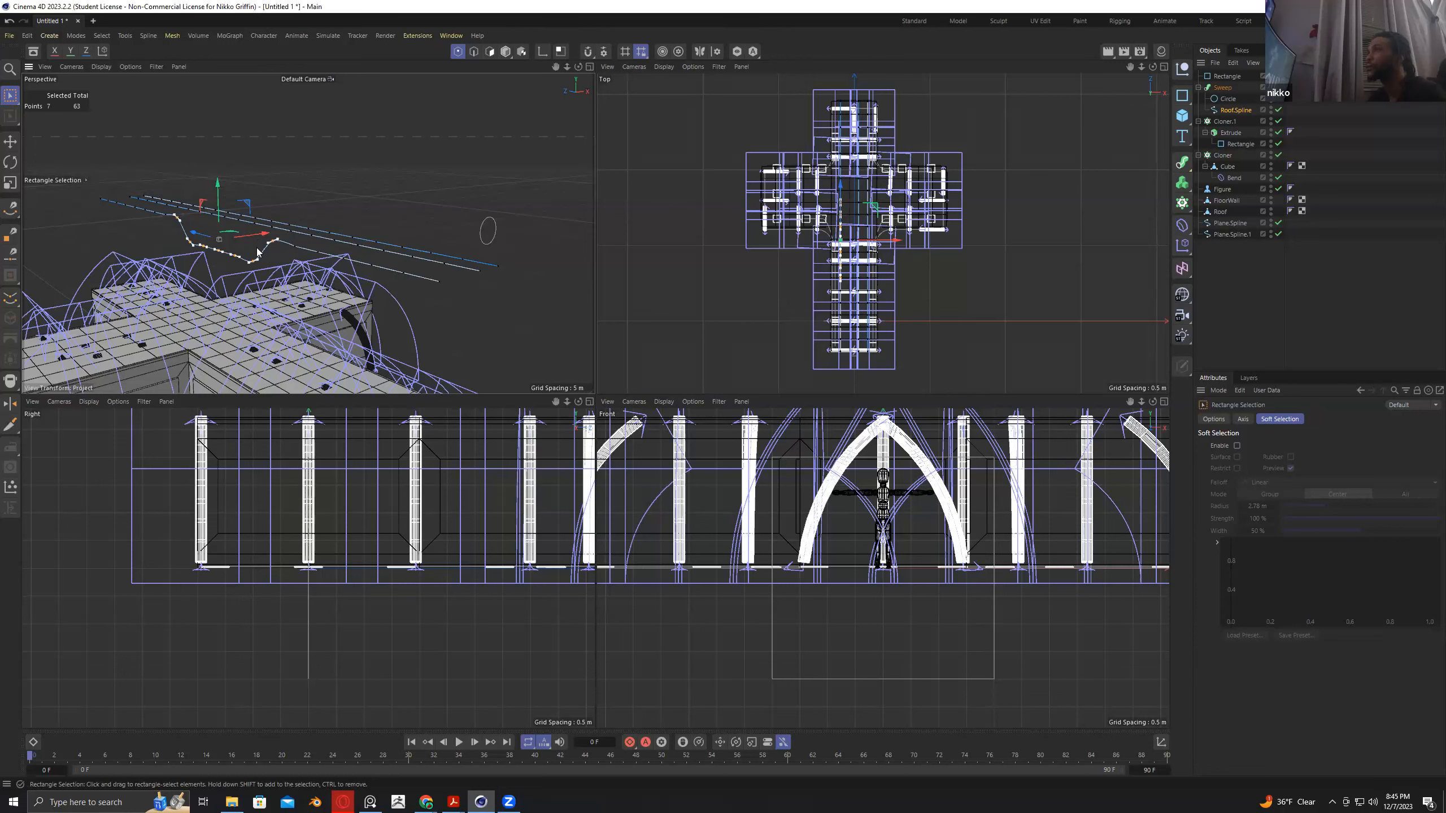
{"action": "key", "text": "ctrl+z"}
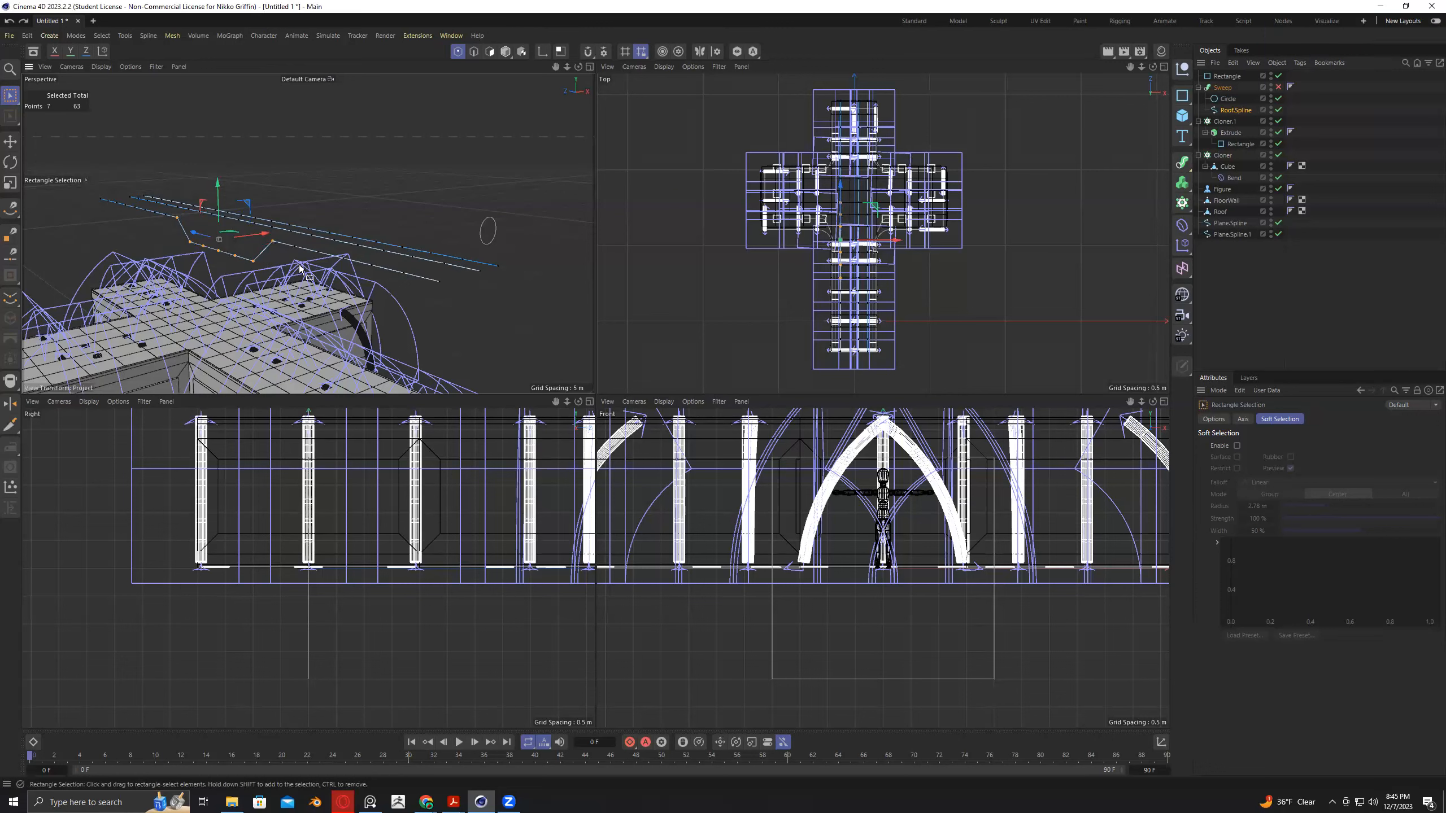
{"action": "left_click", "coordinate": [149, 35]}
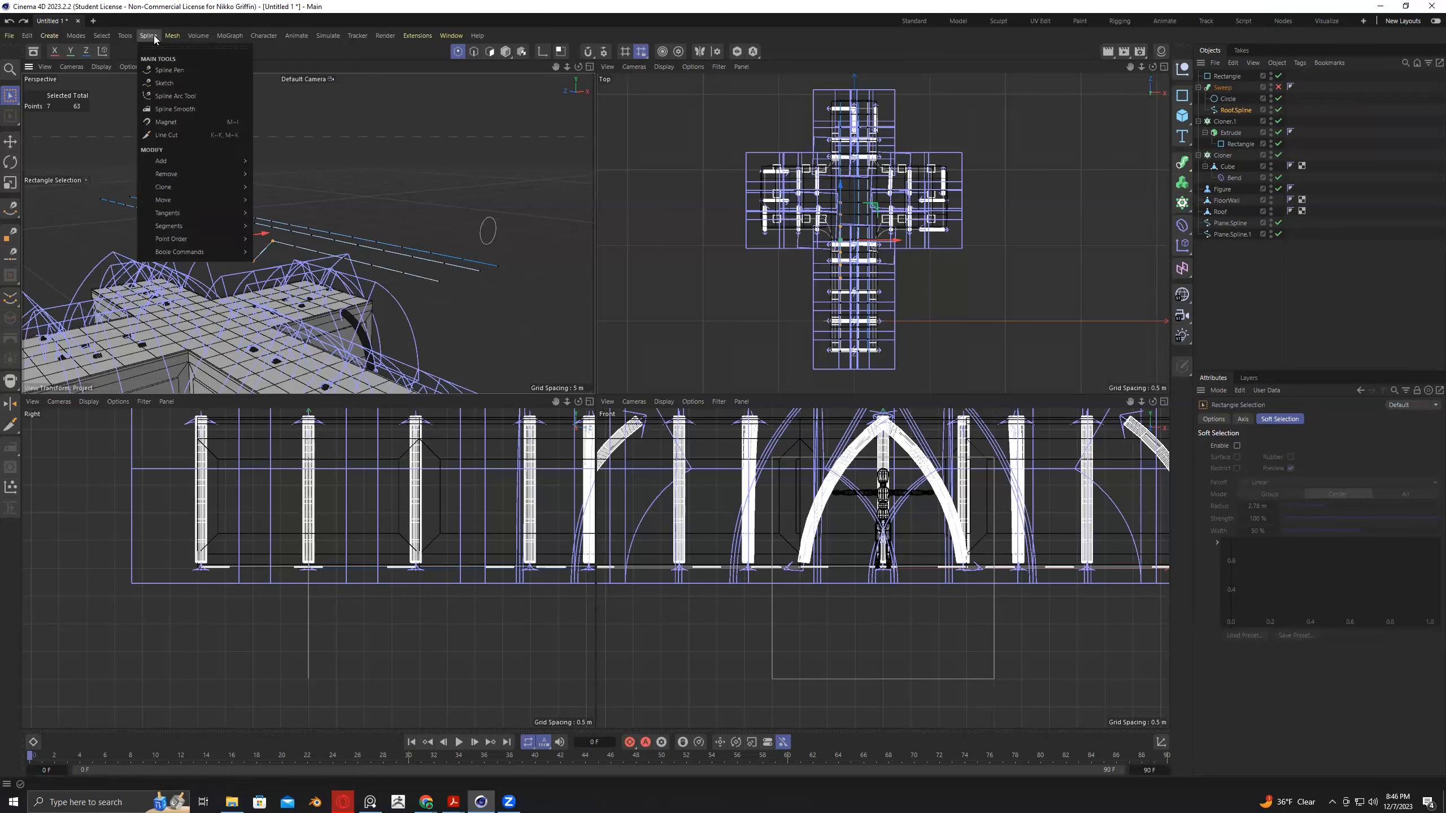
{"action": "mouse_move", "coordinate": [210, 212]}
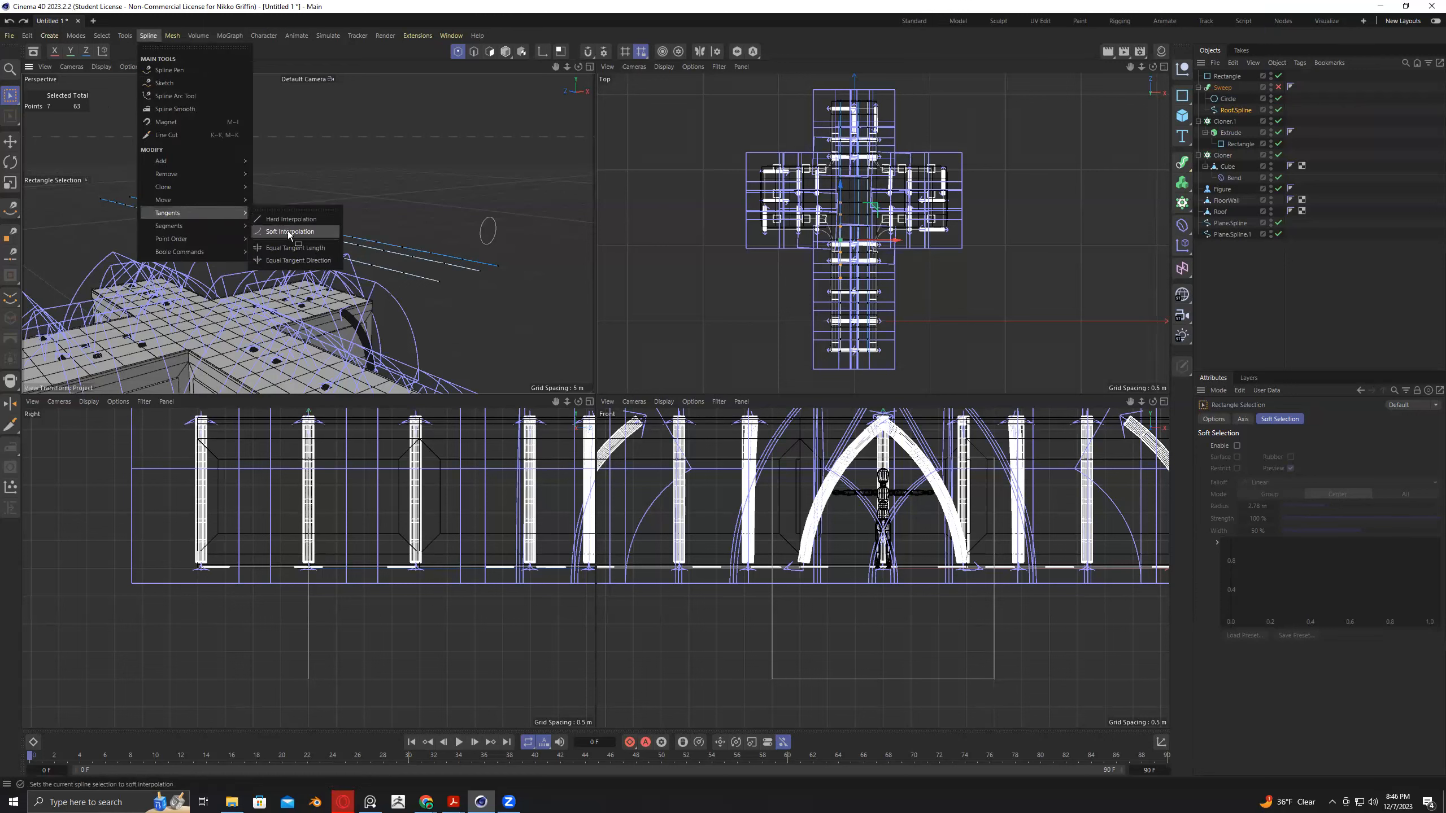
{"action": "left_click", "coordinate": [290, 231]}
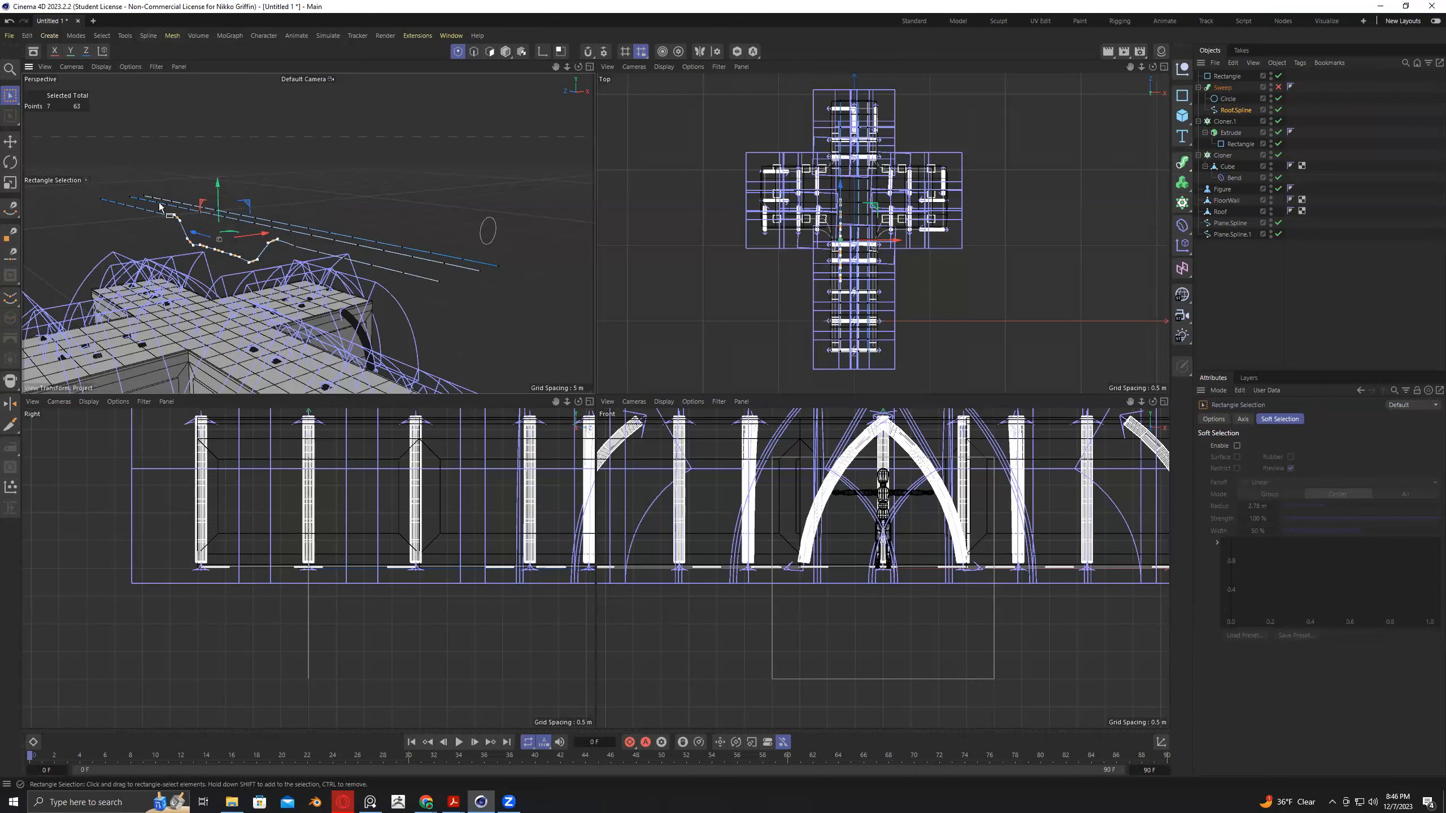
Select seven points at the middle of the neighbouring beam line in Roof Spline and lower them to form a second dip.
{"action": "left_click_drag", "start_coordinate": [169, 204], "coordinate": [202, 245]}
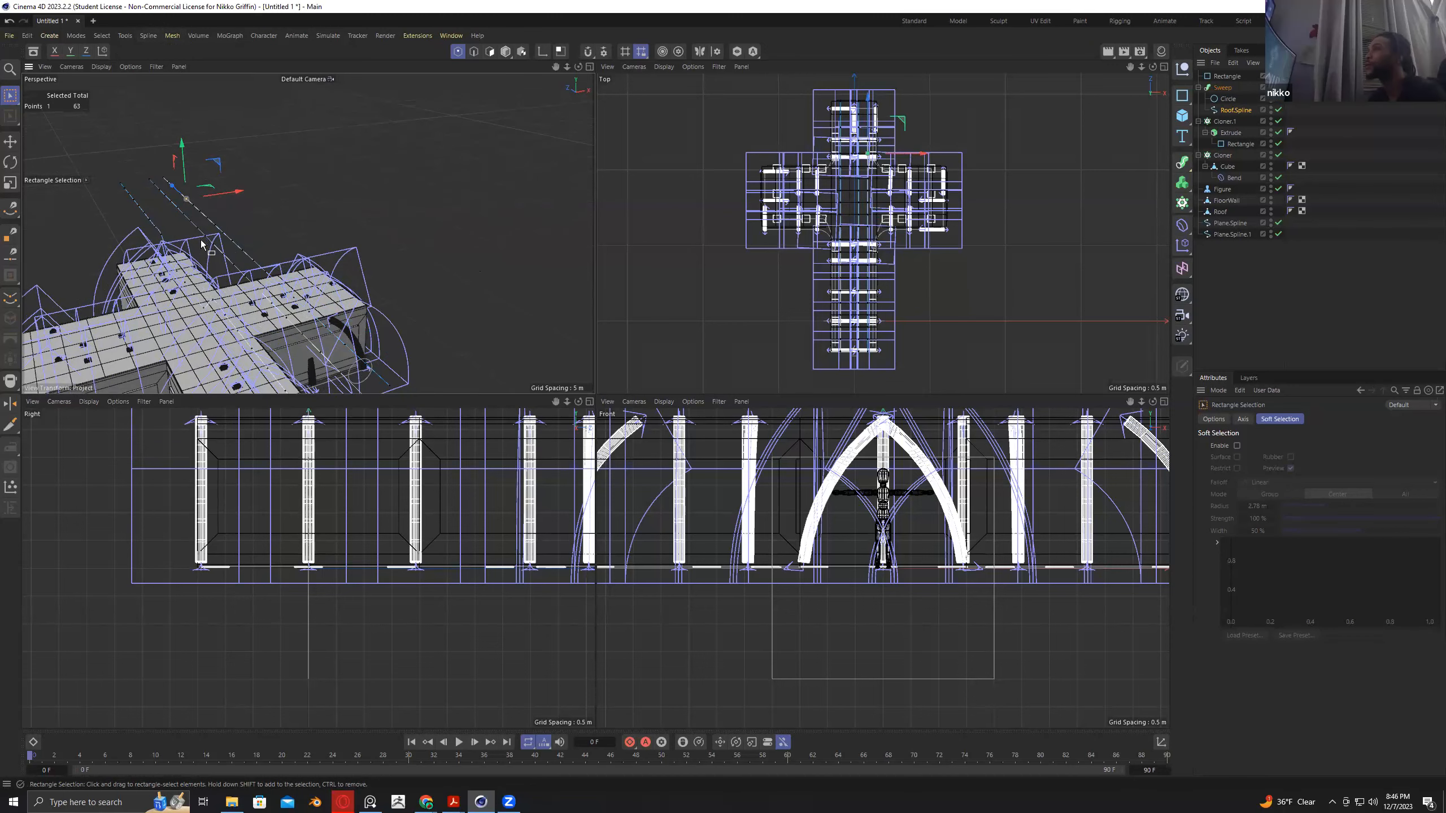
{"action": "left_click_drag", "start_coordinate": [259, 205], "coordinate": [252, 257], "text": "alt"}
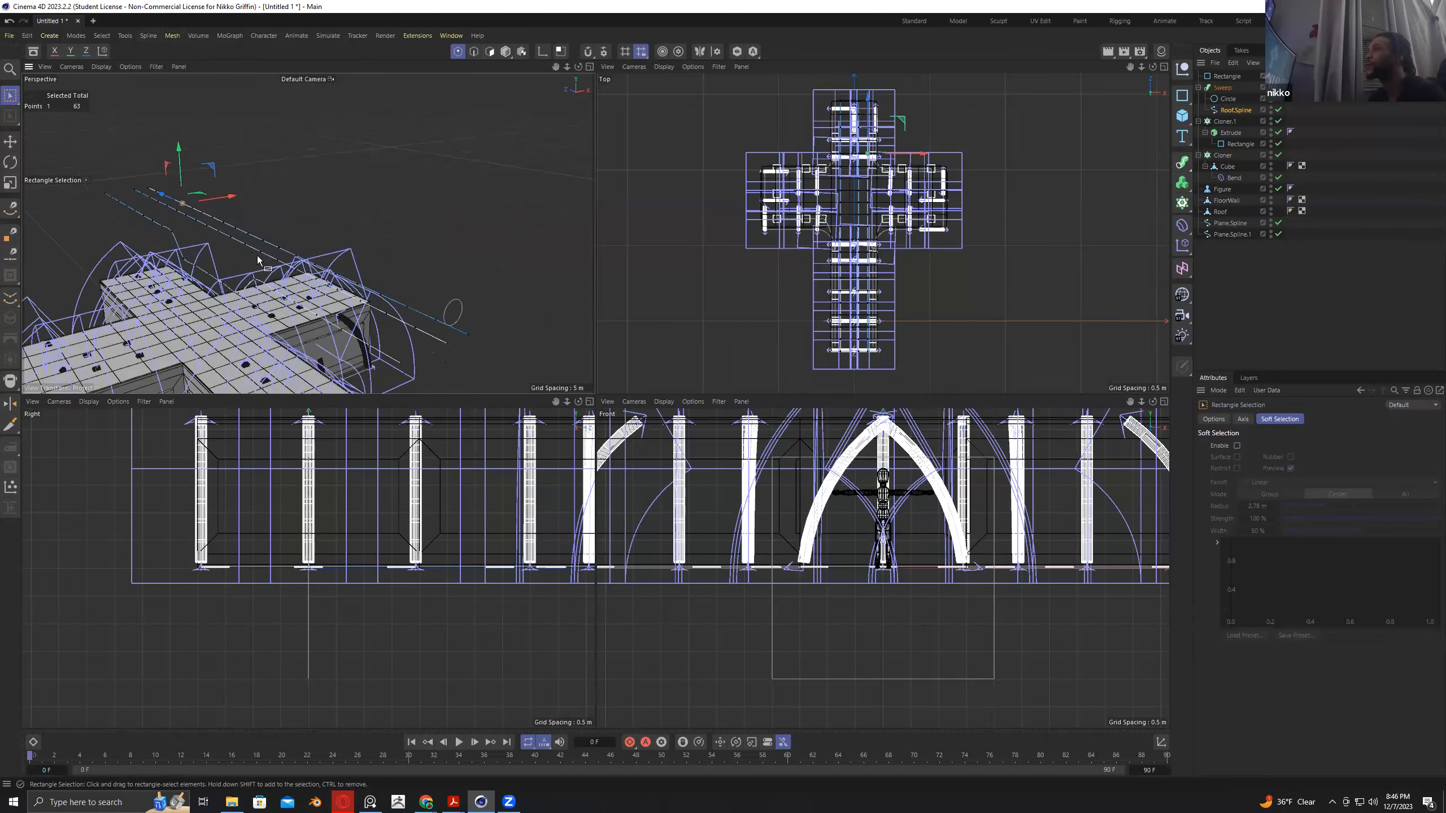
{"action": "left_click_drag", "start_coordinate": [265, 261], "coordinate": [244, 177]}
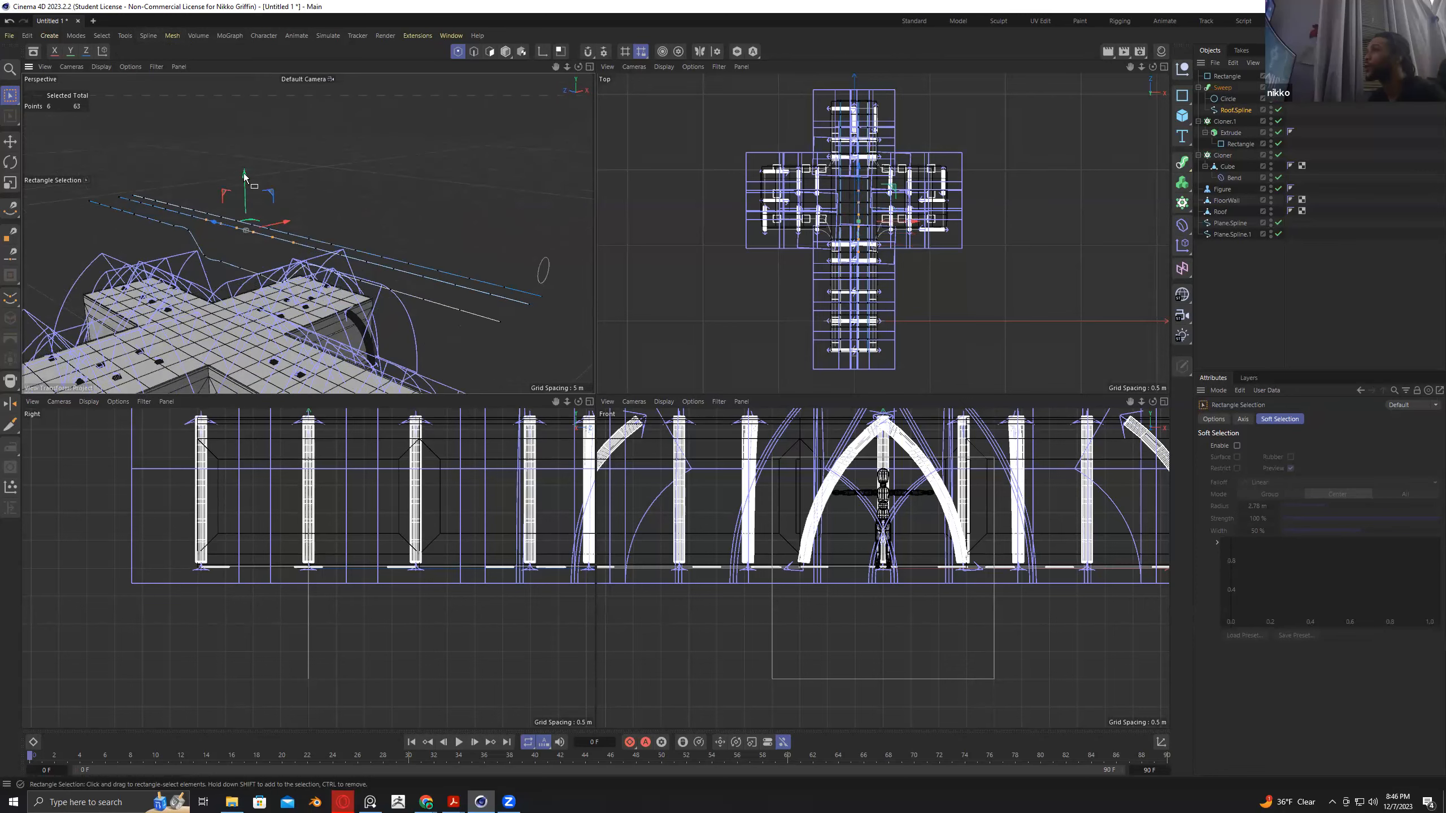
{"action": "left_click_drag", "start_coordinate": [248, 247], "coordinate": [274, 233], "text": "alt"}
{"action": "left_click", "coordinate": [272, 231], "text": "shift"}
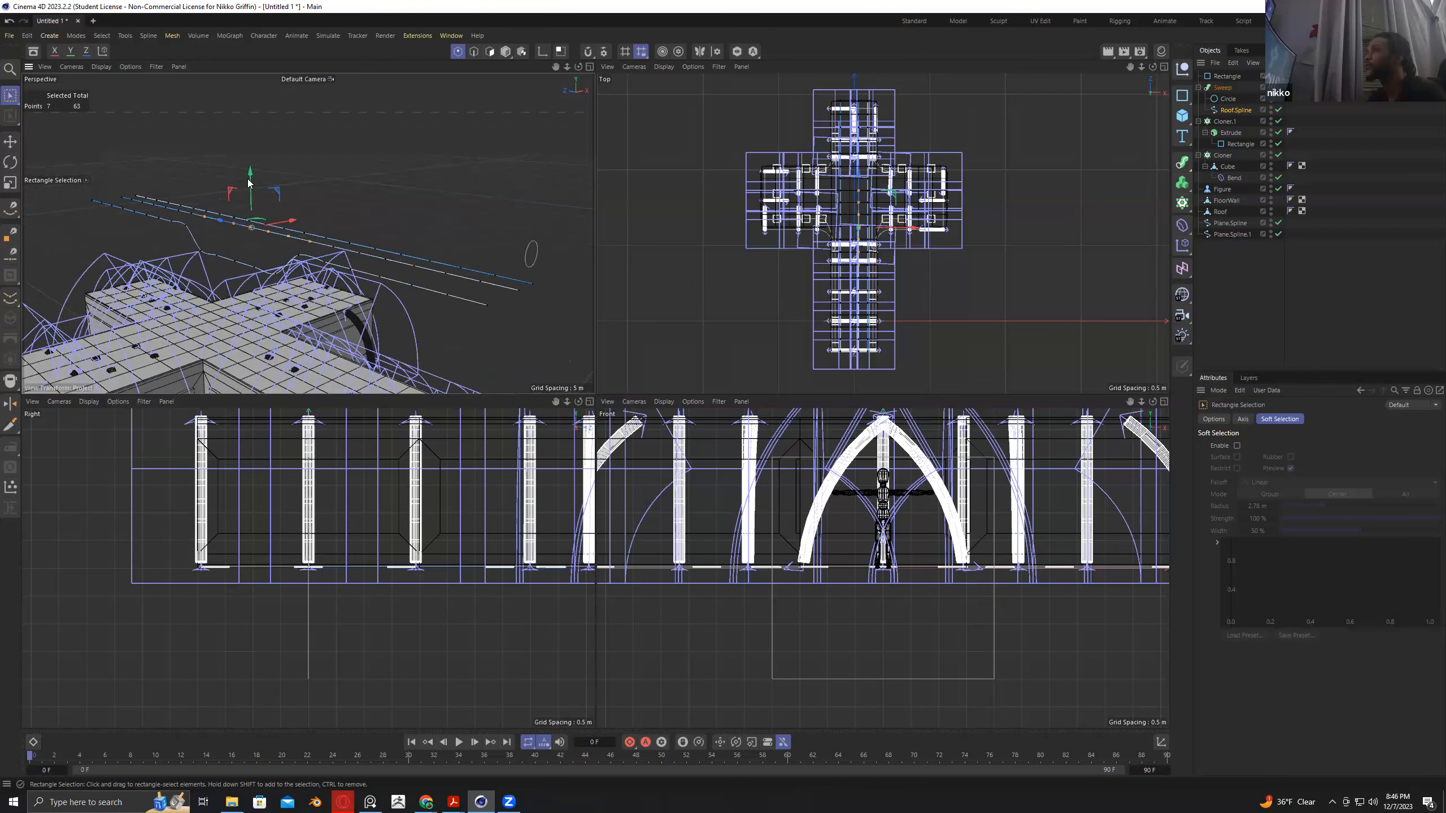
{"action": "left_click_drag", "start_coordinate": [250, 177], "coordinate": [233, 241]}
{"action": "left_click_drag", "start_coordinate": [280, 197], "coordinate": [266, 180], "text": "alt"}
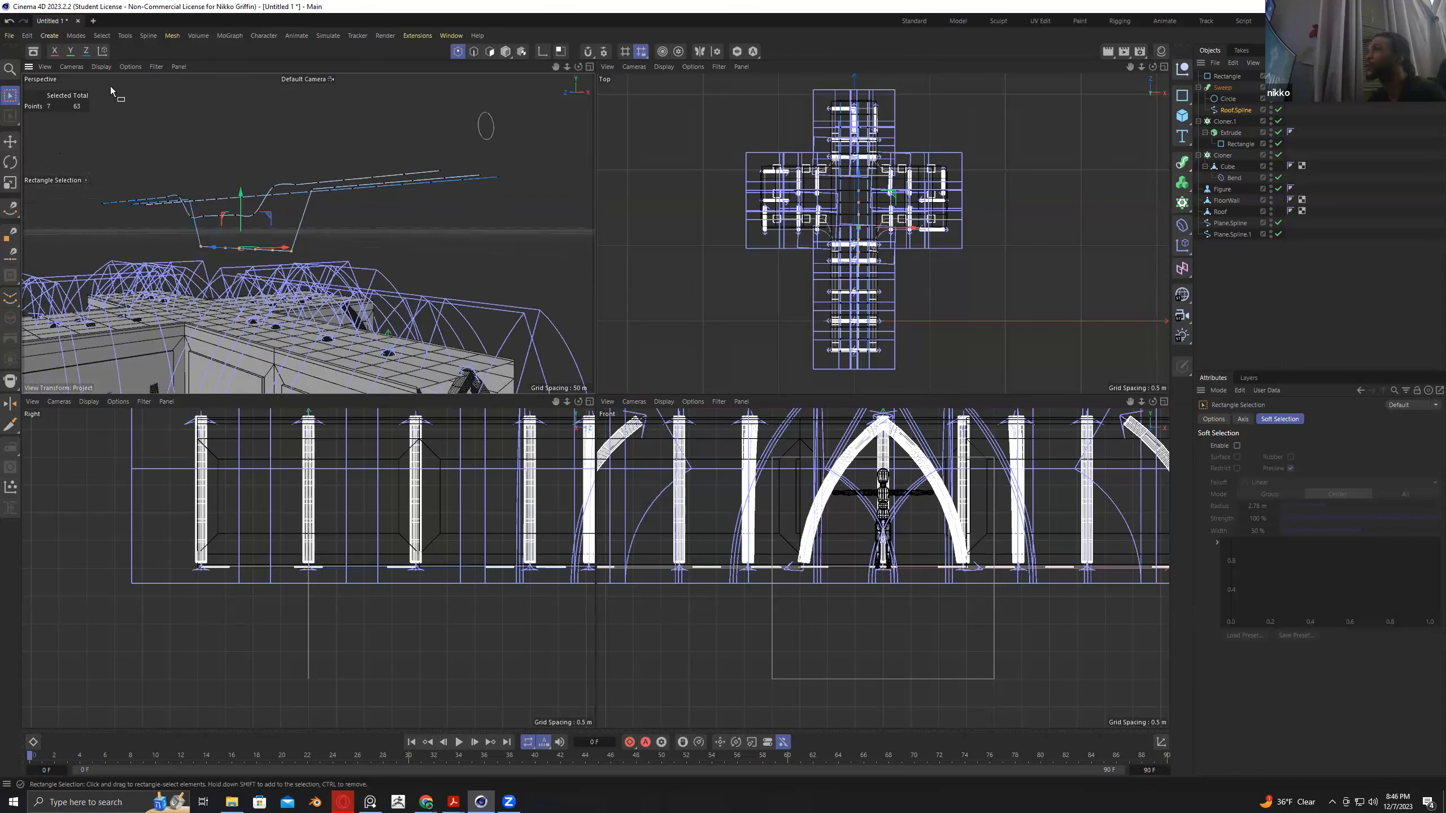
Activate the Spline Smooth tool for the Roof Spline.
{"action": "left_click", "coordinate": [149, 35]}
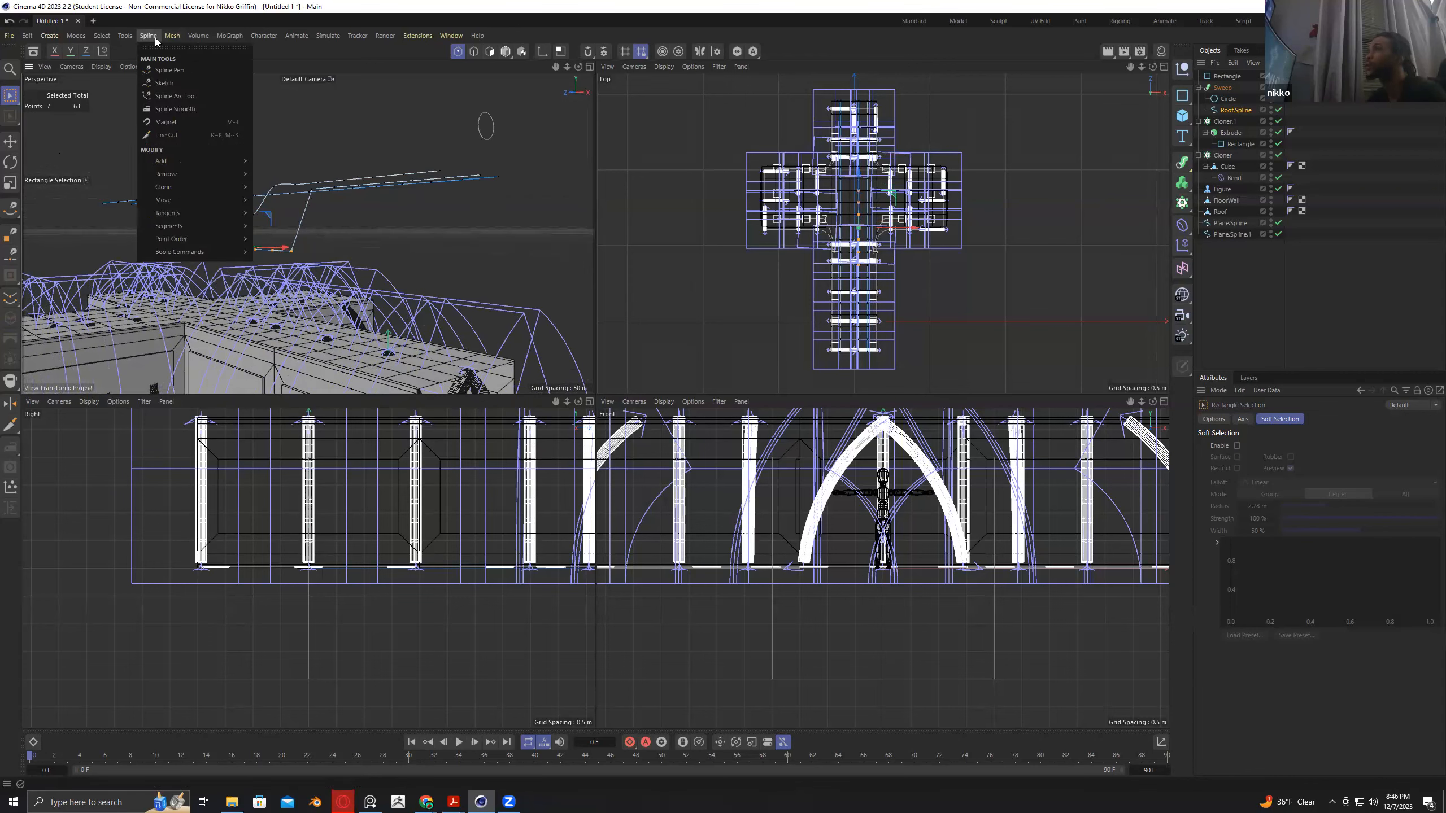
{"action": "left_click", "coordinate": [179, 109]}
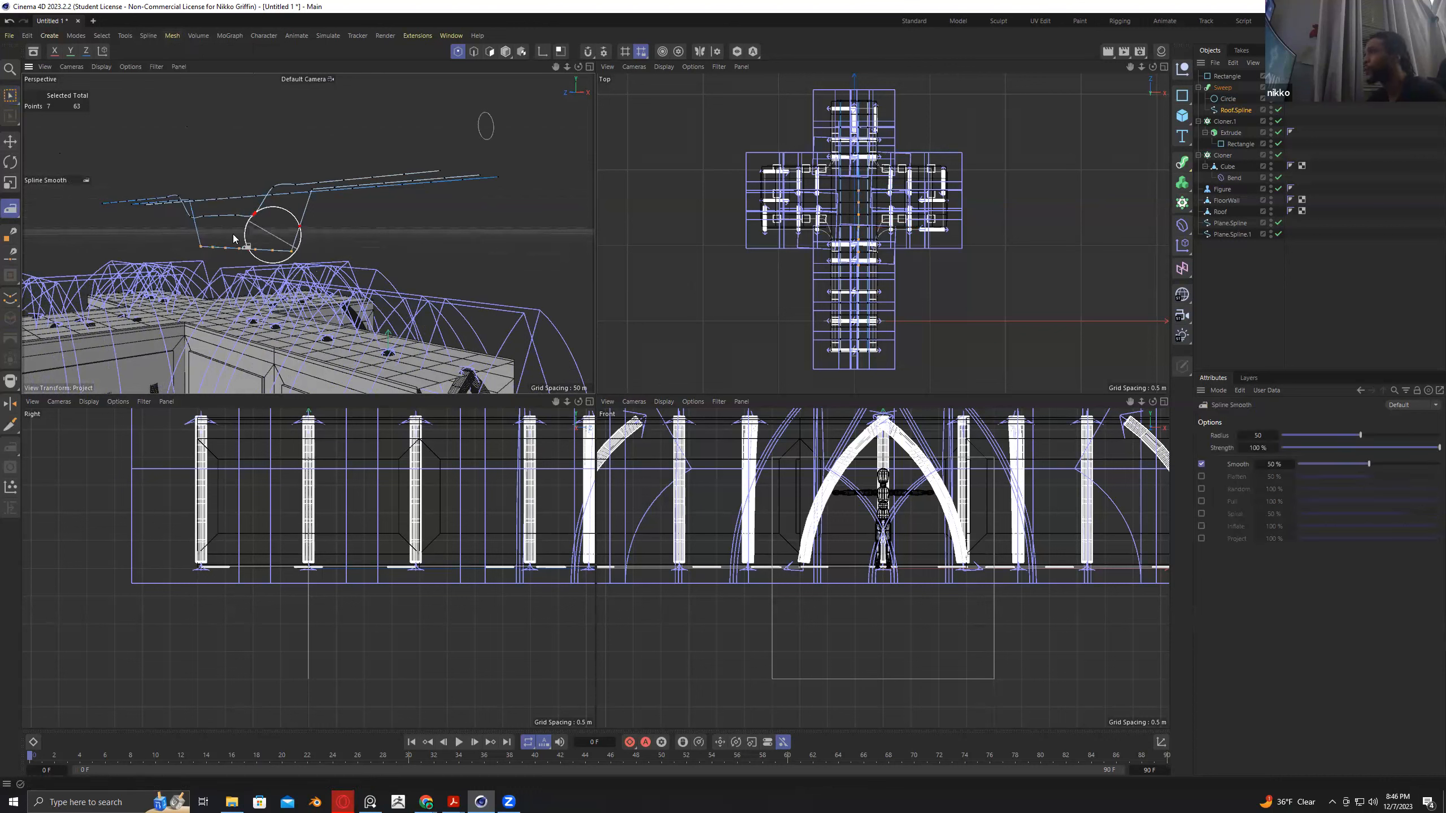
Try smoothing the second dip with a Spline Smooth radius of 50, and undo the smoothing.
{"action": "mouse_move", "coordinate": [312, 264]}
{"action": "left_mouse_down", "text": "alt"}
{"action": "mouse_move", "coordinate": [256, 263]}
{"action": "mouse_move", "coordinate": [268, 244]}
{"action": "mouse_move", "coordinate": [218, 251]}
{"action": "left_mouse_up", "text": "alt"}
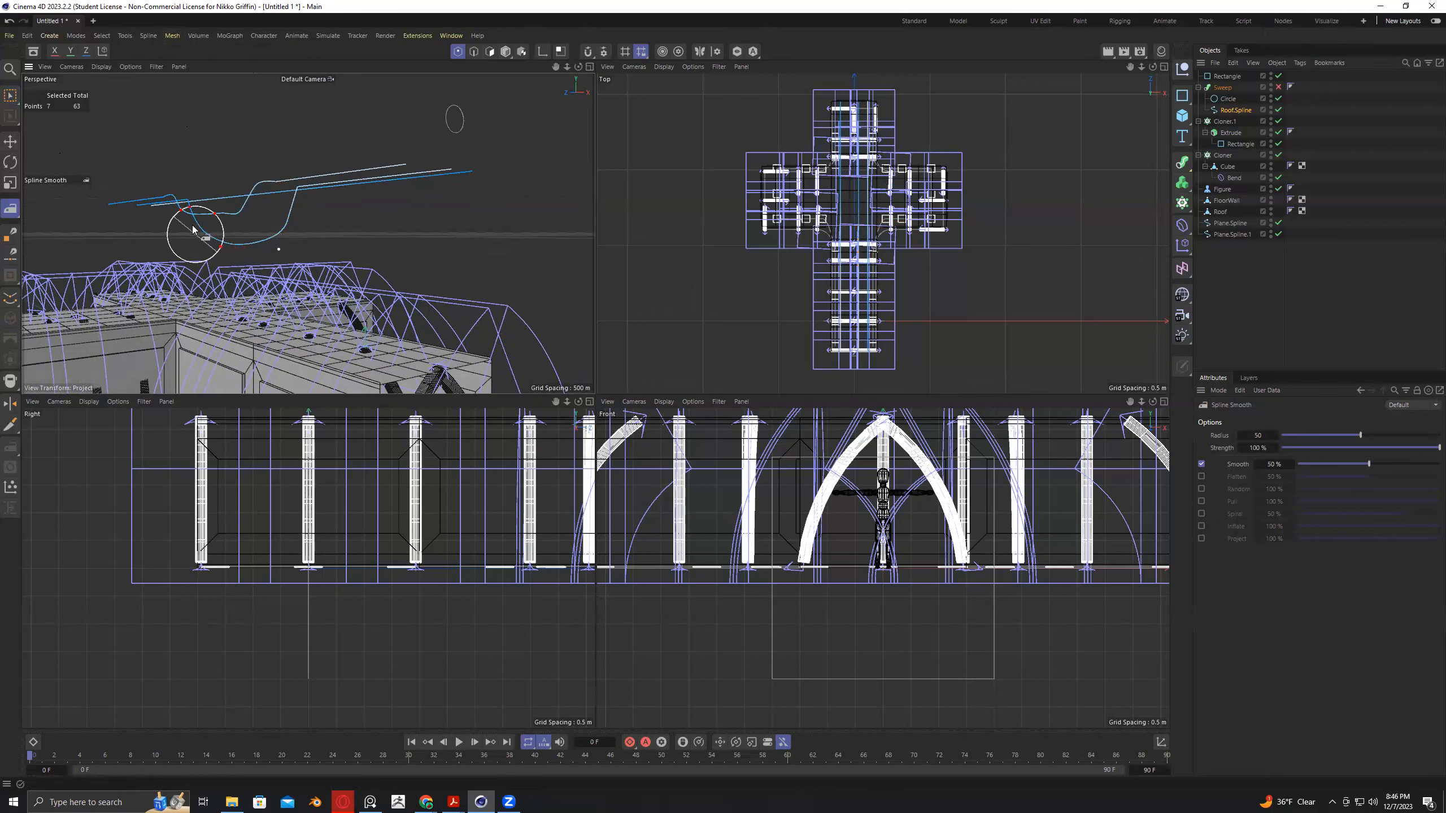
{"action": "mouse_move", "coordinate": [201, 224]}
{"action": "left_mouse_down"}
{"action": "mouse_move", "coordinate": [290, 231]}
{"action": "mouse_move", "coordinate": [322, 258]}
{"action": "mouse_move", "coordinate": [297, 265]}
{"action": "mouse_move", "coordinate": [307, 275]}
{"action": "left_mouse_up"}
{"action": "key", "text": "ctrl+z"}
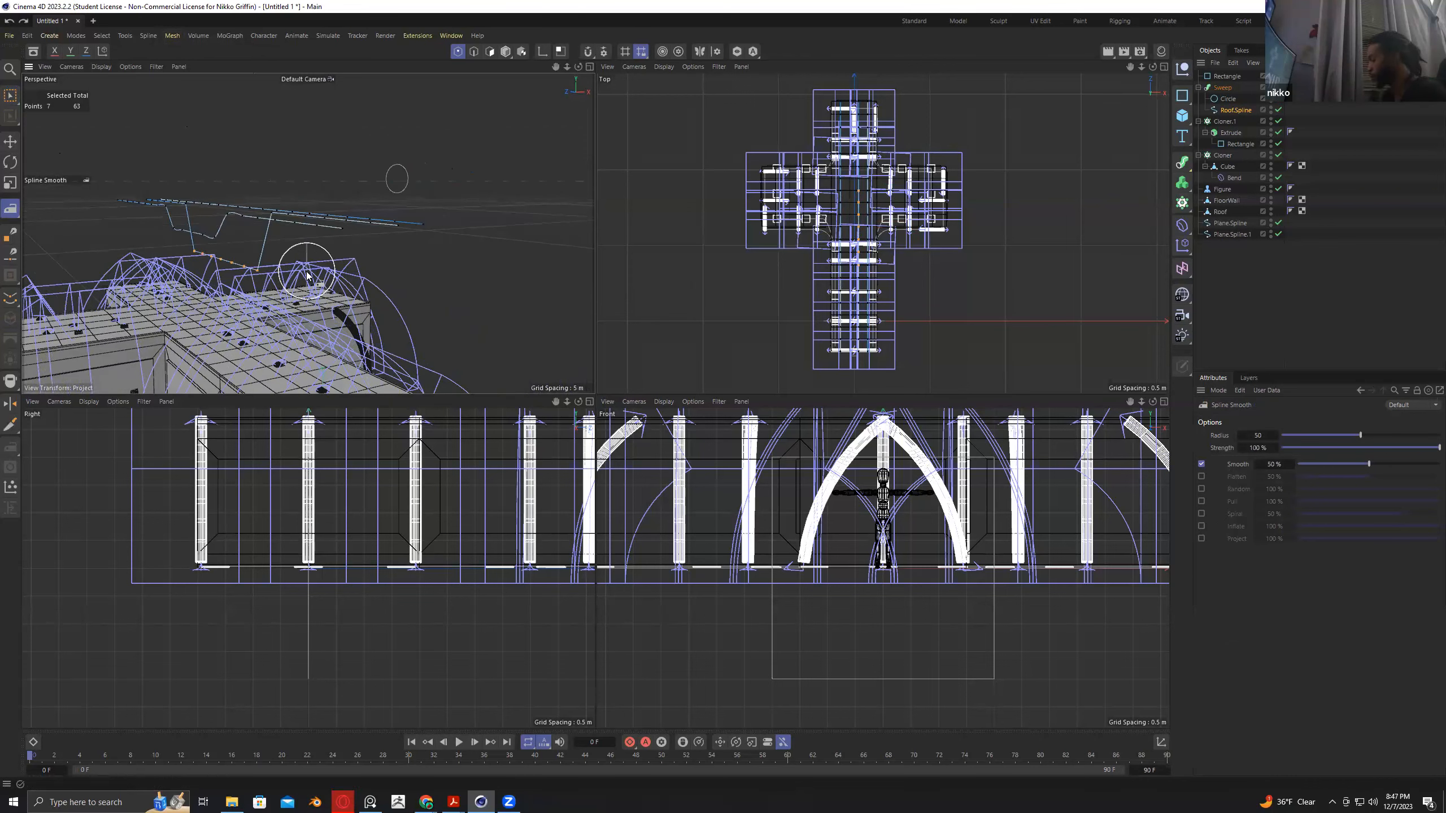
Reduce the Spline Smooth radius to 18 and brush over the second dip to round its corners into a smooth curve.
{"action": "key", "text": "bracketleft"}
{"action": "key", "text": "bracketleft"}
{"action": "key", "text": "bracketleft"}
{"action": "key", "text": "bracketleft"}
{"action": "key", "text": "bracketleft"}
{"action": "key", "text": "bracketleft"}
{"action": "key", "text": "bracketleft"}
{"action": "key", "text": "bracketleft"}
{"action": "key", "text": "bracketleft"}
{"action": "key", "text": "bracketleft"}
{"action": "key", "text": "bracketleft"}
{"action": "key", "text": "bracketleft"}
{"action": "key", "text": "bracketleft"}
{"action": "key", "text": "bracketleft"}
{"action": "key", "text": "bracketleft"}
{"action": "key", "text": "bracketleft"}
{"action": "key", "text": "bracketleft"}
{"action": "key", "text": "bracketleft"}
{"action": "key", "text": "bracketleft"}
{"action": "key", "text": "bracketleft"}
{"action": "key", "text": "bracketleft"}
{"action": "key", "text": "bracketleft"}
{"action": "key", "text": "bracketleft"}
{"action": "key", "text": "bracketleft"}
{"action": "key", "text": "bracketleft"}
{"action": "key", "text": "bracketleft"}
{"action": "key", "text": "bracketleft"}
{"action": "key", "text": "bracketleft"}
{"action": "key", "text": "bracketleft"}
{"action": "key", "text": "bracketleft"}
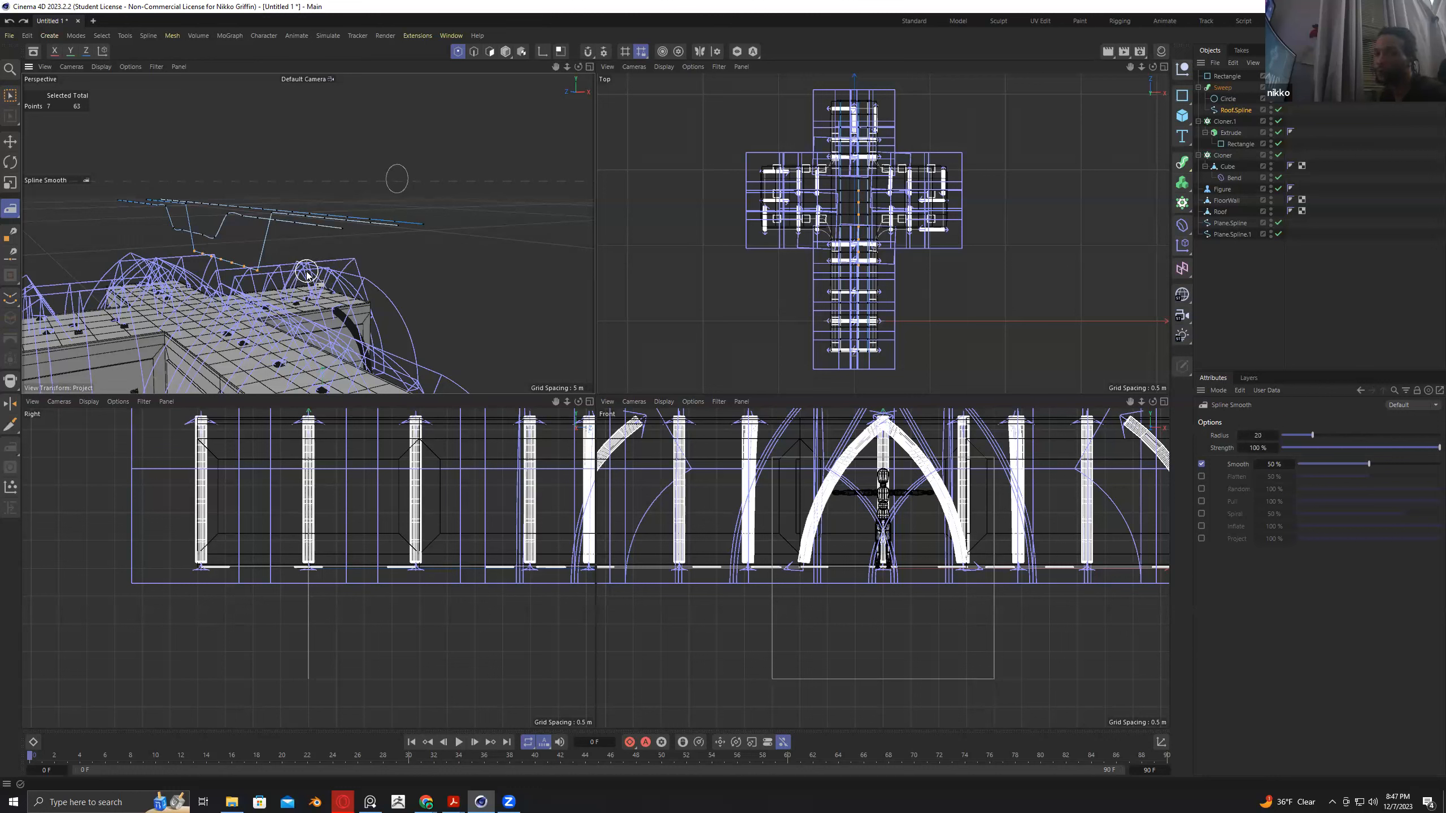
{"action": "key", "text": "bracketleft"}
{"action": "key", "text": "bracketleft"}
{"action": "left_click_drag", "start_coordinate": [251, 269], "coordinate": [196, 249]}
{"action": "mouse_move", "coordinate": [252, 321]}
{"action": "left_mouse_down", "text": "alt"}
{"action": "mouse_move", "coordinate": [261, 348]}
{"action": "mouse_move", "coordinate": [139, 161]}
{"action": "left_mouse_up", "text": "alt"}
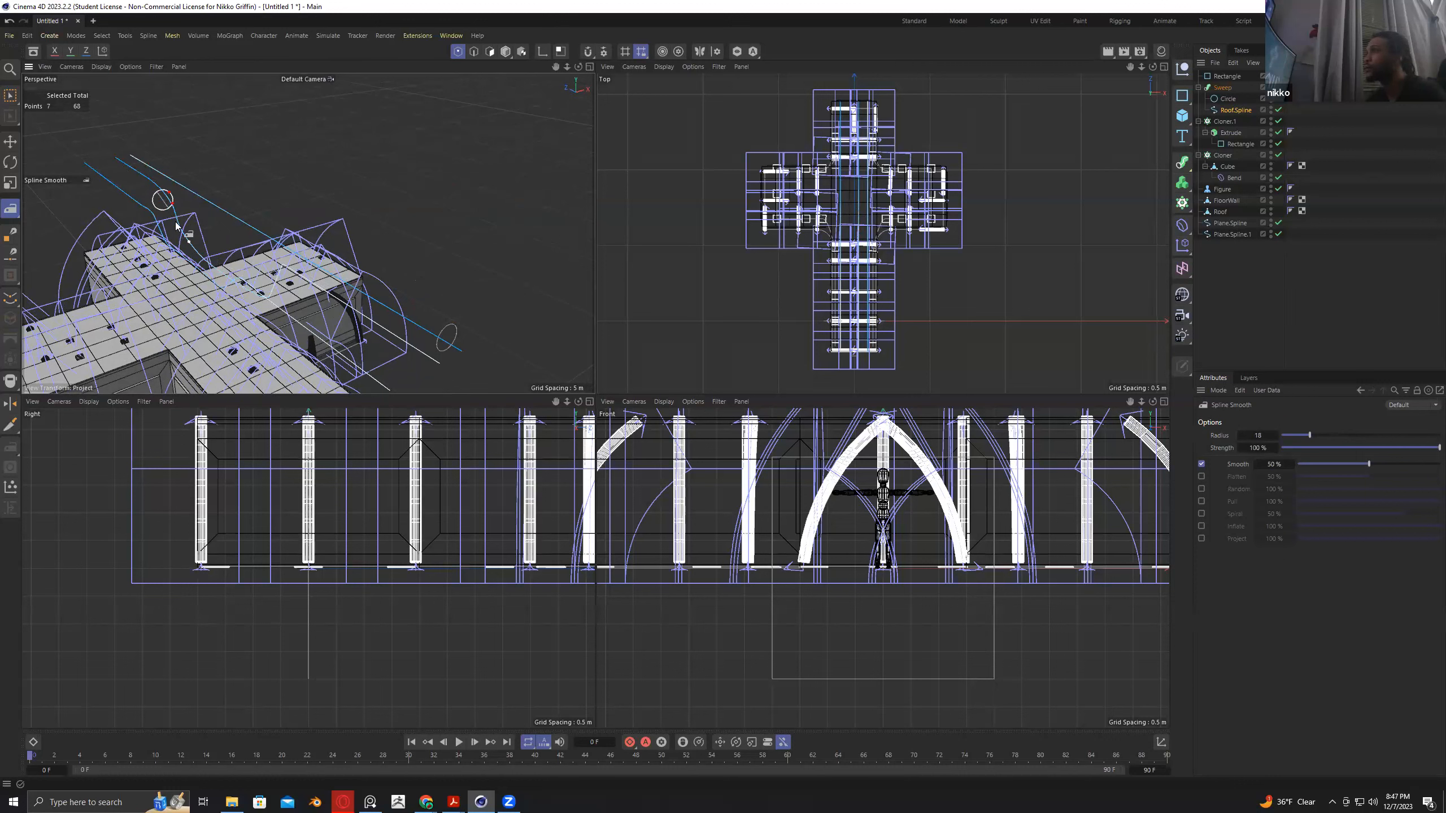
{"action": "mouse_move", "coordinate": [233, 283]}
{"action": "left_mouse_down"}
{"action": "mouse_move", "coordinate": [327, 343]}
{"action": "mouse_move", "coordinate": [309, 172]}
{"action": "mouse_move", "coordinate": [631, 221]}
{"action": "left_mouse_up"}
{"action": "mouse_move", "coordinate": [304, 261]}
{"action": "left_mouse_down"}
{"action": "mouse_move", "coordinate": [297, 236]}
{"action": "mouse_move", "coordinate": [313, 232]}
{"action": "left_mouse_up"}
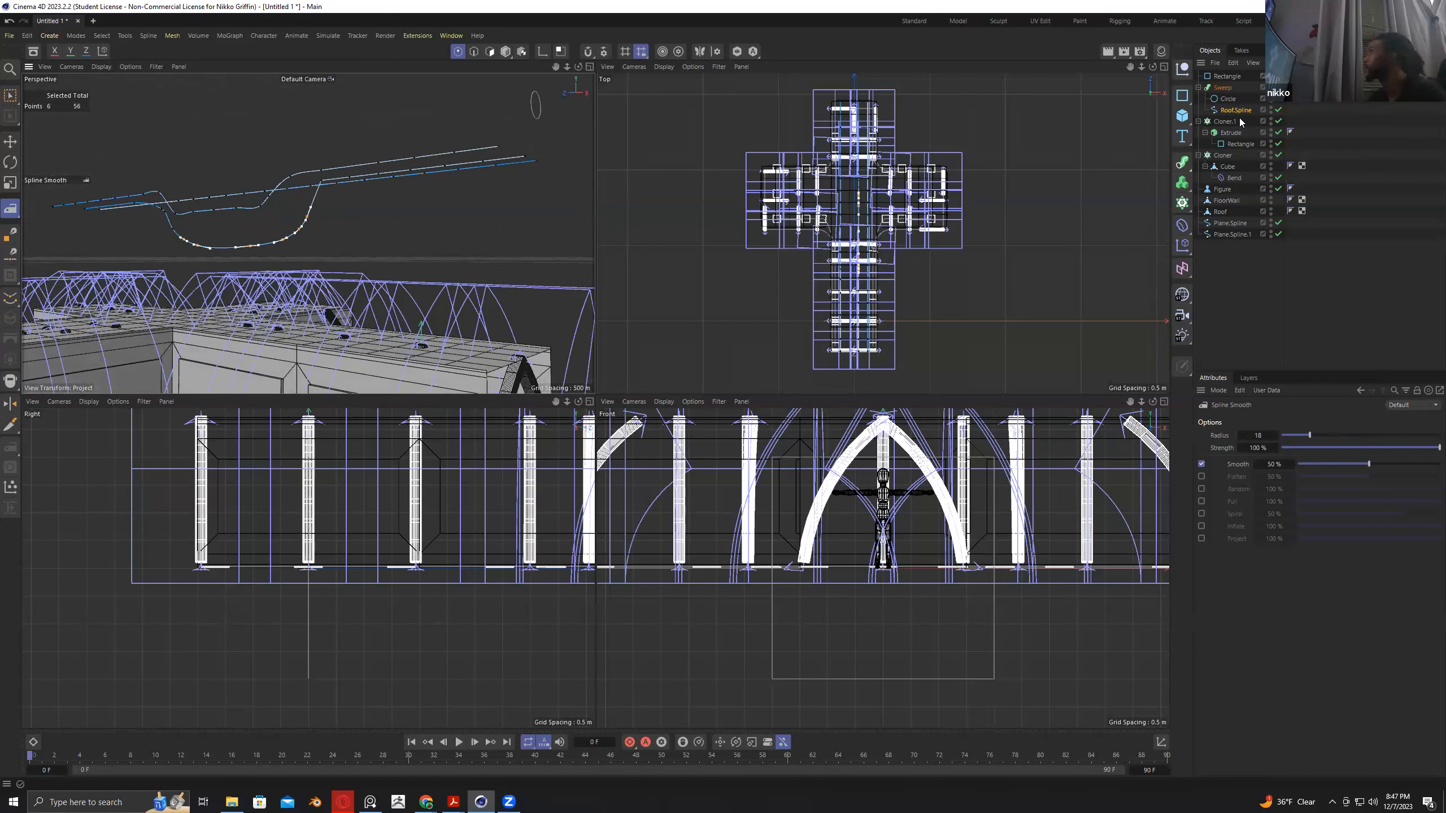
Enable the Sweep and move the whole object straight down so the bent beams sit inside the church below roof level.
{"action": "left_click", "coordinate": [1278, 88]}
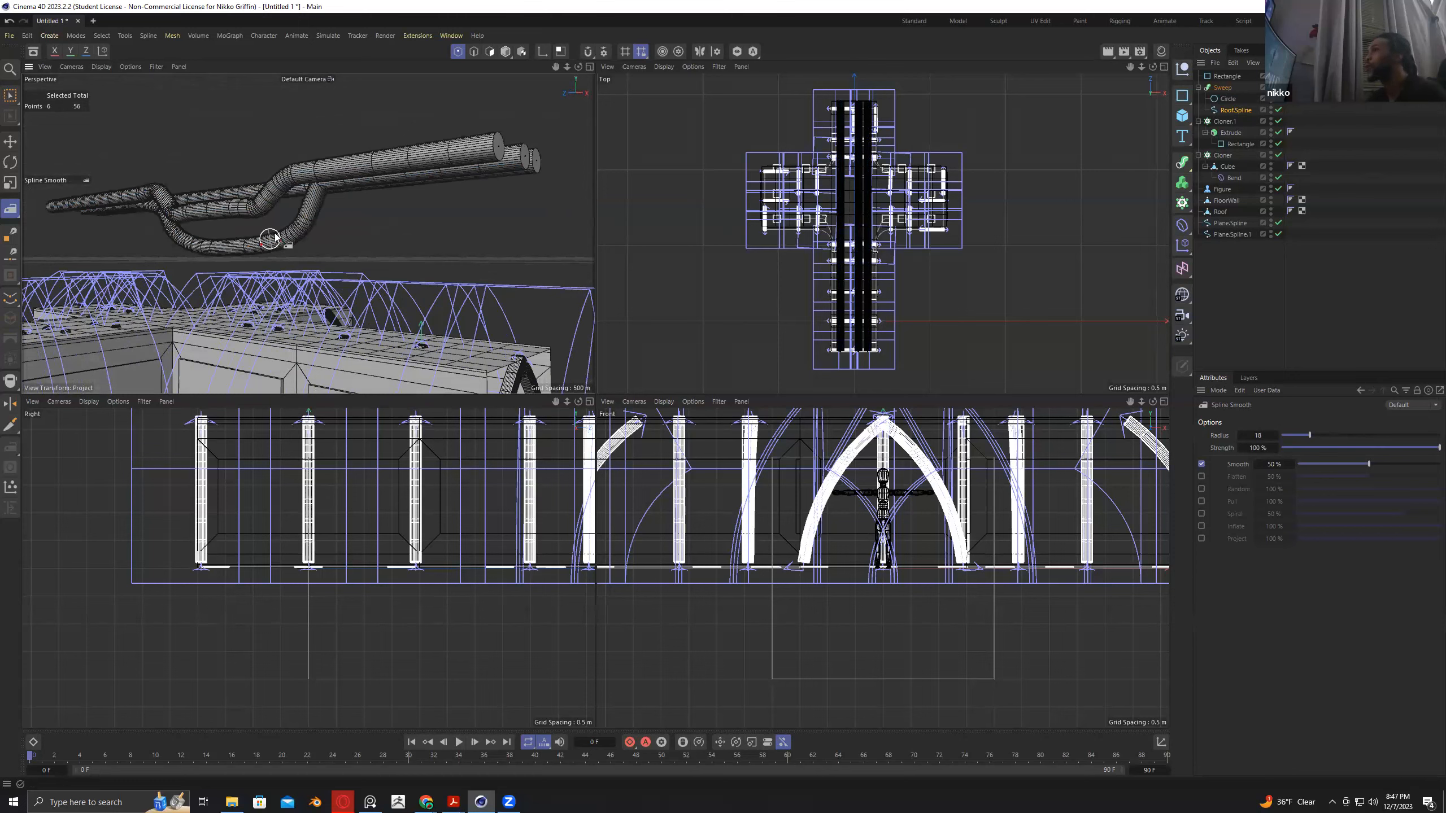
{"action": "left_click_drag", "start_coordinate": [308, 234], "coordinate": [247, 235], "text": "alt"}
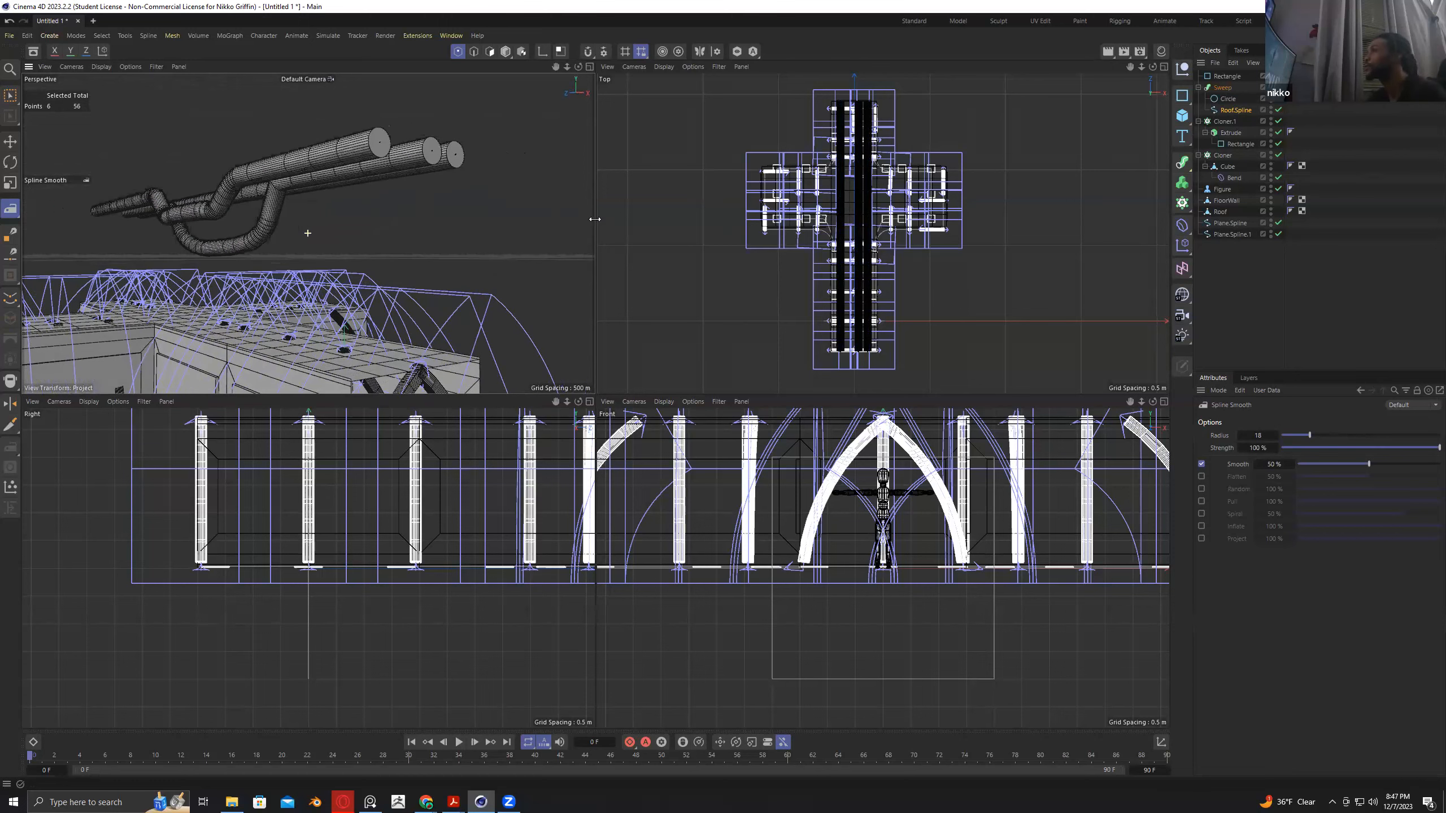
{"action": "left_click", "coordinate": [1224, 87]}
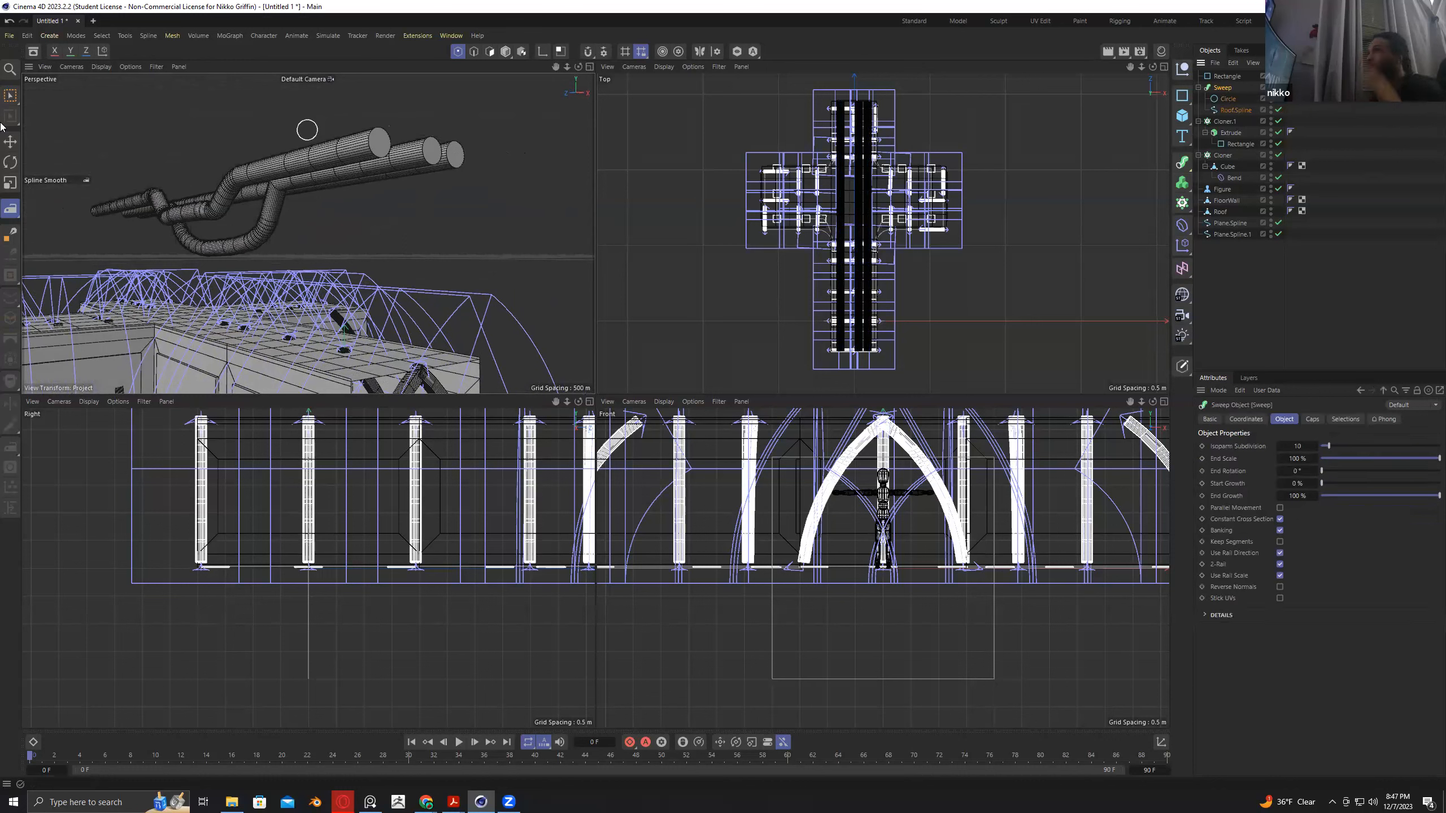
{"action": "key", "text": "e"}
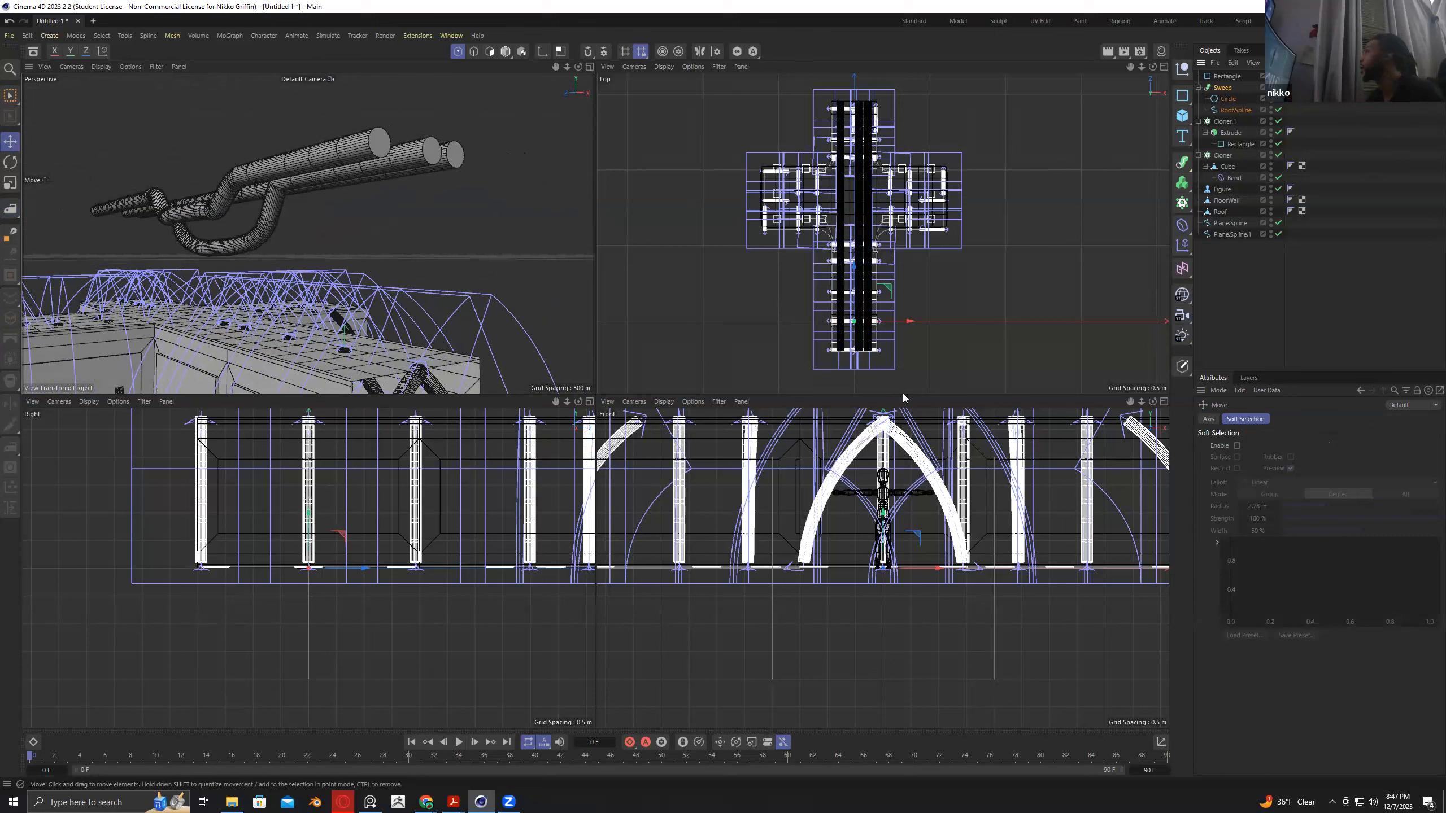
{"action": "left_click_drag", "start_coordinate": [884, 555], "coordinate": [887, 719]}
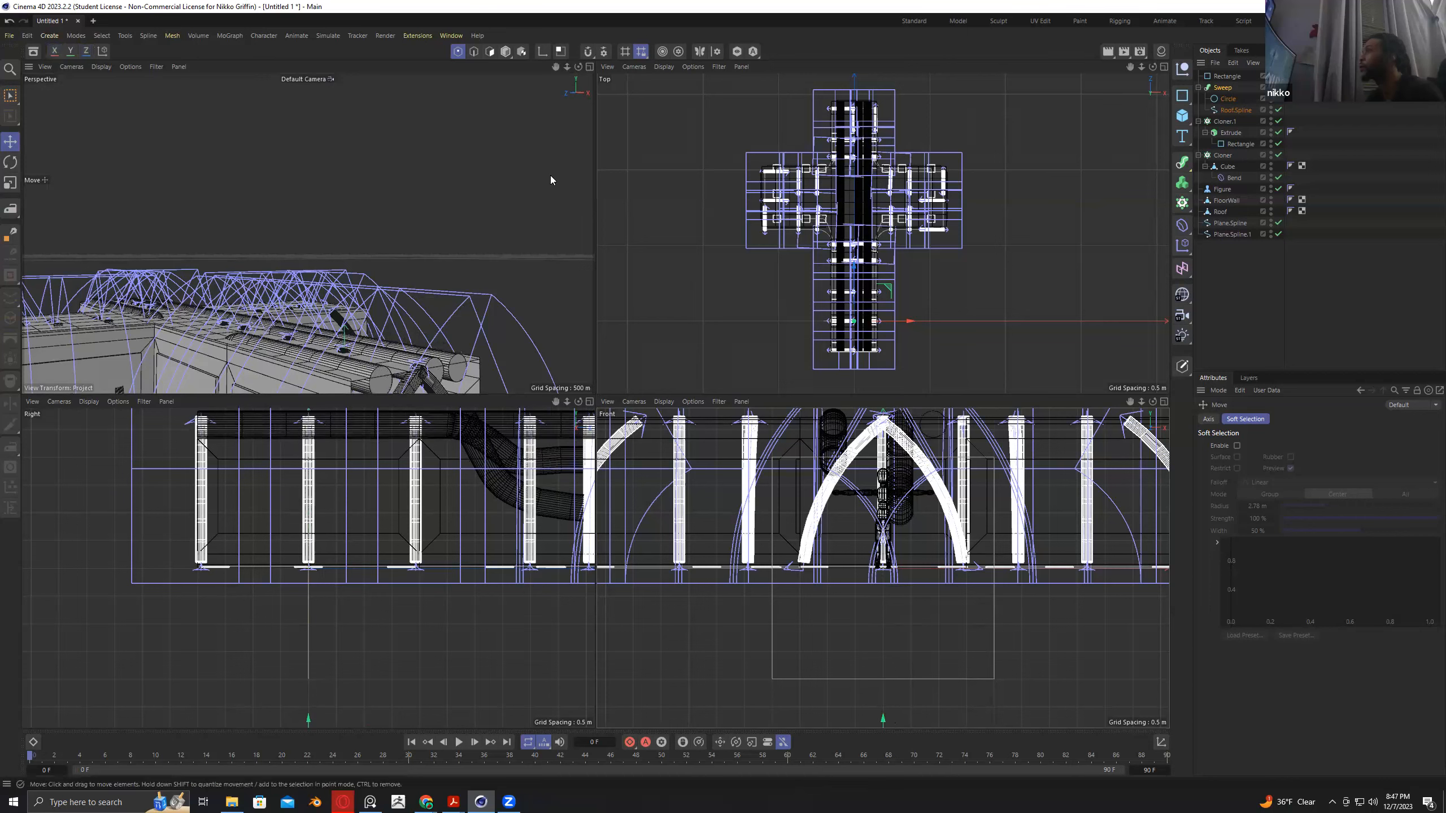
Examine the lowered beams among the arches from inside the church, and view the whole building from outside.
{"action": "left_click_drag", "start_coordinate": [577, 67], "coordinate": [644, 68]}
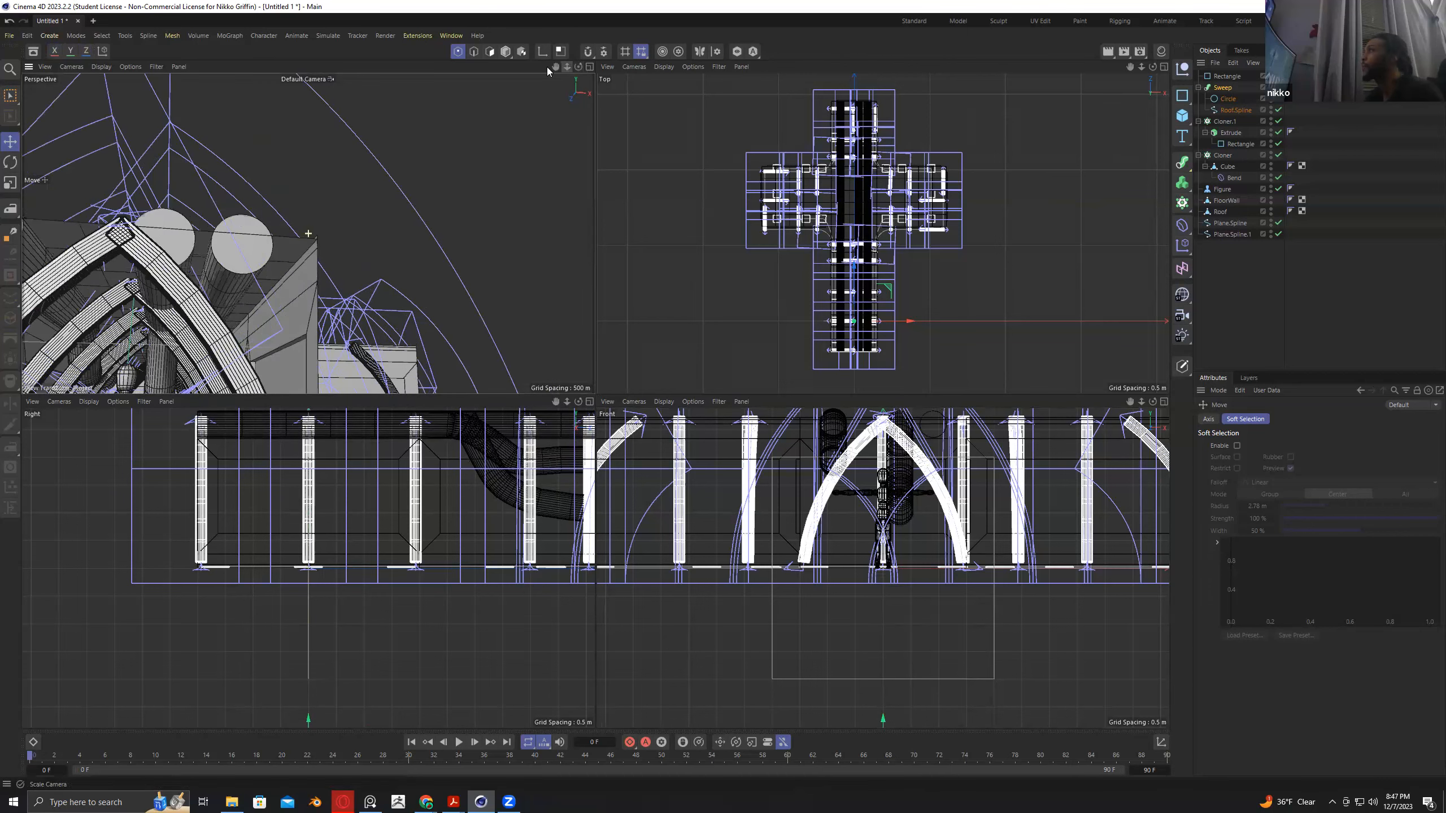
{"action": "left_click_drag", "start_coordinate": [556, 67], "coordinate": [597, 6]}
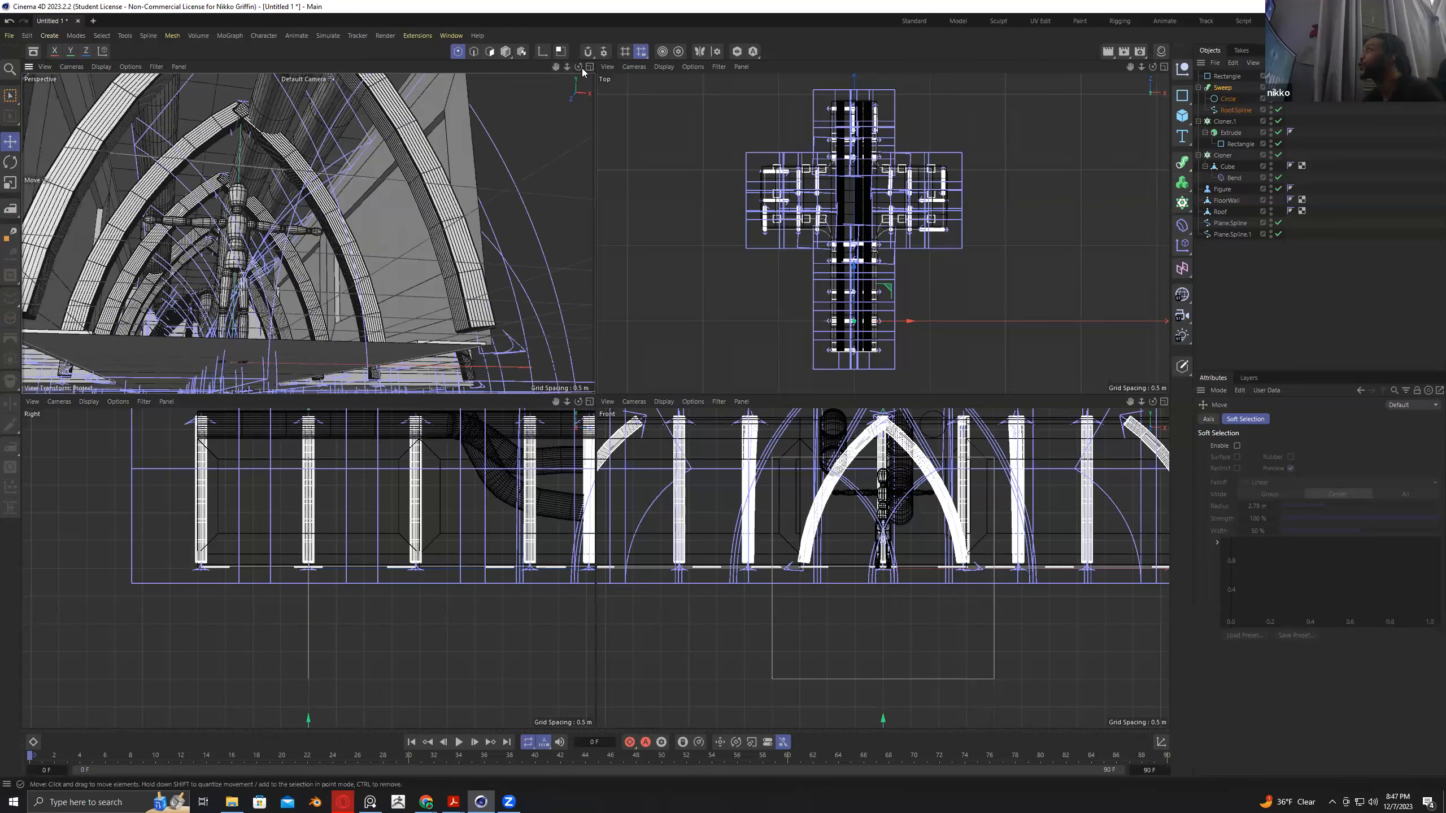
{"action": "left_click_drag", "start_coordinate": [578, 67], "coordinate": [549, 97]}
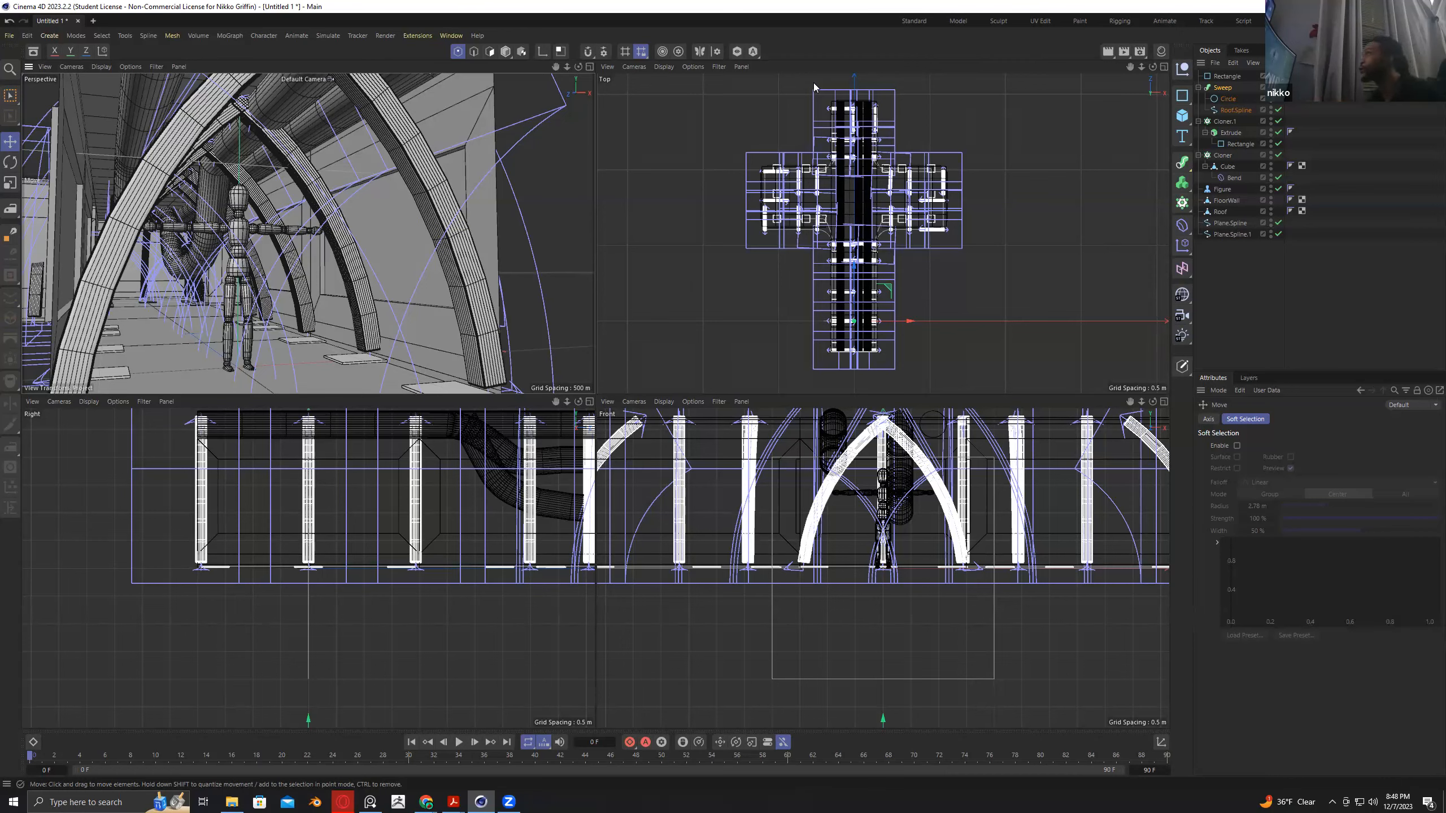
{"action": "left_click_drag", "start_coordinate": [567, 67], "coordinate": [595, 90]}
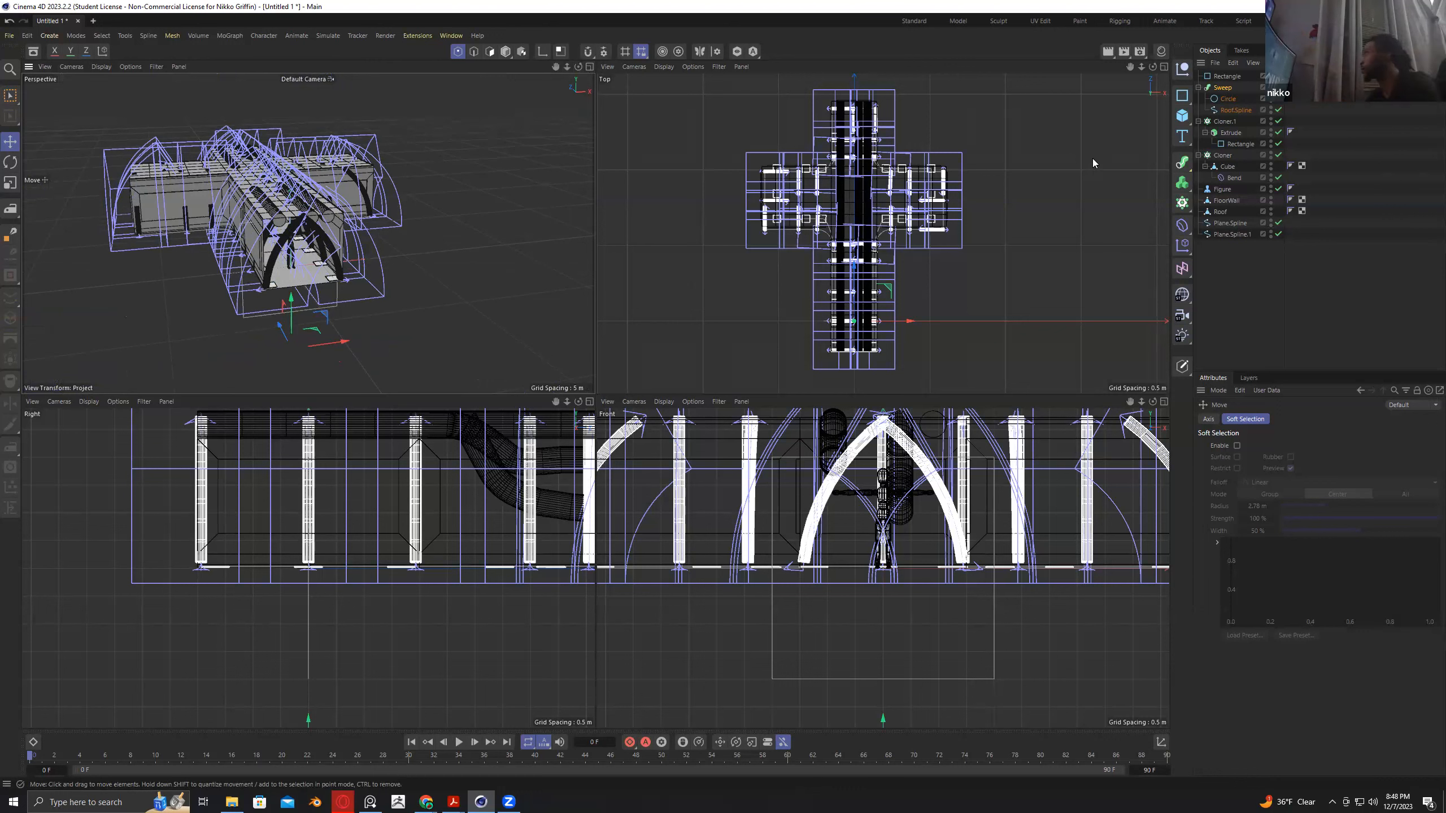
Add a Helix spline, compare its plane orientations, keep it in the XY plane, and set its start radius to 0 m.
{"action": "left_click", "coordinate": [1182, 95]}
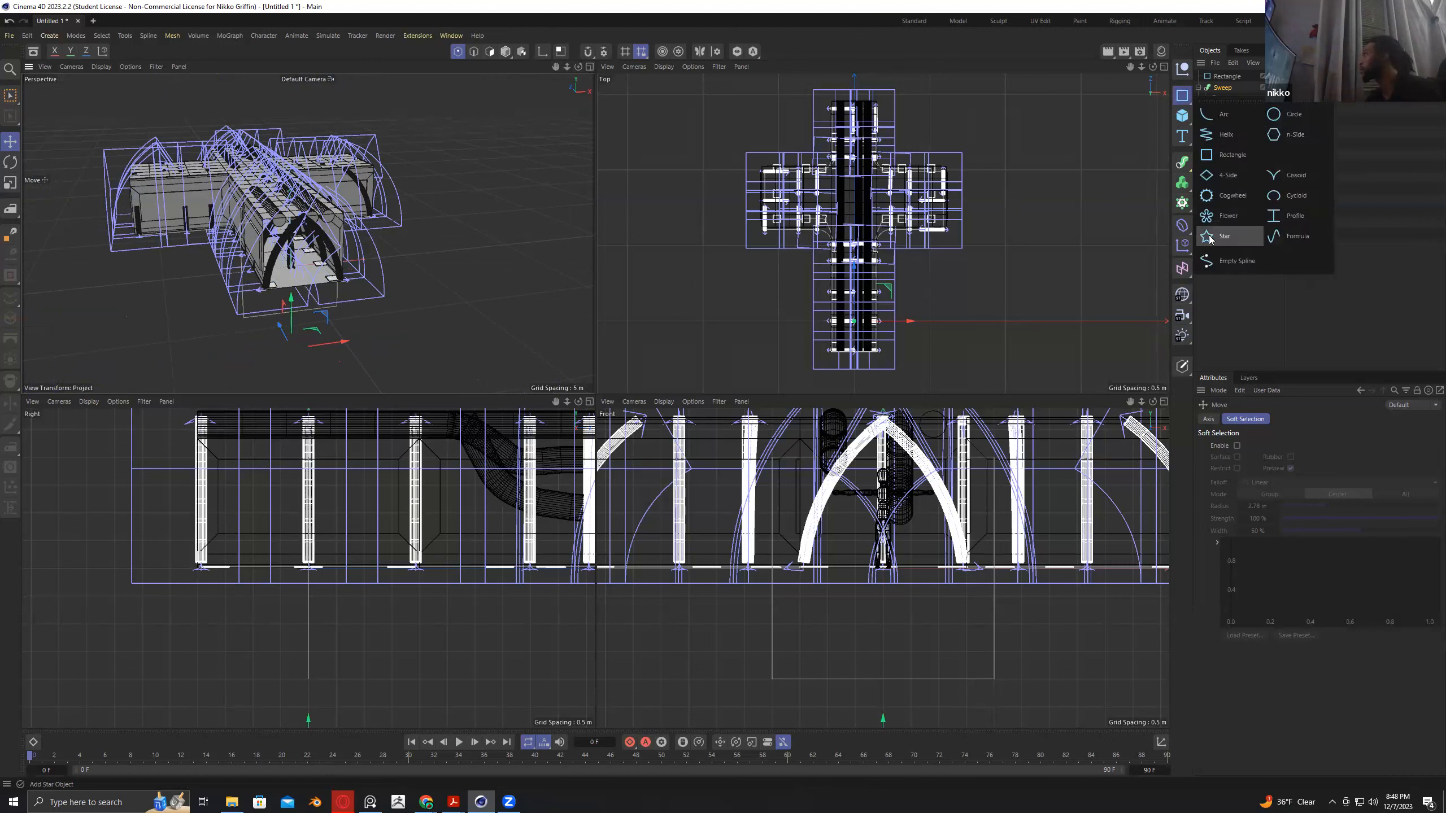
{"action": "left_click", "coordinate": [1224, 134]}
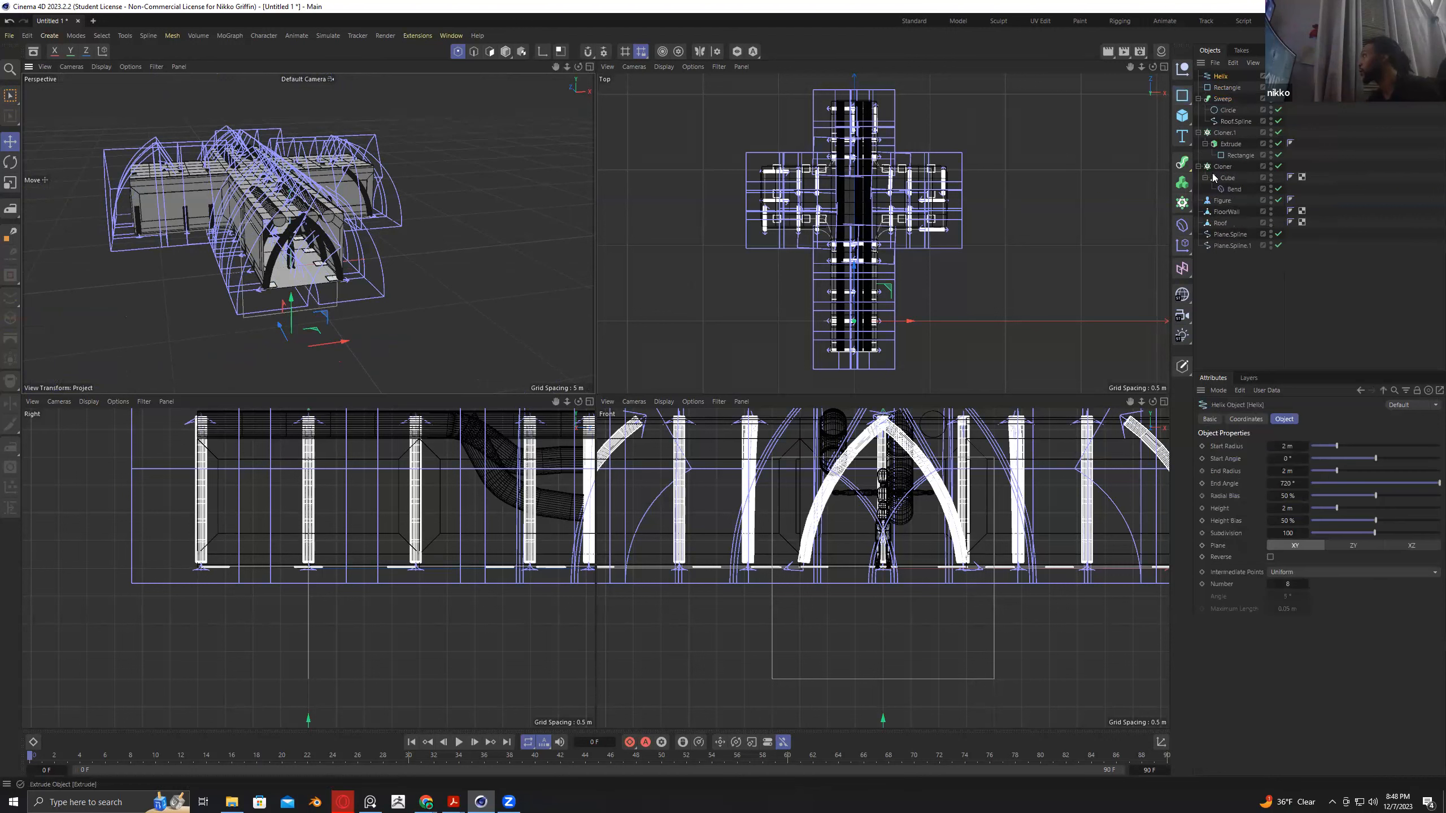
{"action": "left_click", "coordinate": [1412, 547]}
{"action": "left_click", "coordinate": [1330, 547]}
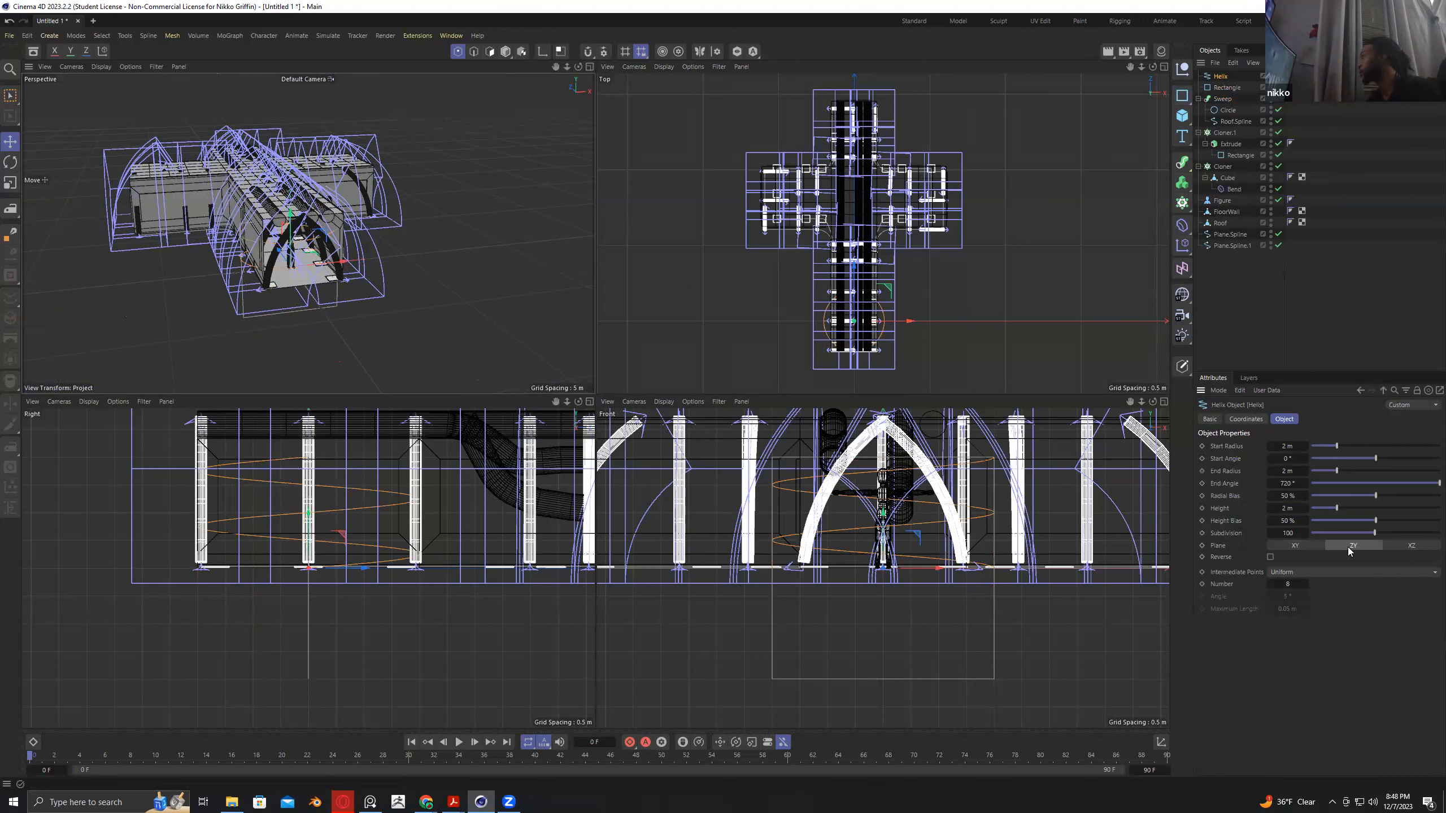
{"action": "left_click", "coordinate": [1314, 547]}
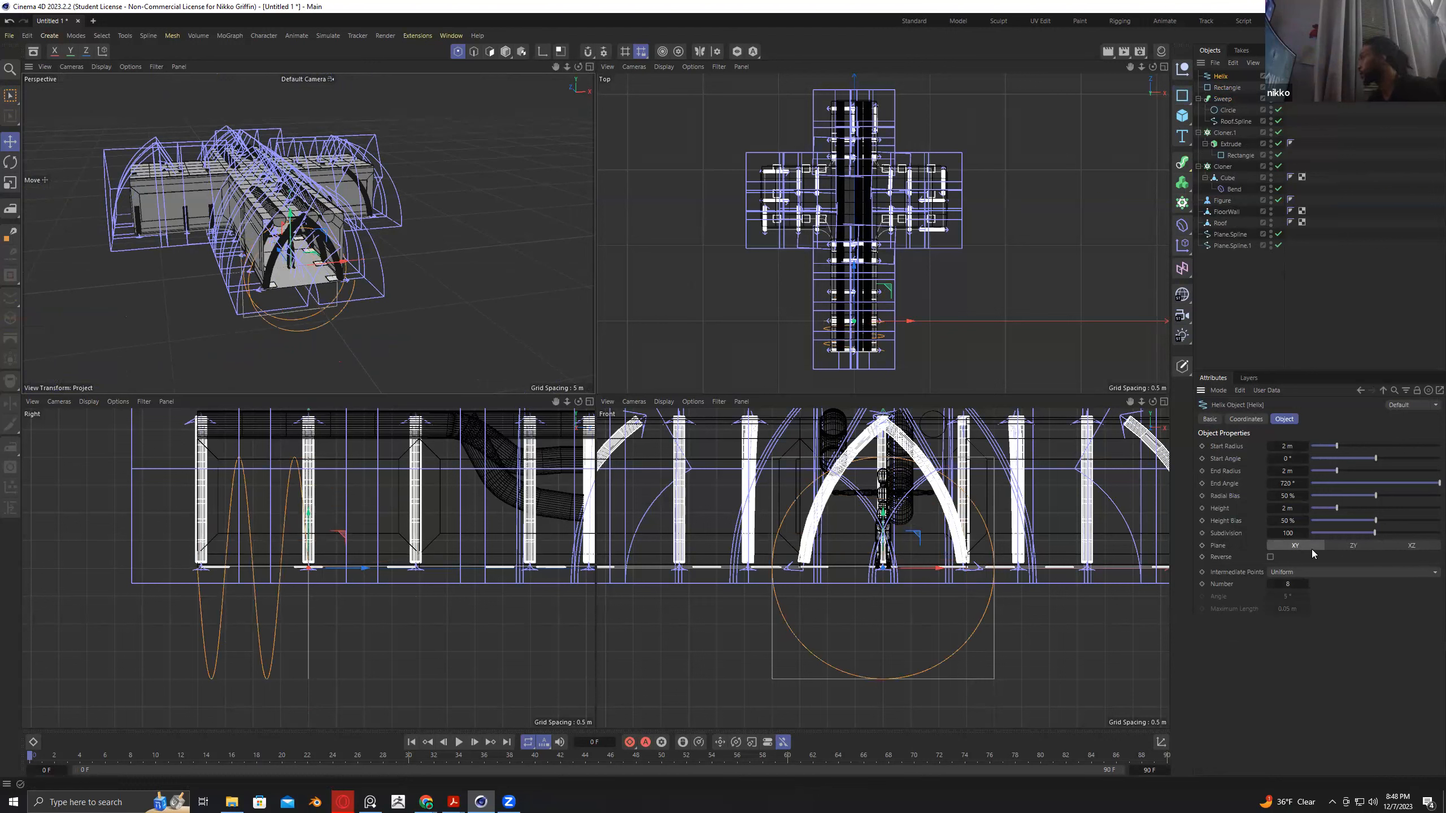
{"action": "left_click_drag", "start_coordinate": [1337, 449], "coordinate": [1307, 456]}
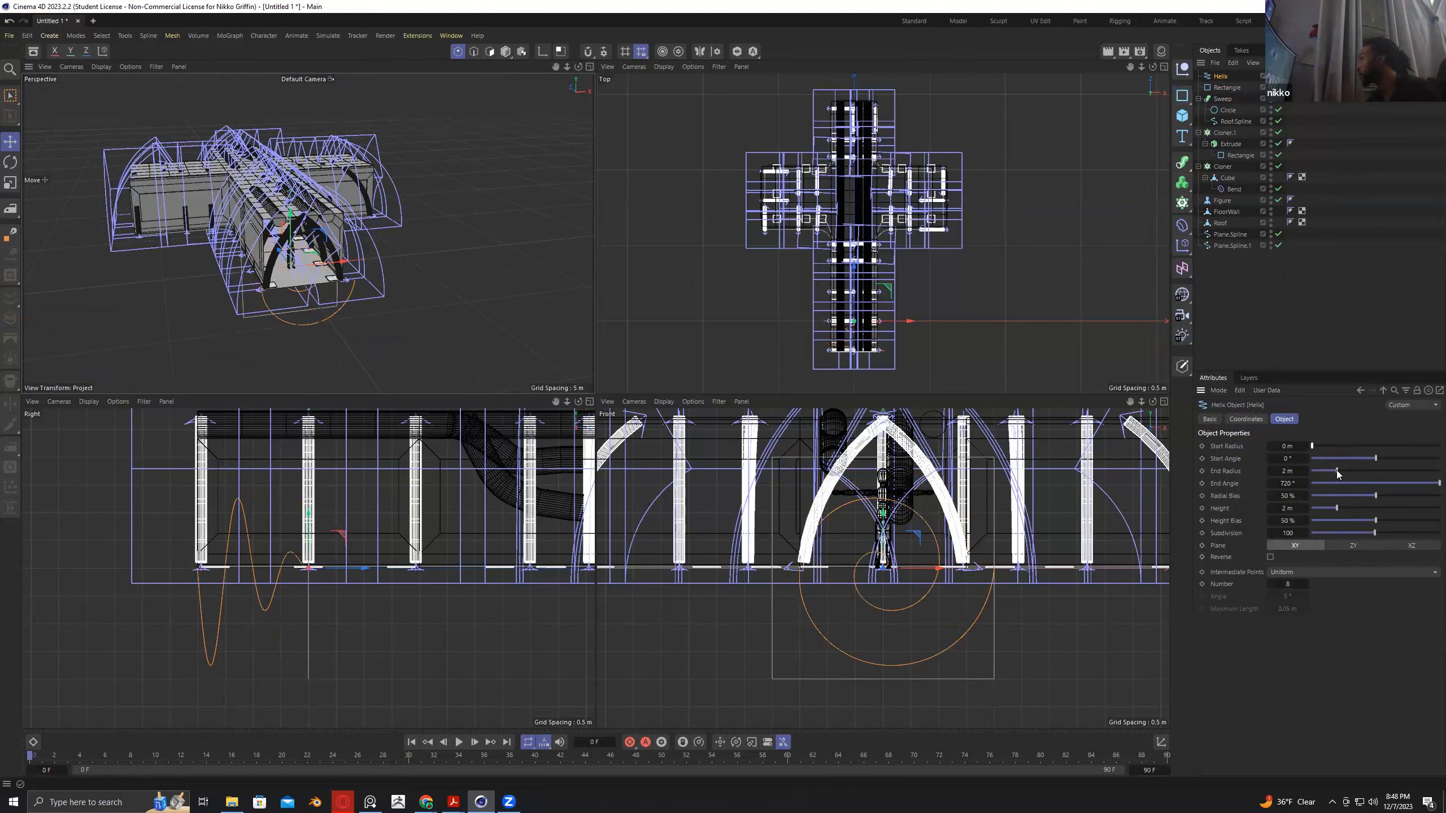
Set the helix's start angle to 283°, end radius 0.15 m, radial bias 54 % and height 6.35 m, and move it in front of the church.
{"action": "left_click_drag", "start_coordinate": [1373, 460], "coordinate": [1392, 516]}
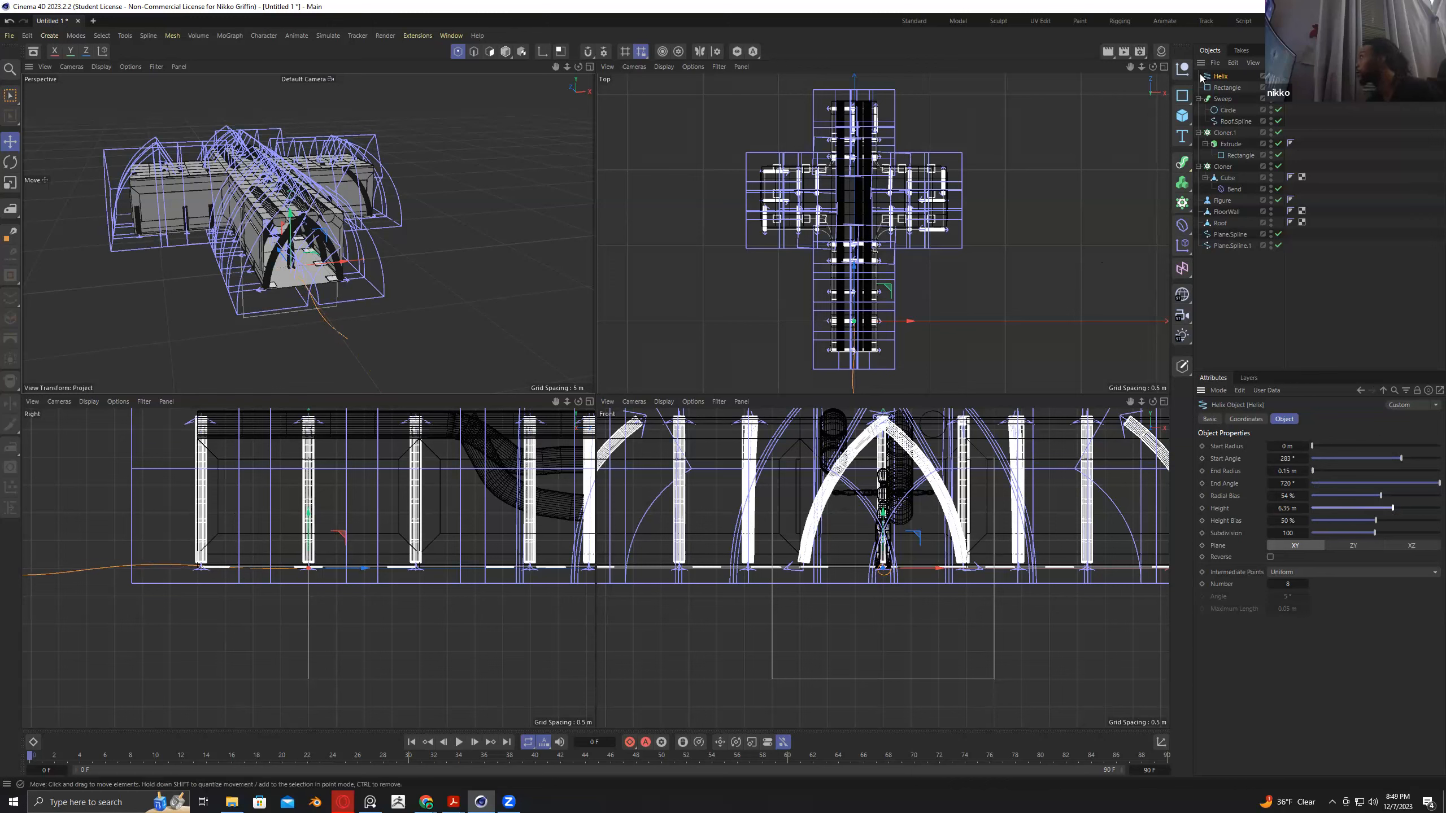
{"action": "left_click_drag", "start_coordinate": [1141, 67], "coordinate": [1098, 69]}
{"action": "left_click_drag", "start_coordinate": [553, 65], "coordinate": [553, 58]}
{"action": "left_click_drag", "start_coordinate": [872, 217], "coordinate": [869, 235]}
{"action": "left_click_drag", "start_coordinate": [578, 67], "coordinate": [578, 72]}
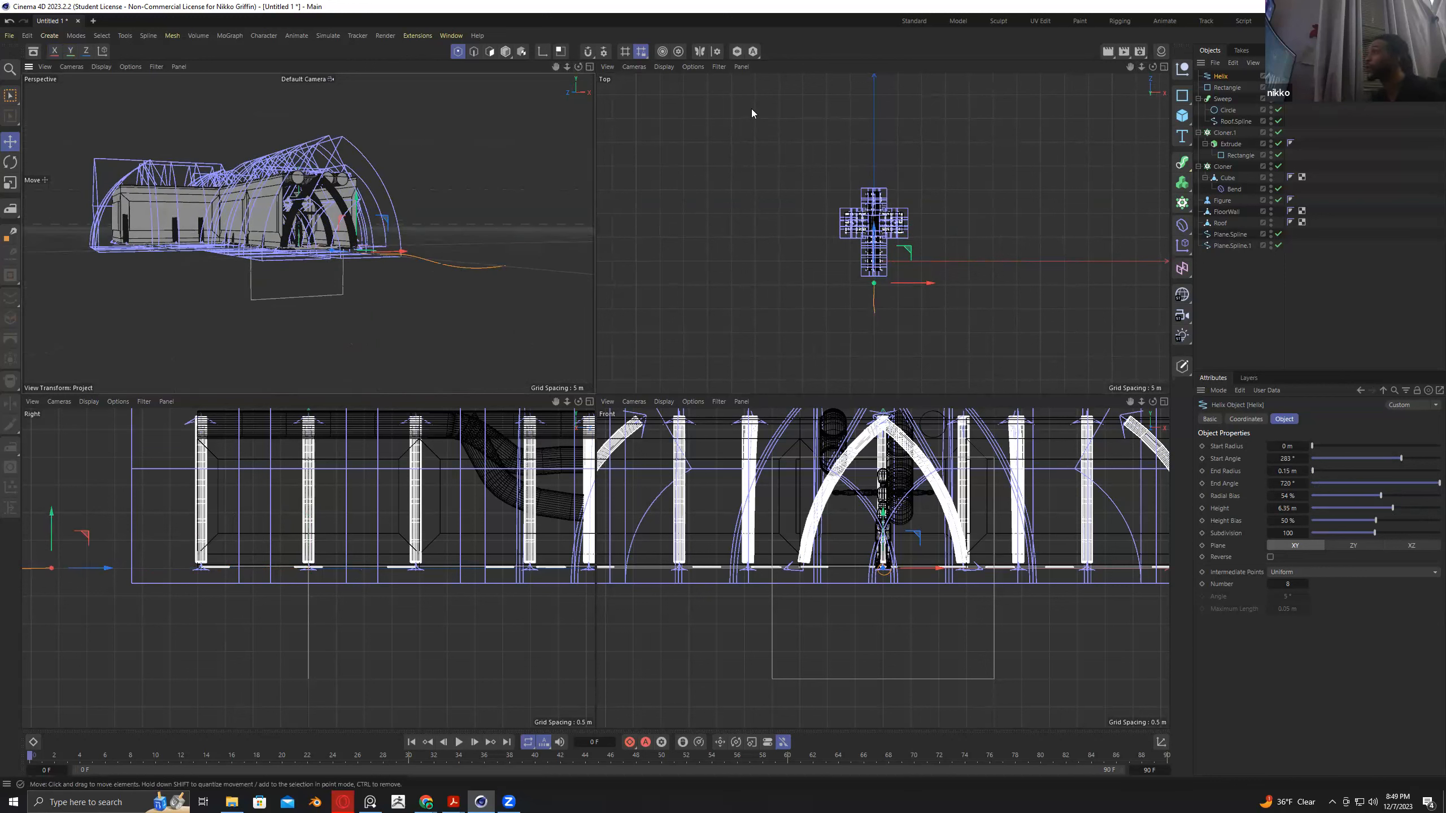
Add a Sweep containing a copy of the existing circle as the profile, ordered above the helix as the path.
{"action": "left_click", "coordinate": [1181, 164]}
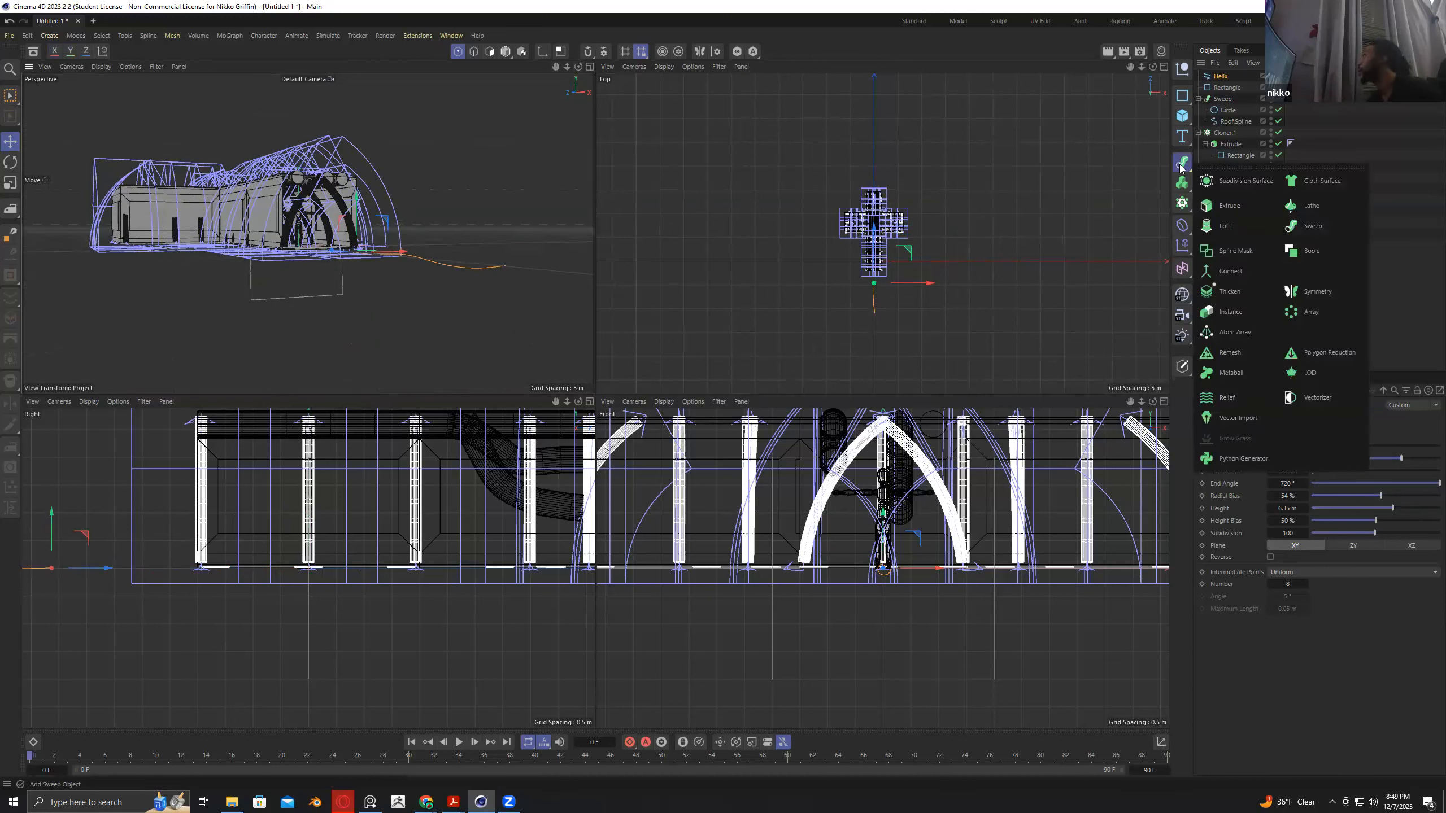
{"action": "left_click", "coordinate": [1309, 227]}
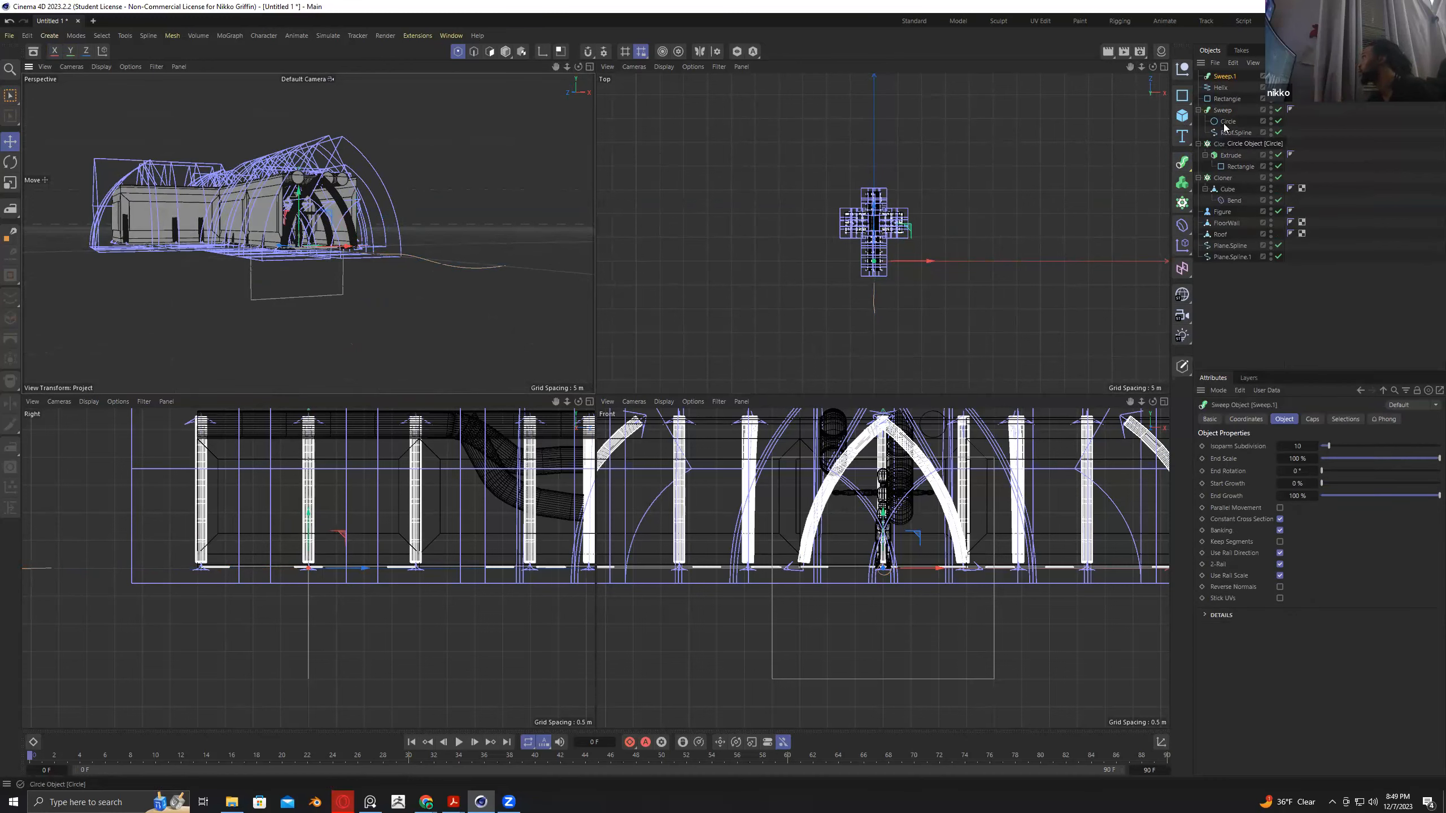
{"action": "left_click", "coordinate": [1181, 97]}
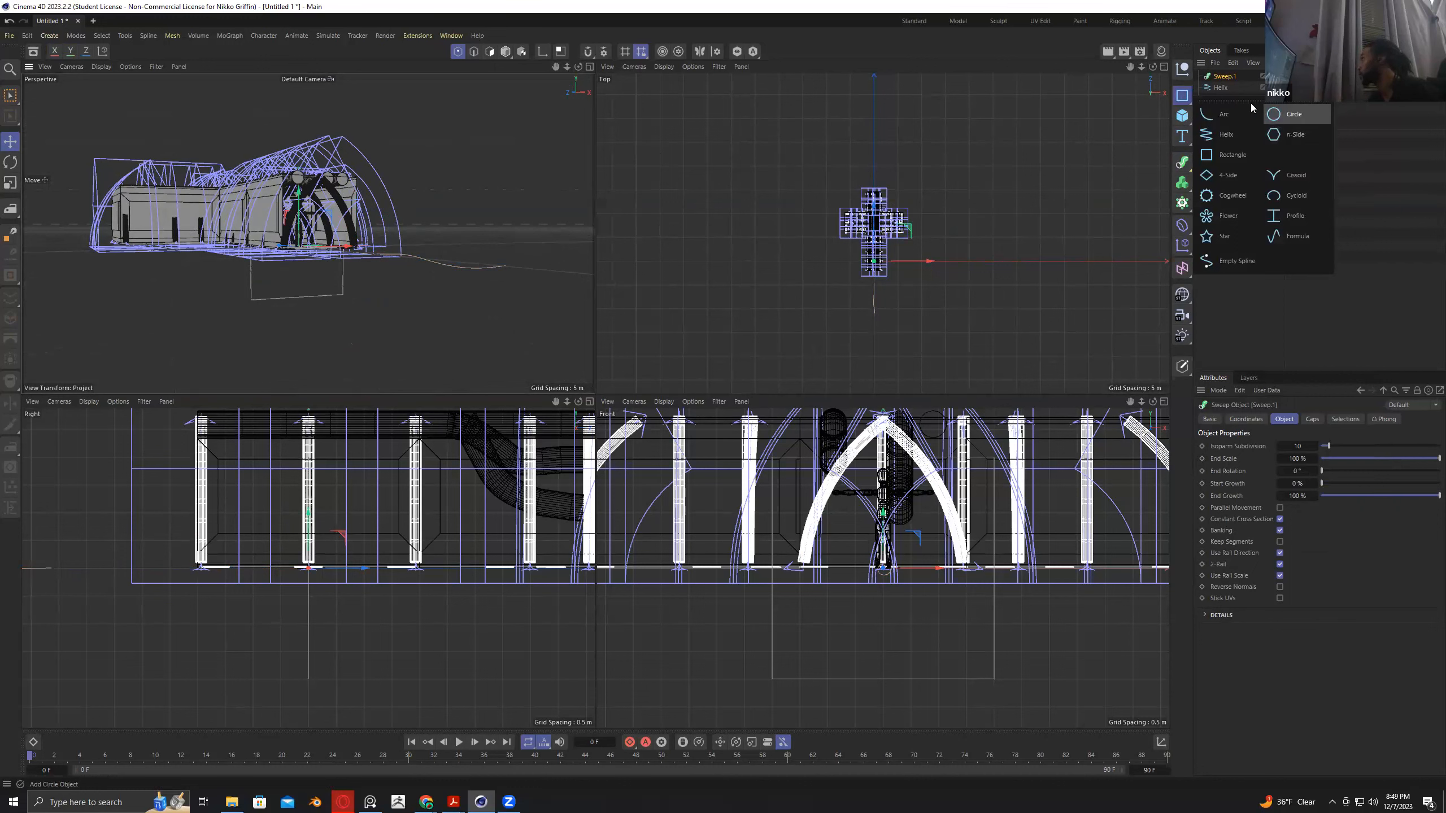
{"action": "left_click", "coordinate": [1168, 89]}
{"action": "left_click_drag", "start_coordinate": [1229, 127], "coordinate": [1221, 99], "text": "ctrl"}
{"action": "left_click", "coordinate": [1219, 97]}
{"action": "left_click_drag", "start_coordinate": [578, 67], "coordinate": [645, 71]}
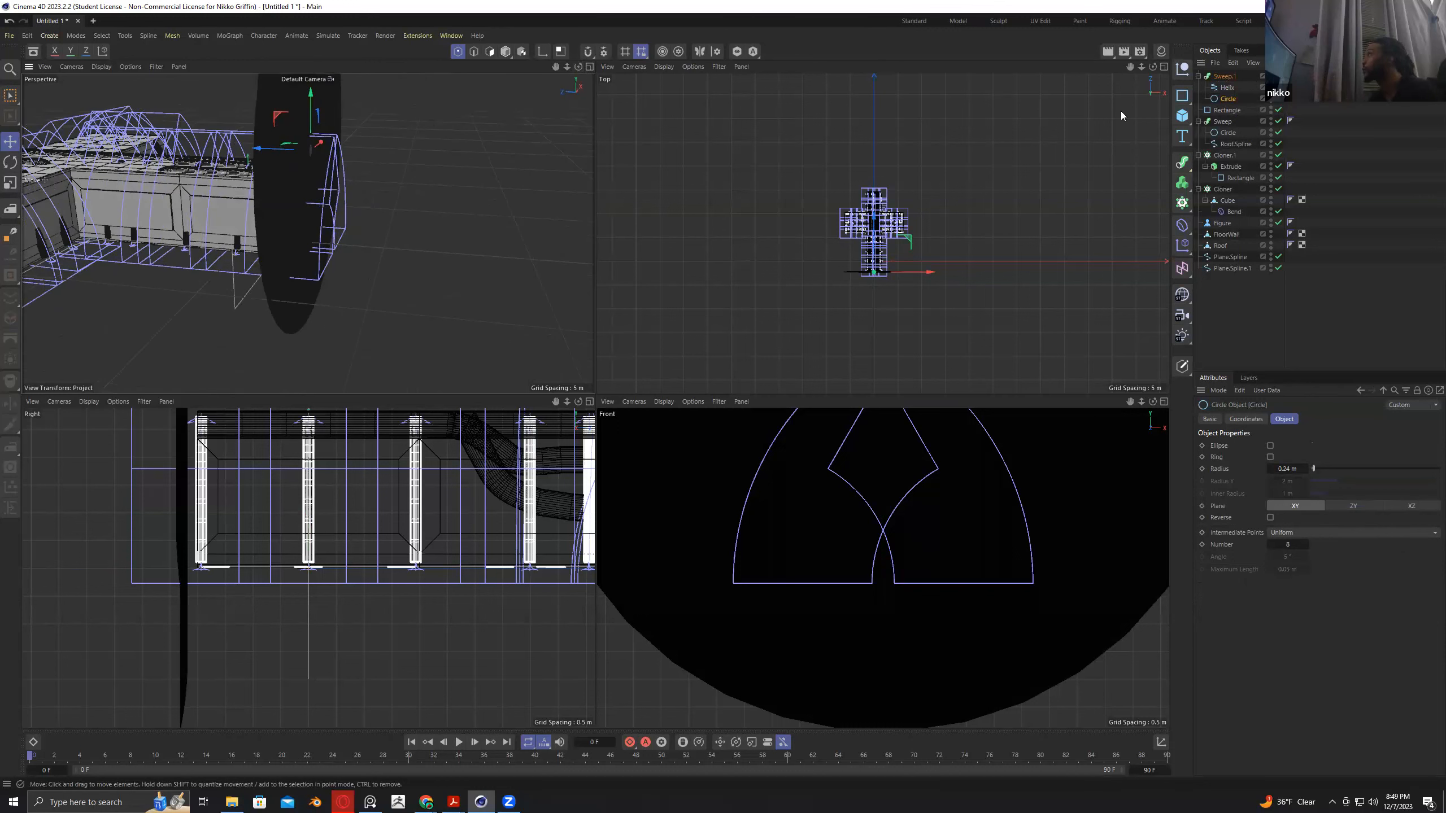
{"action": "left_click_drag", "start_coordinate": [1223, 100], "coordinate": [1226, 85]}
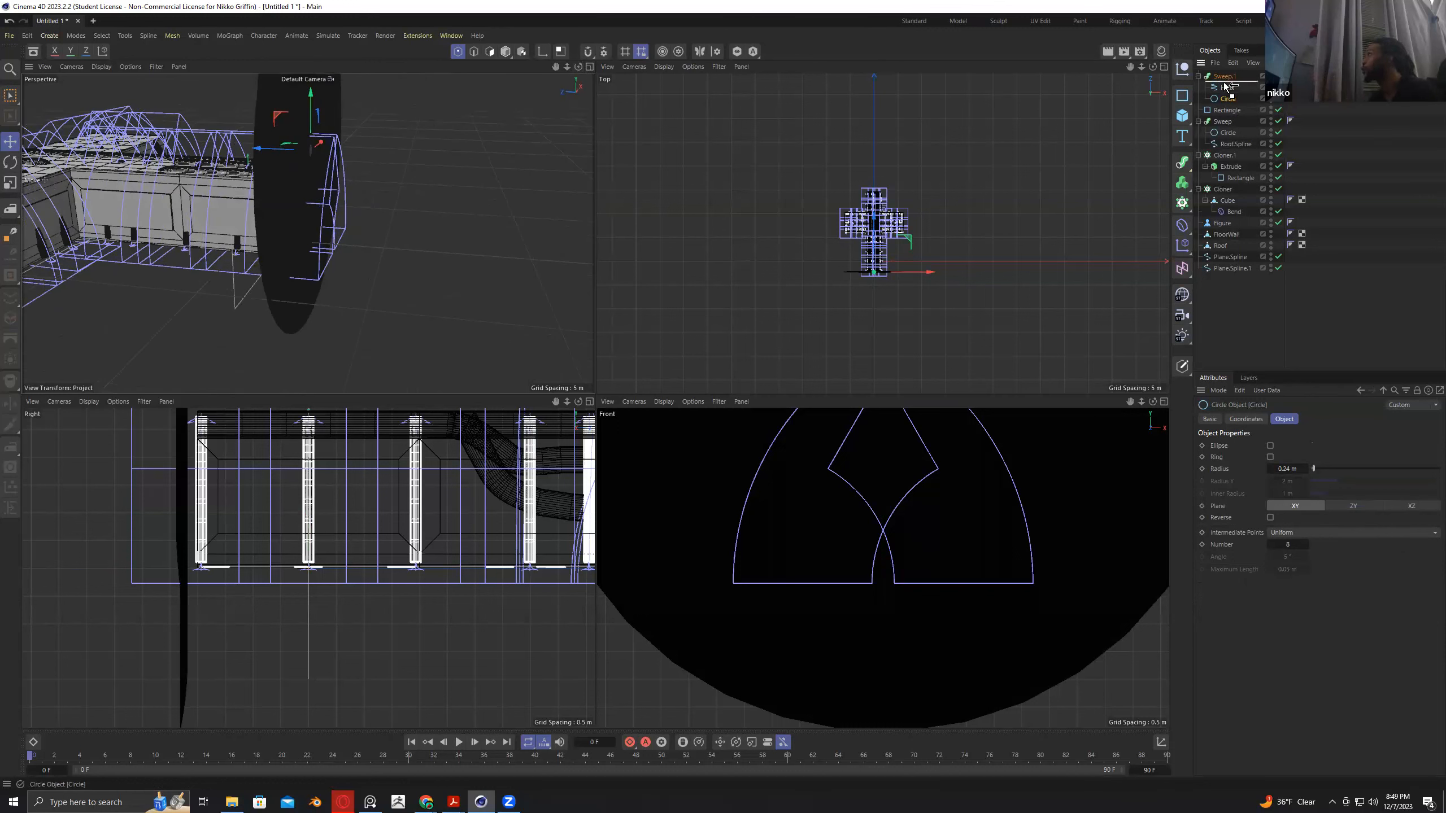
{"action": "left_click_drag", "start_coordinate": [1225, 86], "coordinate": [1225, 86]}
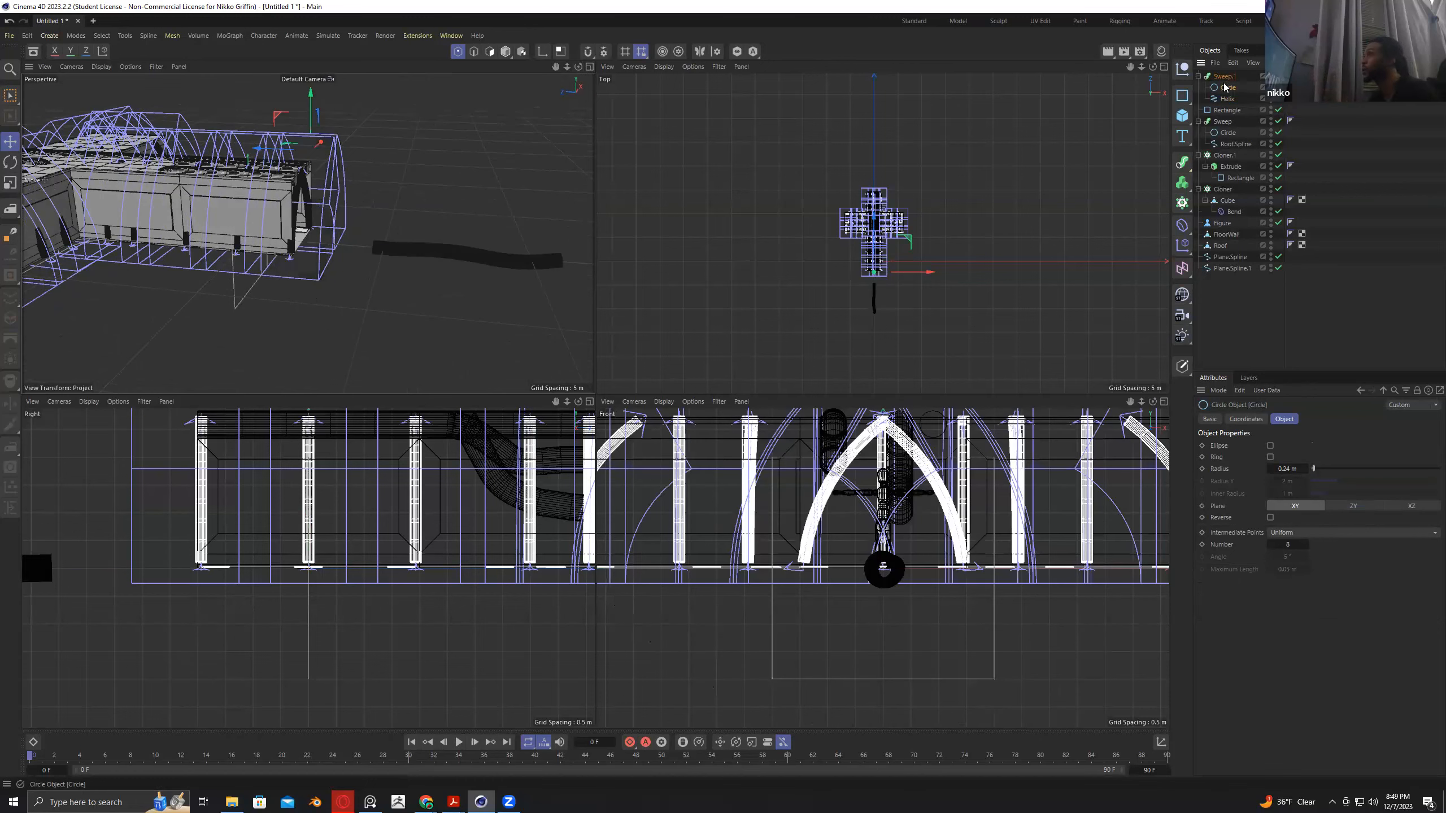
Set the radius of the helix sweep's circle to 0.02 m and inspect the thin tube up close.
{"action": "left_click_drag", "start_coordinate": [529, 219], "coordinate": [470, 196], "text": "alt"}
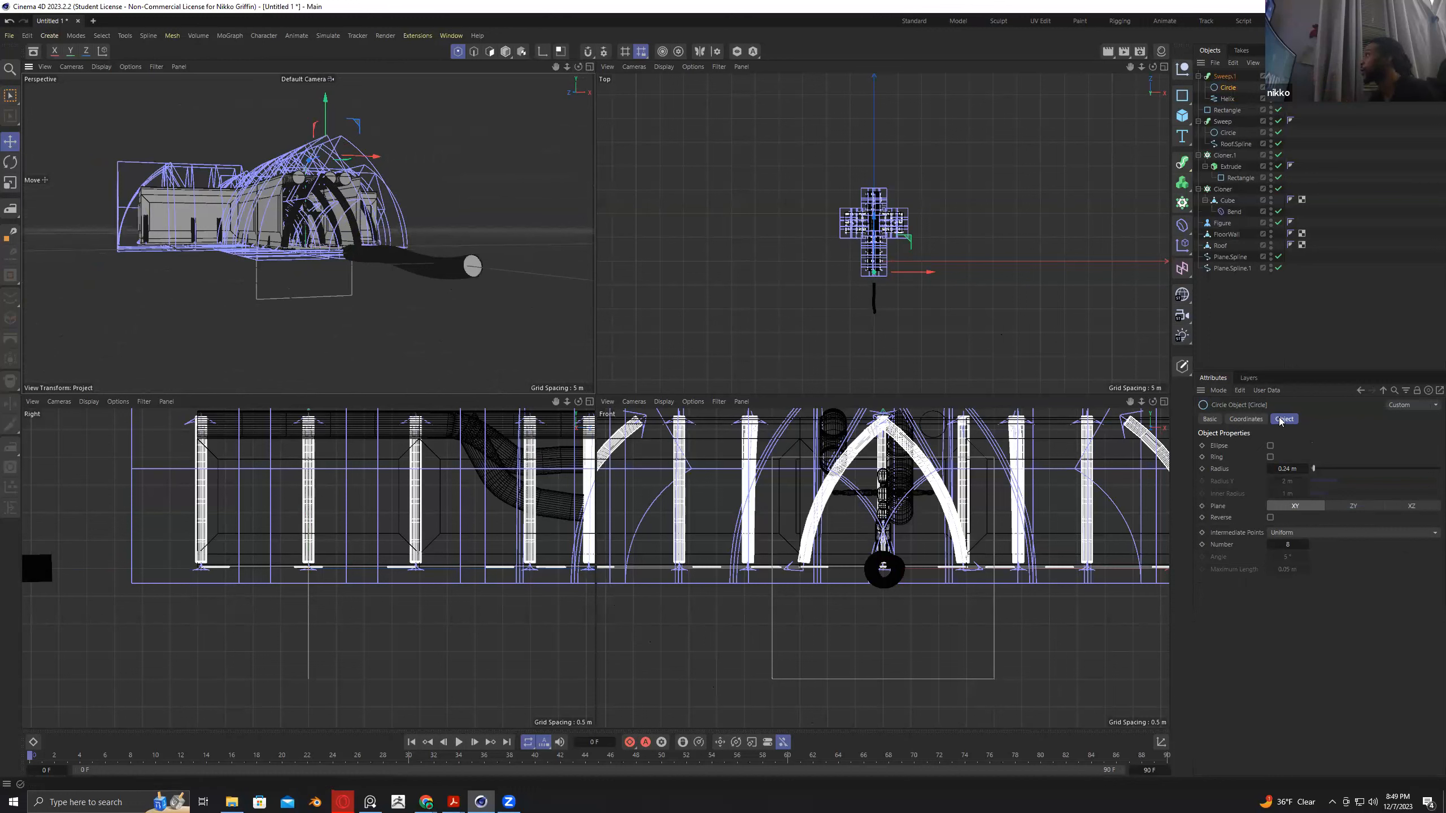
{"action": "left_click", "coordinate": [1286, 468]}
{"action": "type", "text": "0.02"}
{"action": "key", "text": "Return"}
{"action": "scroll", "coordinate": [479, 270], "scroll_direction": "up", "scroll_amount": 3}
{"action": "scroll", "coordinate": [494, 279], "scroll_direction": "up", "scroll_amount": 5}
{"action": "scroll", "coordinate": [498, 283], "scroll_direction": "up", "scroll_amount": 6}
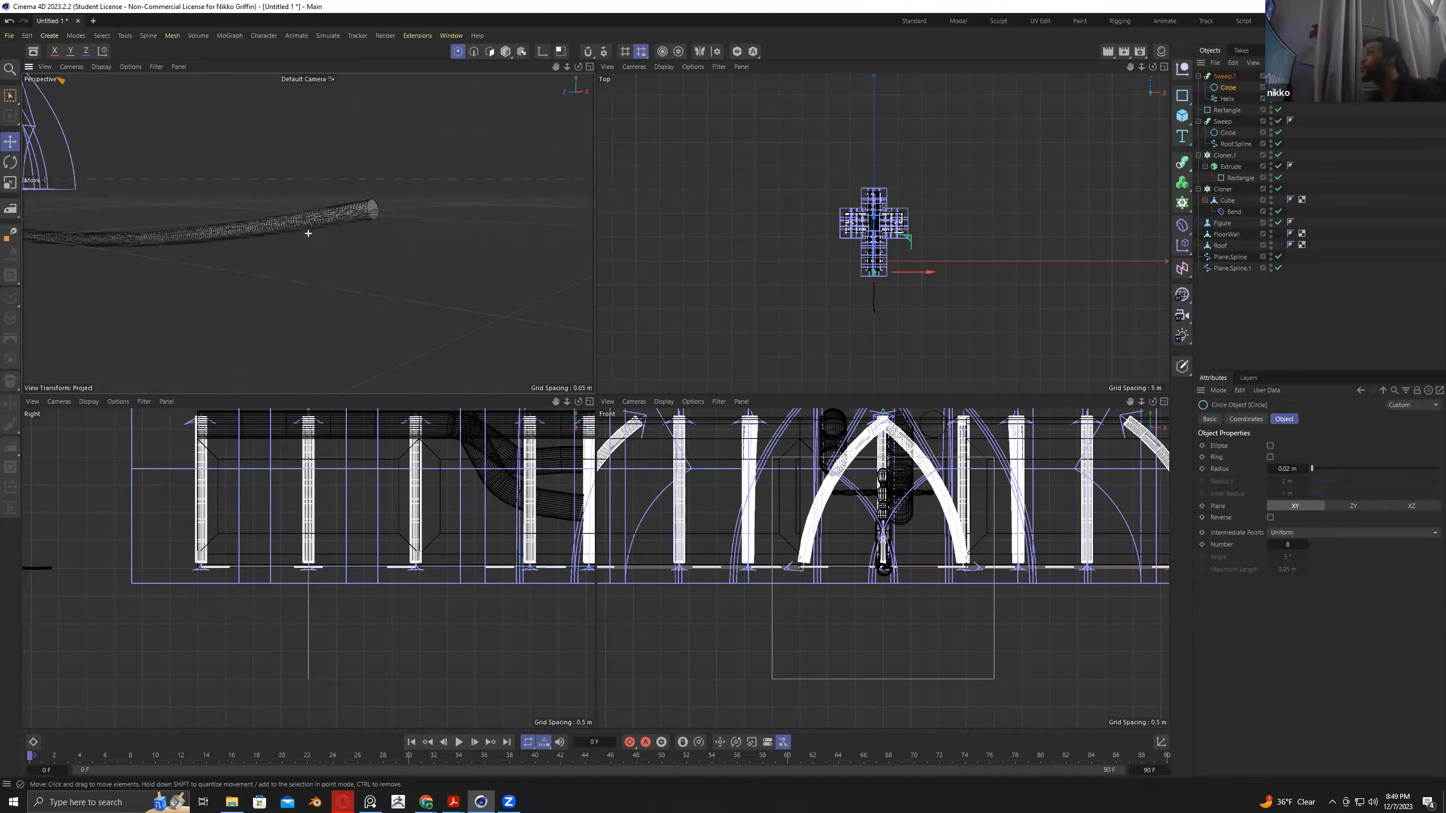
{"action": "scroll", "coordinate": [463, 252], "scroll_direction": "down", "scroll_amount": 3}
{"action": "scroll", "coordinate": [447, 250], "scroll_direction": "down", "scroll_amount": 2}
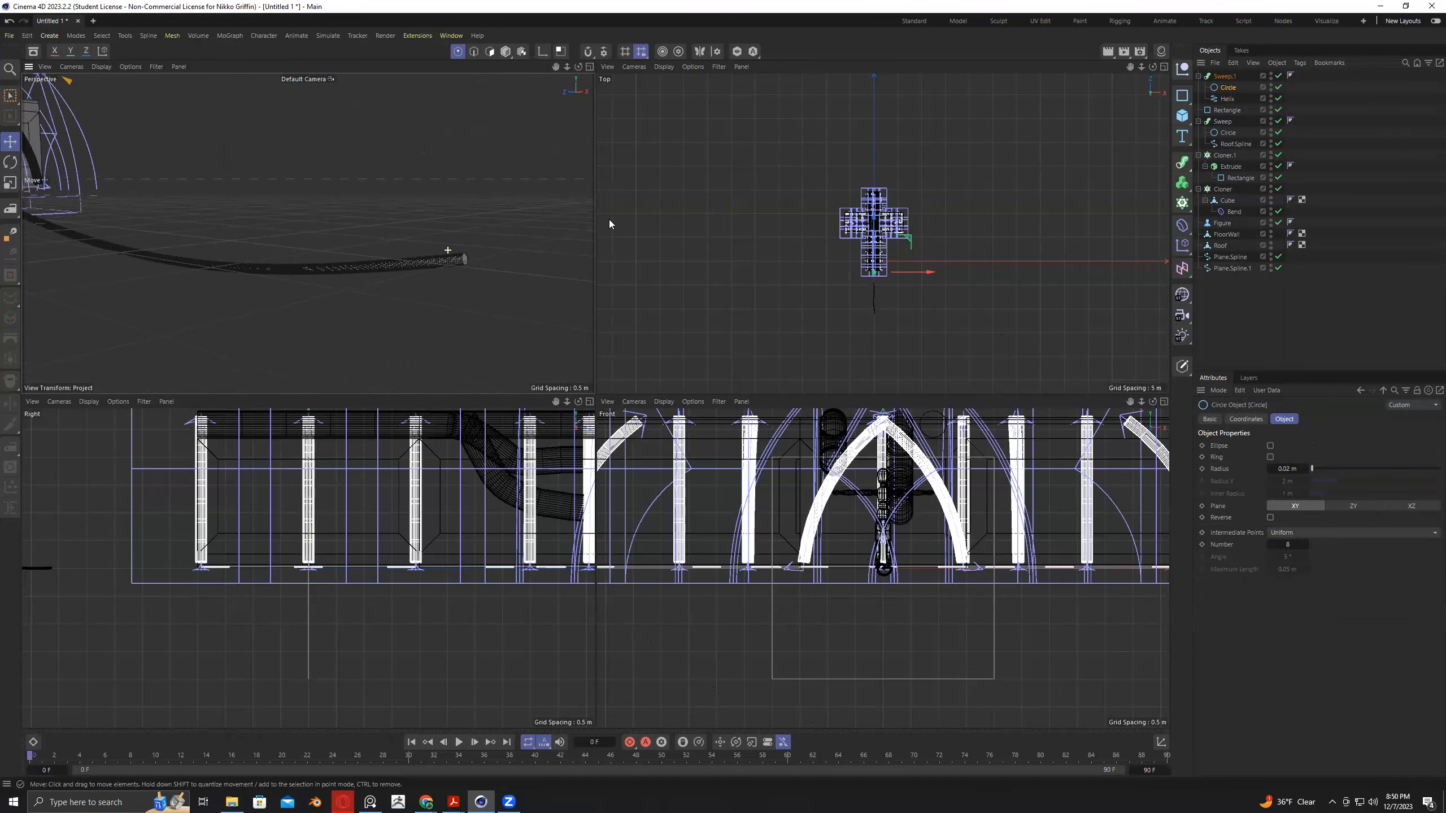
Delete the helix Sweep together with its circle and helix.
{"action": "left_click", "coordinate": [1225, 76]}
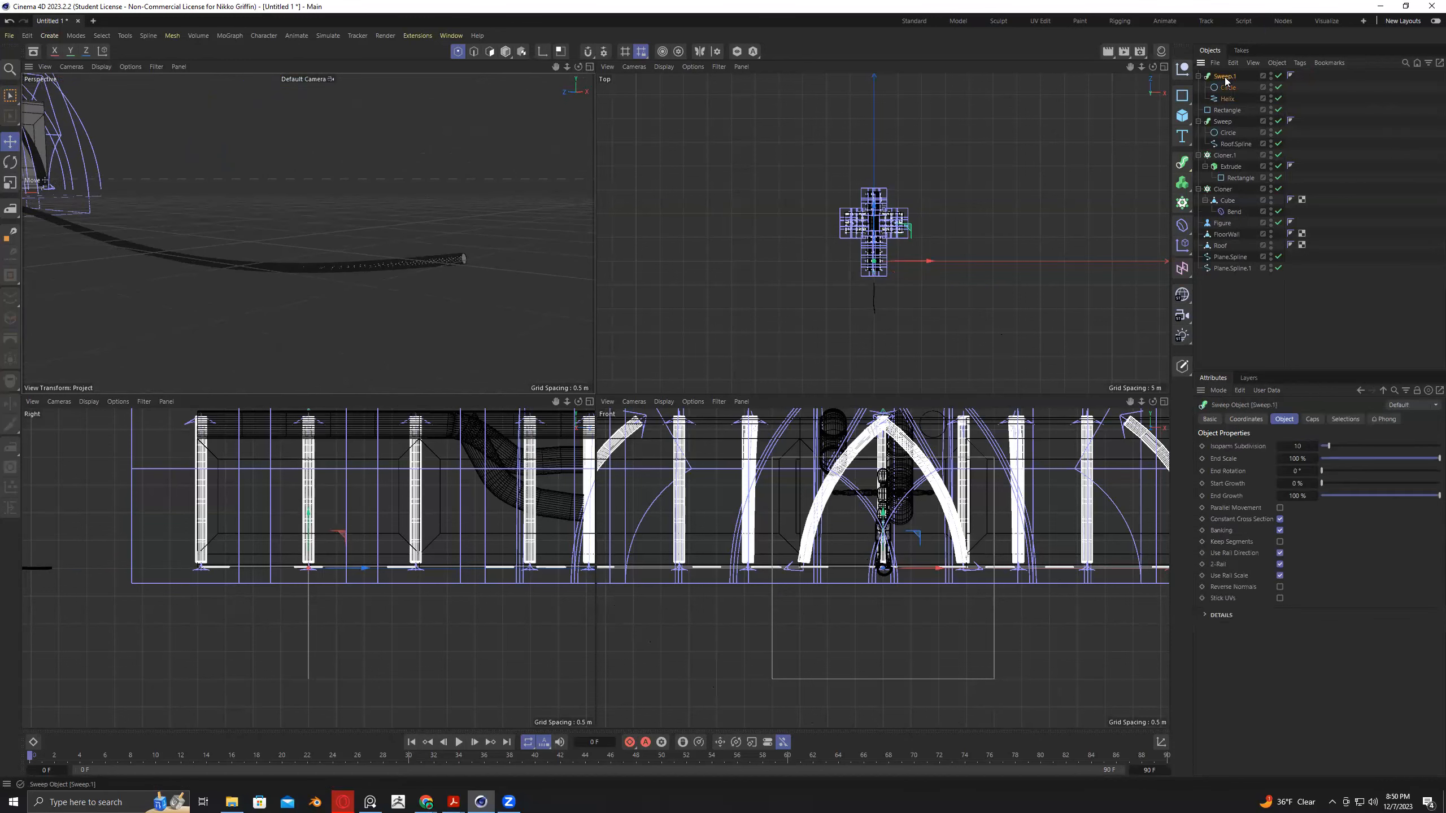
{"action": "key", "text": "Delete"}
{"action": "left_click_drag", "start_coordinate": [575, 66], "coordinate": [518, 72]}
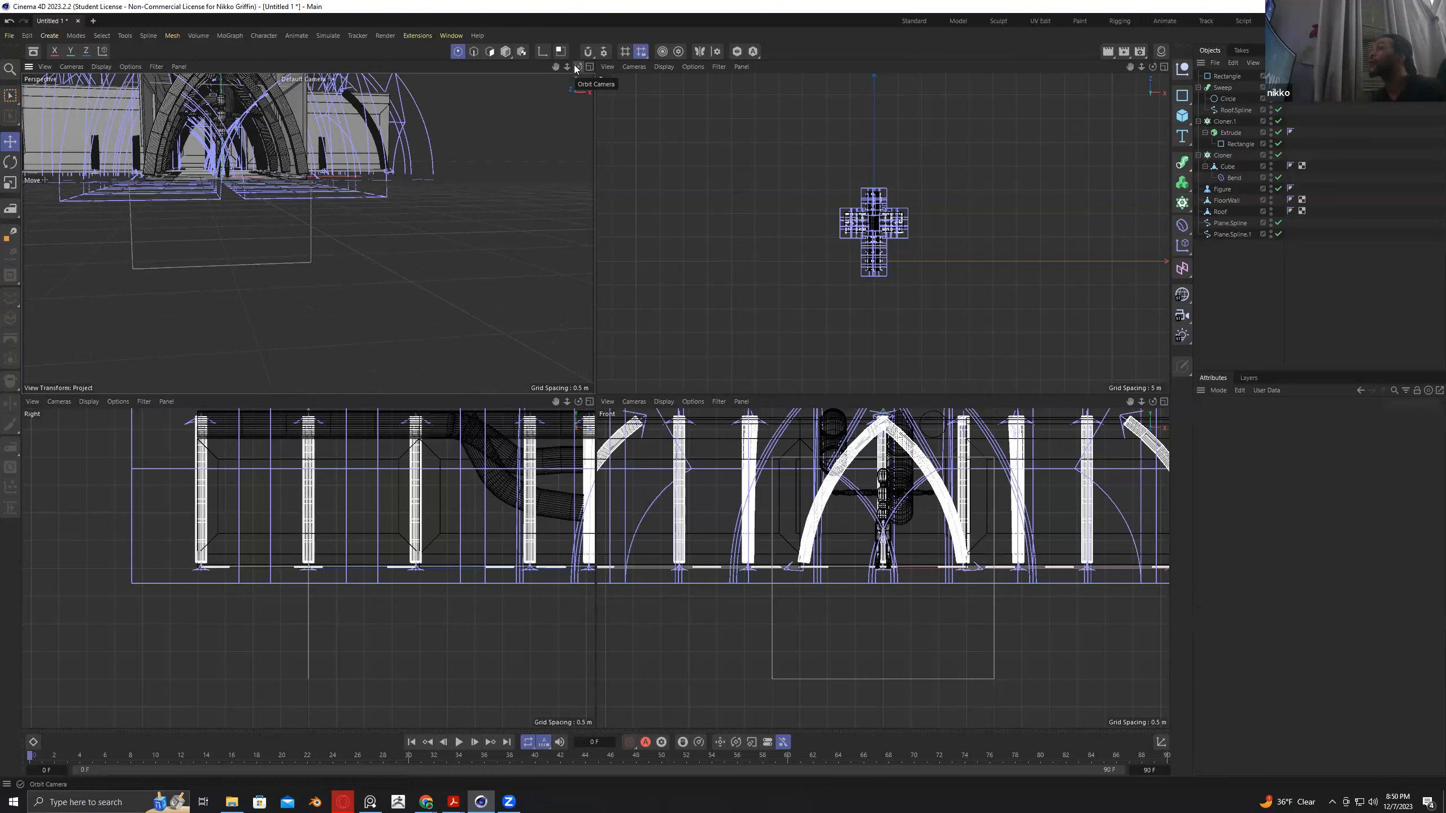
{"action": "left_click_drag", "start_coordinate": [556, 67], "coordinate": [605, 228]}
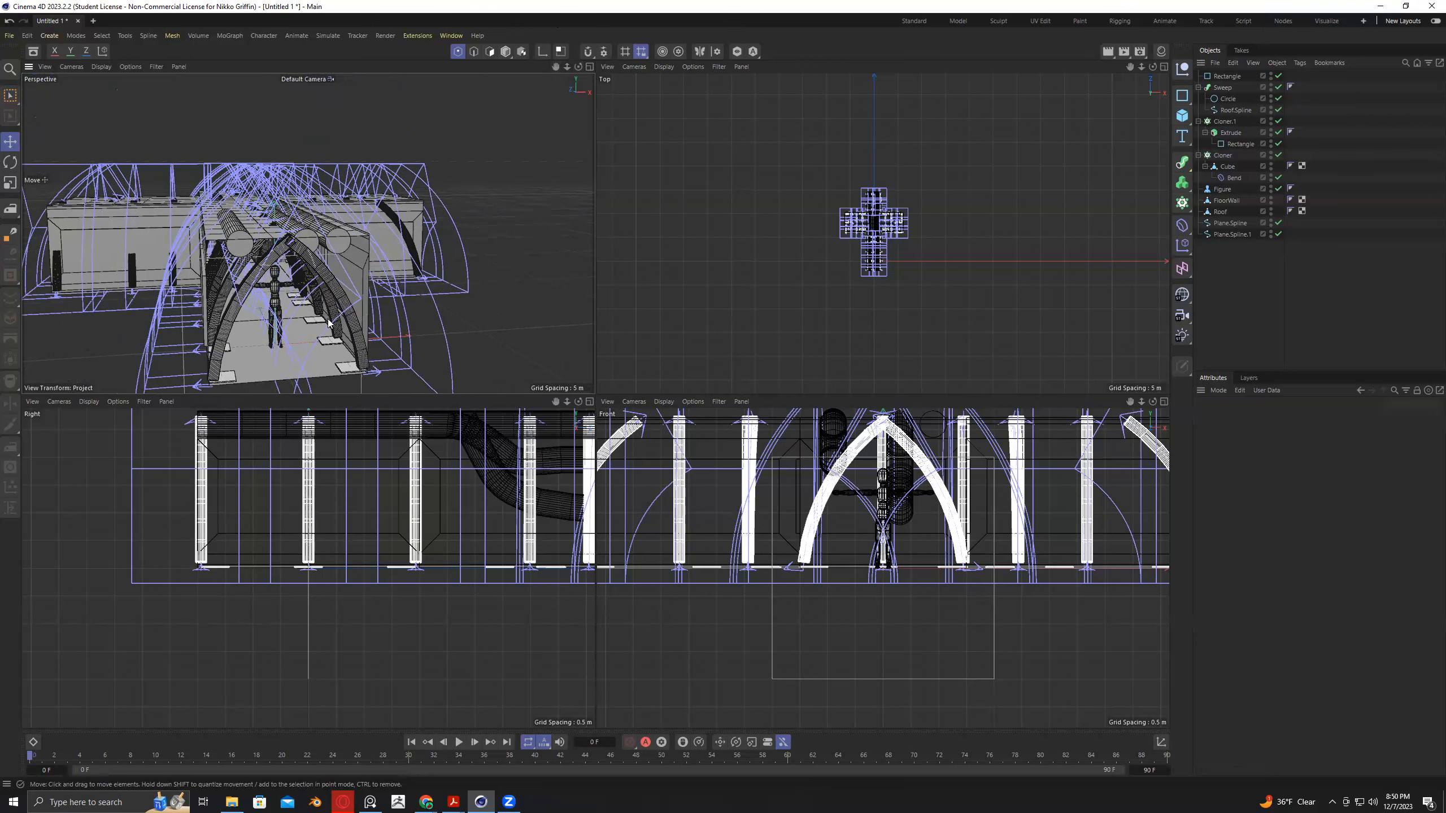
{"action": "mouse_move", "coordinate": [567, 401]}
{"action": "left_mouse_down"}
{"action": "mouse_move", "coordinate": [581, 402]}
{"action": "mouse_move", "coordinate": [428, 401]}
{"action": "mouse_move", "coordinate": [578, 401]}
{"action": "left_mouse_up"}
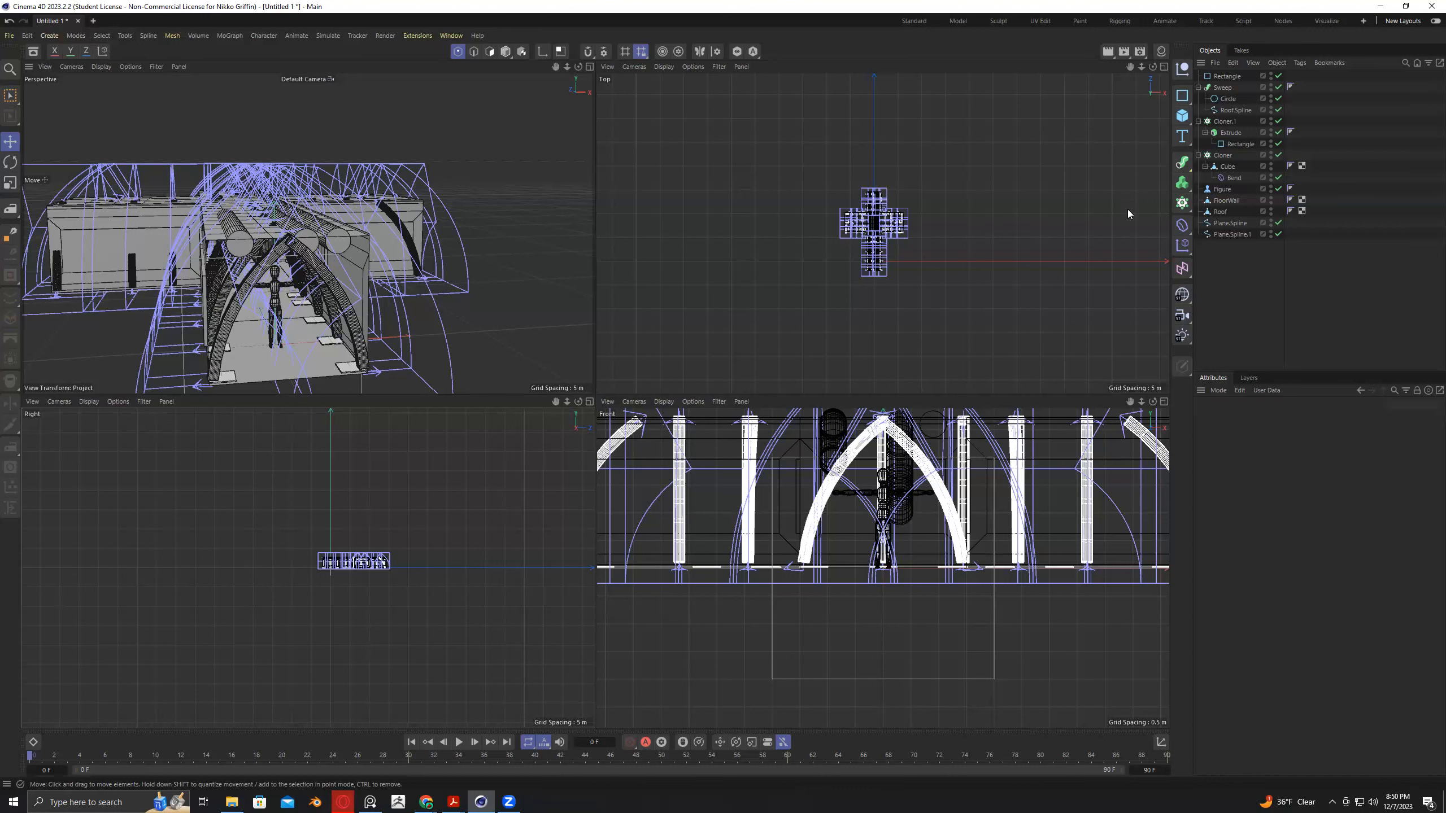
{"action": "left_click", "coordinate": [1178, 225]}
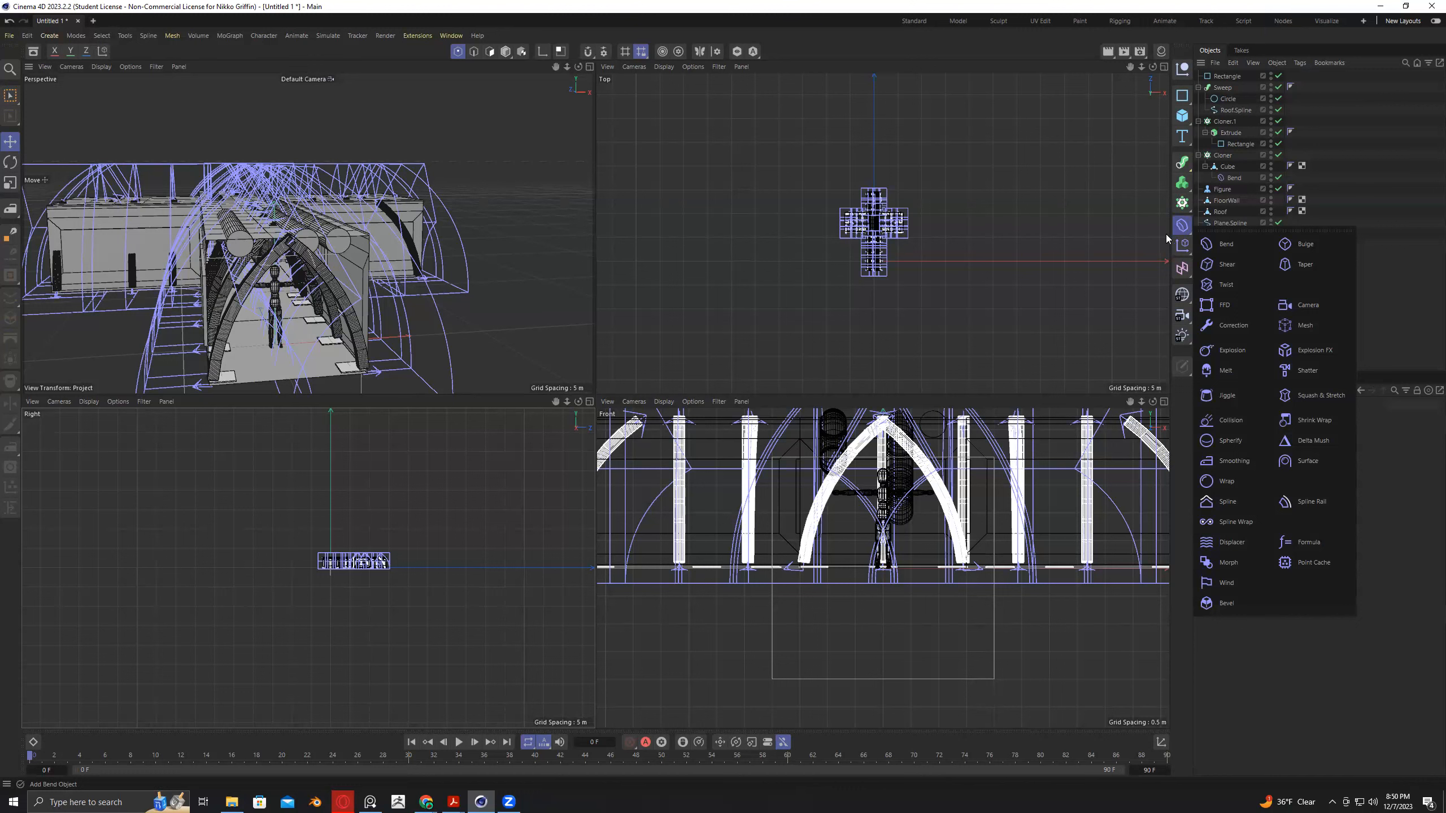
{"action": "left_click", "coordinate": [950, 140]}
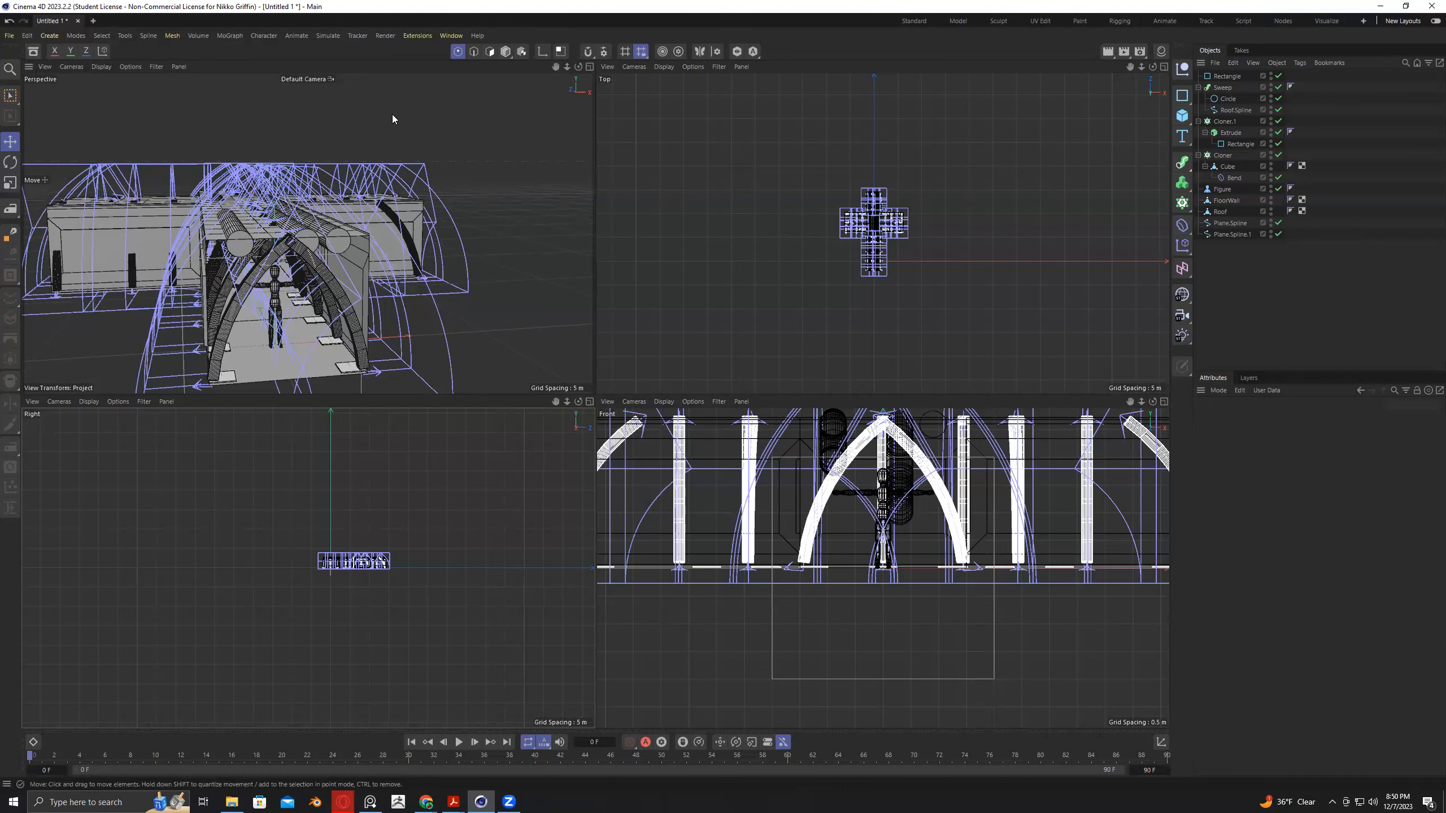
{"action": "left_click", "coordinate": [1182, 117]}
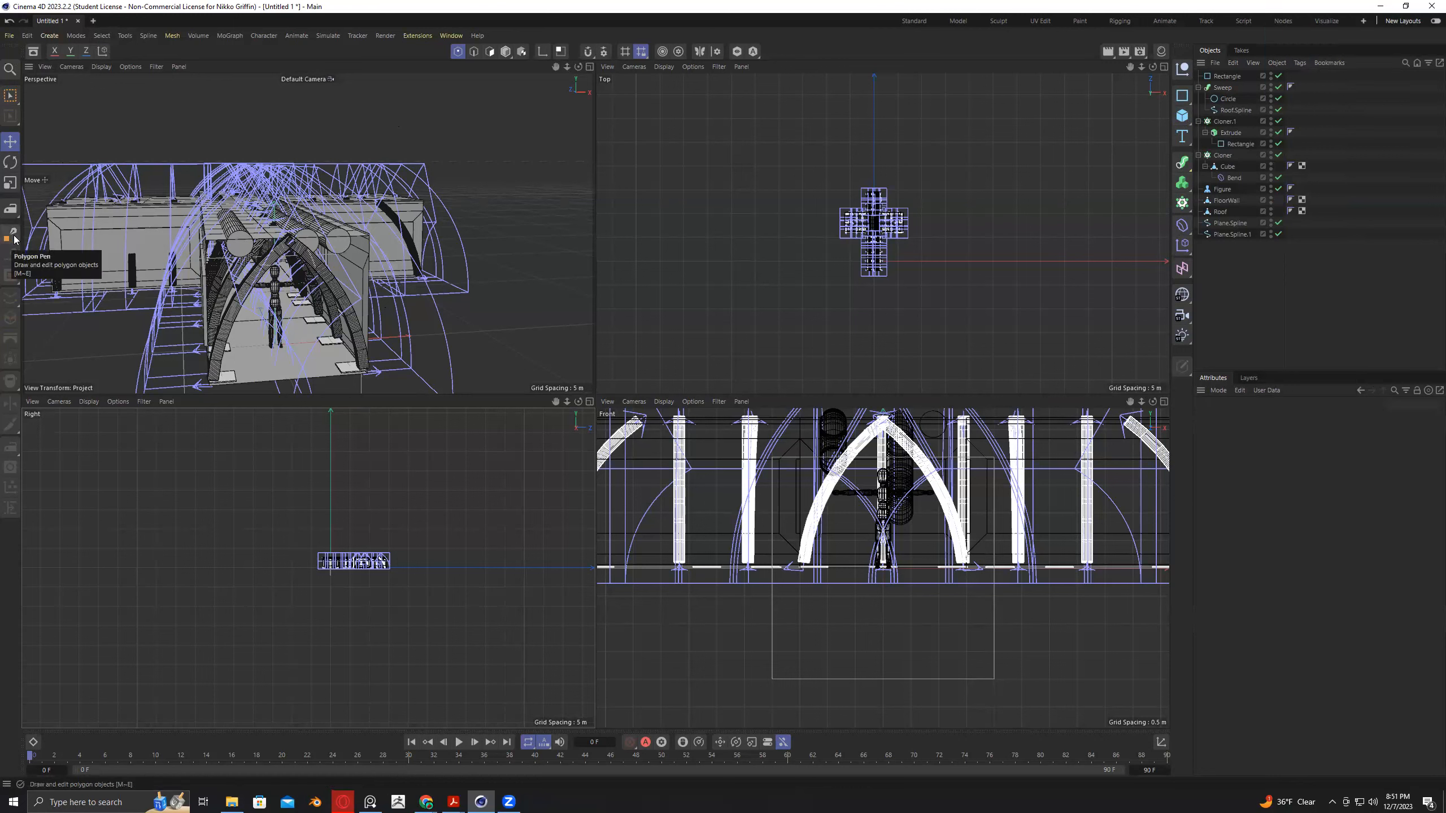
Switch from point mode to model mode and hide the Bend deformer's cages in the viewports.
{"action": "left_click", "coordinate": [506, 53]}
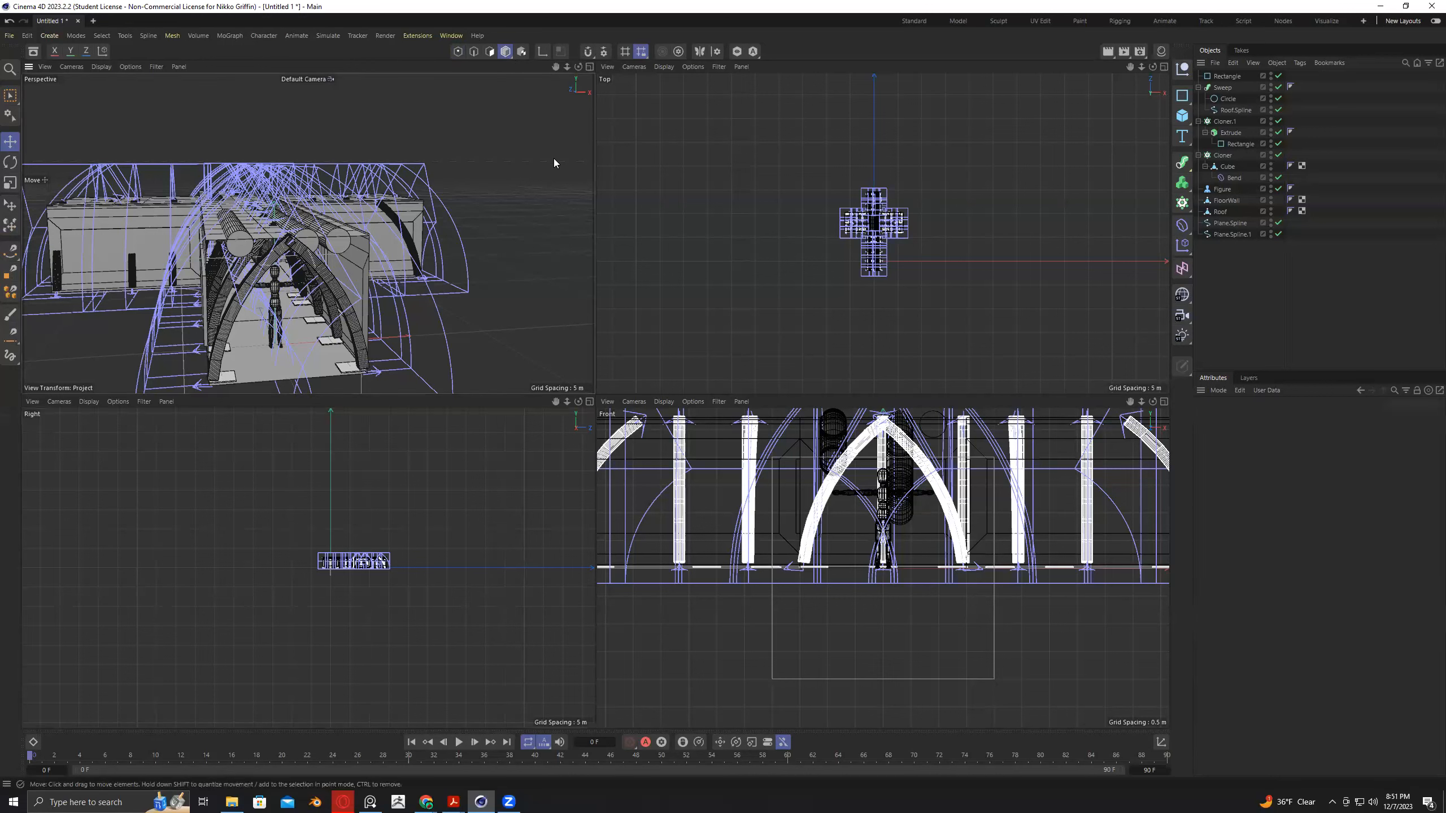
{"action": "left_click", "coordinate": [1270, 176]}
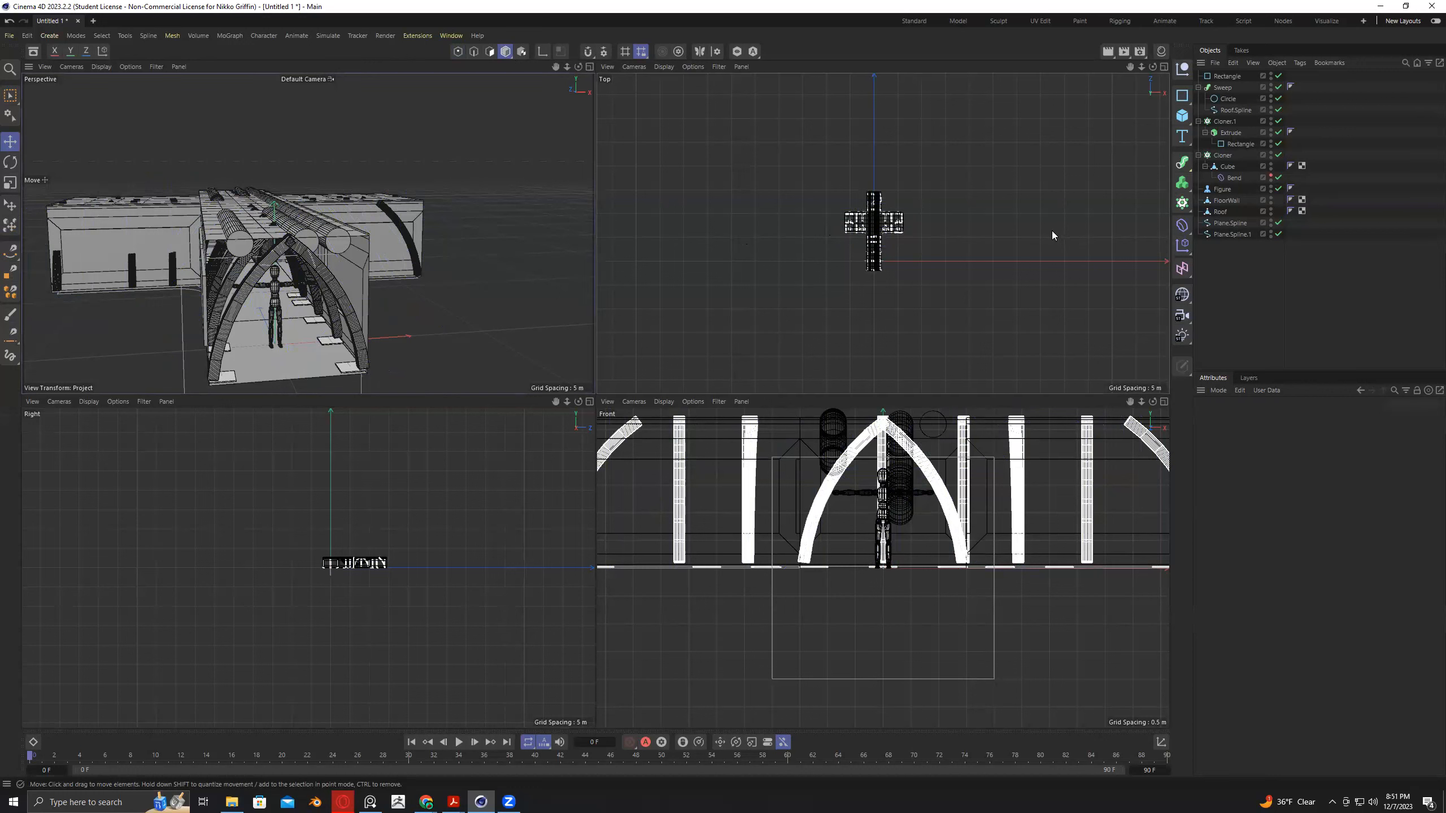
Search the Commander for stairs and add the Stairs node generator to the scene.
{"action": "key", "text": "shift+c"}
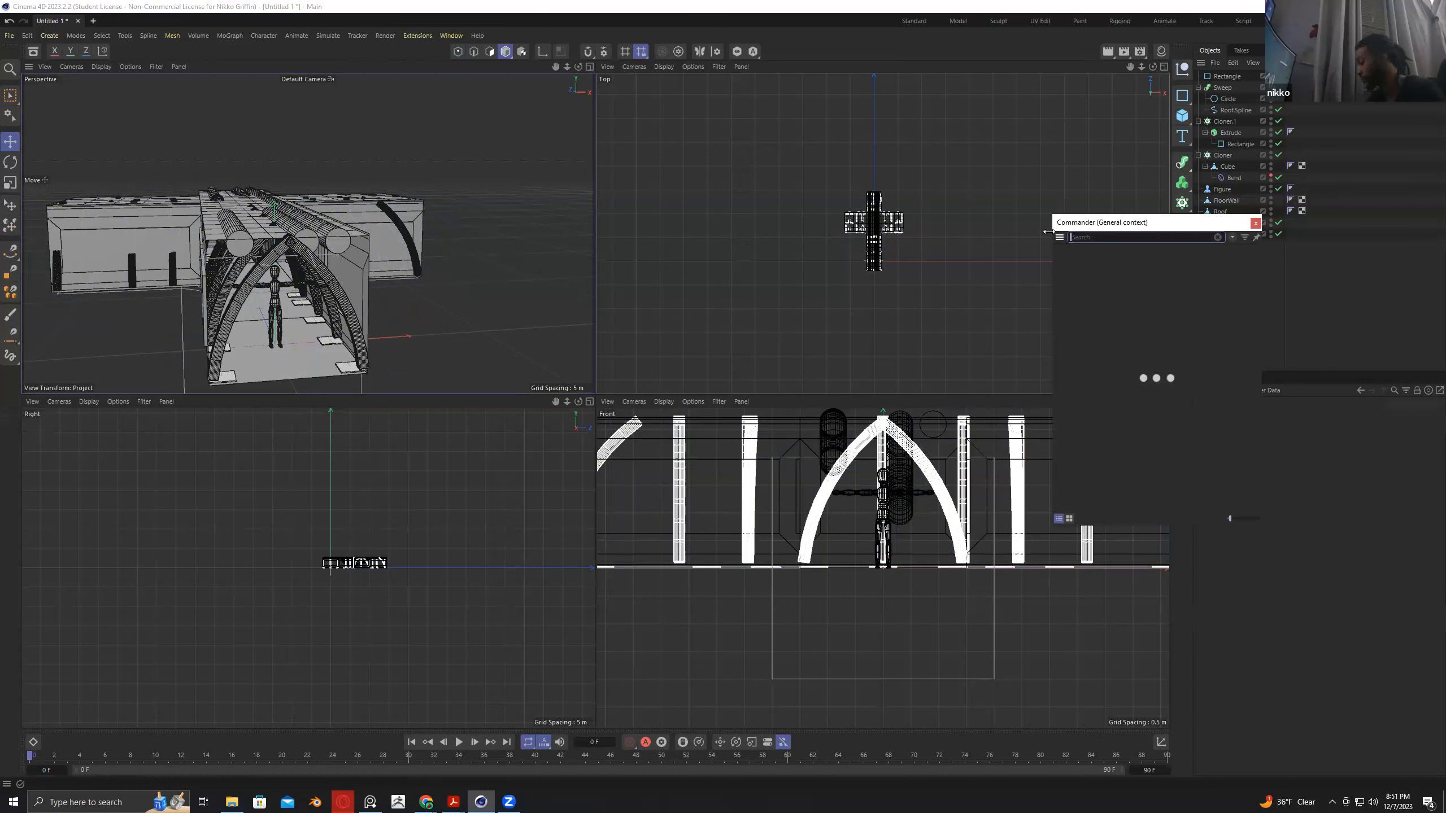
{"action": "type", "text": "stairs"}
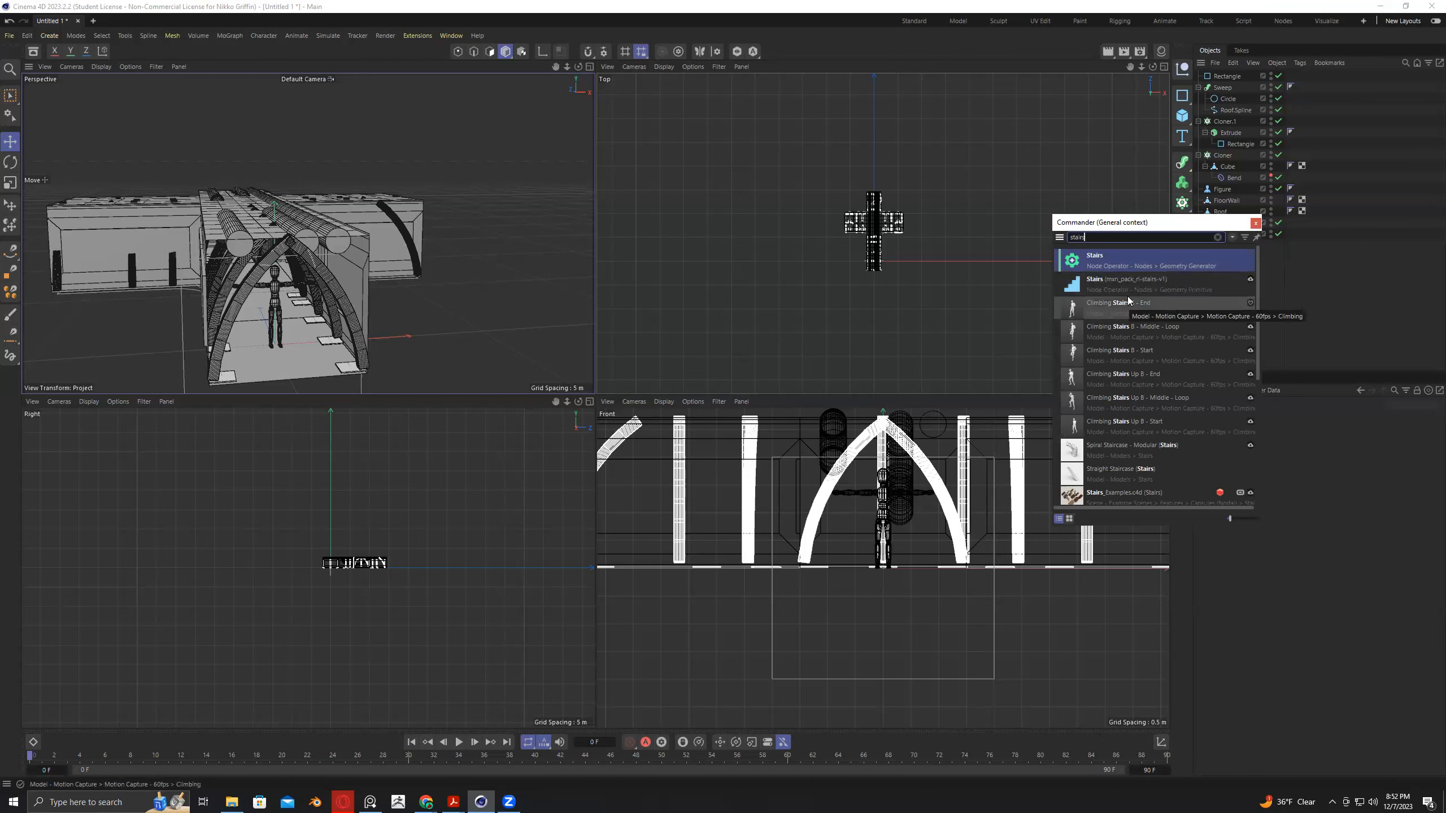
{"action": "scroll", "coordinate": [1129, 302], "scroll_direction": "down", "scroll_amount": 5}
{"action": "scroll", "coordinate": [1129, 302], "scroll_direction": "down", "scroll_amount": 5}
{"action": "scroll", "coordinate": [1129, 301], "scroll_direction": "up", "scroll_amount": 10}
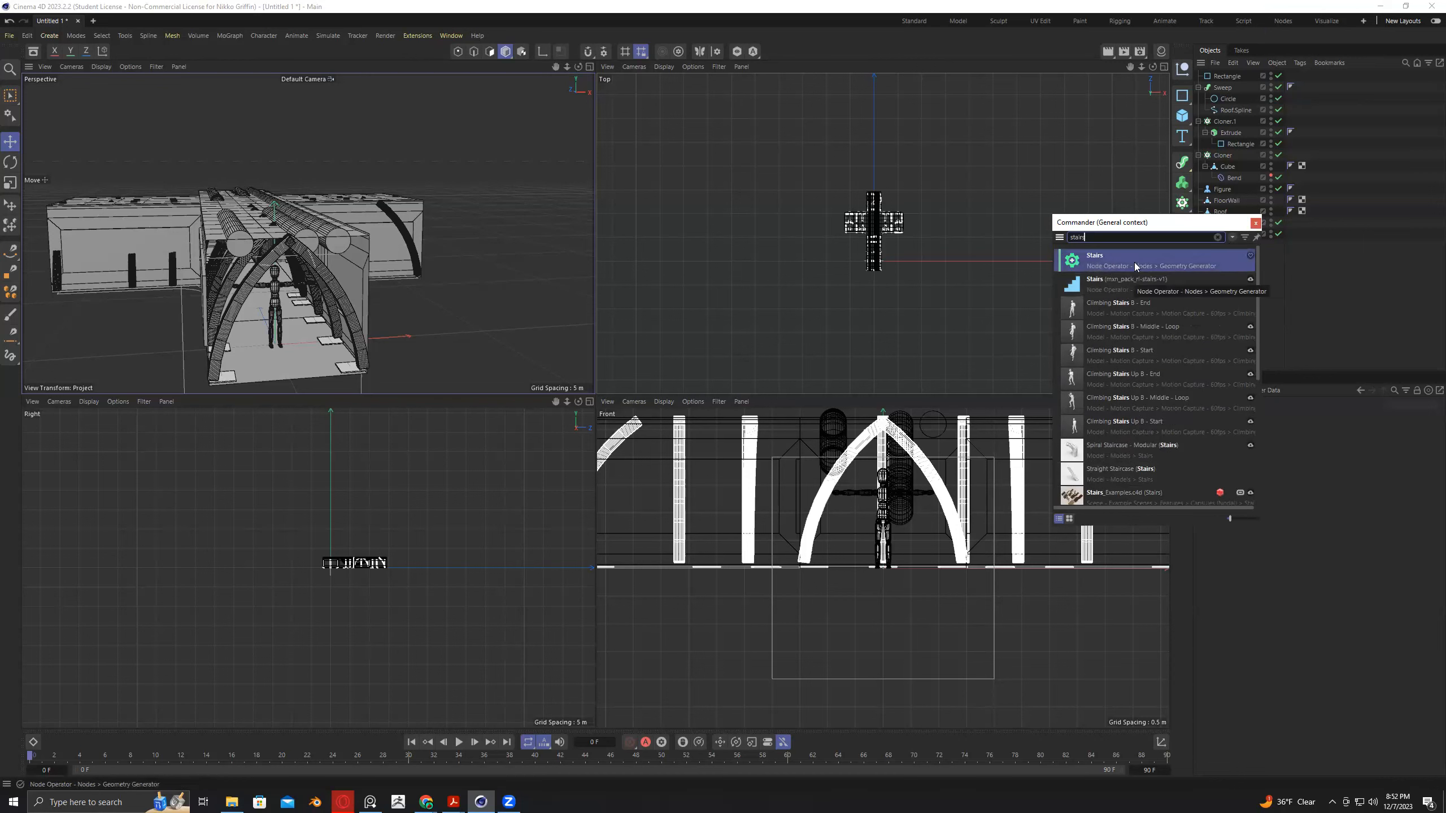
{"action": "left_click", "coordinate": [1135, 264]}
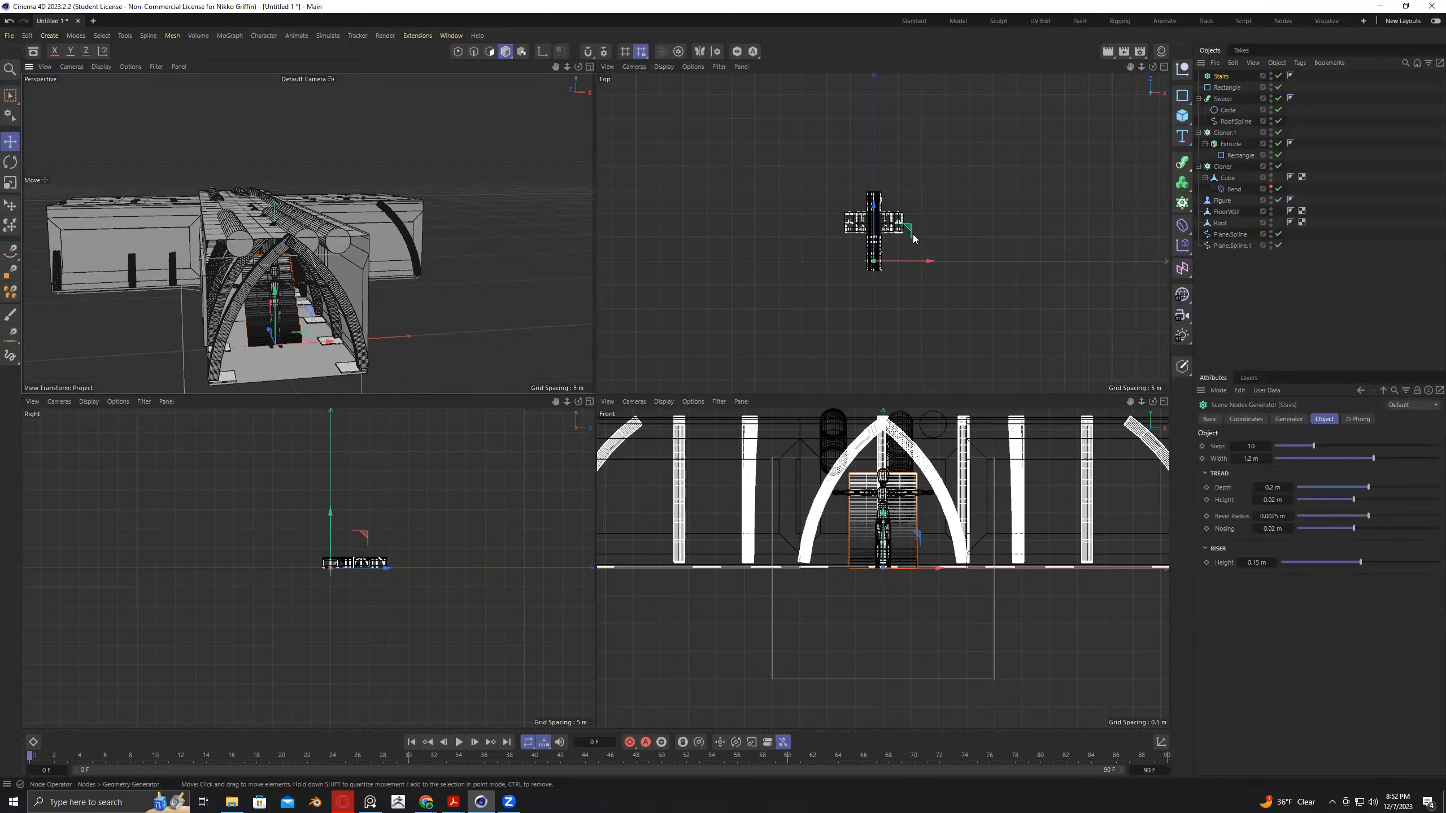
Move the stairs straight out along the nave axis so they stand in front of the church entrance.
{"action": "left_click_drag", "start_coordinate": [579, 67], "coordinate": [811, 230]}
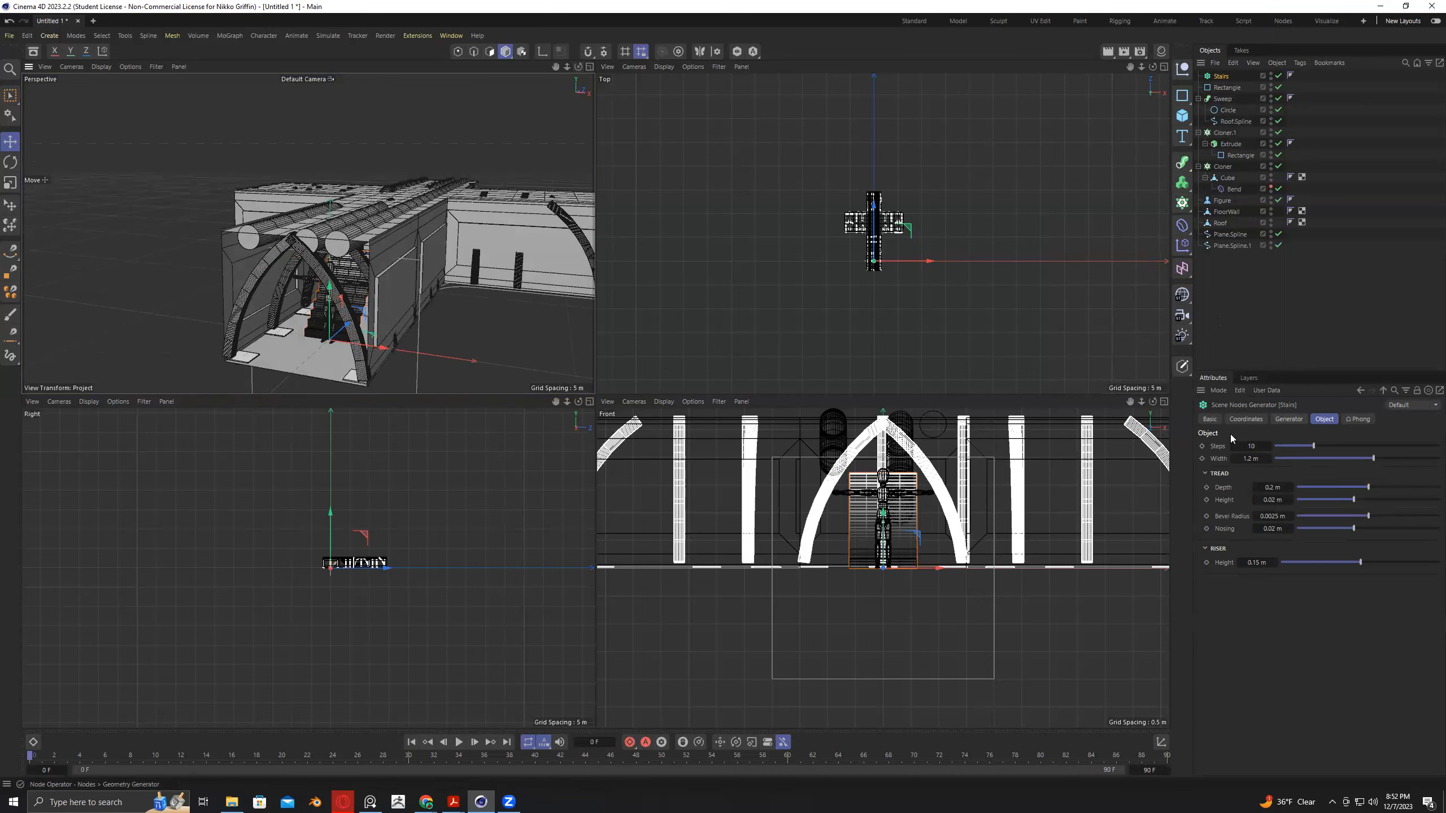
{"action": "left_click_drag", "start_coordinate": [867, 214], "coordinate": [875, 224]}
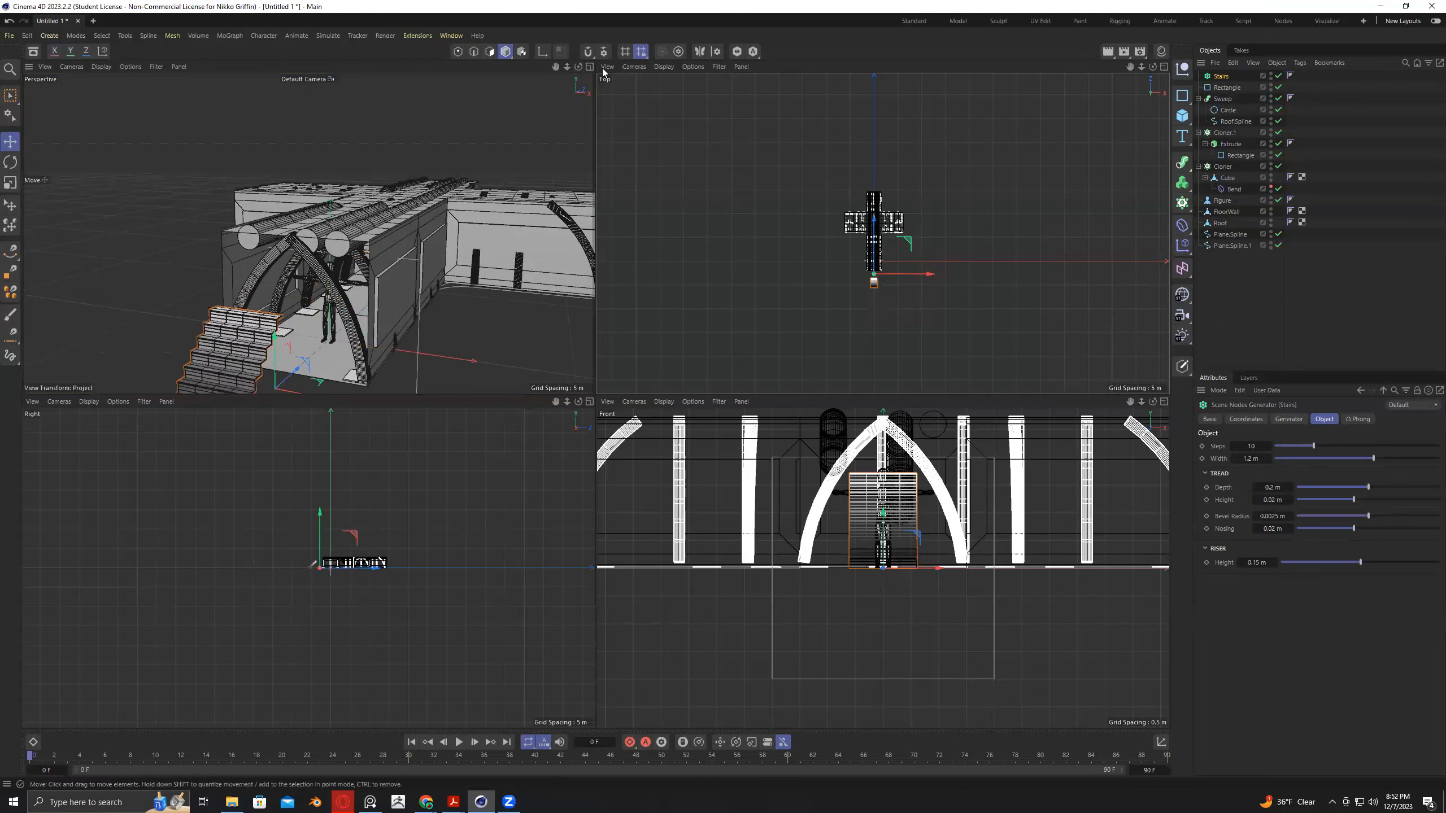
{"action": "left_click_drag", "start_coordinate": [556, 66], "coordinate": [669, 2]}
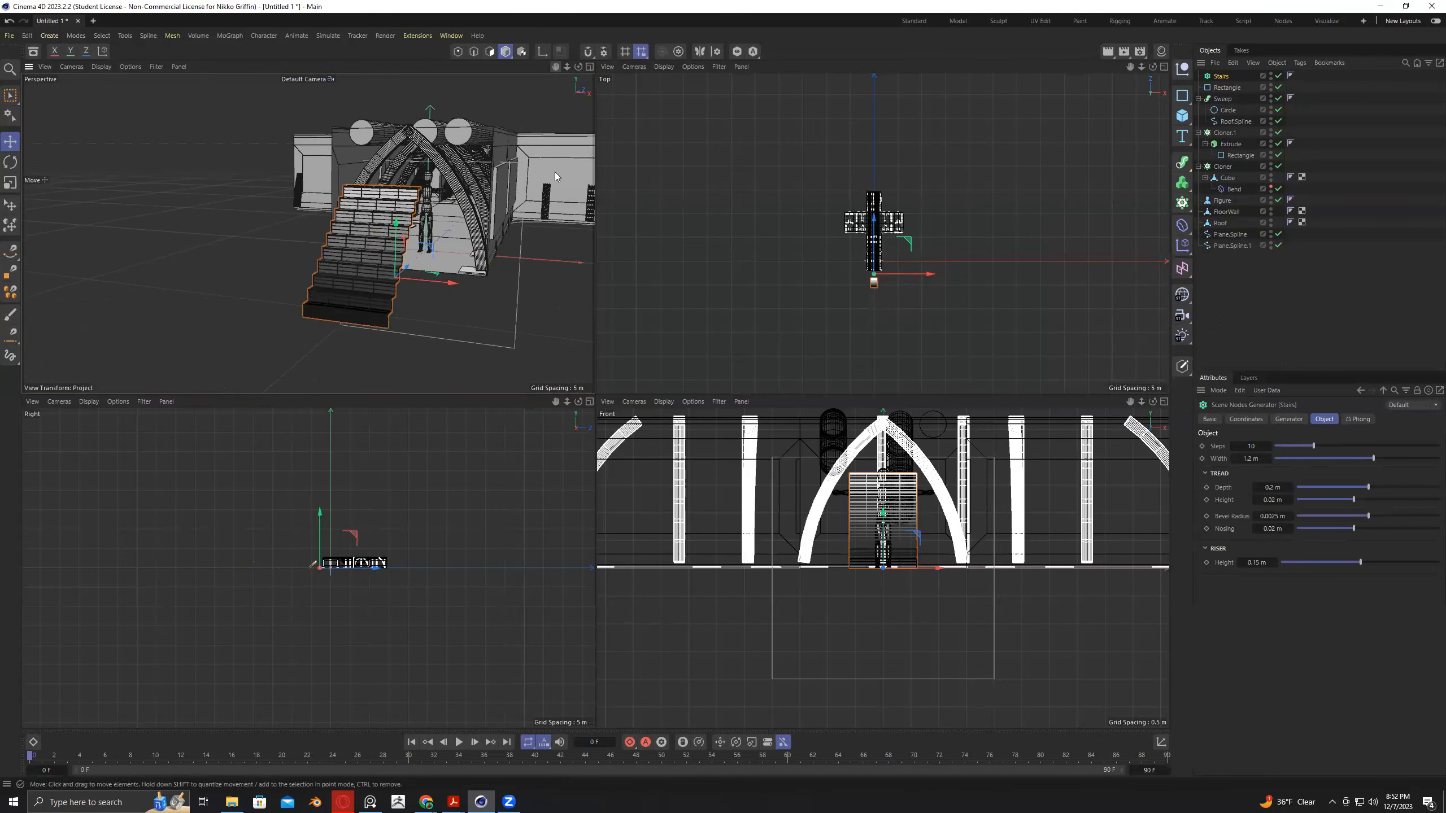
Try the stairs with 14 steps, 2 m width, 0.4 m tread depth, 0.0158 m tread height and 0.017 m nosing, and delete them.
{"action": "left_click_drag", "start_coordinate": [1313, 445], "coordinate": [1336, 513]}
{"action": "left_click", "coordinate": [1337, 516]}
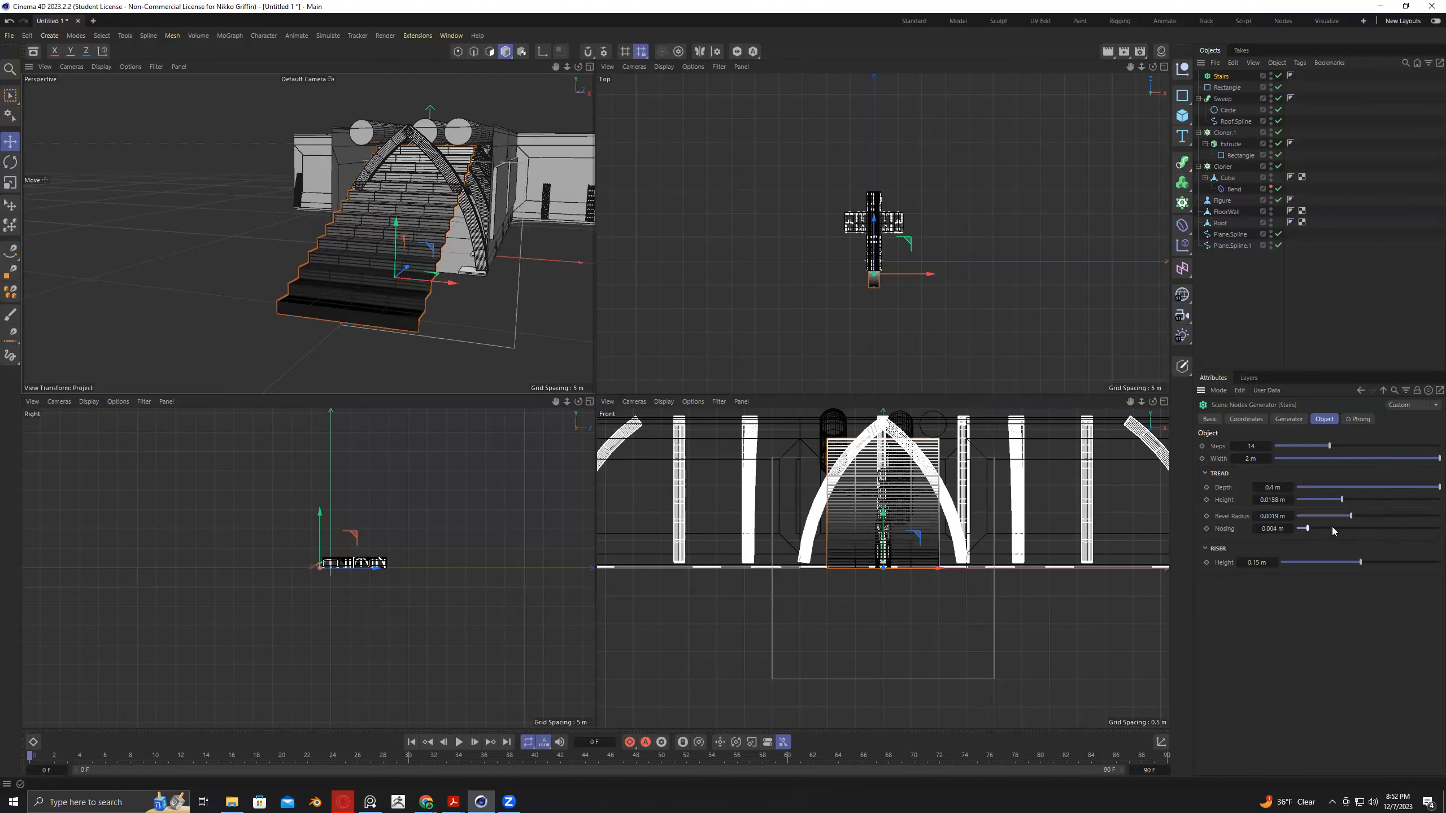
{"action": "left_click_drag", "start_coordinate": [1339, 529], "coordinate": [1345, 528]}
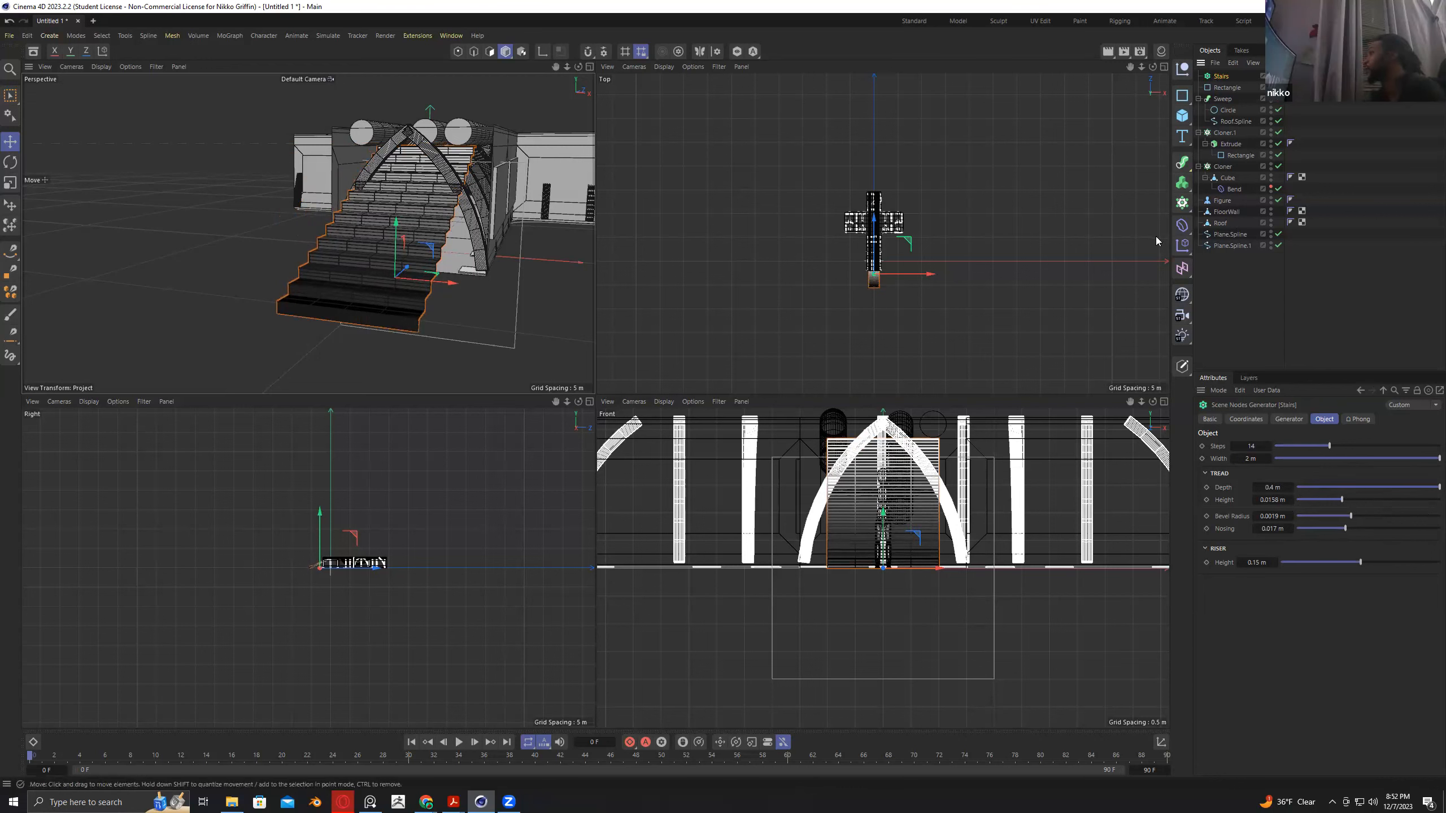
{"action": "key", "text": "Delete"}
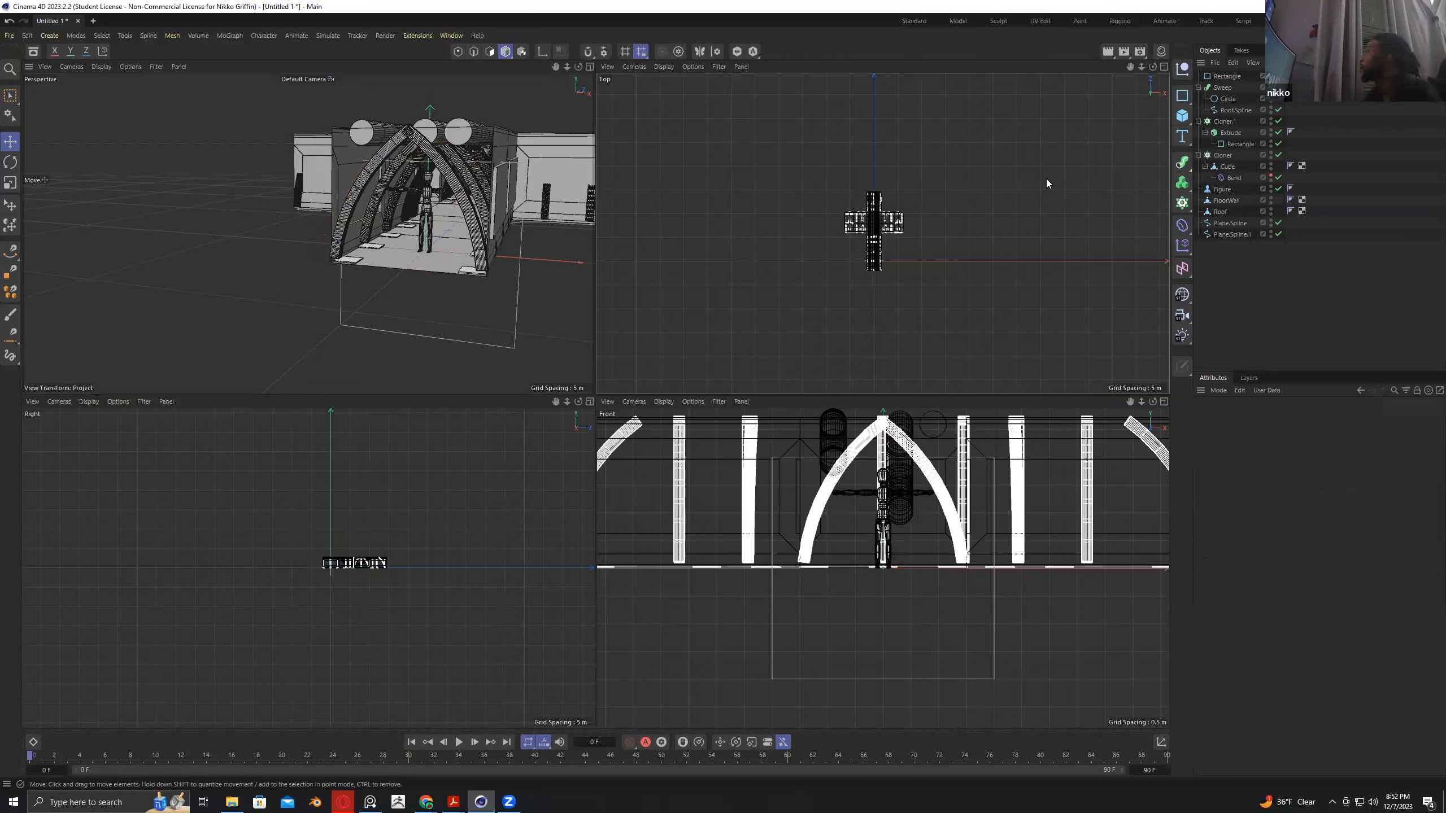
Draw an ascending four-step staircase spline over the church in the Right view using the Spline Pen with snapping enabled.
{"action": "left_click", "coordinate": [7, 258]}
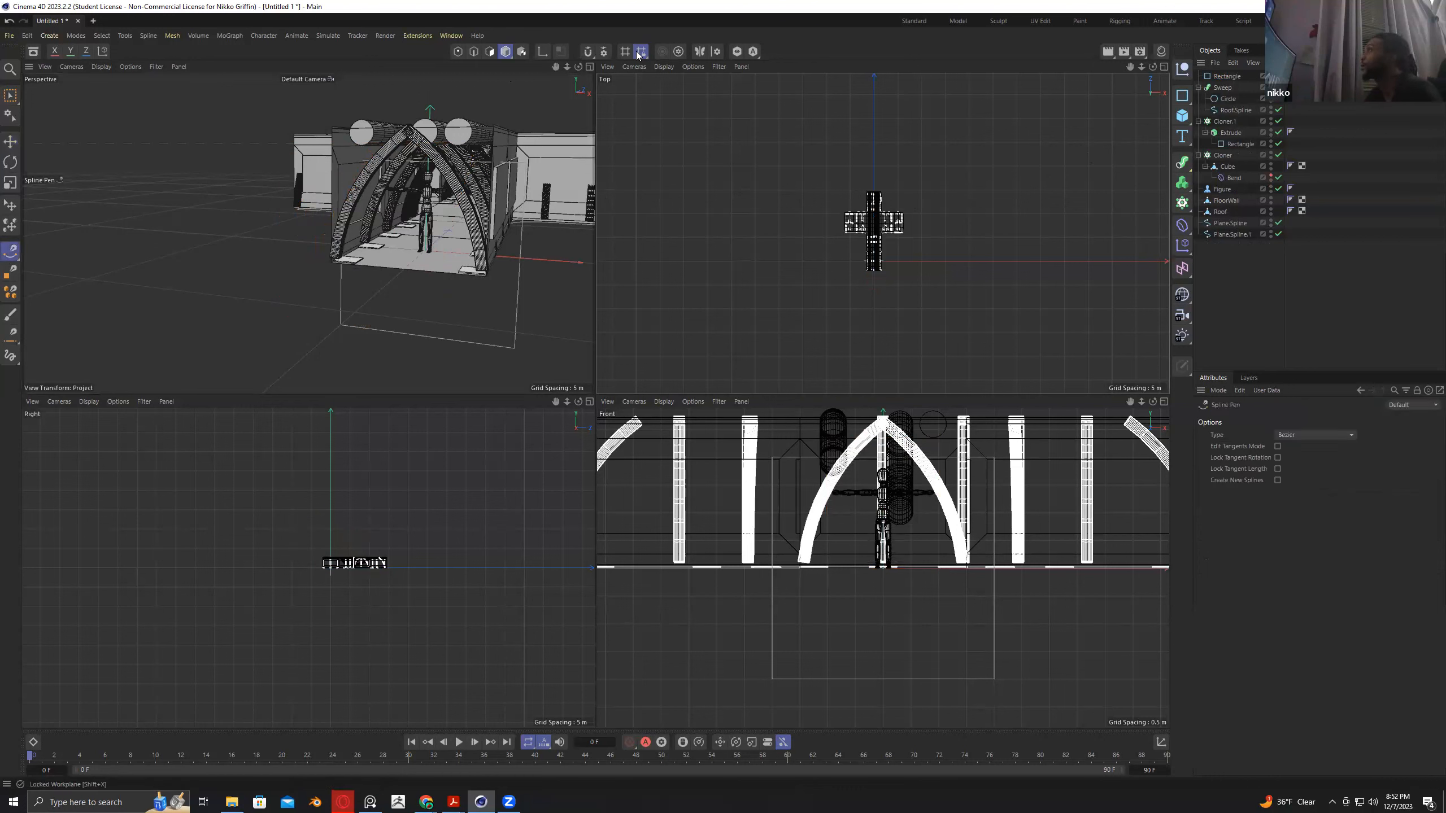
{"action": "left_click", "coordinate": [588, 52]}
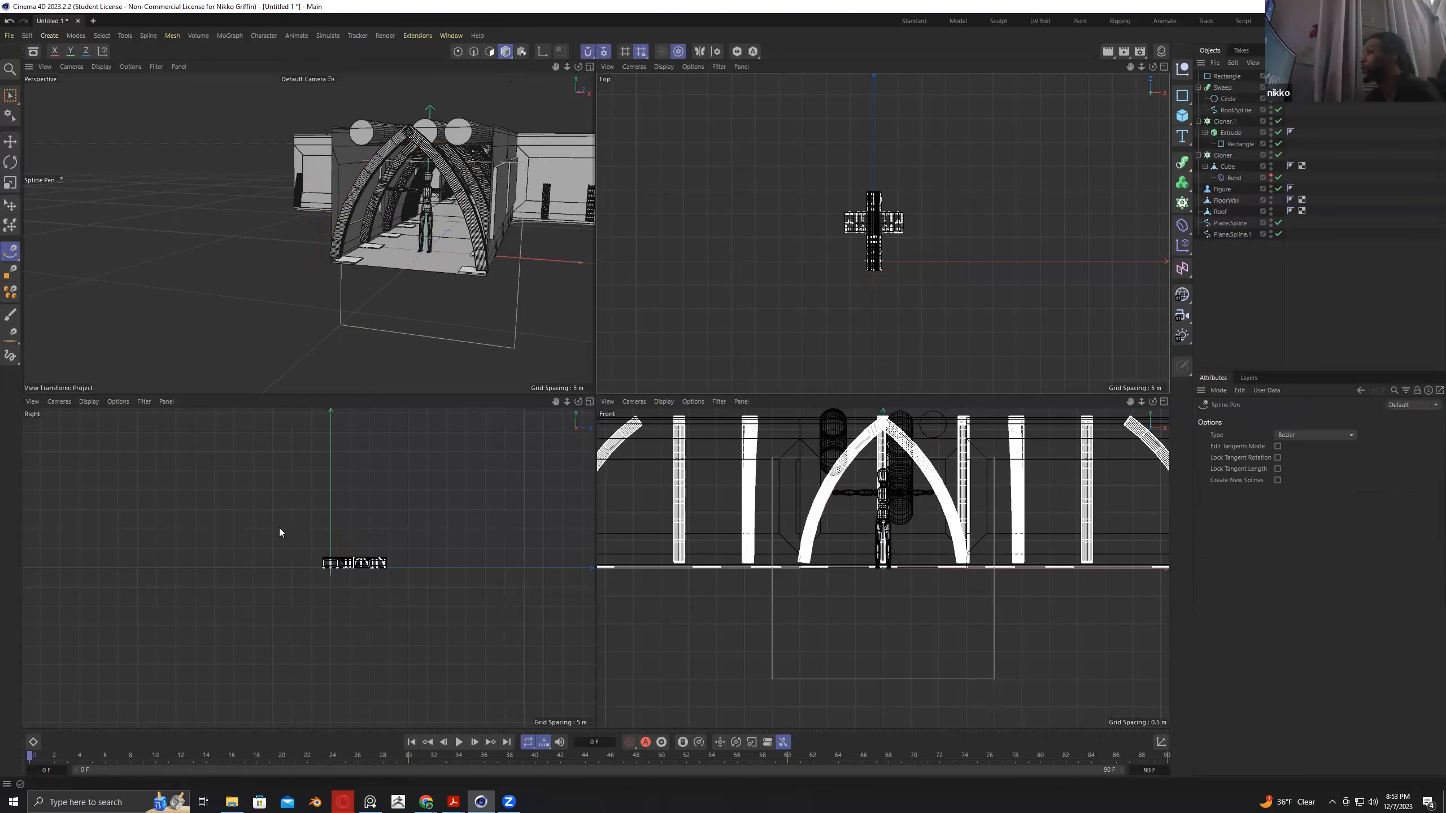
{"action": "left_click", "coordinate": [311, 567]}
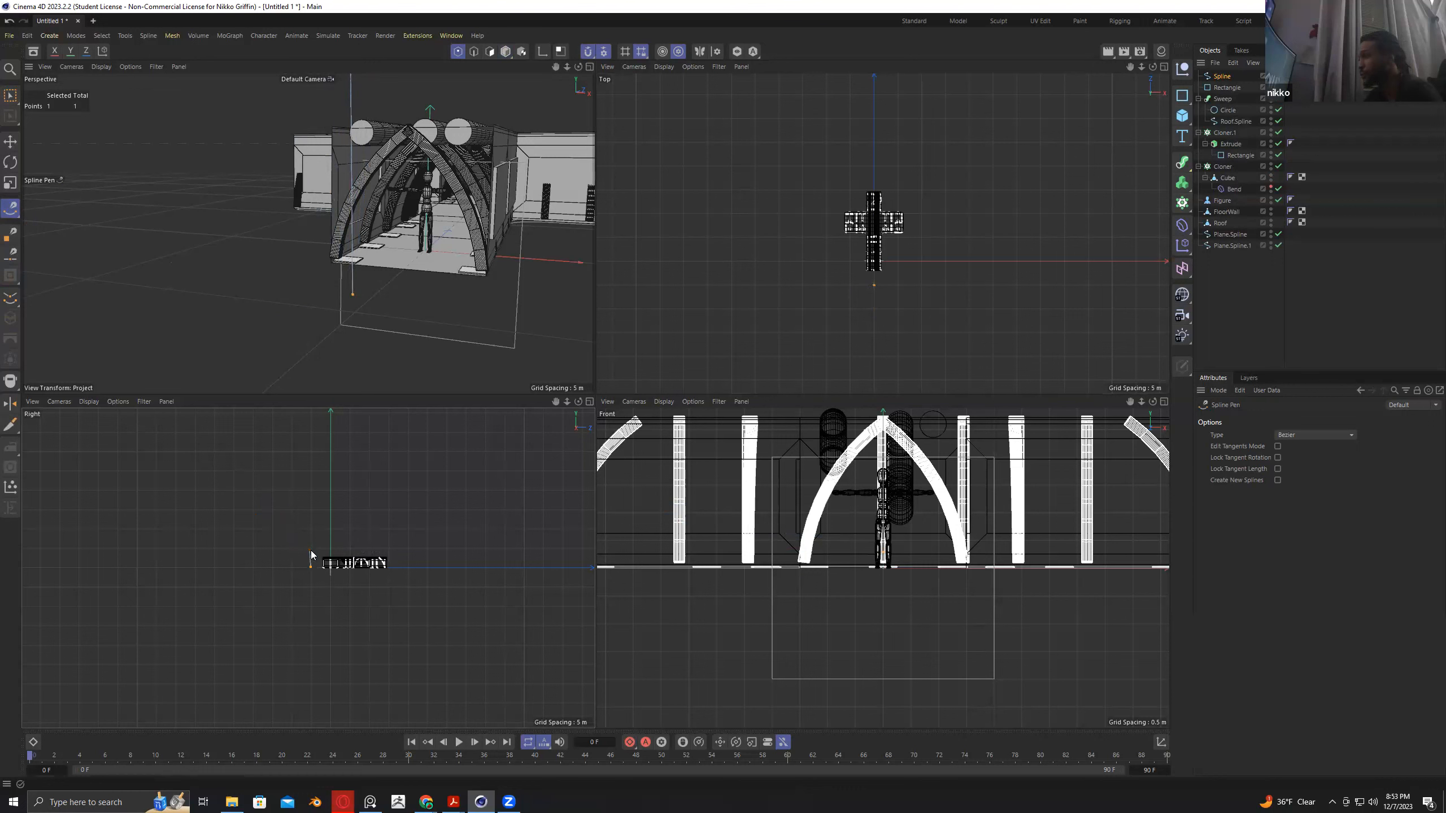
{"action": "left_click", "coordinate": [311, 548]}
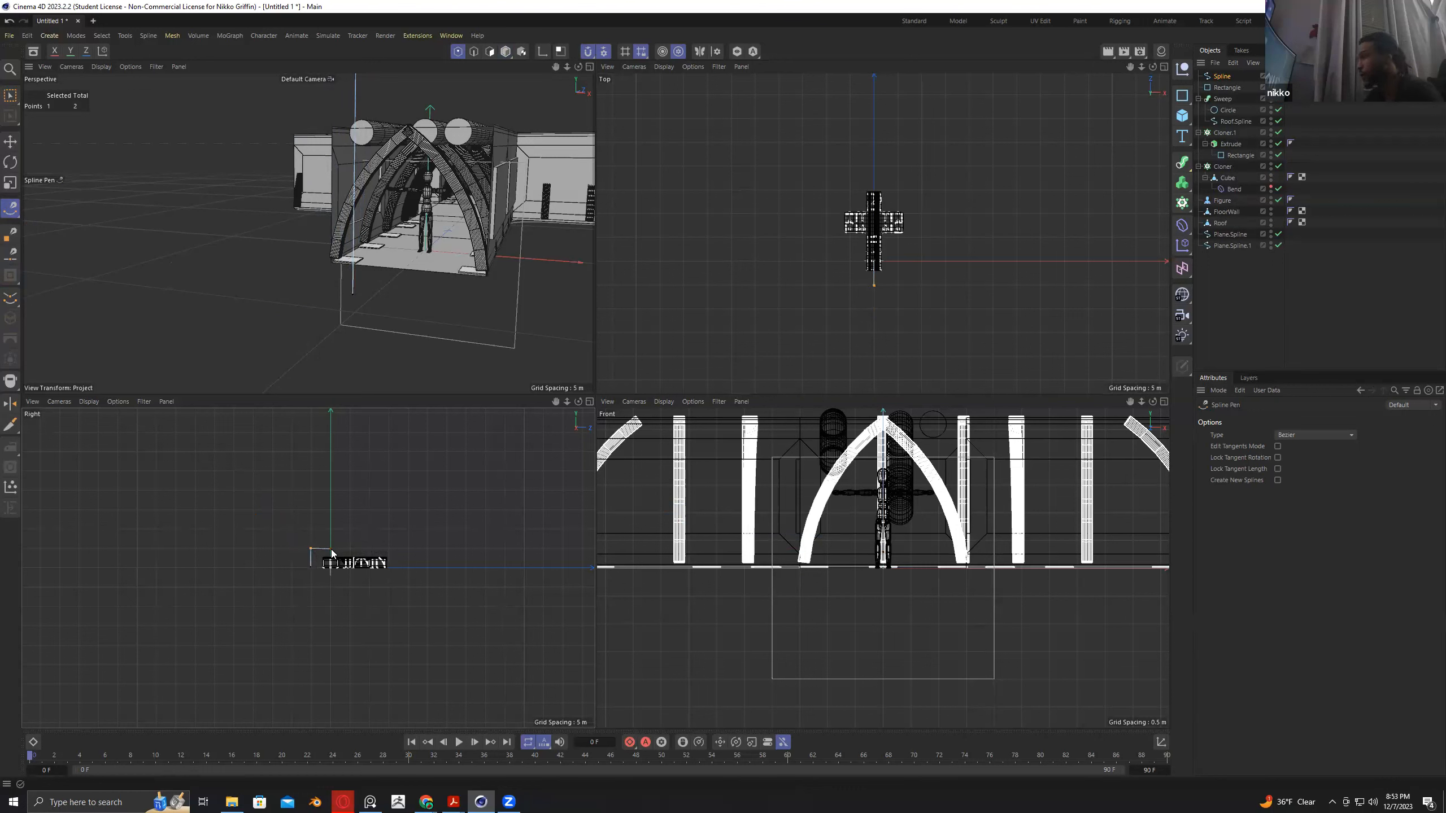
{"action": "left_click", "coordinate": [331, 549]}
{"action": "key", "text": "ctrl+z"}
{"action": "left_click", "coordinate": [348, 549]}
{"action": "left_click", "coordinate": [347, 533]}
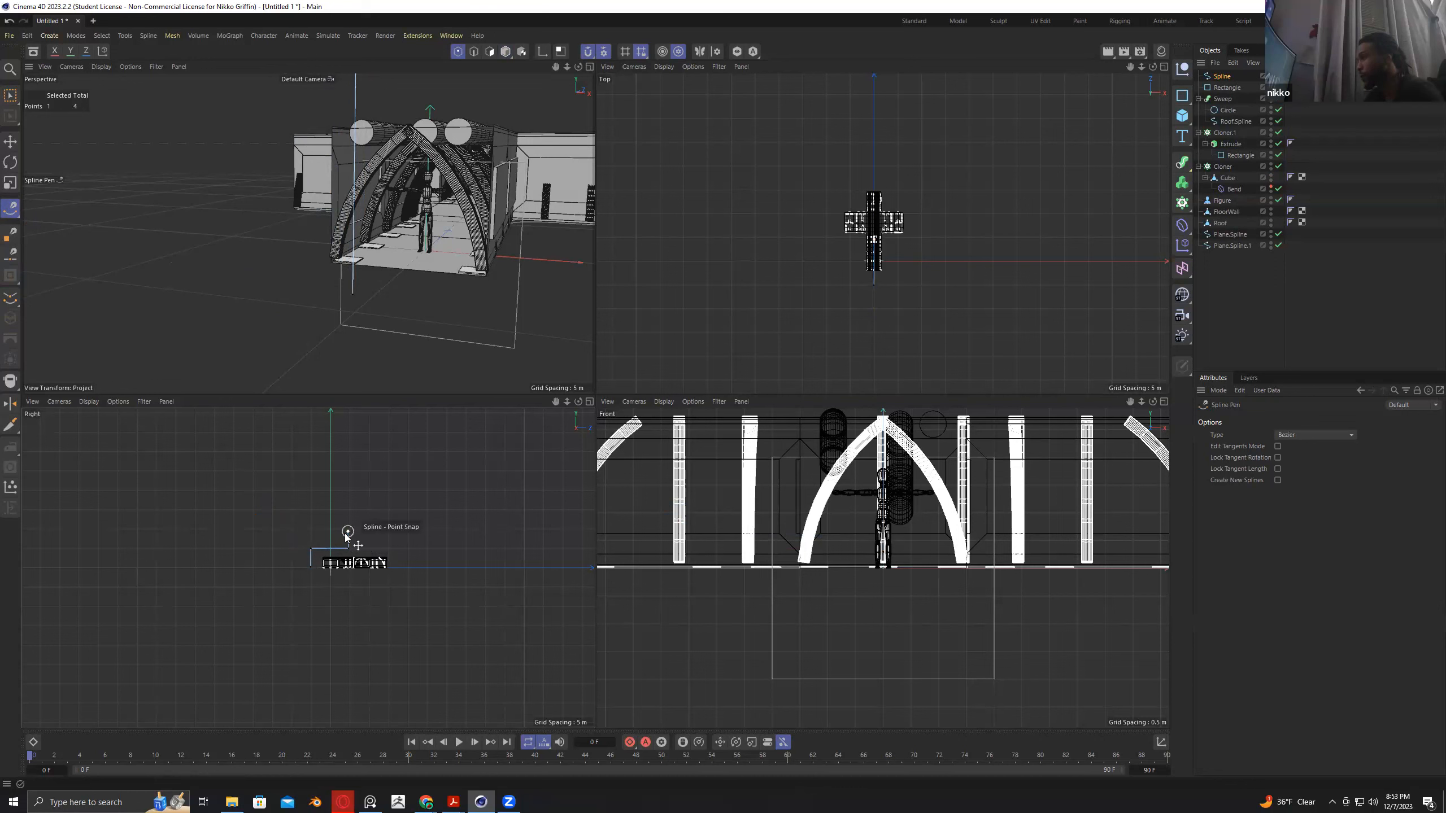
{"action": "left_click", "coordinate": [388, 531]}
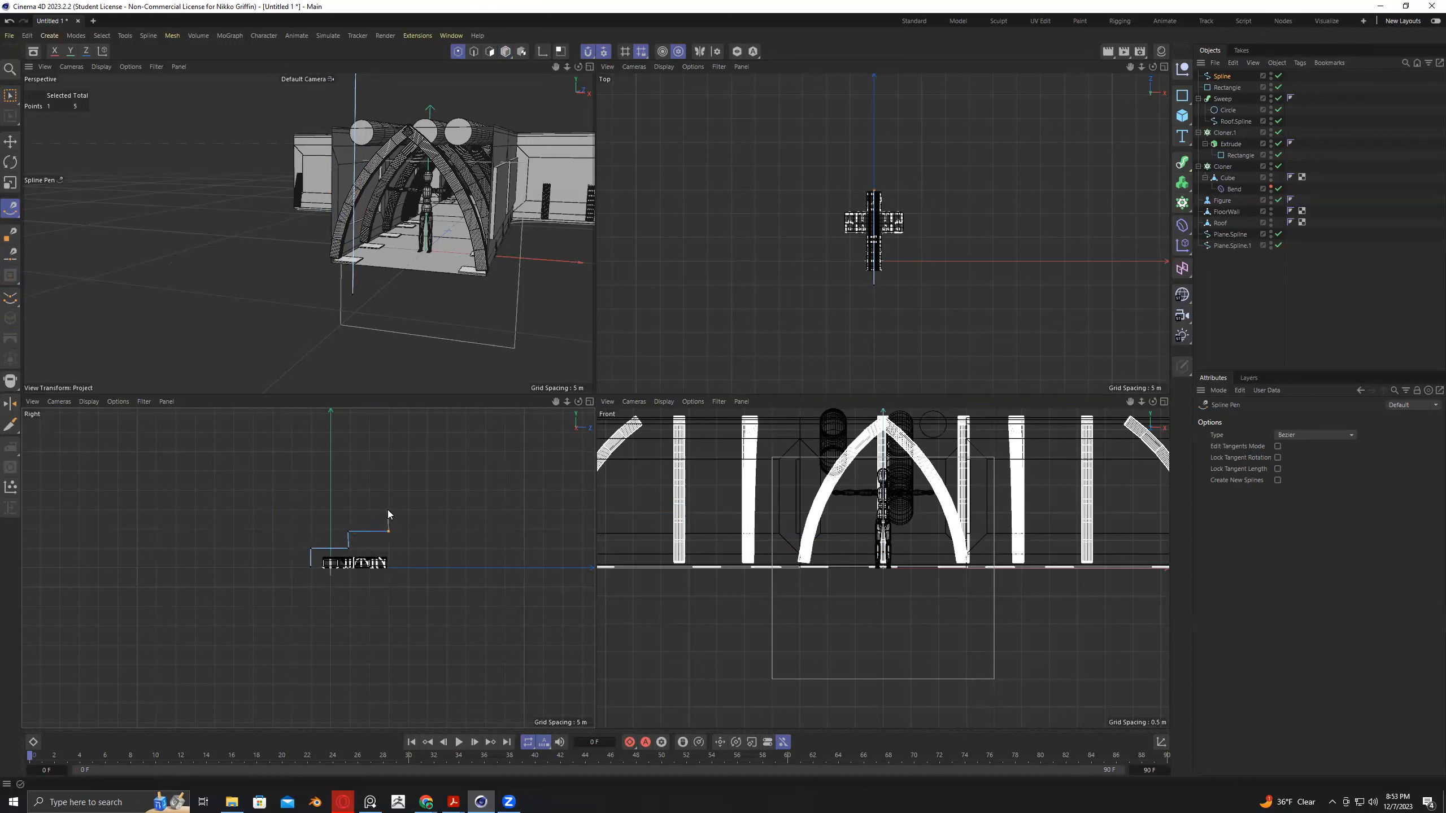
{"action": "left_click", "coordinate": [427, 510]}
{"action": "left_click", "coordinate": [465, 490]}
{"action": "left_click", "coordinate": [12, 144]}
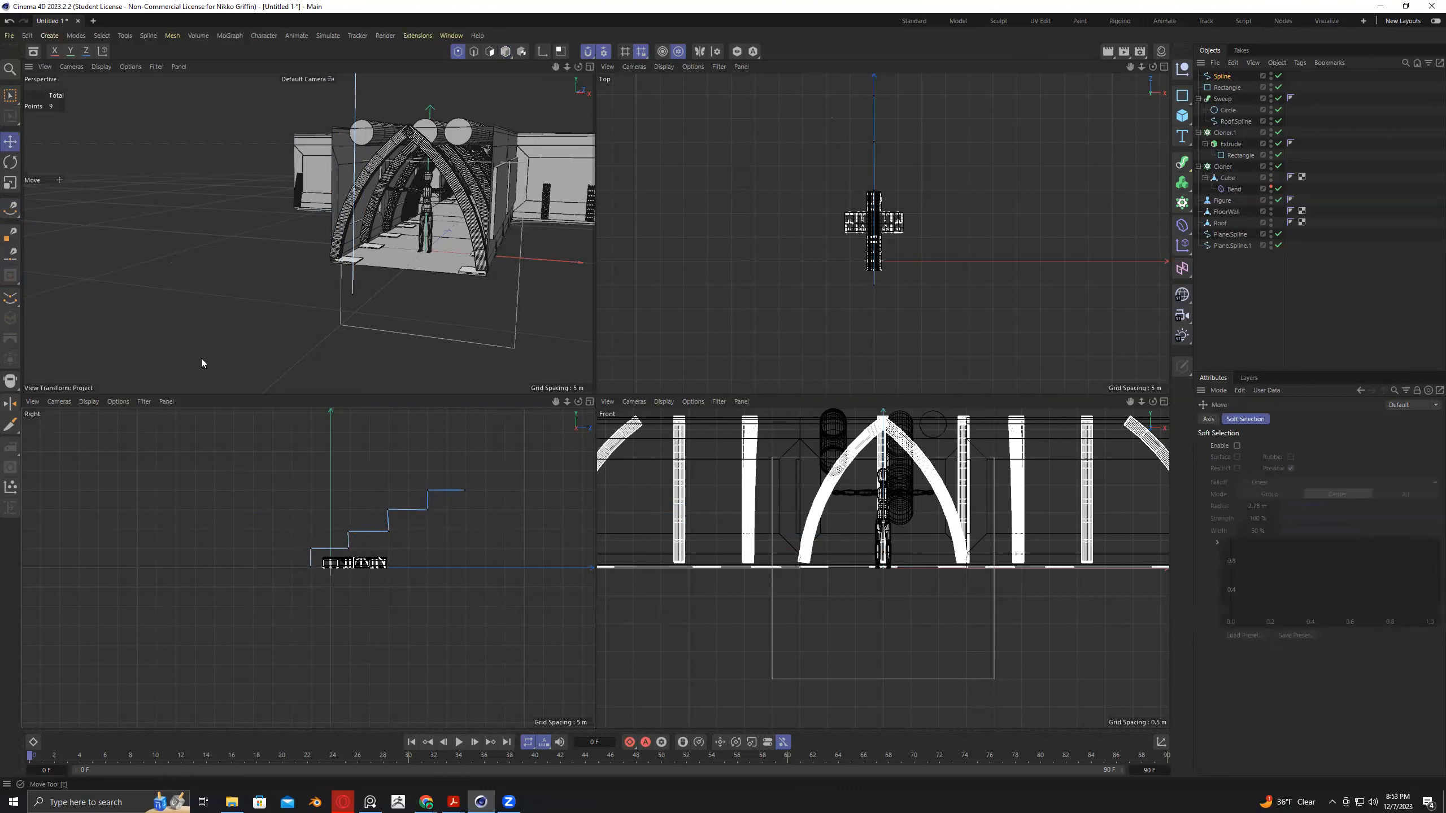
Turn off snapping and align the two points of the stepped spline's second riser vertically by scaling them along Z.
{"action": "left_click", "coordinate": [600, 53]}
{"action": "left_click", "coordinate": [589, 53]}
{"action": "left_click", "coordinate": [311, 549]}
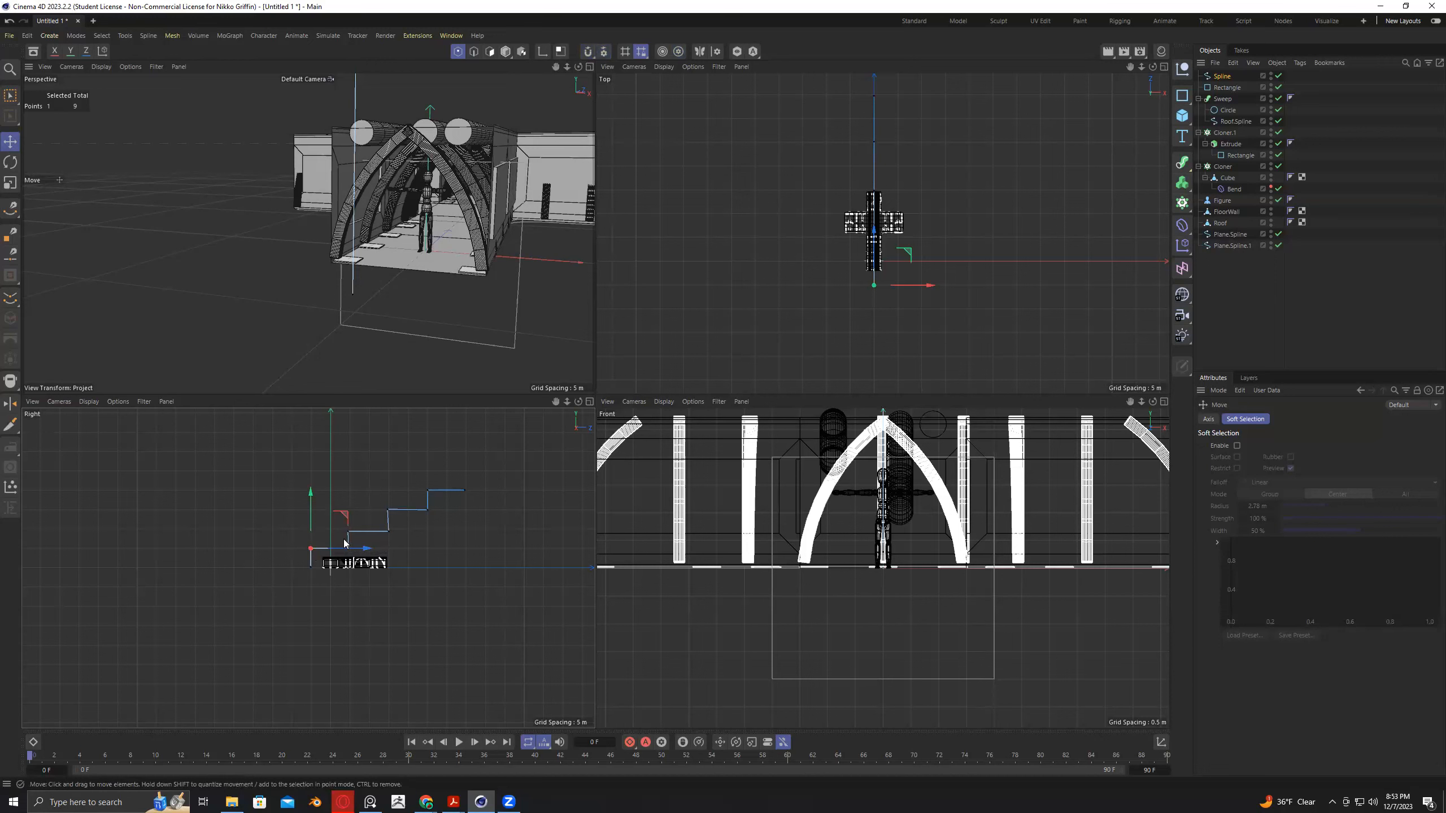
{"action": "left_click", "coordinate": [316, 501]}
{"action": "left_click", "coordinate": [348, 532]}
{"action": "left_click", "coordinate": [349, 549], "text": "shift"}
{"action": "key", "text": "t"}
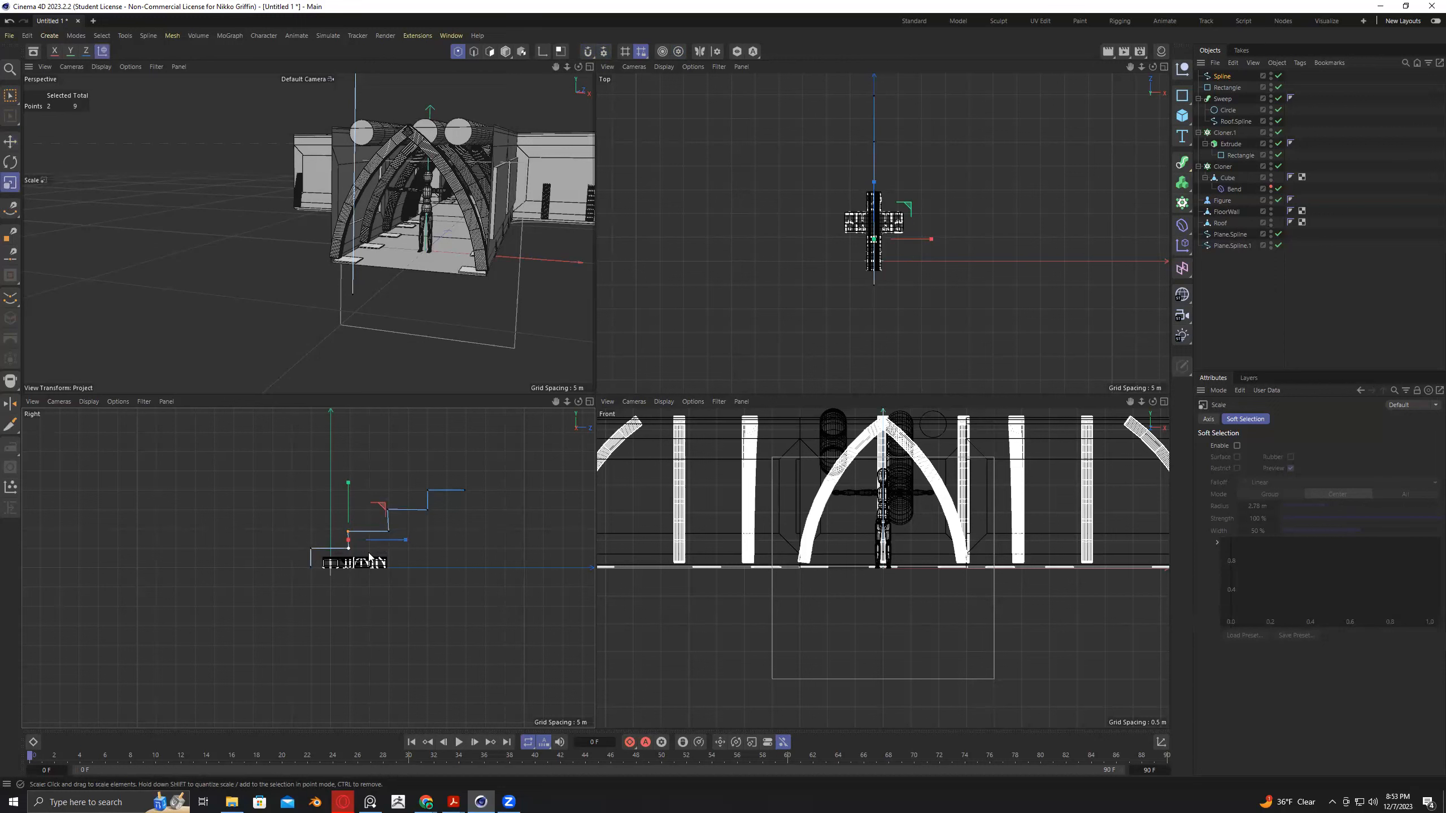
{"action": "mouse_move", "coordinate": [405, 545]}
{"action": "left_mouse_down"}
{"action": "mouse_move", "coordinate": [345, 546]}
{"action": "mouse_move", "coordinate": [431, 522]}
{"action": "mouse_move", "coordinate": [394, 523]}
{"action": "left_mouse_up"}
Straighten the two upper risers of the stepped spline by scaling each riser's point pair along Z.
{"action": "left_click", "coordinate": [388, 528]}
{"action": "left_click", "coordinate": [388, 530]}
{"action": "left_click", "coordinate": [387, 510], "text": "shift"}
{"action": "left_click", "coordinate": [428, 510]}
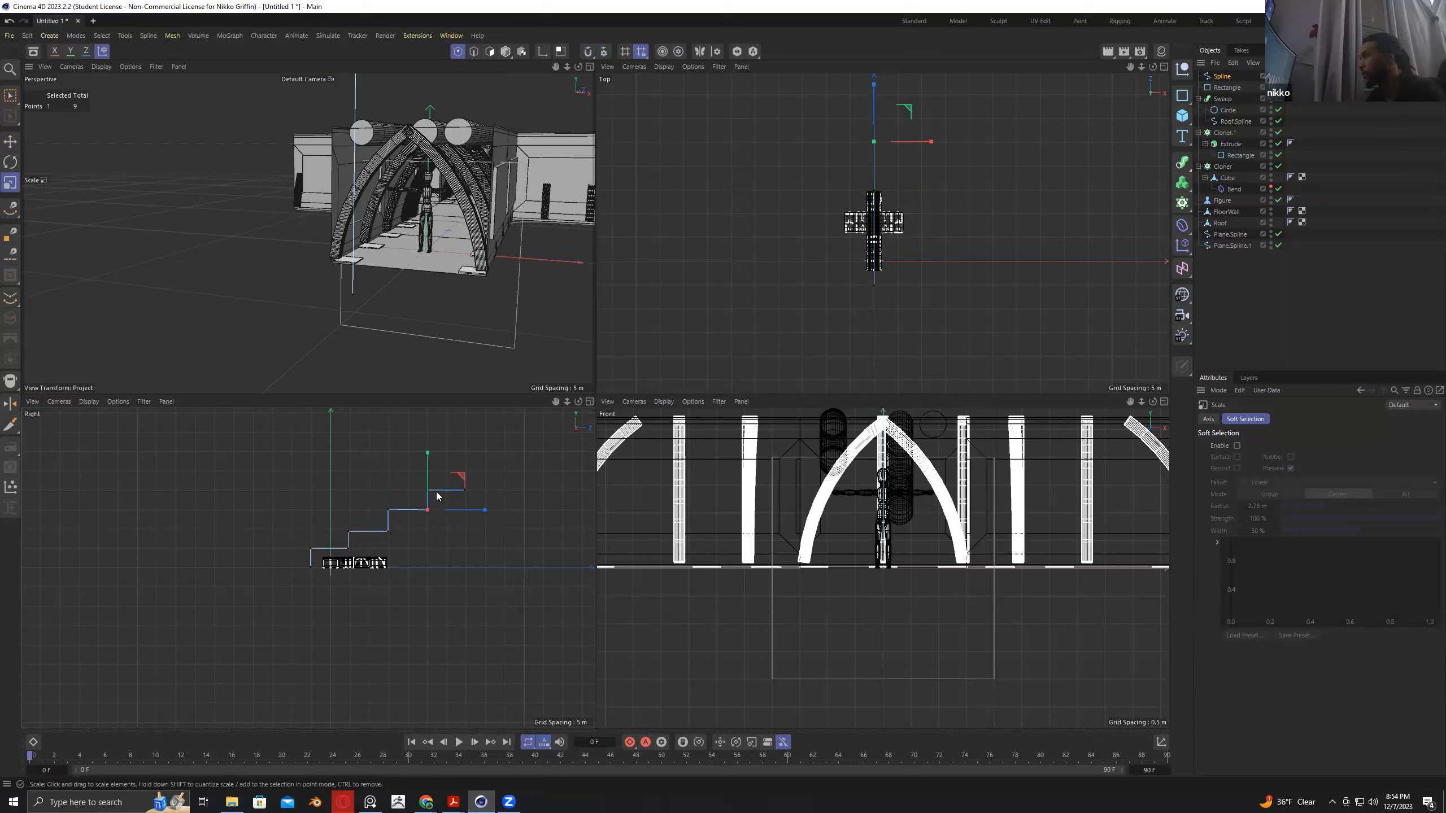
{"action": "left_click", "coordinate": [427, 490]}
{"action": "left_click", "coordinate": [428, 510], "text": "shift"}
{"action": "left_click_drag", "start_coordinate": [478, 500], "coordinate": [426, 501]}
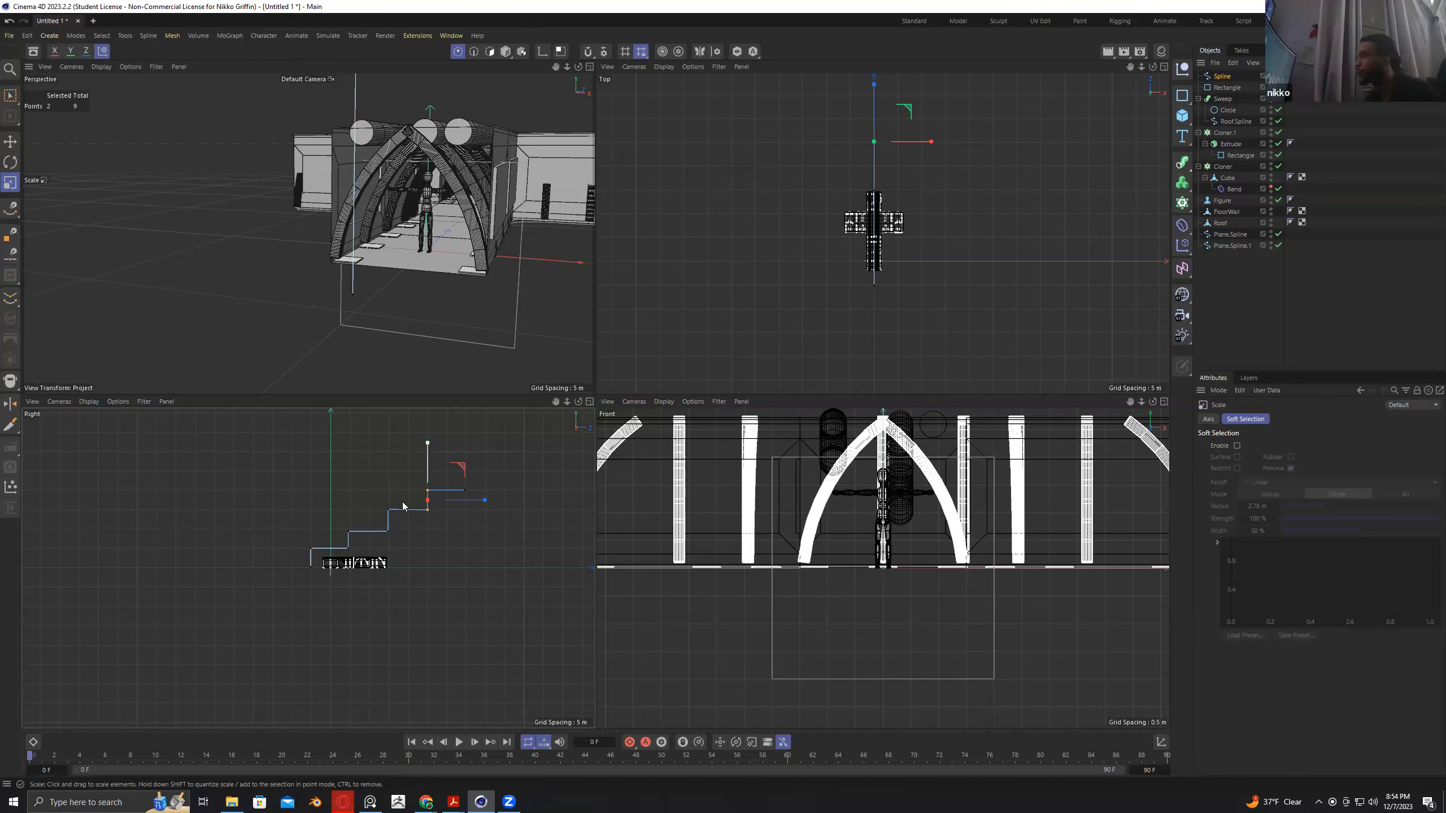
Try extruding the stepped spline with a 10 m offset, and delete the Extrude together with its spline.
{"action": "mouse_move", "coordinate": [308, 233]}
{"action": "right_mouse_down", "text": "alt"}
{"action": "mouse_move", "coordinate": [239, 234]}
{"action": "mouse_move", "coordinate": [290, 234]}
{"action": "right_mouse_up", "text": "alt"}
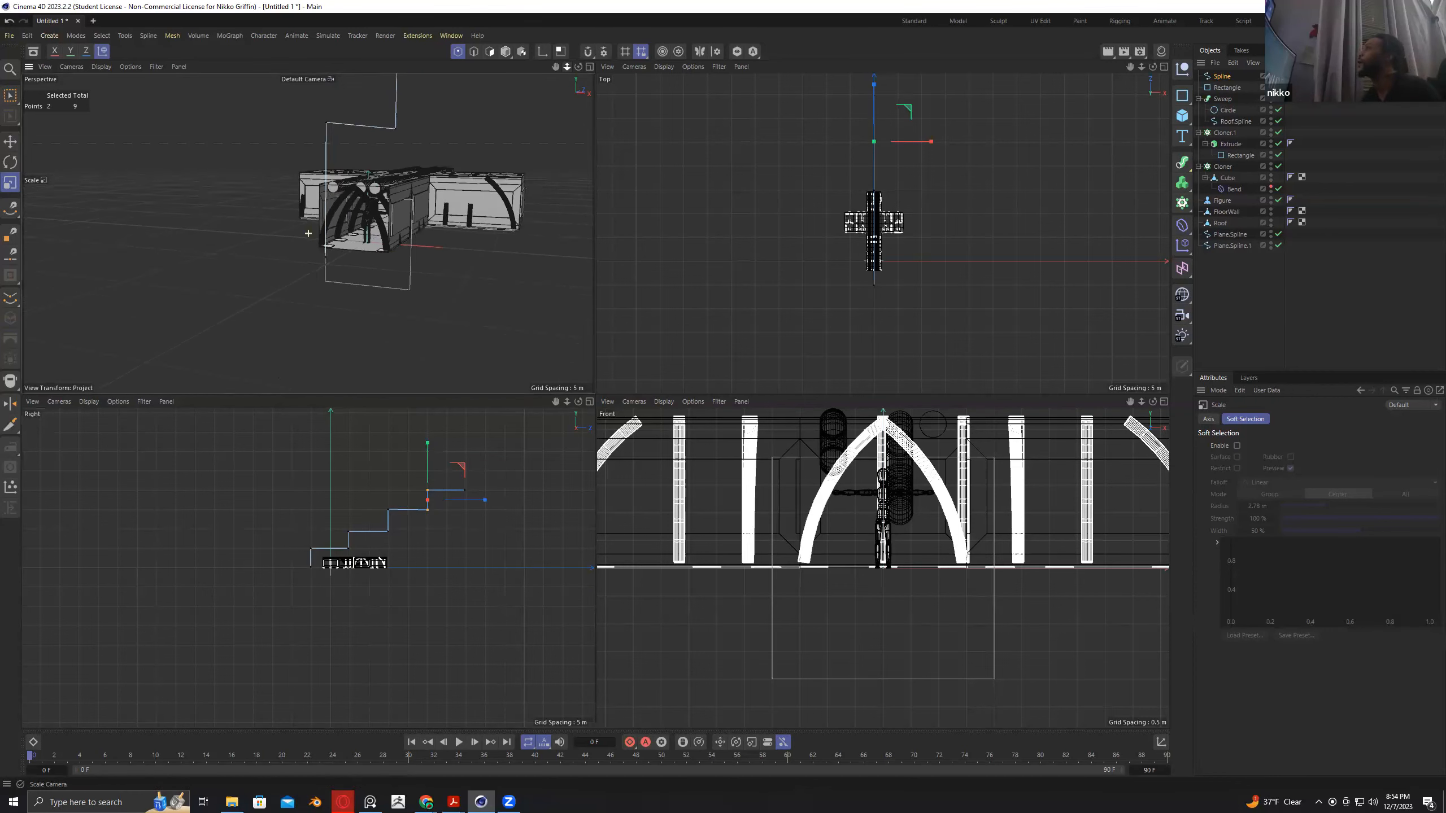
{"action": "mouse_move", "coordinate": [308, 233]}
{"action": "middle_mouse_down", "text": "alt"}
{"action": "mouse_move", "coordinate": [240, 401]}
{"action": "mouse_move", "coordinate": [313, 232]}
{"action": "middle_mouse_up", "text": "alt"}
{"action": "right_click_drag", "start_coordinate": [307, 233], "coordinate": [242, 233], "text": "alt"}
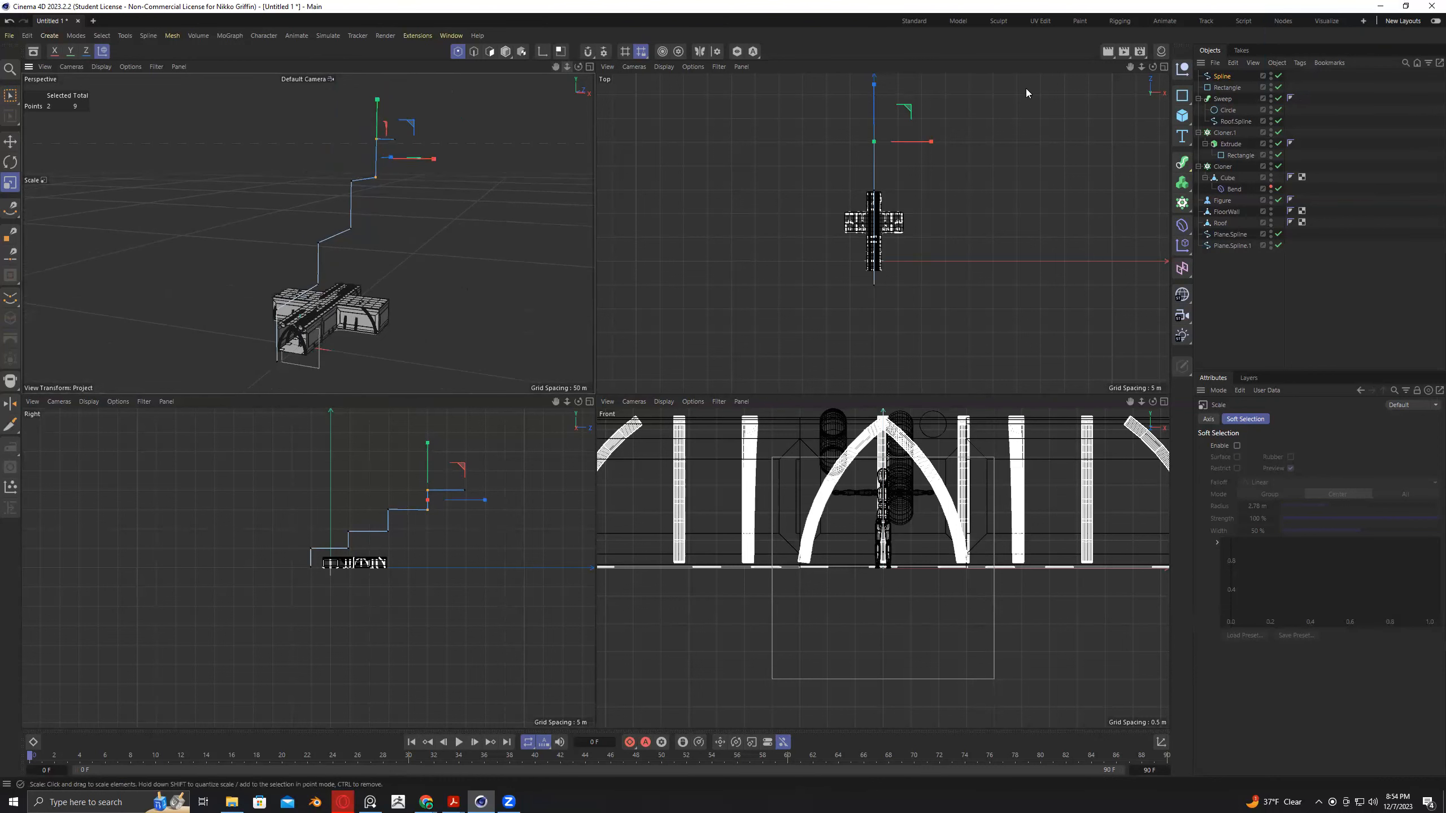
{"action": "left_click", "coordinate": [1182, 162]}
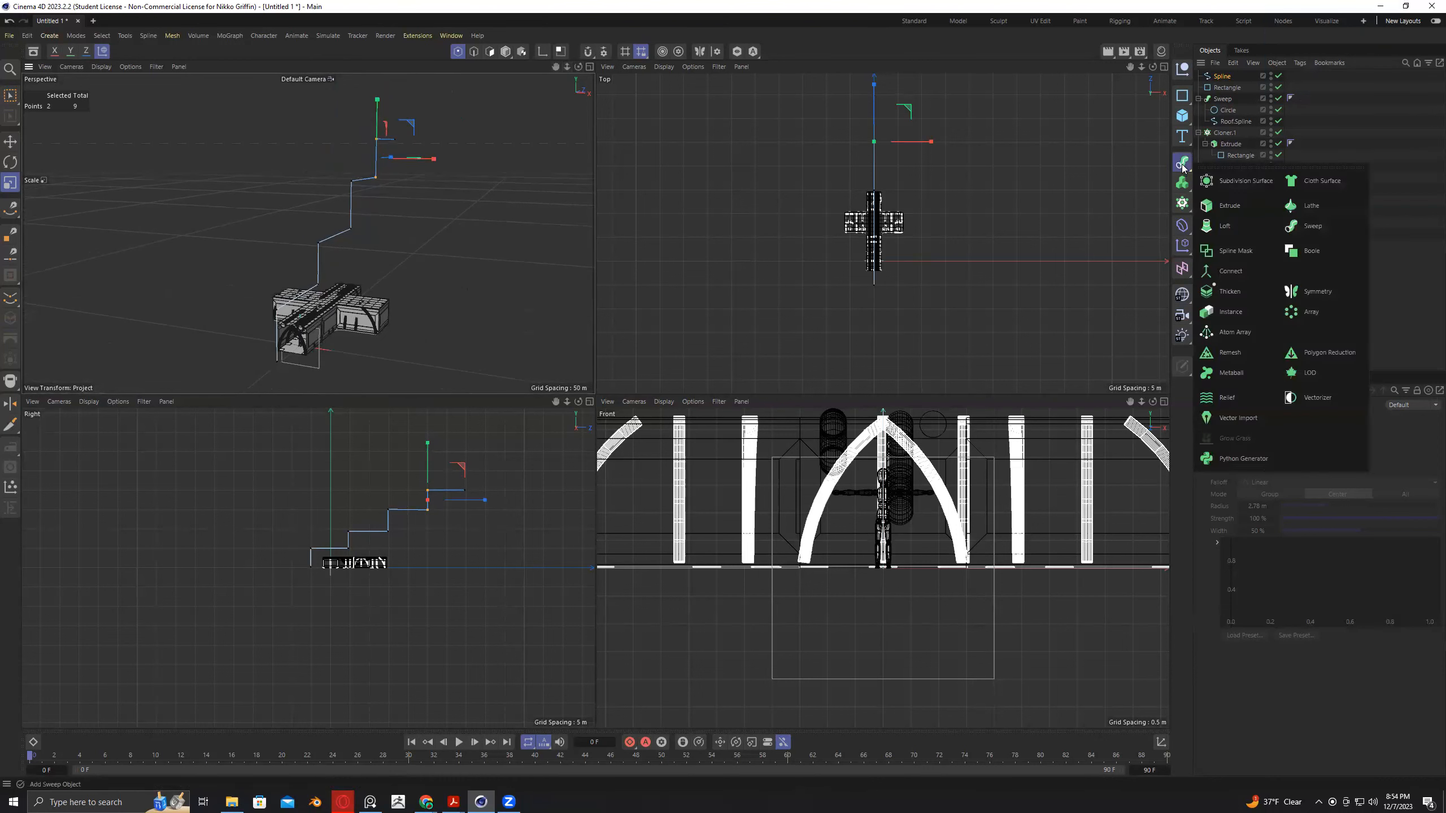
{"action": "left_click", "coordinate": [1224, 208]}
{"action": "left_click_drag", "start_coordinate": [1221, 87], "coordinate": [1225, 81]}
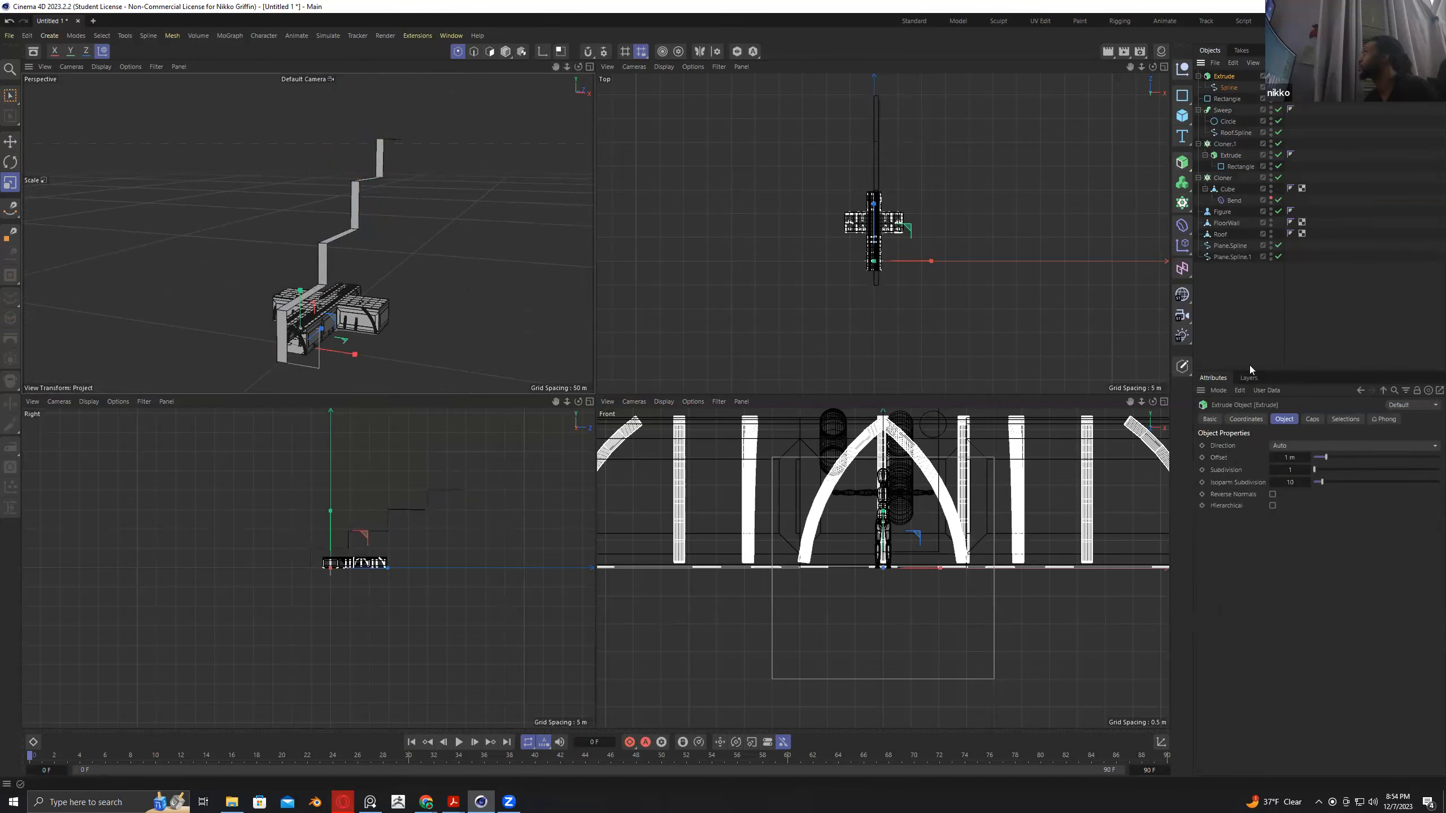
{"action": "left_click_drag", "start_coordinate": [1332, 462], "coordinate": [1423, 469]}
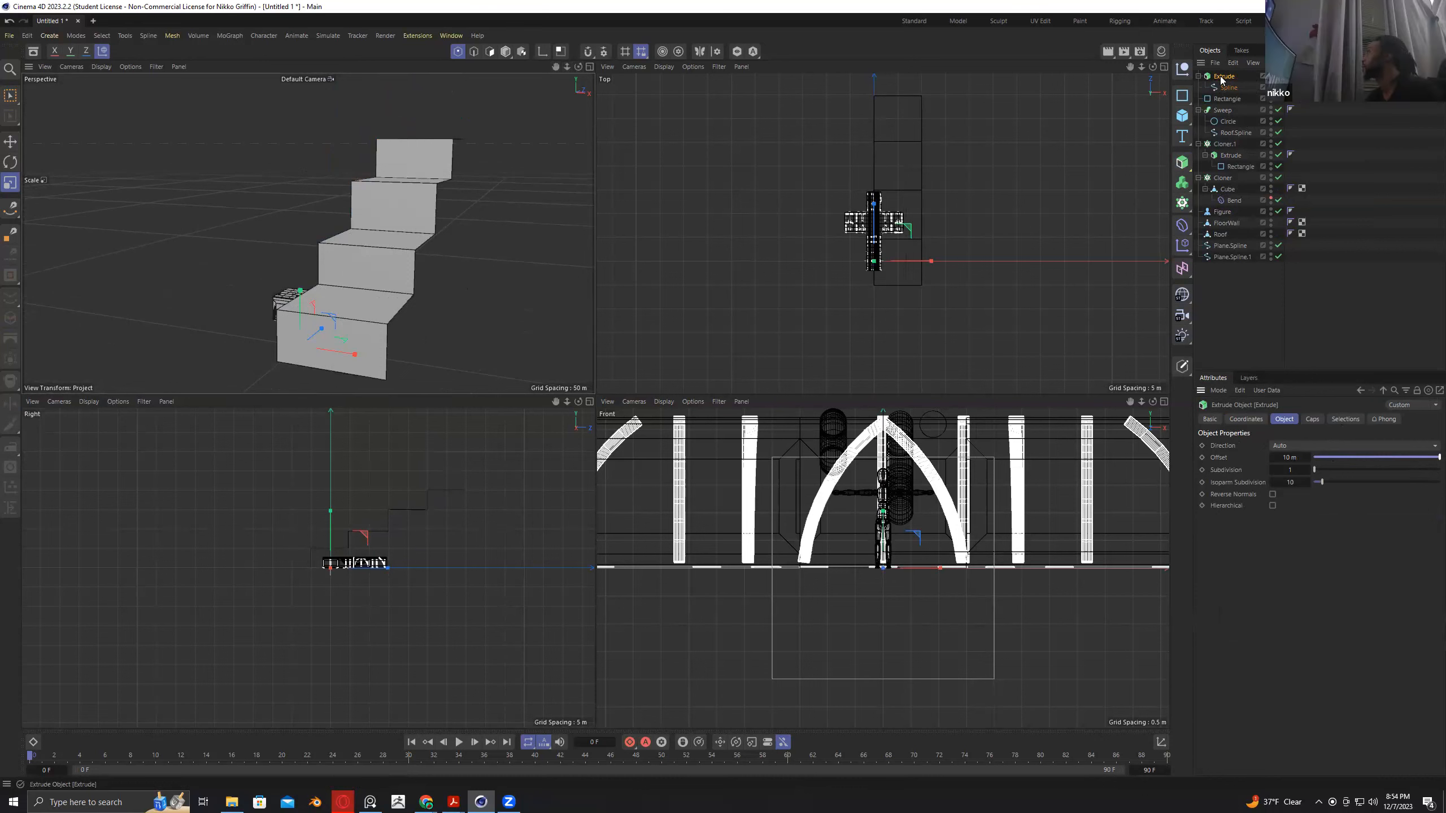
{"action": "left_click_drag", "start_coordinate": [571, 234], "coordinate": [494, 238], "text": "alt"}
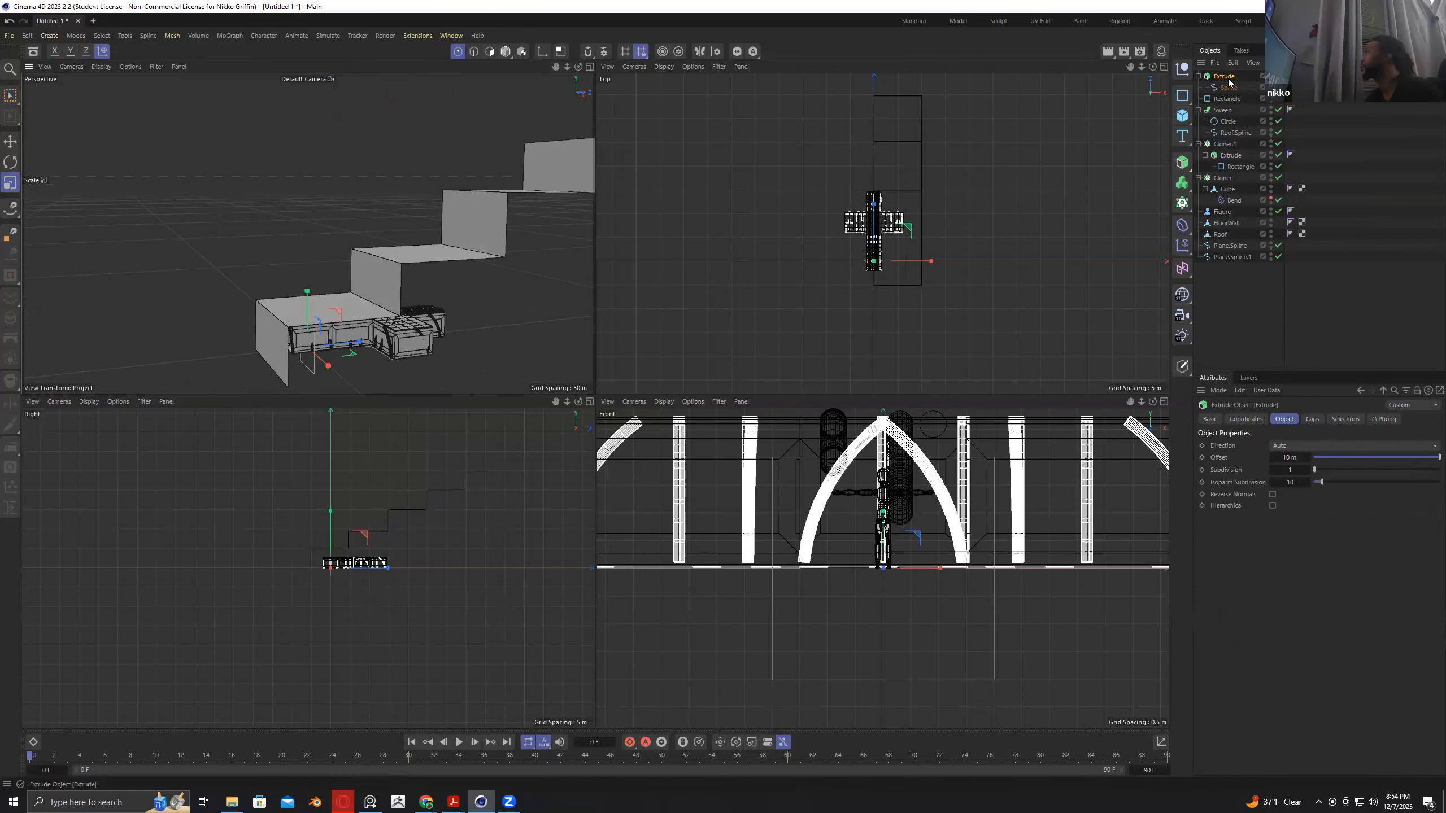
{"action": "key", "text": "Delete"}
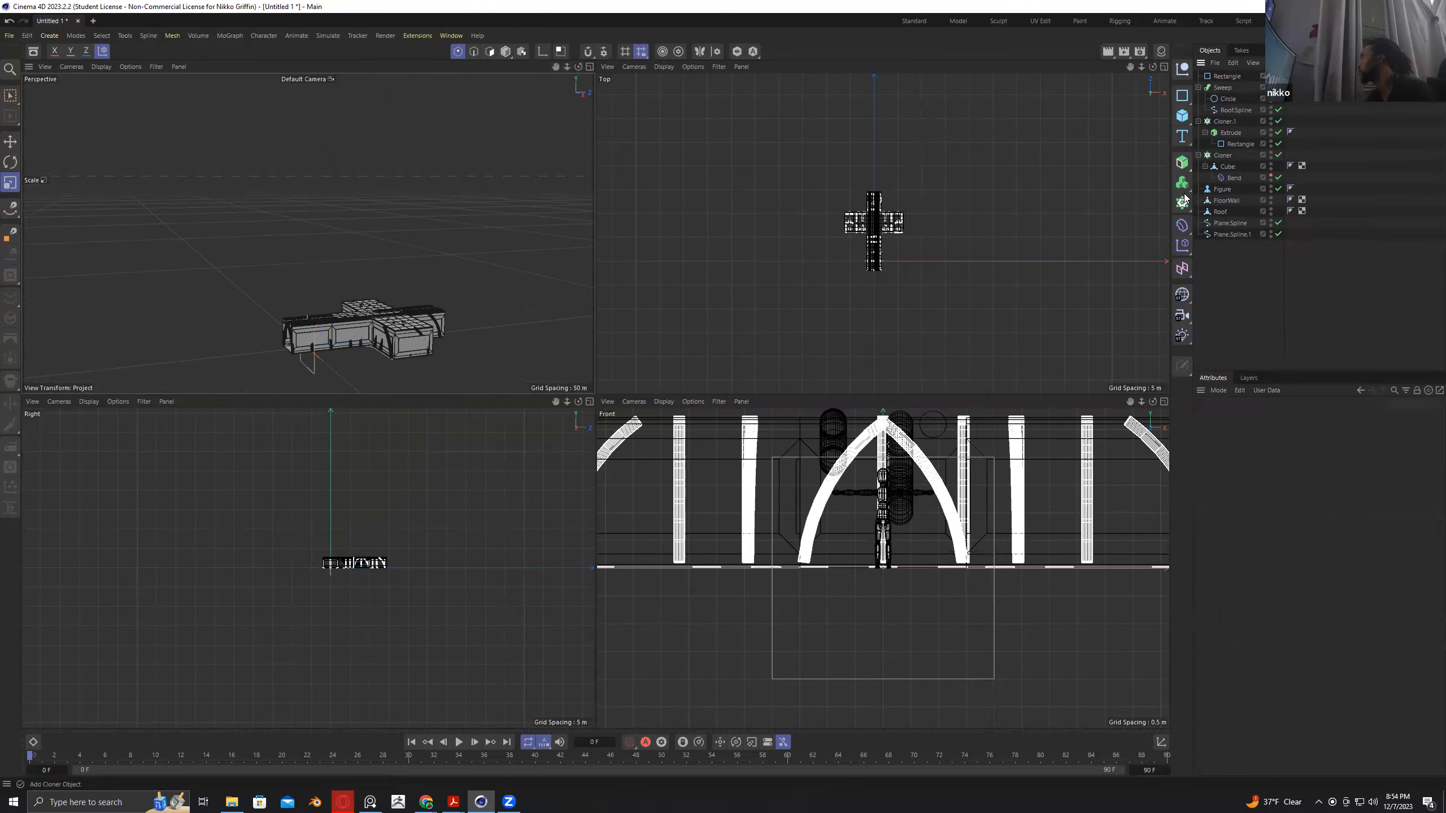
Add a cube and move it along the nave axis to just outside the church entrance.
{"action": "left_click", "coordinate": [1181, 115]}
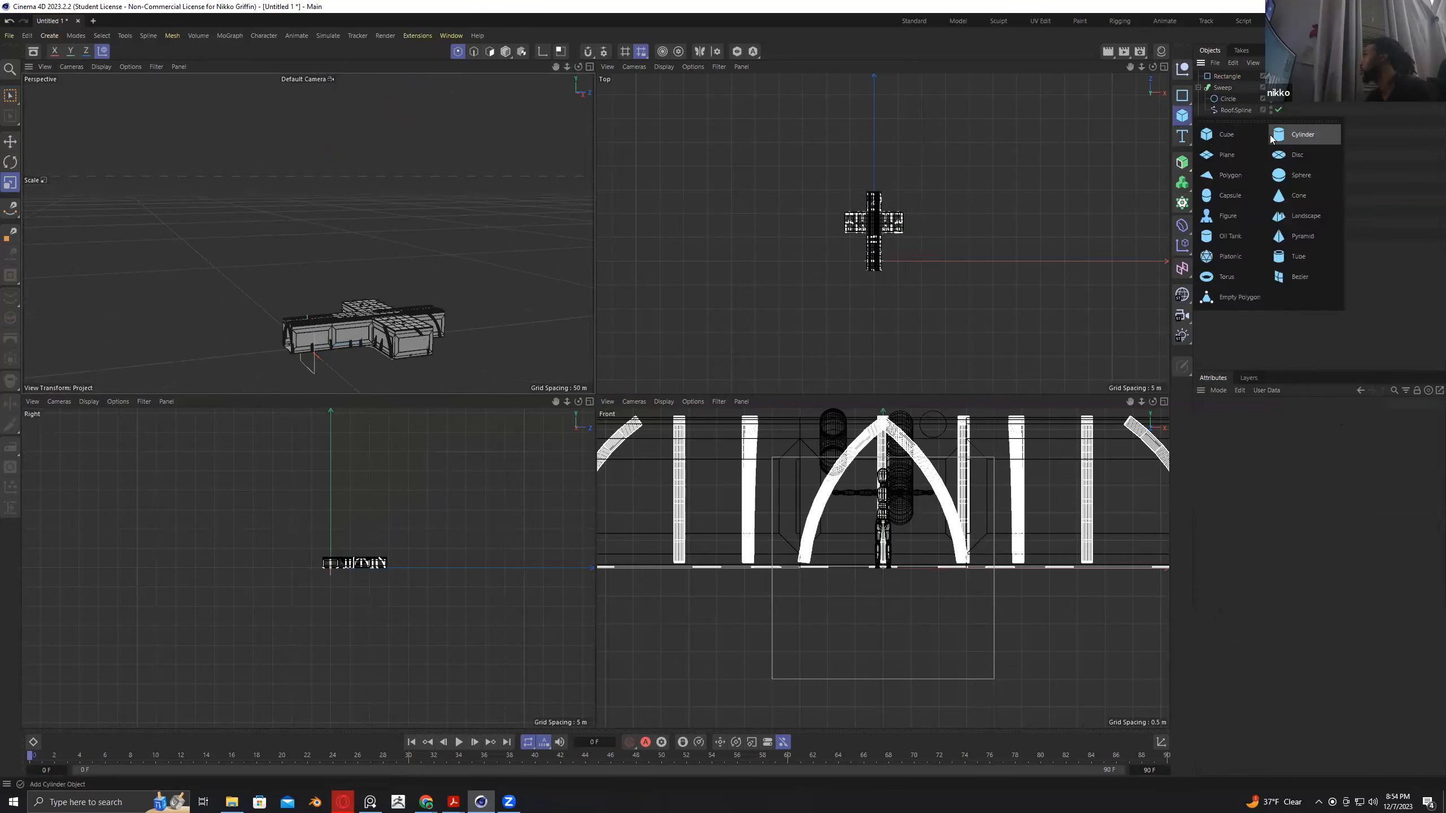
{"action": "left_click", "coordinate": [1213, 140]}
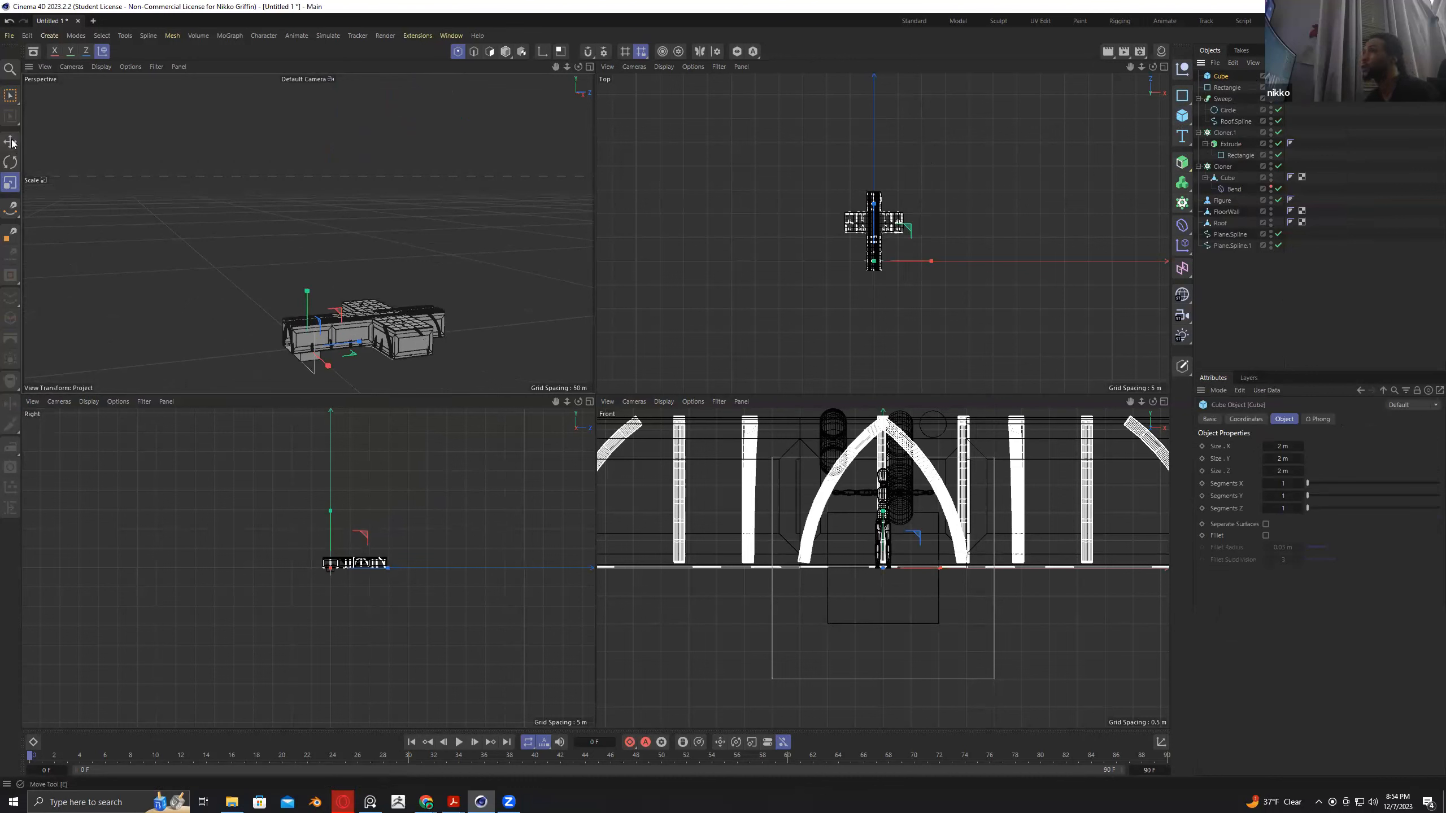
{"action": "key", "text": "e"}
{"action": "left_click_drag", "start_coordinate": [344, 347], "coordinate": [301, 353]}
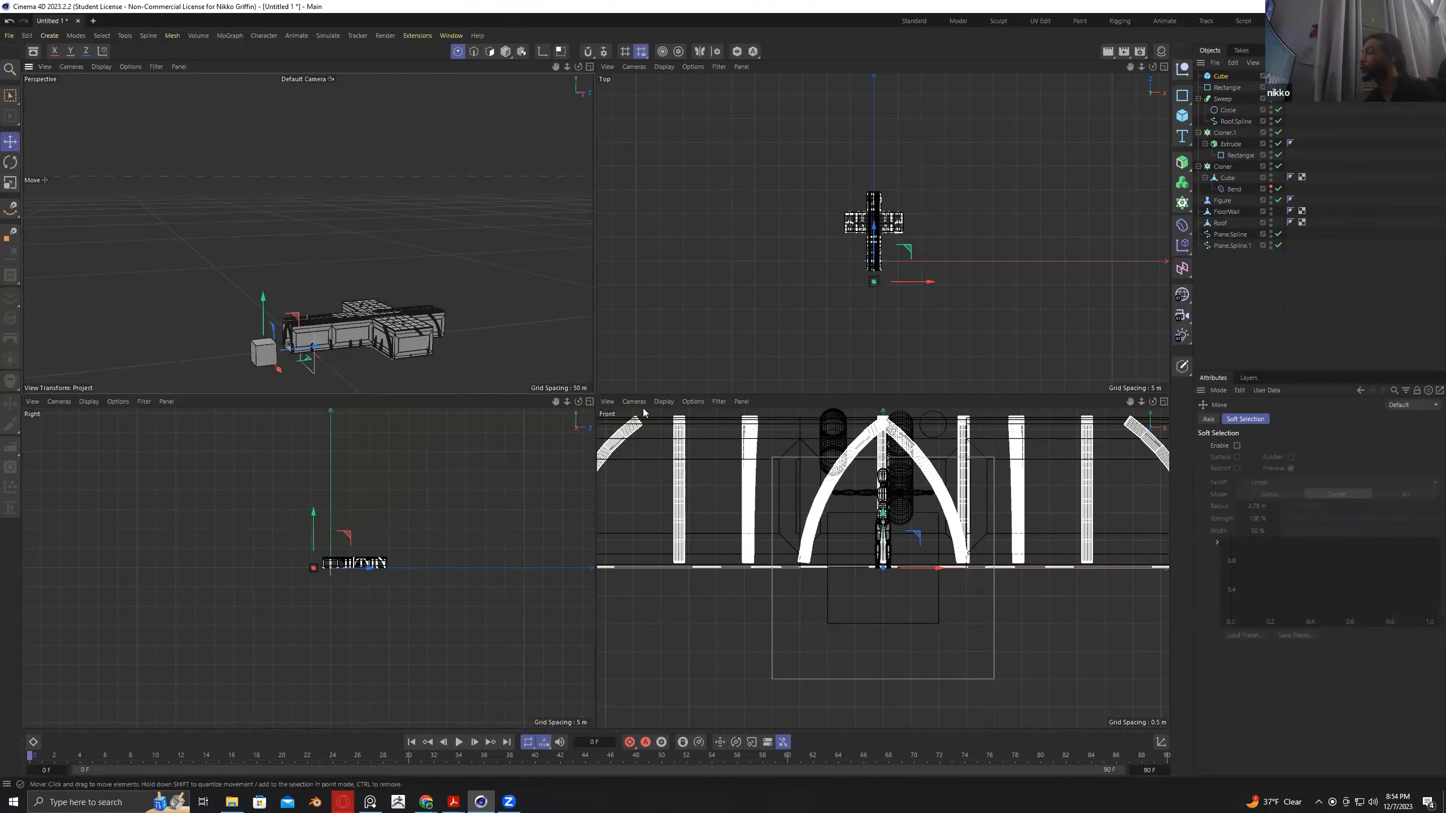
Flatten the cube outside the entrance into a slab by setting its Y size to 0.2 m.
{"action": "left_click", "coordinate": [1235, 76]}
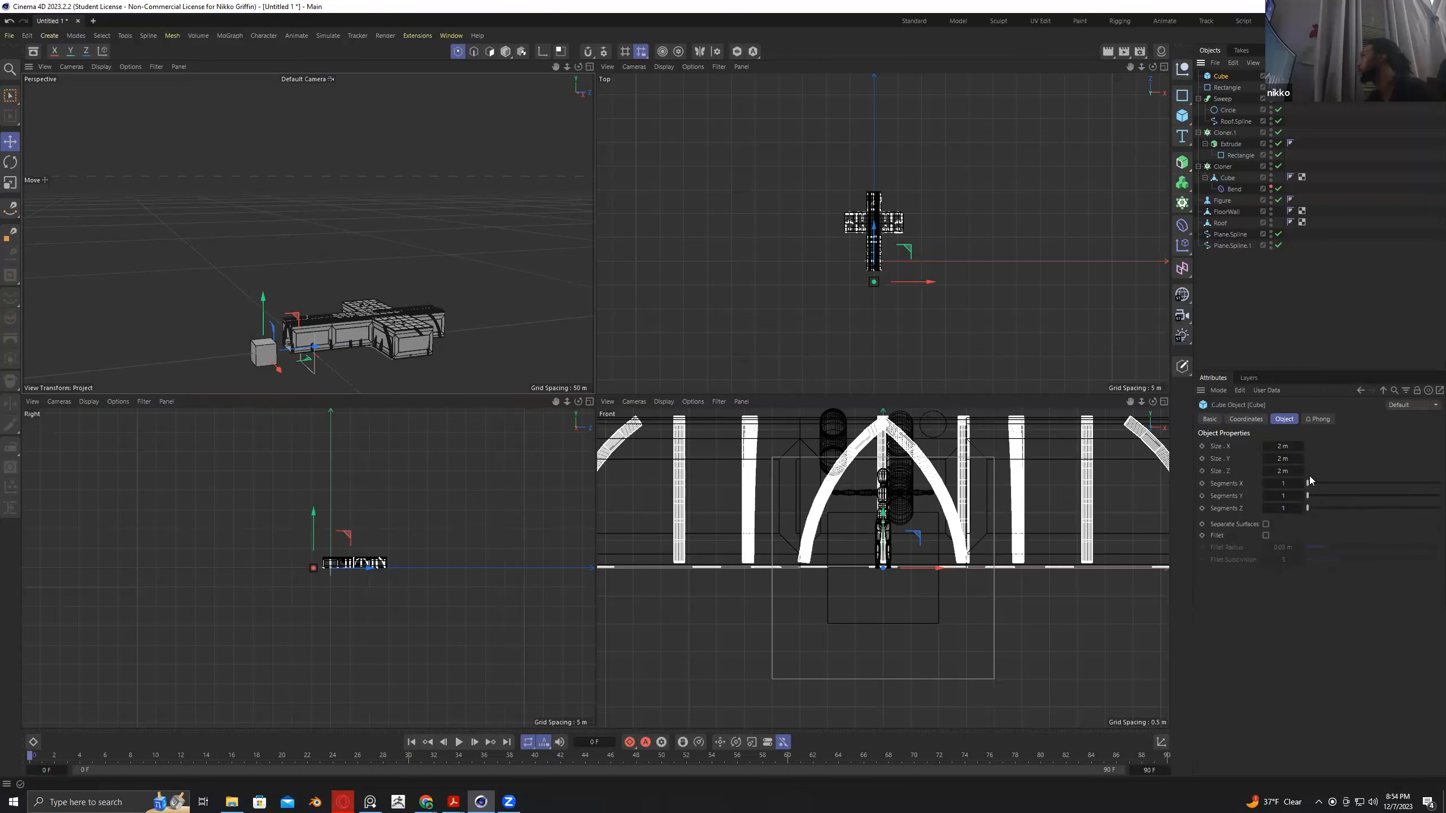
{"action": "mouse_move", "coordinate": [1282, 458]}
{"action": "left_mouse_down"}
{"action": "mouse_move", "coordinate": [1320, 458]}
{"action": "mouse_move", "coordinate": [1275, 458]}
{"action": "left_mouse_up"}
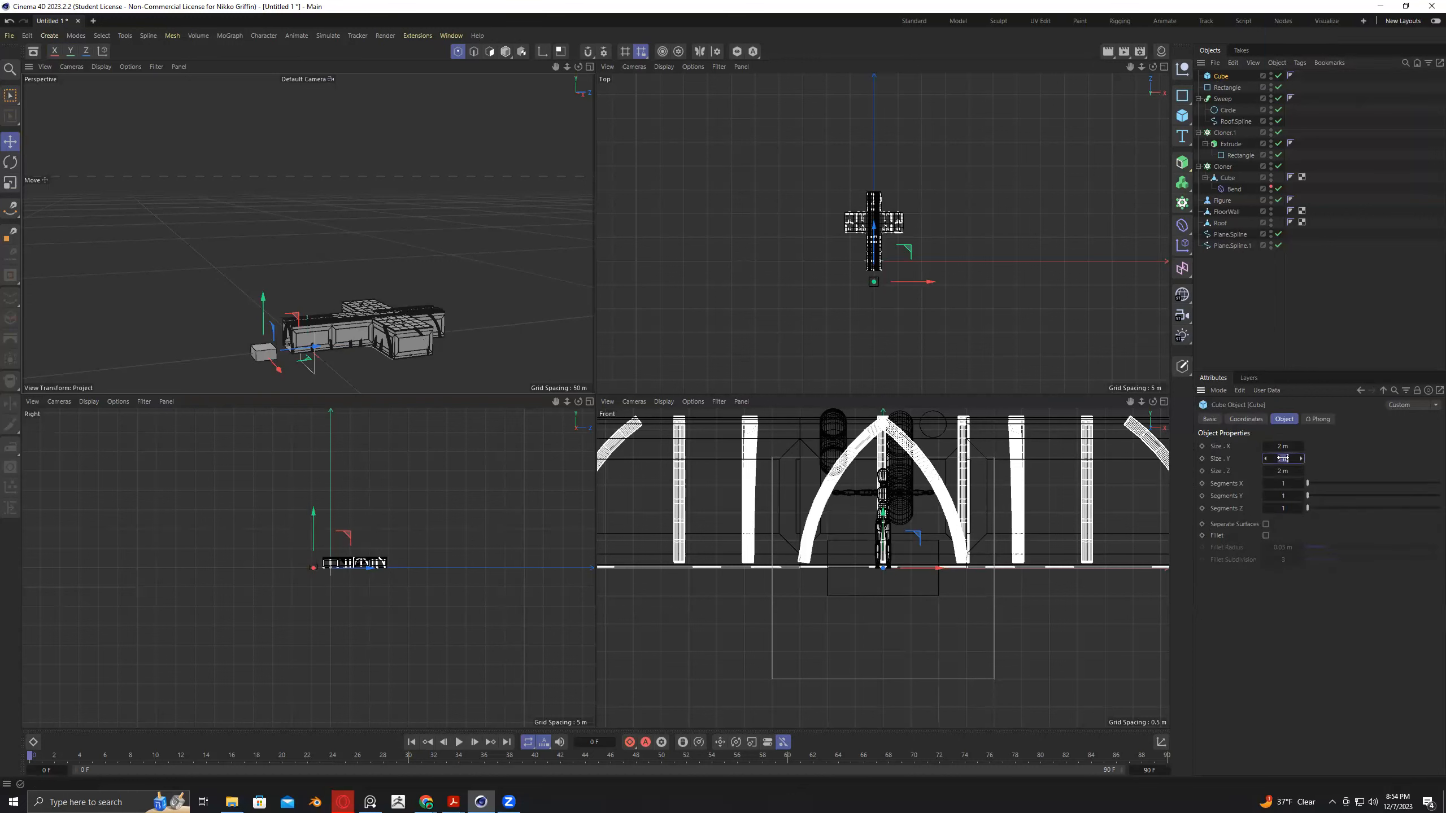
{"action": "type", "text": "0.5"}
{"action": "key", "text": "Return"}
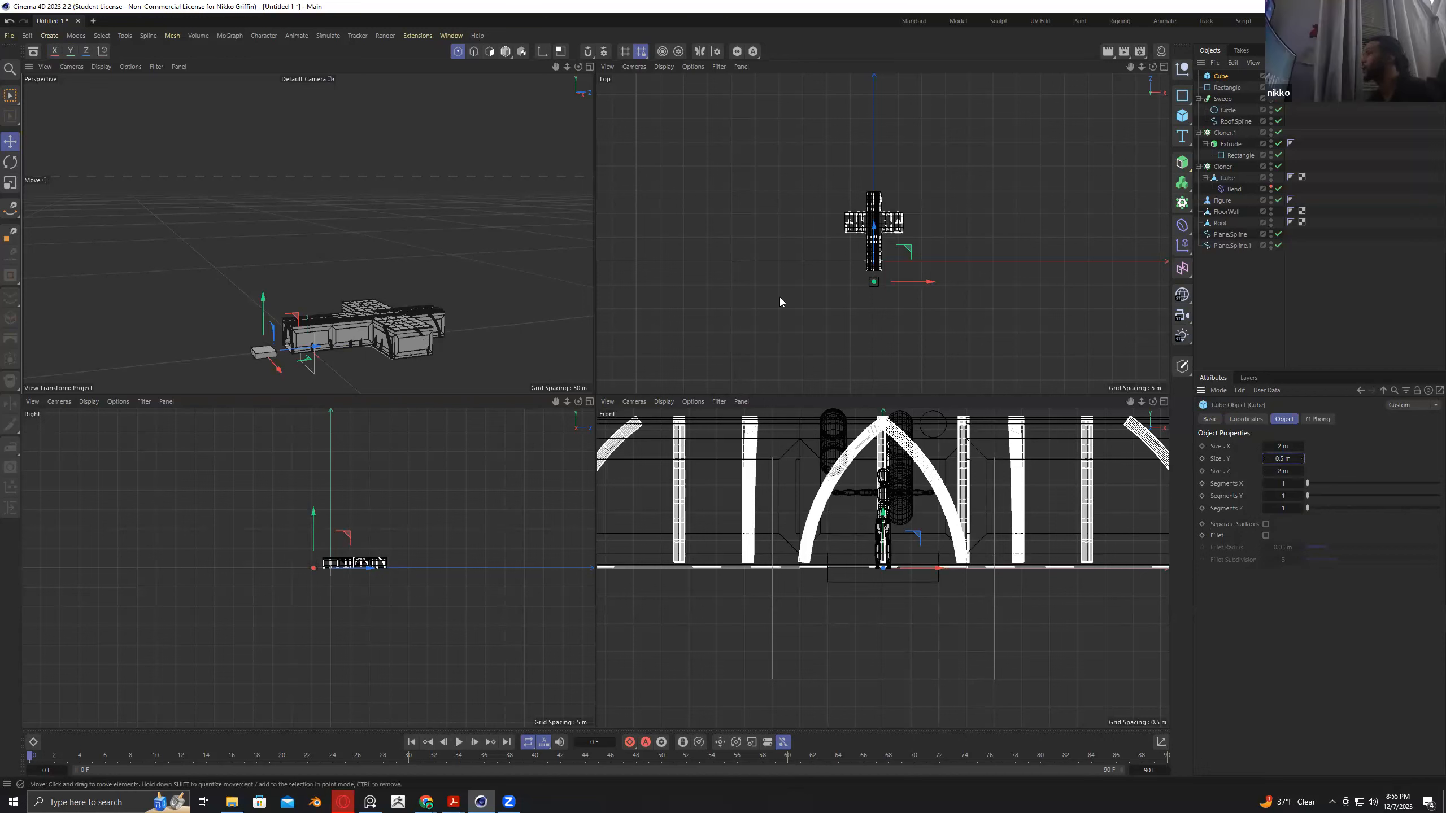
{"action": "mouse_move", "coordinate": [578, 67]}
{"action": "left_mouse_down"}
{"action": "mouse_move", "coordinate": [602, 59]}
{"action": "mouse_move", "coordinate": [586, 44]}
{"action": "mouse_move", "coordinate": [562, 55]}
{"action": "left_mouse_up"}
{"action": "double_click", "coordinate": [1281, 457]}
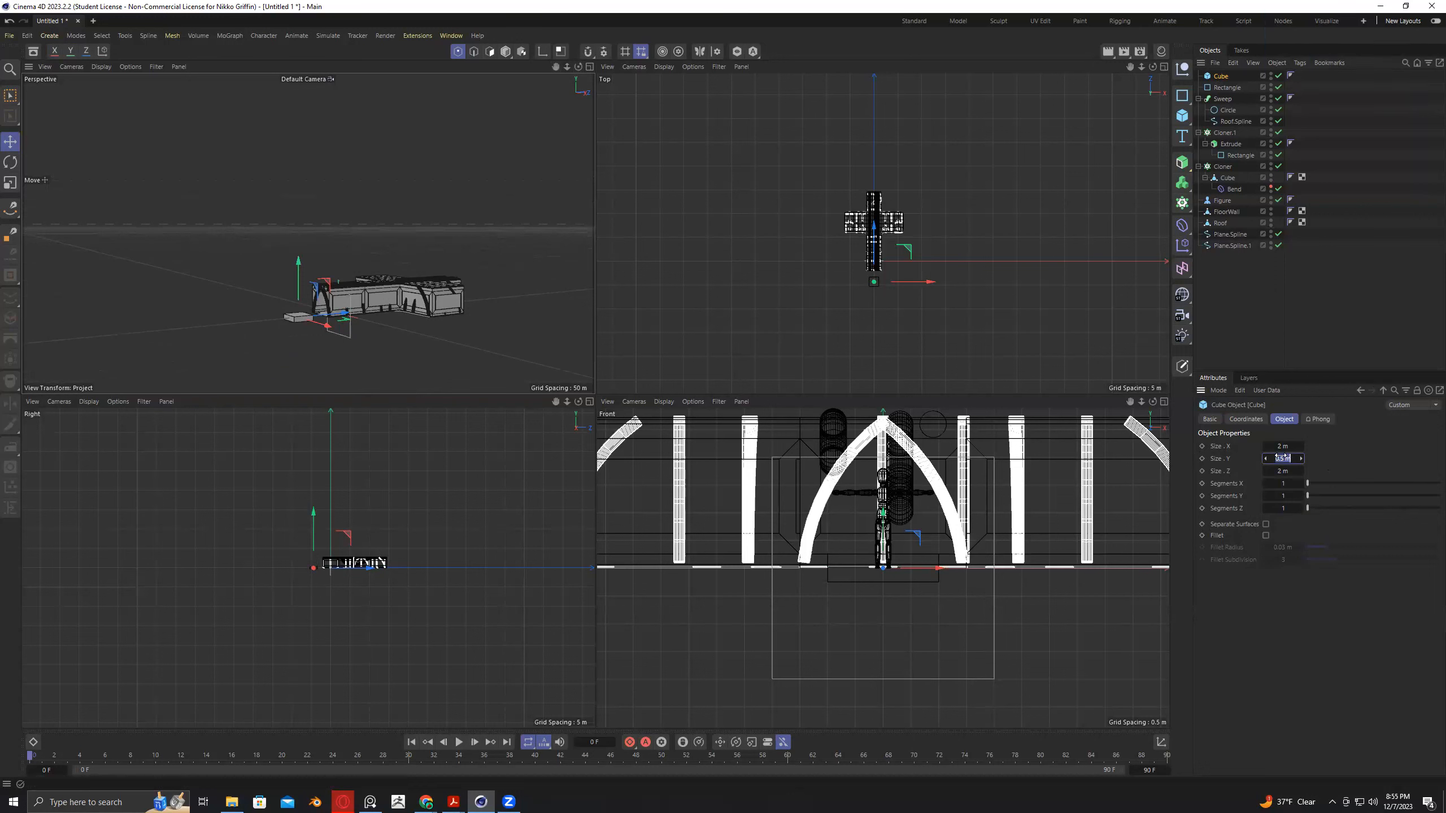
{"action": "type", "text": "6"}
{"action": "key", "text": "Return"}
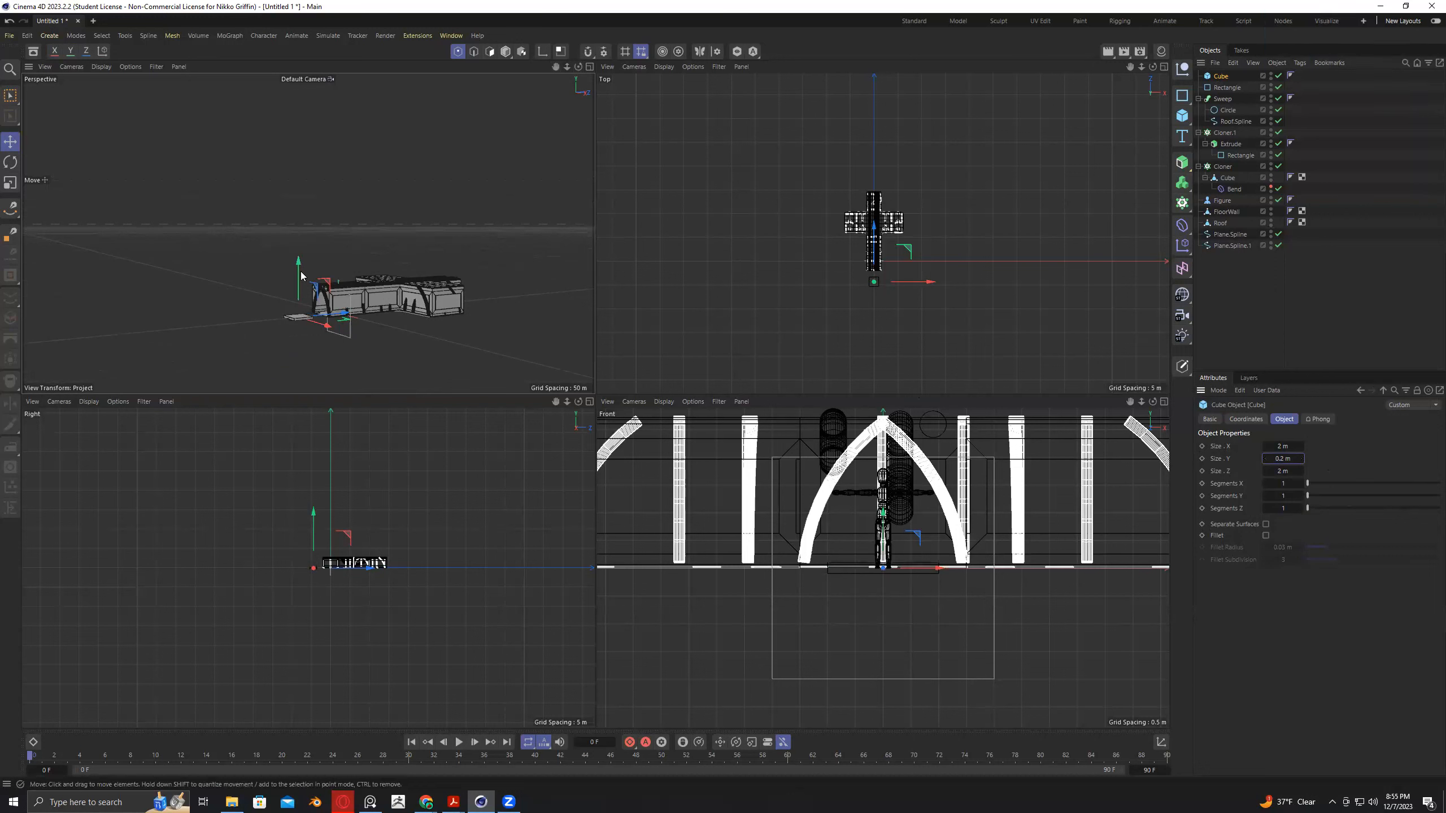
Raise the slab slightly above the ground line and set its Z size to 1 m.
{"action": "left_click_drag", "start_coordinate": [299, 266], "coordinate": [284, 340]}
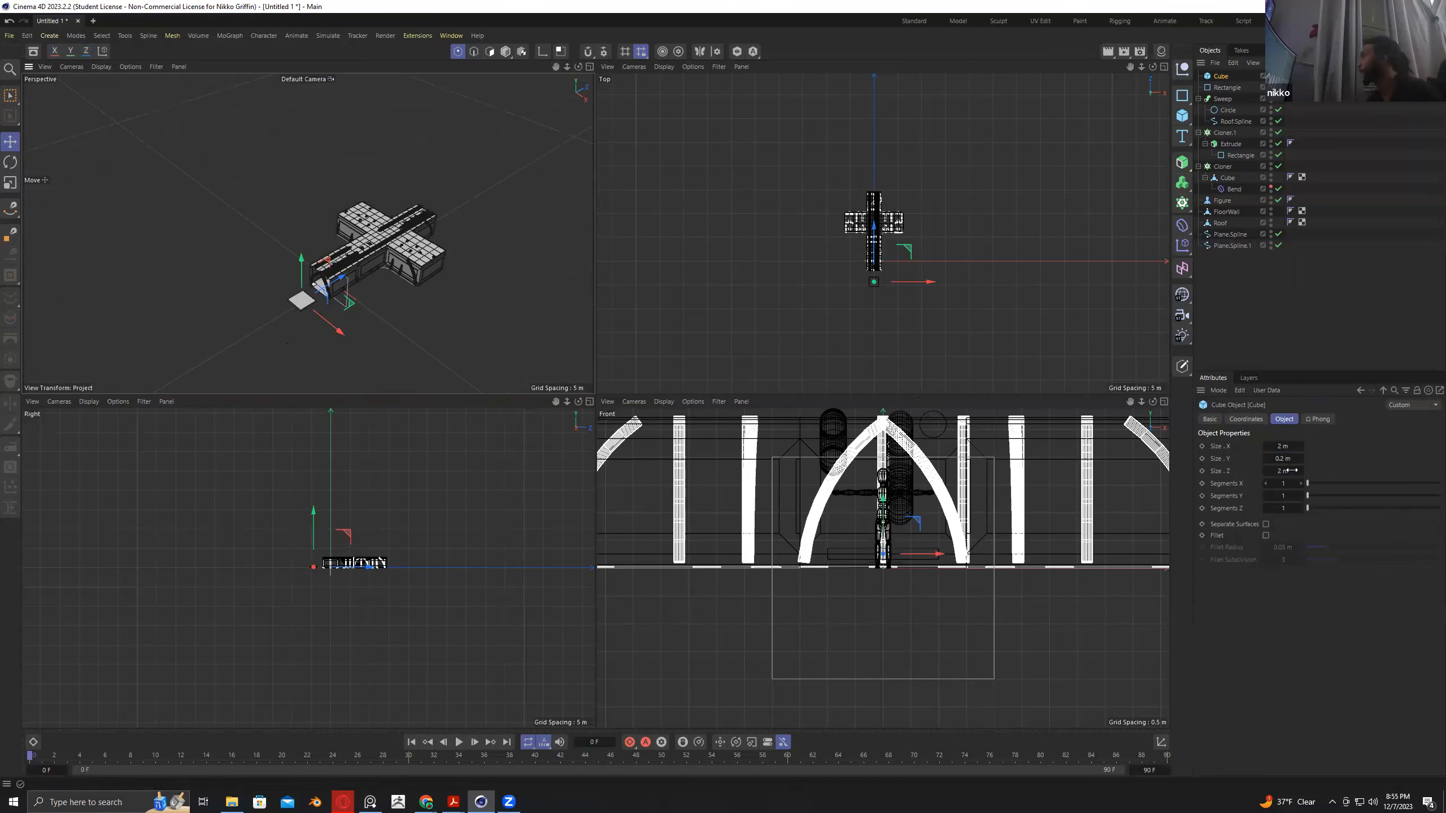
{"action": "mouse_move", "coordinate": [1285, 449]}
{"action": "left_mouse_down"}
{"action": "mouse_move", "coordinate": [1273, 448]}
{"action": "mouse_move", "coordinate": [1284, 472]}
{"action": "left_mouse_up"}
{"action": "key", "text": "ctrl+z"}
{"action": "left_click", "coordinate": [1289, 473]}
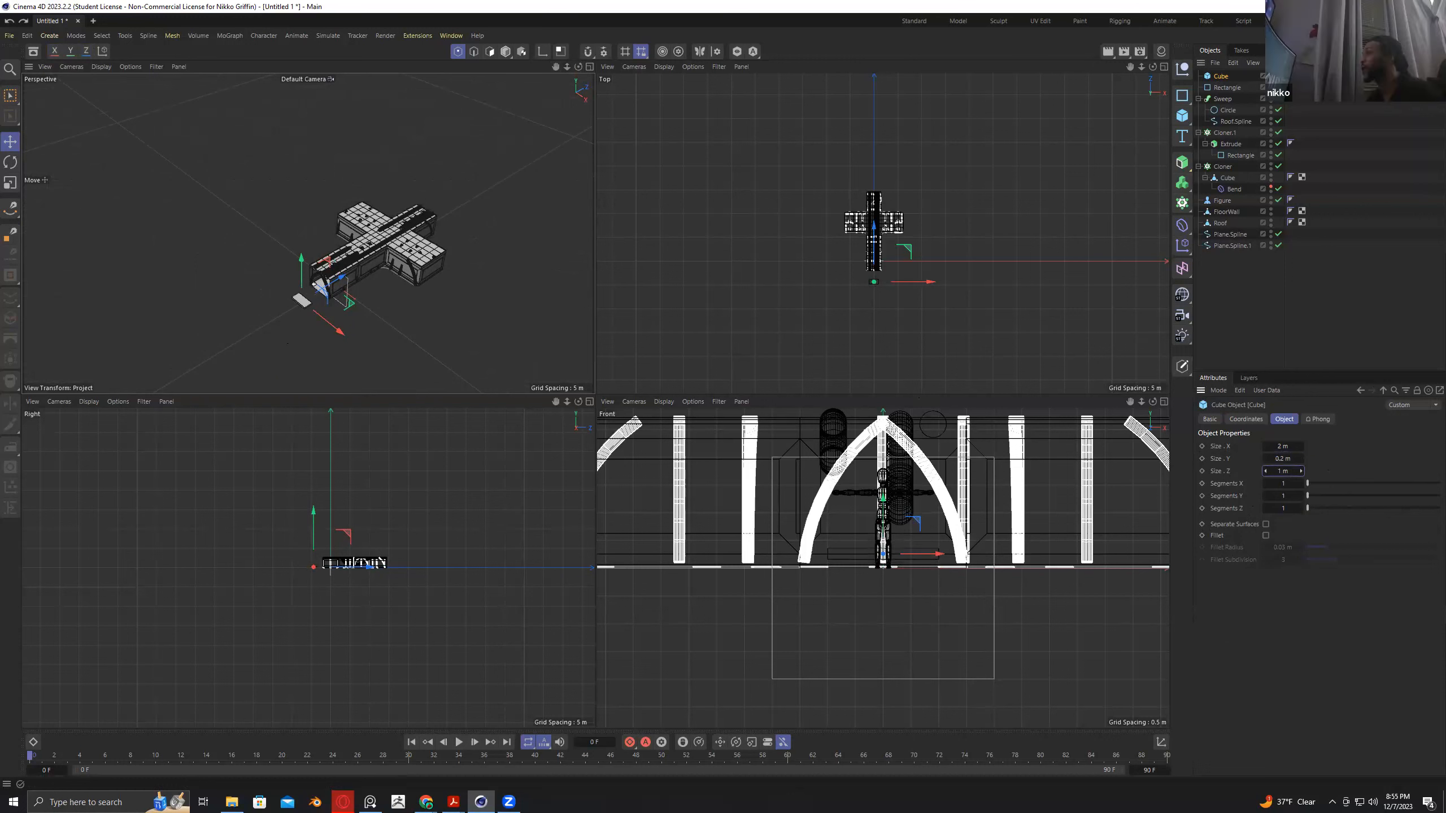
{"action": "scroll", "coordinate": [282, 331], "scroll_direction": "up", "scroll_amount": 2}
{"action": "scroll", "coordinate": [282, 331], "scroll_direction": "up", "scroll_amount": 5}
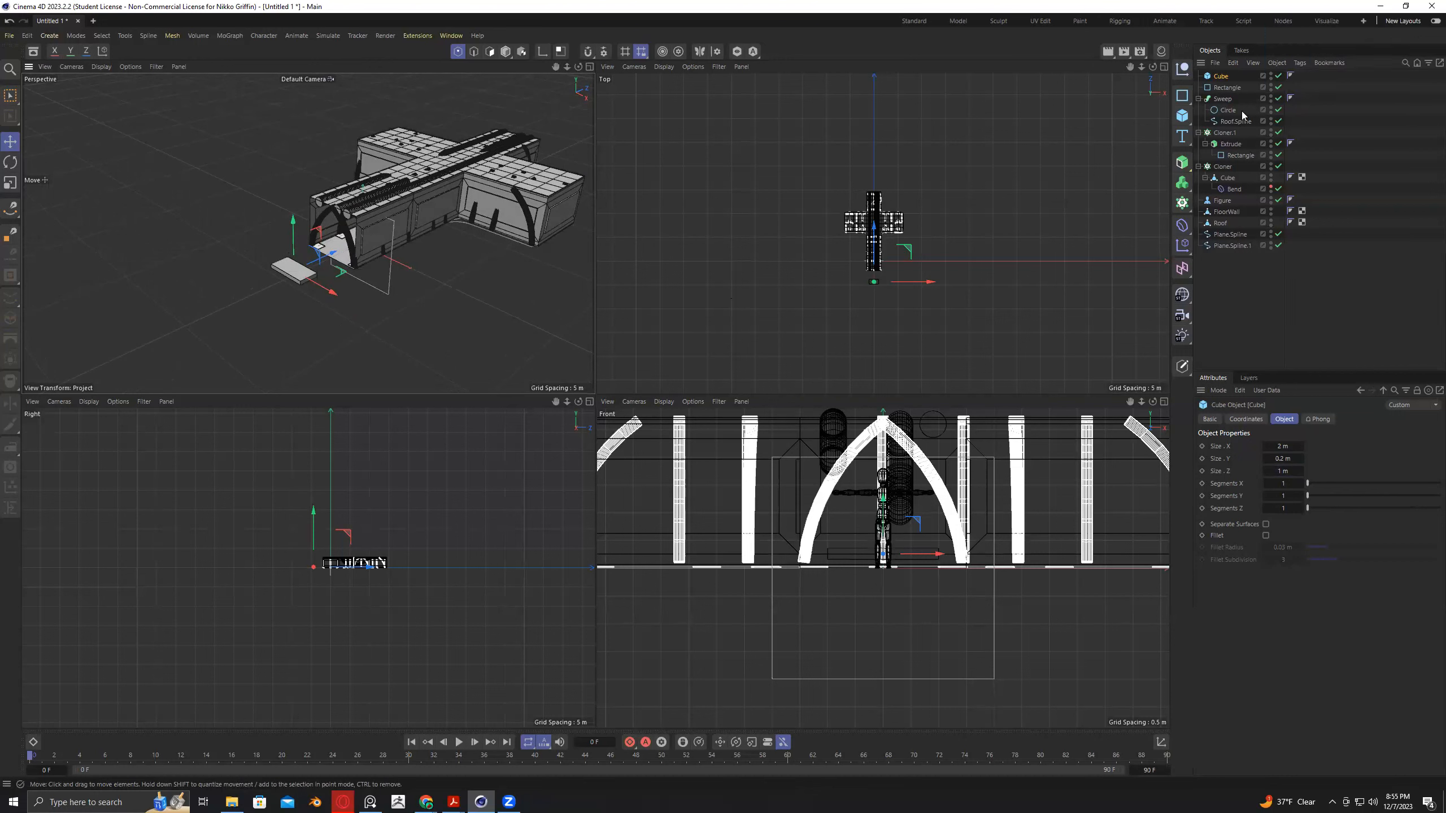
Add a Helix spline, set its plane to XZ, and move it out around the slab before the entrance.
{"action": "left_click", "coordinate": [1182, 96]}
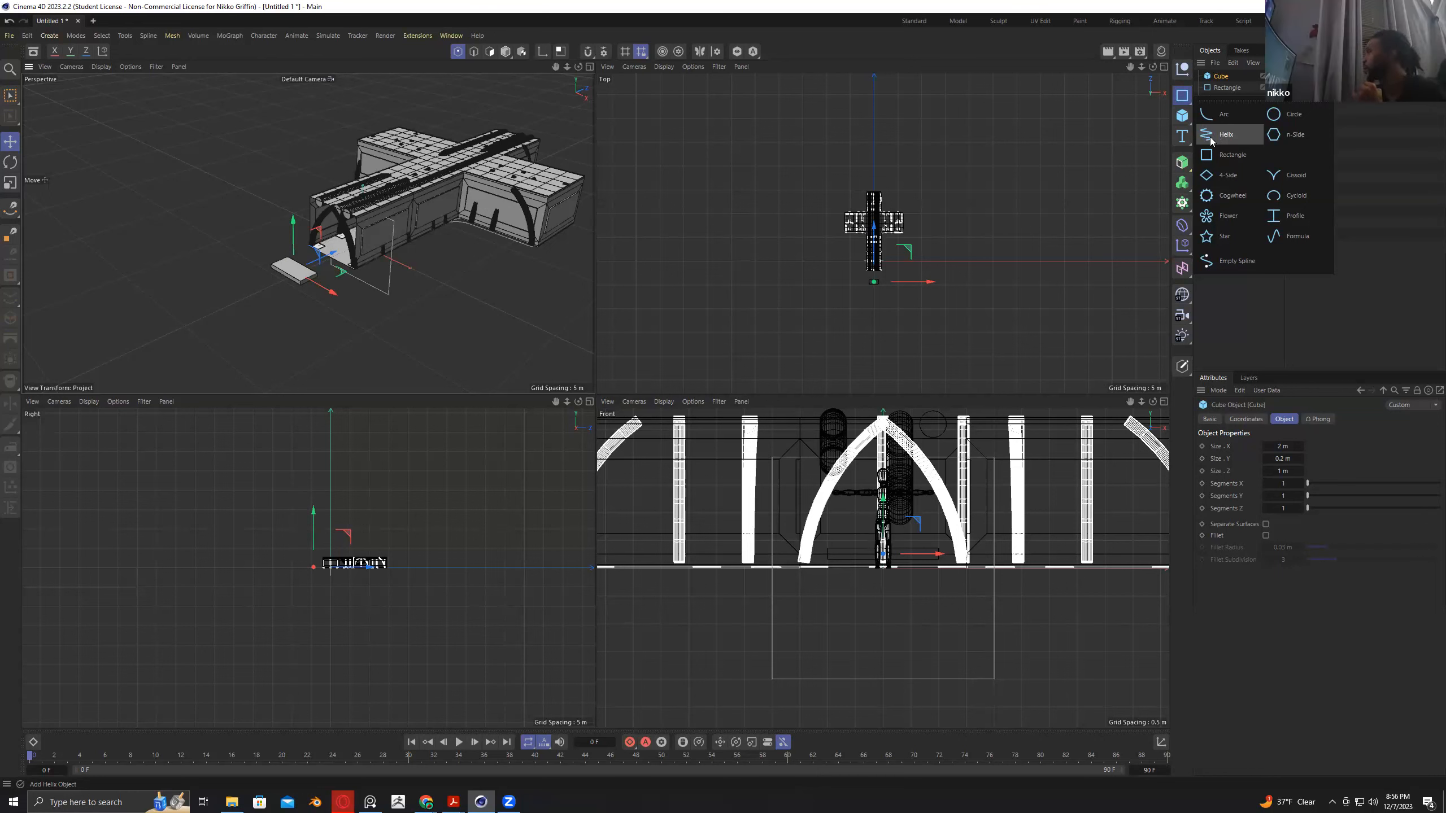
{"action": "left_click", "coordinate": [1211, 137]}
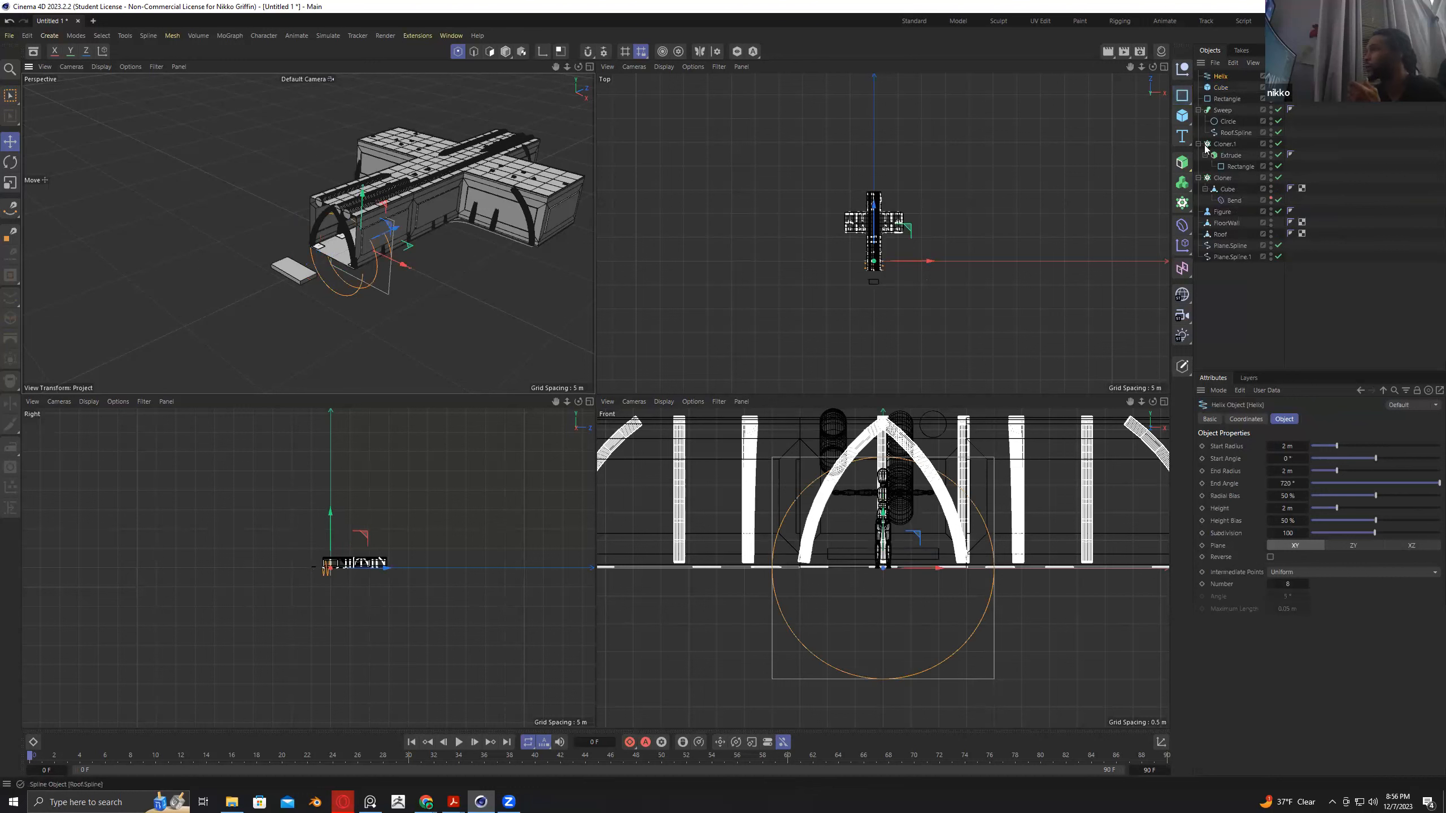
{"action": "left_click", "coordinate": [1346, 547]}
{"action": "left_click", "coordinate": [1391, 544]}
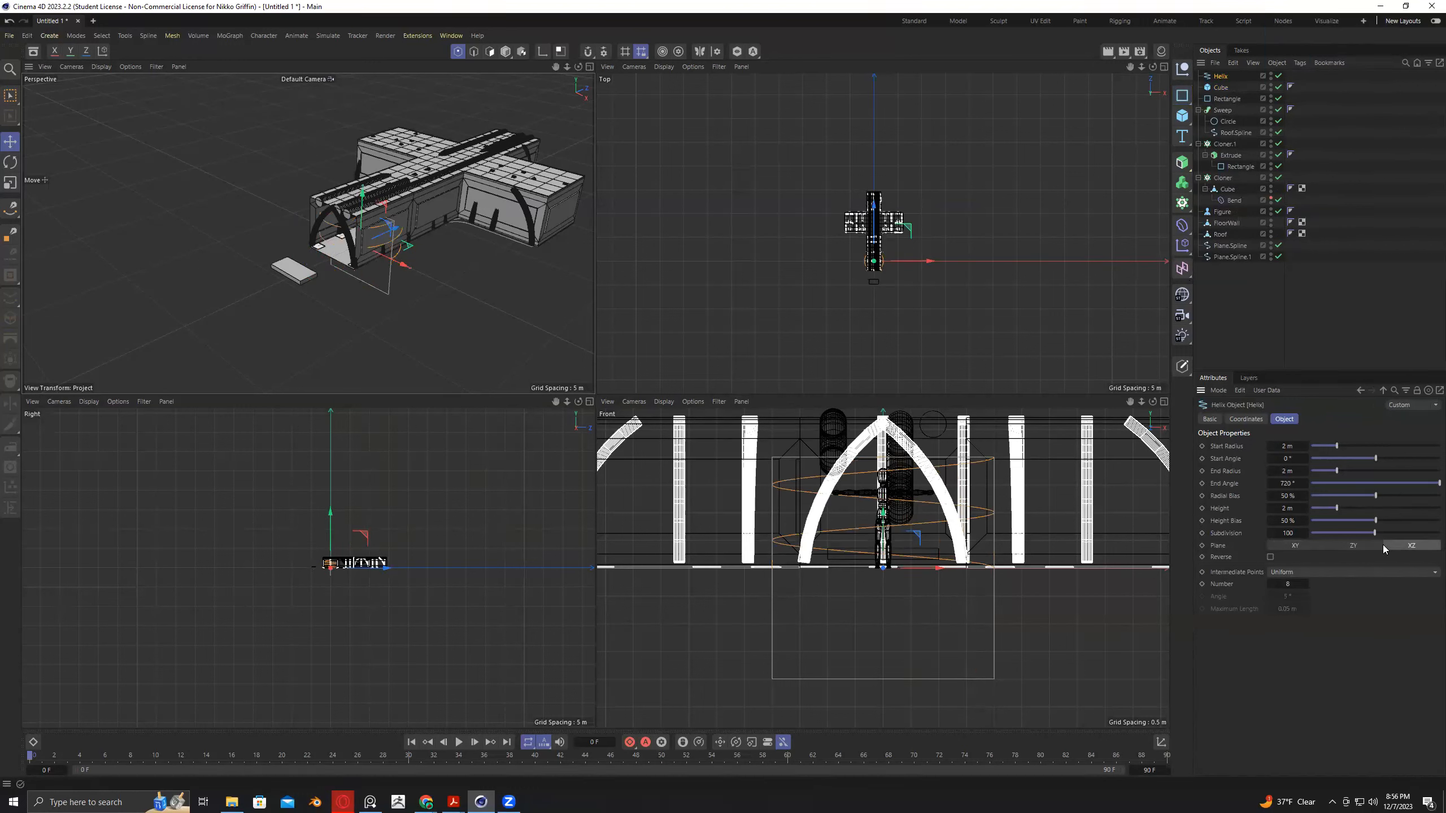
{"action": "left_click_drag", "start_coordinate": [393, 228], "coordinate": [312, 267]}
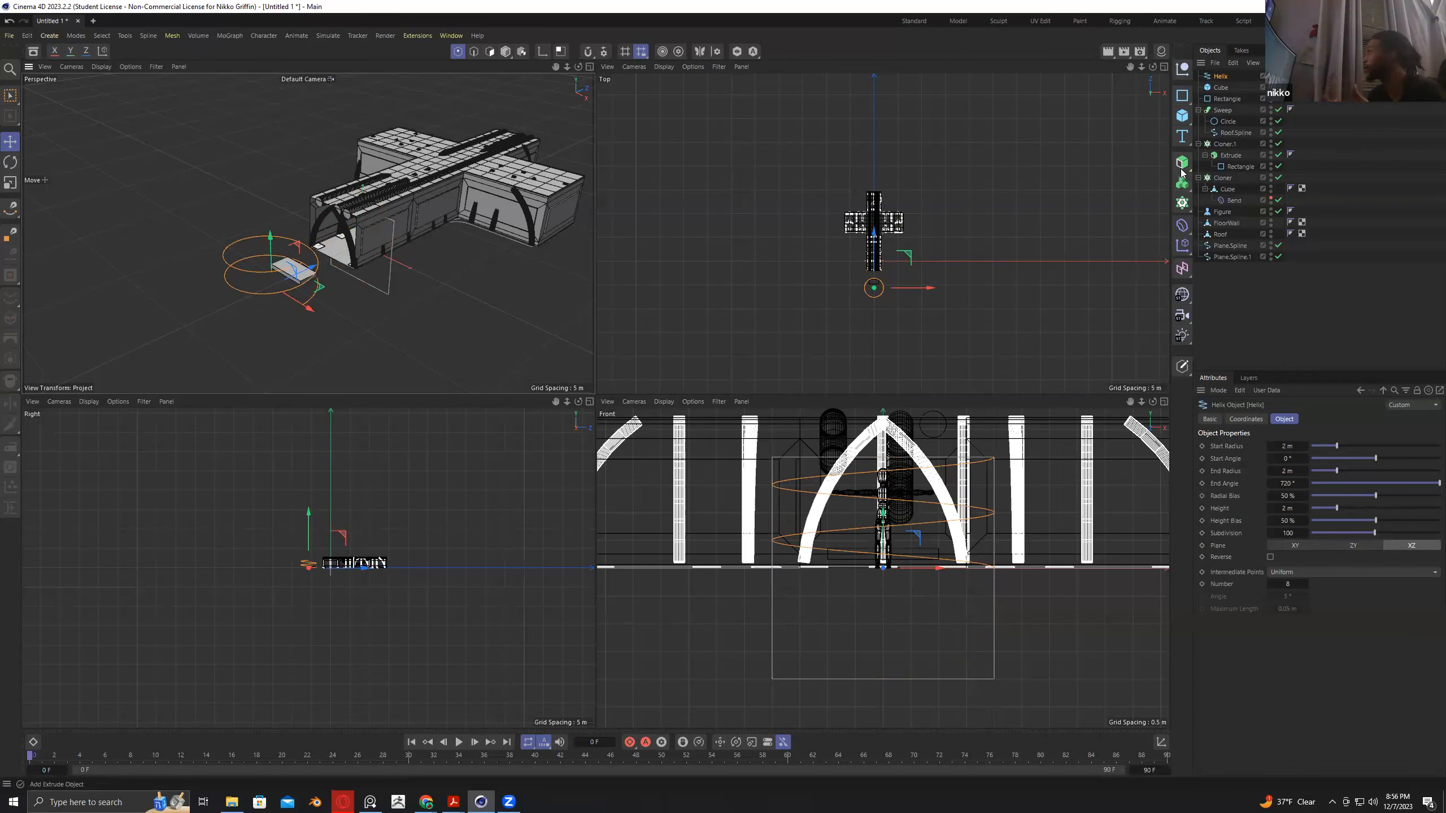
Add a Cloner and set its mode to Object.
{"action": "left_click", "coordinate": [1182, 204]}
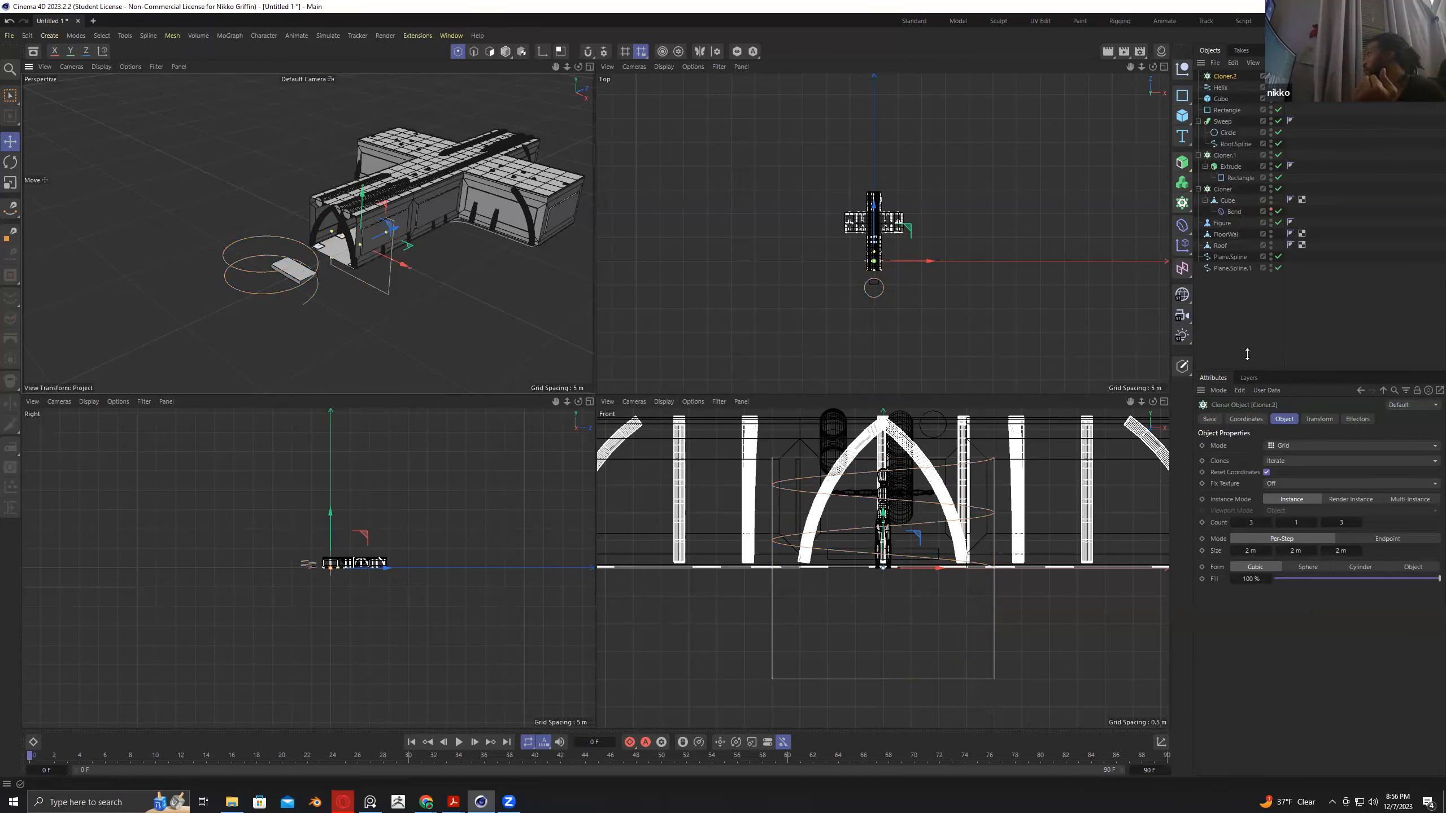
{"action": "left_click", "coordinate": [1286, 447]}
{"action": "left_click", "coordinate": [1287, 460]}
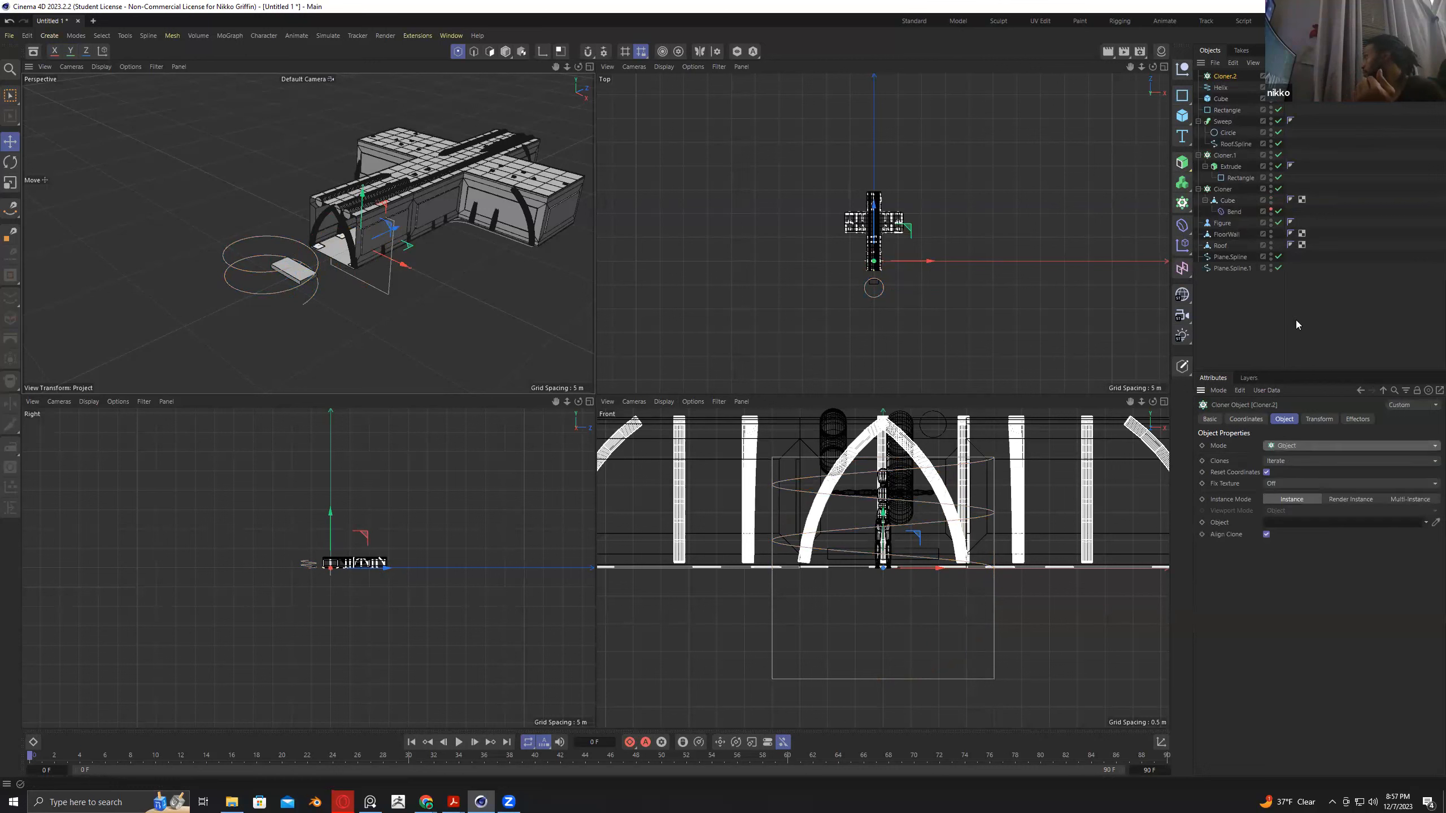
Link the Helix as the new Cloner's object, nest the slab cube under the Cloner, and set its count to 50.
{"action": "left_click_drag", "start_coordinate": [1221, 89], "coordinate": [1302, 525]}
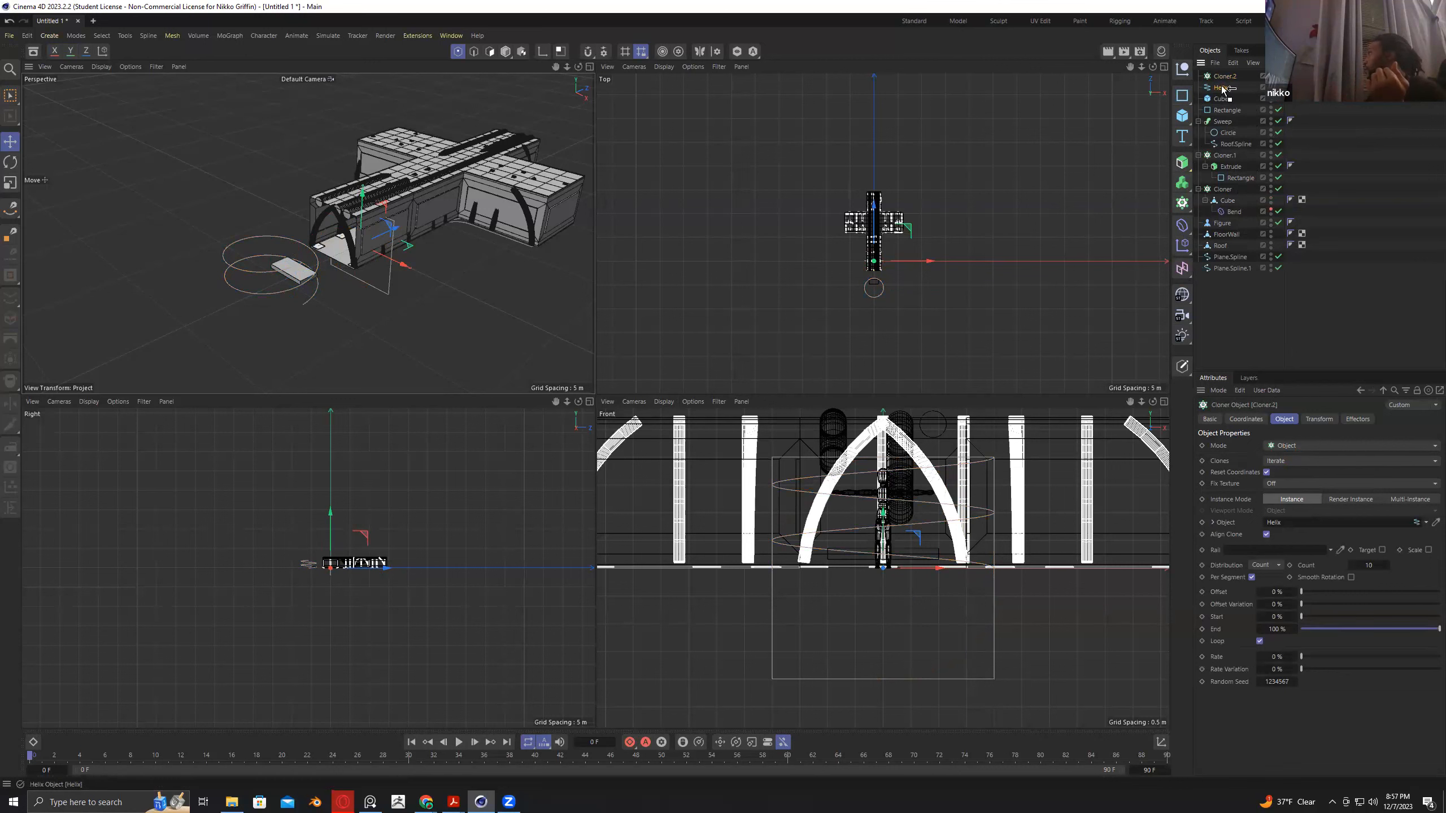
{"action": "left_click_drag", "start_coordinate": [1218, 103], "coordinate": [1220, 77]}
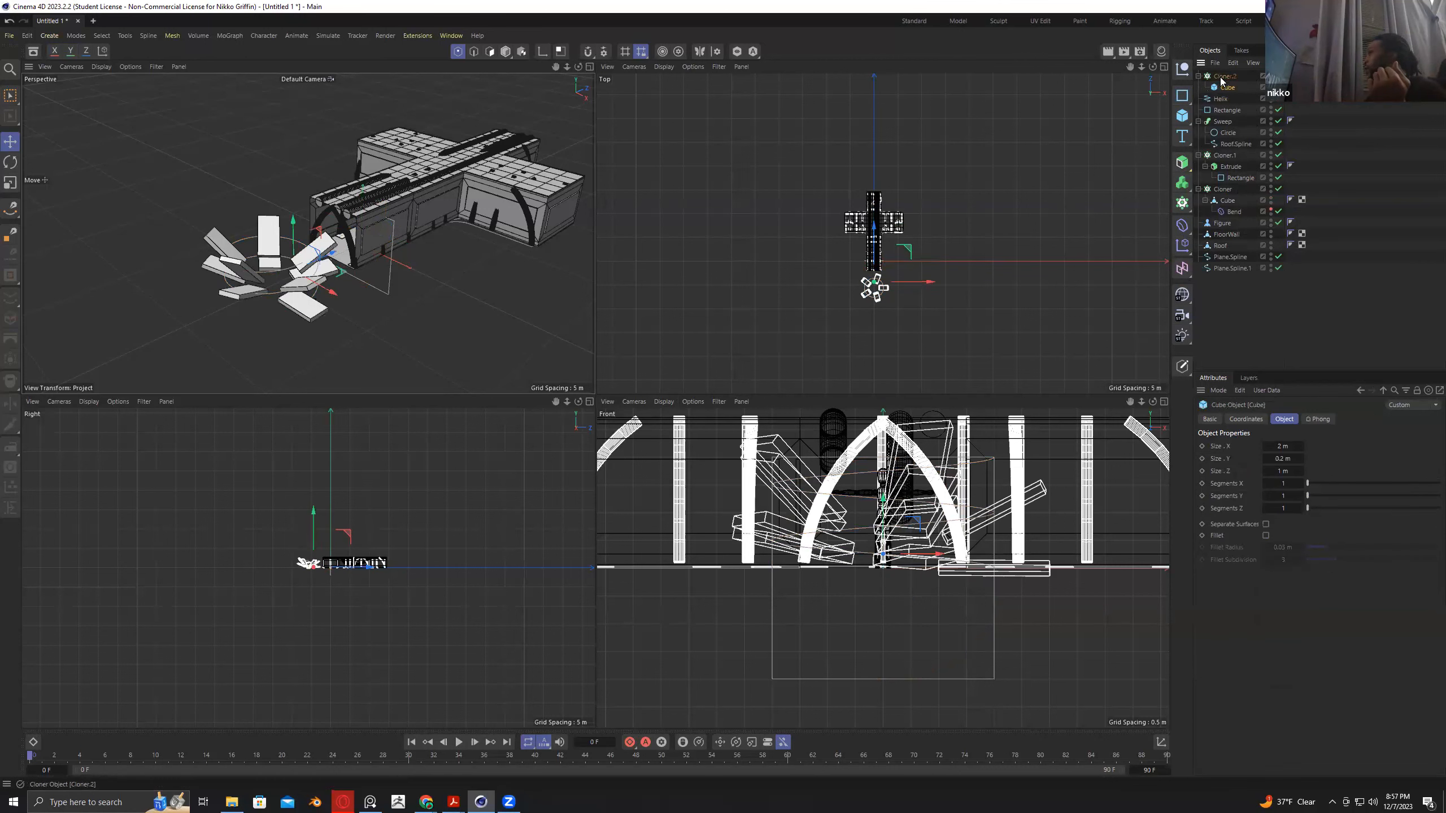
{"action": "left_click", "coordinate": [1220, 77]}
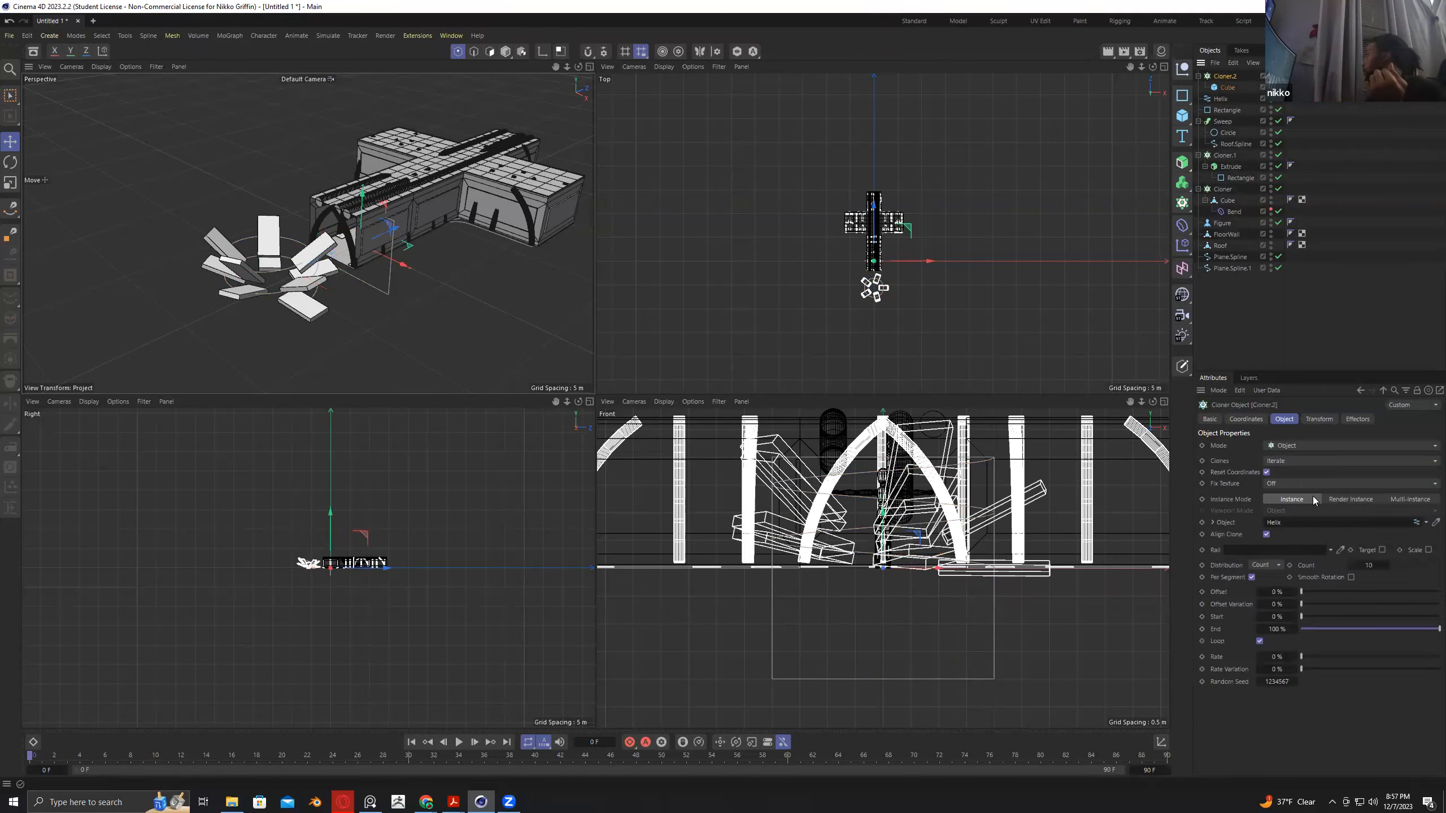
{"action": "double_click", "coordinate": [1367, 564]}
{"action": "type", "text": "50"}
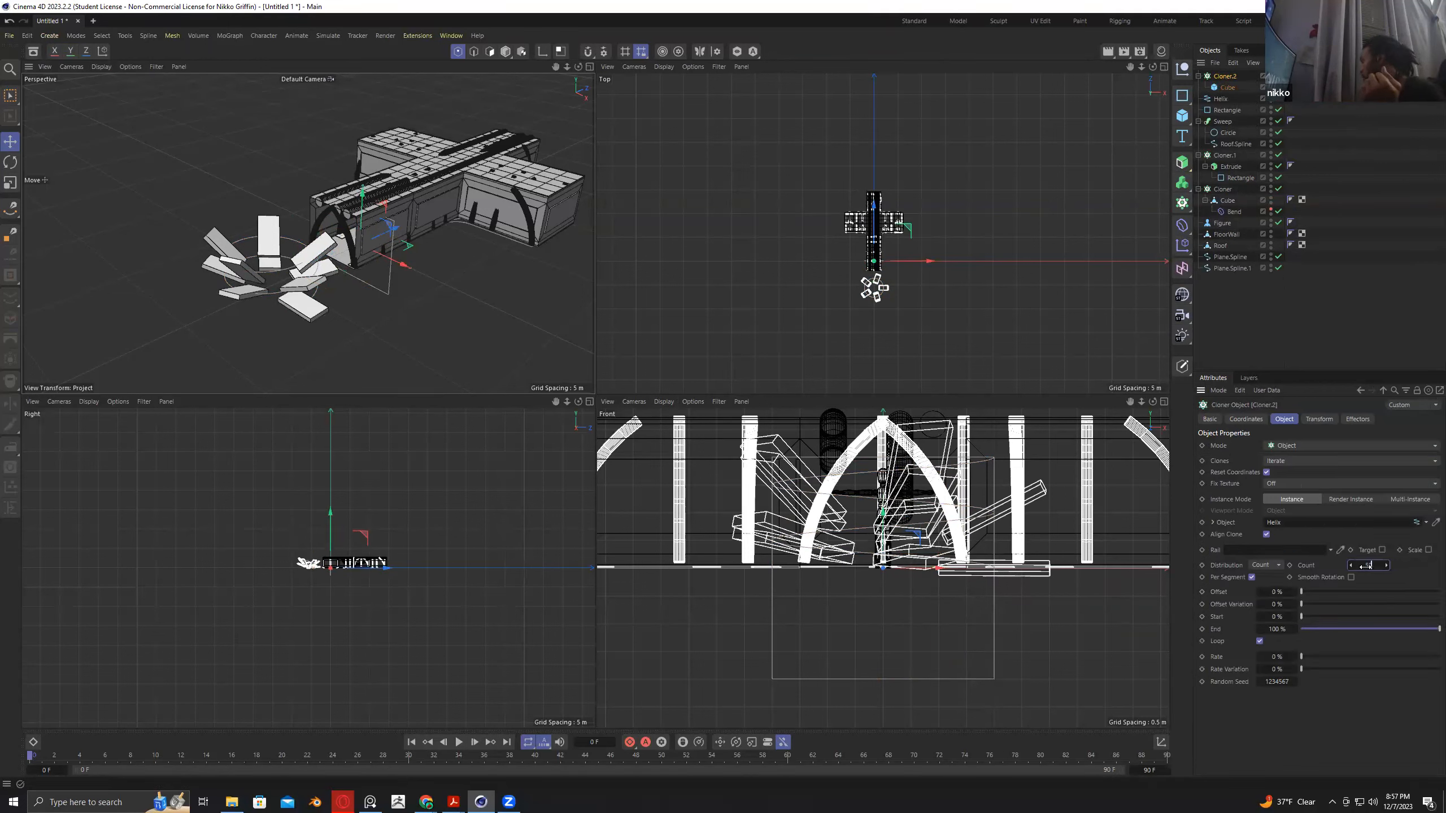
{"action": "key", "text": "Return"}
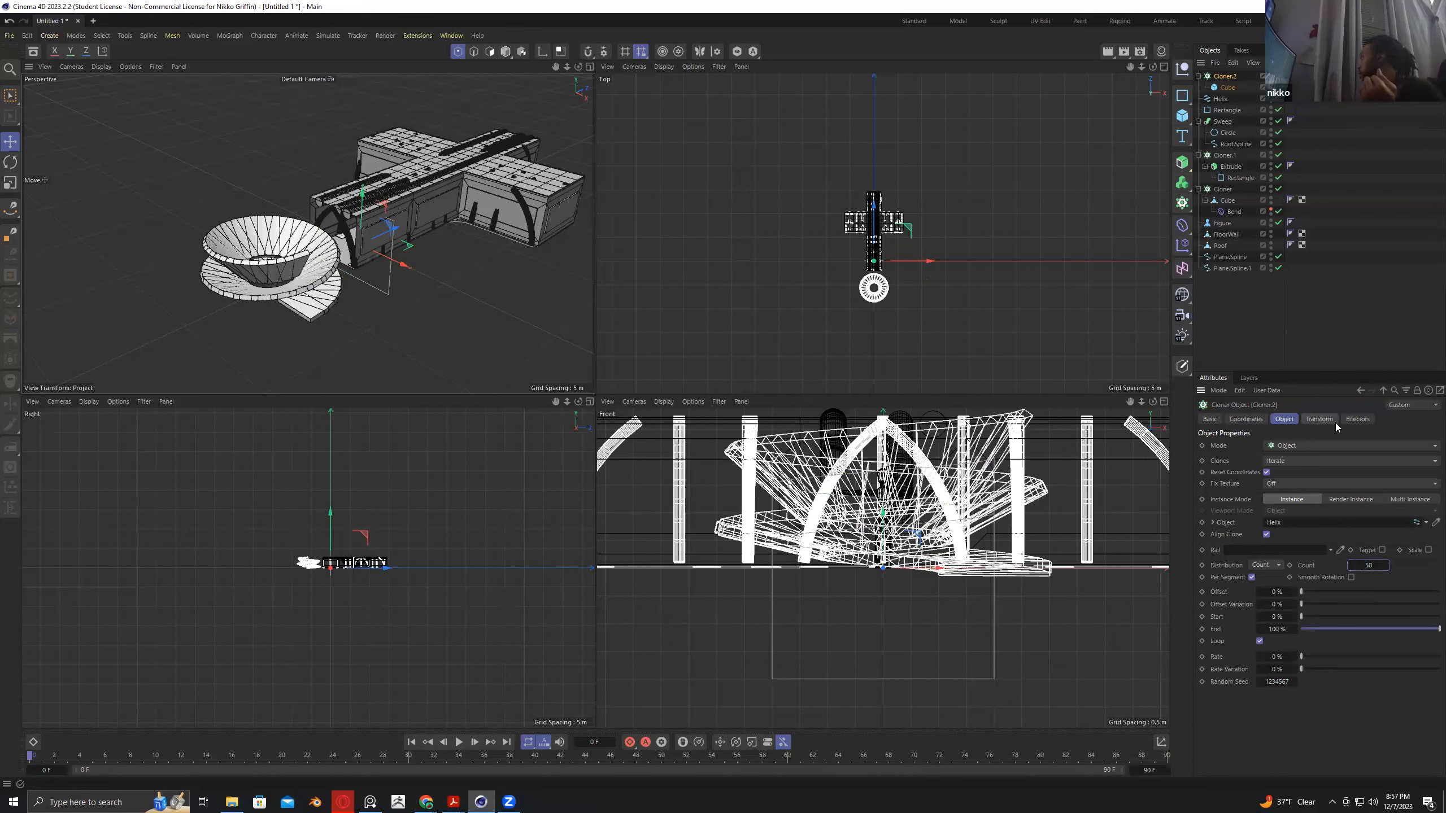
Shrink the slab cube to 0.8 m in both X and Z size.
{"action": "left_click", "coordinate": [1227, 87]}
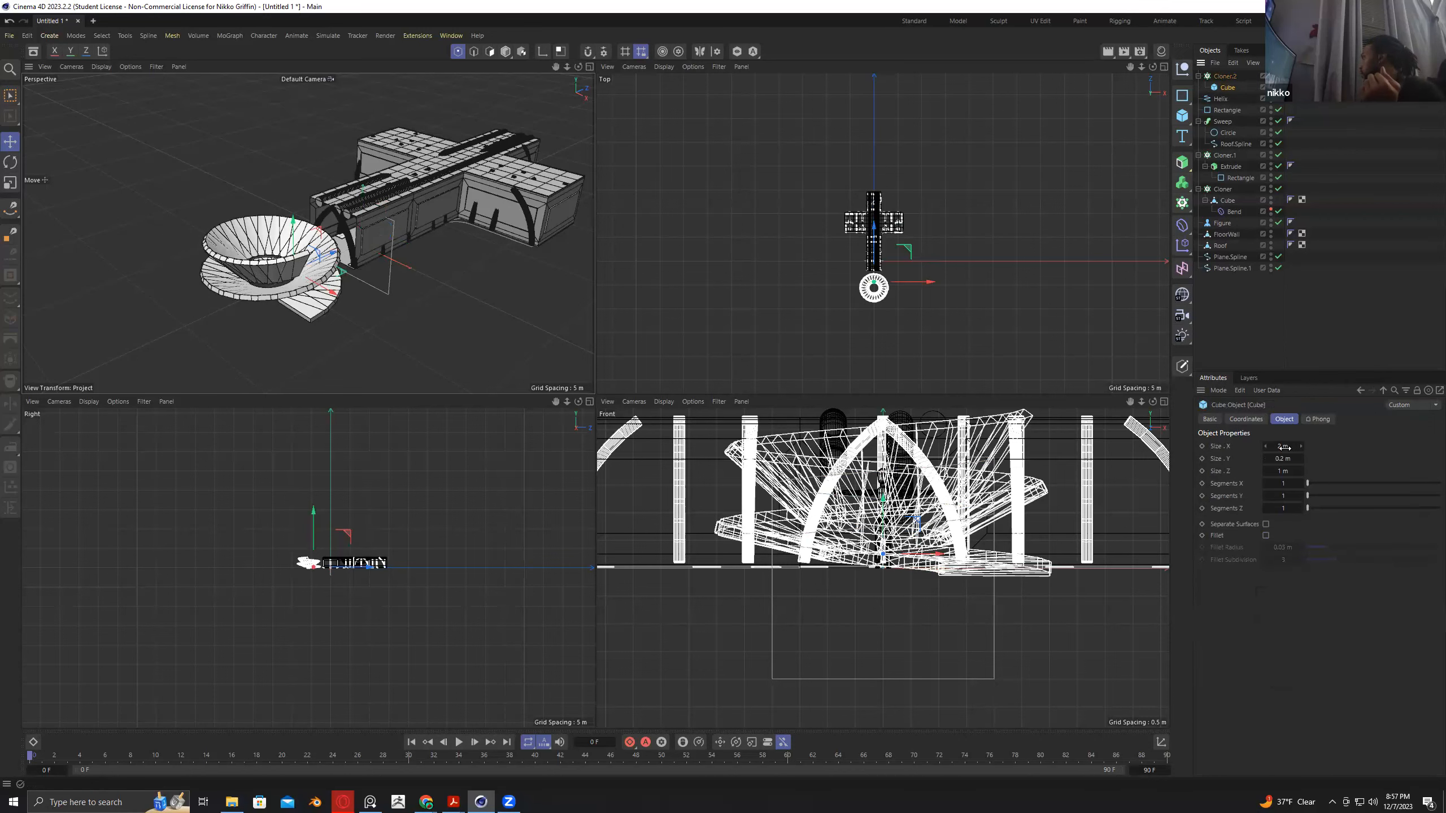
{"action": "left_click_drag", "start_coordinate": [1282, 446], "coordinate": [1279, 446]}
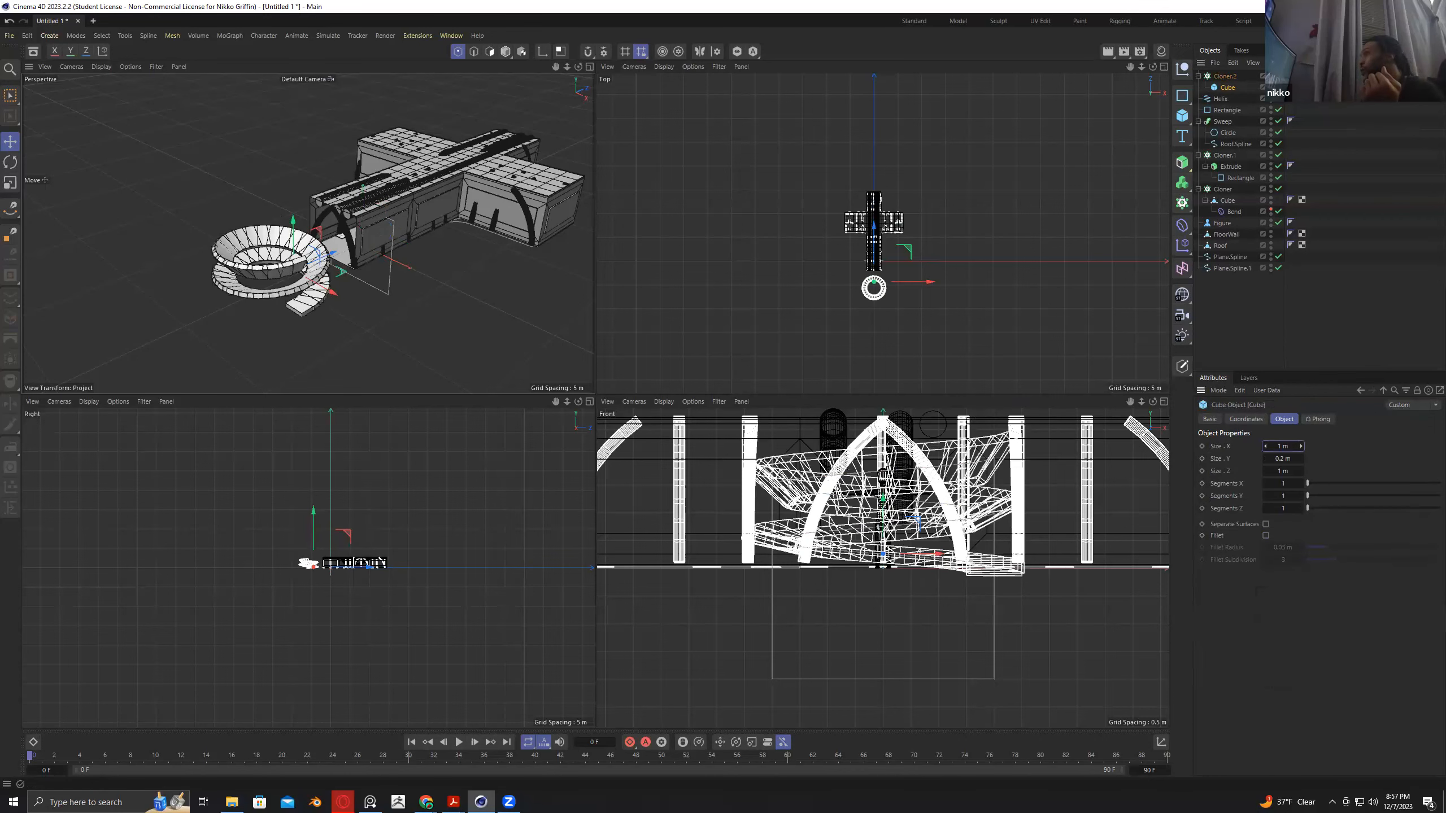
{"action": "left_click", "coordinate": [1283, 446]}
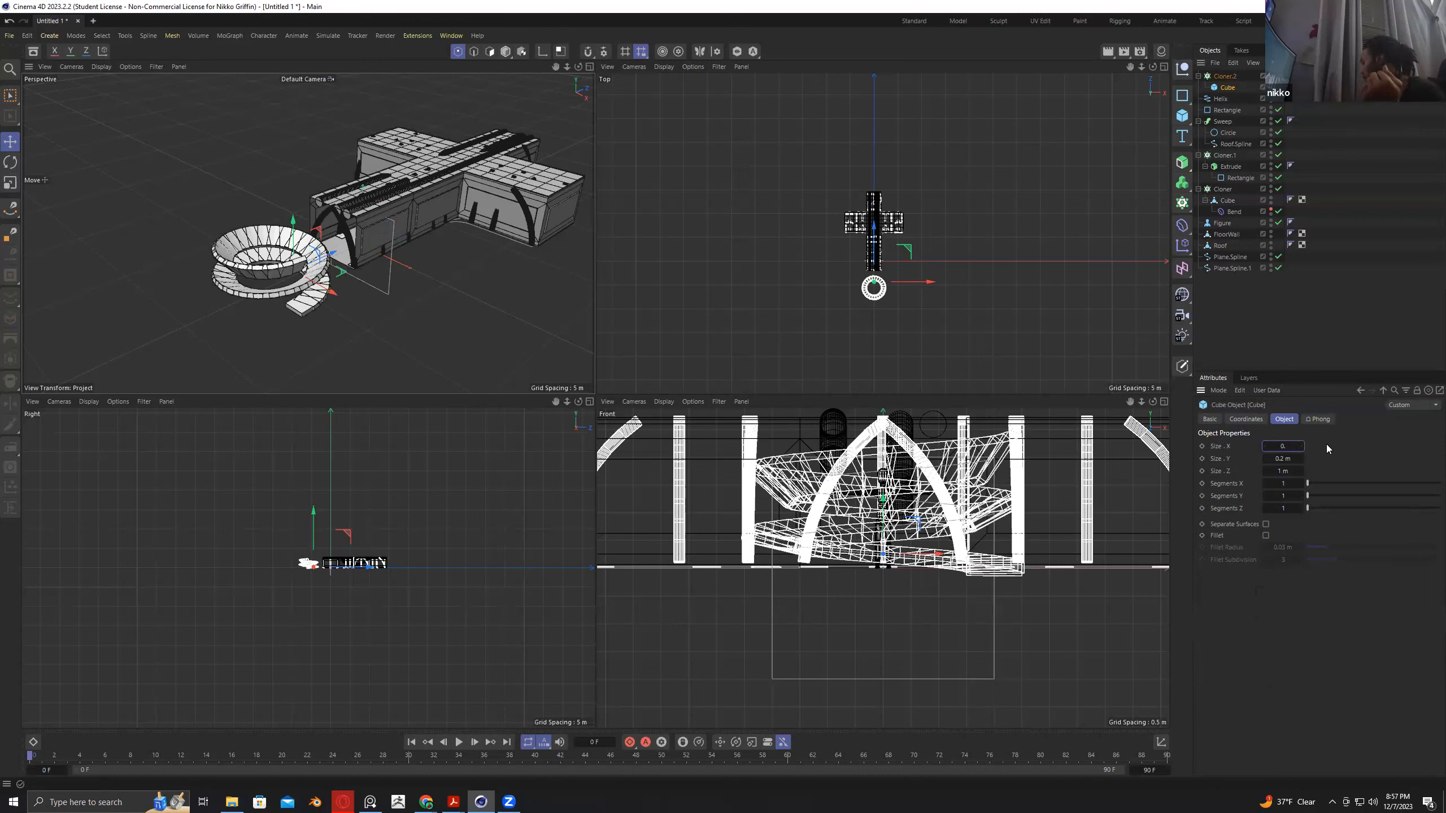
{"action": "key", "text": "Return"}
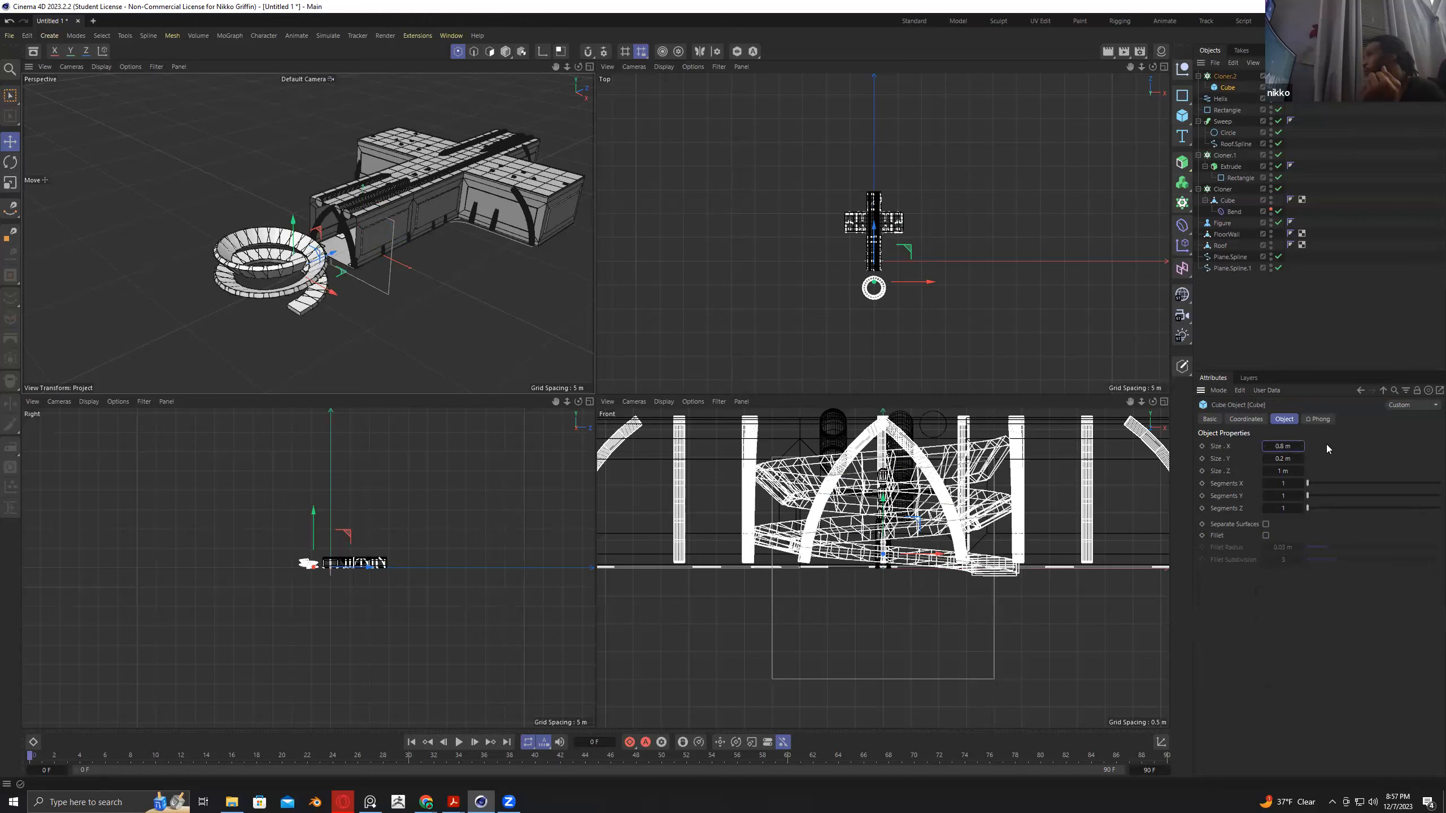
{"action": "left_click", "coordinate": [1284, 470]}
{"action": "type", "text": "0.5"}
{"action": "key", "text": "Return"}
{"action": "left_click", "coordinate": [1283, 458]}
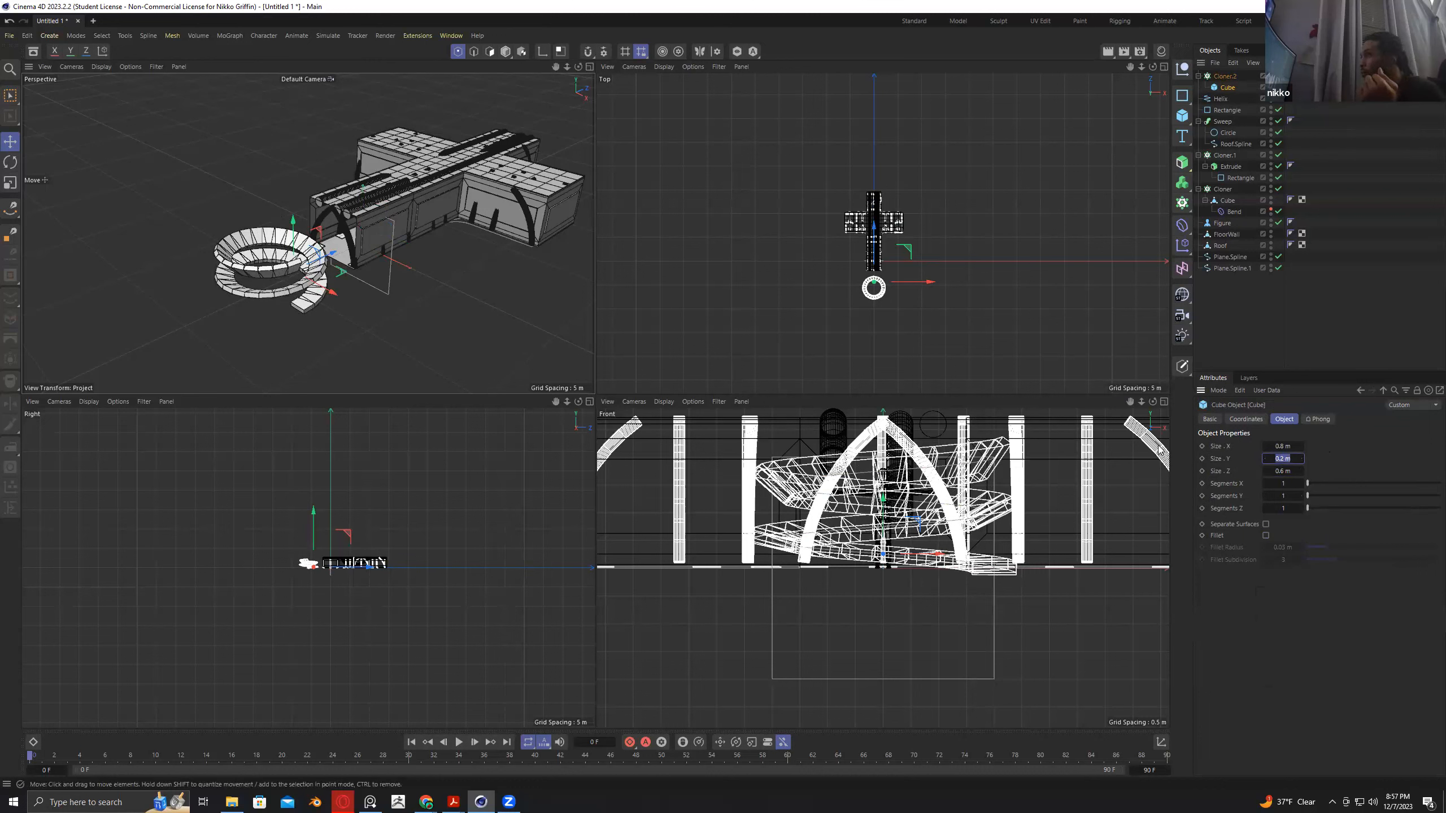
{"action": "key", "text": "Tab"}
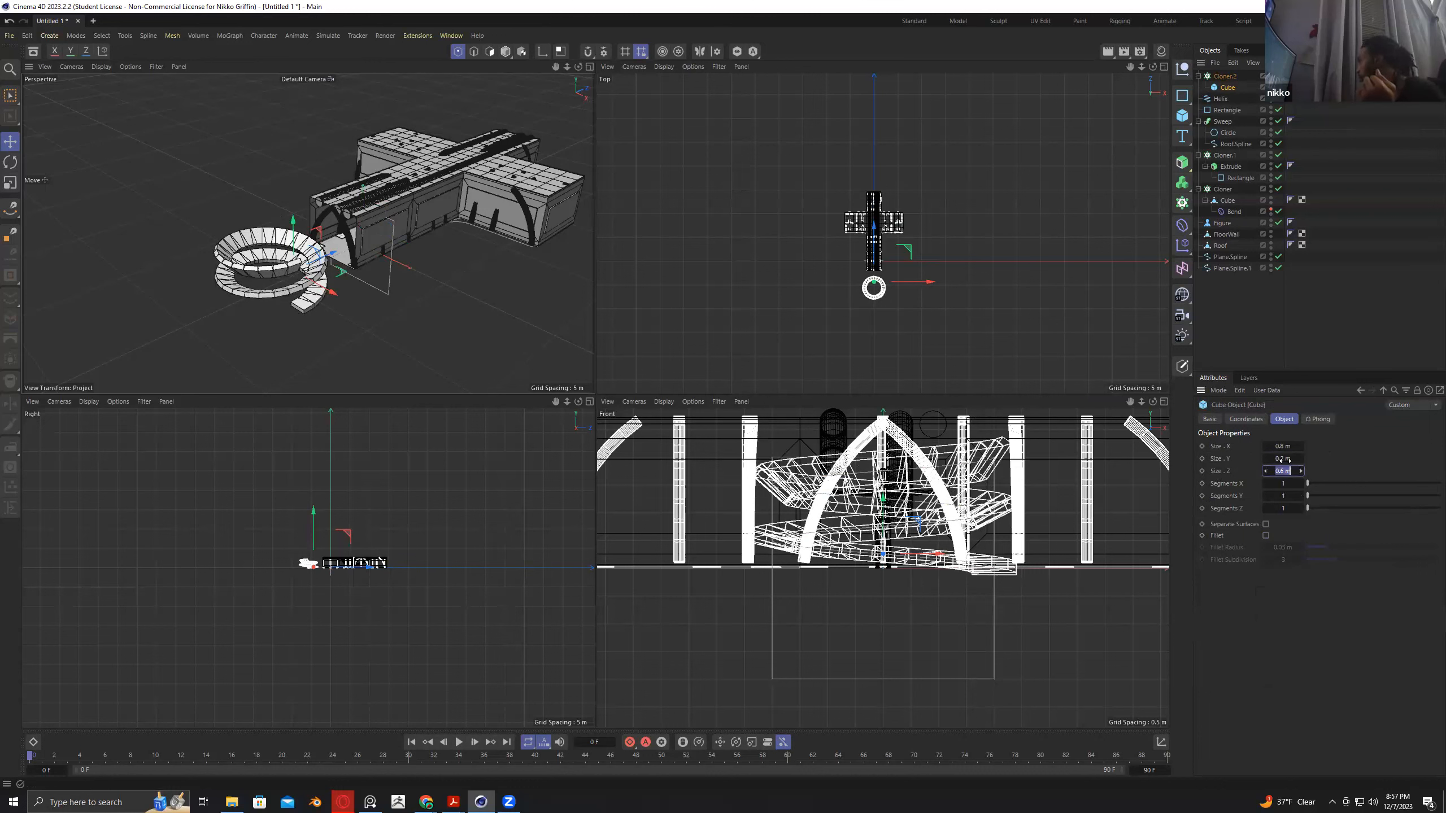
Try a start radius and end radius of 4 m on the Helix.
{"action": "left_click", "coordinate": [1221, 99]}
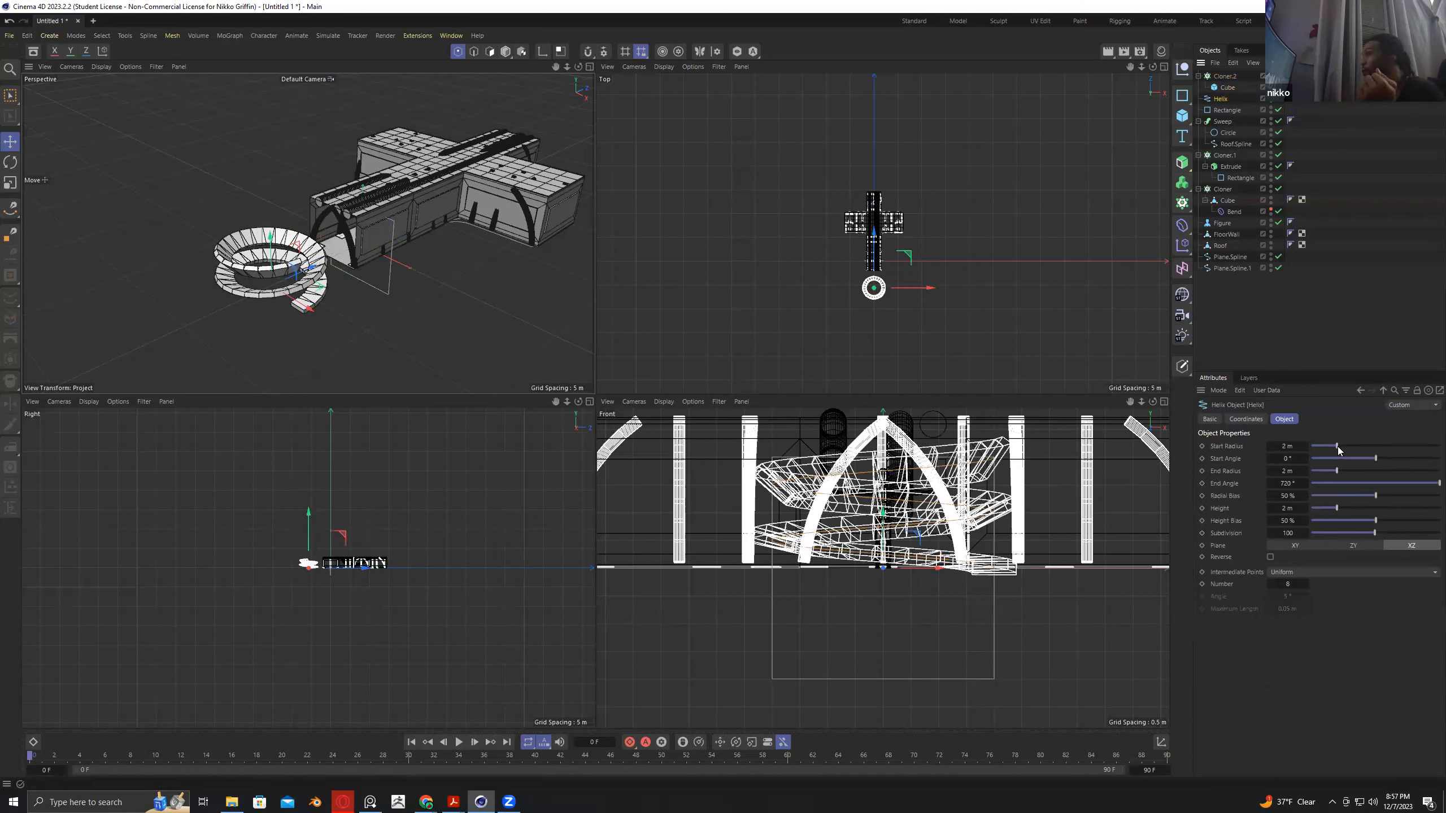
{"action": "double_click", "coordinate": [1287, 446]}
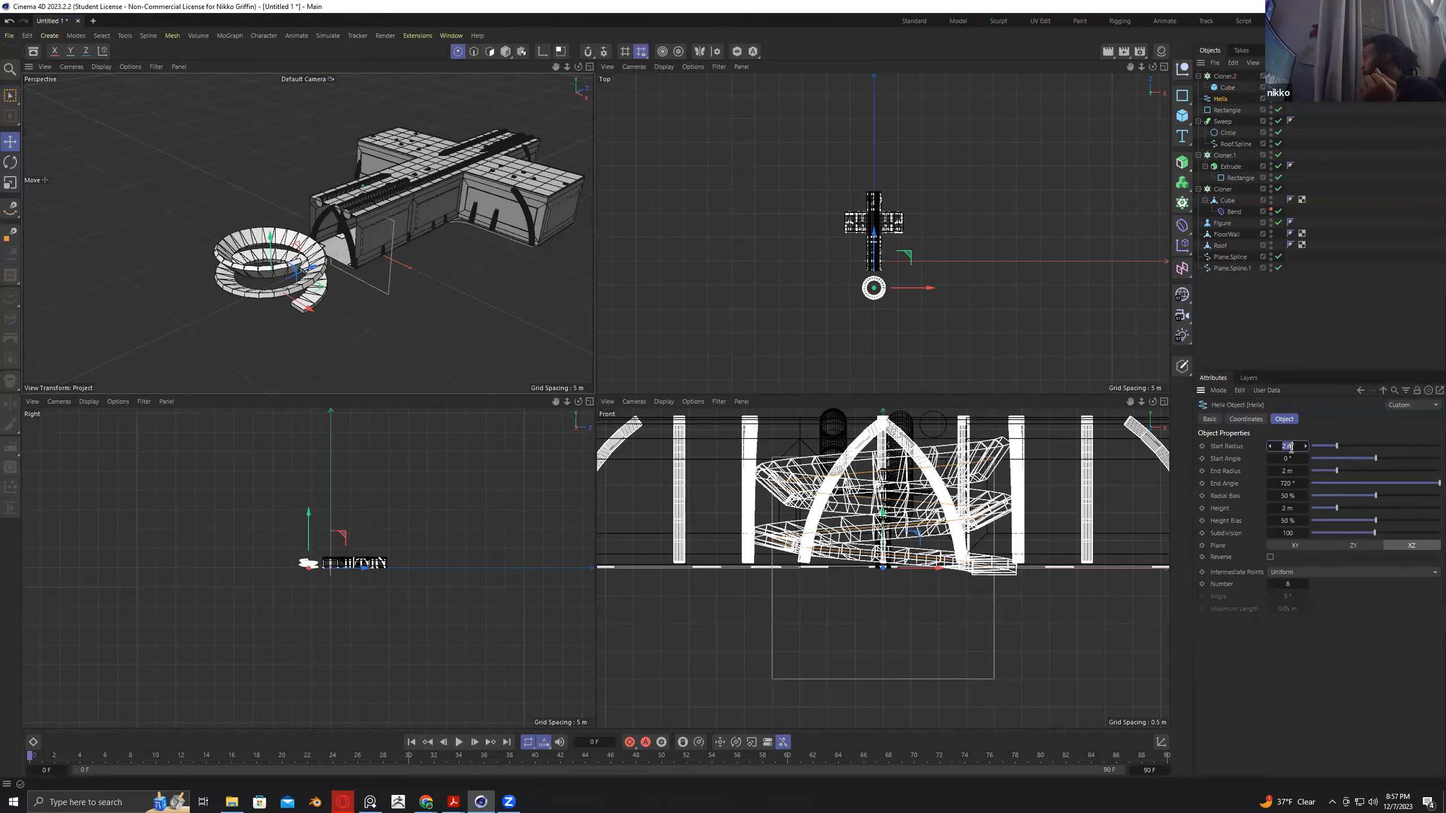
{"action": "type", "text": "4"}
{"action": "key", "text": "Return"}
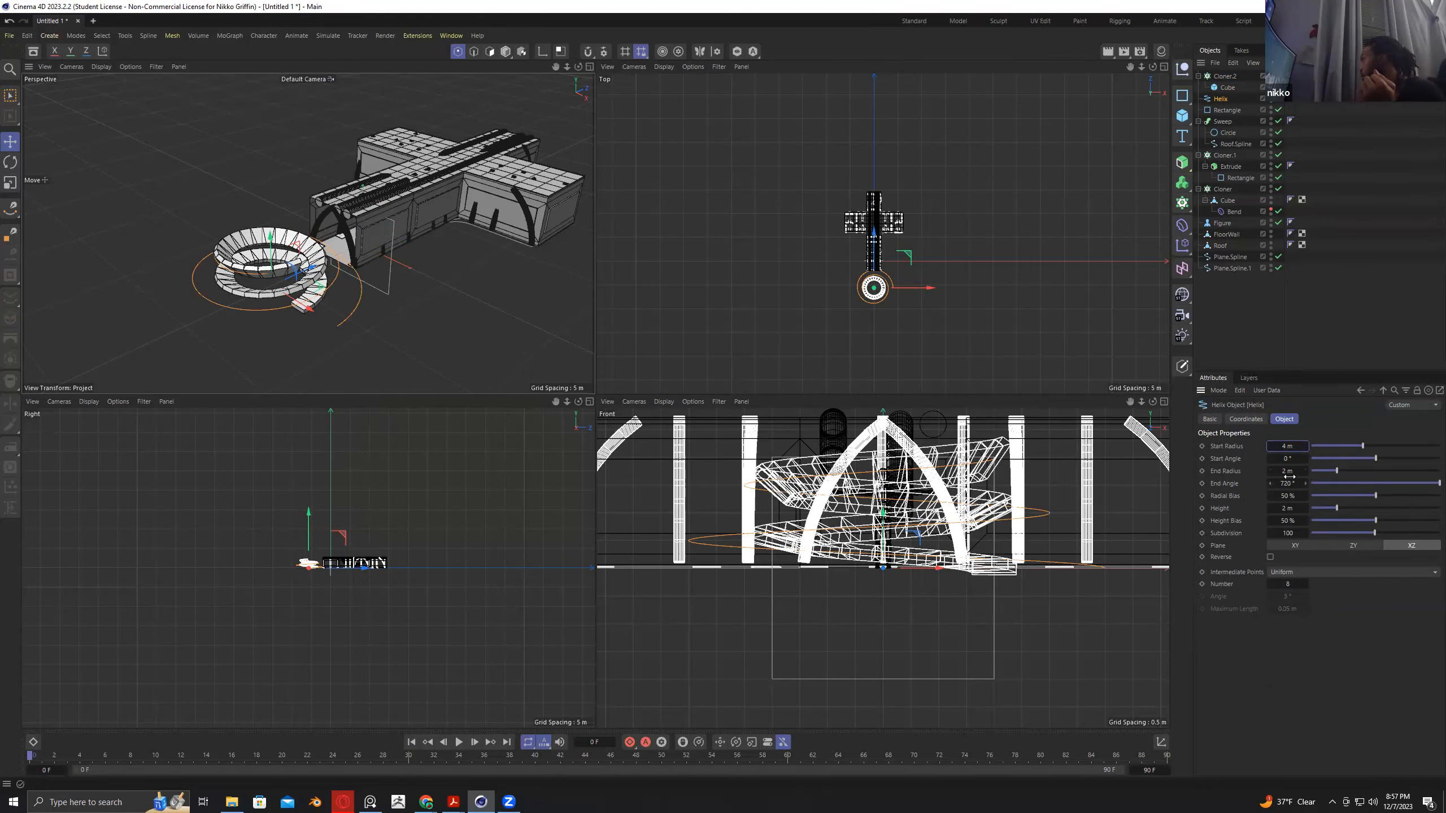
{"action": "left_click", "coordinate": [1288, 471]}
{"action": "type", "text": "4"}
{"action": "key", "text": "Return"}
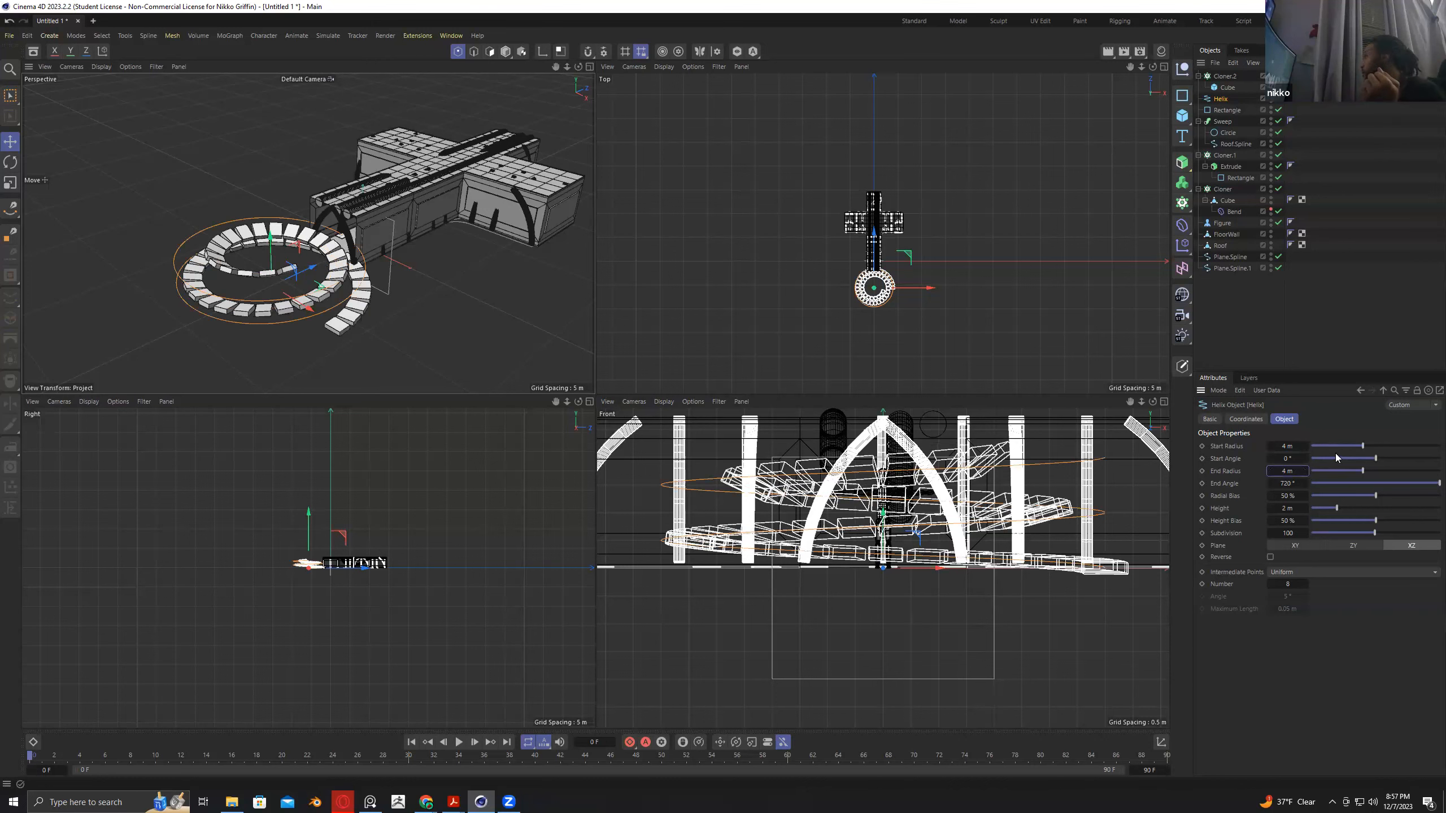
Set the Helix's start radius to 2 m, its end radius to about 2.77 m, and its height to 10 m.
{"action": "left_click", "coordinate": [1289, 446]}
{"action": "type", "text": "2"}
{"action": "key", "text": "Return"}
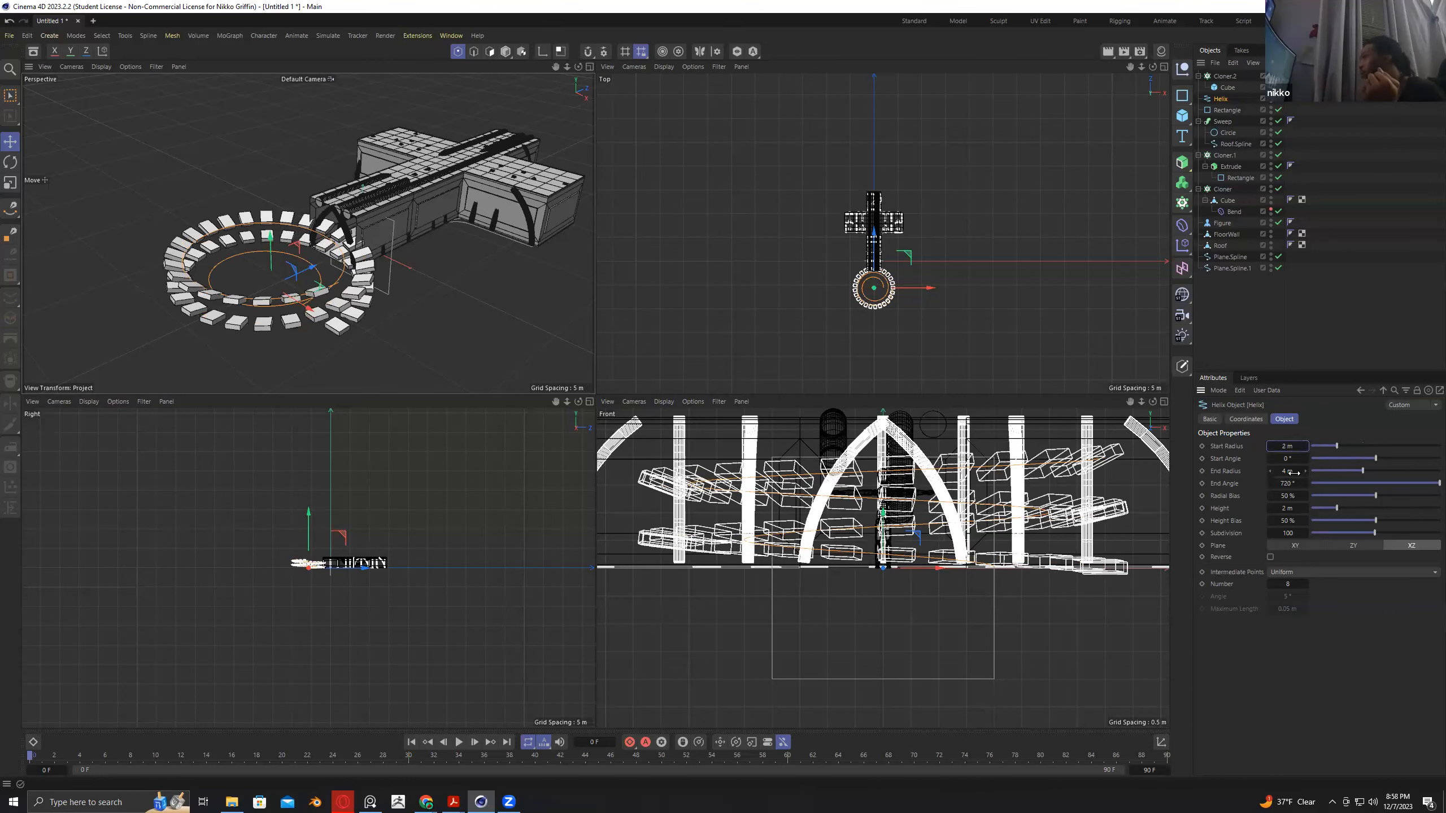
{"action": "left_click", "coordinate": [1288, 471]}
{"action": "type", "text": "0"}
{"action": "key", "text": "Return"}
{"action": "left_click_drag", "start_coordinate": [1288, 471], "coordinate": [1298, 471]}
{"action": "left_click", "coordinate": [1306, 471]}
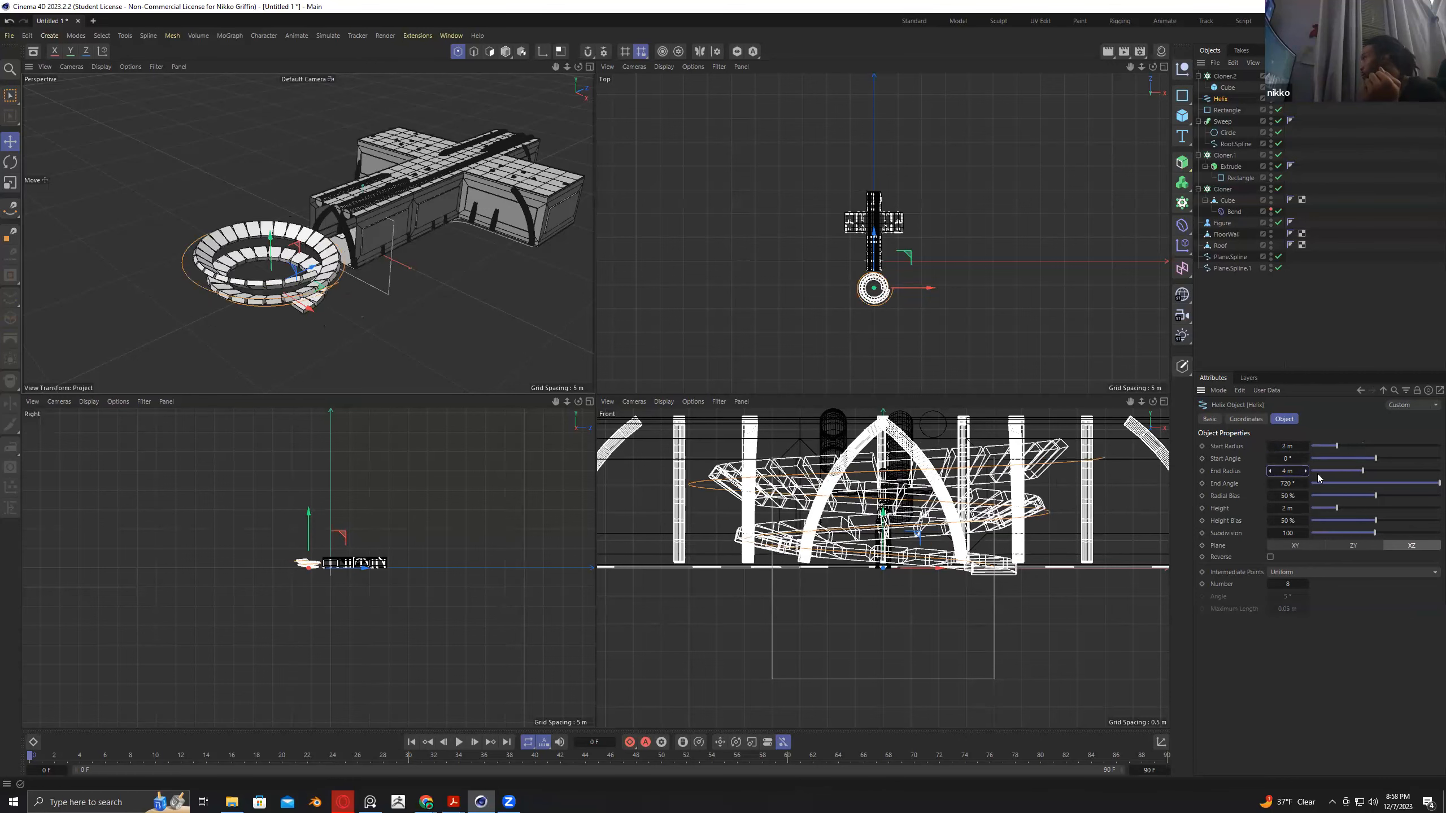
{"action": "left_click", "coordinate": [1360, 476]}
{"action": "left_click_drag", "start_coordinate": [1360, 475], "coordinate": [1439, 496]}
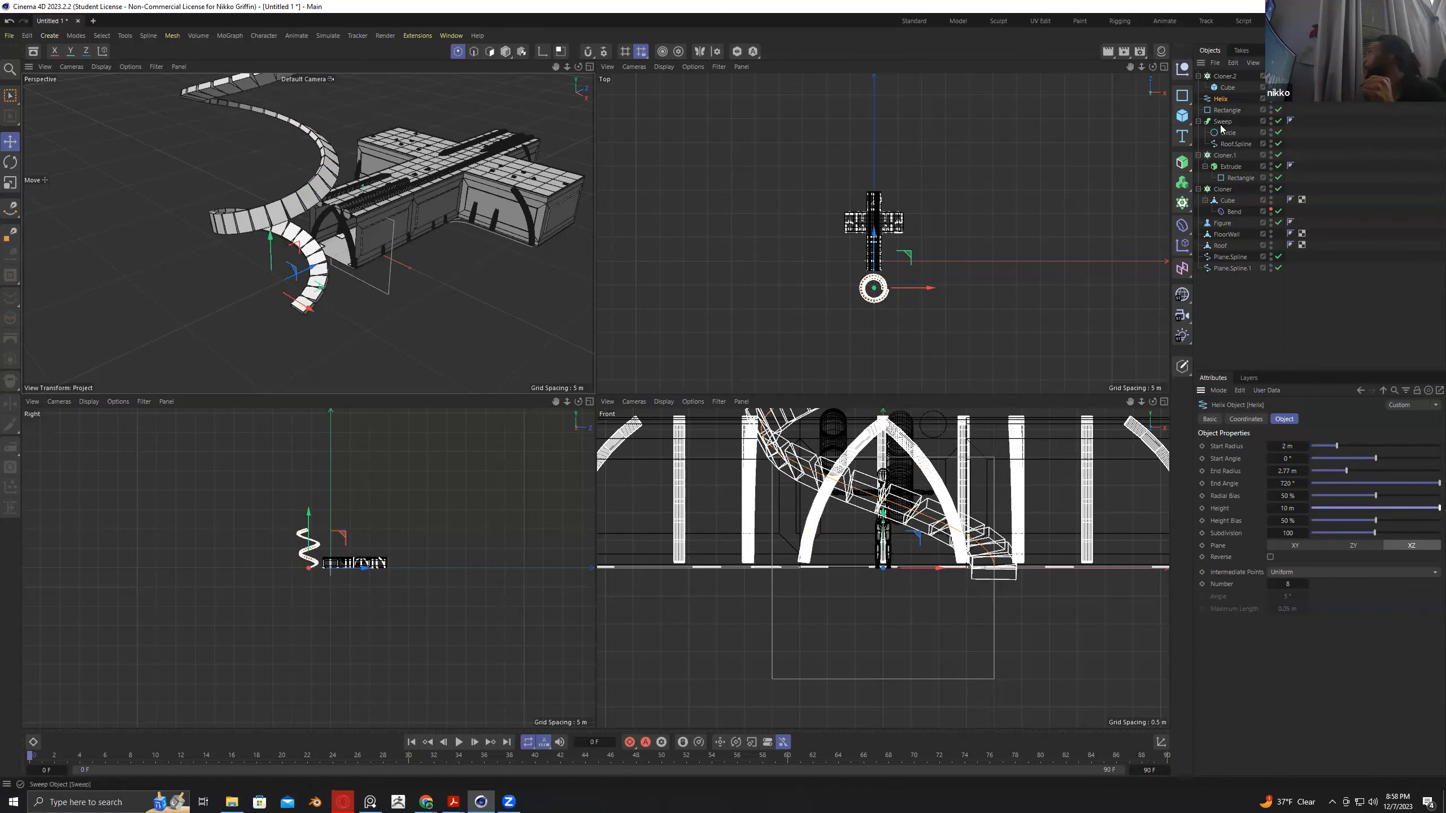
Try rotating the staircase clones in heading through the Cloner's transform, then reset R.H to 0°.
{"action": "left_click", "coordinate": [1224, 76]}
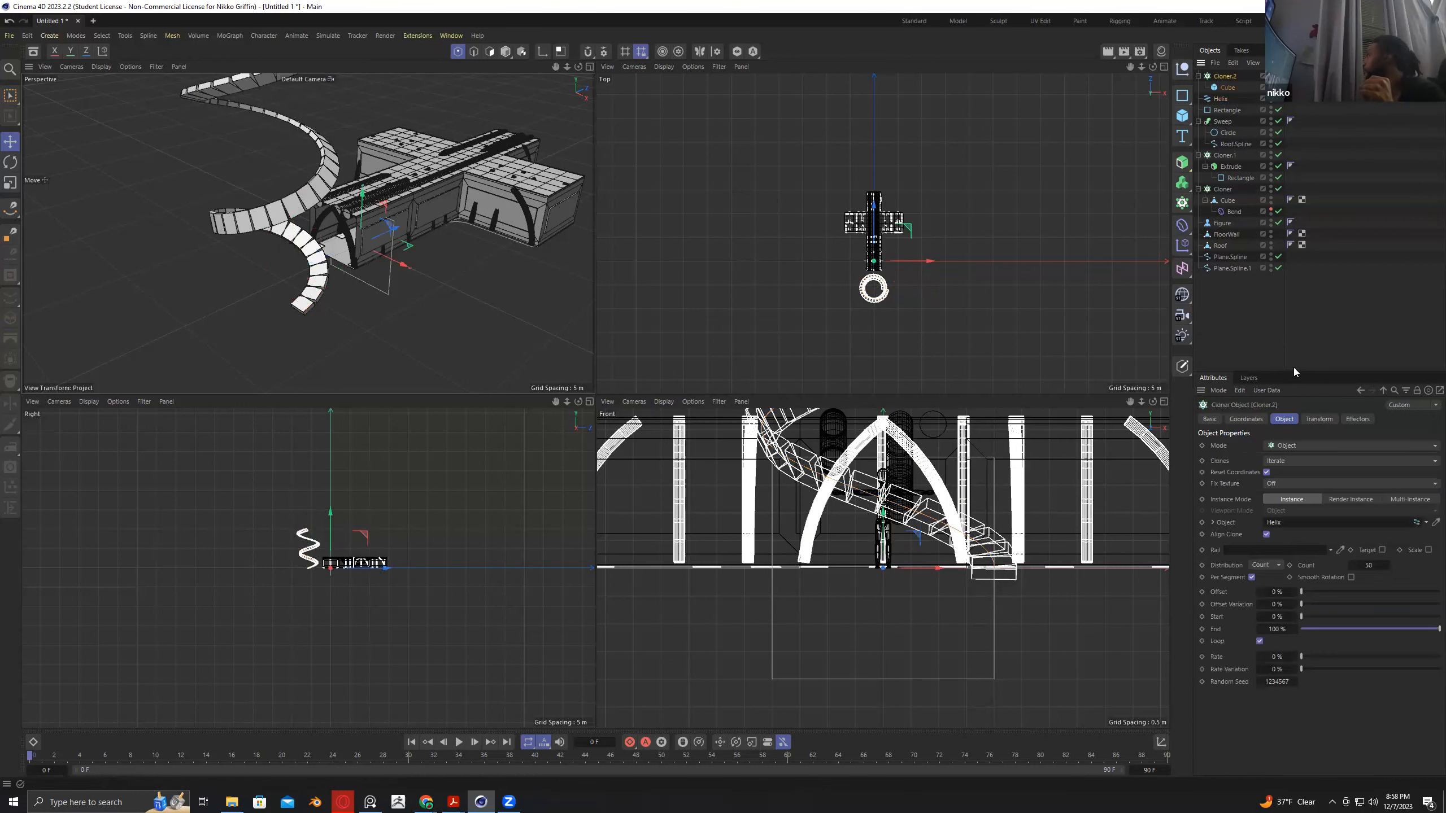
{"action": "left_click", "coordinate": [1317, 419]}
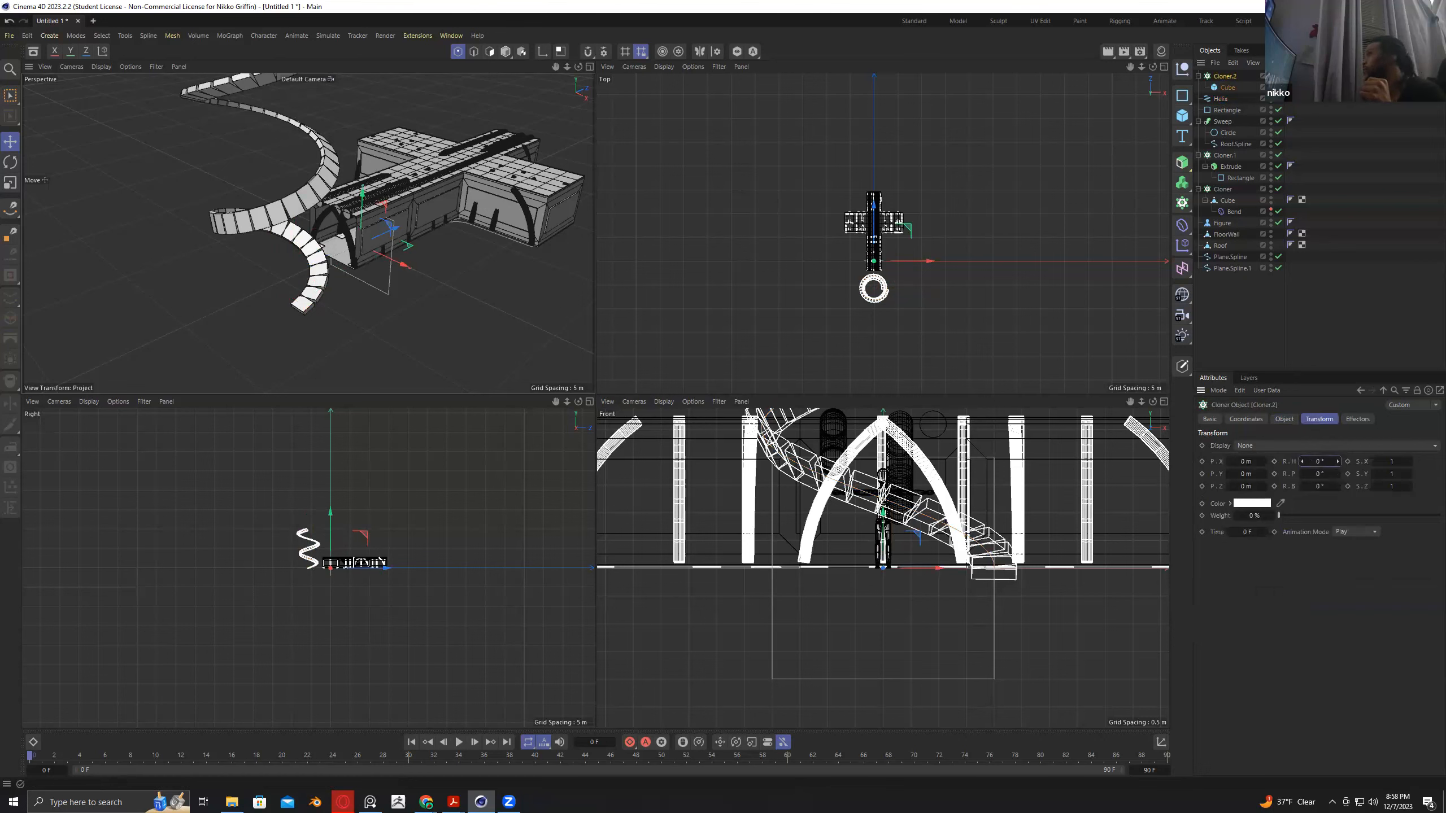
{"action": "left_click_drag", "start_coordinate": [1319, 461], "coordinate": [1323, 462]}
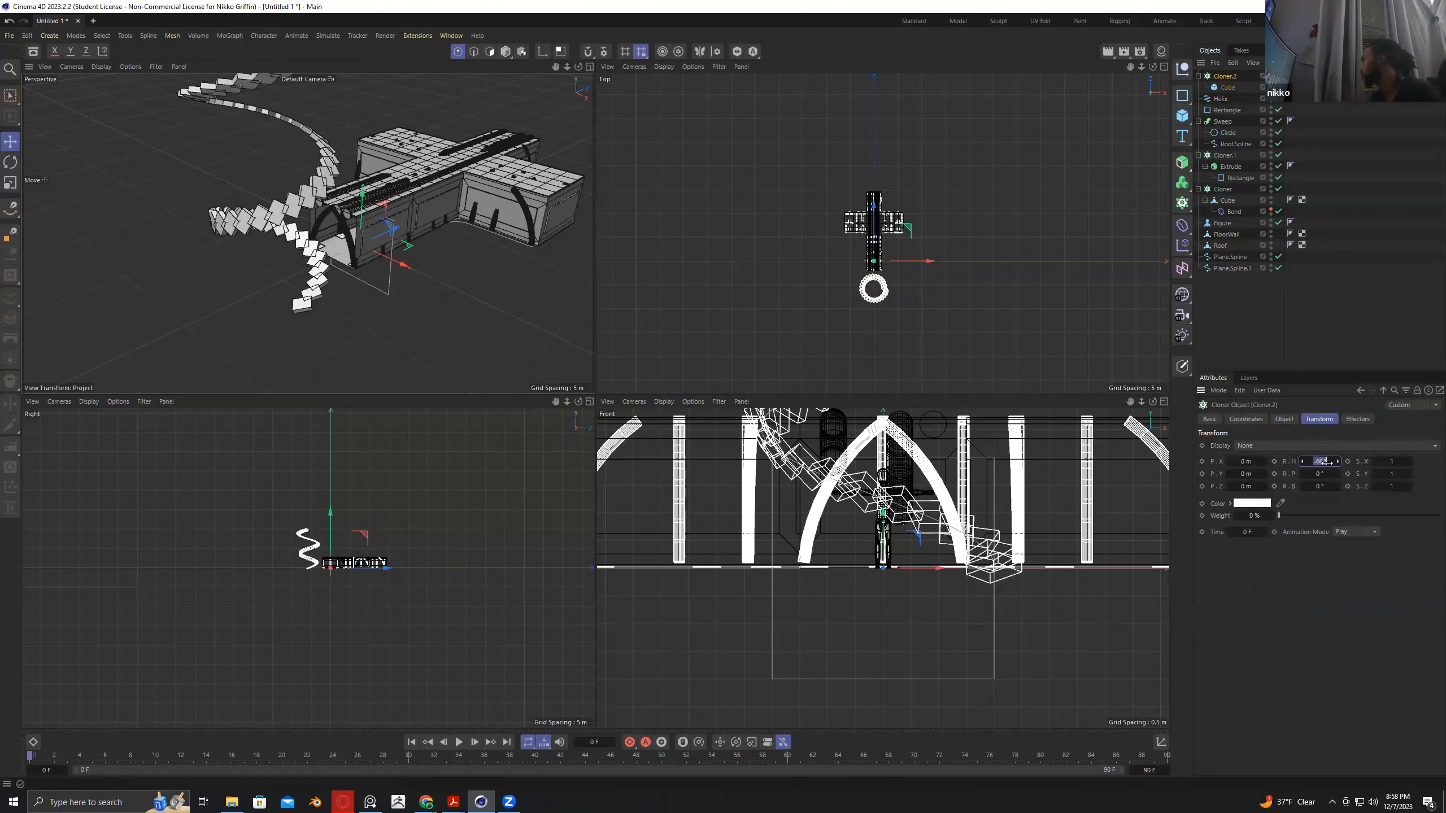
{"action": "type", "text": "0"}
{"action": "key", "text": "Return"}
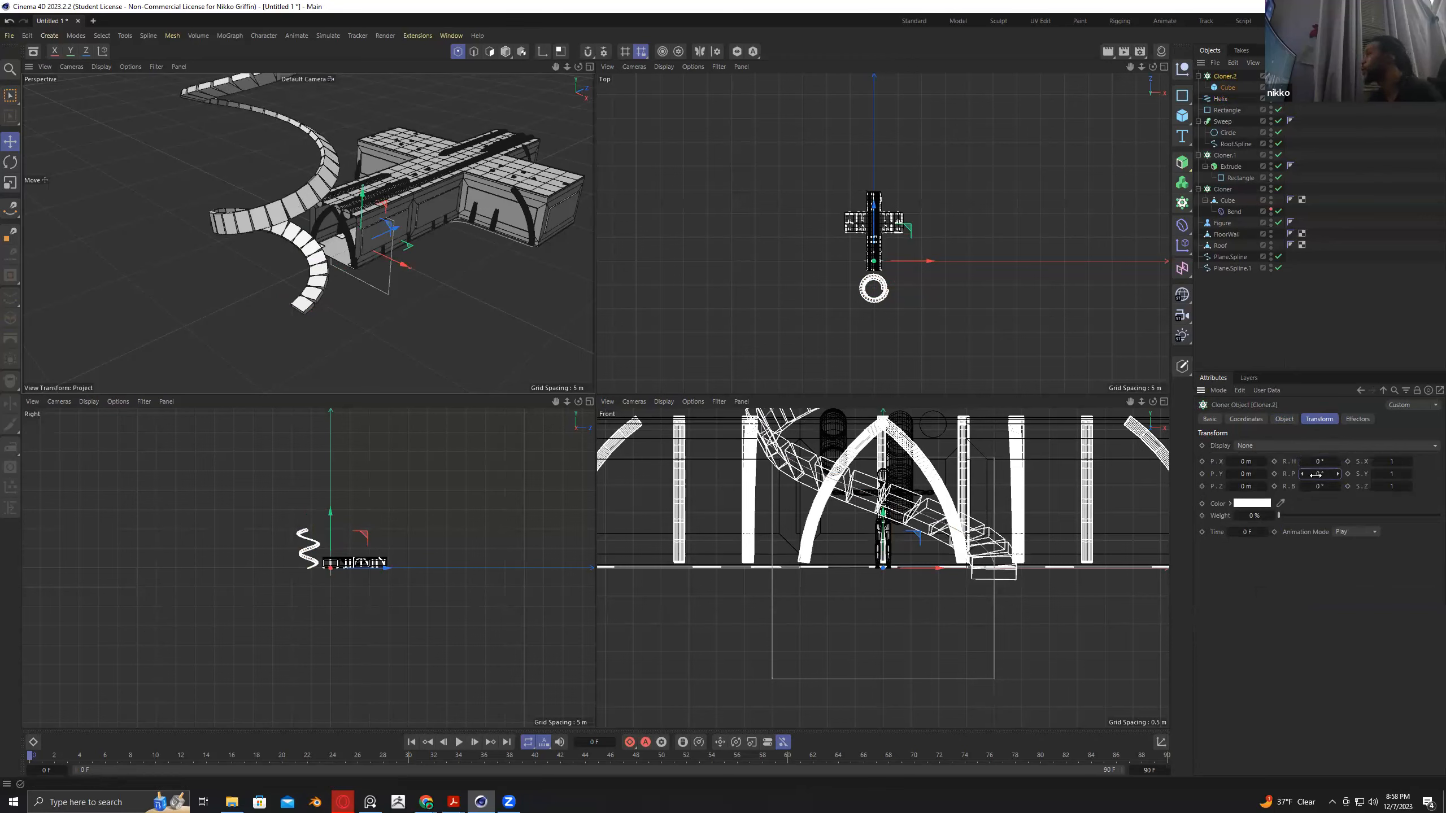
Rotate the staircase clones to a pitch of about 173° and a bank of 90° in the Cloner's transform.
{"action": "mouse_move", "coordinate": [1319, 473]}
{"action": "left_mouse_down"}
{"action": "mouse_move", "coordinate": [1355, 473]}
{"action": "mouse_move", "coordinate": [1321, 487]}
{"action": "left_mouse_up"}
{"action": "type", "text": "45"}
{"action": "key", "text": "Return"}
{"action": "left_click_drag", "start_coordinate": [424, 268], "coordinate": [529, 212], "text": "alt"}
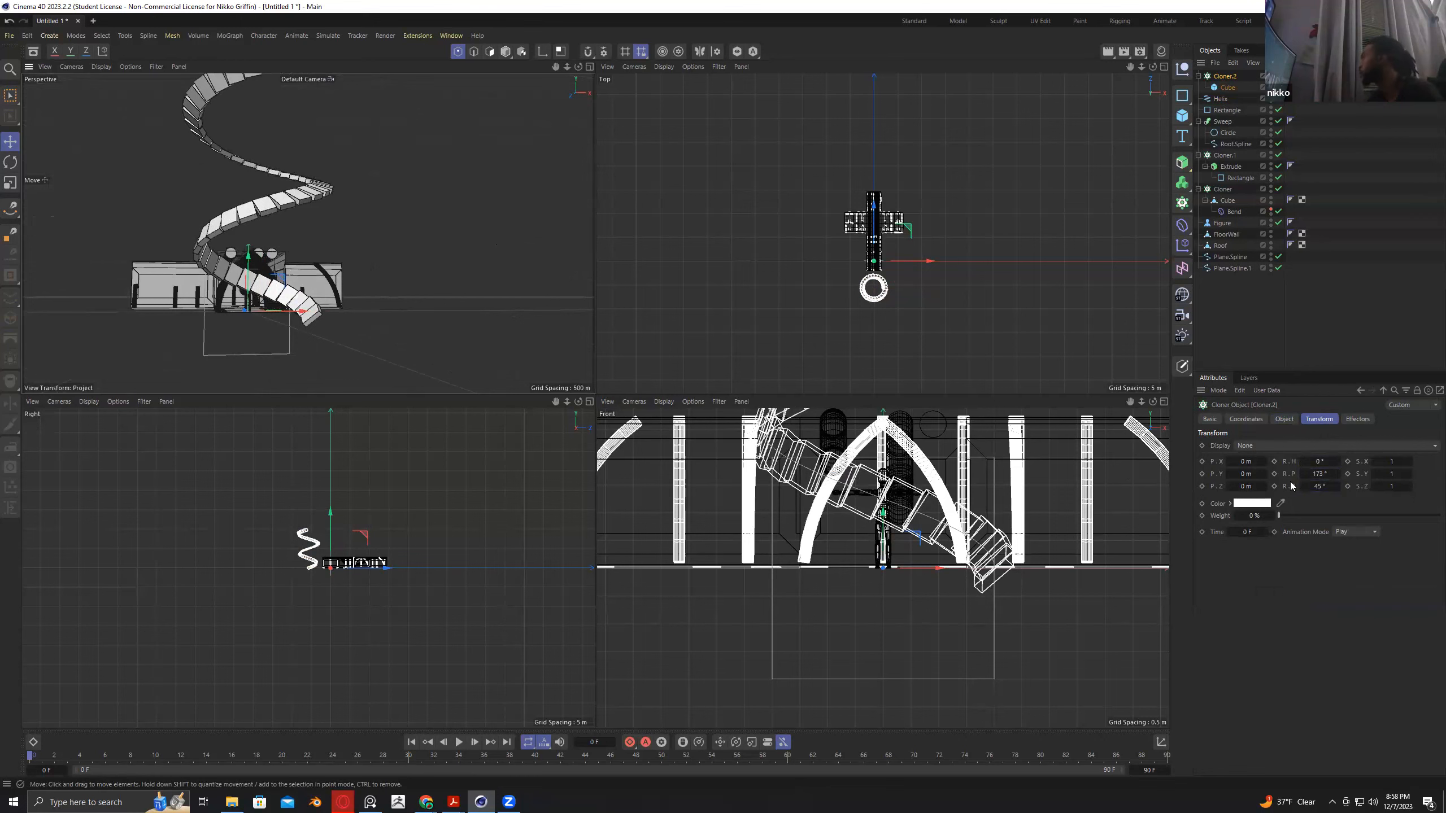
{"action": "double_click", "coordinate": [1320, 486]}
{"action": "type", "text": "90"}
{"action": "key", "text": "Return"}
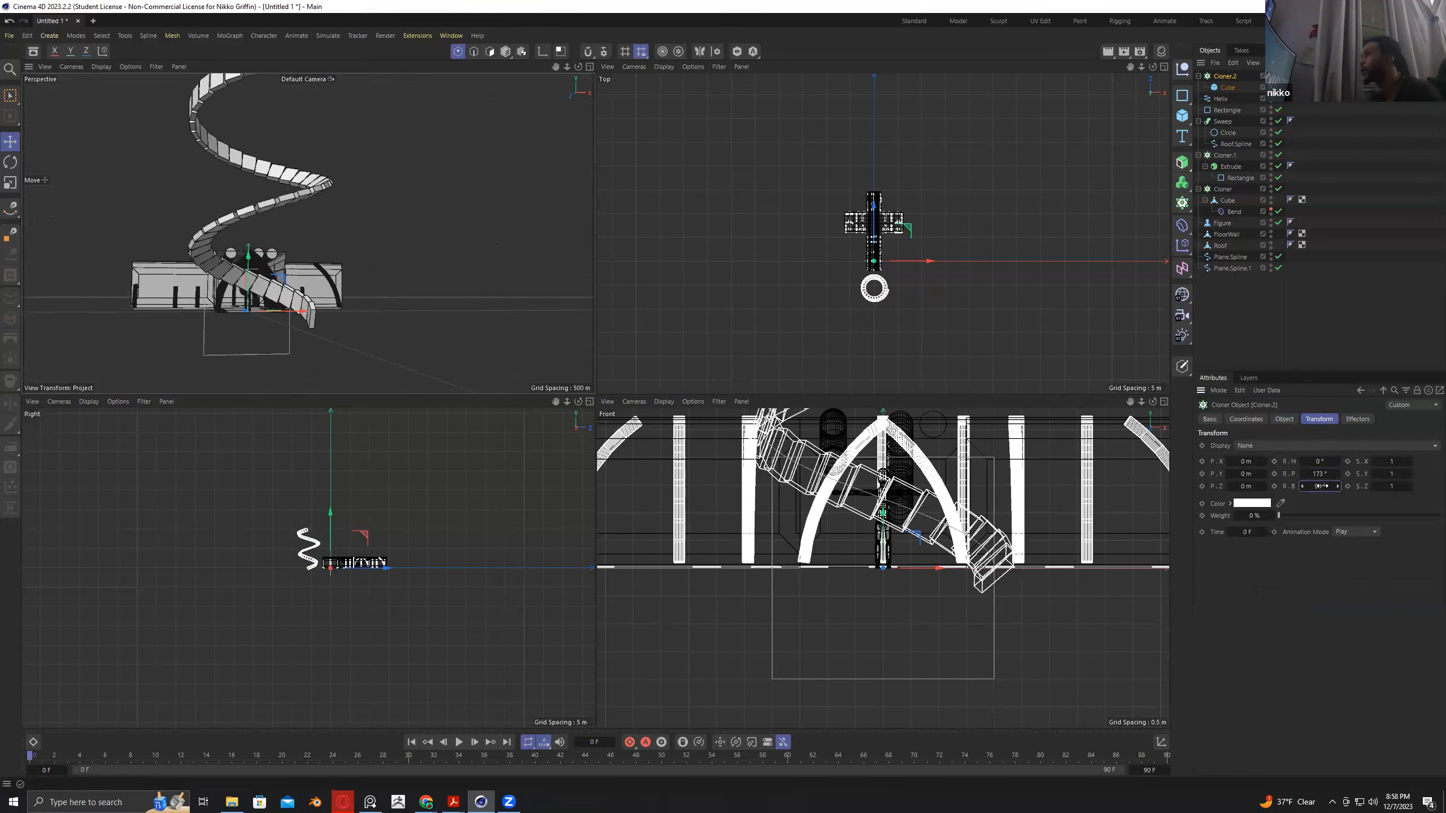
{"action": "mouse_move", "coordinate": [329, 344]}
{"action": "left_mouse_down", "text": "alt"}
{"action": "mouse_move", "coordinate": [260, 358]}
{"action": "mouse_move", "coordinate": [346, 355]}
{"action": "mouse_move", "coordinate": [258, 346]}
{"action": "mouse_move", "coordinate": [307, 359]}
{"action": "left_mouse_up", "text": "alt"}
Set the Helix's start angle to about -334° to lengthen the spiral.
{"action": "left_click", "coordinate": [1227, 87]}
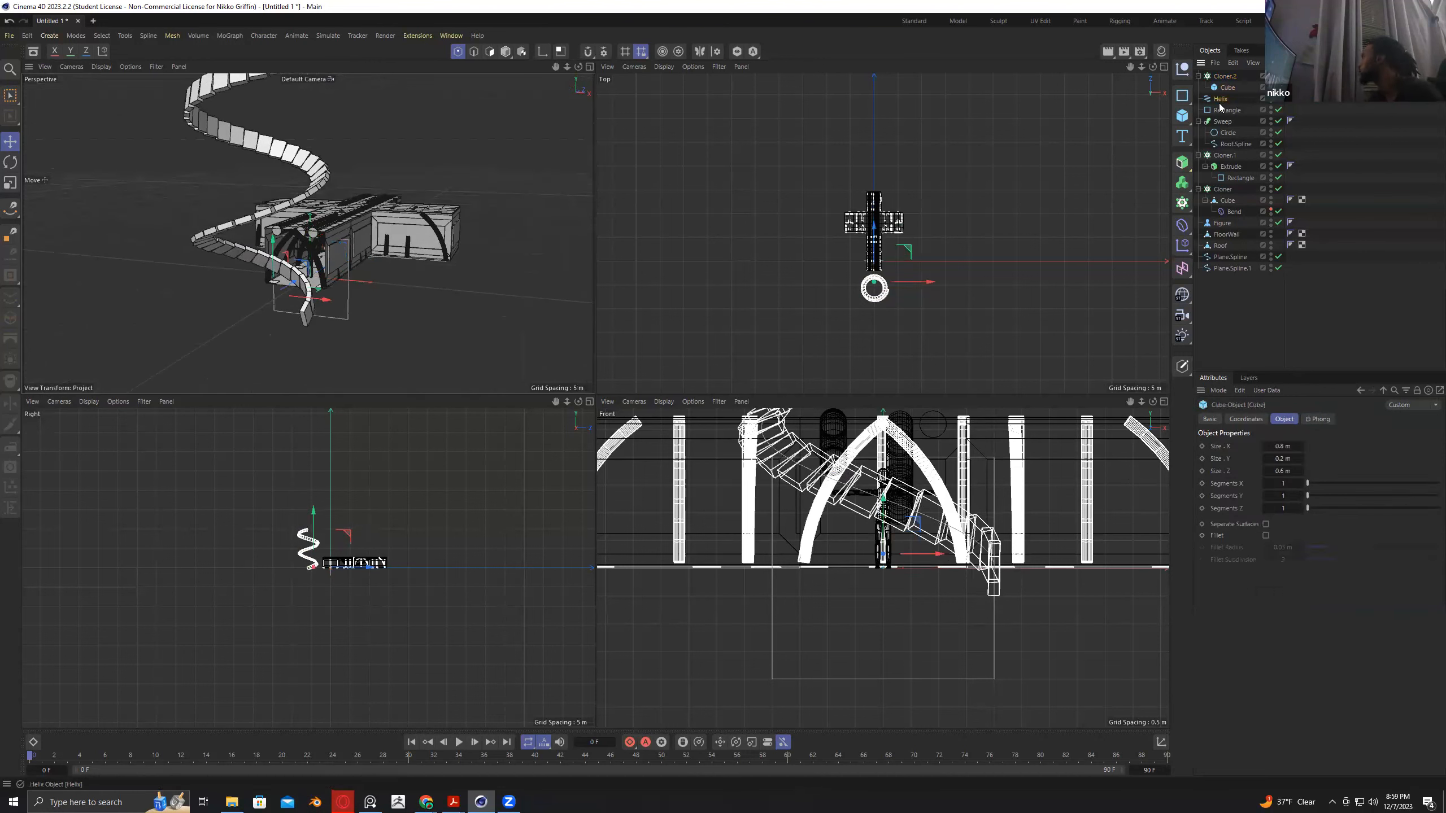
{"action": "left_click", "coordinate": [1220, 100]}
{"action": "left_click_drag", "start_coordinate": [1377, 464], "coordinate": [1375, 534]}
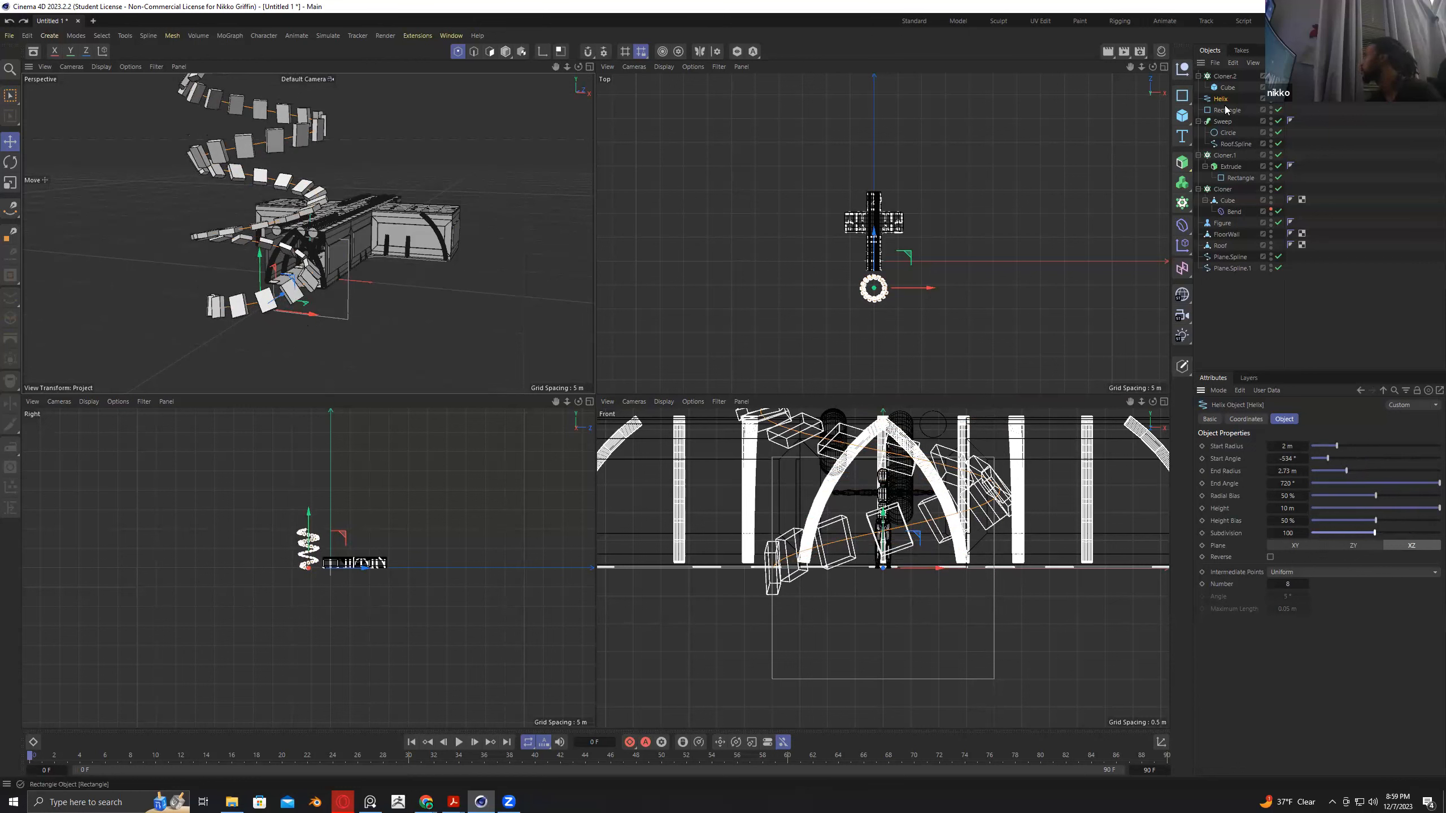
Set the staircase Cloner's Start to 28% and readjust the bank rotation of its clones.
{"action": "left_click", "coordinate": [1222, 77]}
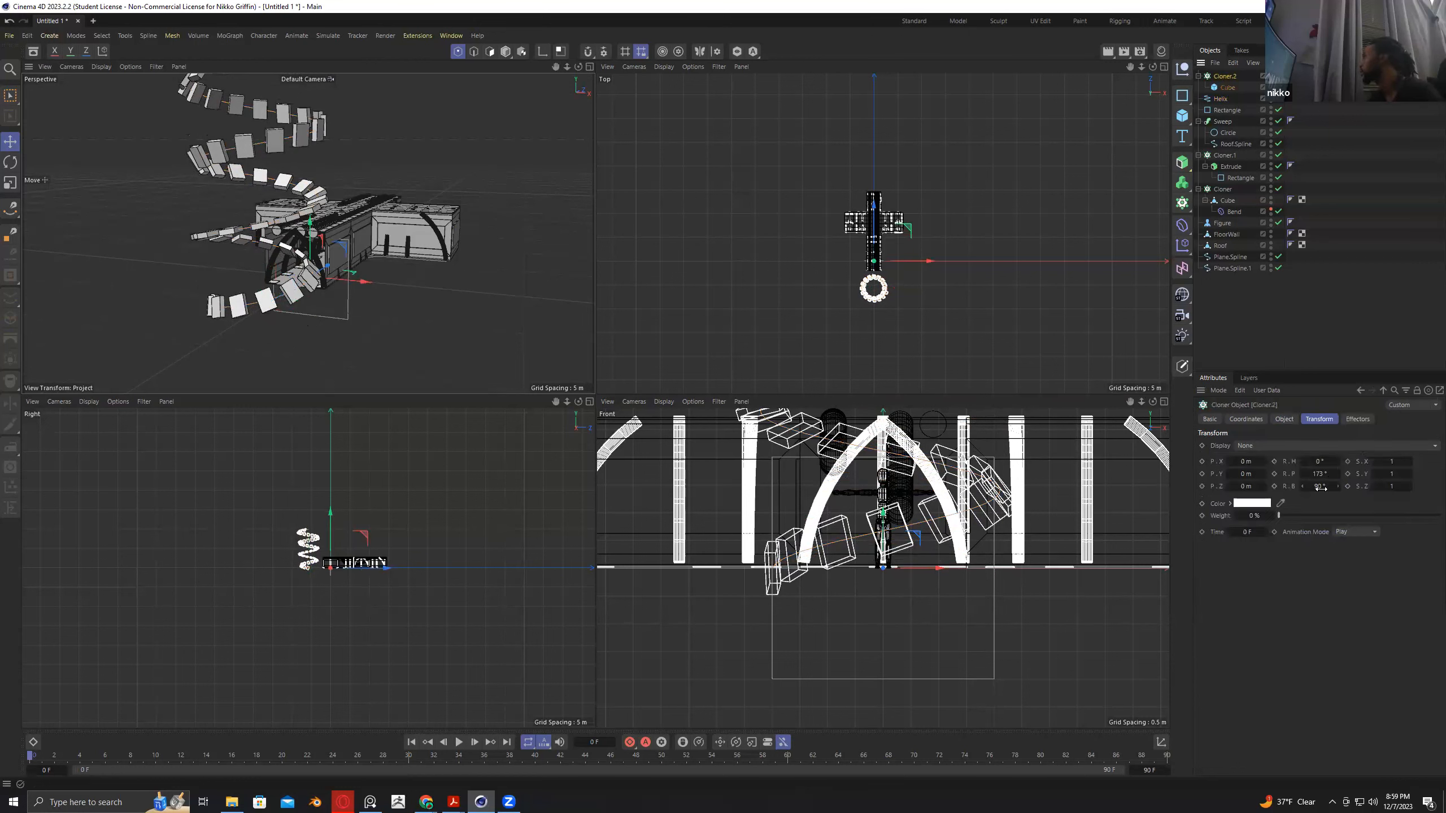
{"action": "left_click_drag", "start_coordinate": [1337, 486], "coordinate": [1328, 487]}
{"action": "left_click", "coordinate": [1286, 420]}
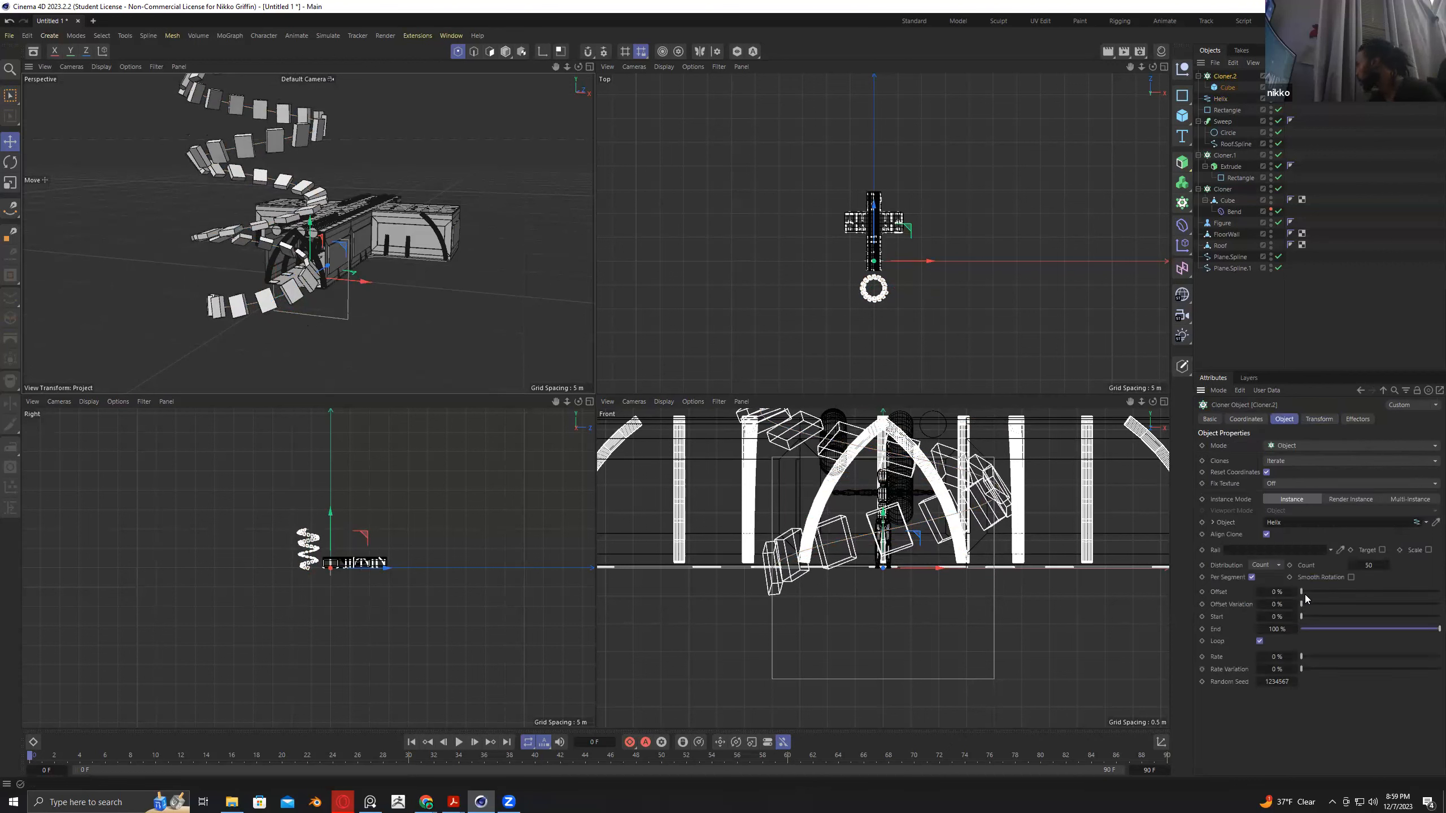
{"action": "left_click_drag", "start_coordinate": [1303, 592], "coordinate": [1339, 617]}
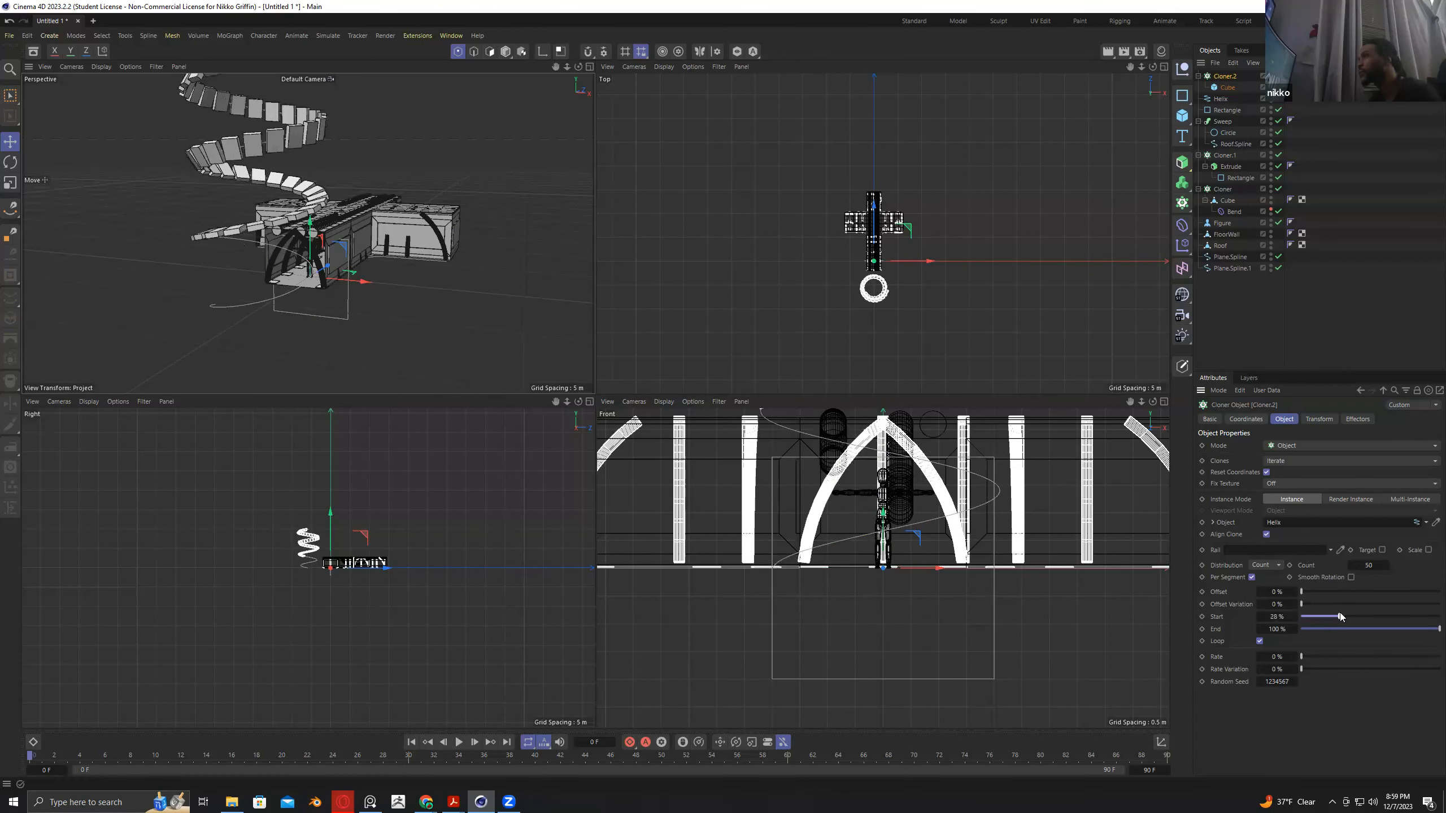
{"action": "left_click", "coordinate": [1318, 419]}
{"action": "left_click_drag", "start_coordinate": [1319, 486], "coordinate": [1318, 486]}
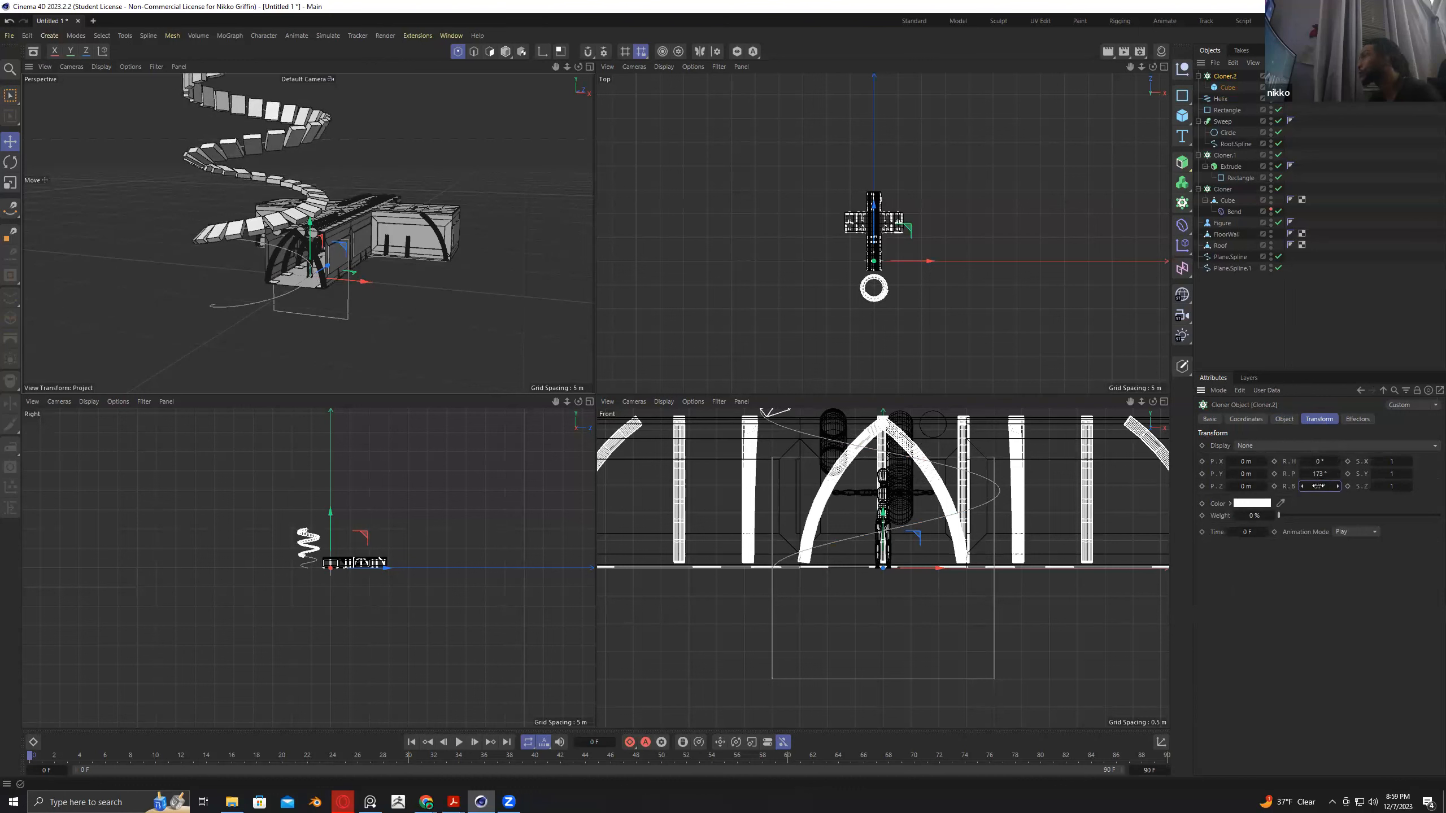
Change the staircase Cloner's distribution to Vertex and set the clones' bank rotation to about 56°.
{"action": "left_click", "coordinate": [1284, 419]}
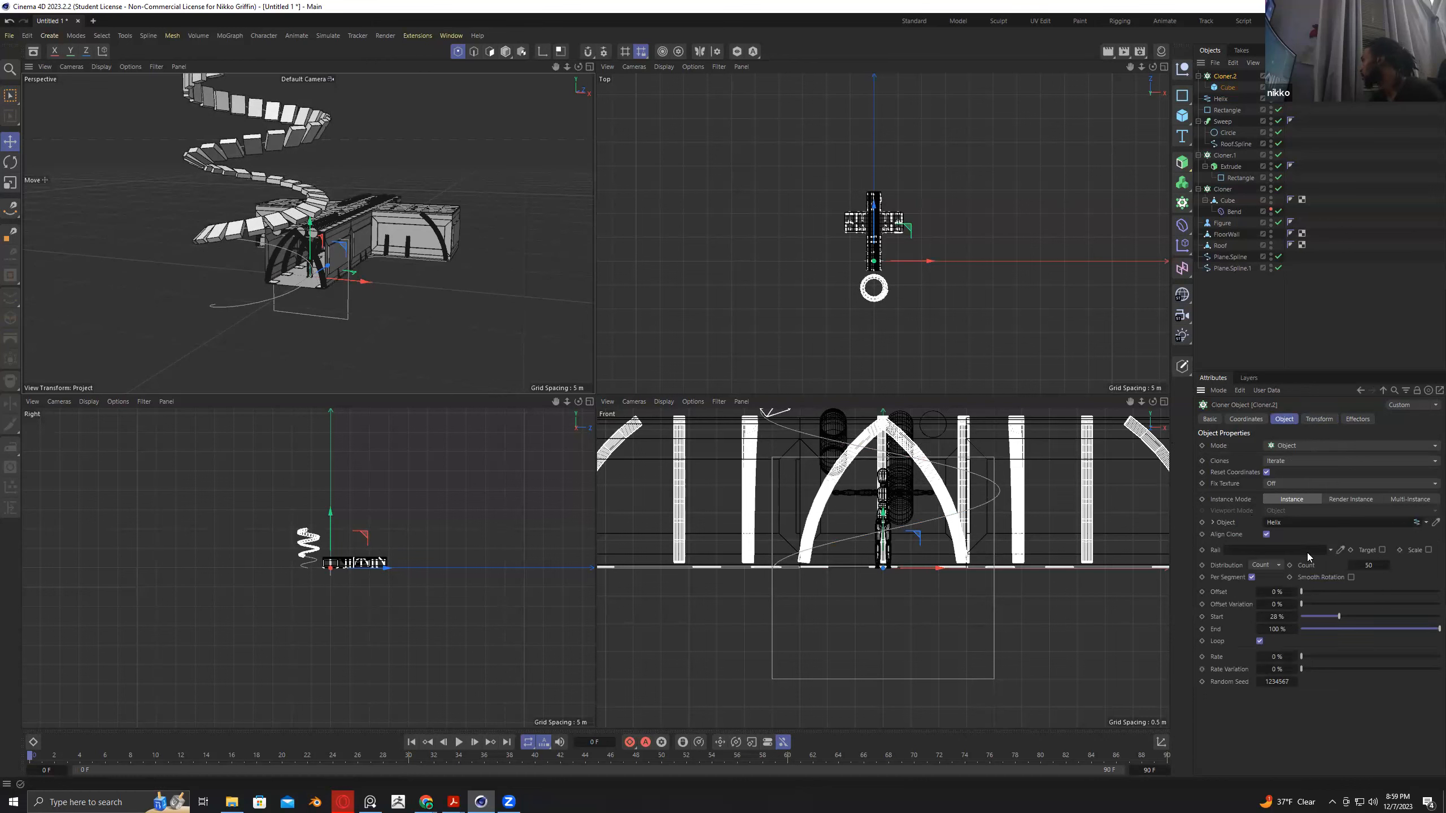
{"action": "left_click", "coordinate": [1274, 565]}
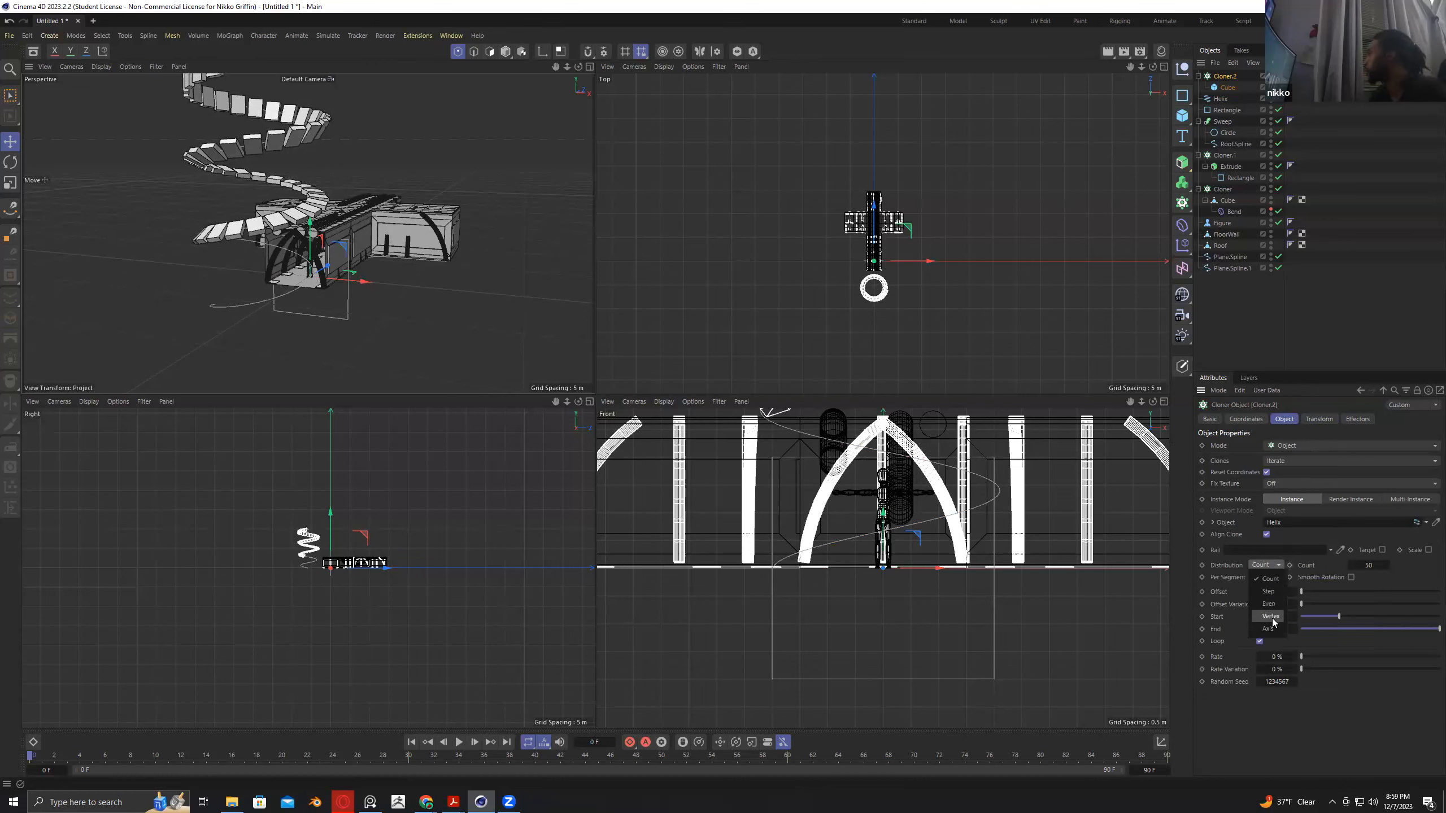
{"action": "left_click", "coordinate": [1272, 617]}
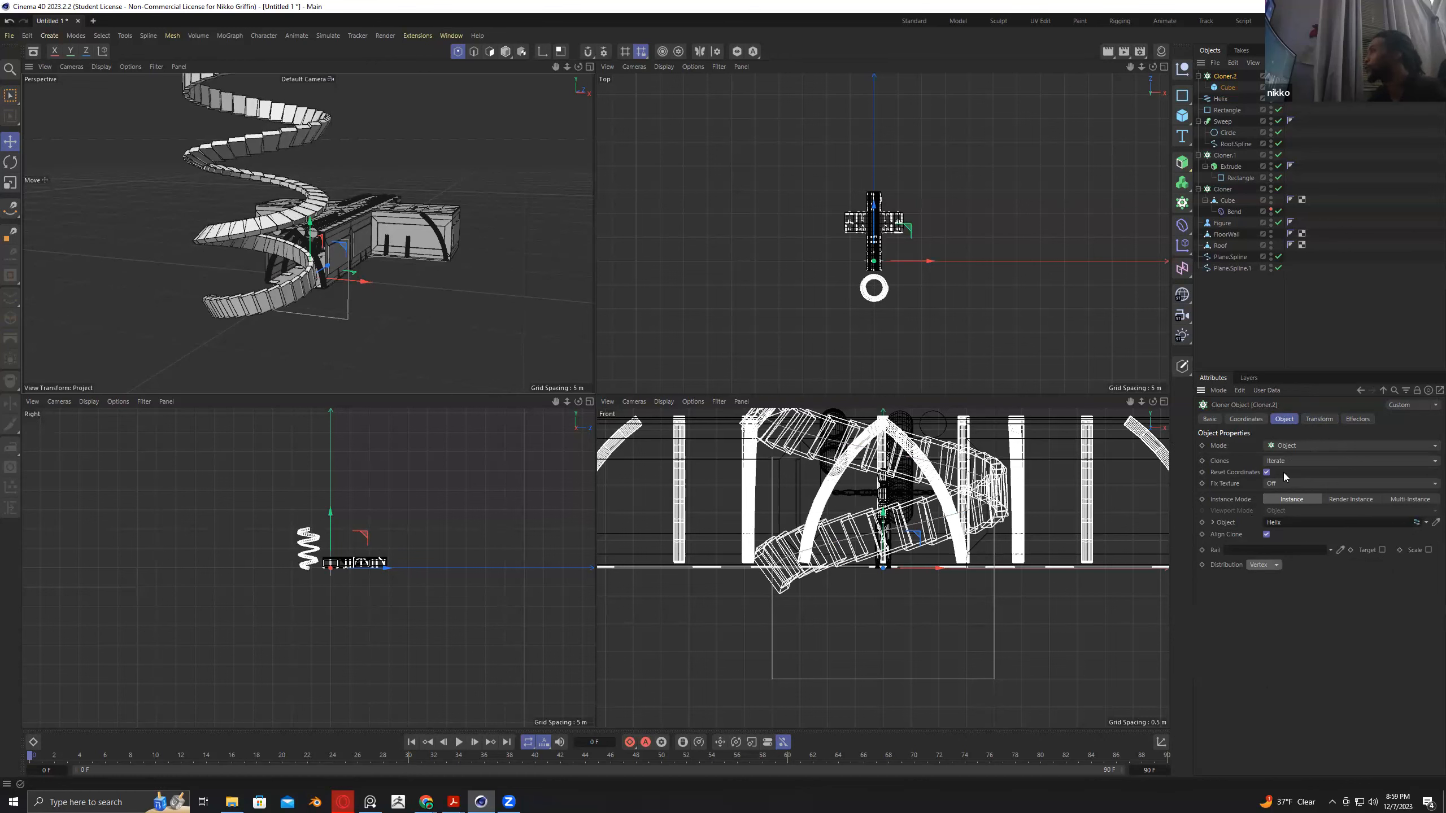
{"action": "left_click", "coordinate": [1314, 420]}
{"action": "mouse_move", "coordinate": [1316, 487]}
{"action": "left_mouse_down"}
{"action": "mouse_move", "coordinate": [1261, 488]}
{"action": "mouse_move", "coordinate": [1318, 487]}
{"action": "left_mouse_up"}
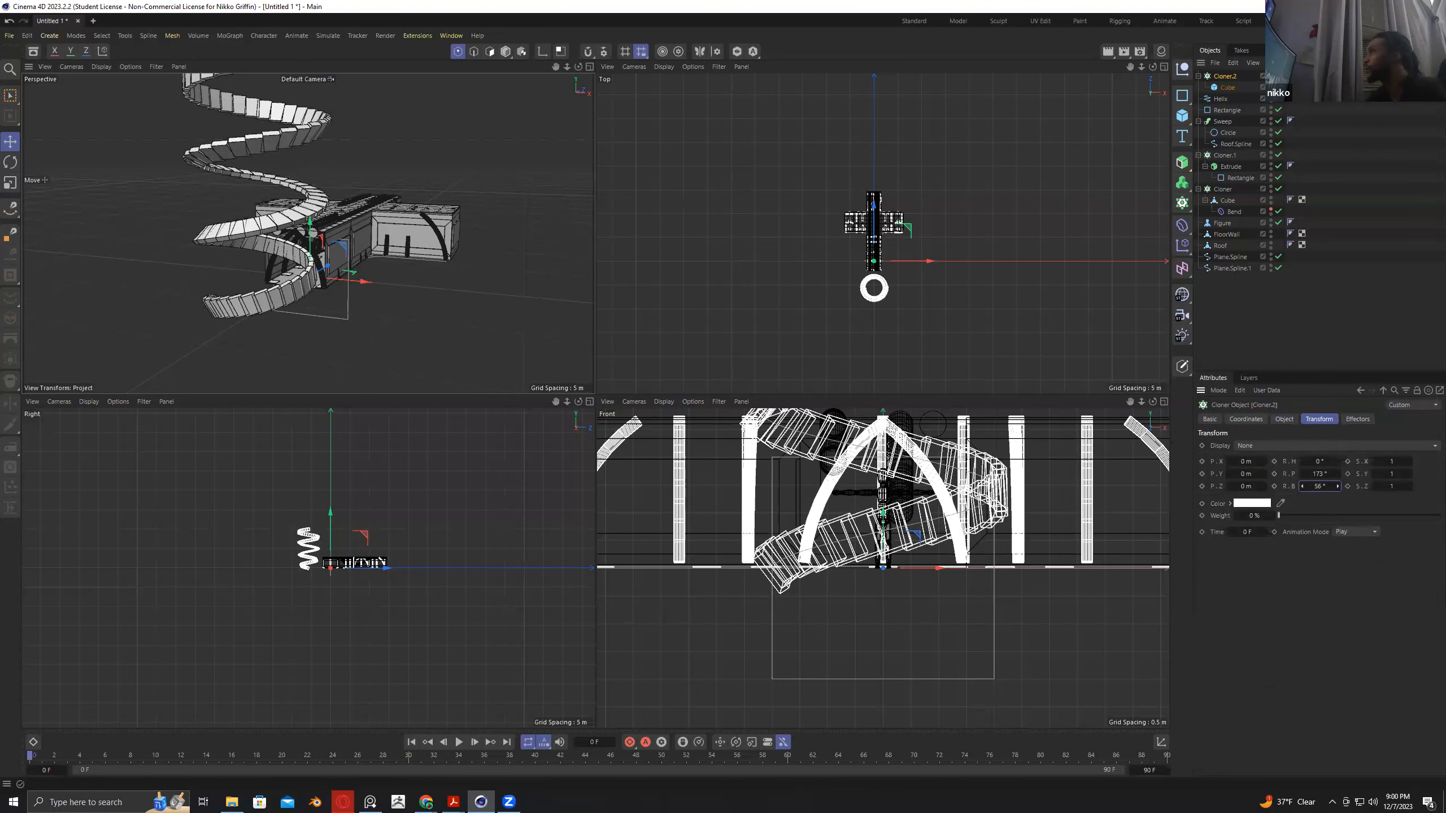
{"action": "left_click", "coordinate": [1282, 419]}
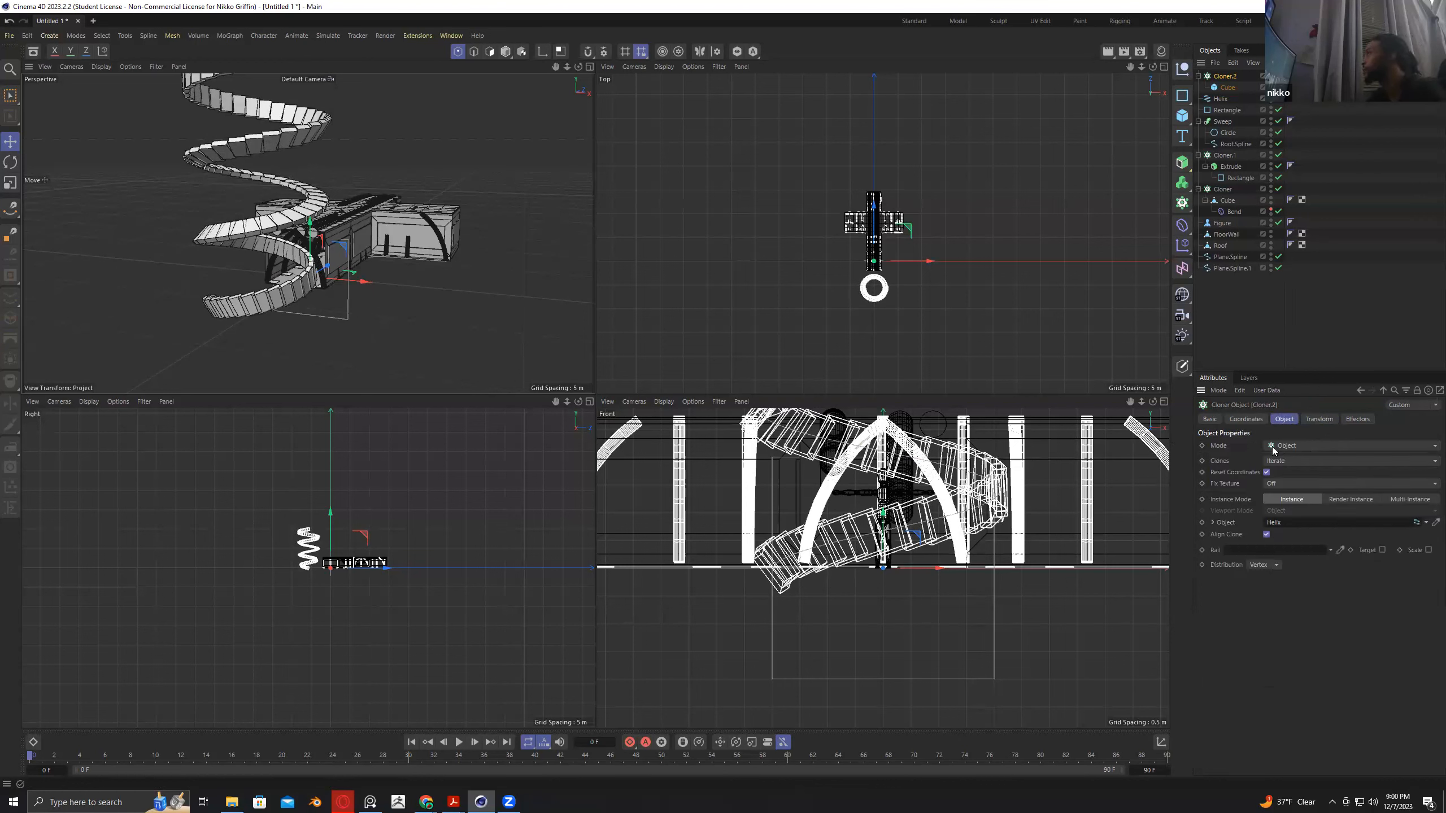
Duplicate the Helix spline that guides the staircase.
{"action": "left_click", "coordinate": [1261, 421]}
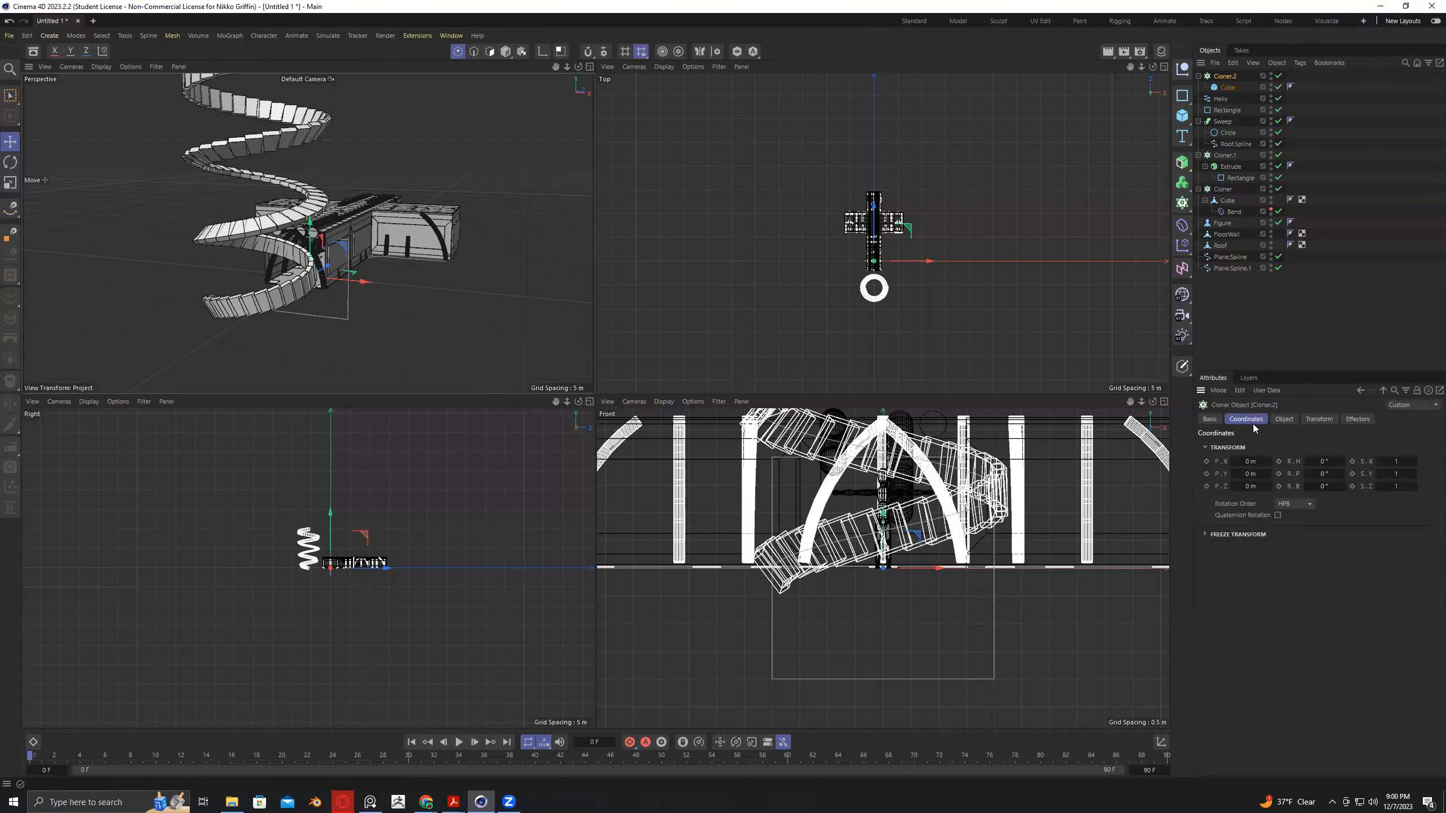
{"action": "left_click", "coordinate": [1285, 419]}
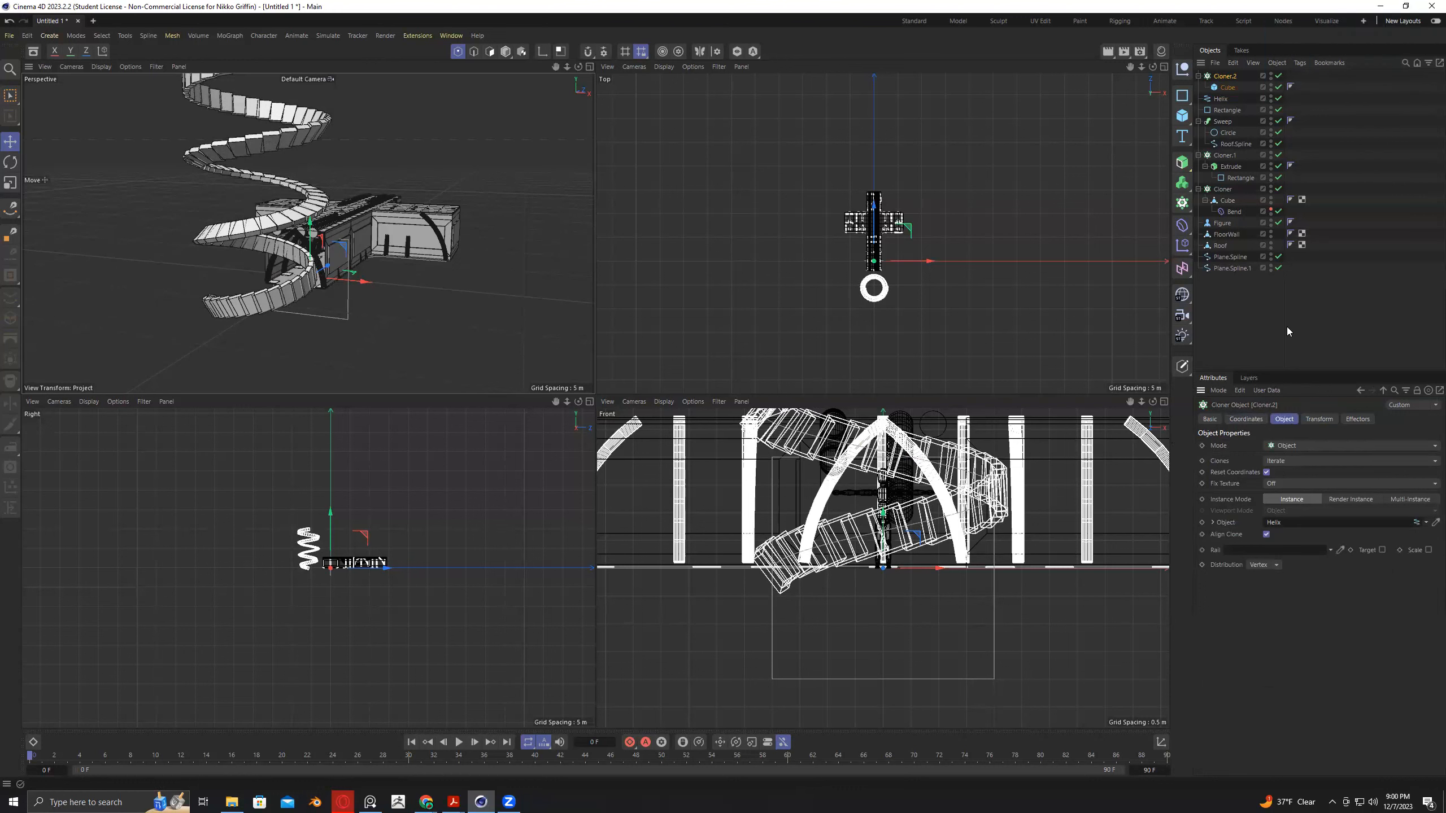
{"action": "left_click", "coordinate": [1218, 100]}
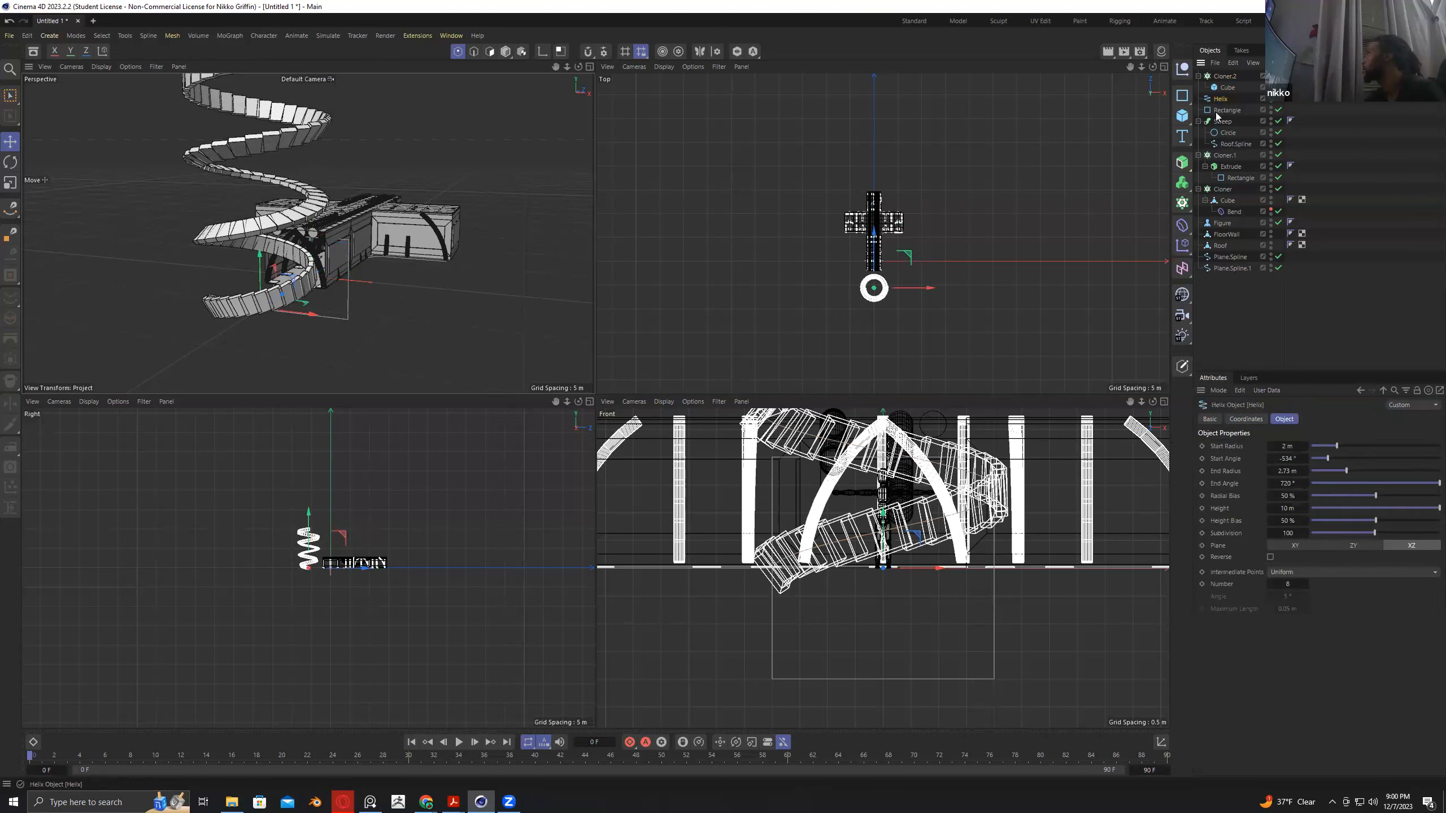
{"action": "left_click_drag", "start_coordinate": [1218, 101], "coordinate": [1222, 101]}
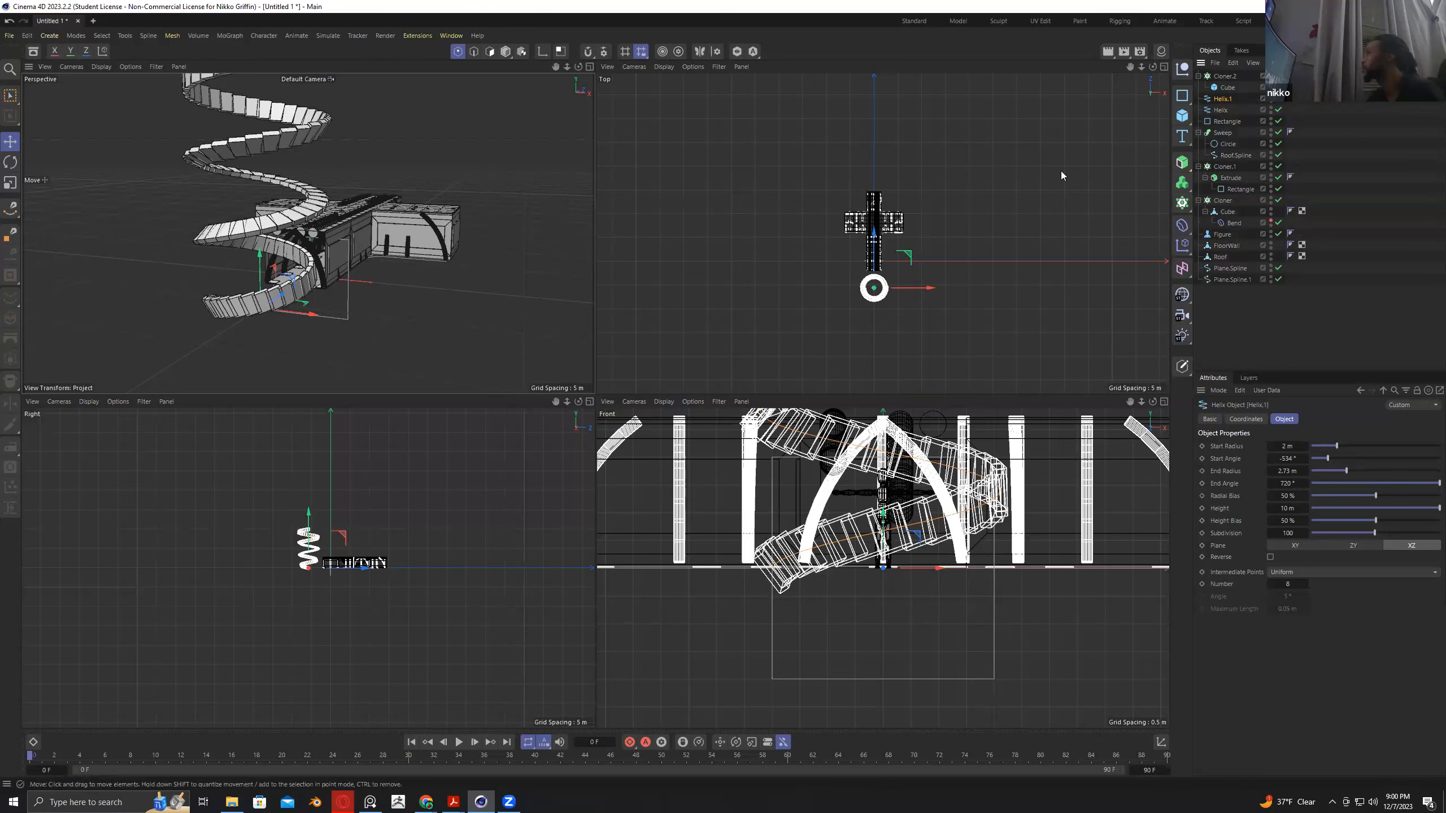
{"action": "left_click", "coordinate": [10, 185]}
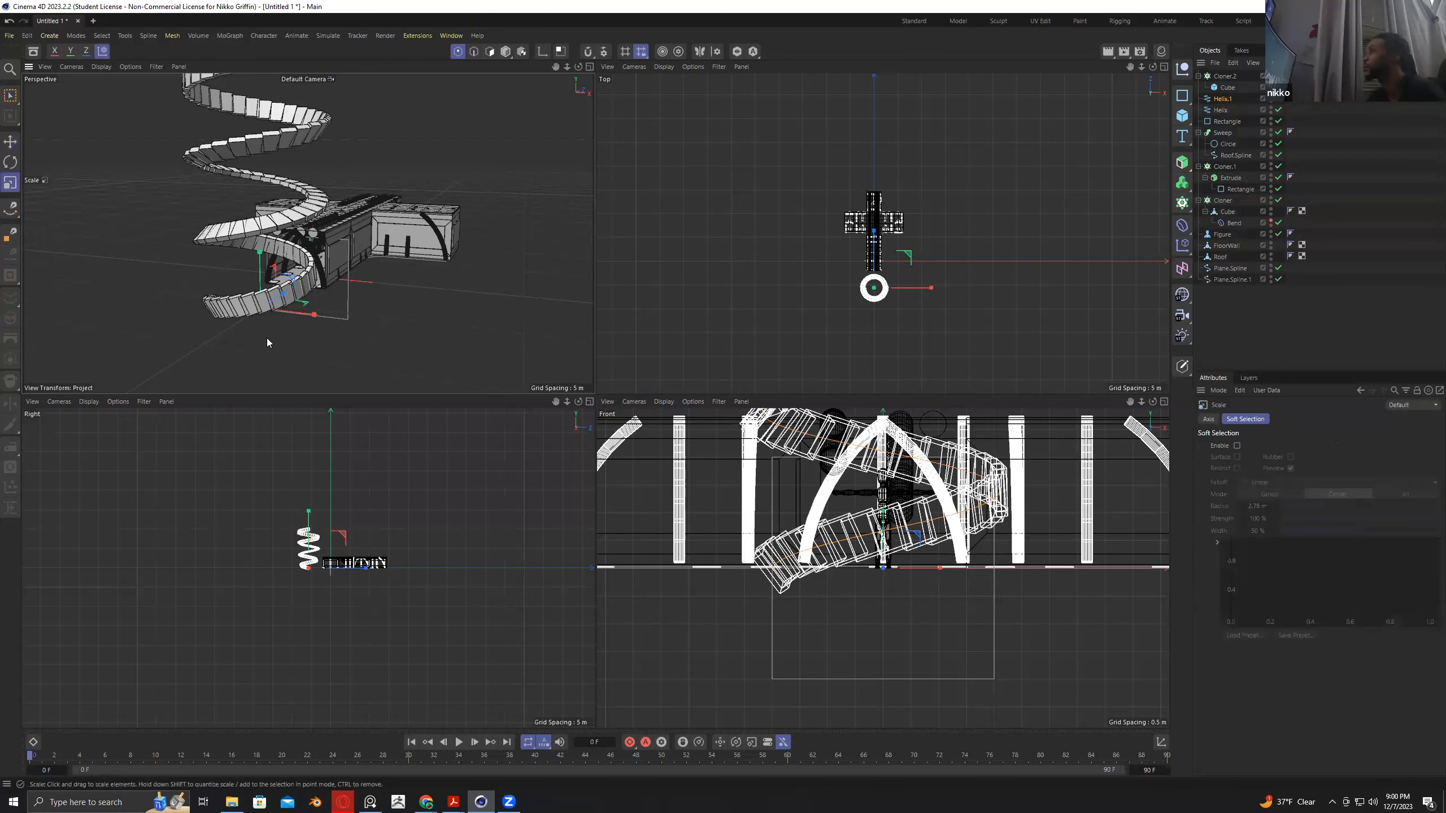
{"action": "mouse_move", "coordinate": [291, 340]}
{"action": "left_mouse_down"}
{"action": "mouse_move", "coordinate": [301, 343]}
{"action": "mouse_move", "coordinate": [286, 334]}
{"action": "left_mouse_up"}
{"action": "key", "text": "e"}
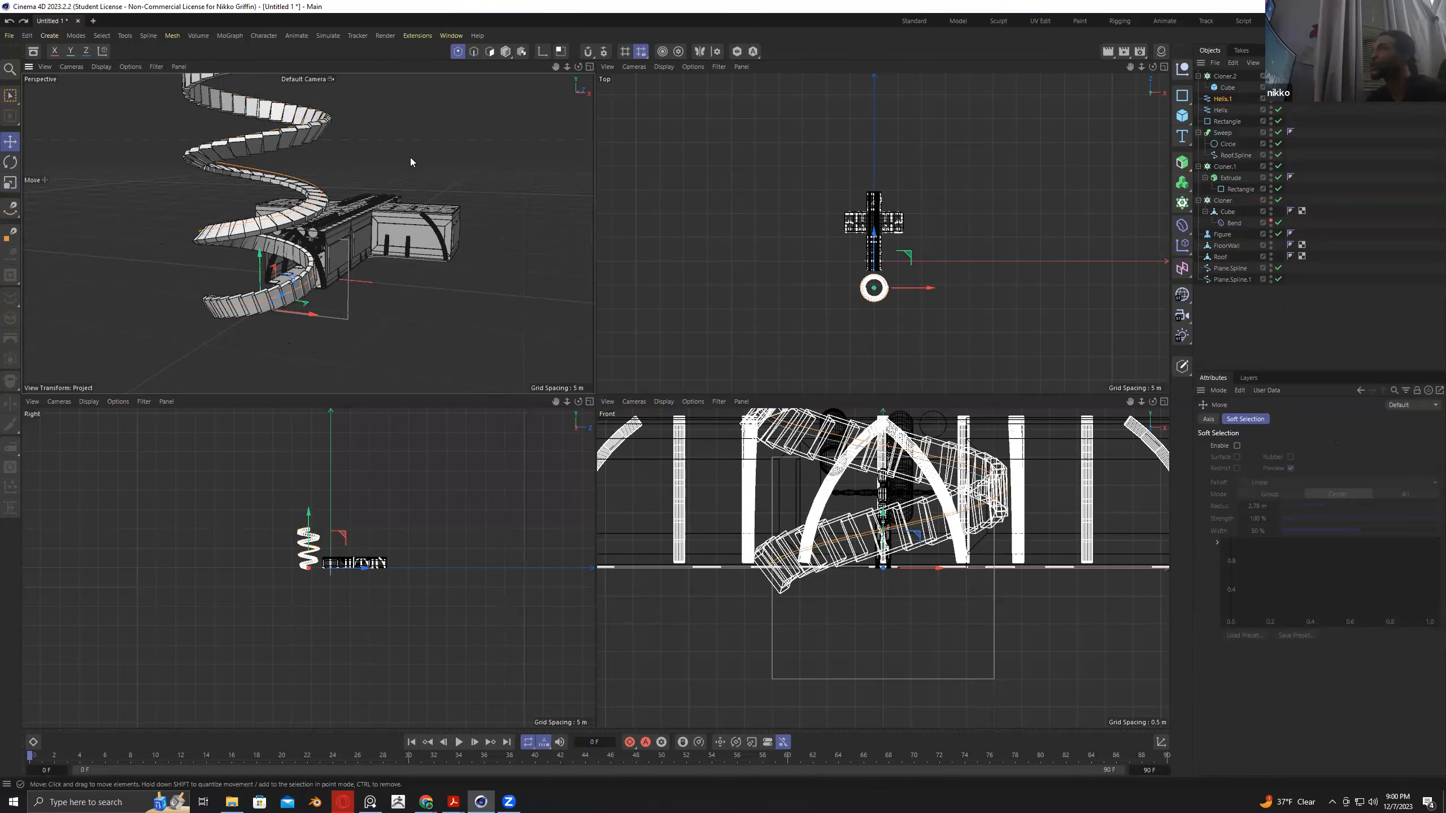
Move the duplicate helix down about 0.07 m and about 0.31 m along positive X.
{"action": "left_click_drag", "start_coordinate": [556, 68], "coordinate": [596, 181]}
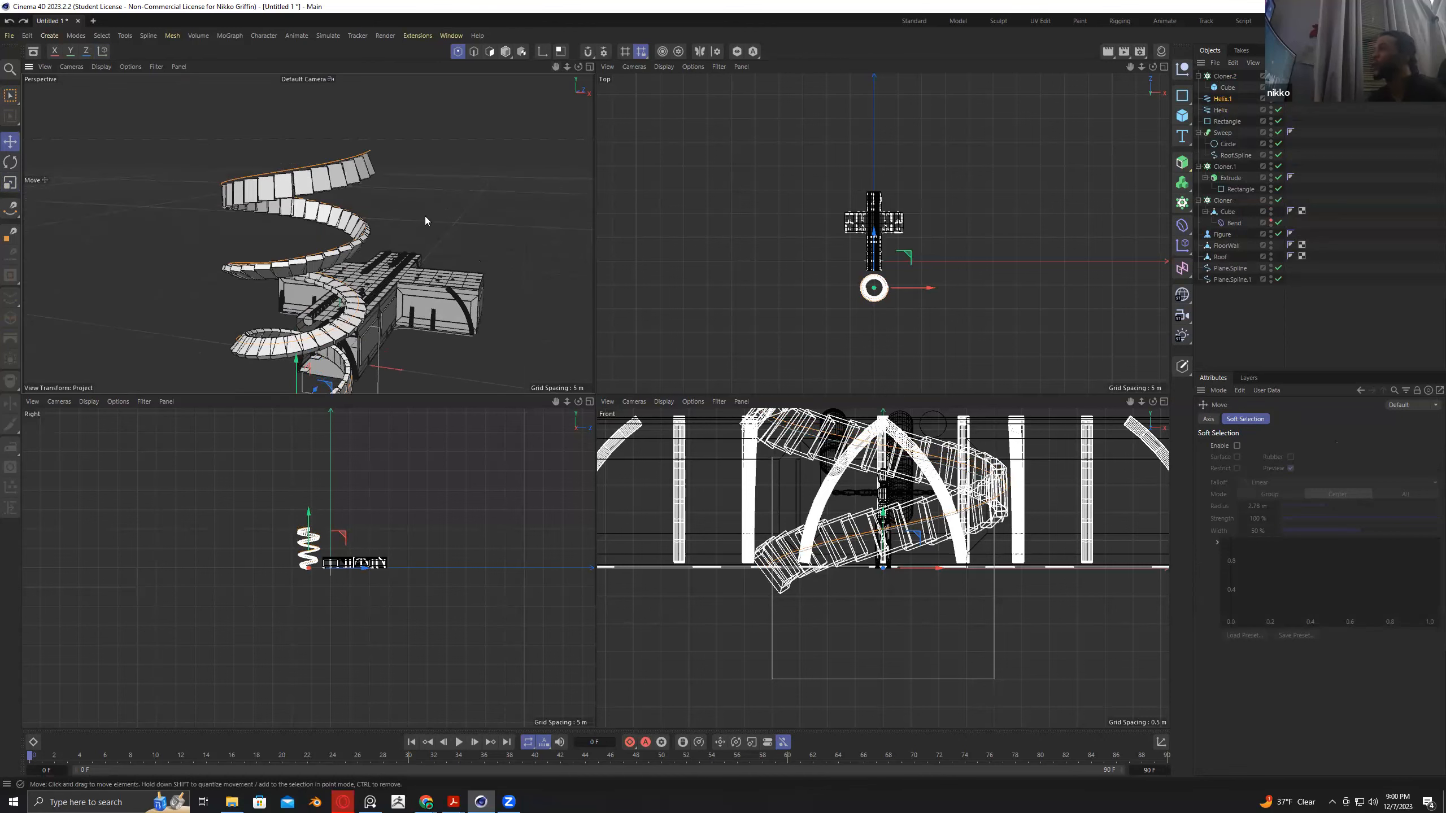
{"action": "left_click_drag", "start_coordinate": [555, 68], "coordinate": [562, 7]}
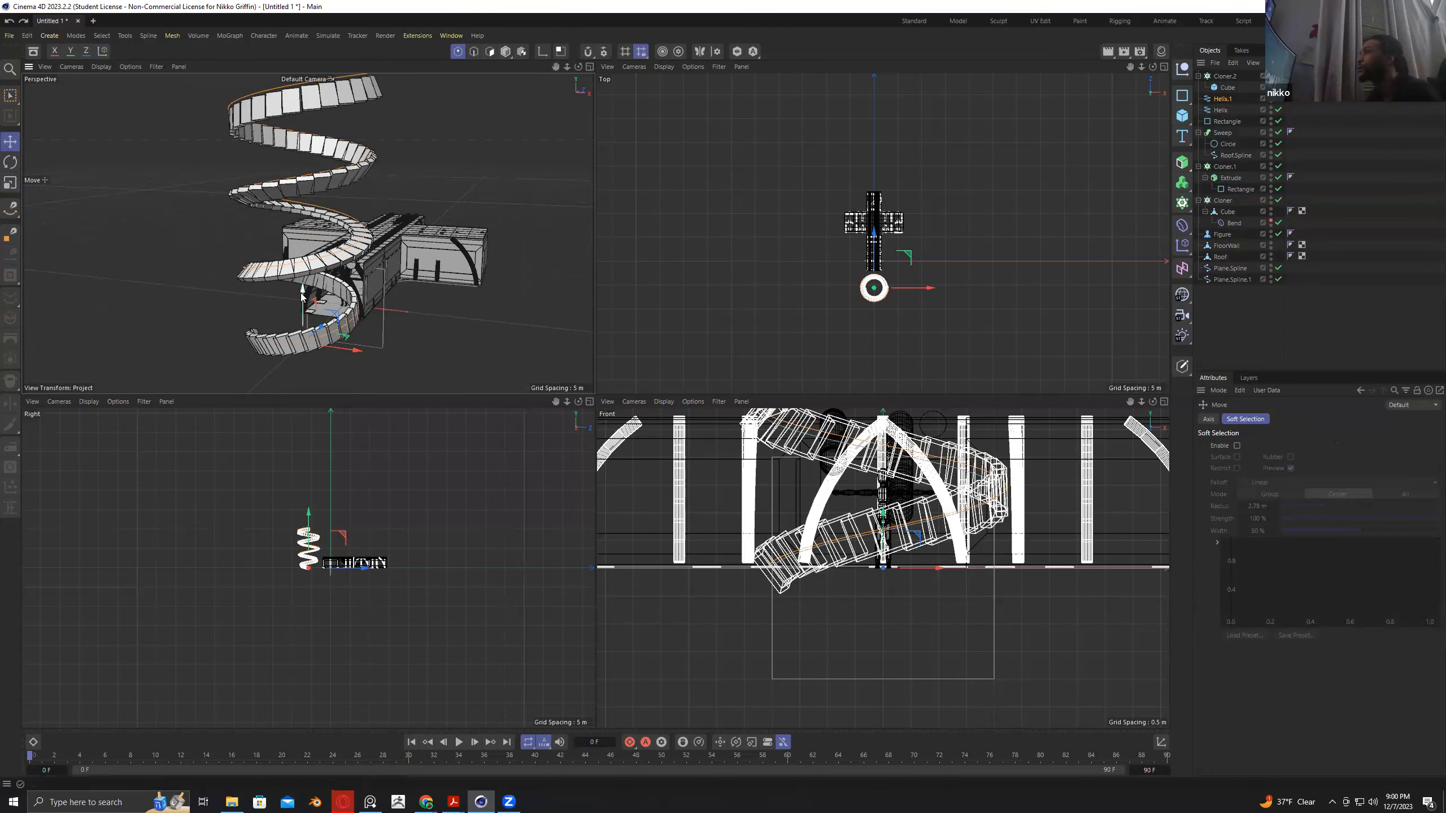
{"action": "left_click_drag", "start_coordinate": [301, 295], "coordinate": [303, 297]}
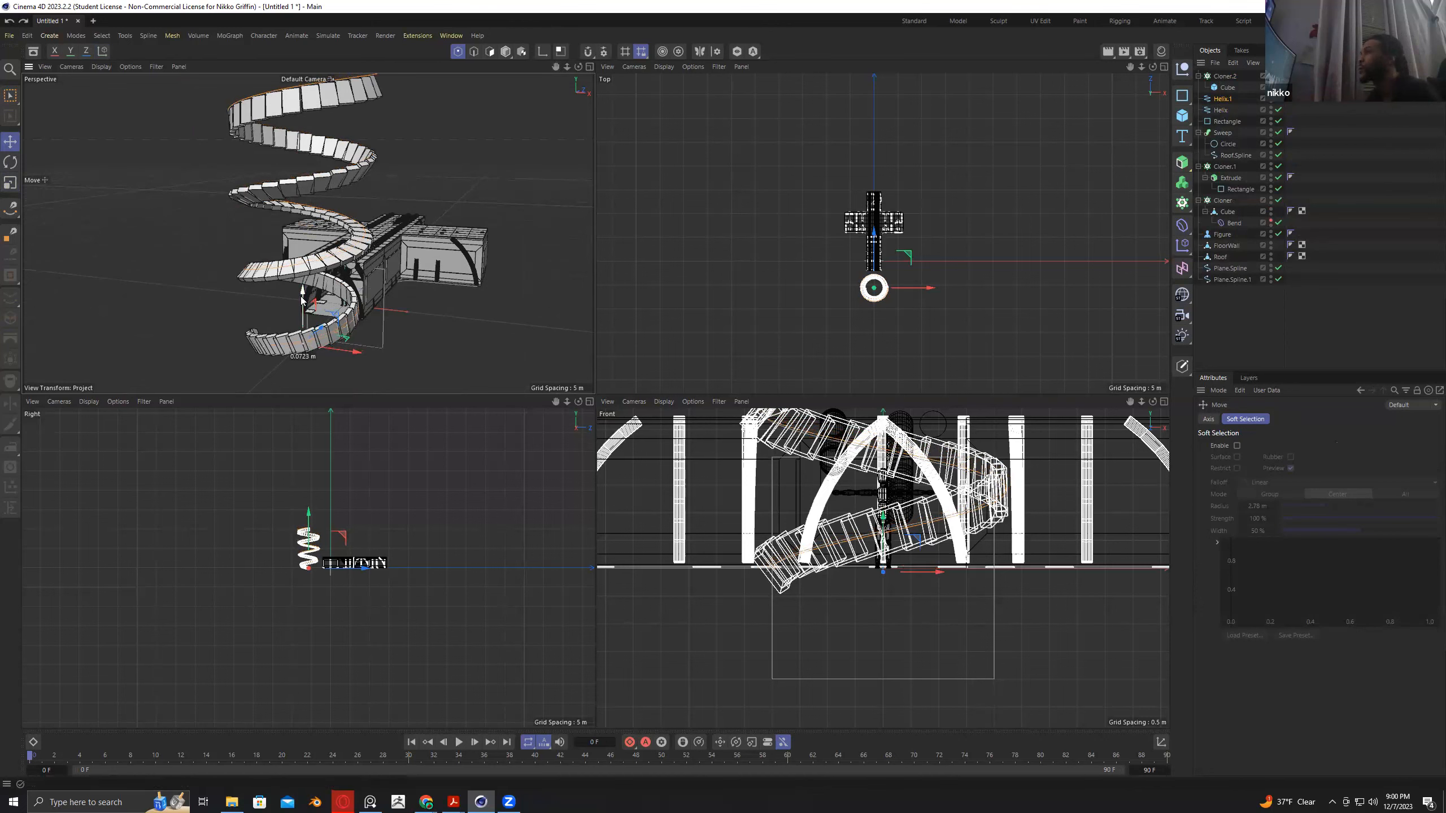
{"action": "left_click_drag", "start_coordinate": [352, 353], "coordinate": [379, 371]}
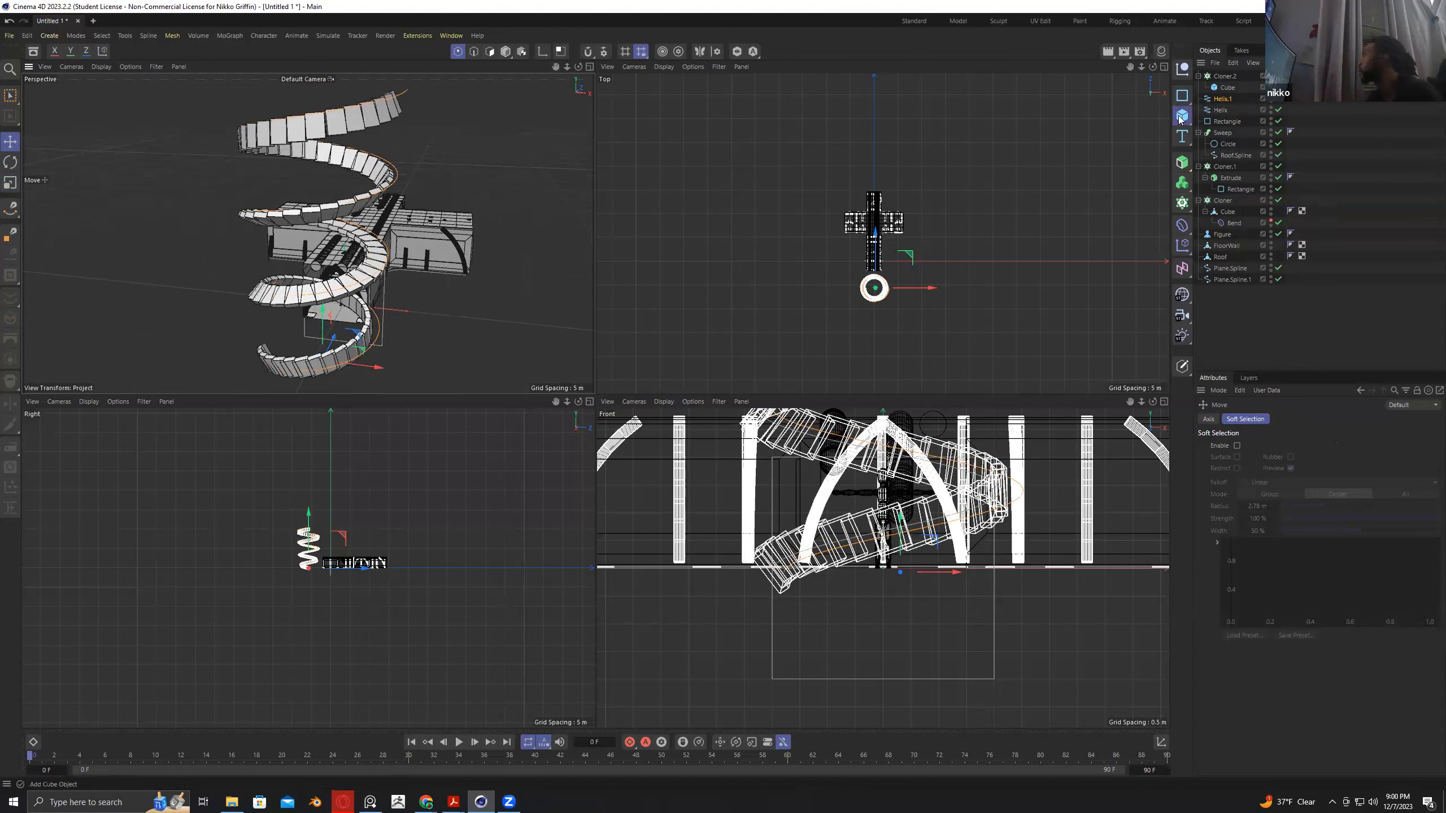
Add a thin Cylinder about 1.02 m tall and make it a child of the staircase Cloner's Cube.
{"action": "left_click", "coordinate": [1257, 138]}
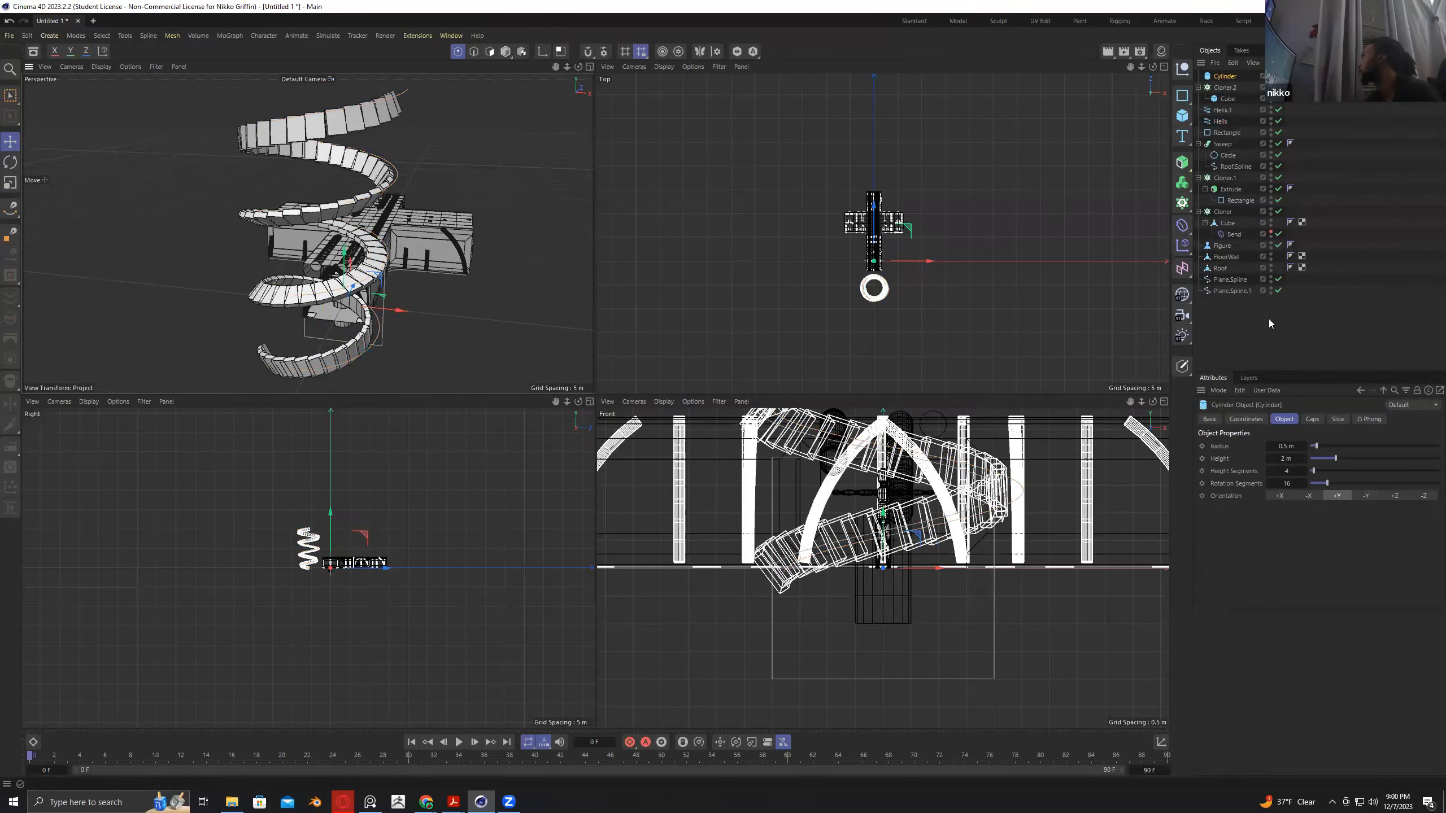
{"action": "left_click_drag", "start_coordinate": [1330, 462], "coordinate": [1310, 446]}
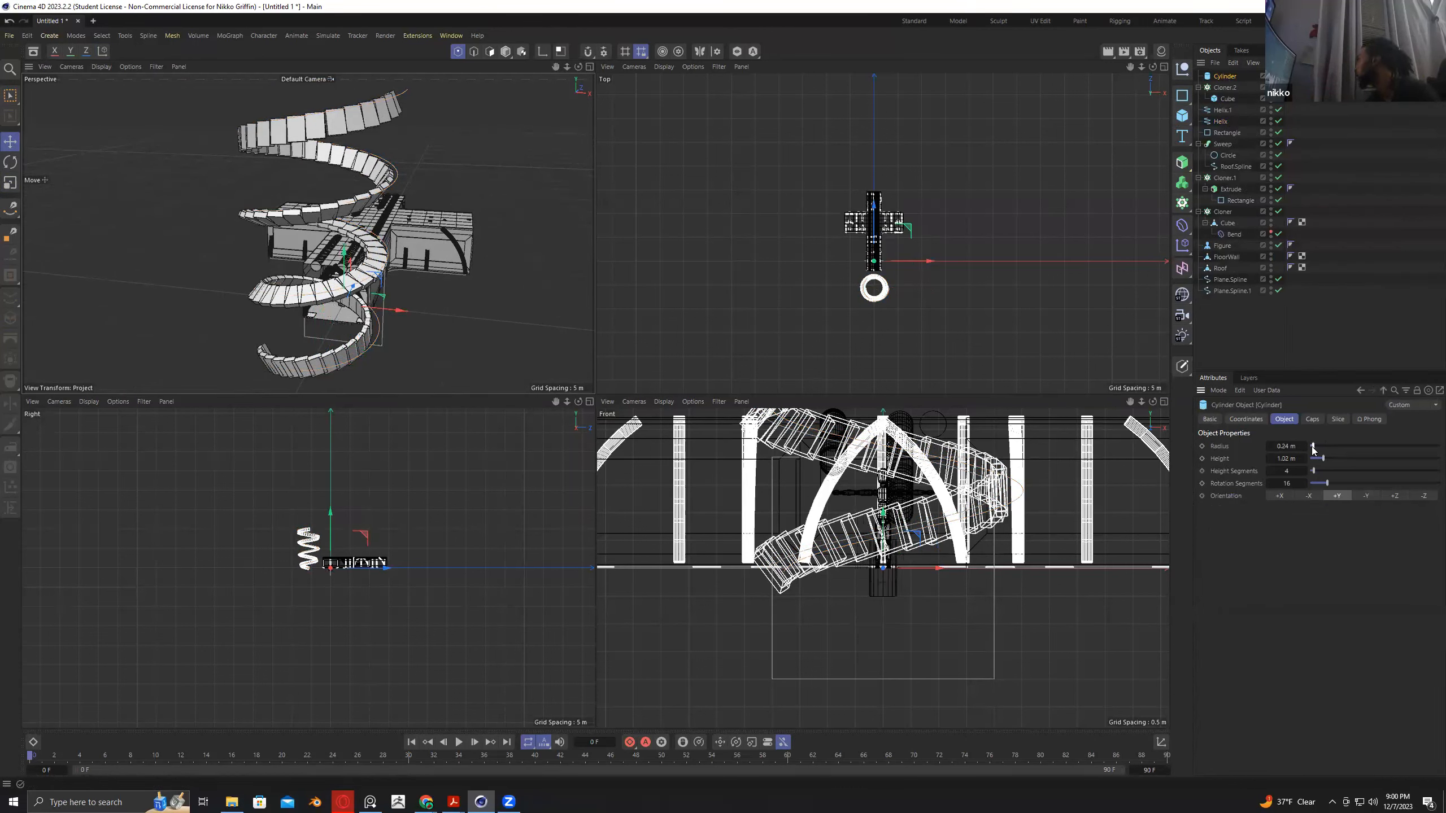
{"action": "mouse_move", "coordinate": [1224, 78]}
{"action": "left_mouse_down"}
{"action": "mouse_move", "coordinate": [1230, 115]}
{"action": "mouse_move", "coordinate": [1228, 100]}
{"action": "left_mouse_up"}
{"action": "left_click", "coordinate": [1228, 89]}
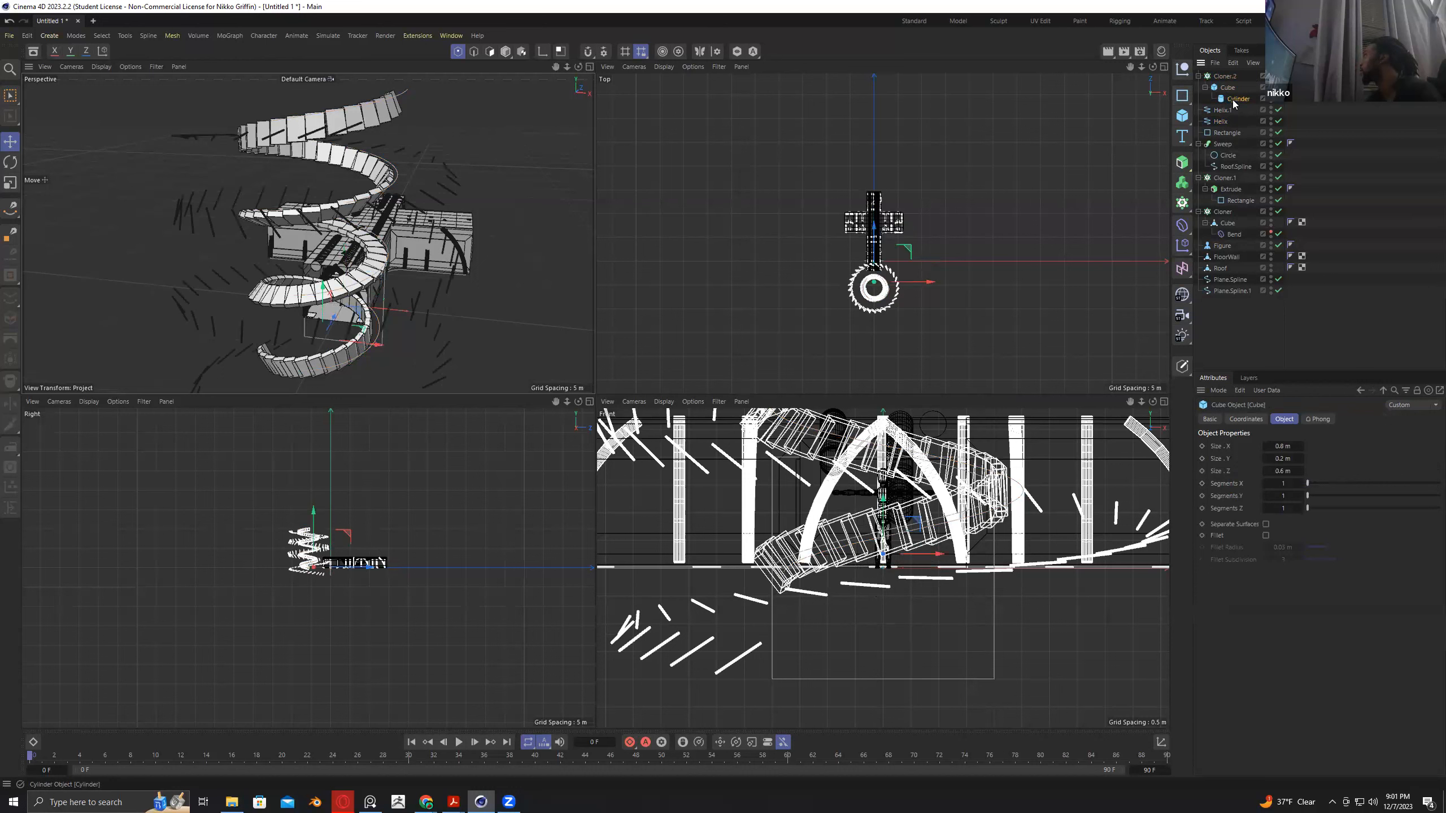
Set the Cylinder's Y and Z positions to 0 m, centring it on its parent Cube.
{"action": "left_click", "coordinate": [1236, 99]}
{"action": "left_click", "coordinate": [1246, 419]}
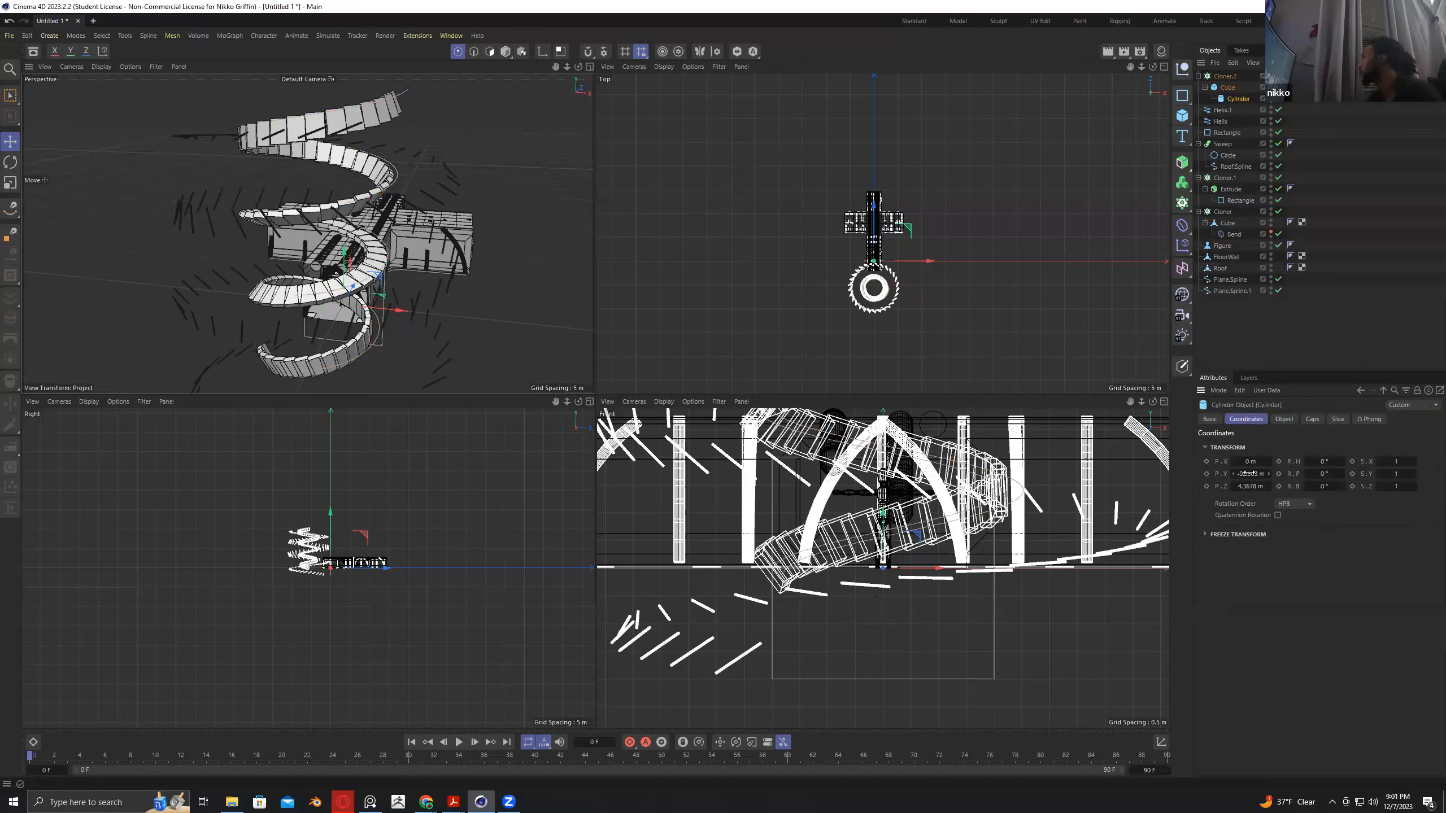
{"action": "left_click", "coordinate": [1226, 88]}
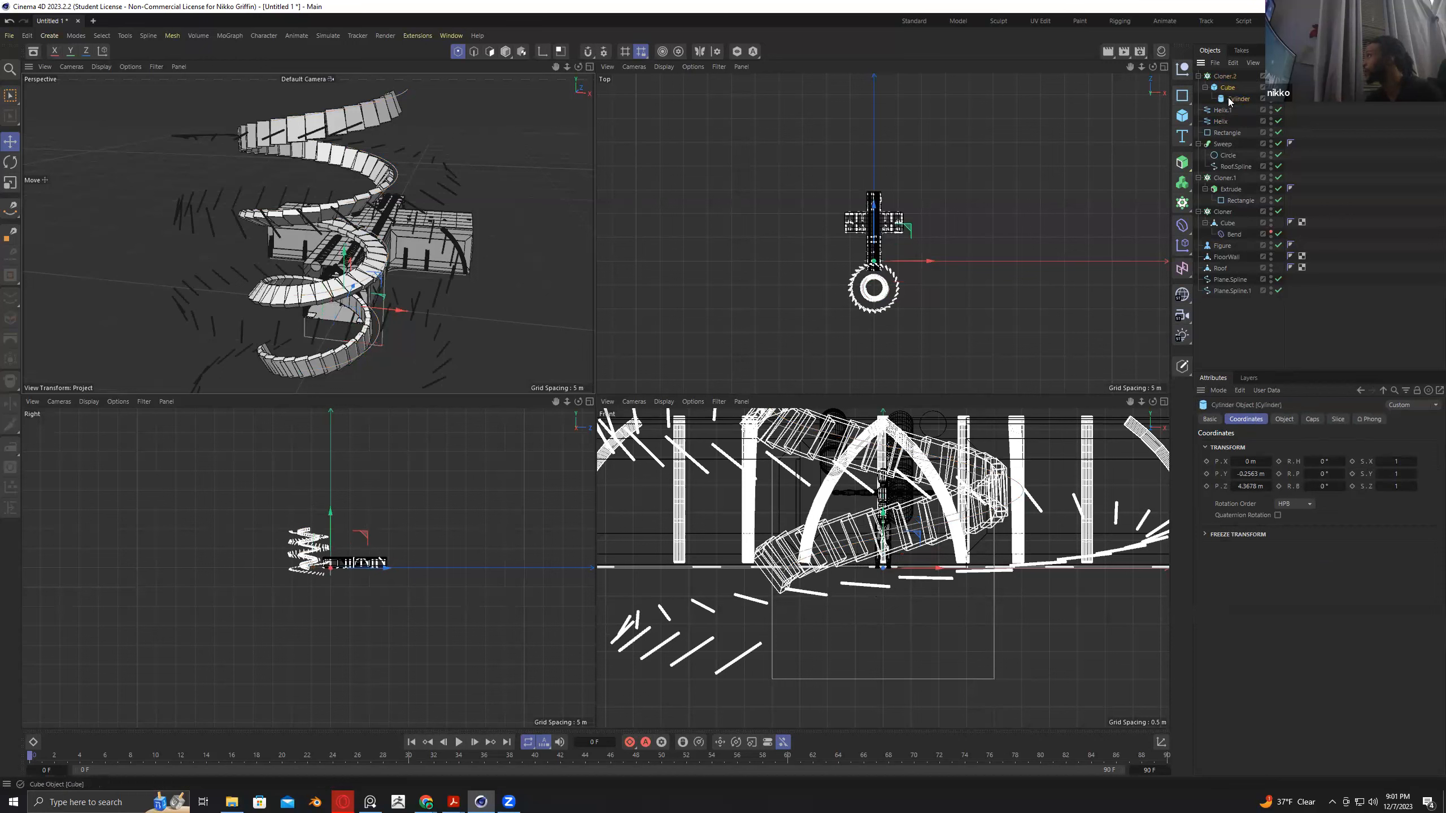
{"action": "left_click", "coordinate": [1230, 100]}
{"action": "left_click", "coordinate": [1224, 89]}
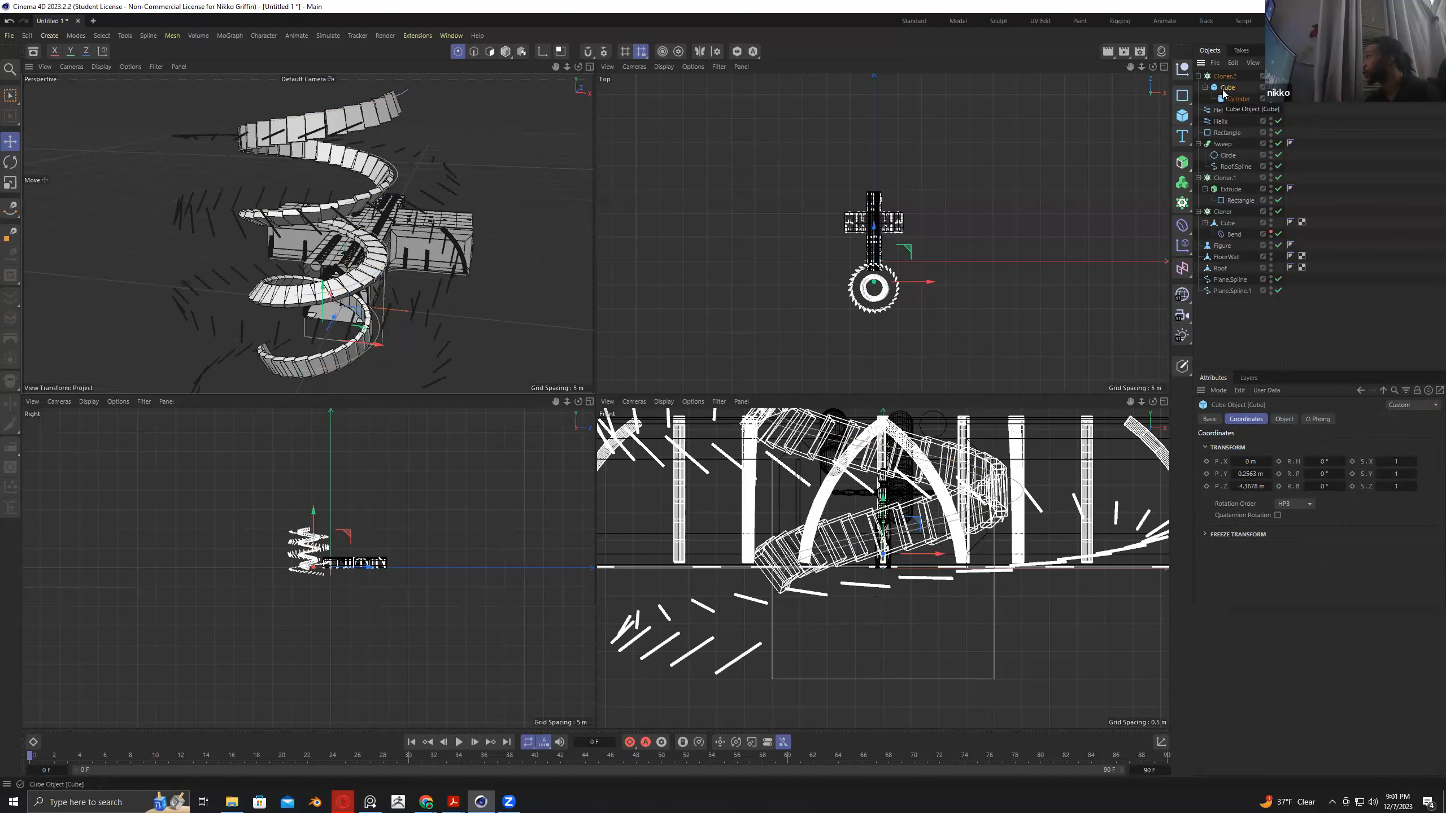
{"action": "left_click", "coordinate": [1234, 99]}
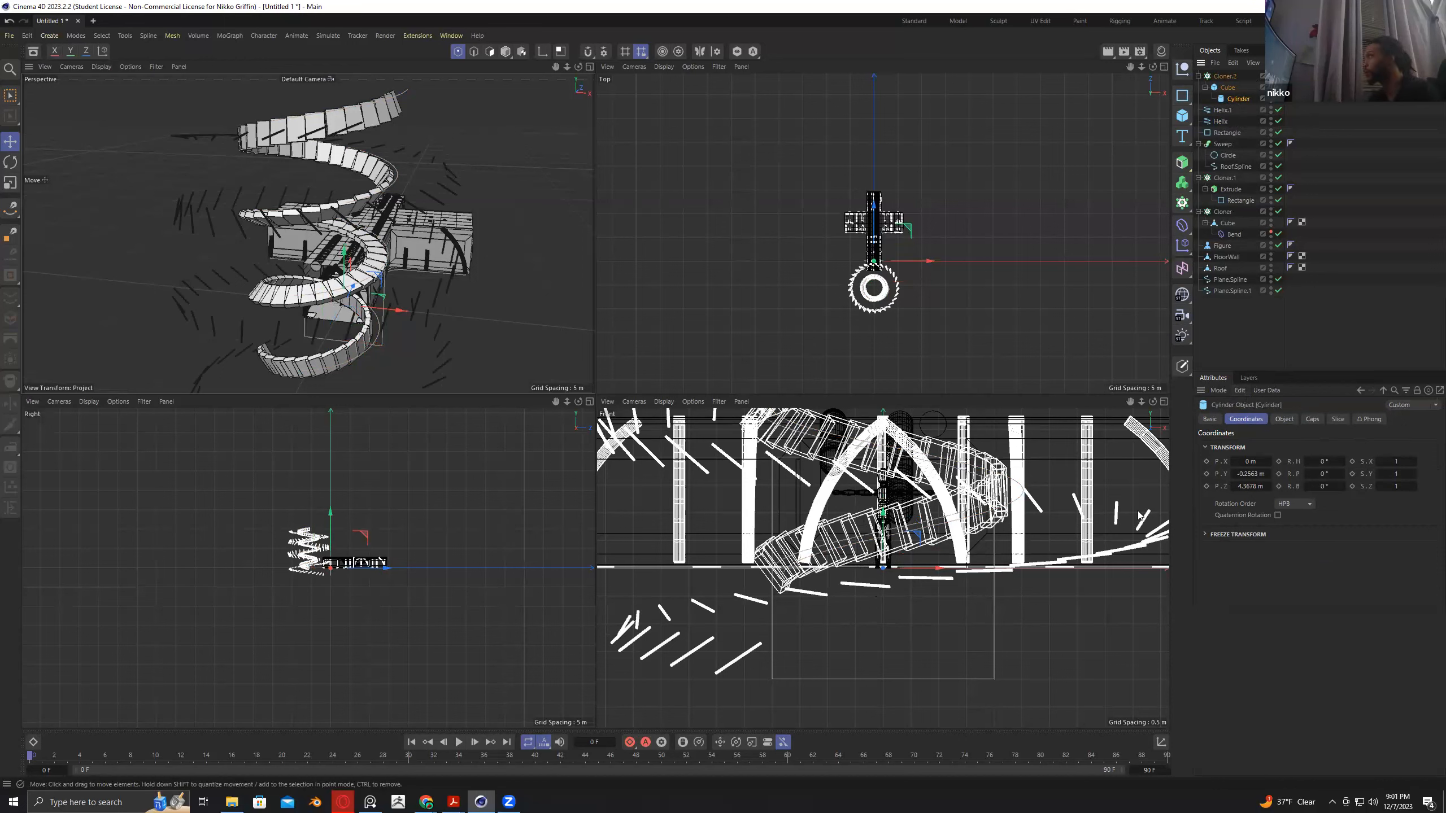
{"action": "left_click", "coordinate": [1249, 474]}
{"action": "left_click", "coordinate": [1247, 489]}
{"action": "type", "text": "0"}
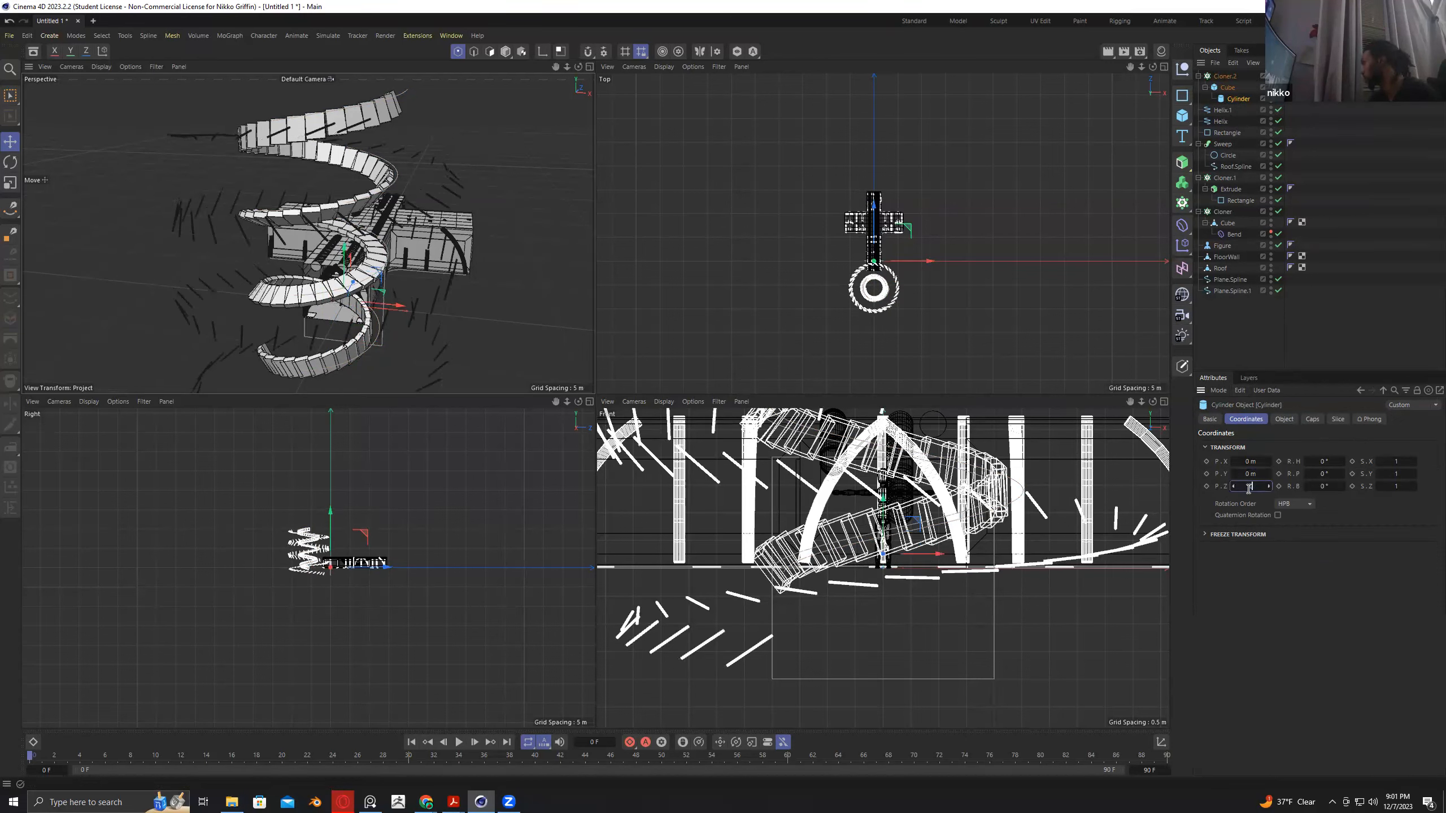
{"action": "key", "text": "Return"}
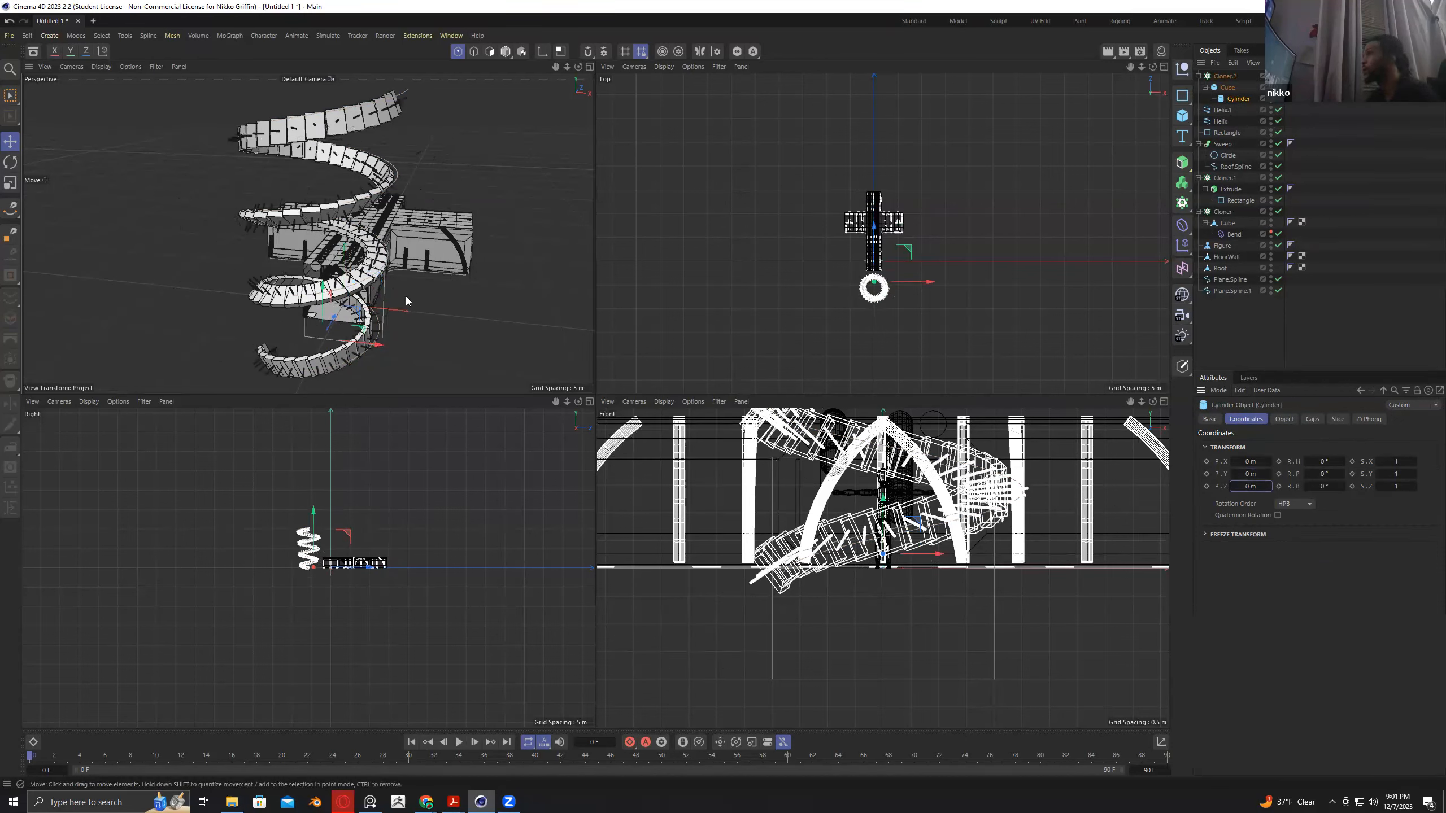
Move the Cylinder to about X 0.356 m and Y -0.266 m so its clones stand along the edge of the steps.
{"action": "mouse_move", "coordinate": [455, 311]}
{"action": "left_mouse_down", "text": "alt"}
{"action": "mouse_move", "coordinate": [461, 300]}
{"action": "mouse_move", "coordinate": [431, 312]}
{"action": "left_mouse_up", "text": "alt"}
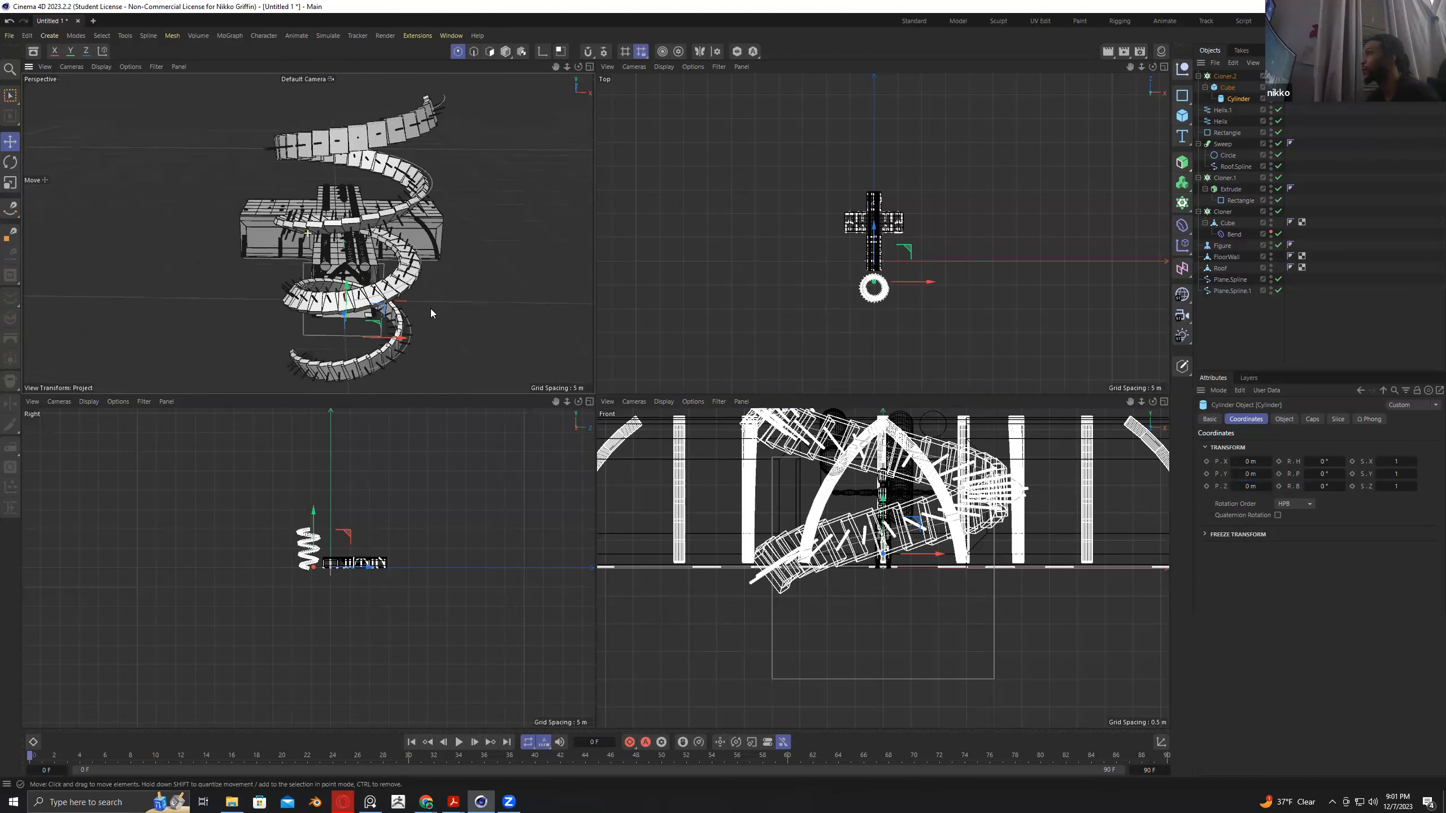
{"action": "left_click", "coordinate": [1217, 112]}
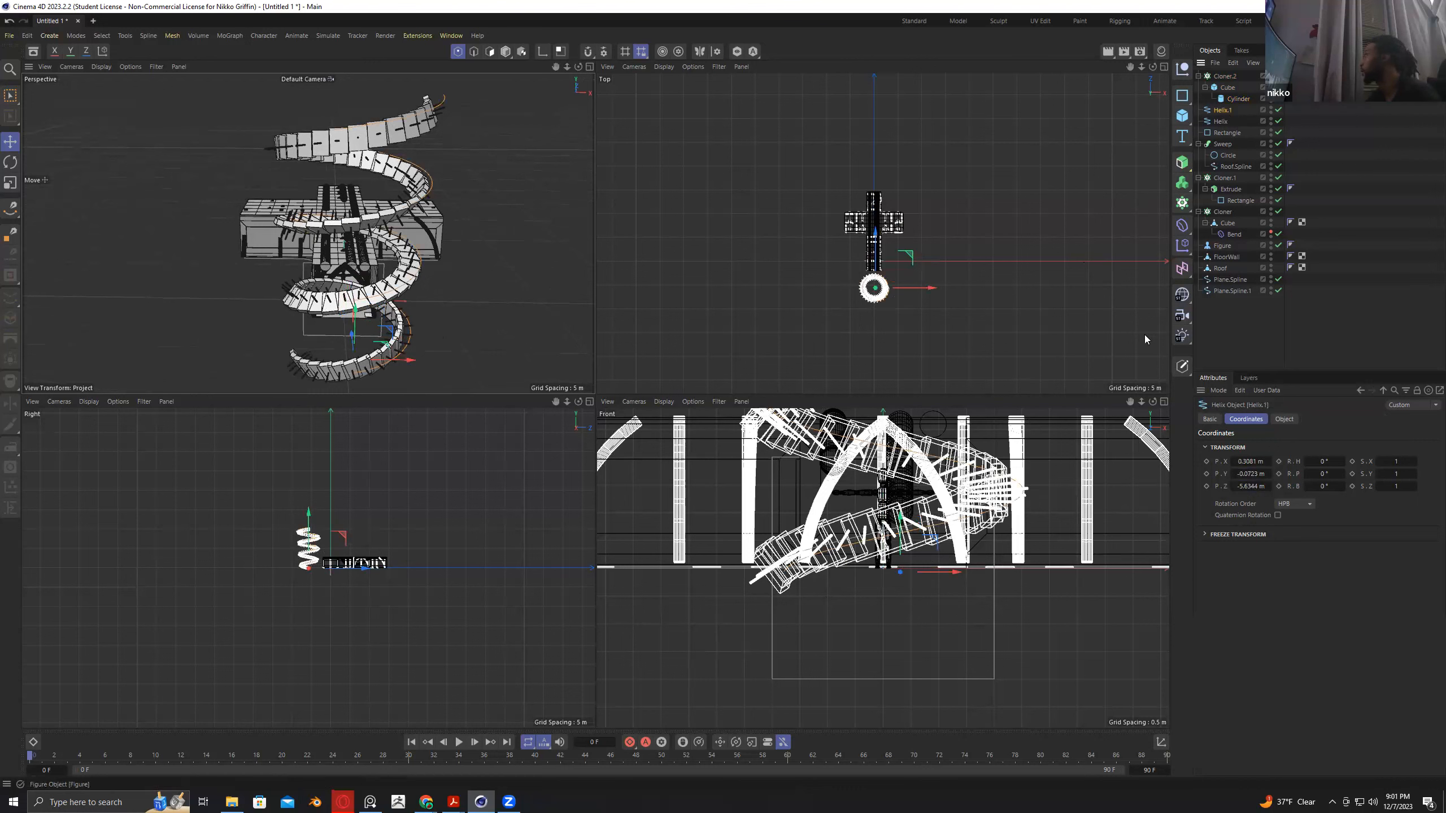
{"action": "left_click", "coordinate": [1230, 98]}
{"action": "left_click_drag", "start_coordinate": [915, 282], "coordinate": [922, 294]}
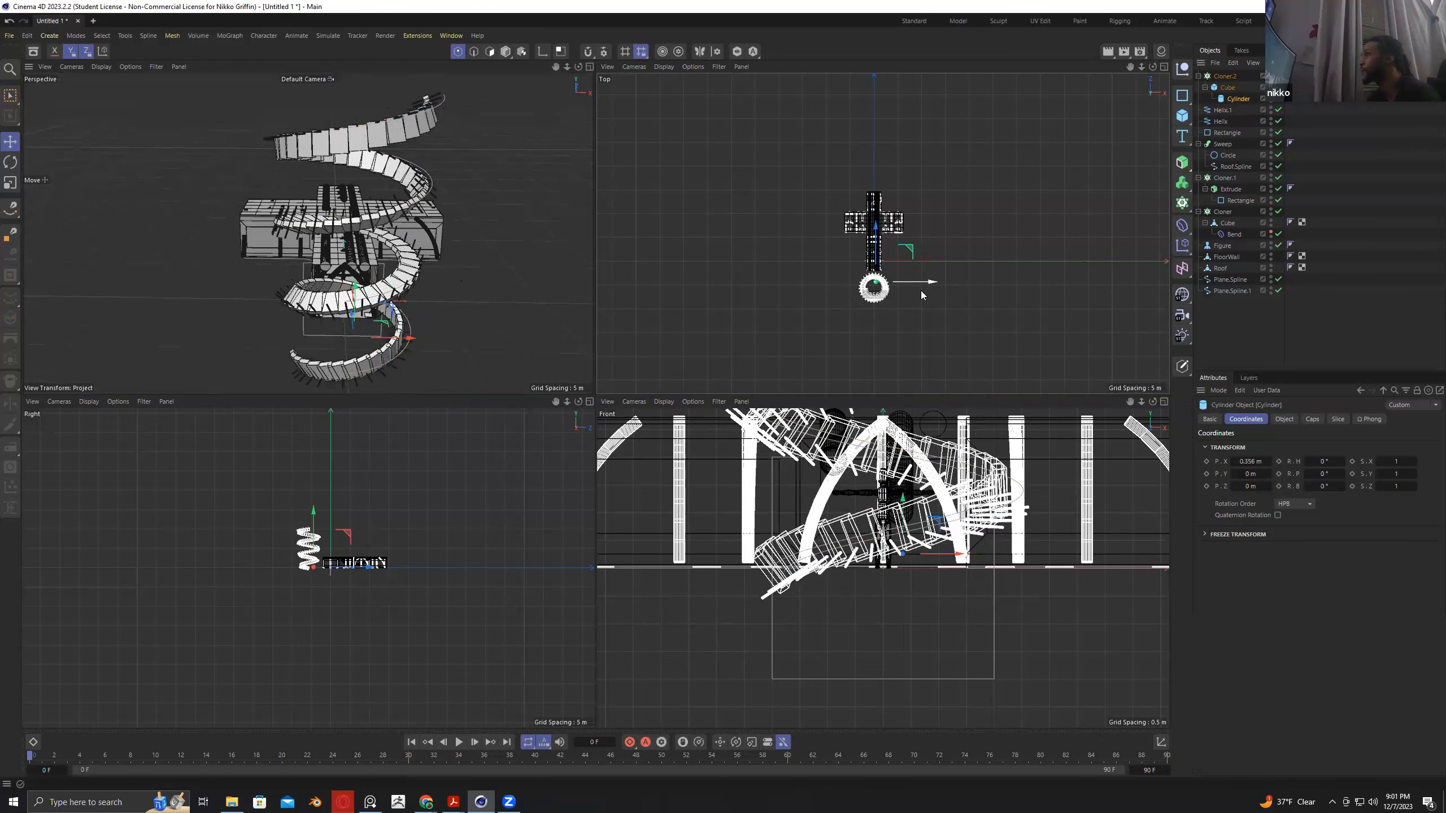
{"action": "left_click_drag", "start_coordinate": [355, 289], "coordinate": [354, 296]}
{"action": "left_click_drag", "start_coordinate": [501, 338], "coordinate": [500, 308], "text": "alt"}
{"action": "scroll", "coordinate": [356, 200], "scroll_direction": "up", "scroll_amount": 4}
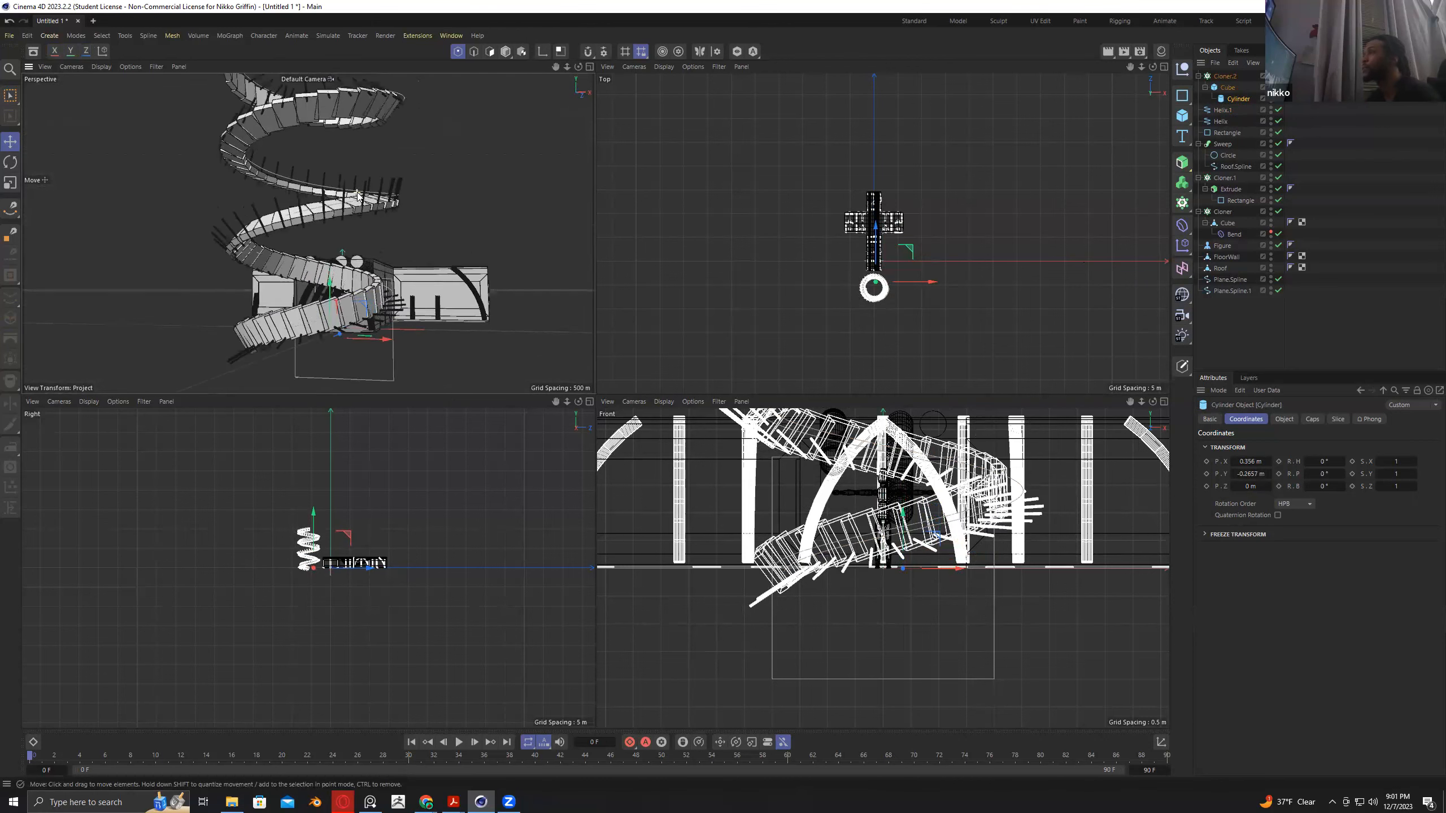
{"action": "scroll", "coordinate": [357, 200], "scroll_direction": "up", "scroll_amount": 5}
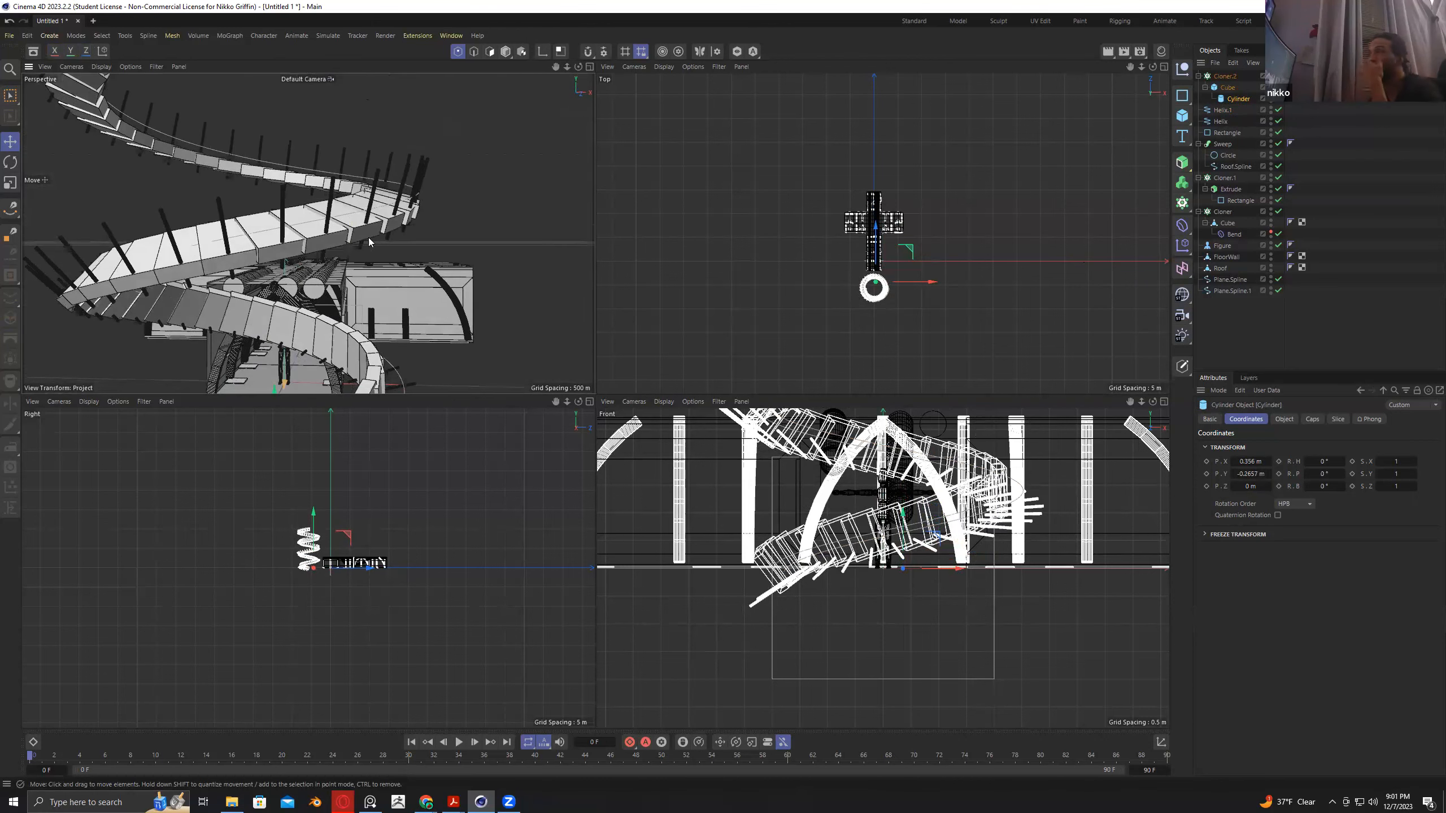